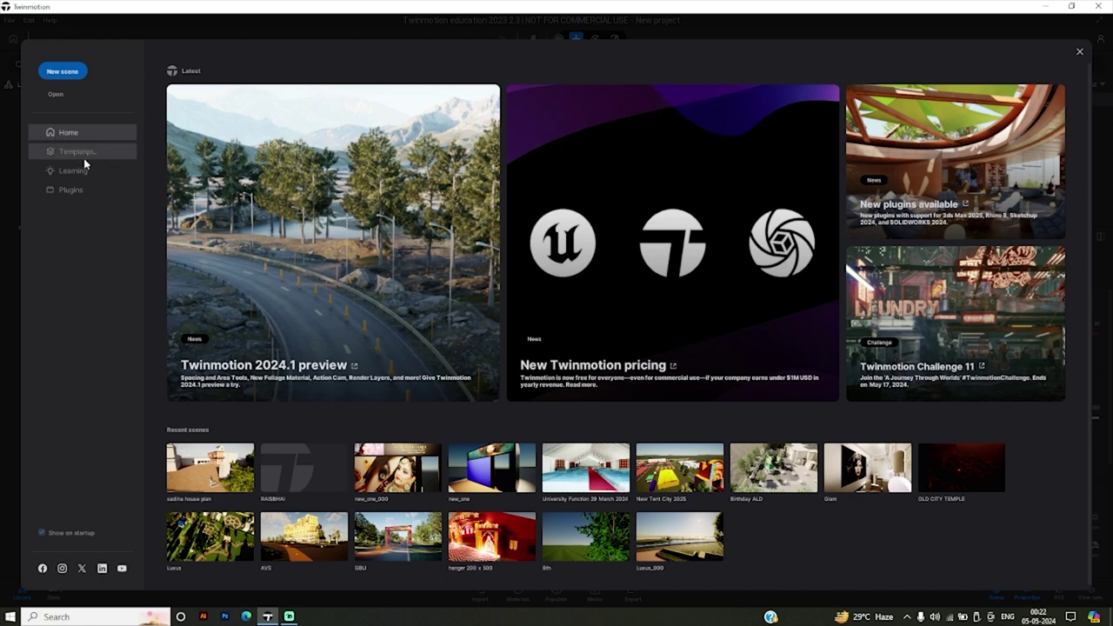
# Open the Day & Night Skies template from the Templates list as a new project.
pyautogui.click(58, 153)
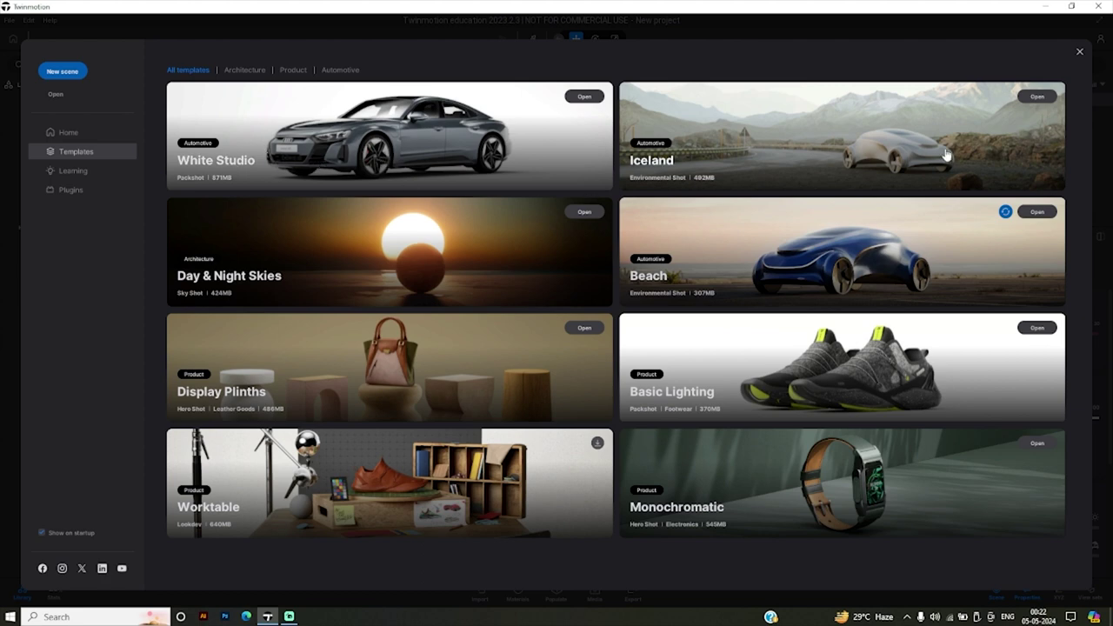
pyautogui.click(423, 240)
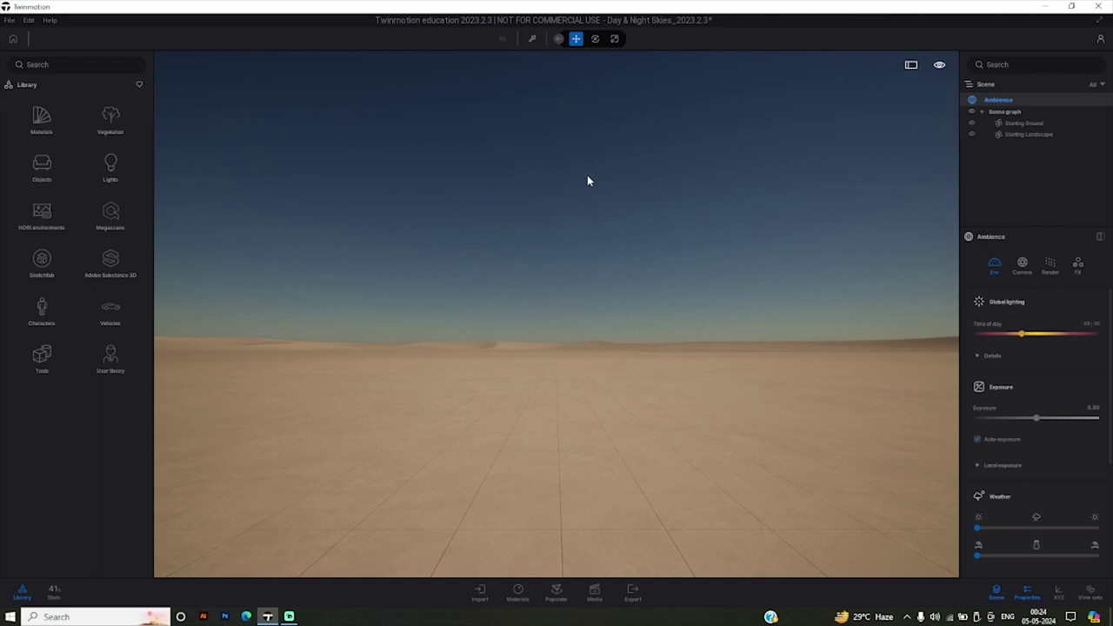
pyautogui.moveTo(529, 379); pyautogui.dragTo(364, 440, button='right')
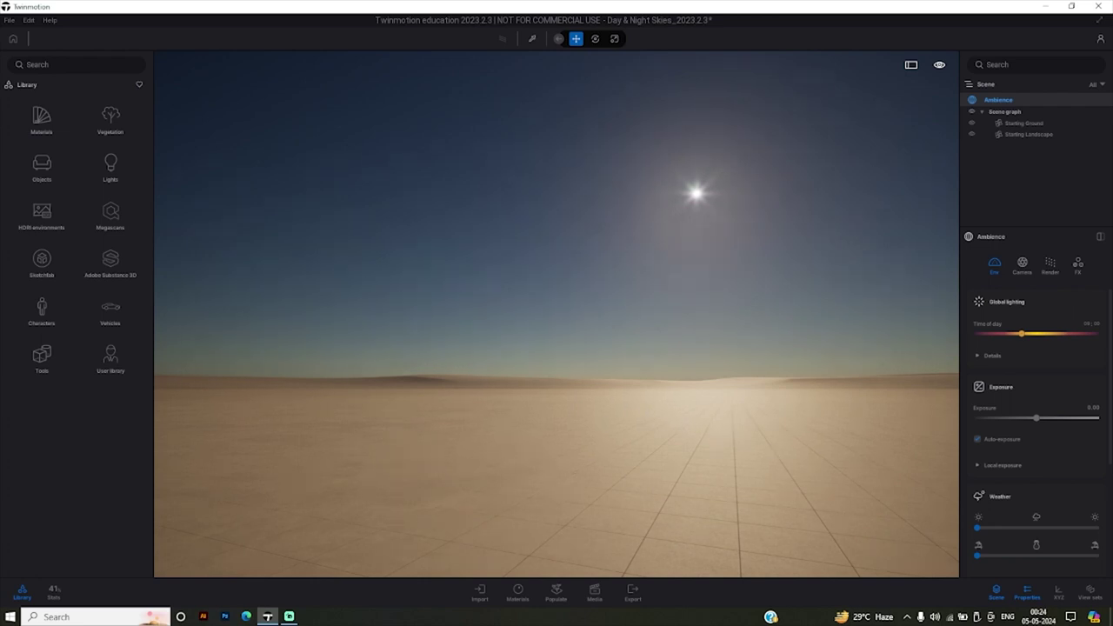
pyautogui.moveTo(556, 347); pyautogui.dragTo(748, 347, button='right')
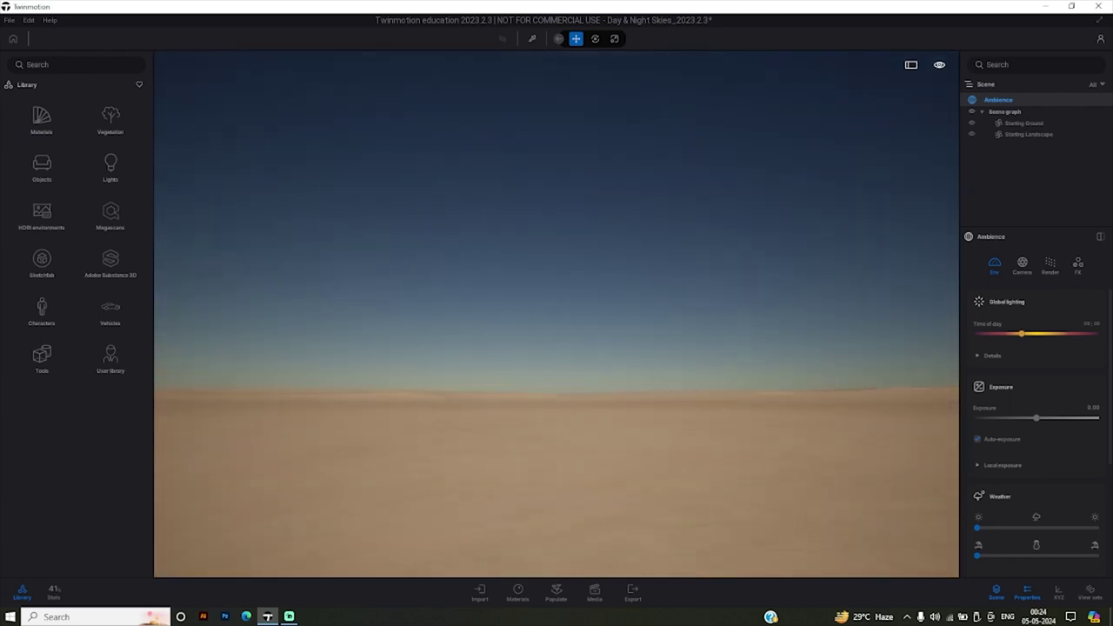
pyautogui.moveTo(556, 348)
pyautogui.mouseDown(button='right')
pyautogui.moveTo(557, 313)
pyautogui.moveTo(556, 400)
pyautogui.moveTo(557, 295)
pyautogui.mouseUp(button='right')
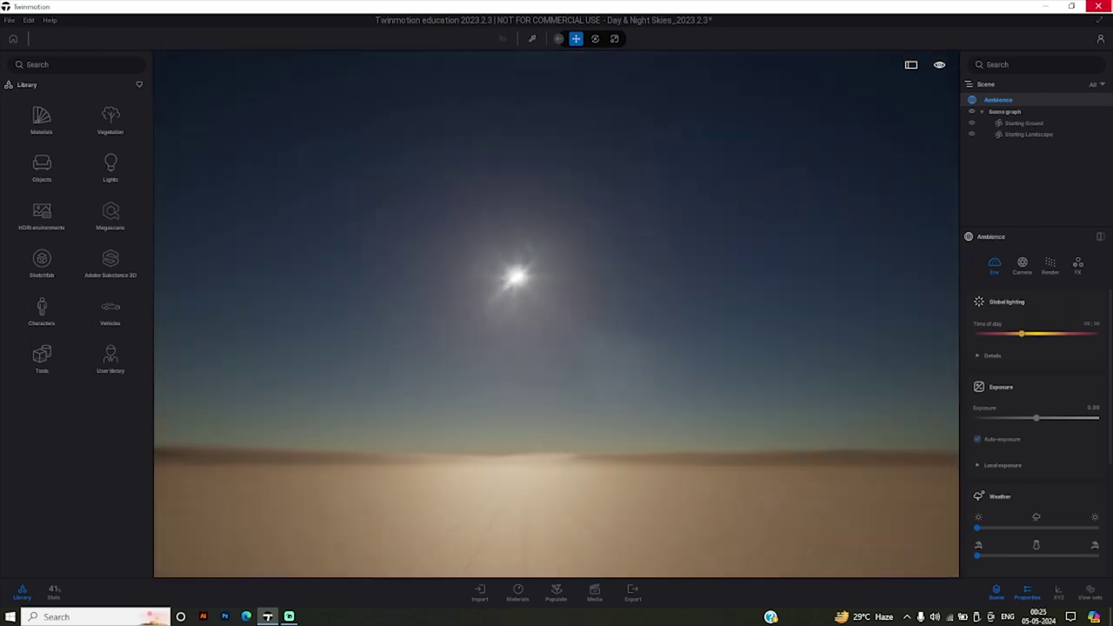
pyautogui.moveTo(556, 348)
pyautogui.mouseDown(button='right')
pyautogui.moveTo(678, 348)
pyautogui.moveTo(678, 313)
pyautogui.mouseUp(button='right')
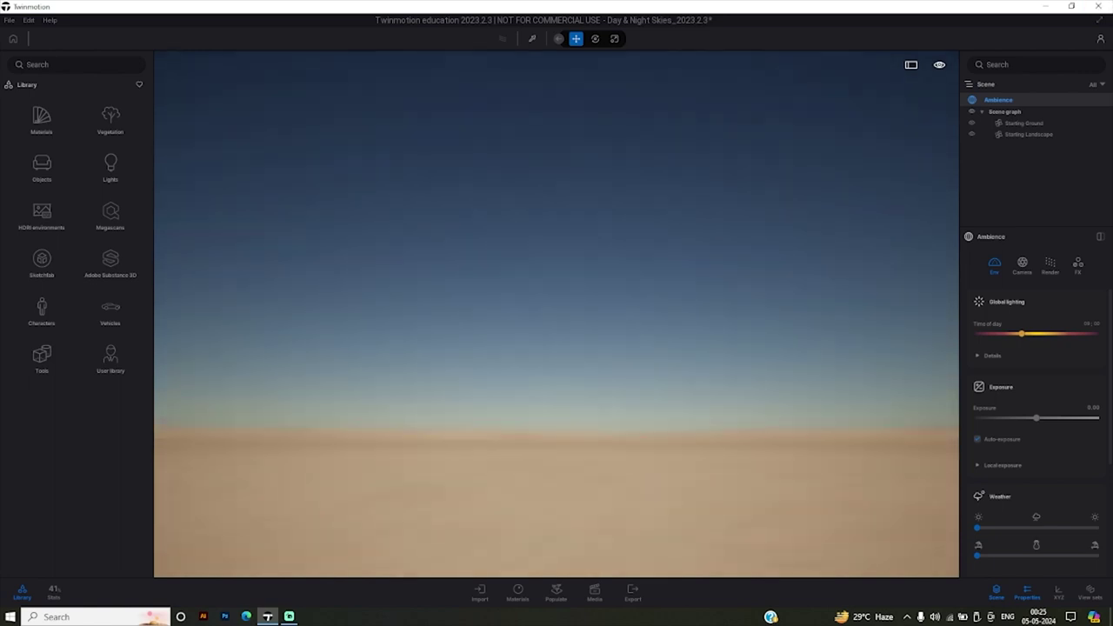
pyautogui.moveTo(556, 348)
pyautogui.mouseDown(button='right')
pyautogui.moveTo(556, 487)
pyautogui.moveTo(626, 487)
pyautogui.mouseUp(button='right')
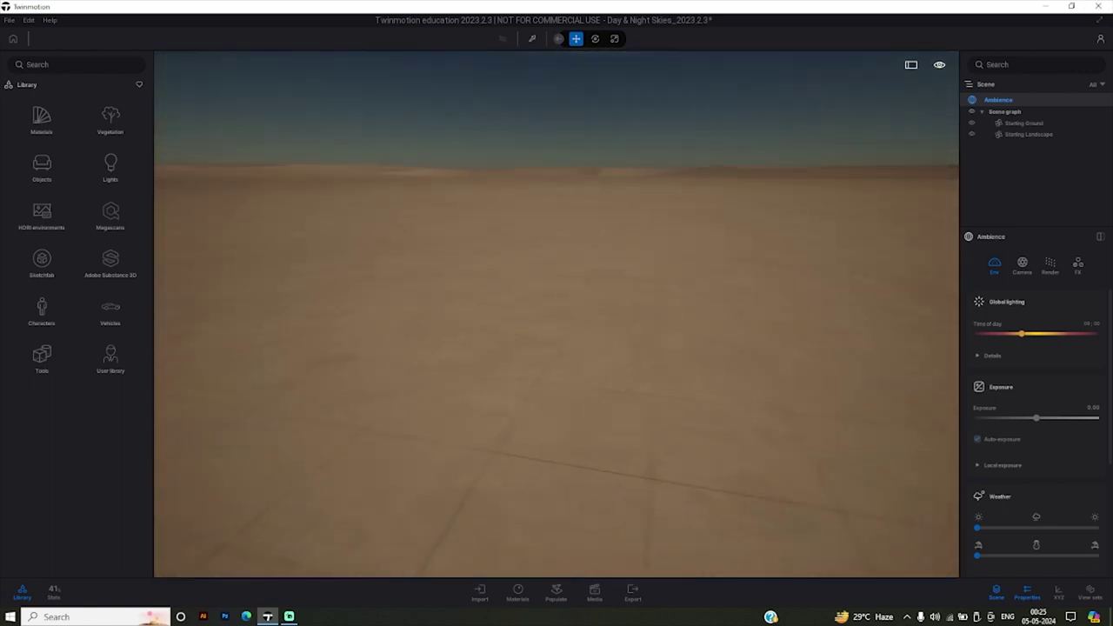
pyautogui.moveTo(556, 348)
pyautogui.mouseDown(button='right')
pyautogui.moveTo(557, 487)
pyautogui.moveTo(557, 330)
pyautogui.moveTo(626, 330)
pyautogui.moveTo(539, 331)
pyautogui.moveTo(522, 400)
pyautogui.mouseUp(button='right')
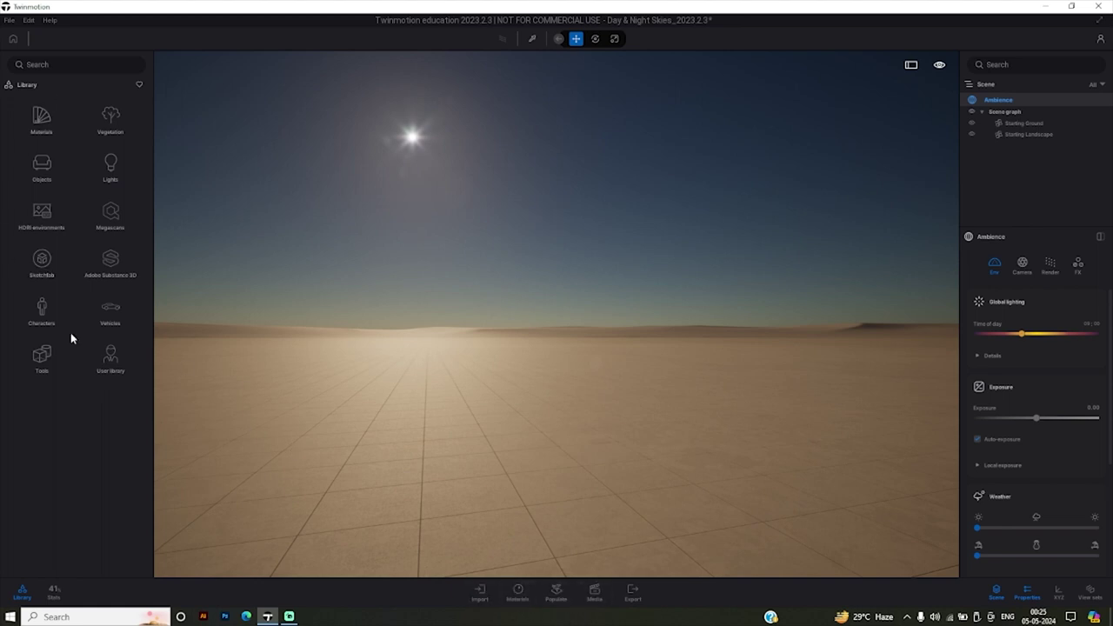
pyautogui.click(9, 19)
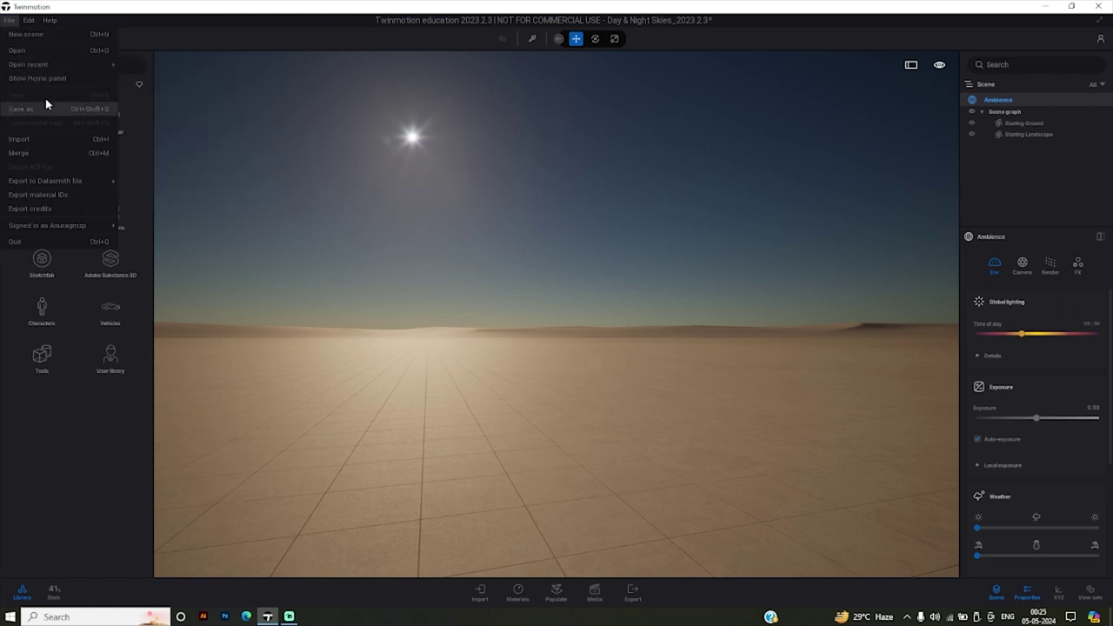
pyautogui.moveTo(29, 64)
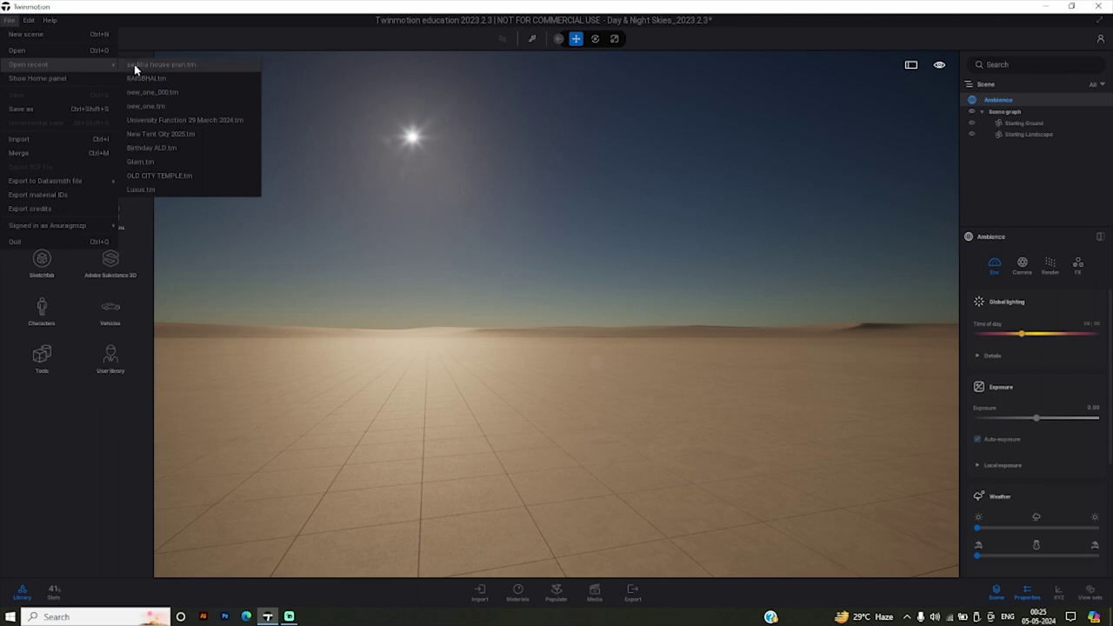
pyautogui.click(43, 81)
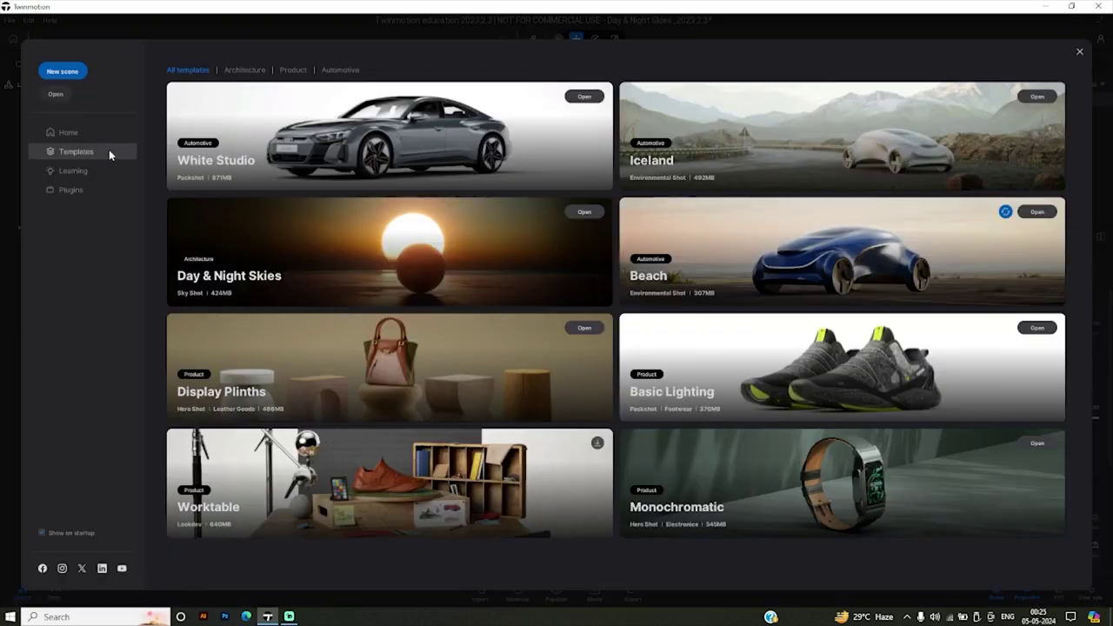
pyautogui.click(1079, 53)
pyautogui.click(10, 19)
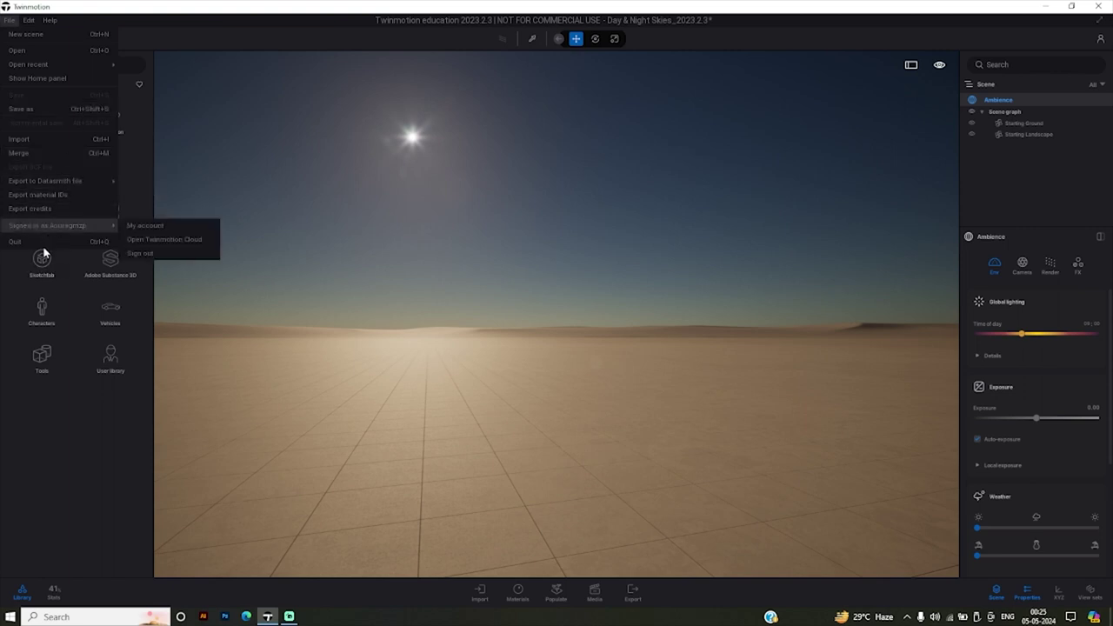
pyautogui.press('Escape')
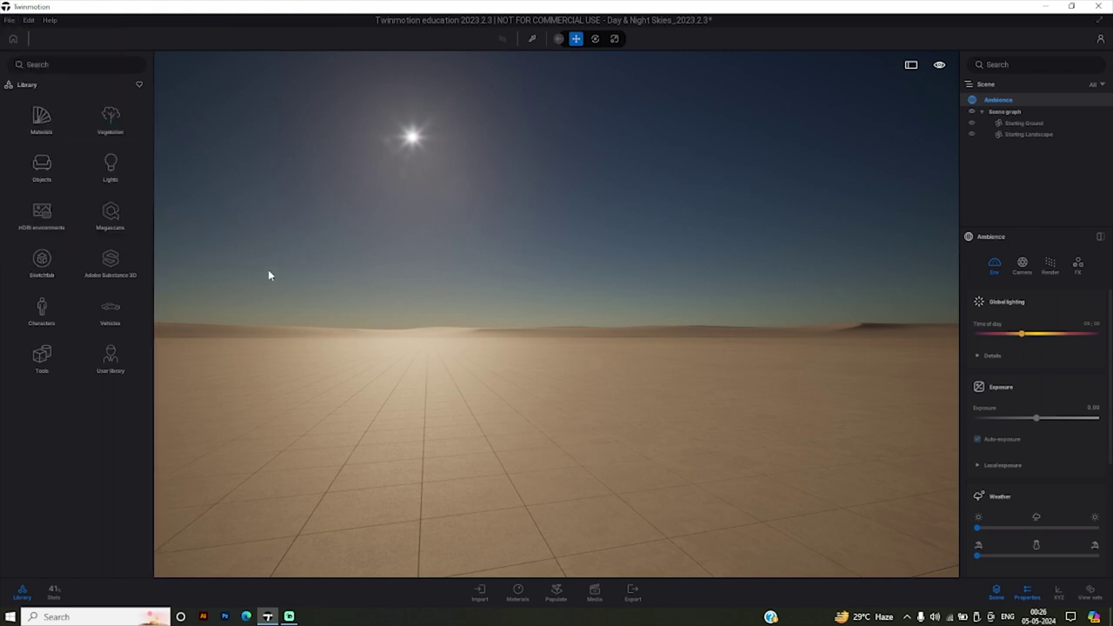
# Browse the Materials and Vegetation libraries, then go to the Objects library.
pyautogui.click(41, 117)
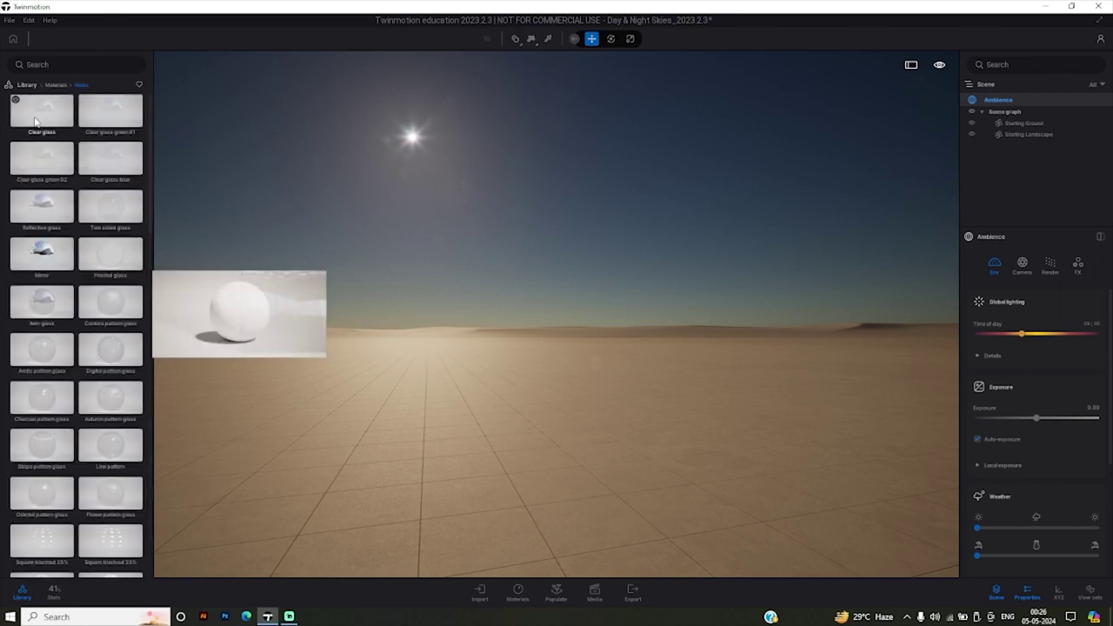
pyautogui.click(56, 84)
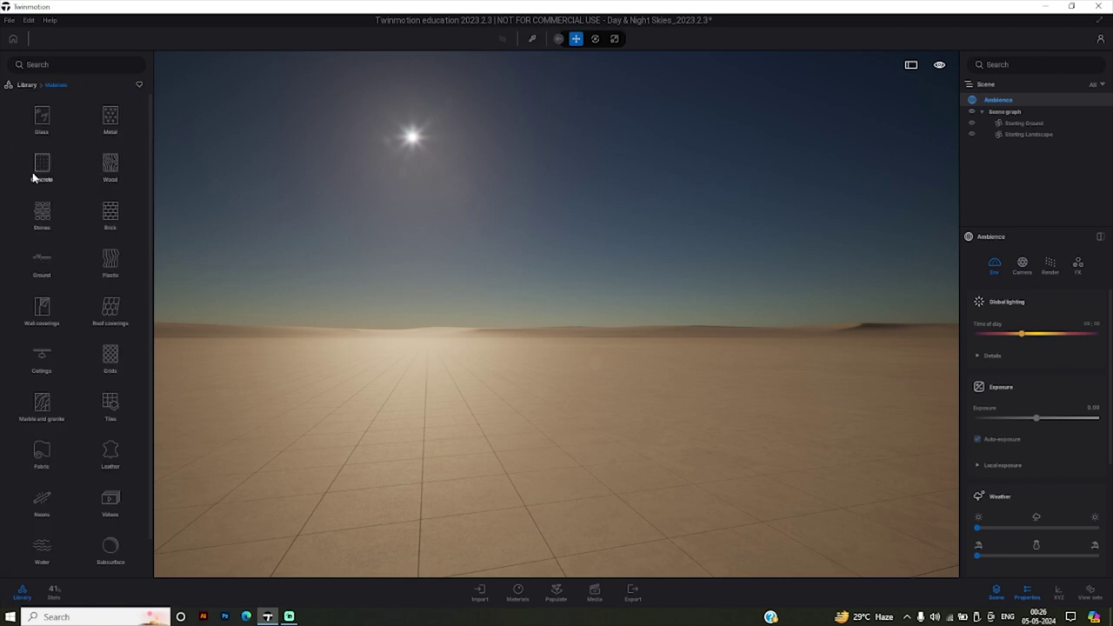
pyautogui.scroll(-1, 60, 227)
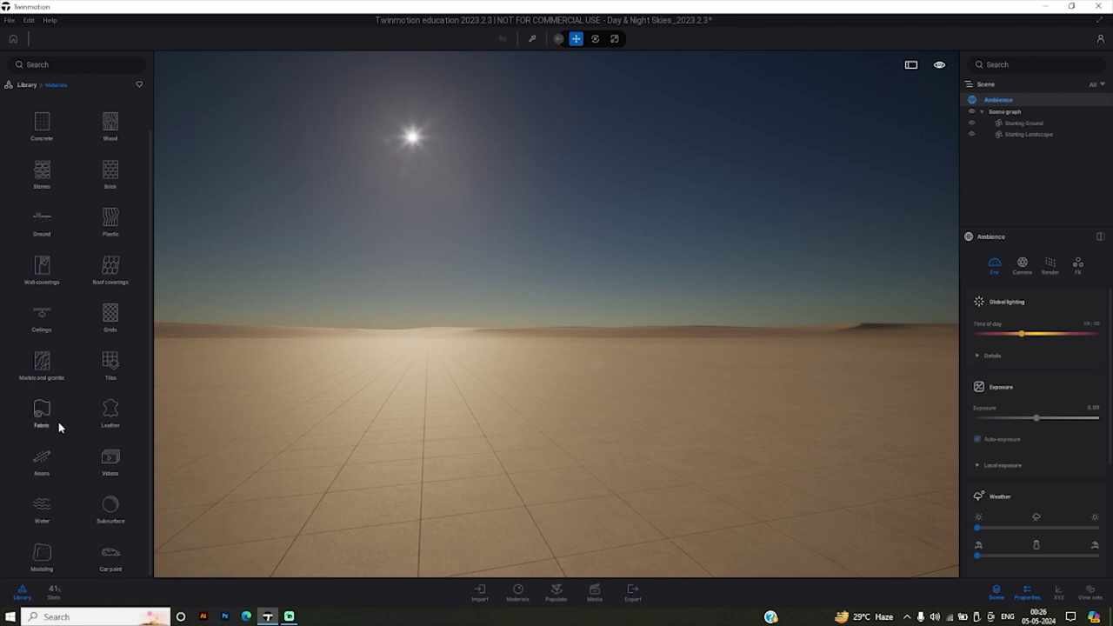
pyautogui.scroll(1, 87, 323)
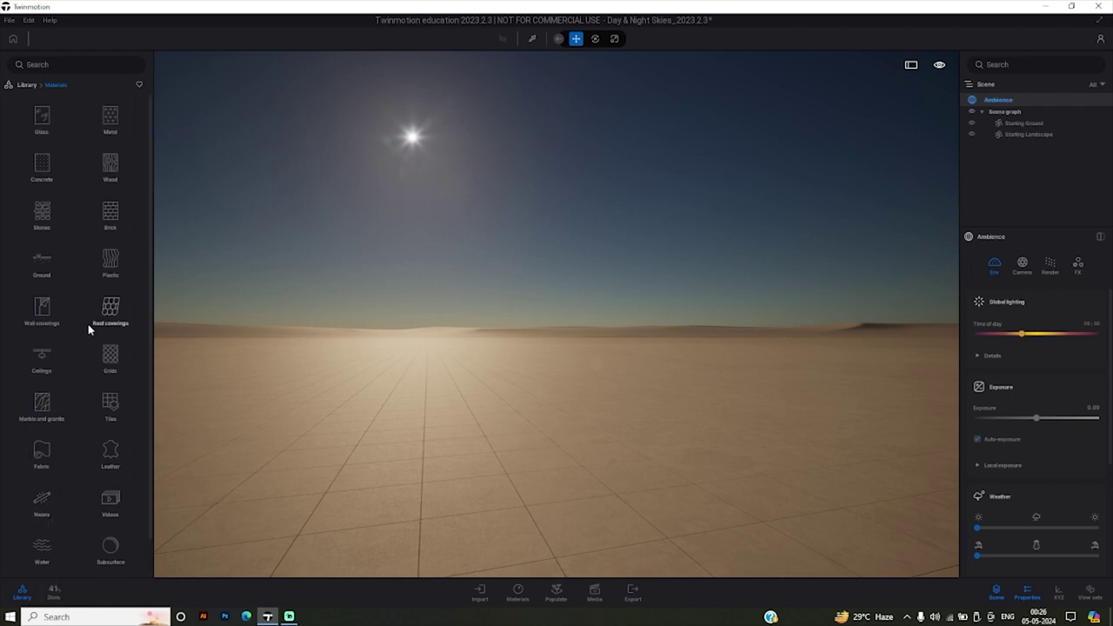
pyautogui.click(27, 86)
pyautogui.click(41, 211)
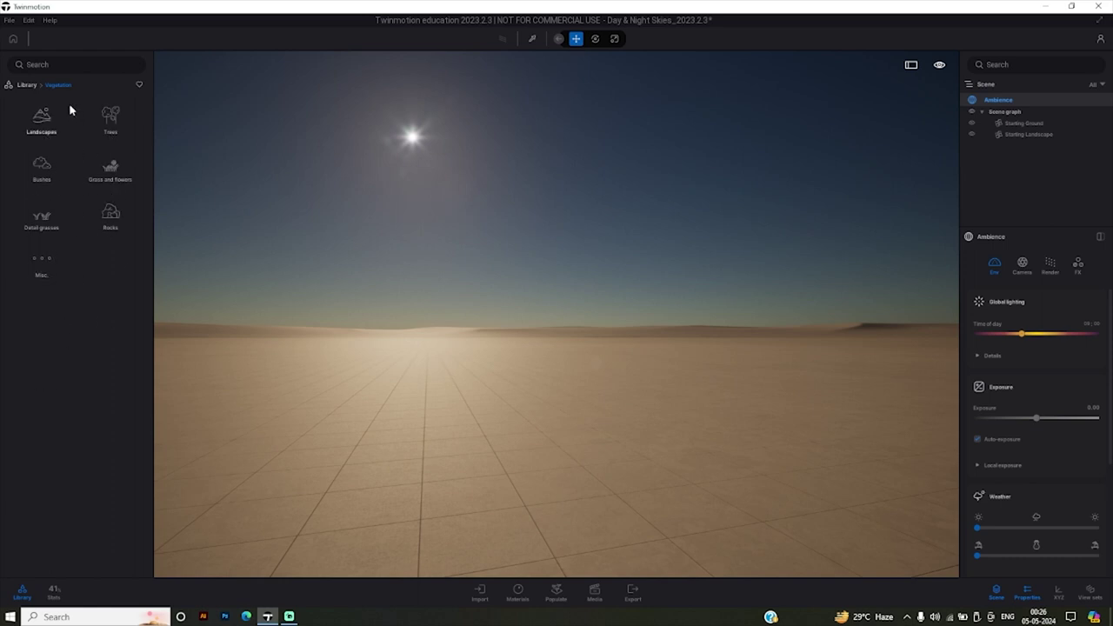
pyautogui.click(27, 84)
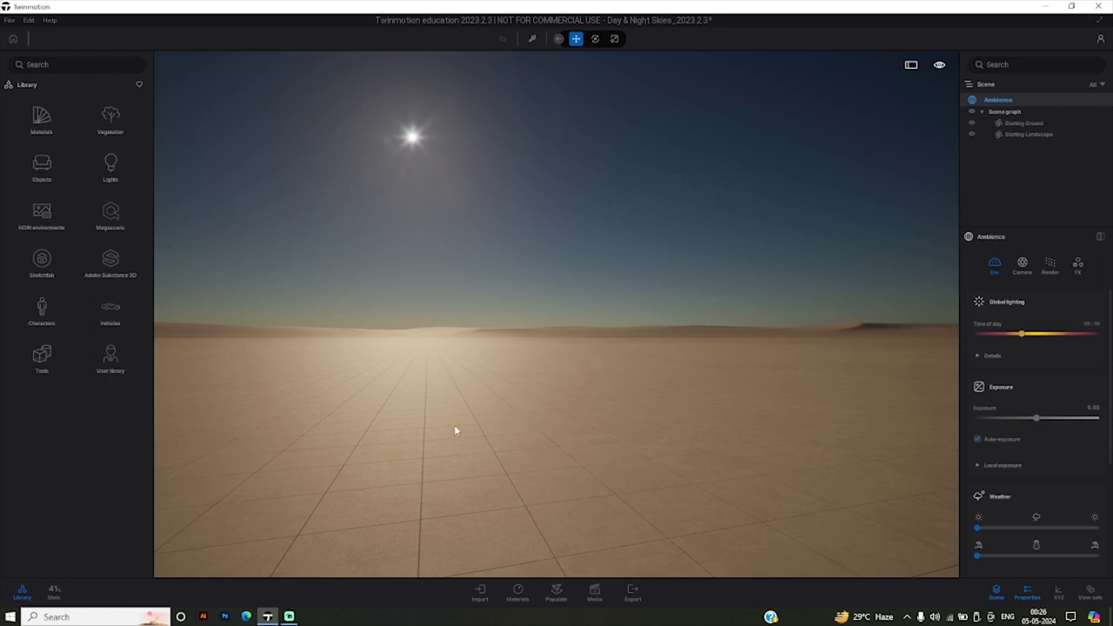
pyautogui.click(41, 165)
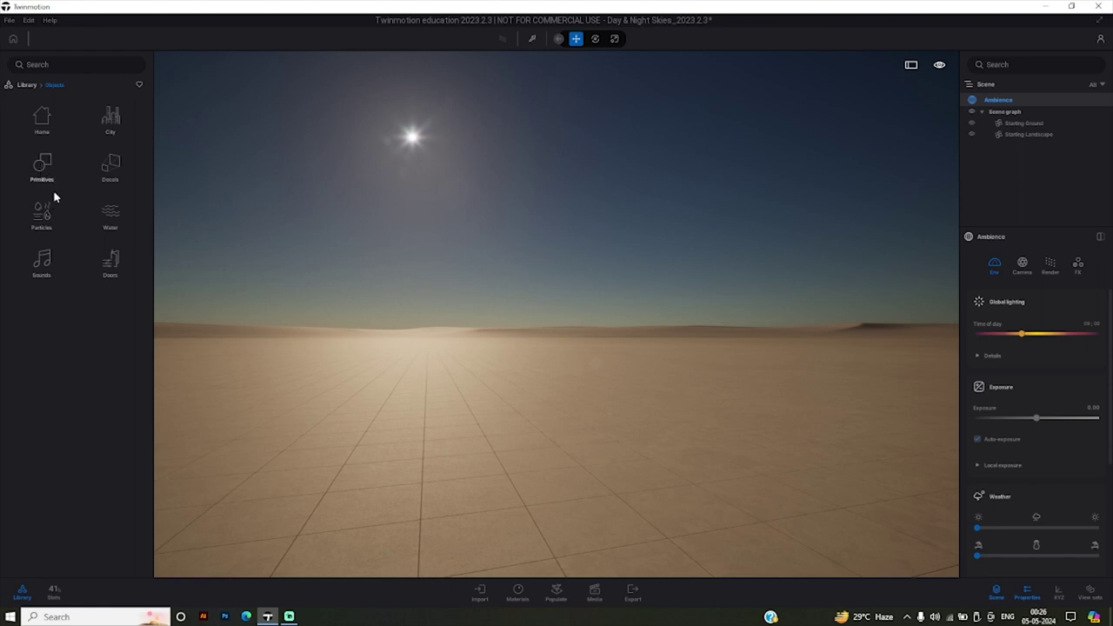
# Drag Box 1m, Cone 1m, Cylinder 10m and Torus 1m primitives from Primitives onto the desert ground.
pyautogui.click(42, 167)
pyautogui.moveTo(41, 161)
pyautogui.mouseDown()
pyautogui.moveTo(651, 468)
pyautogui.moveTo(641, 461)
pyautogui.mouseUp()
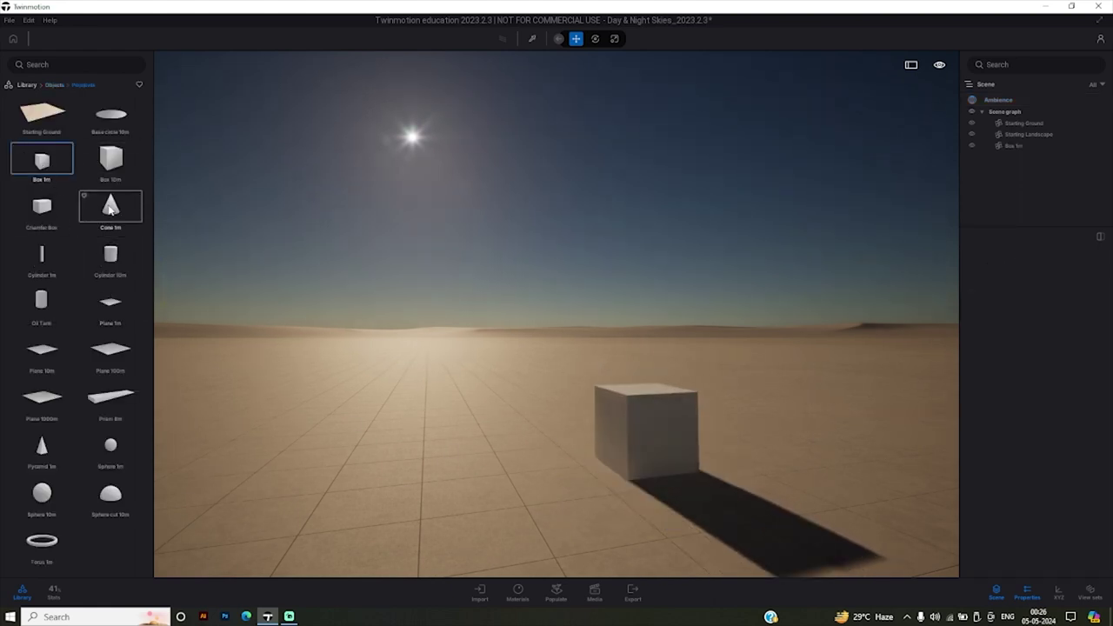
pyautogui.moveTo(110, 208); pyautogui.dragTo(484, 452)
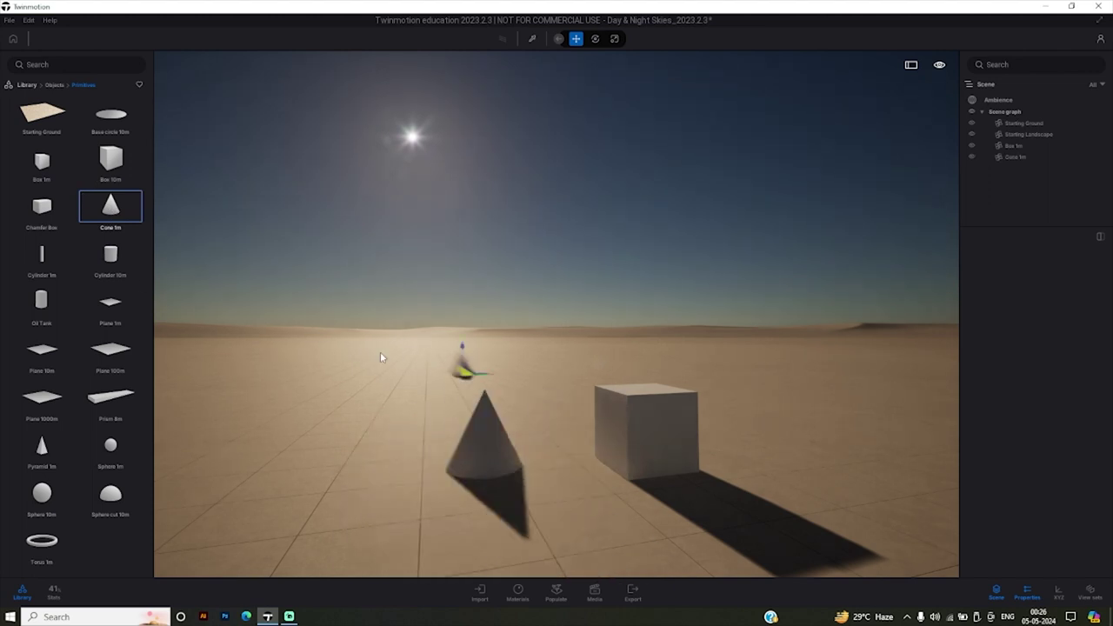
pyautogui.moveTo(111, 257)
pyautogui.mouseDown()
pyautogui.moveTo(296, 454)
pyautogui.moveTo(353, 340)
pyautogui.moveTo(438, 372)
pyautogui.moveTo(427, 360)
pyautogui.moveTo(434, 422)
pyautogui.moveTo(454, 360)
pyautogui.moveTo(522, 335)
pyautogui.moveTo(485, 370)
pyautogui.mouseUp()
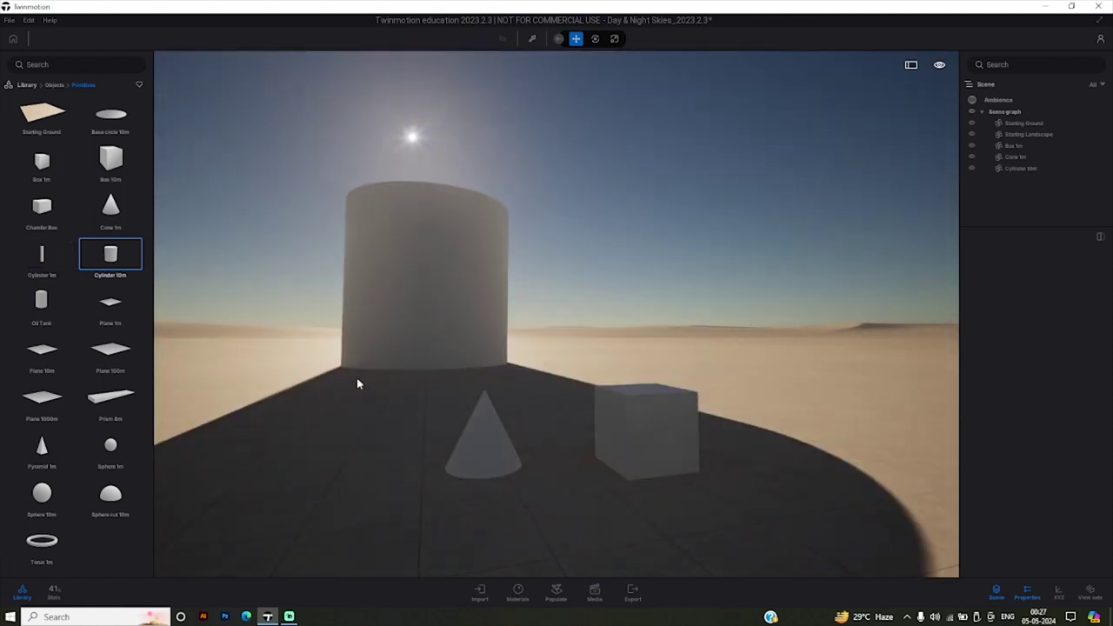
pyautogui.moveTo(46, 550)
pyautogui.mouseDown()
pyautogui.moveTo(418, 492)
pyautogui.moveTo(344, 479)
pyautogui.mouseUp()
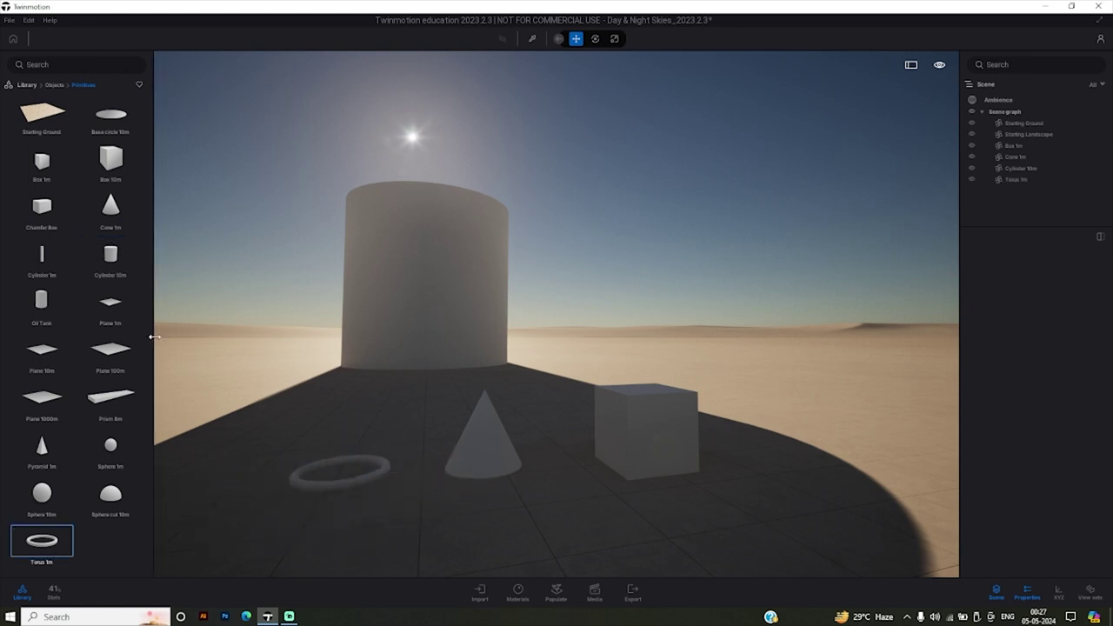
pyautogui.moveTo(42, 113)
pyautogui.mouseDown()
pyautogui.moveTo(296, 276)
pyautogui.moveTo(366, 367)
pyautogui.mouseUp()
pyautogui.click(437, 264)
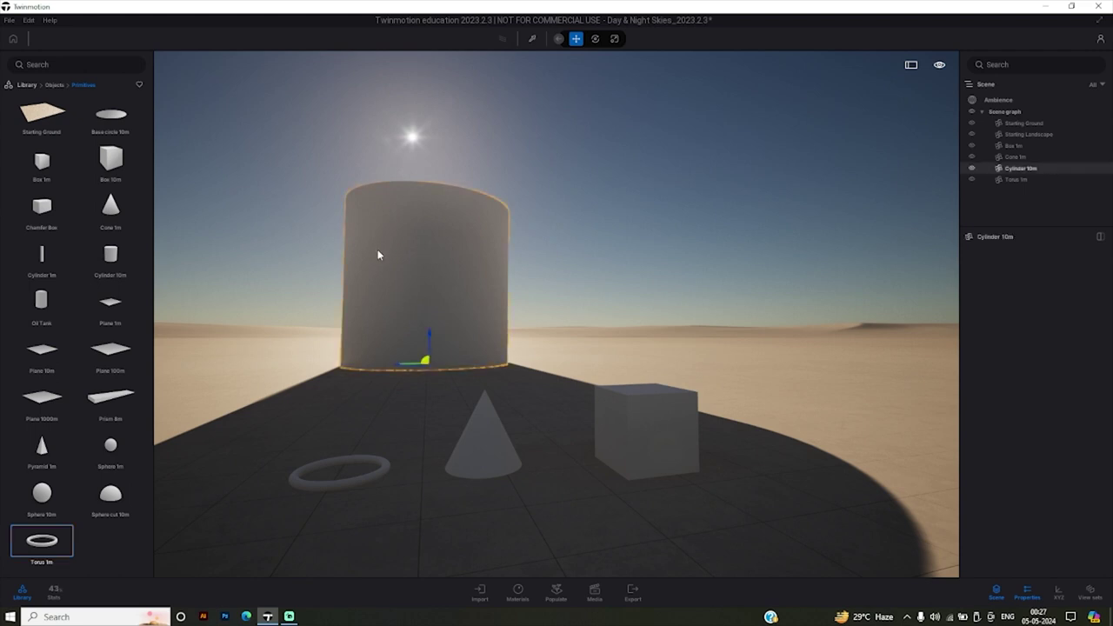
# Try the Mirror and Clear glass materials on the cylinder, ending with Mirror.
pyautogui.click(26, 85)
pyautogui.click(50, 153)
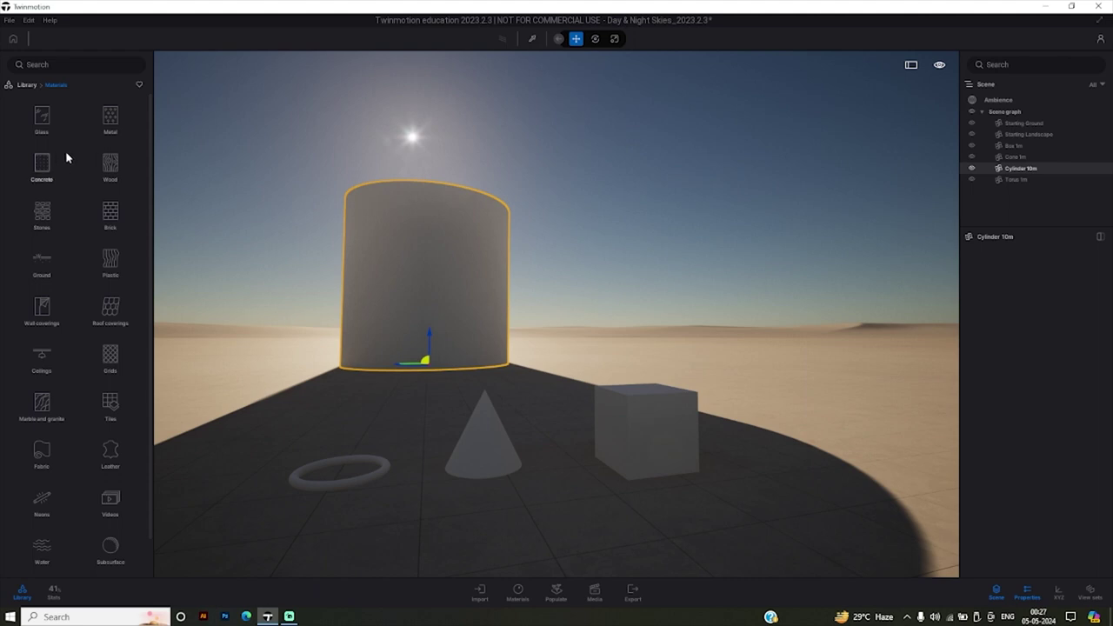
pyautogui.click(40, 118)
pyautogui.moveTo(41, 254)
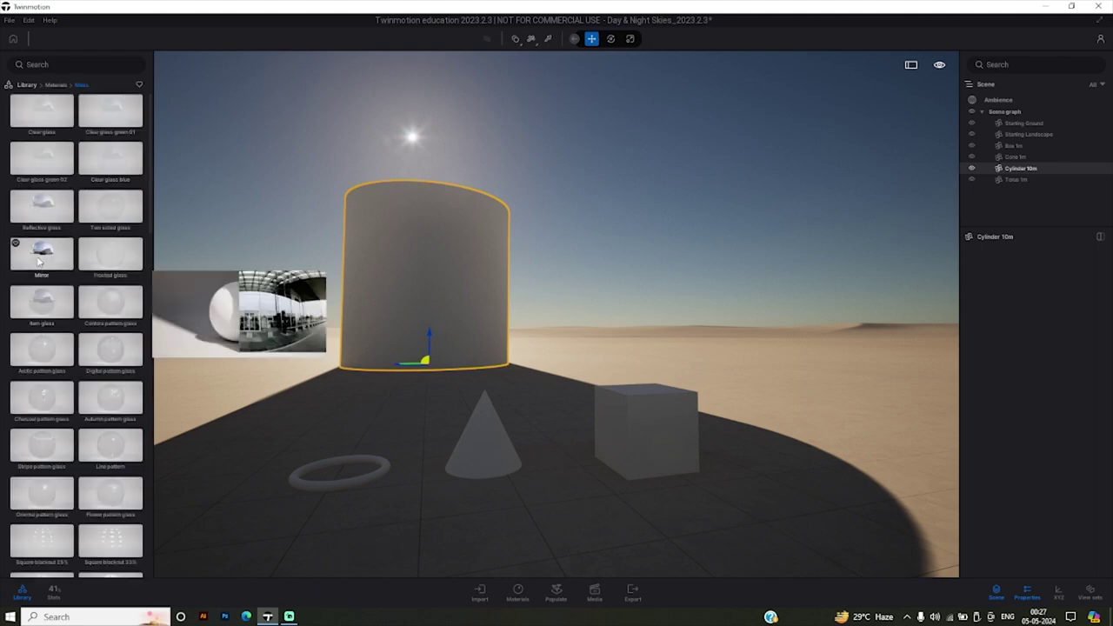
pyautogui.moveTo(38, 261); pyautogui.dragTo(463, 268)
pyautogui.moveTo(45, 258); pyautogui.dragTo(371, 259)
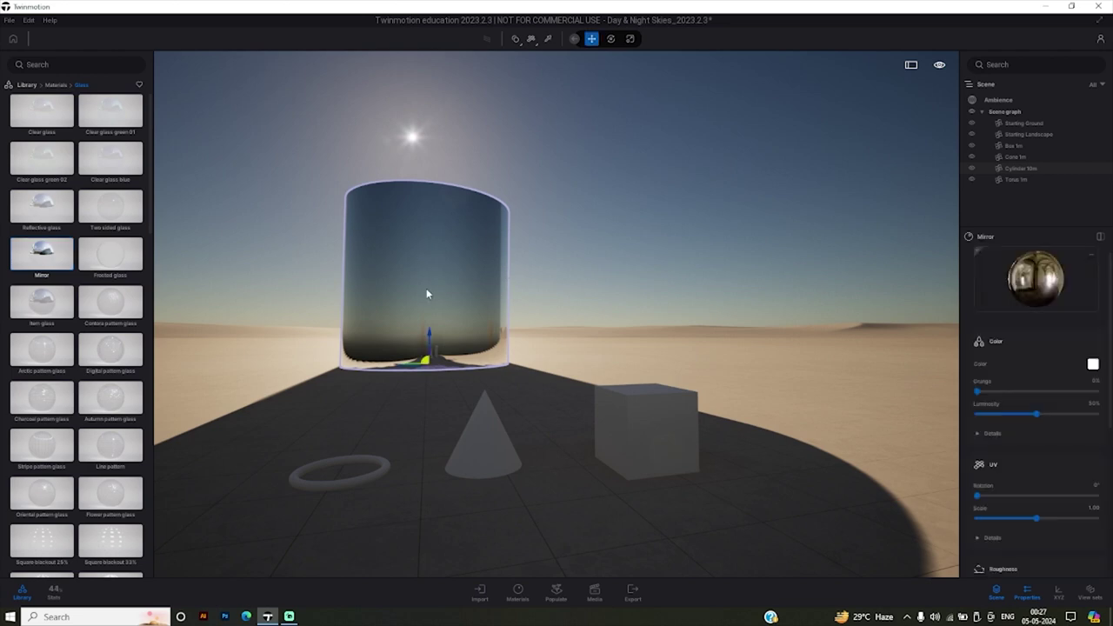
pyautogui.moveTo(42, 110)
pyautogui.moveTo(48, 116); pyautogui.dragTo(305, 314)
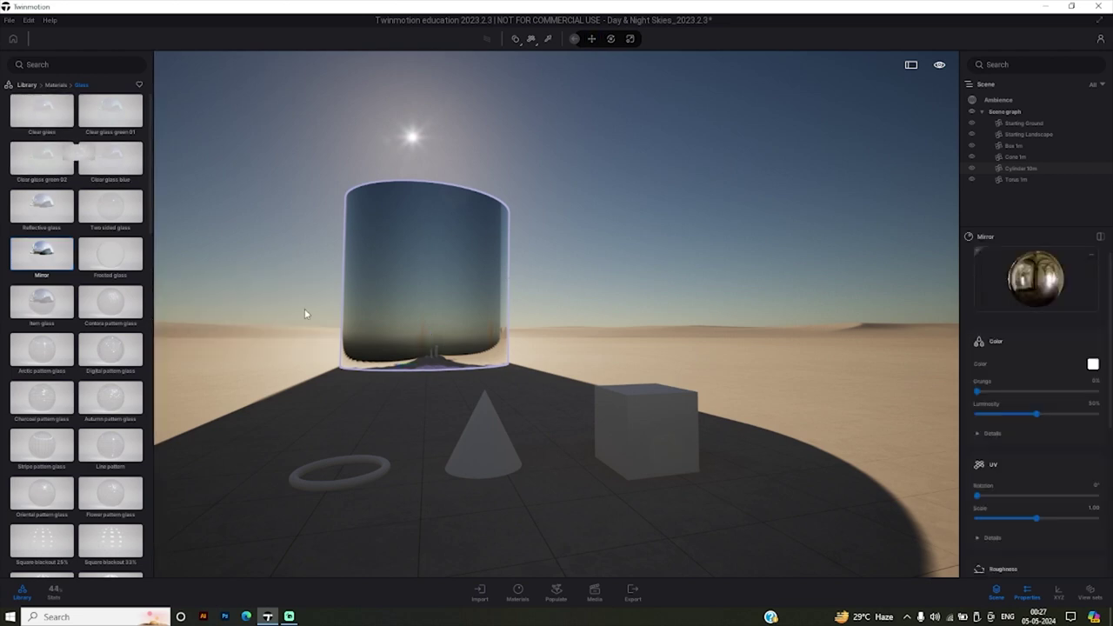
pyautogui.moveTo(443, 259); pyautogui.dragTo(440, 257)
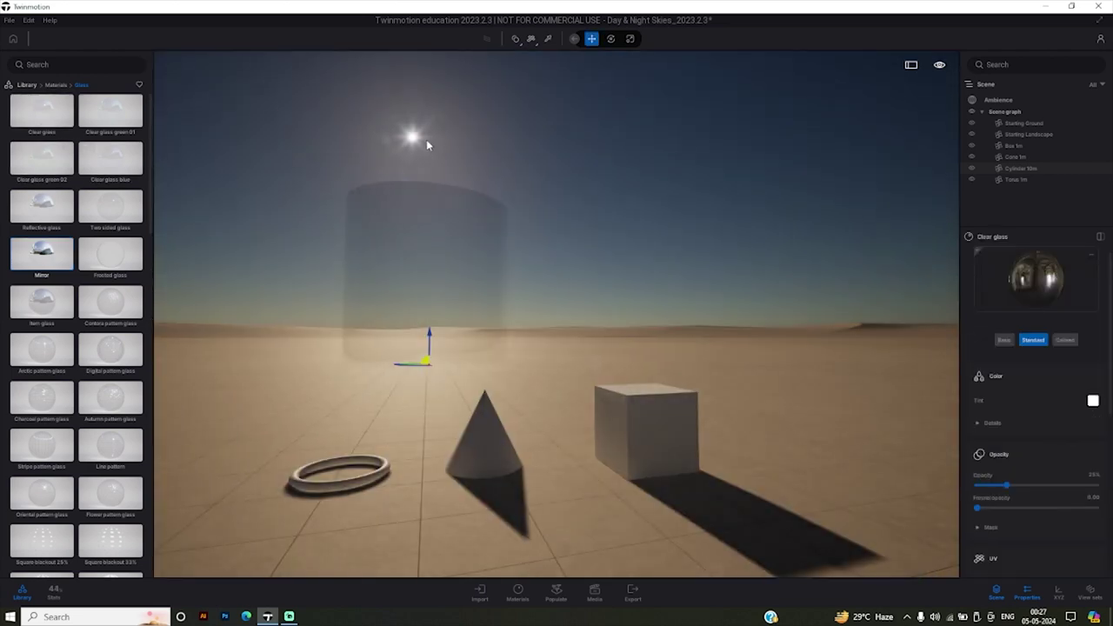
pyautogui.moveTo(41, 252); pyautogui.dragTo(383, 252)
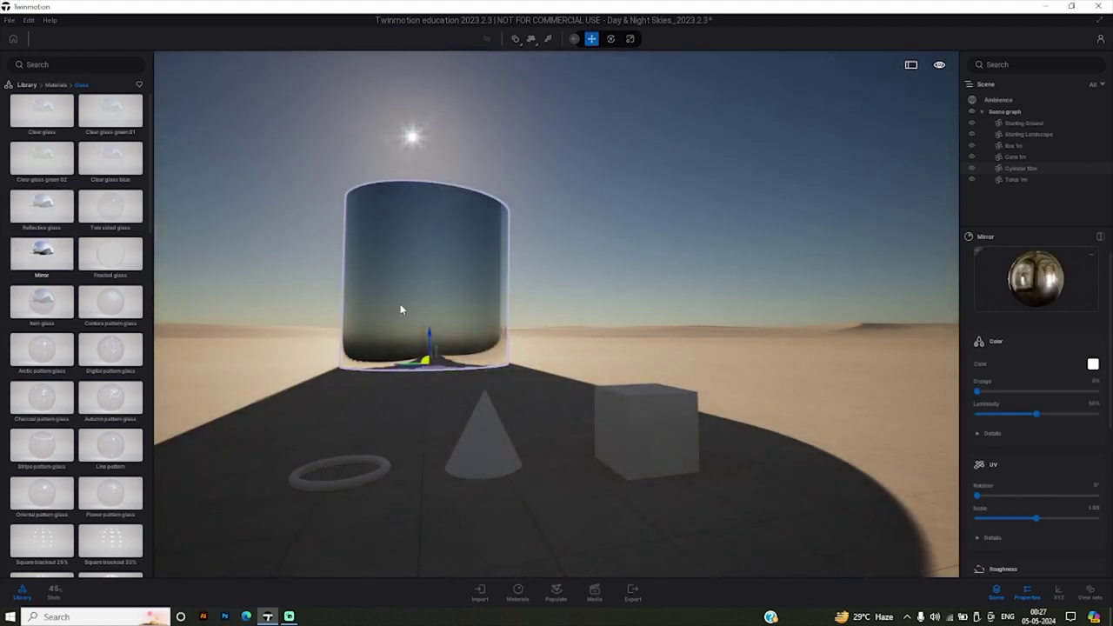
# Test Square blackout 75% glass on the cylinder, then undo it to keep the mirror.
pyautogui.scroll(-2, 57, 385)
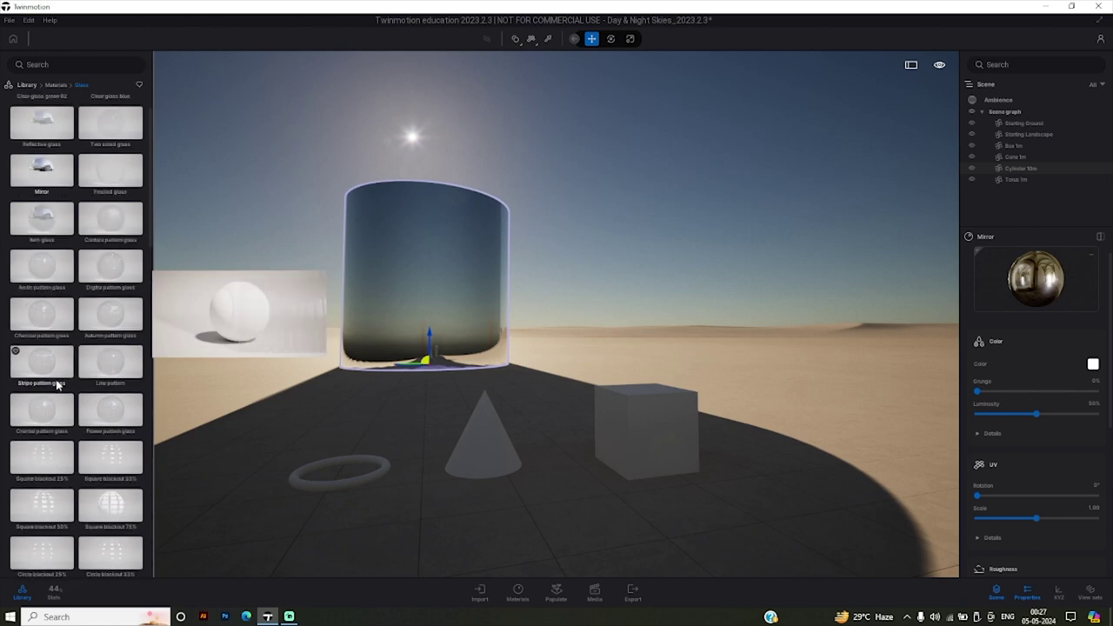
pyautogui.scroll(-2, 58, 385)
pyautogui.scroll(-2, 70, 357)
pyautogui.scroll(-1, 75, 348)
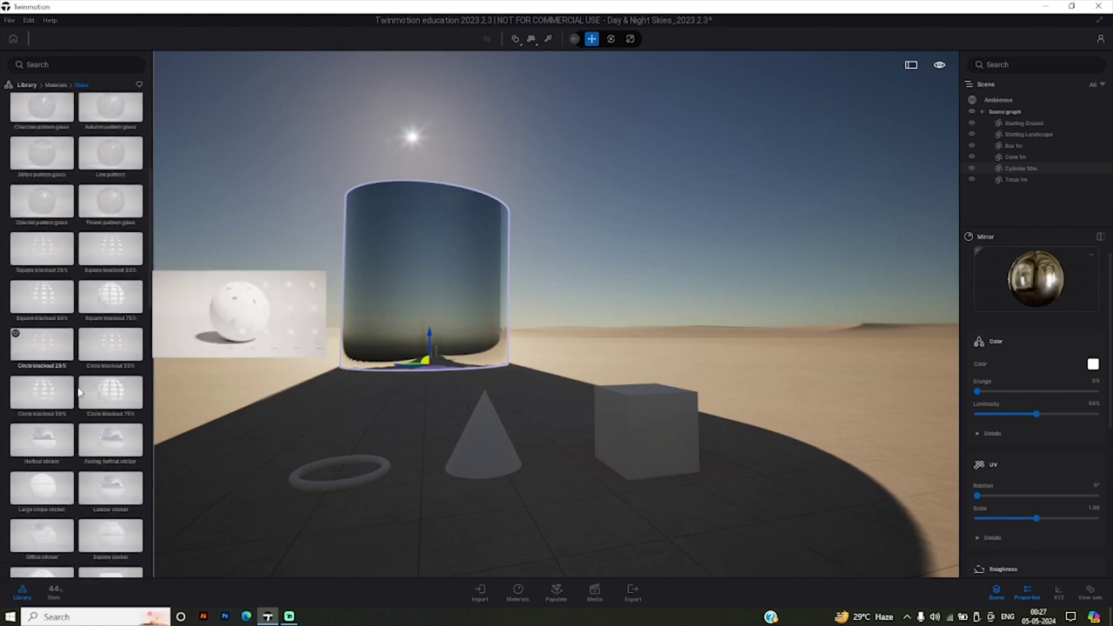
pyautogui.moveTo(111, 296); pyautogui.dragTo(383, 309)
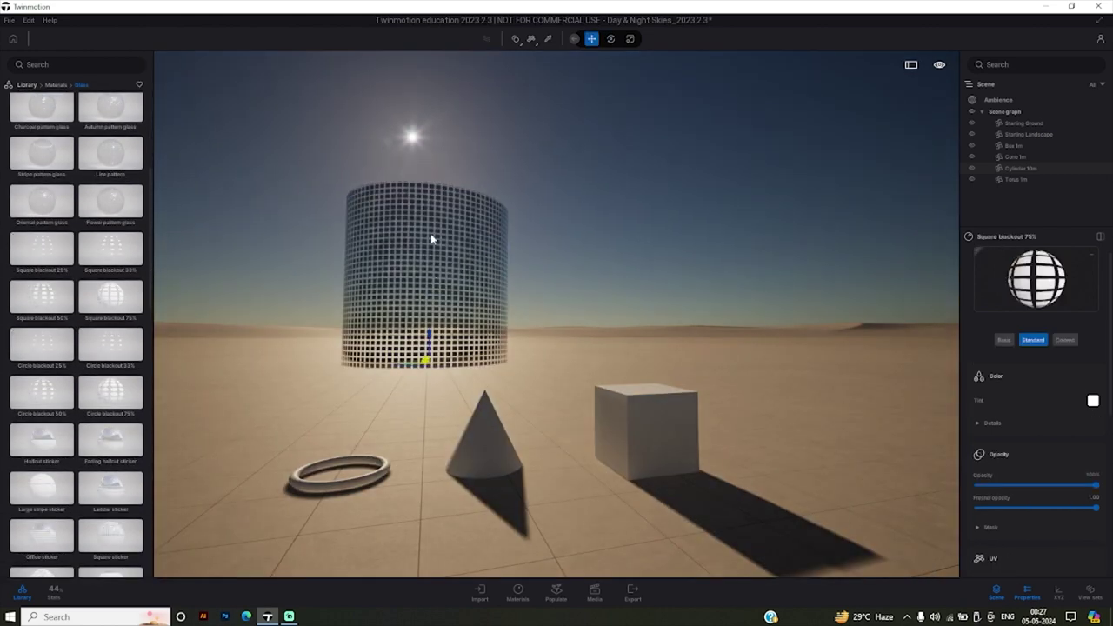
pyautogui.hotkey('ctrl', 'z')
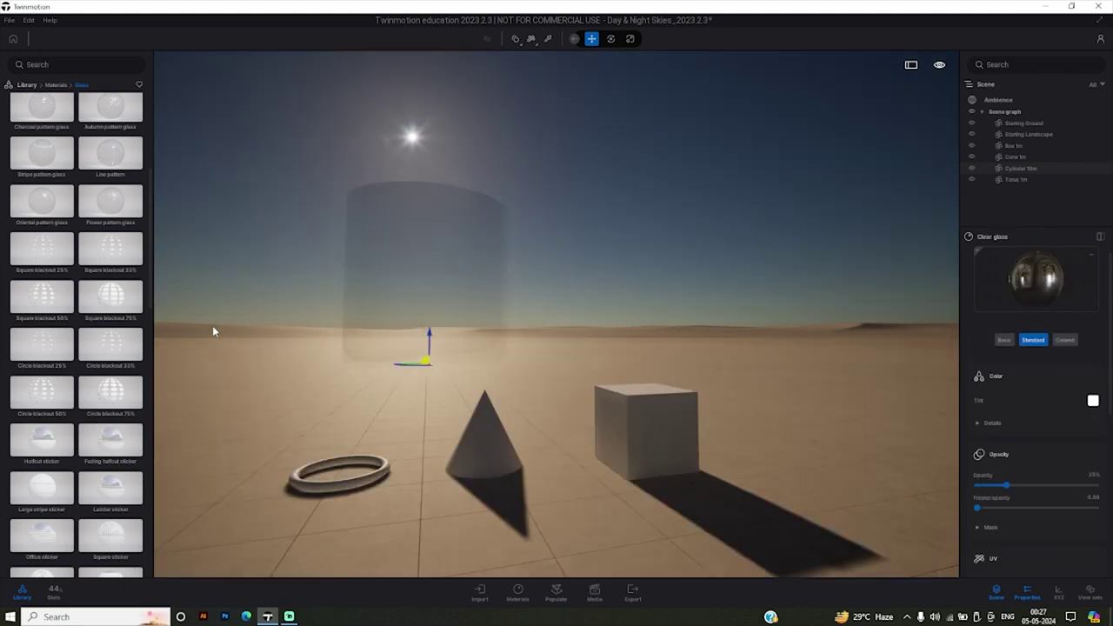
pyautogui.click(26, 84)
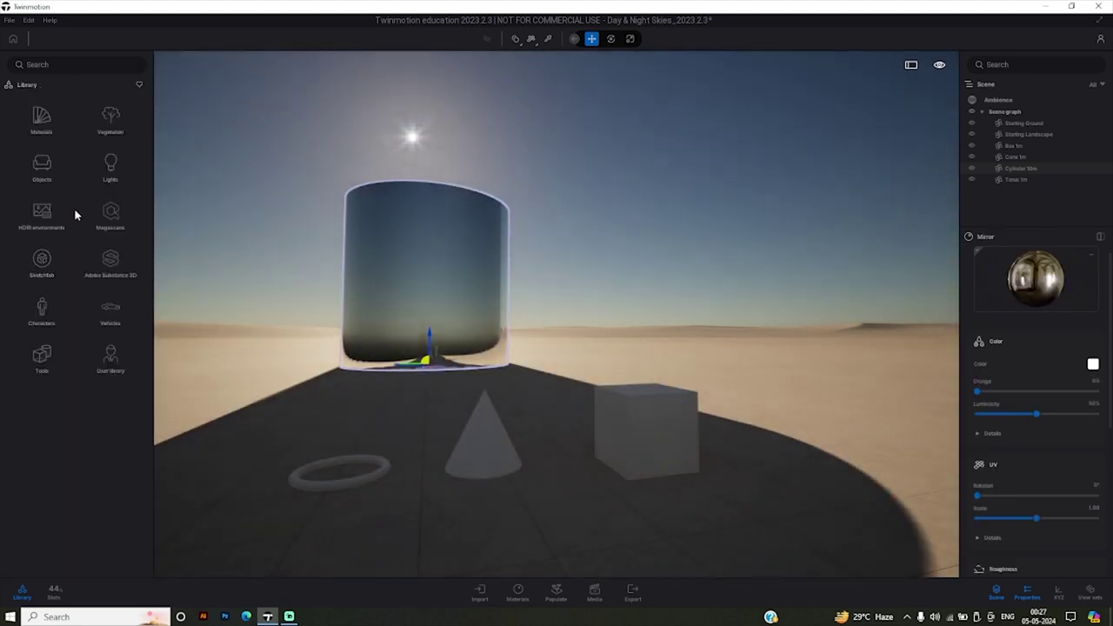
pyautogui.click(61, 135)
pyautogui.scroll(-1, 85, 446)
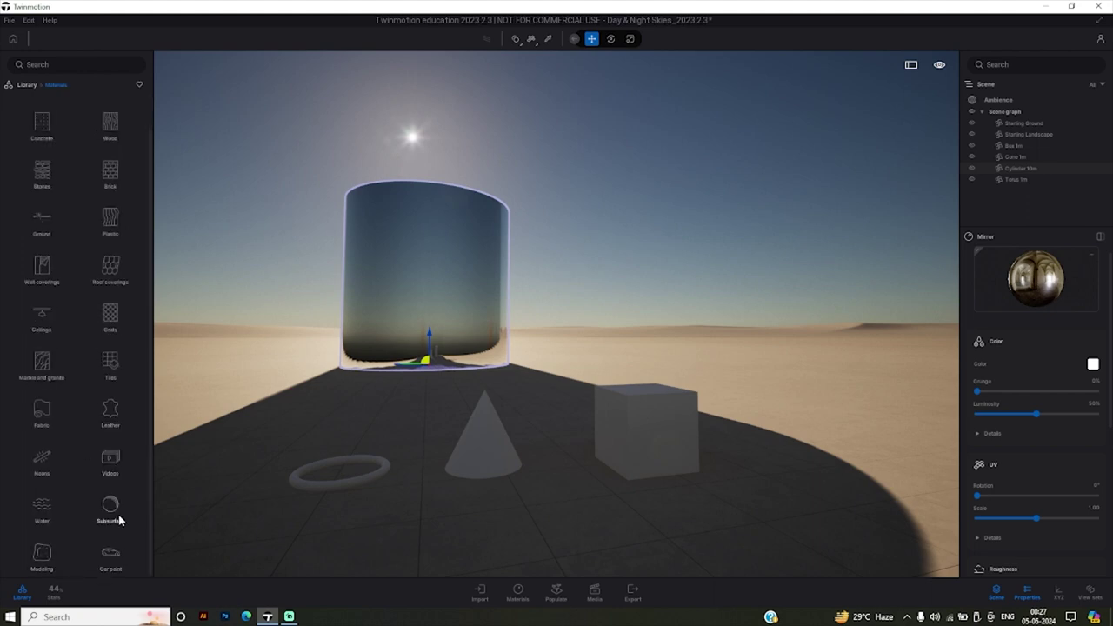
# Apply Lake 02 water to the box and Sea 01 water to the ground.
pyautogui.click(41, 508)
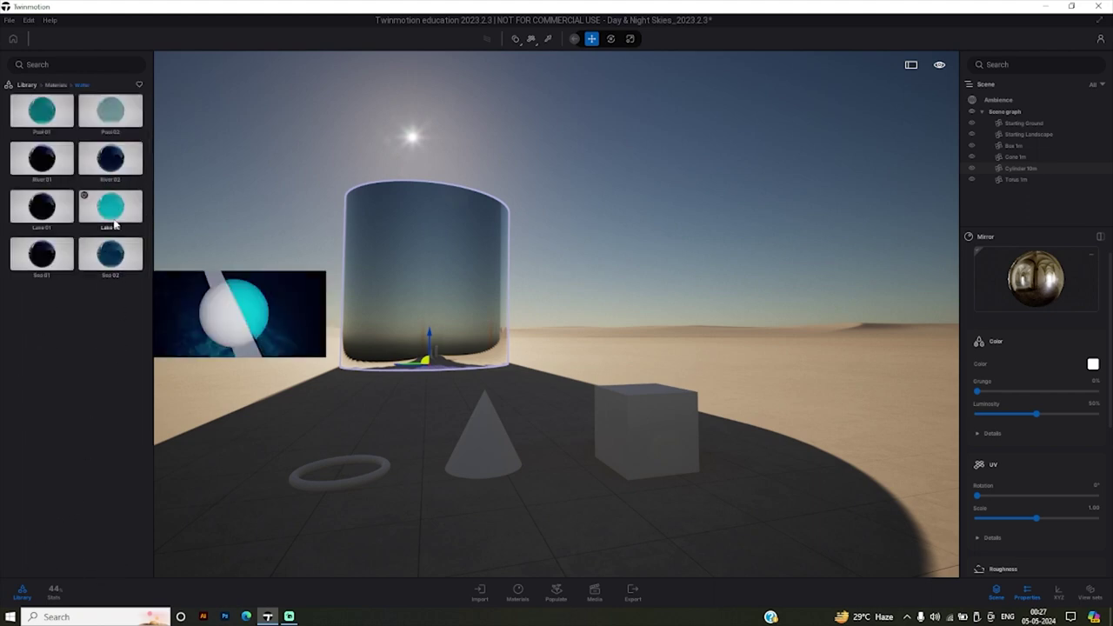
pyautogui.moveTo(114, 206); pyautogui.dragTo(631, 451)
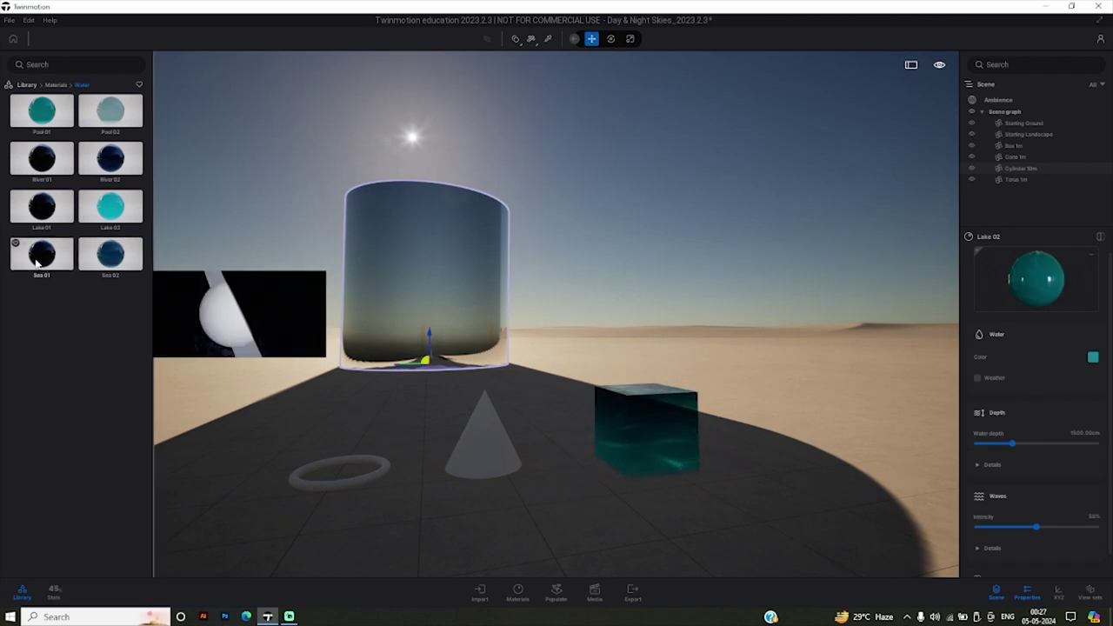
pyautogui.moveTo(40, 252); pyautogui.dragTo(476, 501)
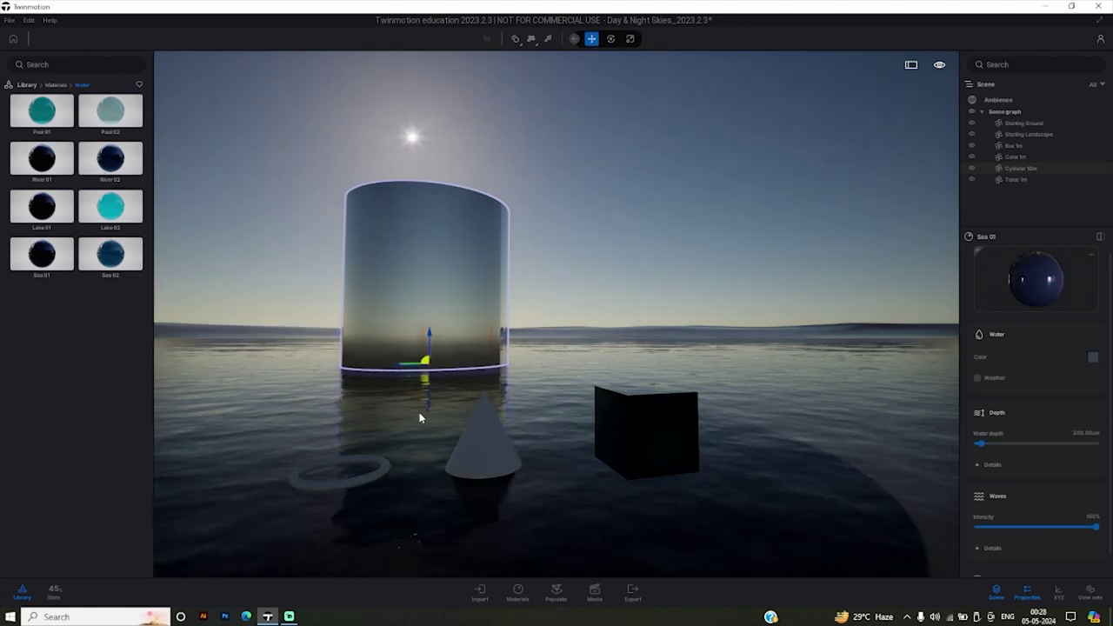
pyautogui.click(357, 436)
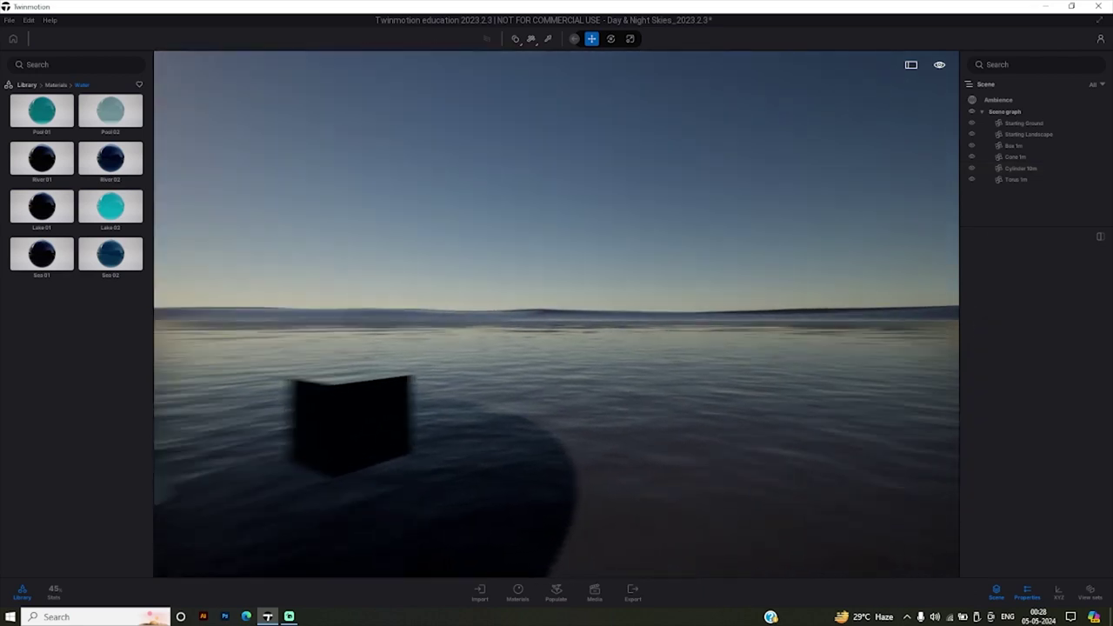
pyautogui.moveTo(357, 436)
pyautogui.mouseDown()
pyautogui.moveTo(217, 435)
pyautogui.moveTo(522, 430)
pyautogui.moveTo(275, 407)
pyautogui.mouseUp()
pyautogui.scroll(5, 386, 388)
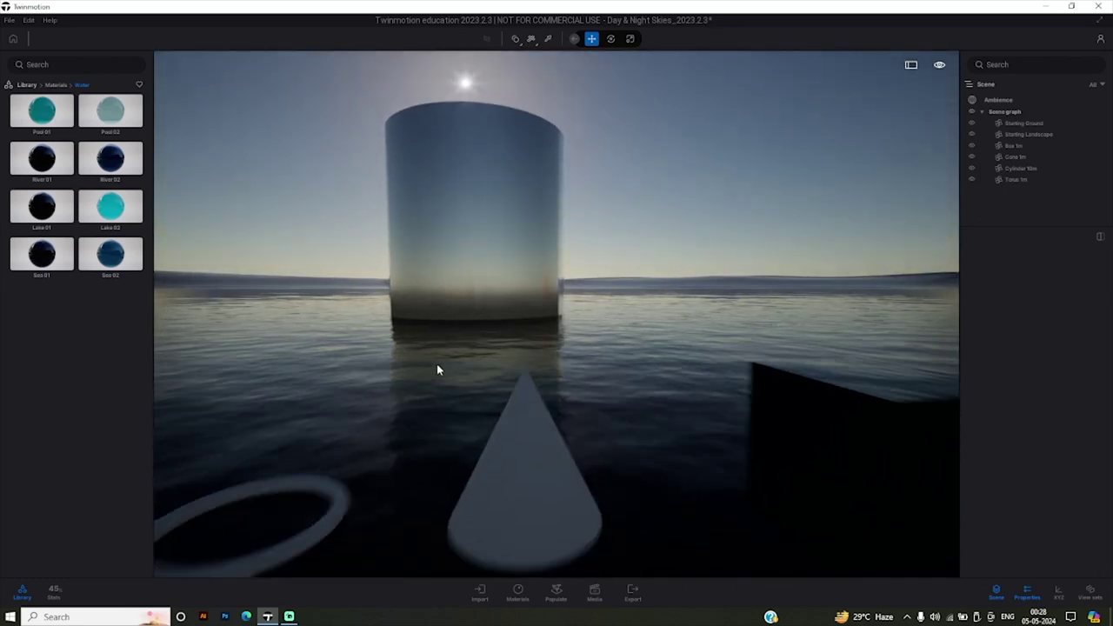
pyautogui.scroll(-3, 436, 370)
pyautogui.moveTo(477, 516); pyautogui.dragTo(644, 289)
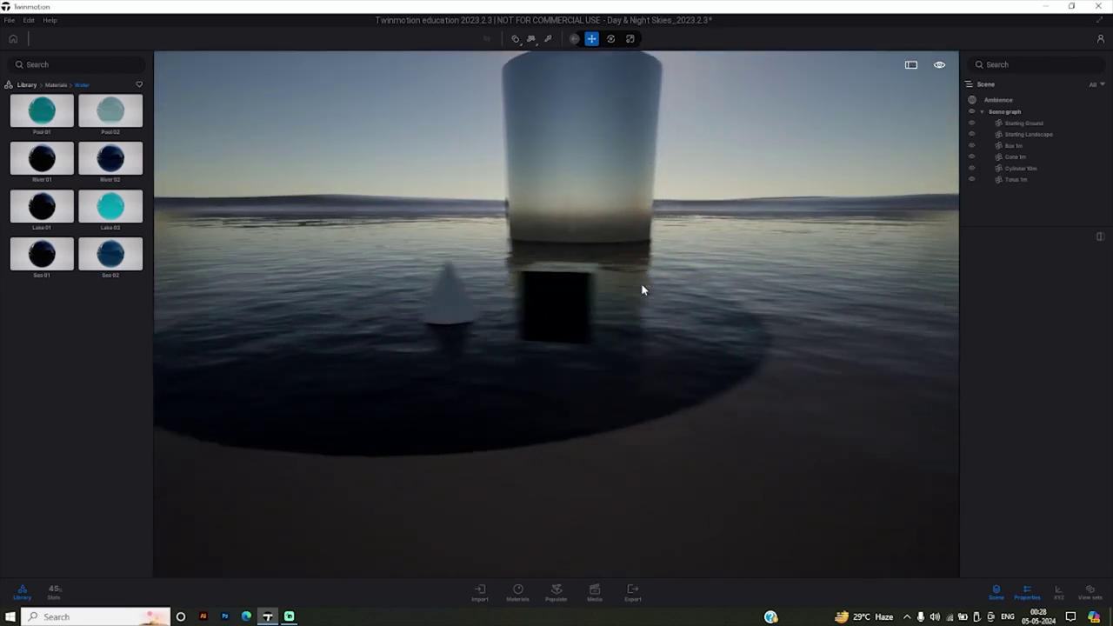
pyautogui.press('Left')
pyautogui.press('Left')
pyautogui.press('Left')
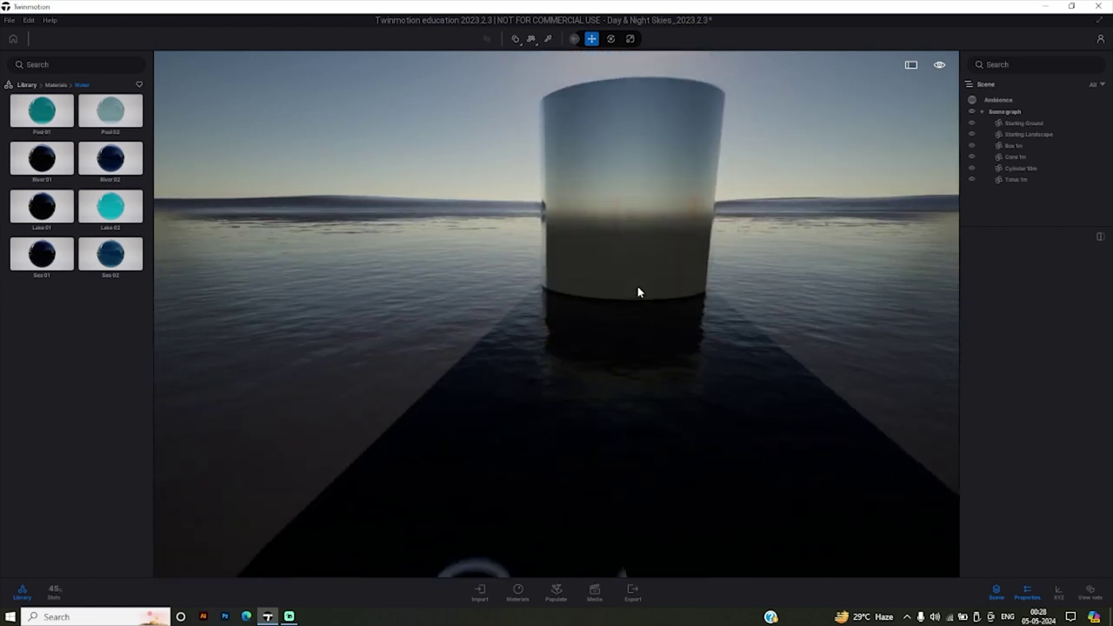
pyautogui.press('Down')
pyautogui.press('Down')
pyautogui.press('Down')
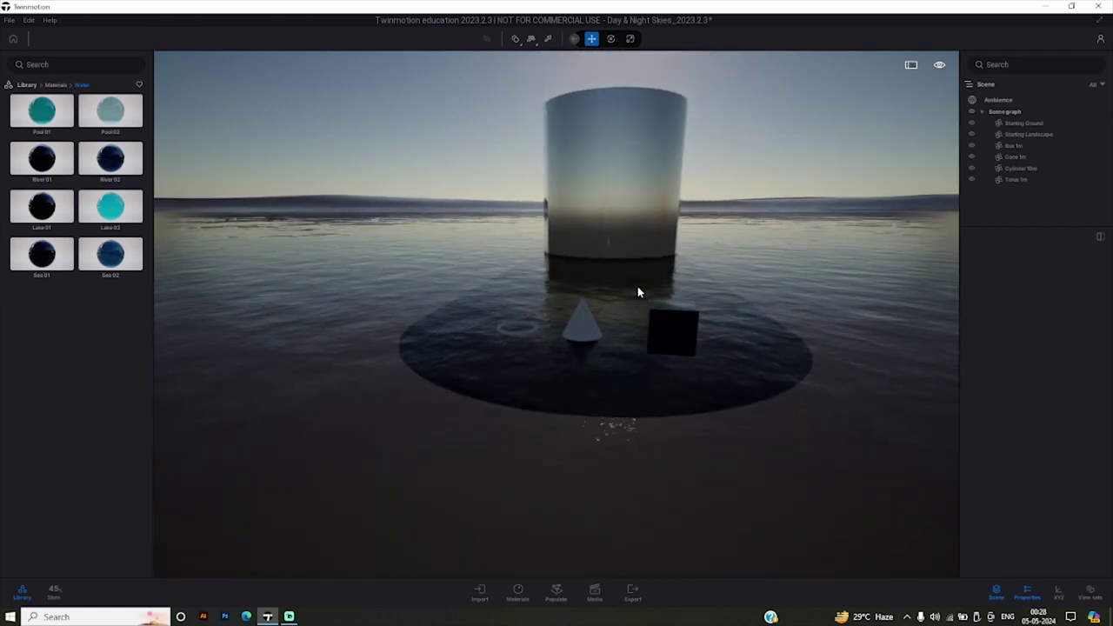
pyautogui.press('Up')
pyautogui.press('Up')
pyautogui.press('Up')
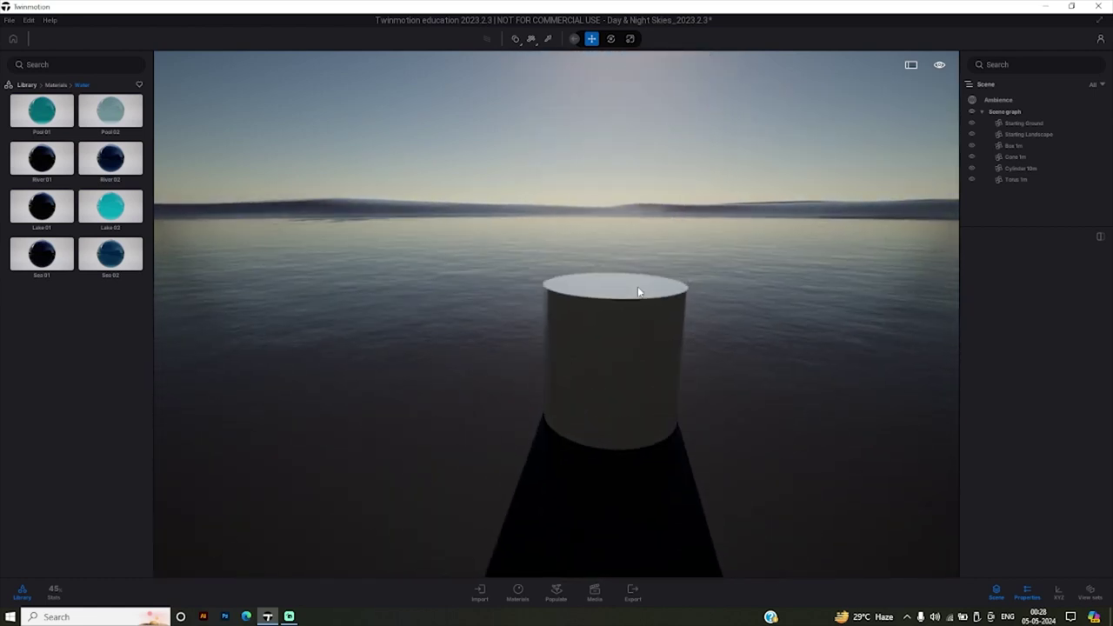
pyautogui.press('Down')
pyautogui.press('Down')
pyautogui.press('Down')
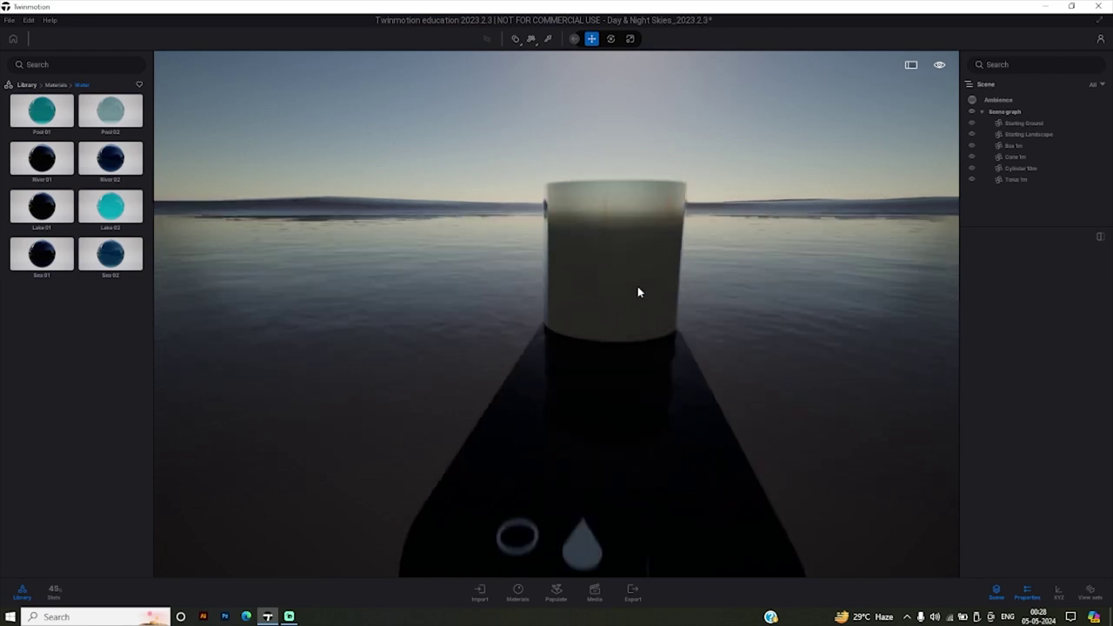
pyautogui.press('pagedown')
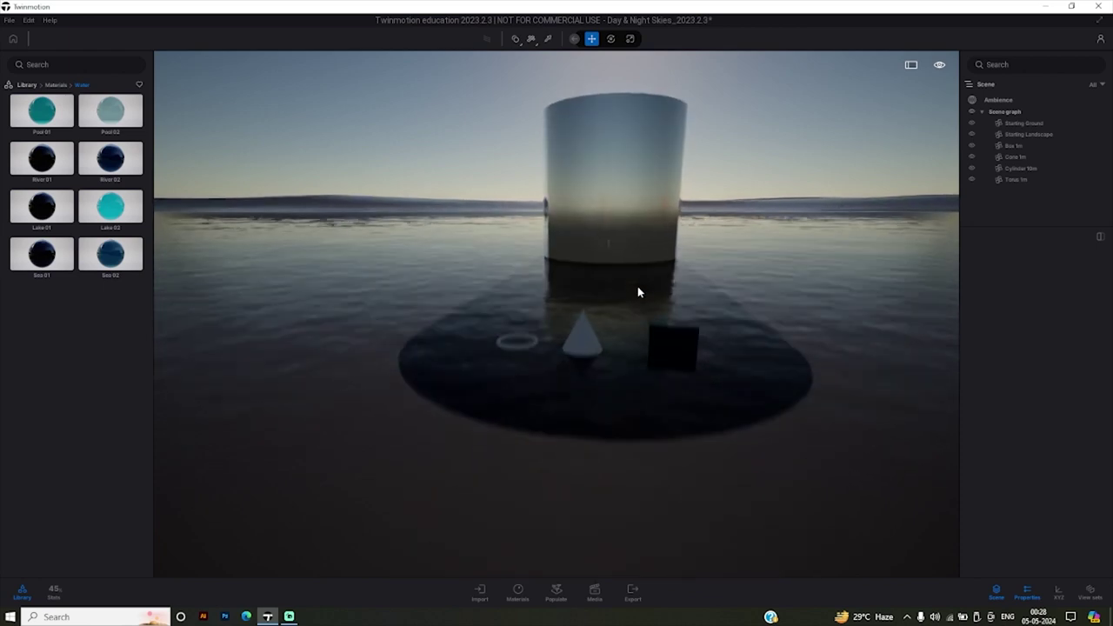
pyautogui.press('pageup')
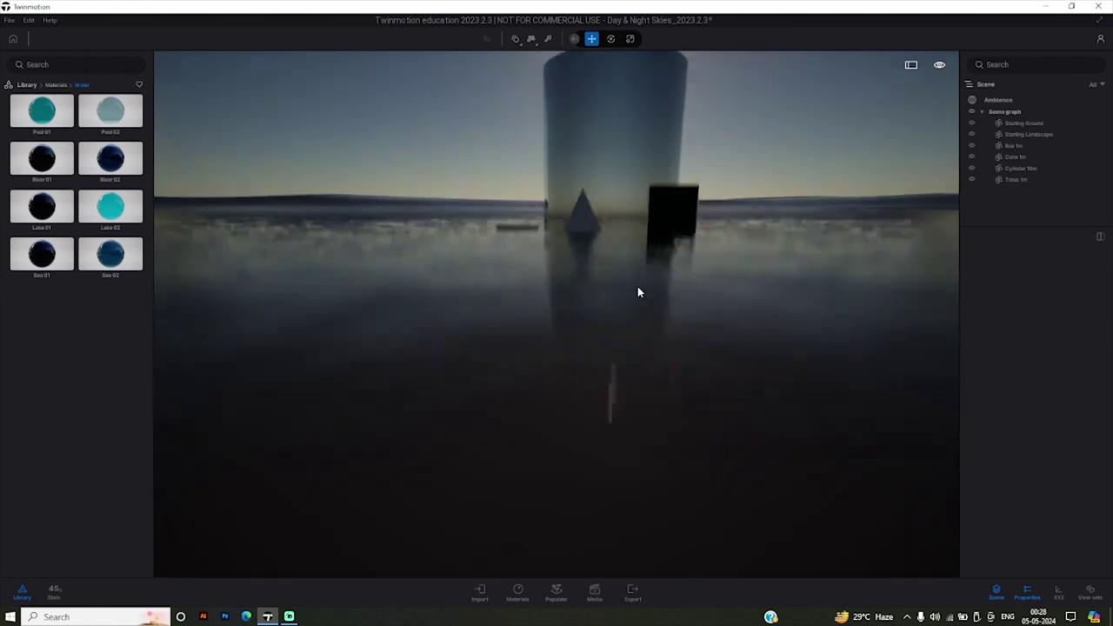
pyautogui.press('pageup')
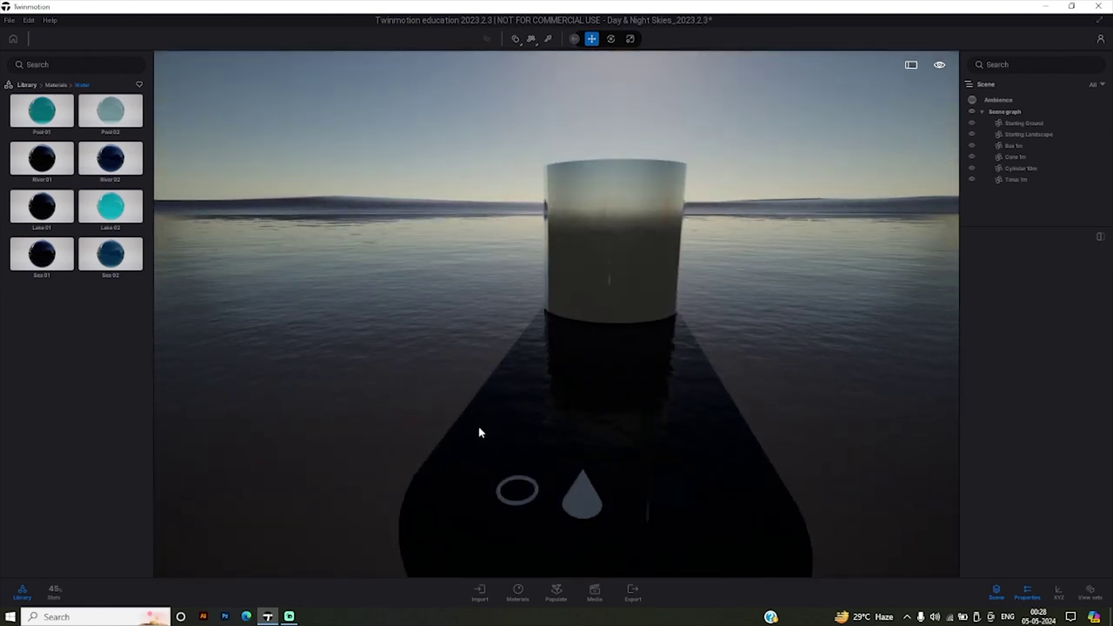
pyautogui.moveTo(480, 432)
pyautogui.mouseDown(button='right')
pyautogui.moveTo(652, 432)
pyautogui.moveTo(652, 365)
pyautogui.moveTo(608, 418)
pyautogui.moveTo(608, 461)
pyautogui.mouseUp(button='right')
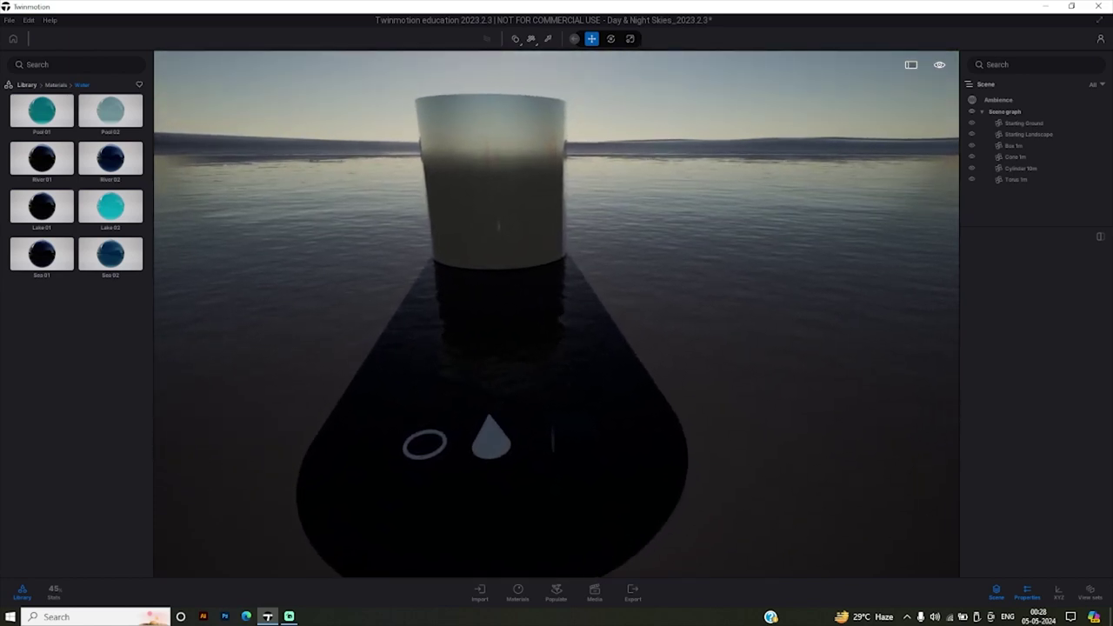
pyautogui.click(940, 66)
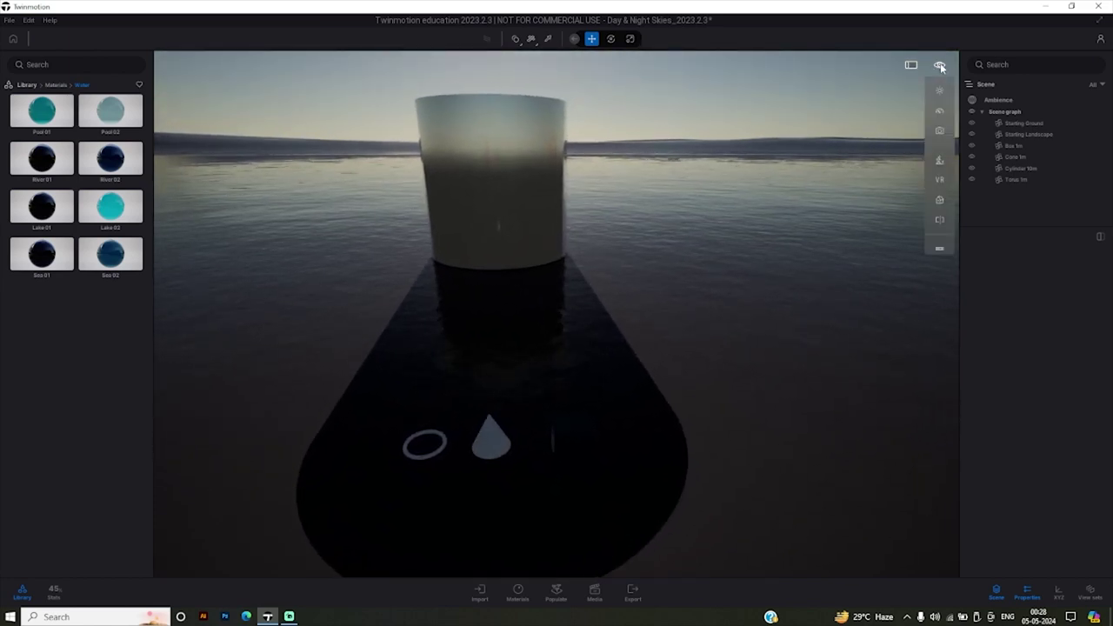
# Switch the viewport to Top view, back to Perspective, then orbit toward the ring and cone.
pyautogui.click(939, 201)
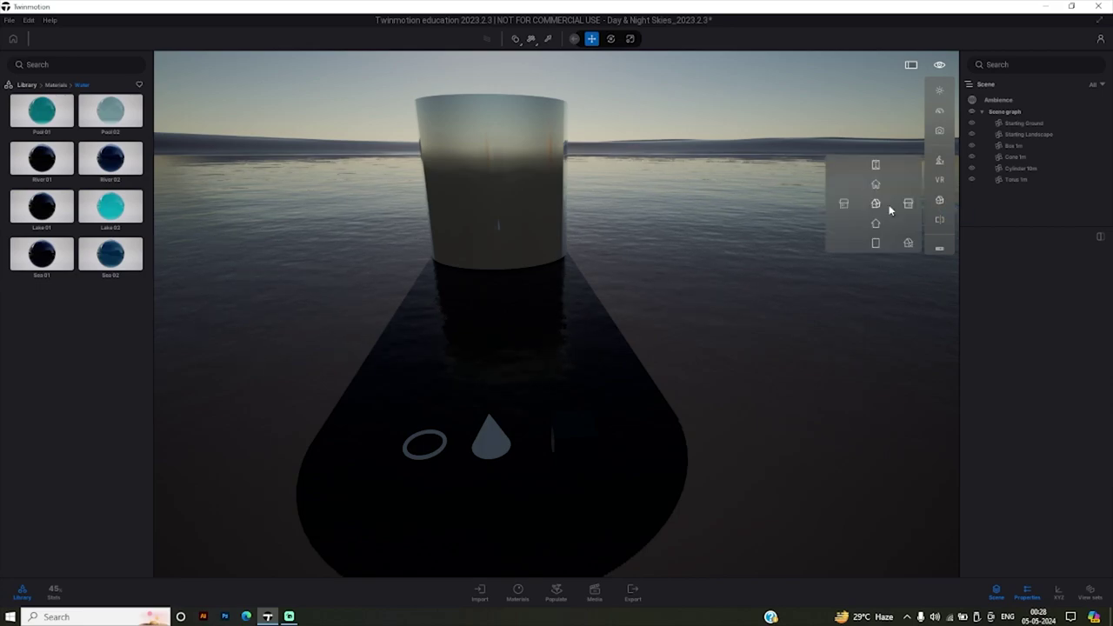
pyautogui.click(876, 165)
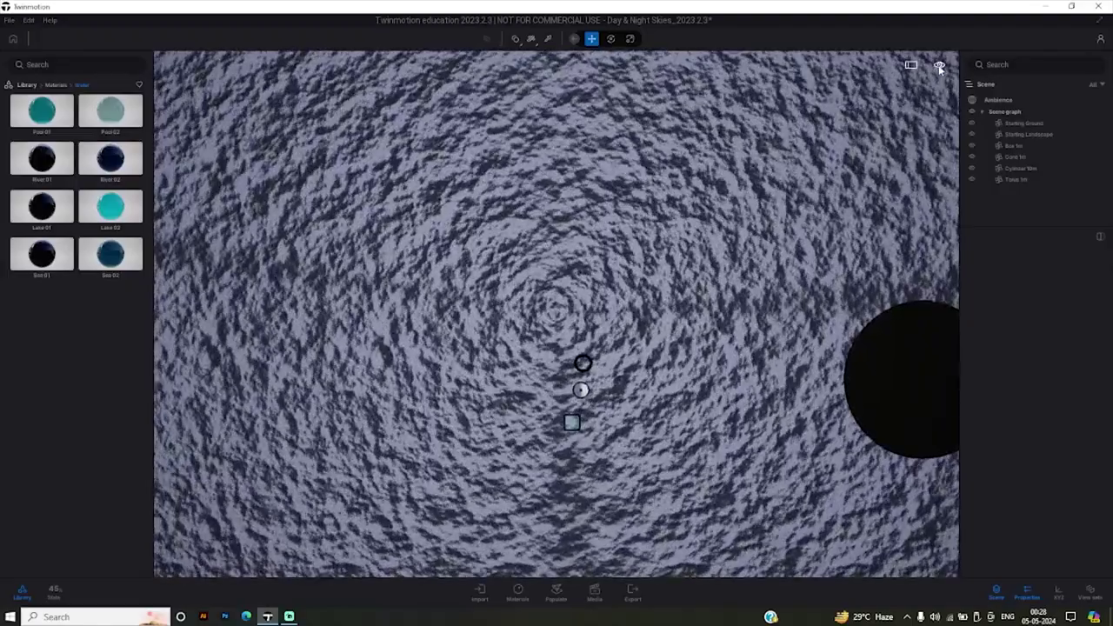
pyautogui.click(940, 65)
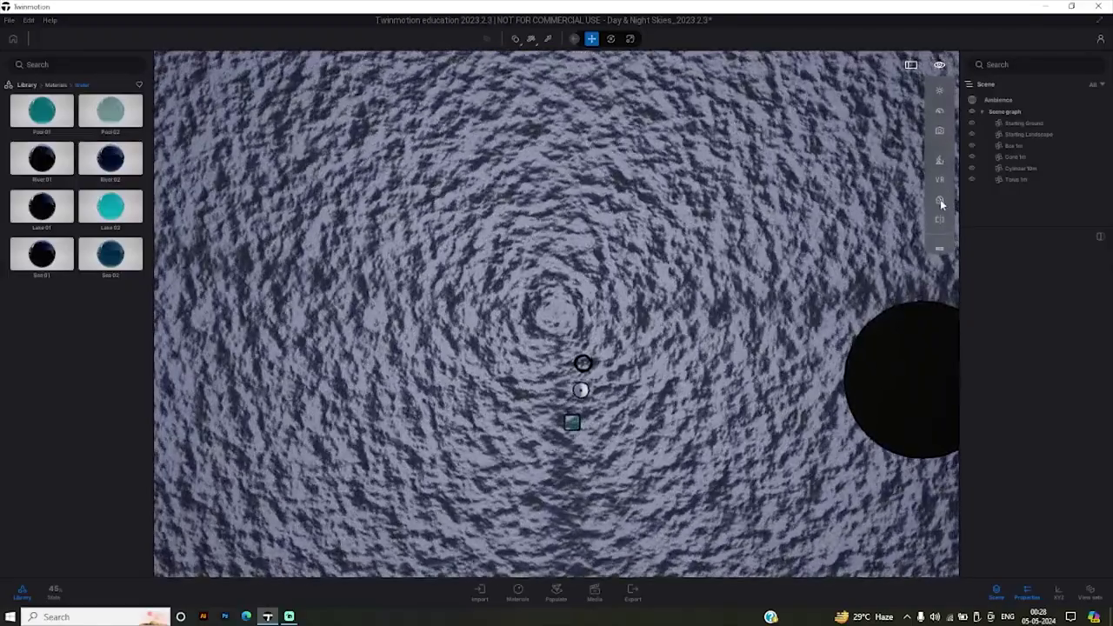
pyautogui.click(940, 200)
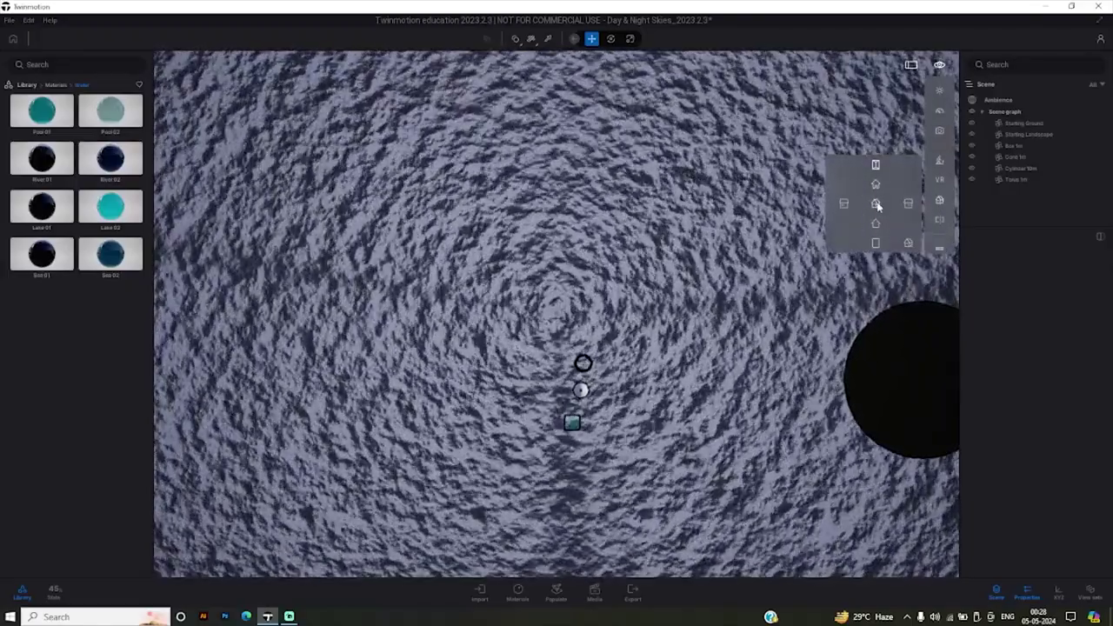
pyautogui.click(876, 203)
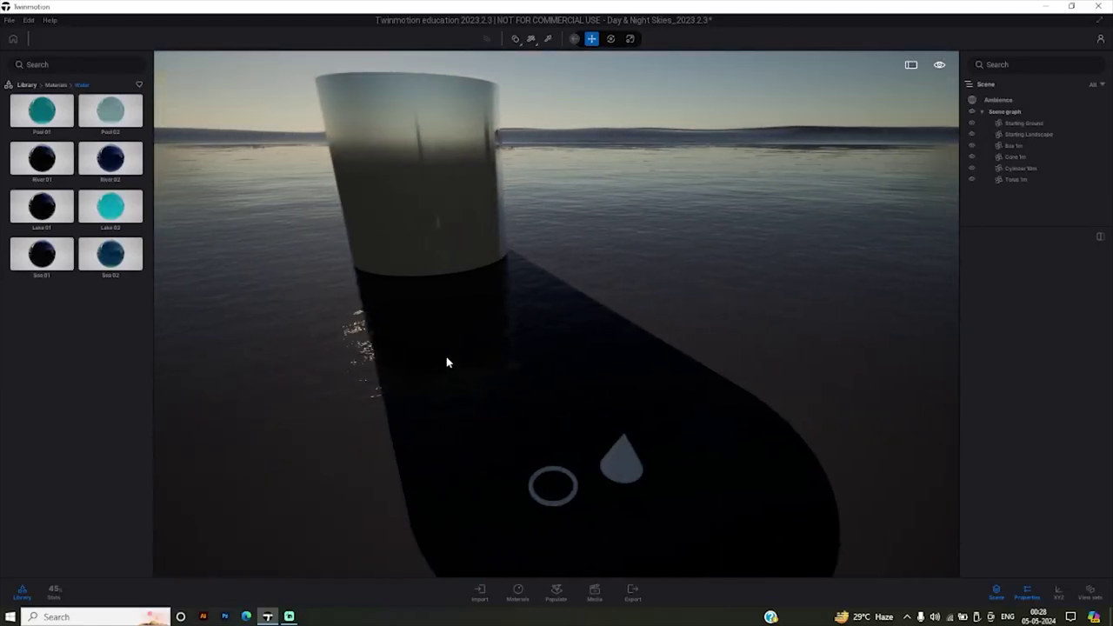
pyautogui.moveTo(599, 446); pyautogui.dragTo(609, 452, button='right')
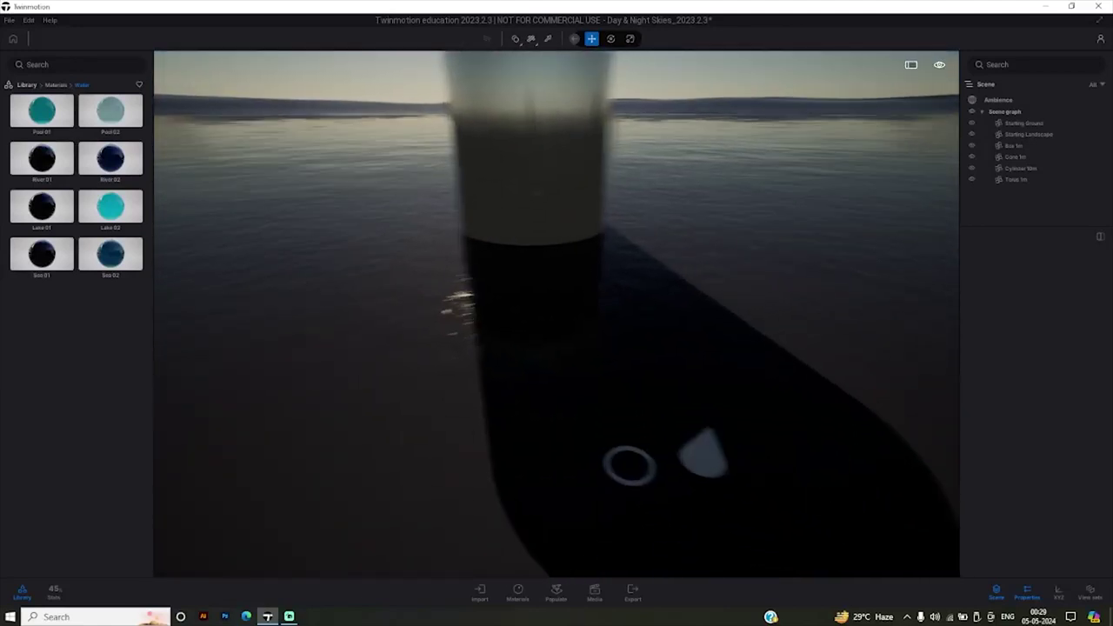
pyautogui.moveTo(530, 161); pyautogui.dragTo(513, 161, button='right')
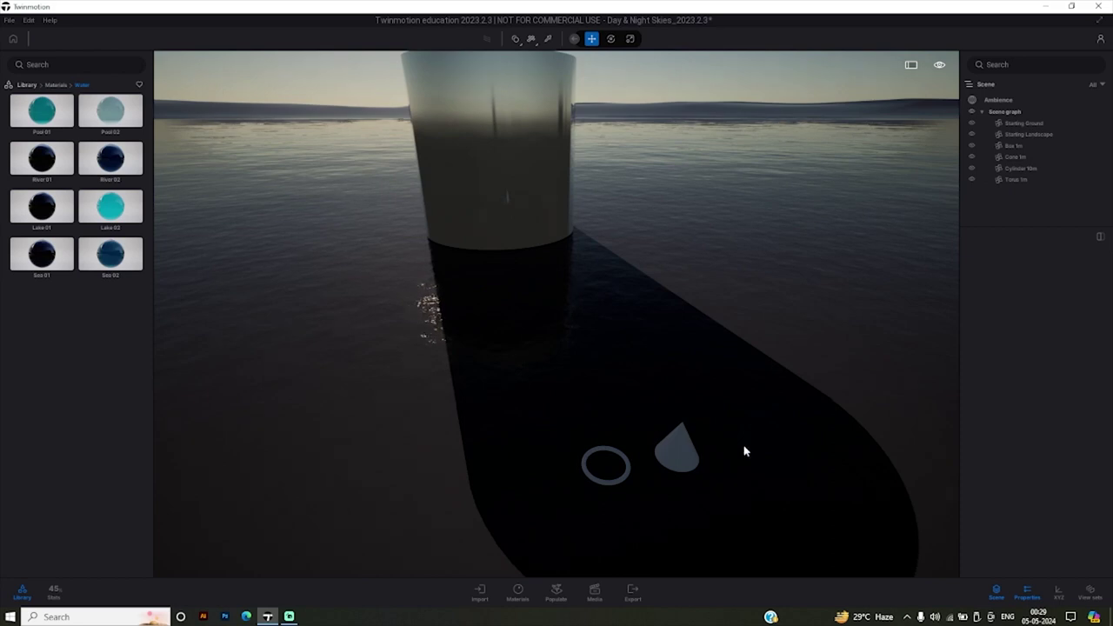
pyautogui.moveTo(603, 464); pyautogui.dragTo(541, 443, button='right')
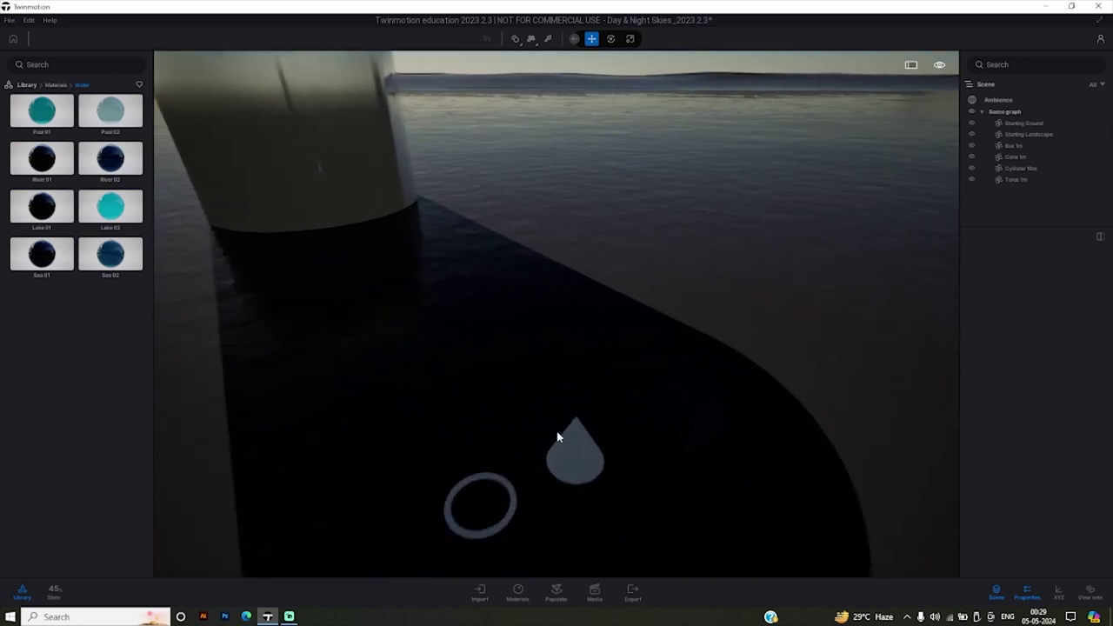
pyautogui.click(56, 84)
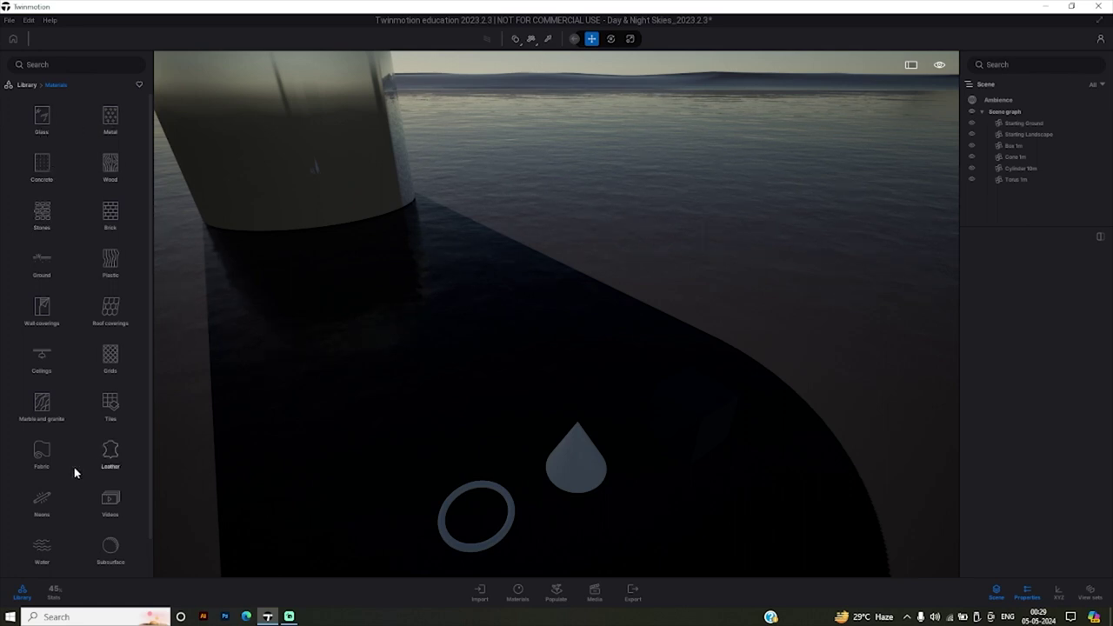
# Select the 1m cone and apply a material from the Neons category to it.
pyautogui.scroll(-1, 87, 466)
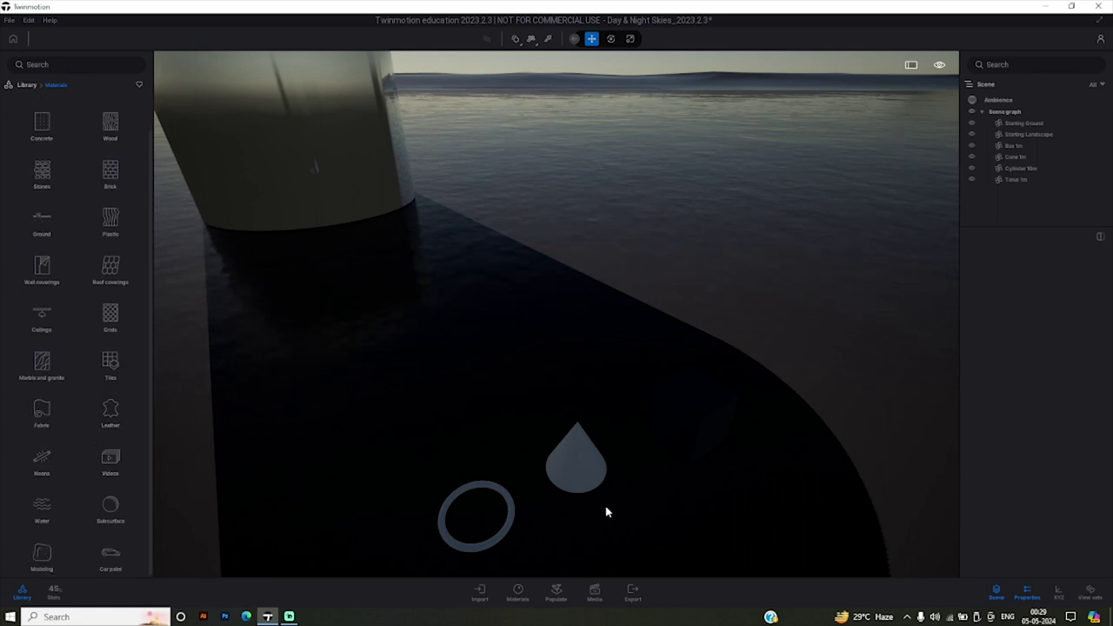
pyautogui.click(565, 473)
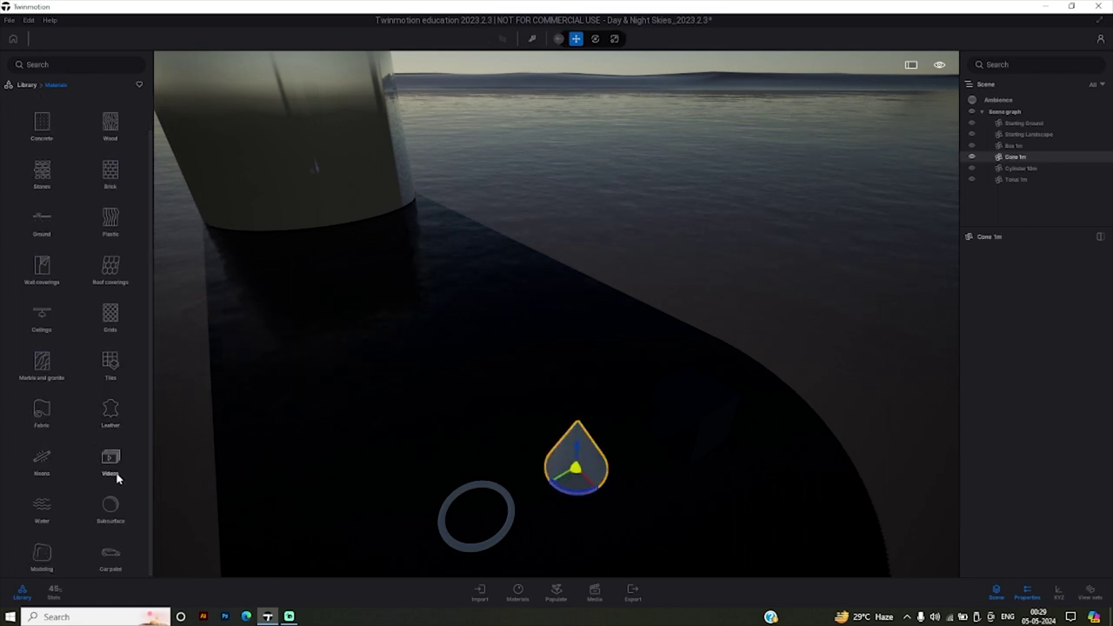
pyautogui.click(39, 472)
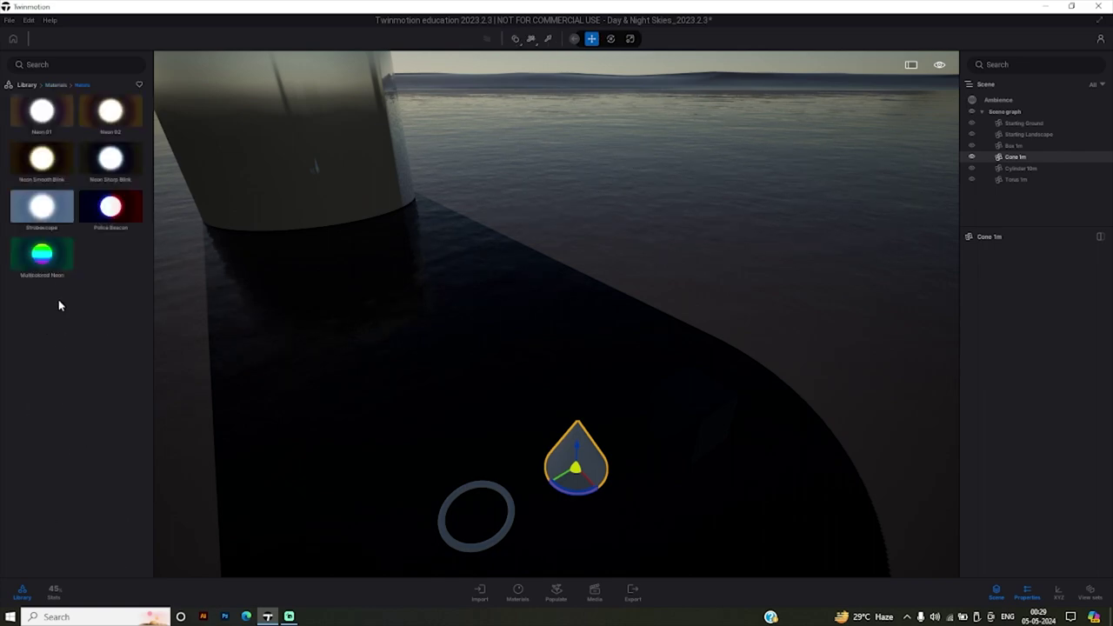
pyautogui.moveTo(48, 252)
pyautogui.mouseDown()
pyautogui.moveTo(615, 483)
pyautogui.moveTo(585, 466)
pyautogui.mouseUp()
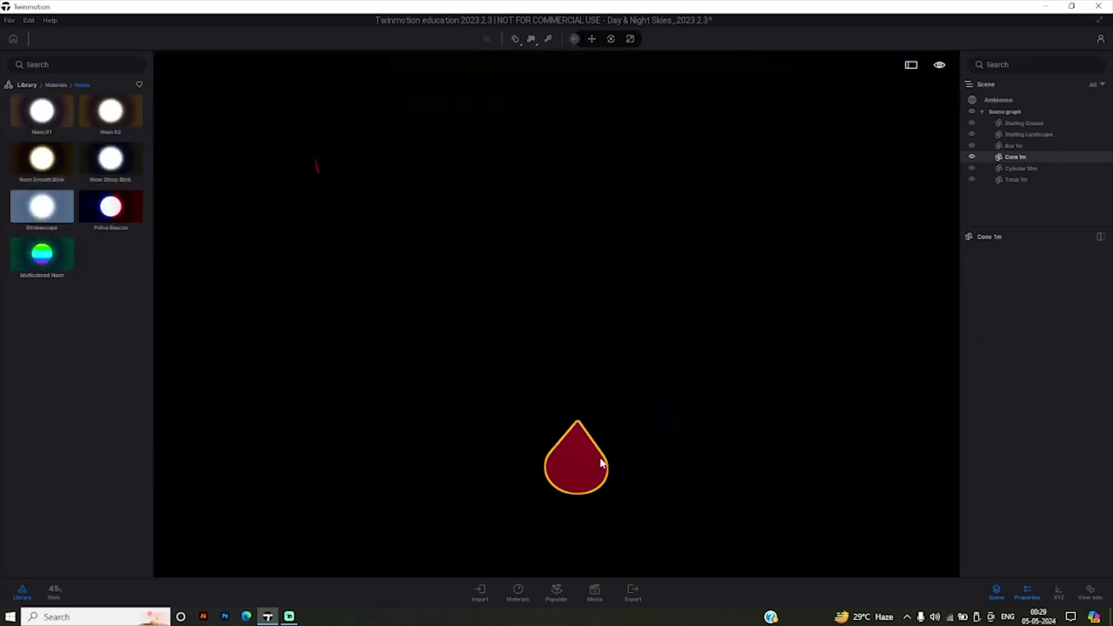
# Undo the neon material and the test primitives, leaving only the bare ground.
pyautogui.hotkey('ctrl', 'z')
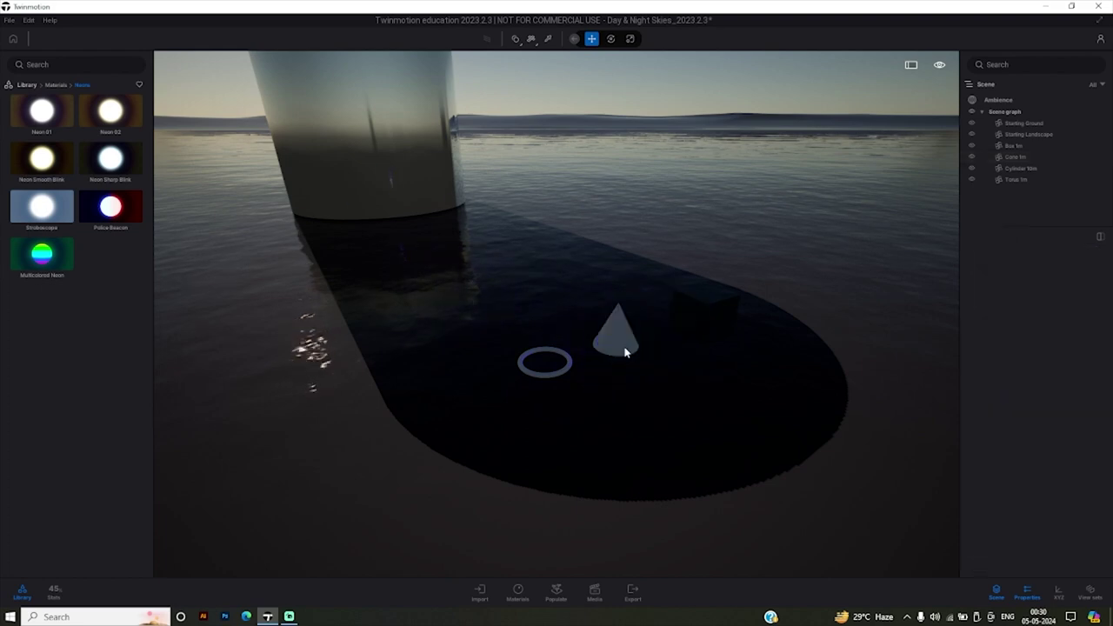
pyautogui.hotkey('ctrl', 'z')
pyautogui.hotkey('ctrl', 'z')
pyautogui.hotkey('ctrl', 'z')
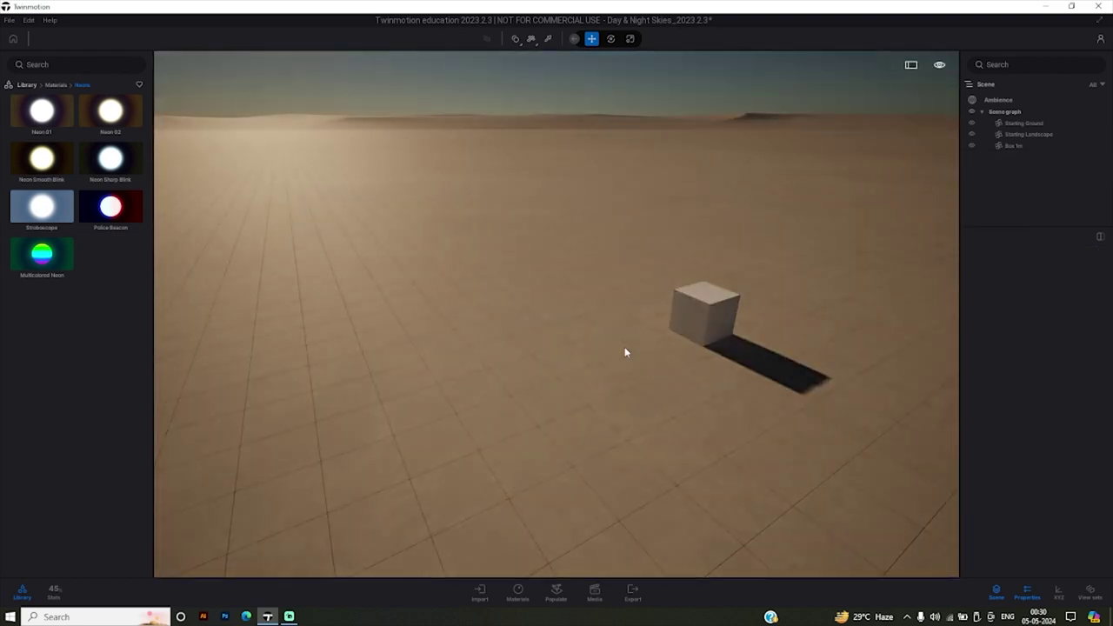
pyautogui.hotkey('ctrl', 'z')
pyautogui.moveTo(769, 420); pyautogui.dragTo(655, 290, button='right')
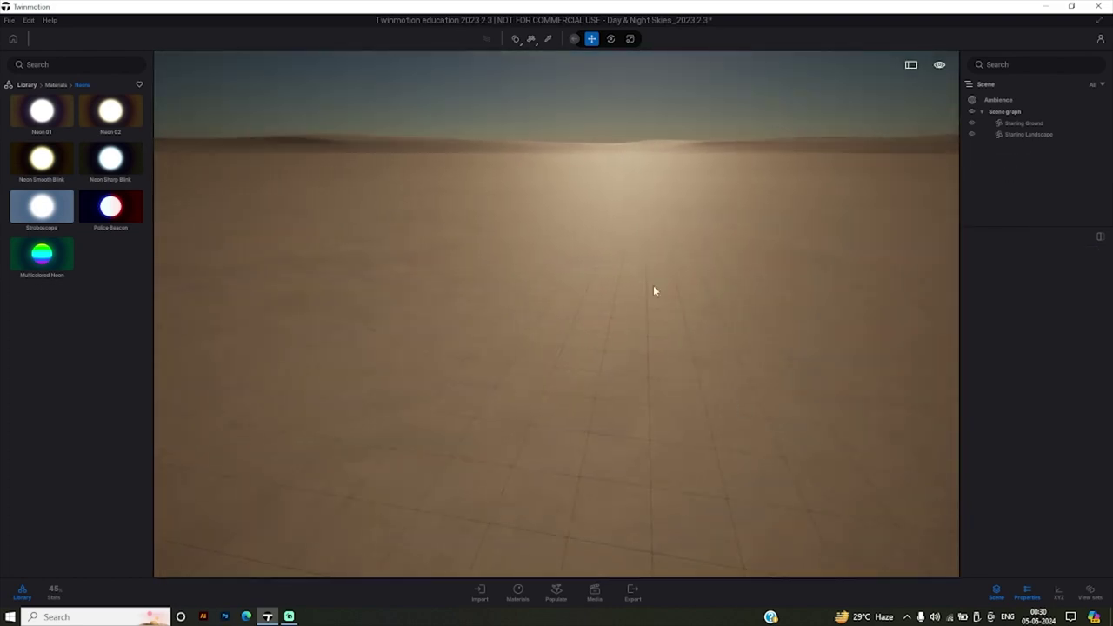
# Start a new geometry import from the Import panel.
pyautogui.click(32, 86)
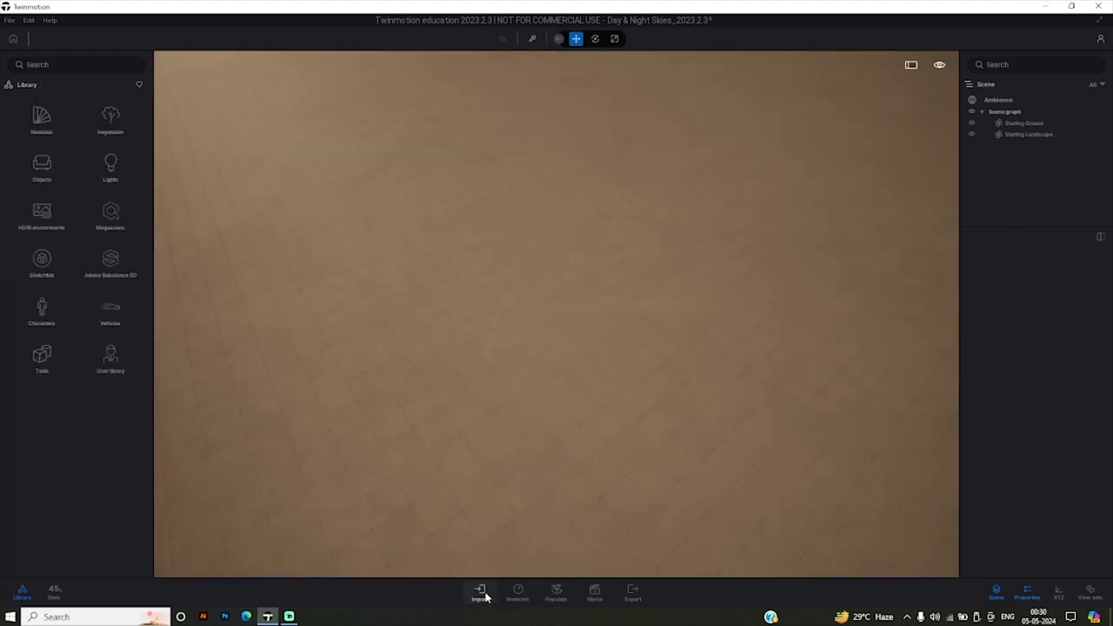
pyautogui.click(480, 593)
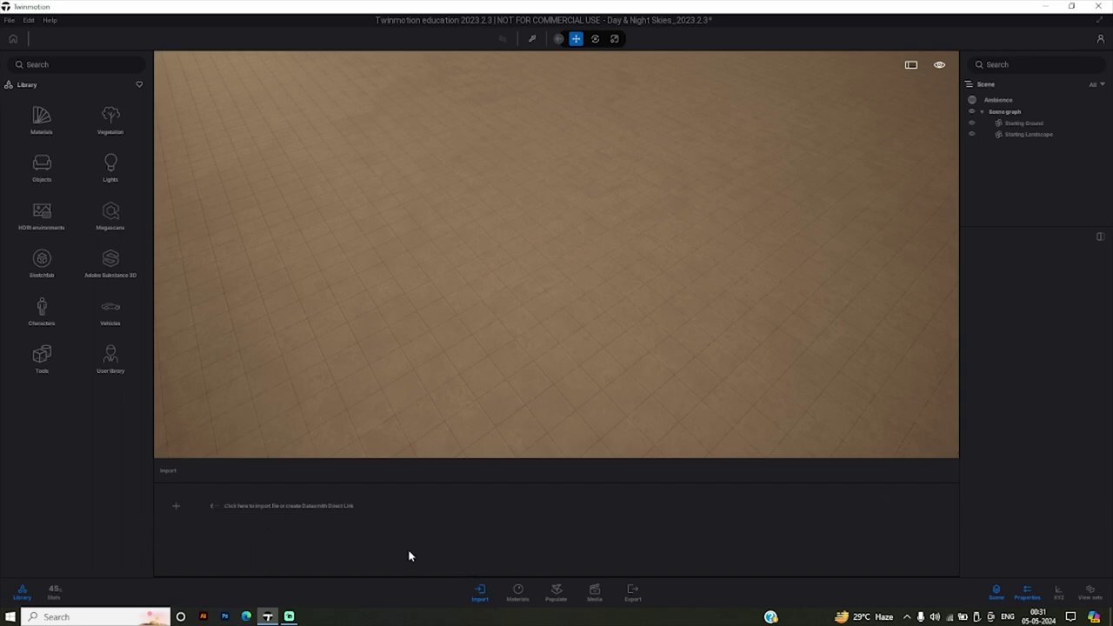
pyautogui.click(175, 509)
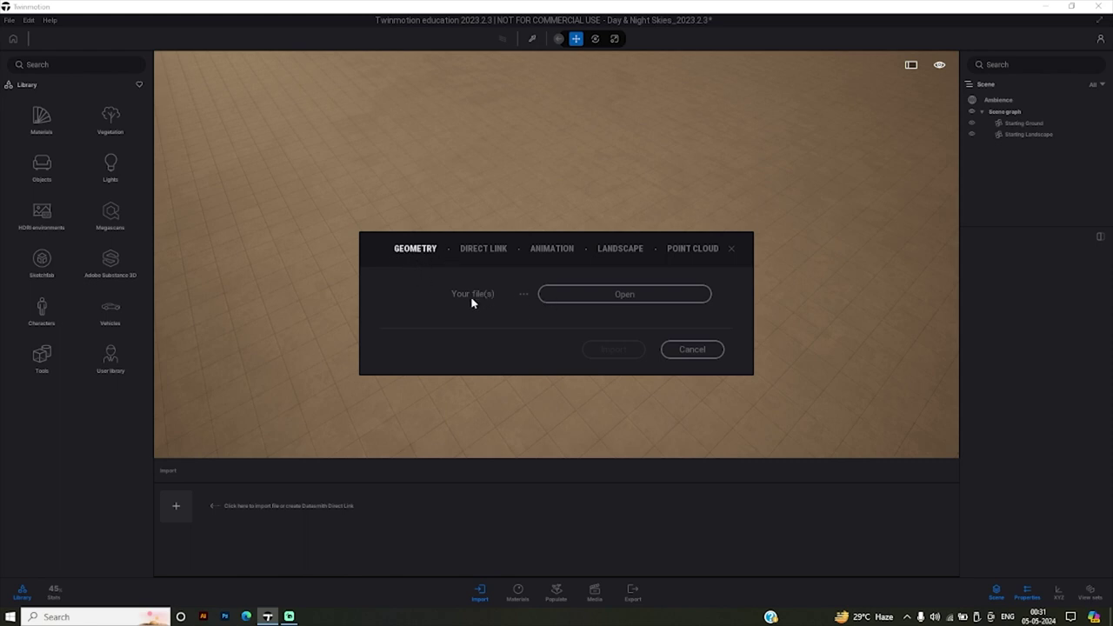
# Browse Documents and pick the HOUSE PLAN .skp file as the geometry to import.
pyautogui.click(623, 297)
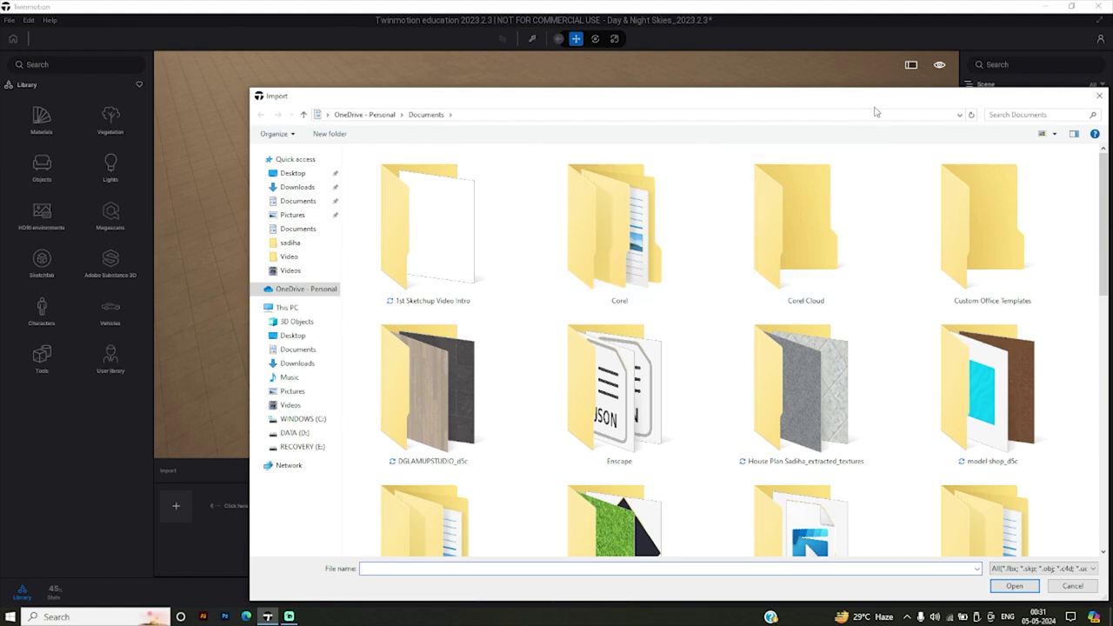
pyautogui.moveTo(872, 102); pyautogui.dragTo(695, 38)
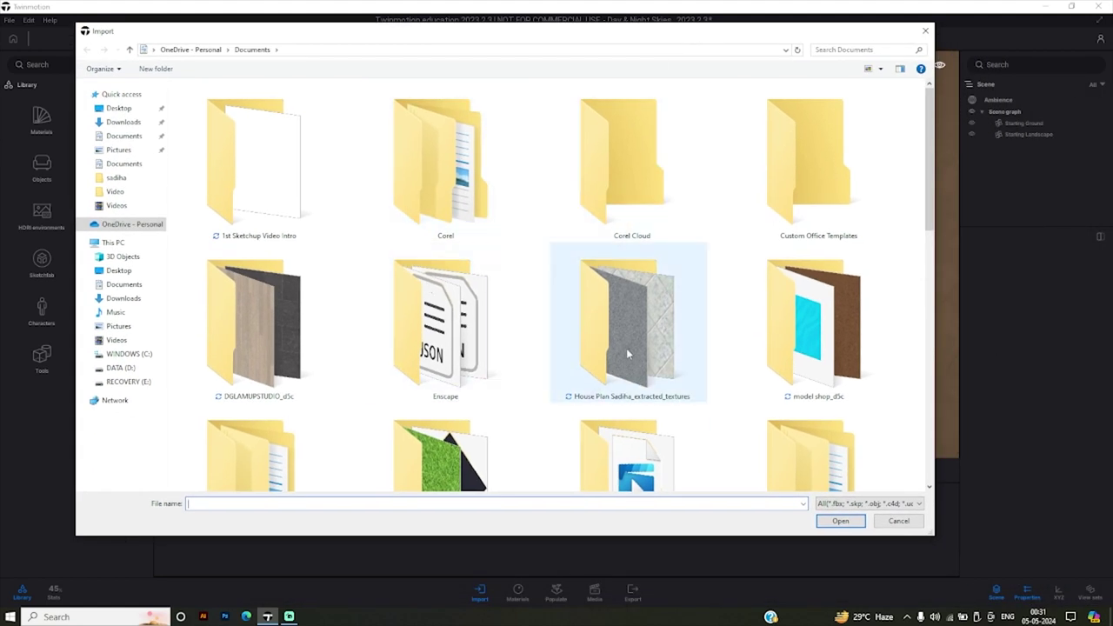
pyautogui.scroll(-1, 630, 351)
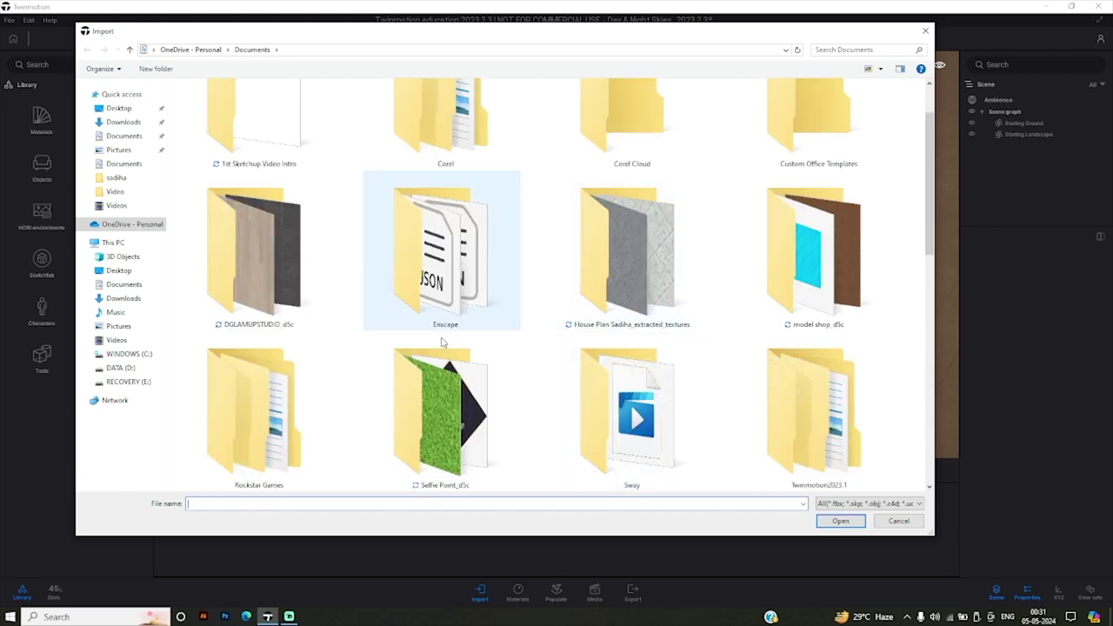
pyautogui.scroll(-2, 459, 355)
pyautogui.scroll(-2, 458, 355)
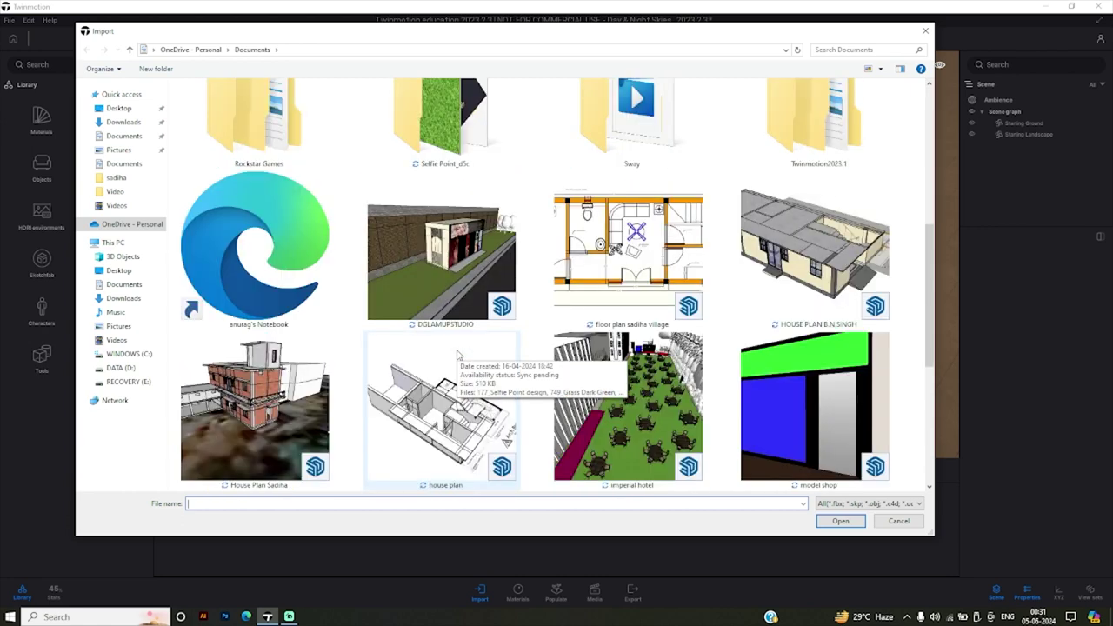
pyautogui.scroll(-2, 464, 298)
pyautogui.scroll(1, 463, 299)
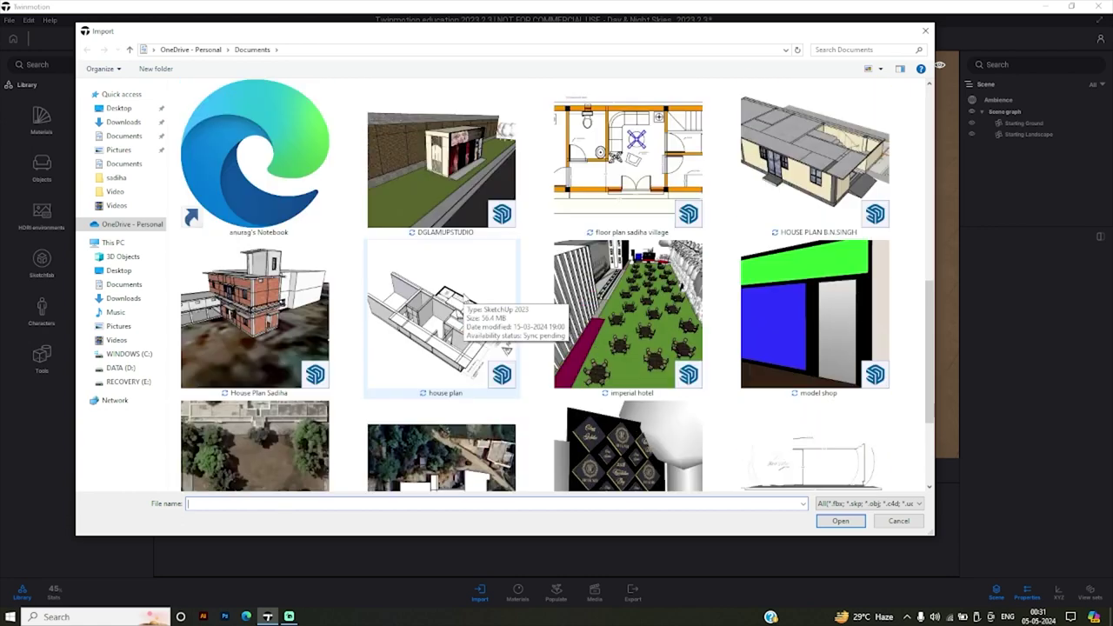
pyautogui.doubleClick(792, 247)
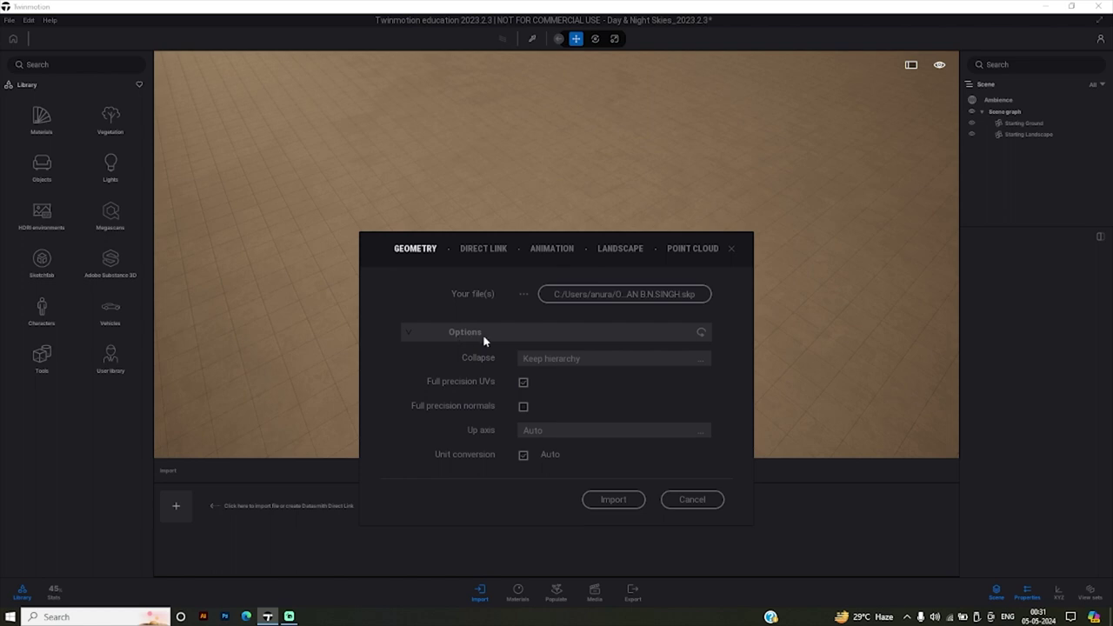
# Review the import options and import the HOUSE PLAN SketchUp model into the scene.
pyautogui.click(408, 332)
pyautogui.click(409, 335)
pyautogui.click(614, 500)
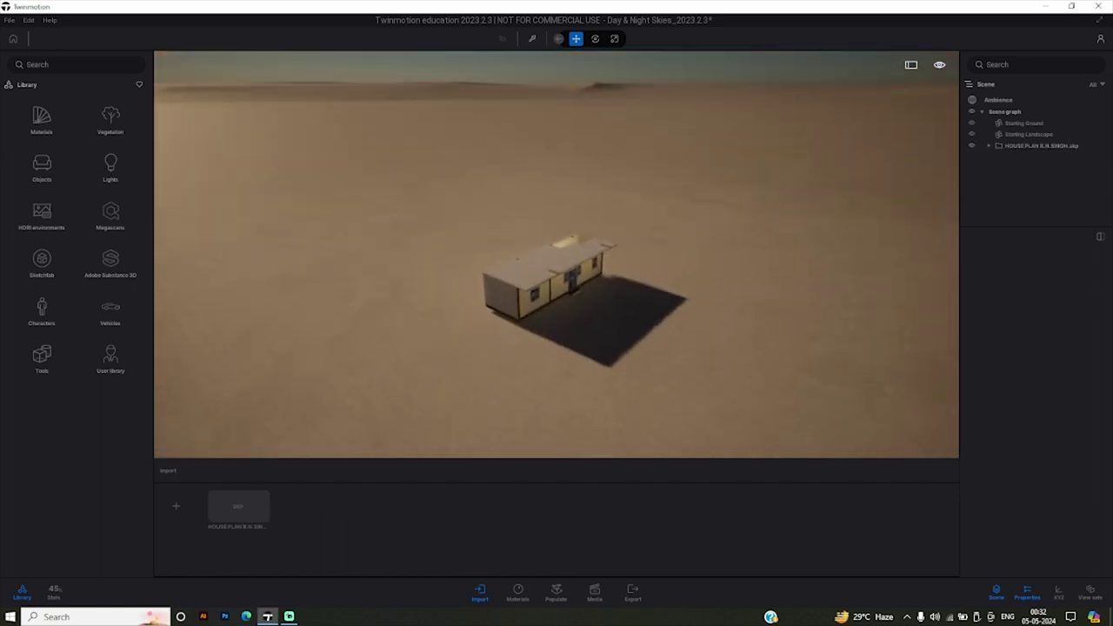
pyautogui.scroll(5, 604, 334)
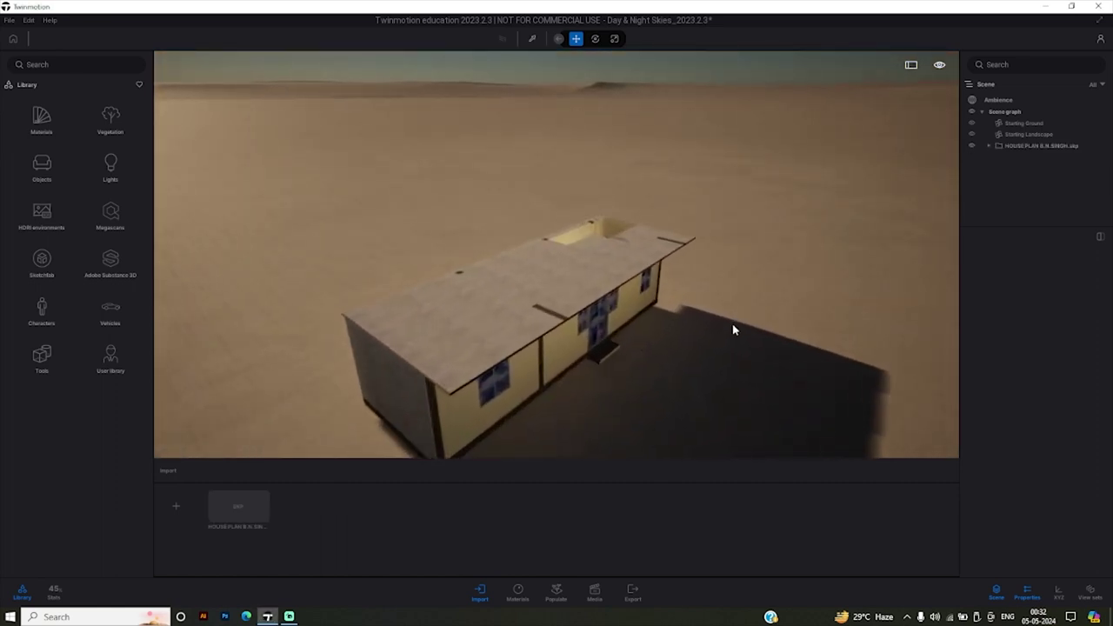
pyautogui.moveTo(733, 329)
pyautogui.mouseDown(button='middle')
pyautogui.moveTo(747, 327)
pyautogui.moveTo(719, 407)
pyautogui.moveTo(795, 402)
pyautogui.mouseUp(button='middle')
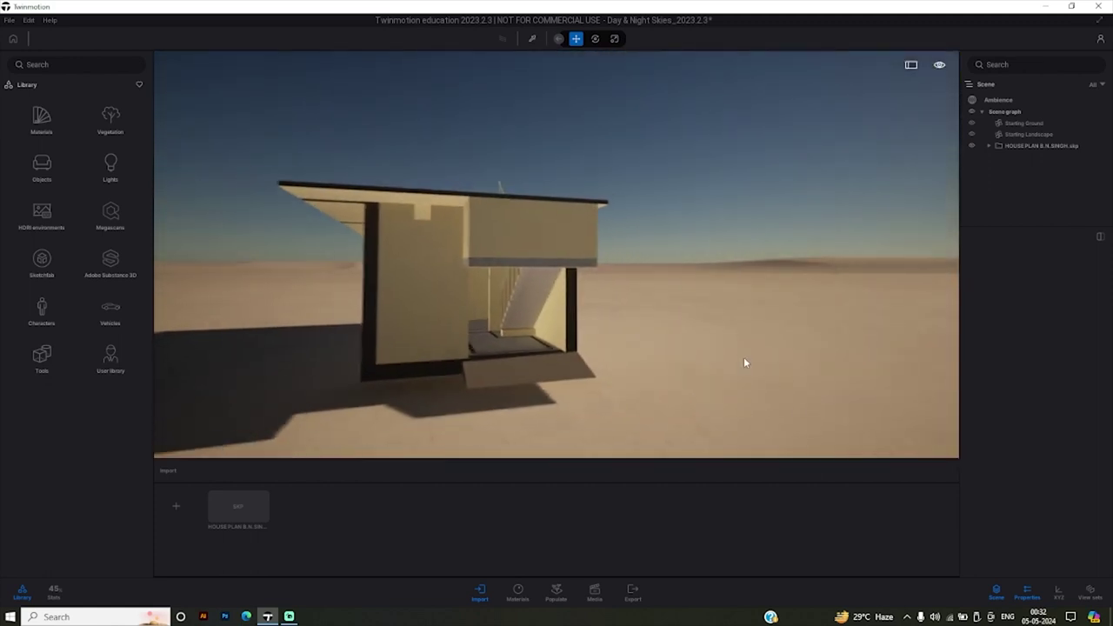
pyautogui.moveTo(743, 363)
pyautogui.mouseDown(button='middle')
pyautogui.moveTo(422, 367)
pyautogui.moveTo(487, 365)
pyautogui.mouseUp(button='middle')
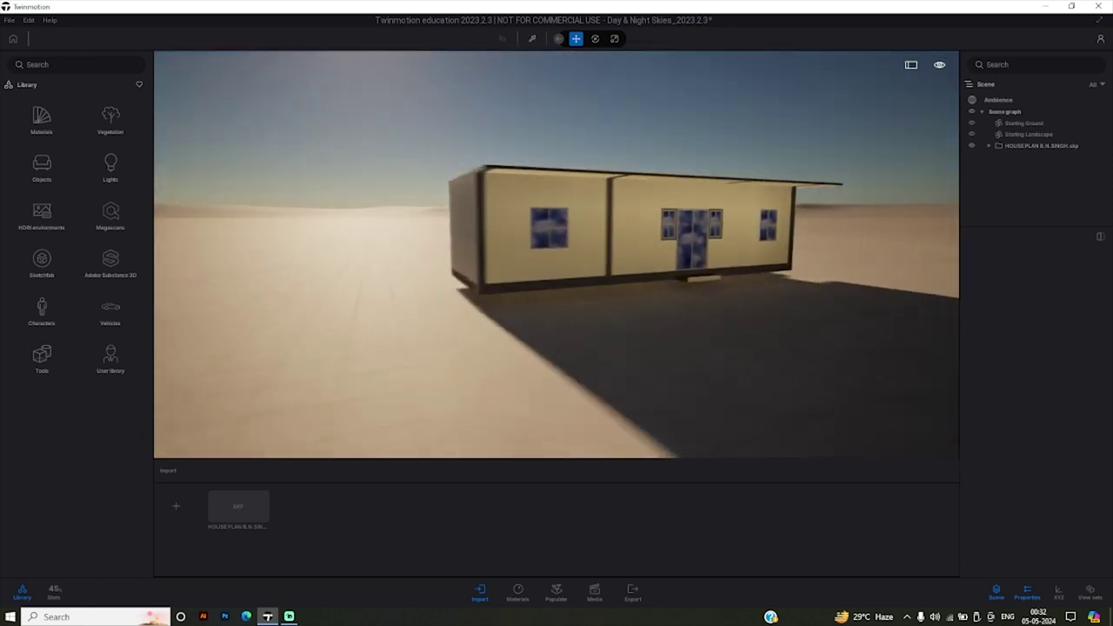
pyautogui.moveTo(696, 374); pyautogui.dragTo(474, 373, button='middle')
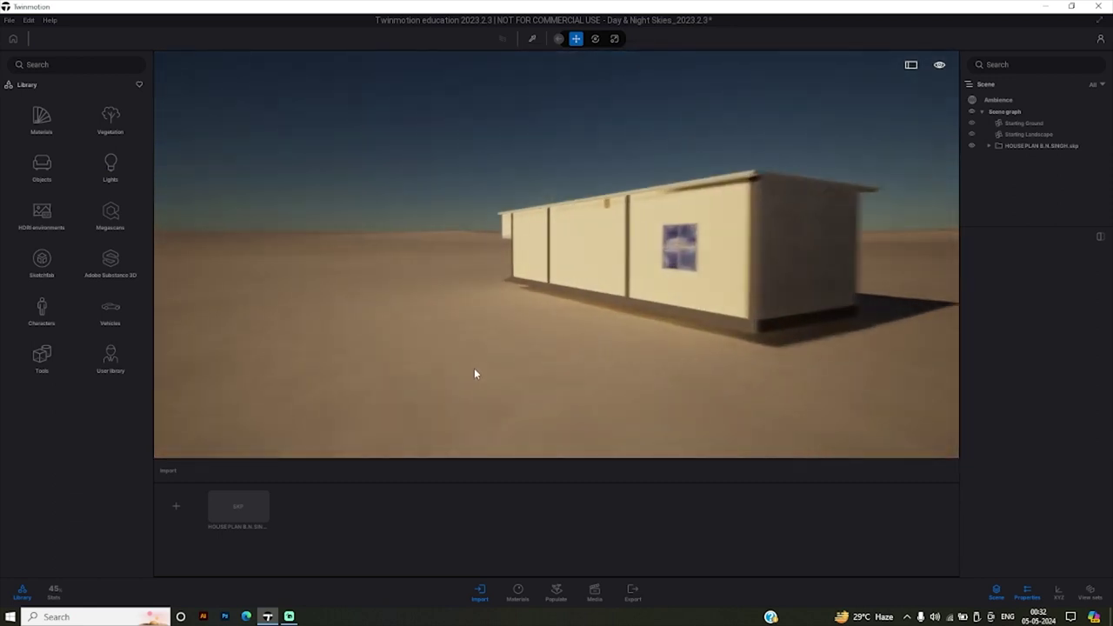
pyautogui.scroll(5, 474, 374)
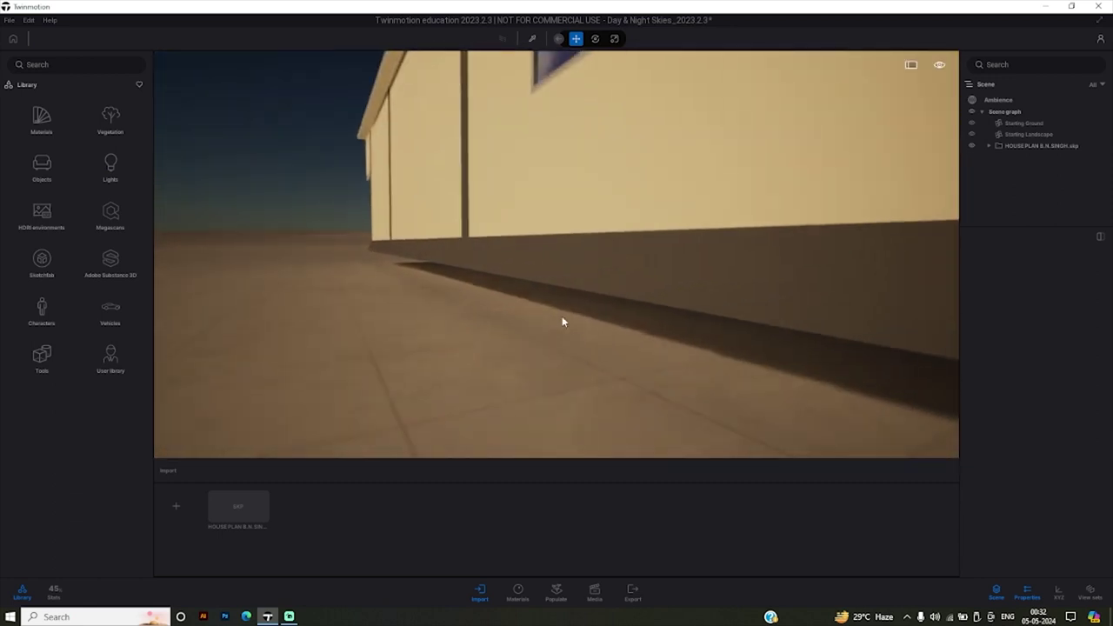
pyautogui.scroll(-3, 564, 315)
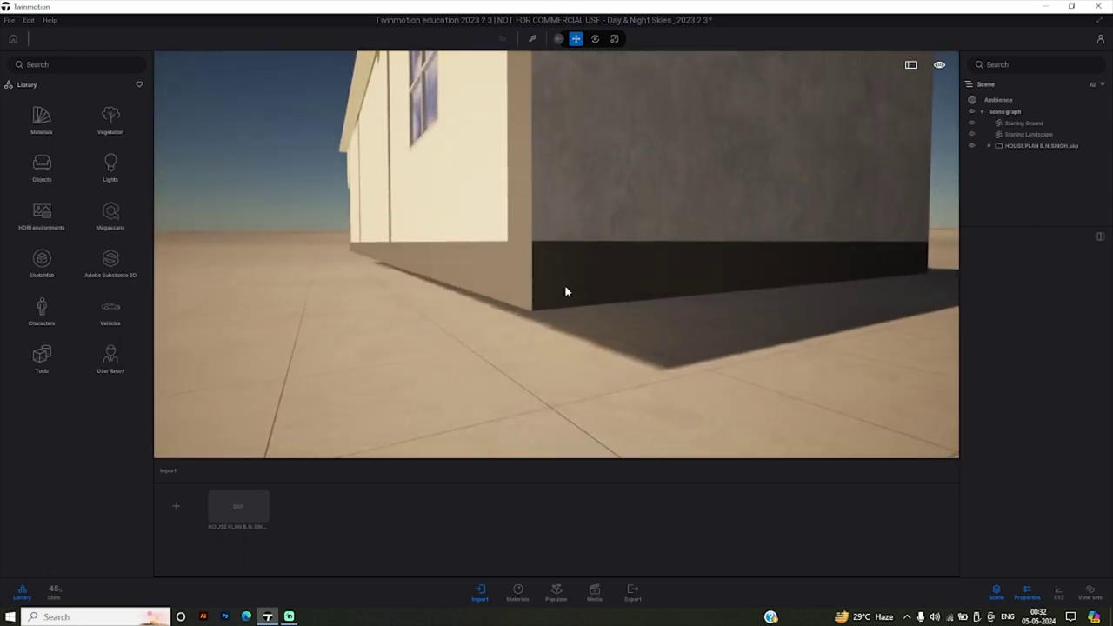
pyautogui.scroll(-3, 530, 369)
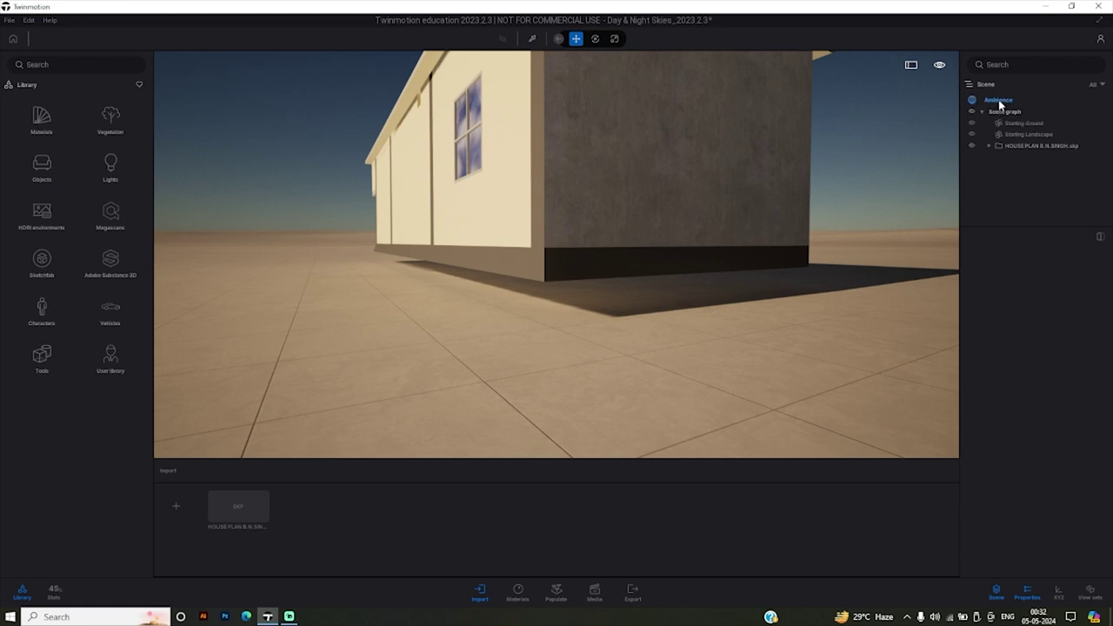
# Select the imported house .skp in the Scene graph, focus it, and drag it down onto the ground.
pyautogui.click(998, 100)
pyautogui.click(1010, 112)
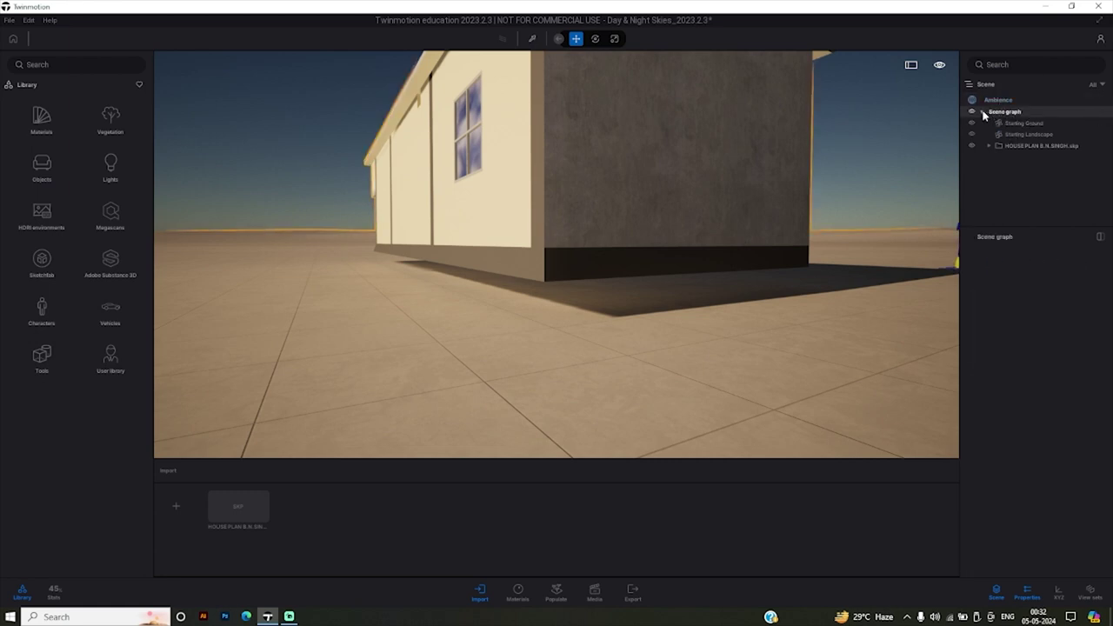
pyautogui.click(1041, 148)
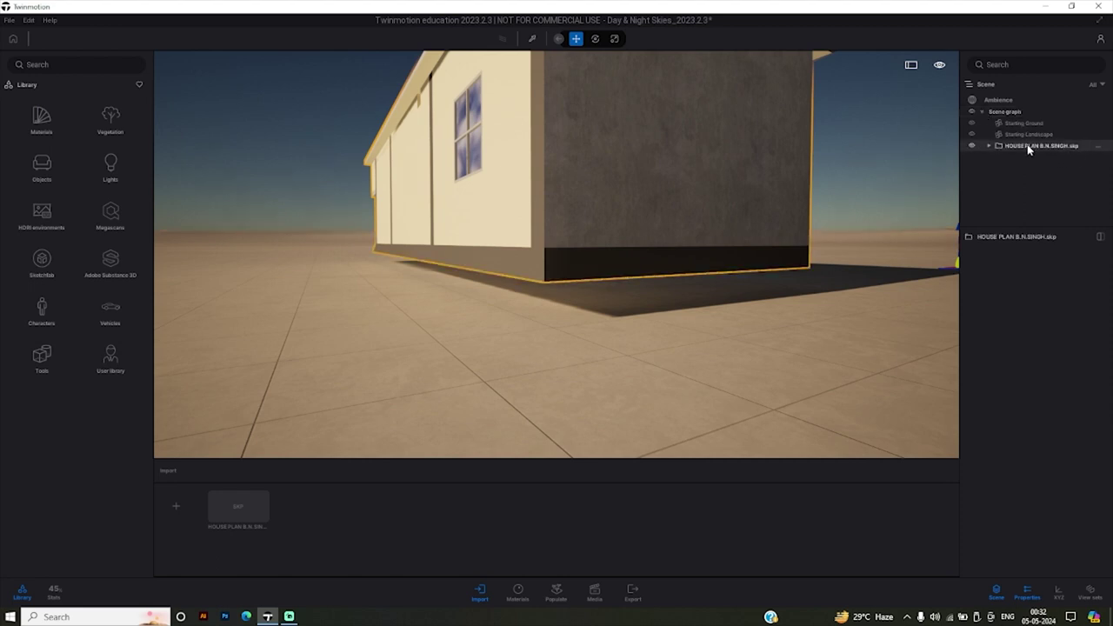
pyautogui.doubleClick(1027, 144)
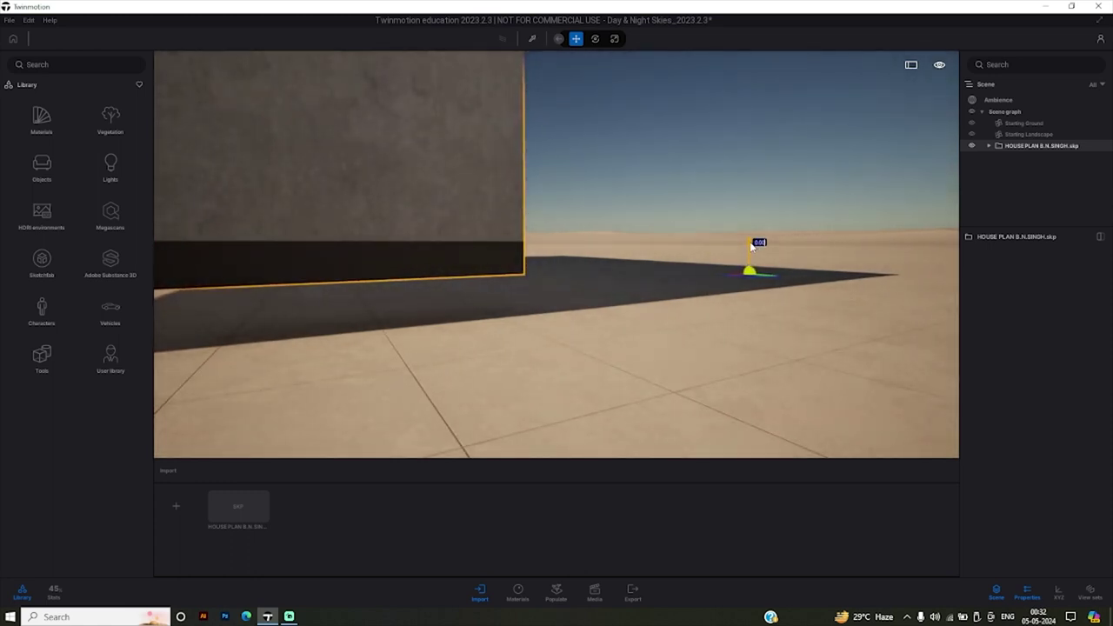
pyautogui.moveTo(753, 246); pyautogui.dragTo(743, 290)
pyautogui.moveTo(829, 247); pyautogui.dragTo(798, 274, button='right')
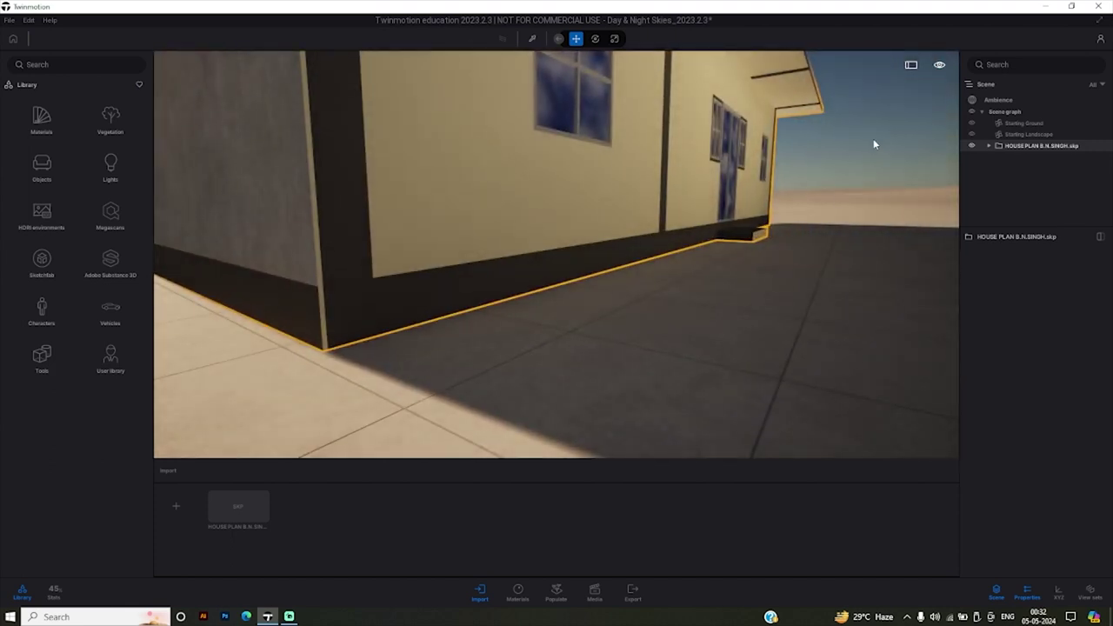
pyautogui.click(873, 138)
pyautogui.moveTo(822, 259); pyautogui.dragTo(713, 261, button='right')
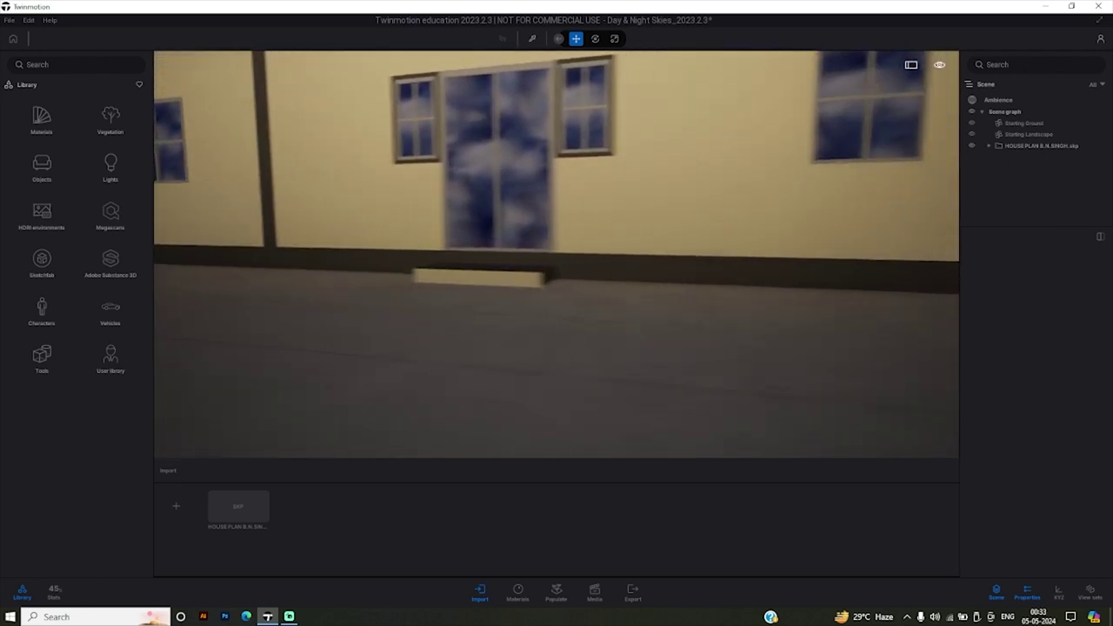
# Bring the view down to the base of the house's long side wall and corner.
pyautogui.moveTo(817, 244); pyautogui.dragTo(817, 239, button='right')
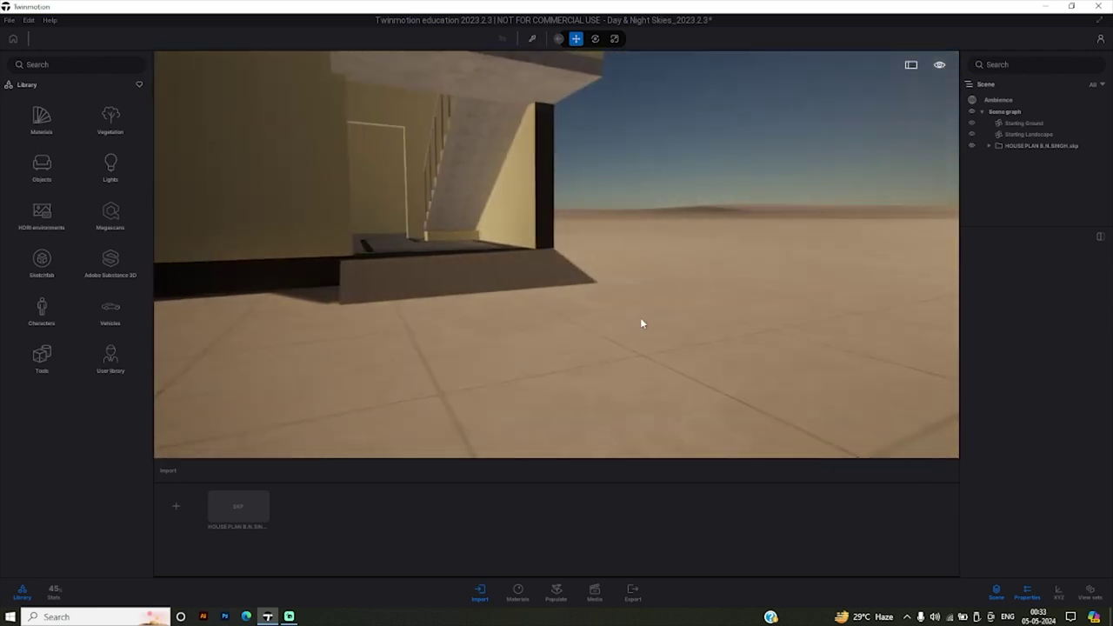
pyautogui.moveTo(641, 324); pyautogui.dragTo(526, 373)
pyautogui.moveTo(507, 325); pyautogui.dragTo(583, 372)
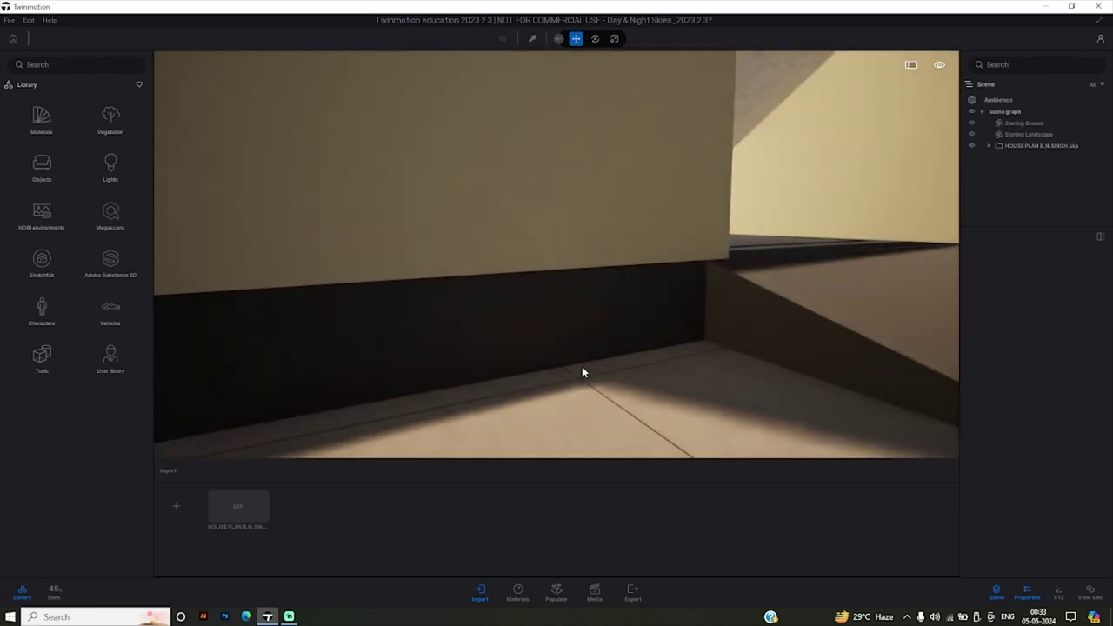
pyautogui.scroll(-5, 582, 373)
pyautogui.moveTo(606, 313); pyautogui.dragTo(678, 313, button='right')
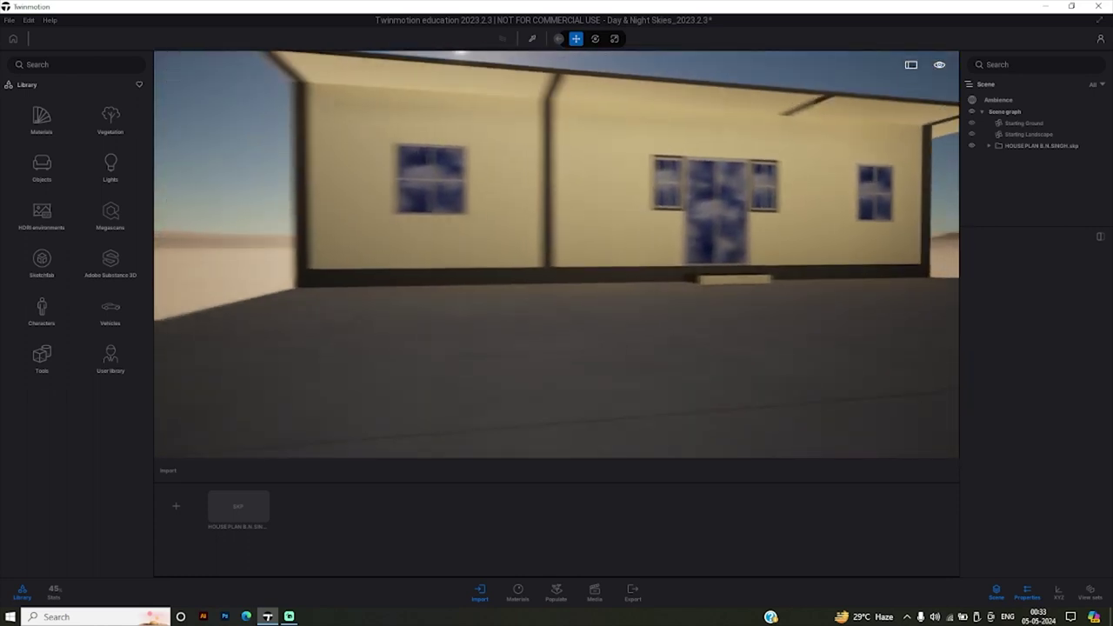
pyautogui.moveTo(678, 313); pyautogui.dragTo(539, 339)
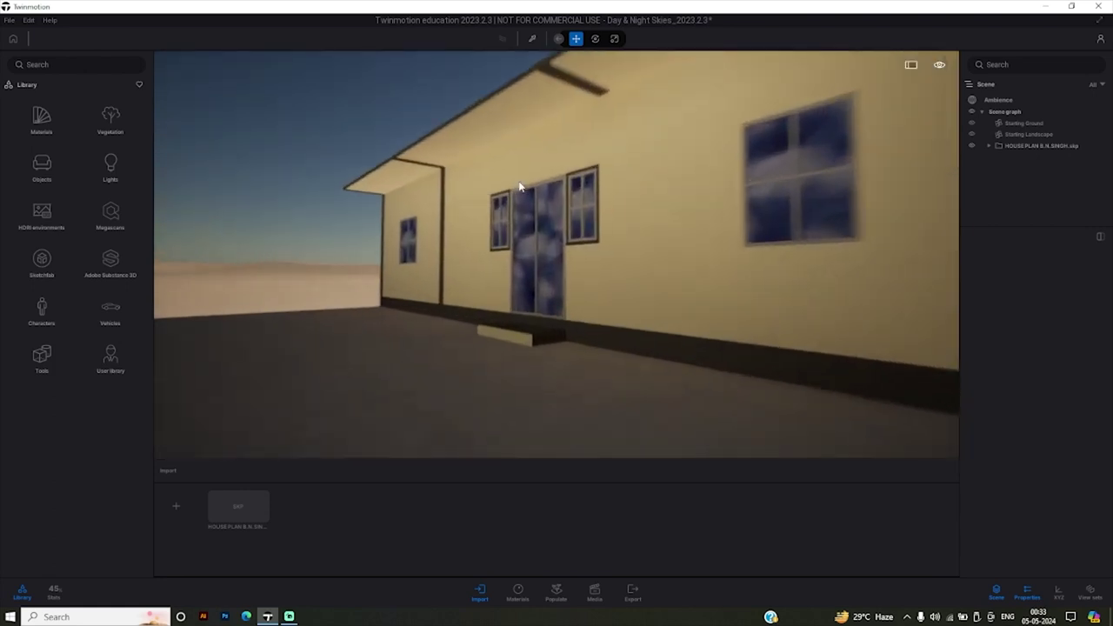
pyautogui.moveTo(344, 267)
pyautogui.mouseDown()
pyautogui.moveTo(284, 224)
pyautogui.moveTo(541, 233)
pyautogui.mouseUp()
# Walk down the corridor through the doorway, then switch navigation to Drone mode.
pyautogui.press('w')
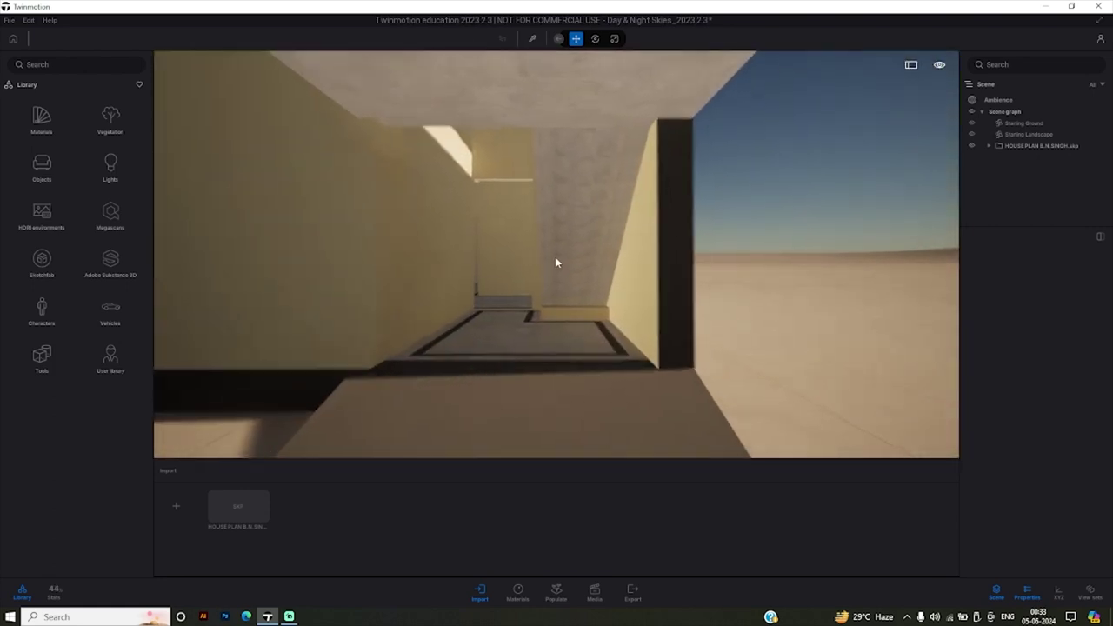
pyautogui.press('w')
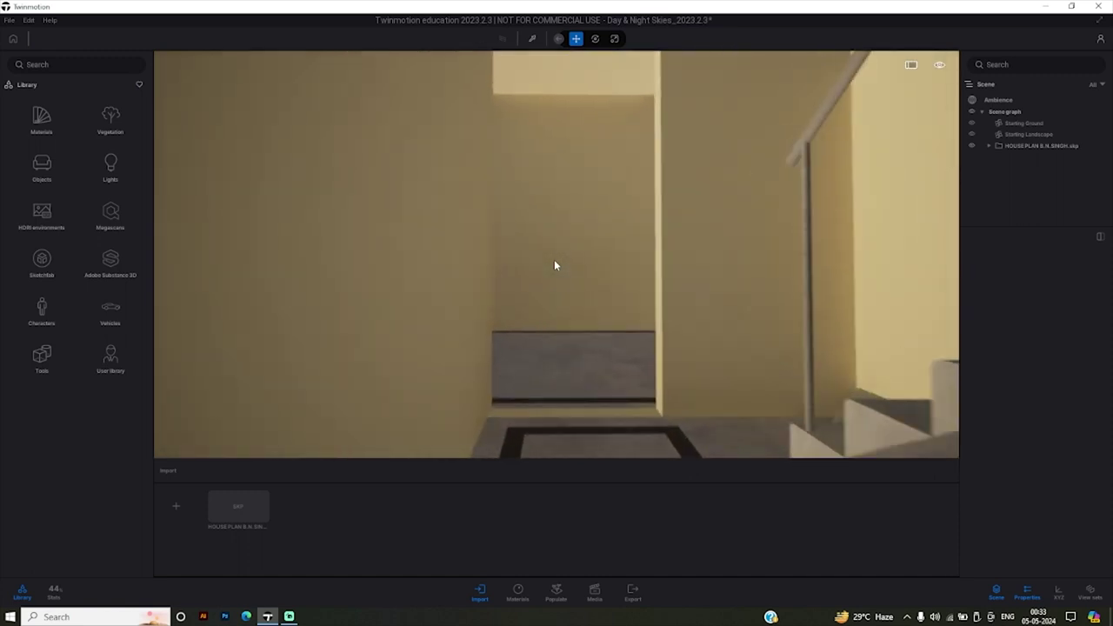
pyautogui.press('s')
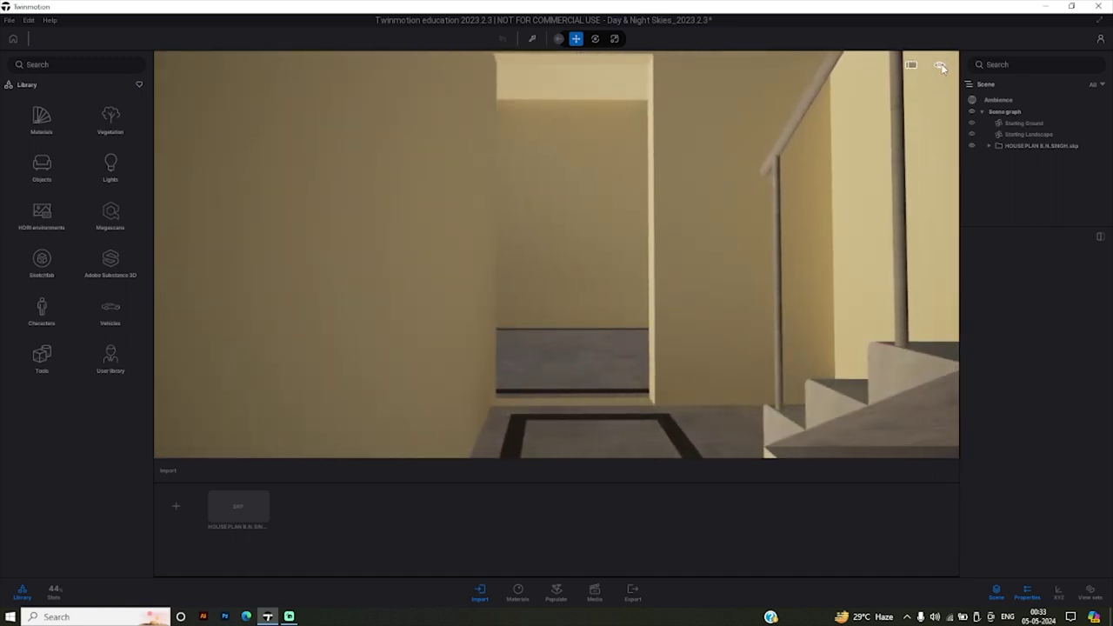
pyautogui.click(941, 64)
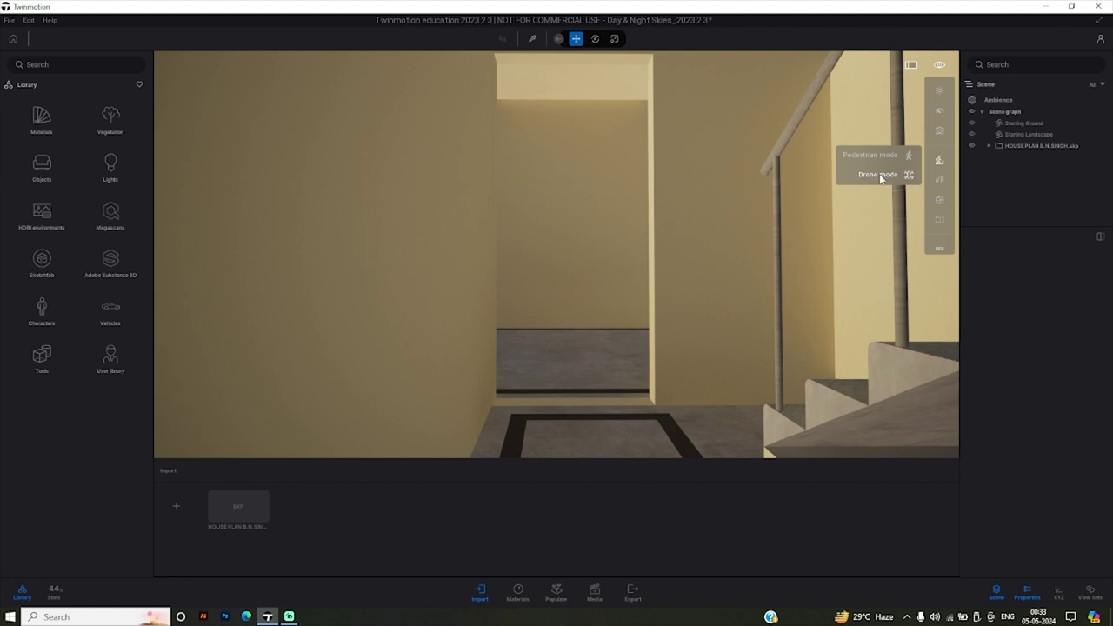
pyautogui.click(866, 155)
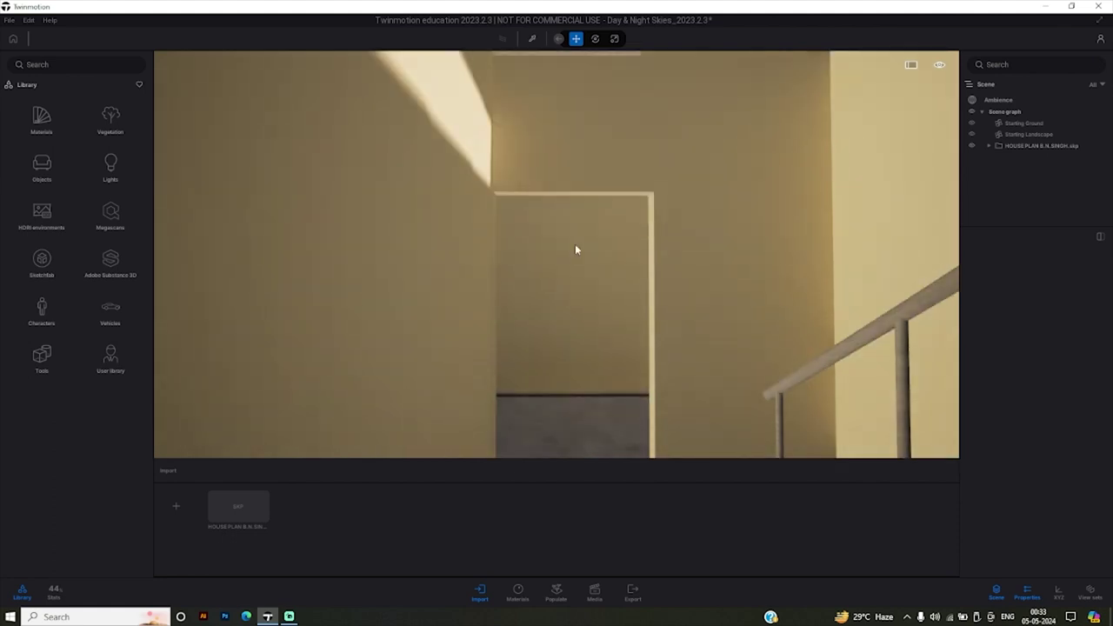
# Fly along the corridor from the stairs, looking around at the left-wall window.
pyautogui.moveTo(620, 240)
pyautogui.mouseDown(button='right')
pyautogui.moveTo(591, 228)
pyautogui.moveTo(556, 252)
pyautogui.moveTo(482, 160)
pyautogui.mouseUp(button='right')
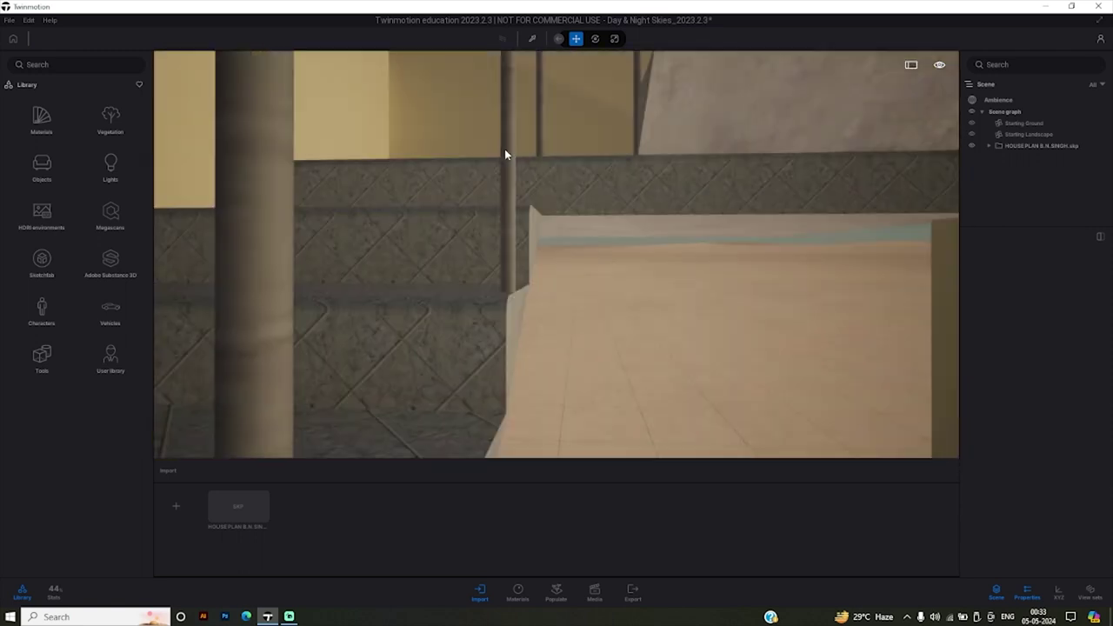
pyautogui.moveTo(571, 196); pyautogui.dragTo(577, 178, button='right')
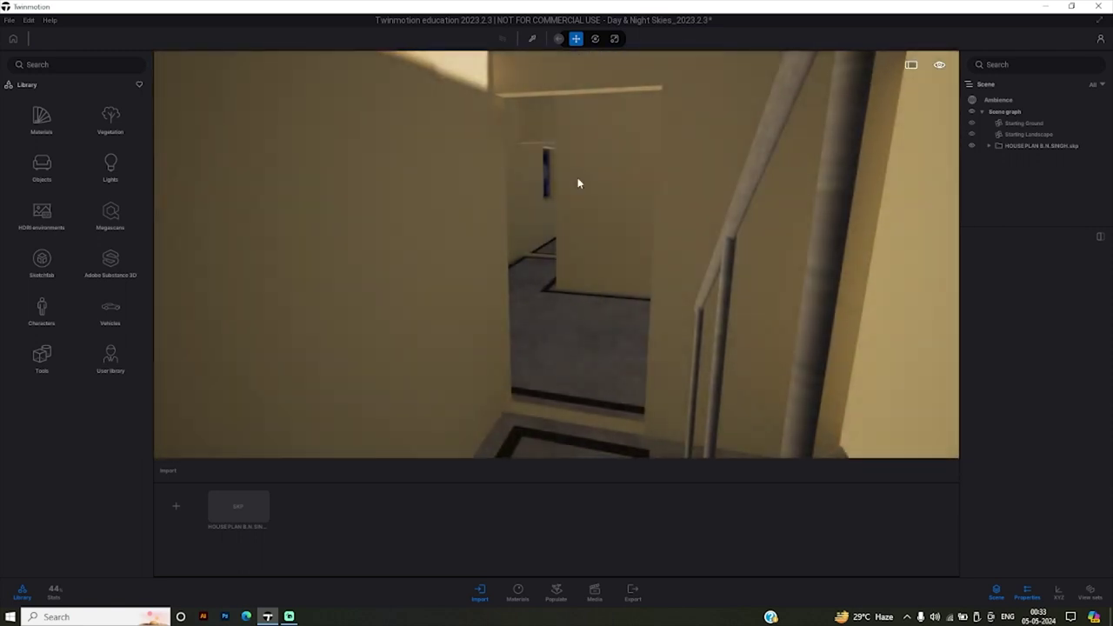
pyautogui.press('Up')
pyautogui.press('Left')
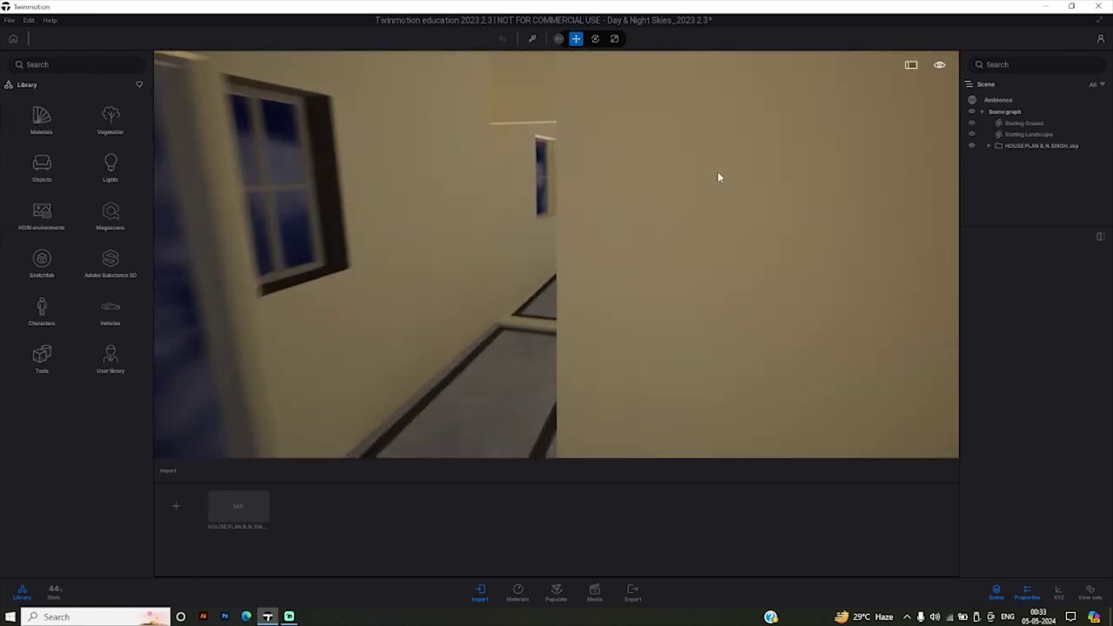
pyautogui.press('Up')
pyautogui.press('Right')
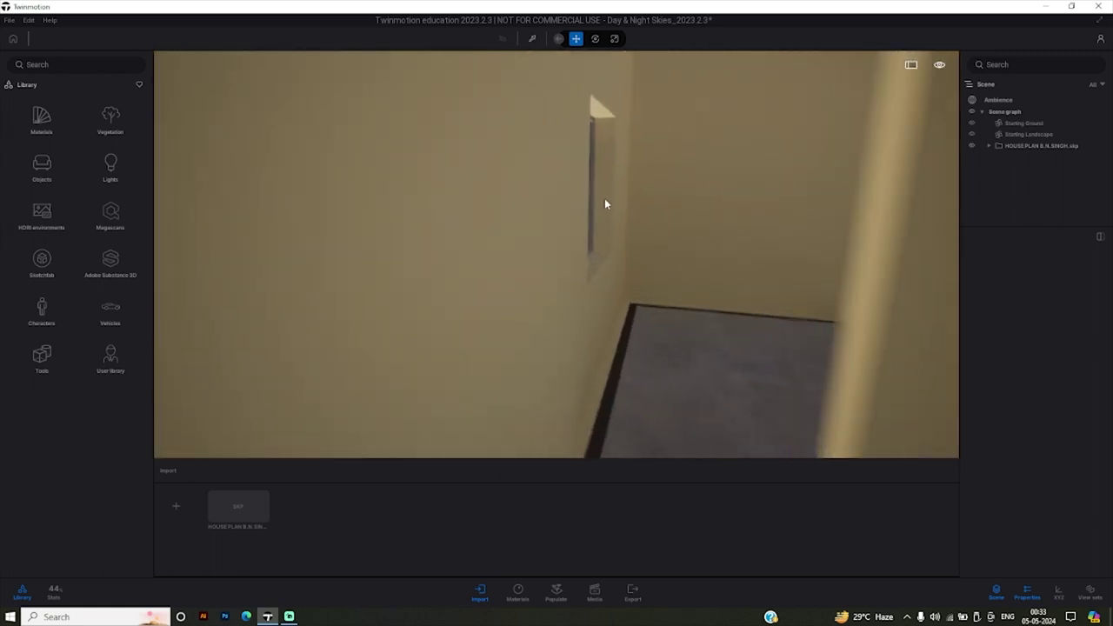
pyautogui.press('Left')
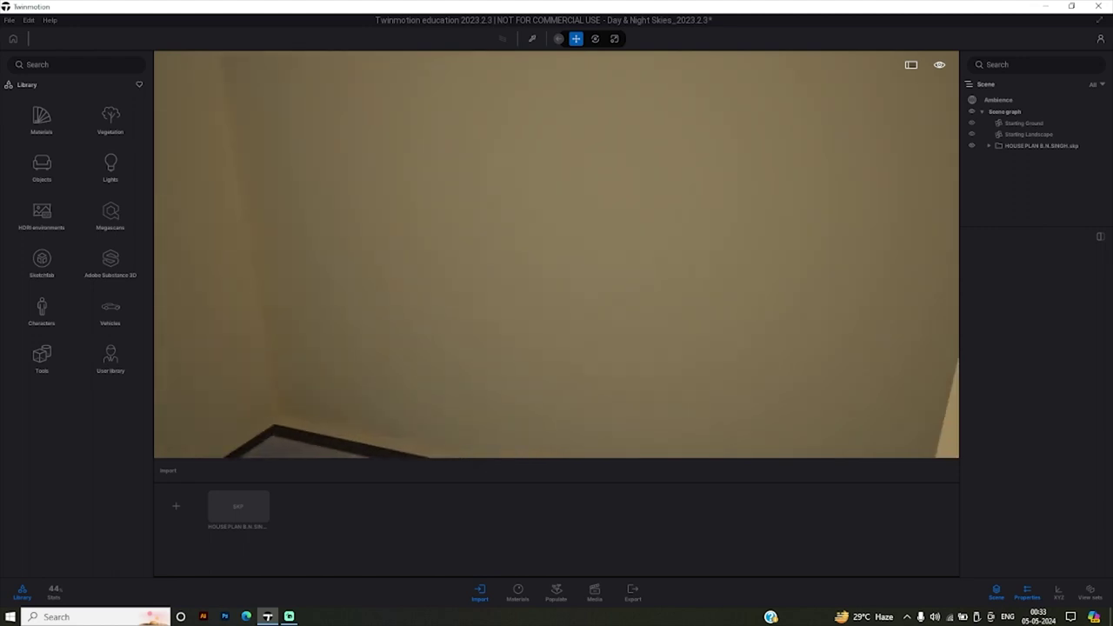
pyautogui.press('Right')
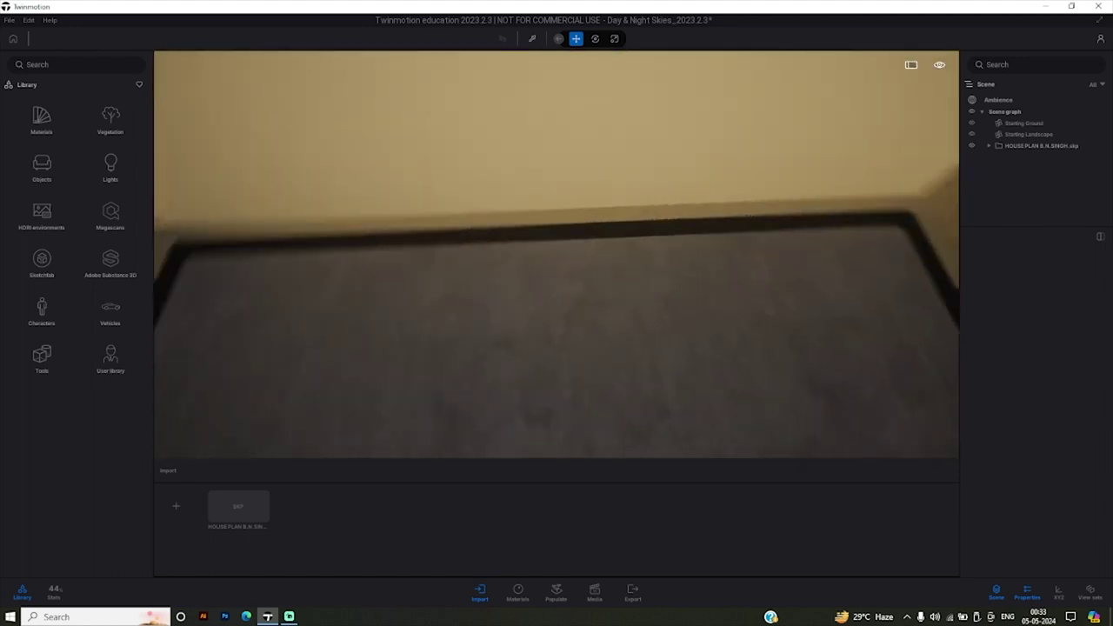
pyautogui.press('Right')
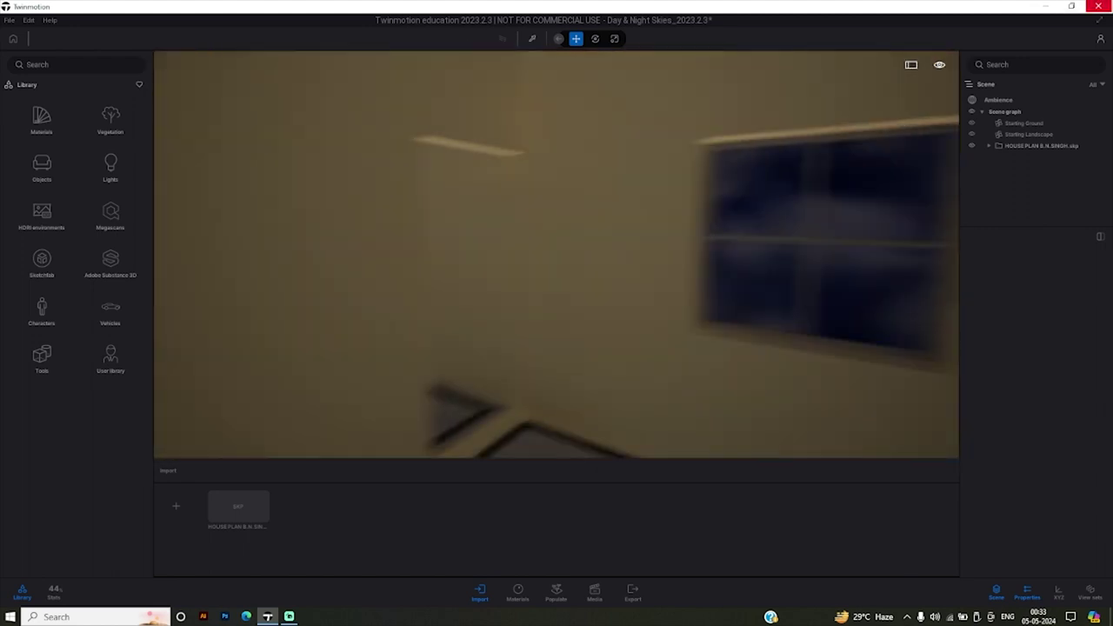
pyautogui.press('Left')
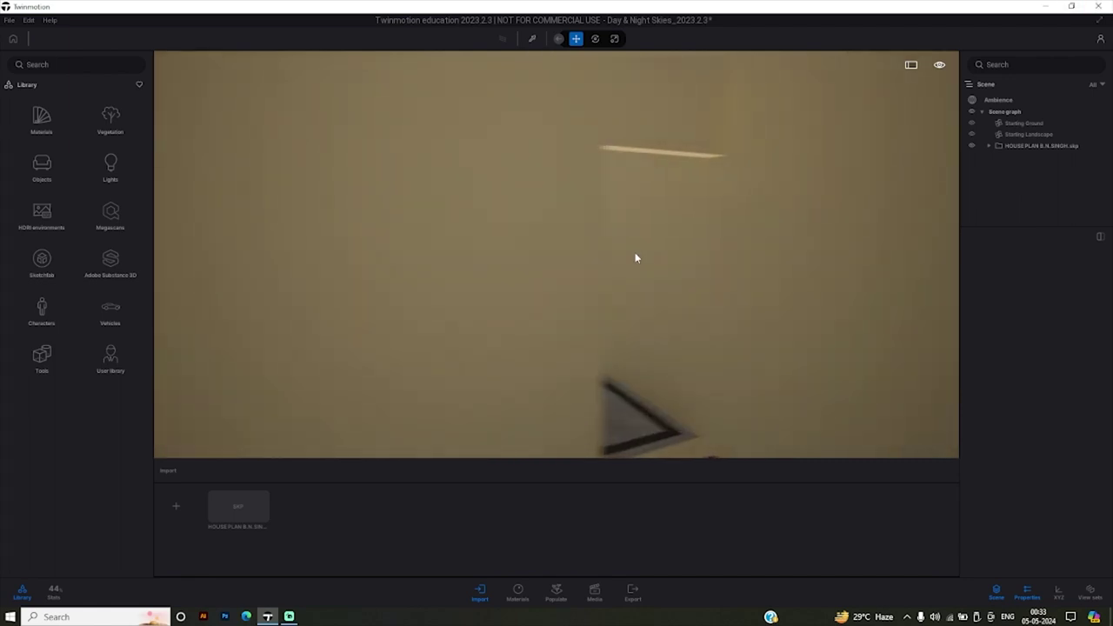
pyautogui.press('Left')
# Fly past the door into the small room and turn toward the railed staircase.
pyautogui.press('Up')
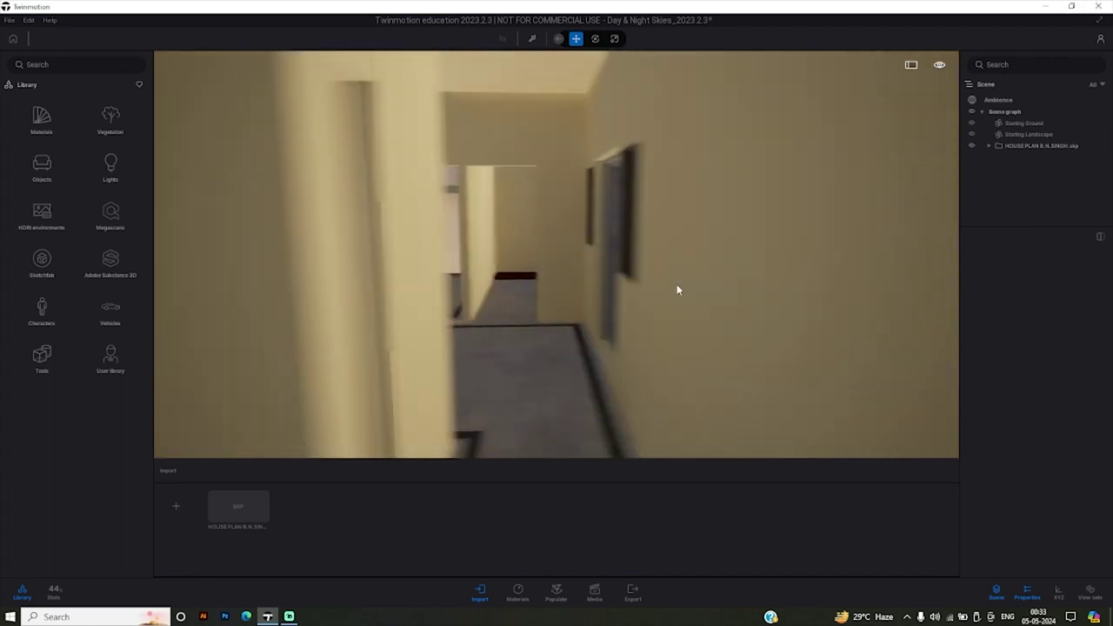
pyautogui.press('Up')
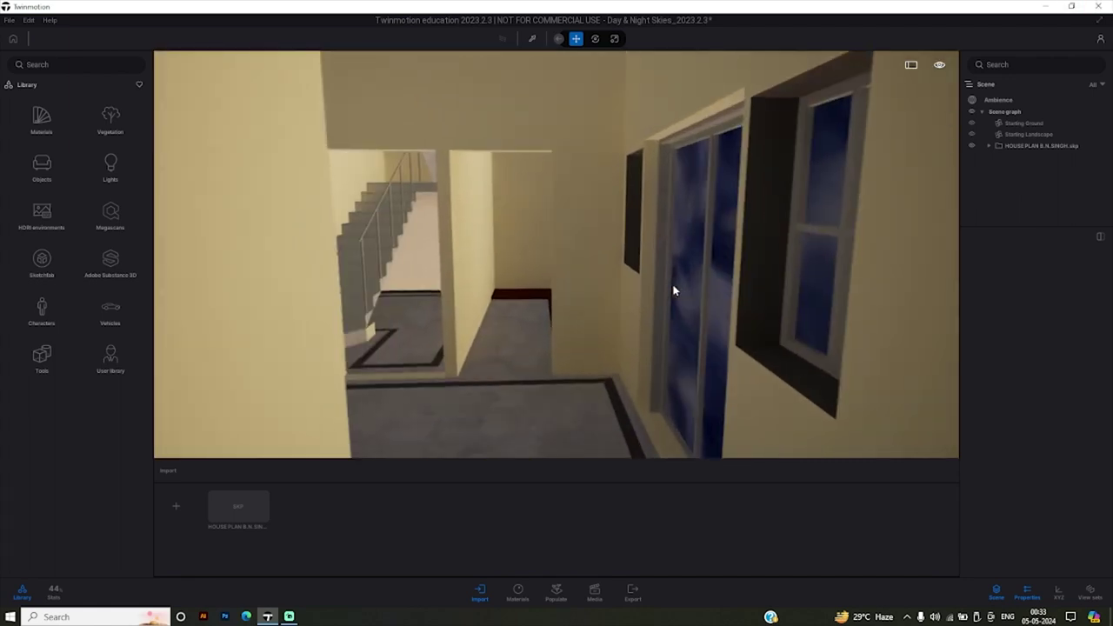
pyautogui.press('Up')
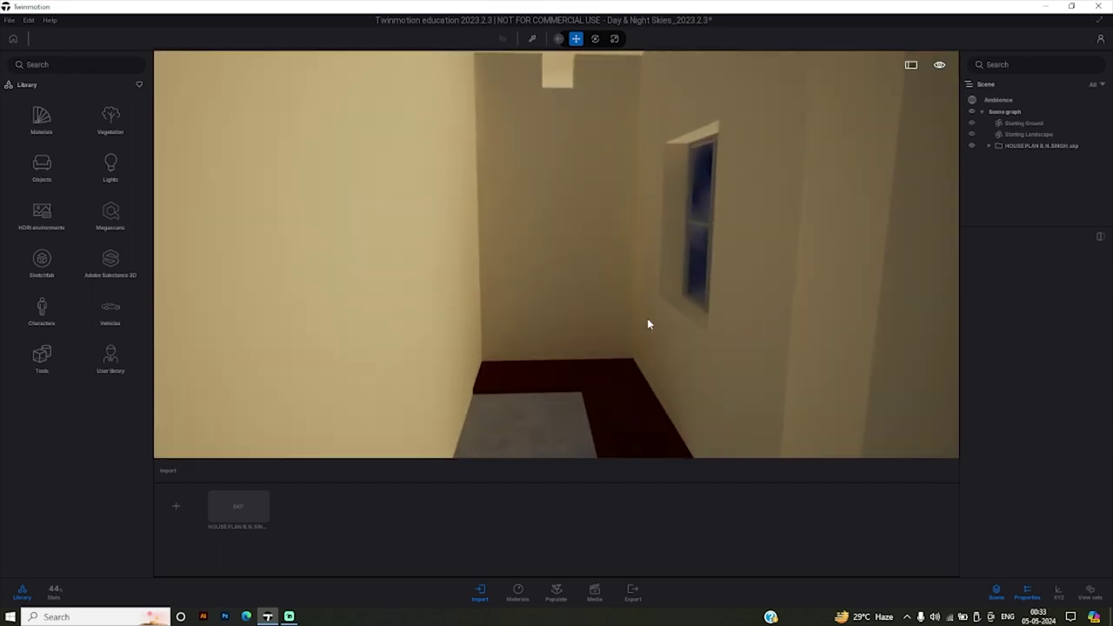
pyautogui.press('Up')
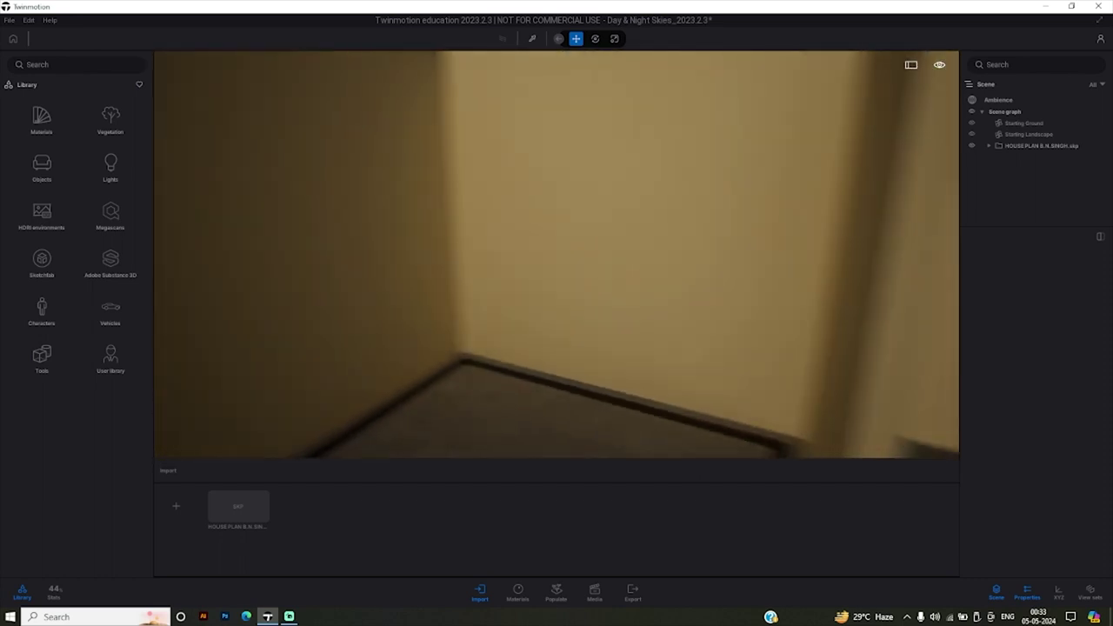
pyautogui.press('Up')
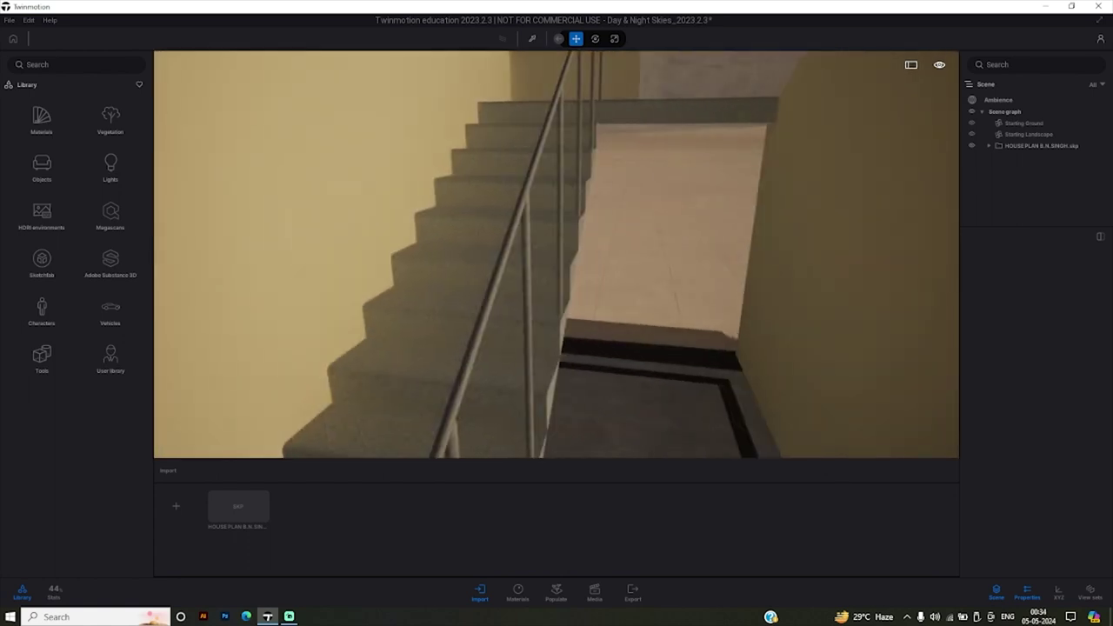
pyautogui.press('Left')
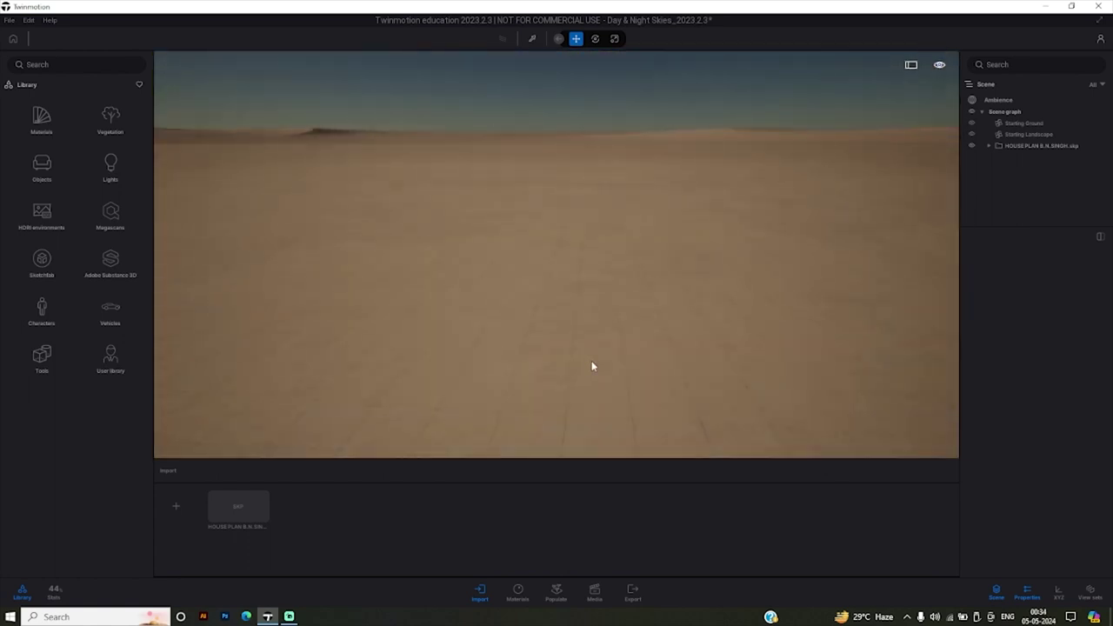
# Fly up above the roof, tilt down to it, and switch the viewport to full screen.
pyautogui.moveTo(516, 325)
pyautogui.mouseDown()
pyautogui.moveTo(795, 305)
pyautogui.moveTo(827, 290)
pyautogui.moveTo(965, 328)
pyautogui.moveTo(722, 320)
pyautogui.mouseUp()
pyautogui.moveTo(796, 328)
pyautogui.mouseDown()
pyautogui.moveTo(594, 310)
pyautogui.moveTo(600, 391)
pyautogui.moveTo(524, 296)
pyautogui.mouseUp()
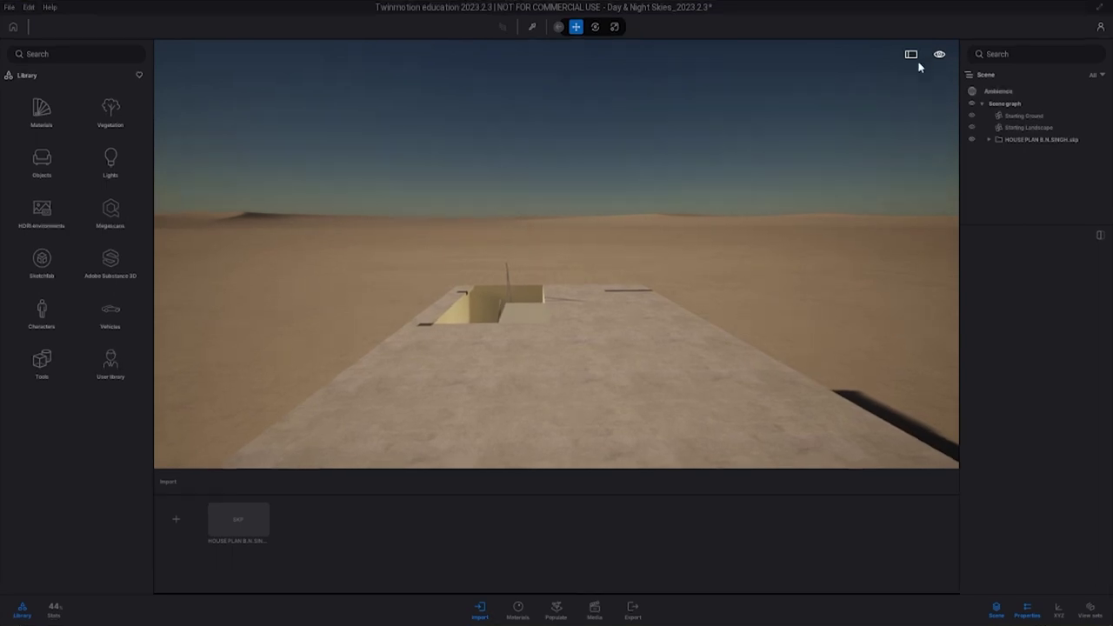
pyautogui.click(912, 66)
# Fly over the roof slab, descend into the stair opening, then sweep back to the horizon.
pyautogui.moveTo(732, 276); pyautogui.dragTo(732, 218)
pyautogui.moveTo(557, 313); pyautogui.dragTo(521, 374)
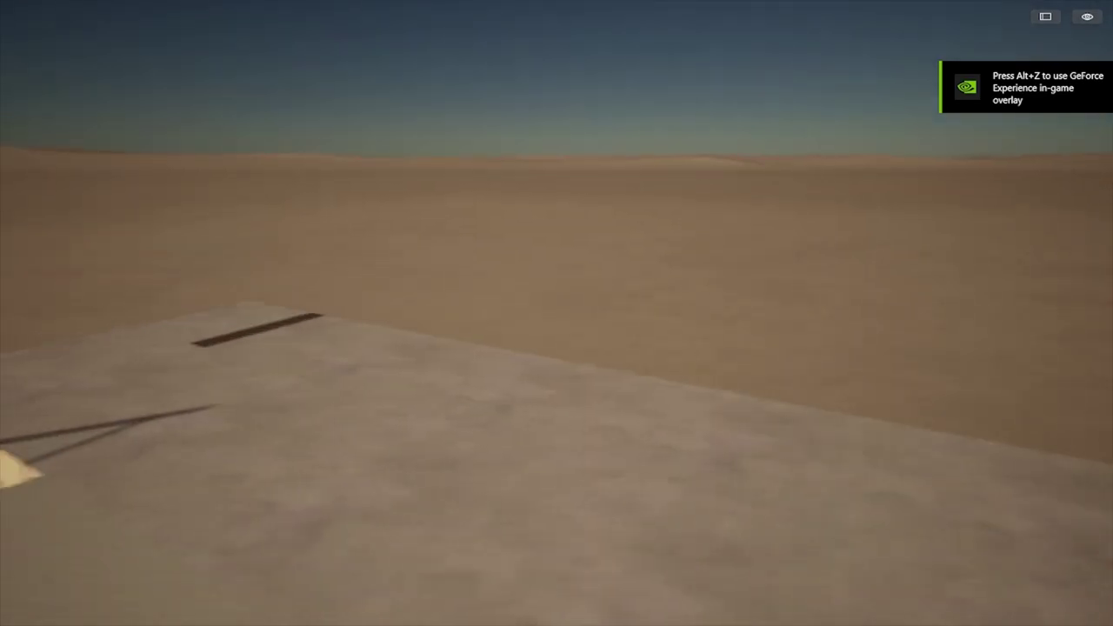
pyautogui.moveTo(556, 313); pyautogui.dragTo(783, 306)
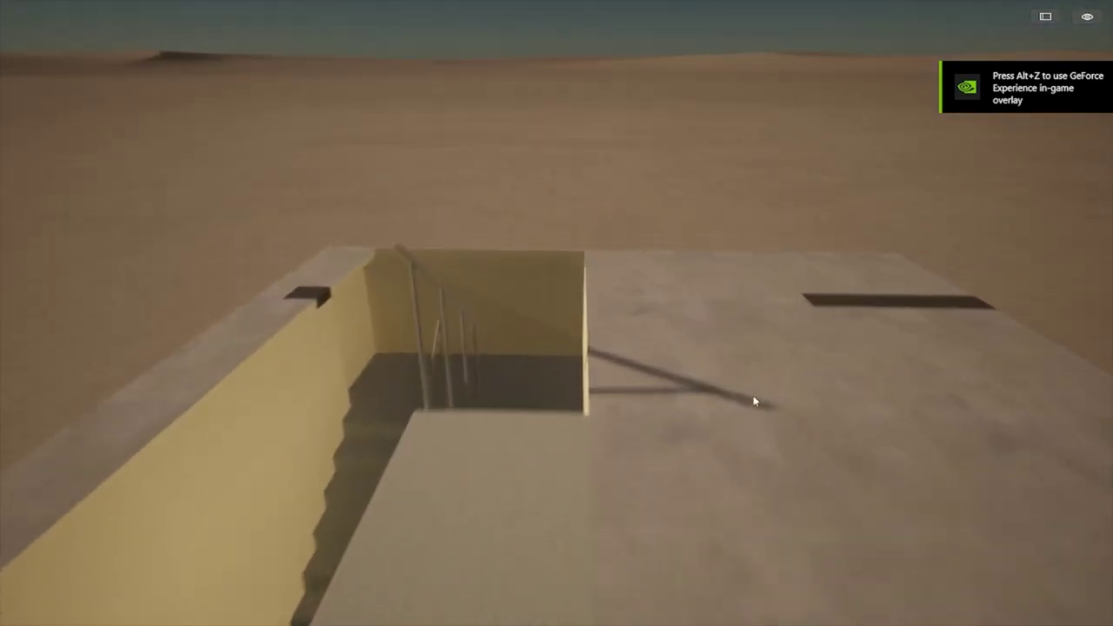
pyautogui.moveTo(753, 397)
pyautogui.mouseDown()
pyautogui.moveTo(800, 387)
pyautogui.moveTo(783, 218)
pyautogui.mouseUp()
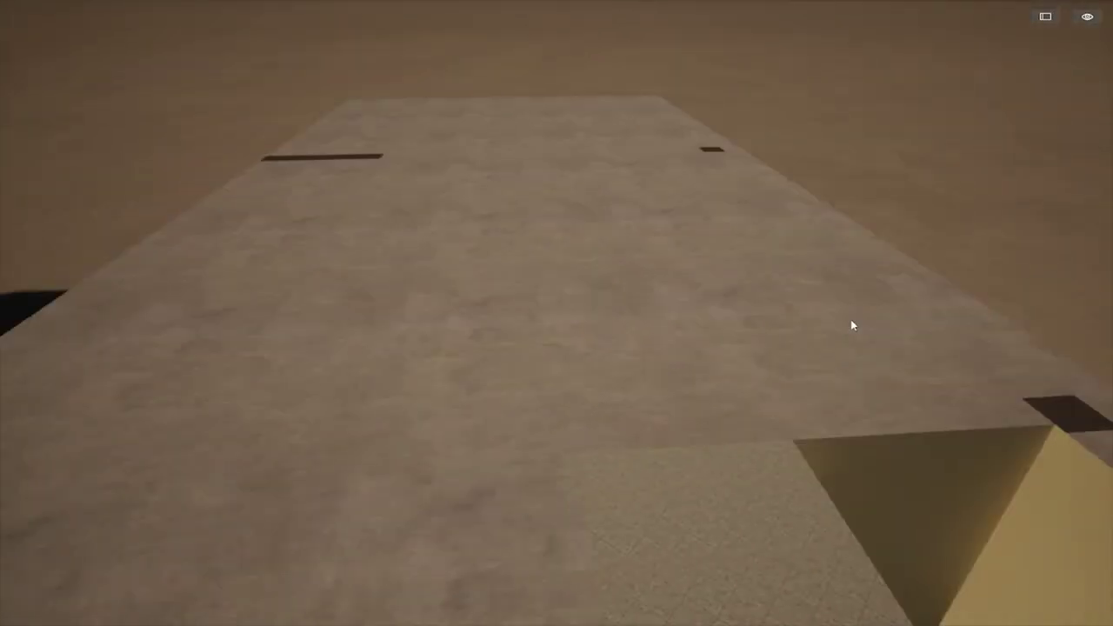
pyautogui.moveTo(850, 319); pyautogui.dragTo(730, 371)
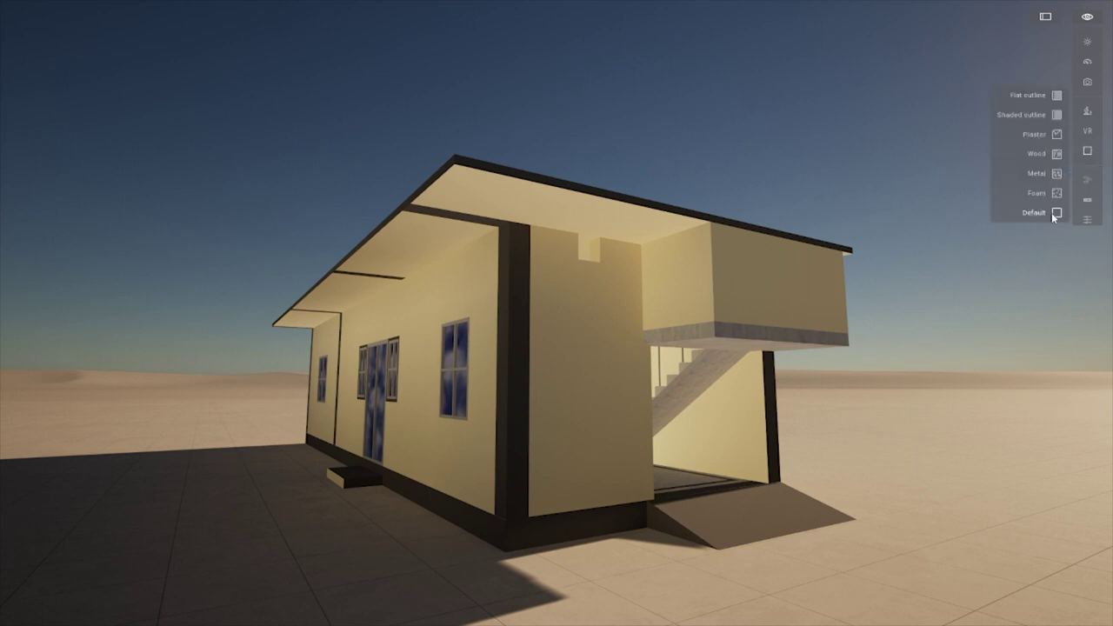
# Render the scene in Shaded outline style and zoom in on the house.
pyautogui.click(1057, 116)
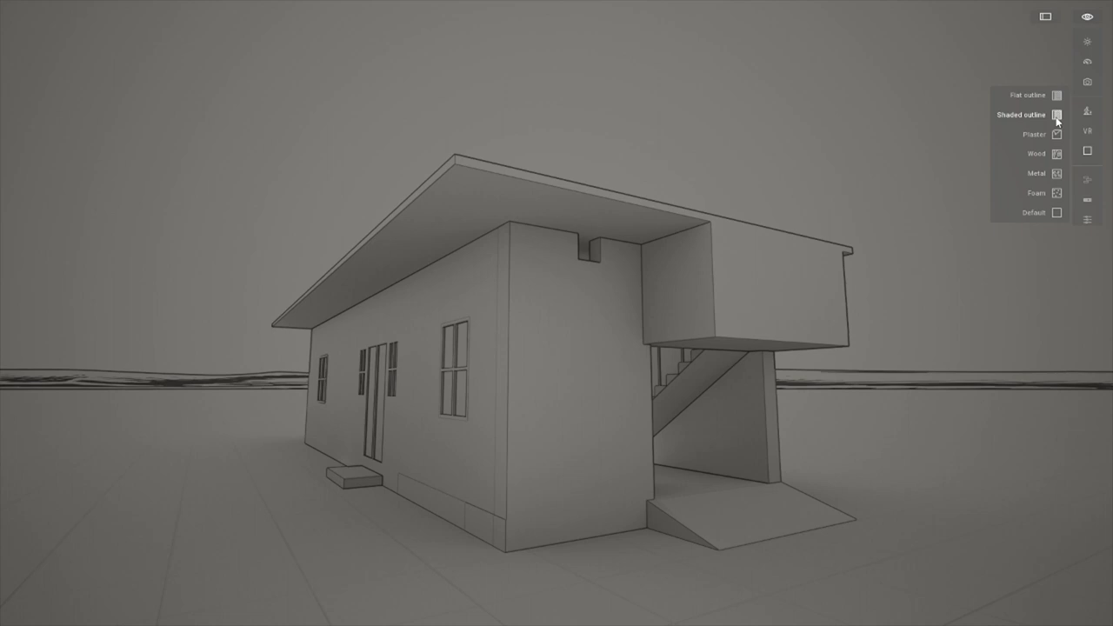
pyautogui.moveTo(813, 248)
pyautogui.mouseDown()
pyautogui.moveTo(499, 369)
pyautogui.moveTo(487, 351)
pyautogui.moveTo(661, 354)
pyautogui.mouseUp()
pyautogui.scroll(2, 502, 367)
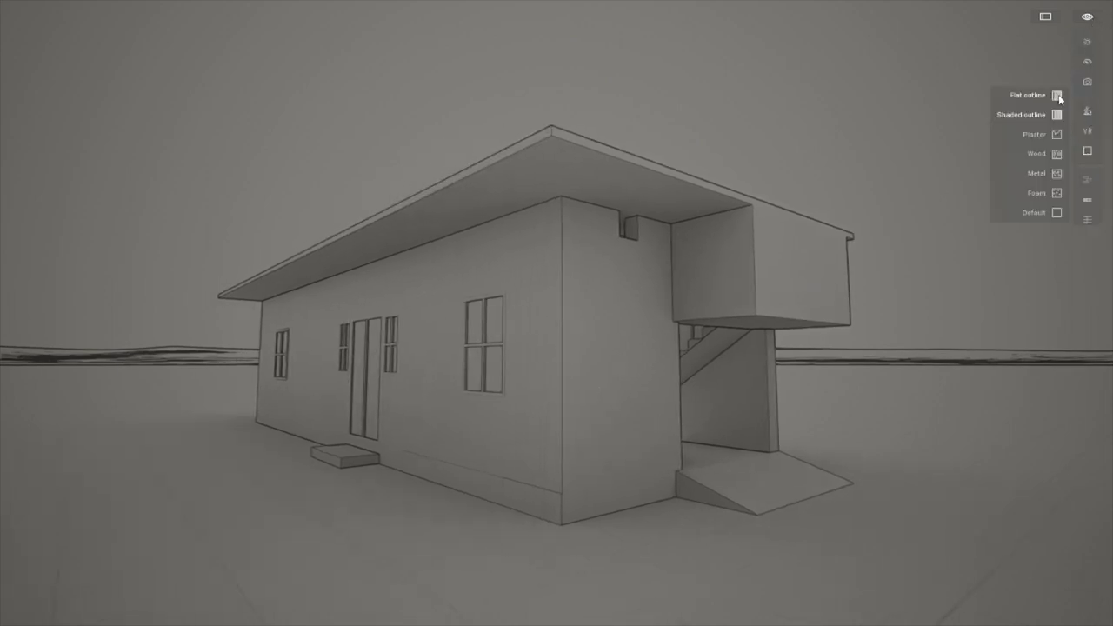
# Cycle through Flat outline, Plaster, Wood, Metal and Foam styles, ending on Default.
pyautogui.click(1058, 97)
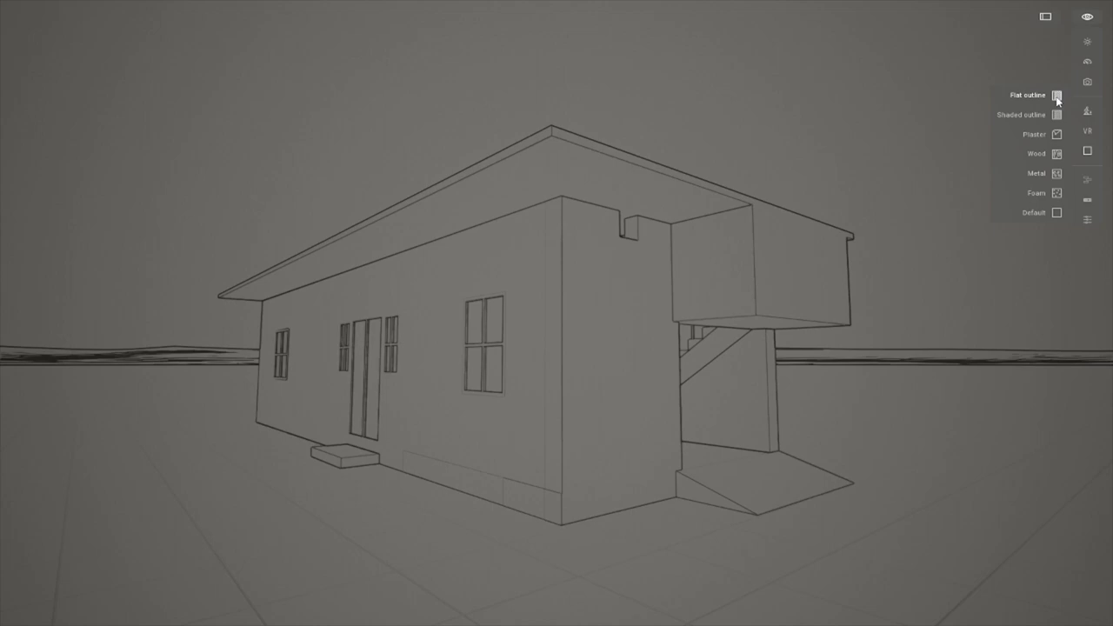
pyautogui.click(1057, 135)
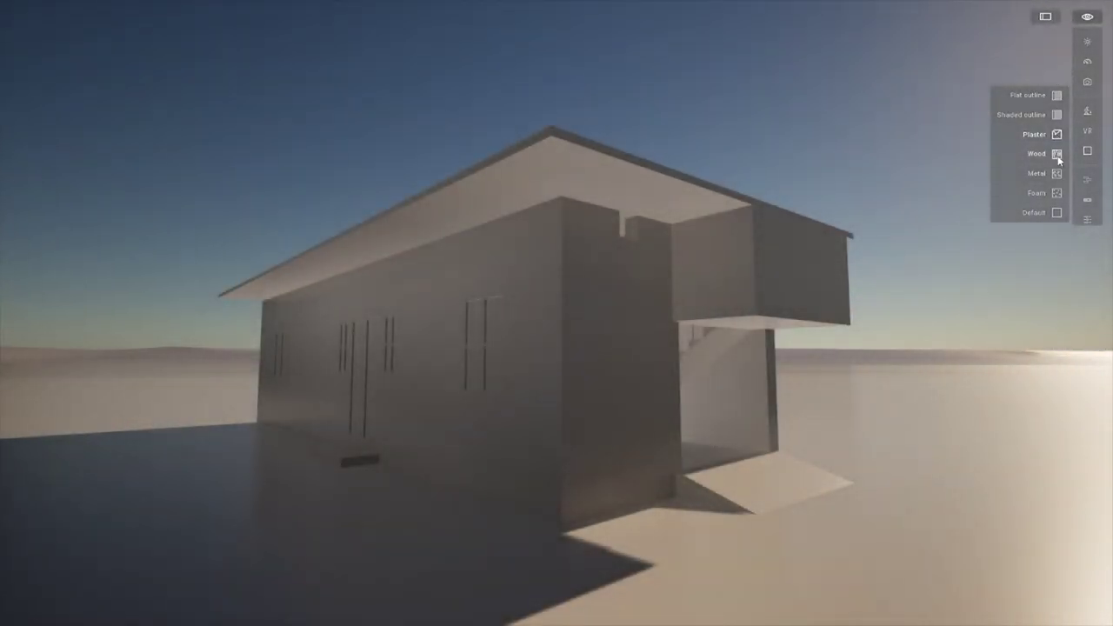
pyautogui.click(1057, 155)
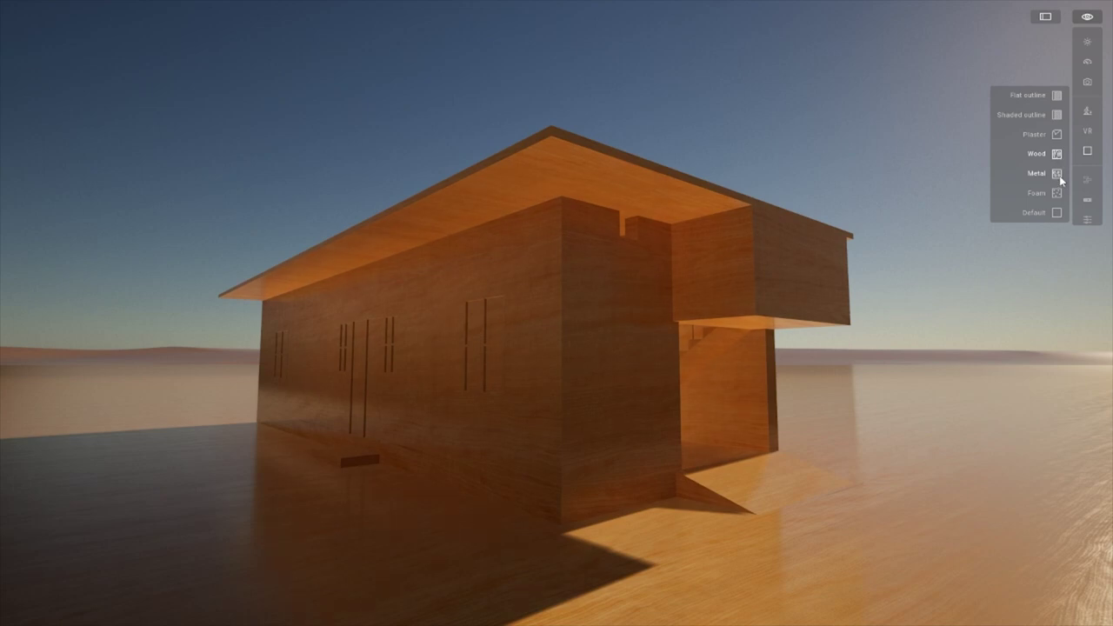
pyautogui.click(1059, 176)
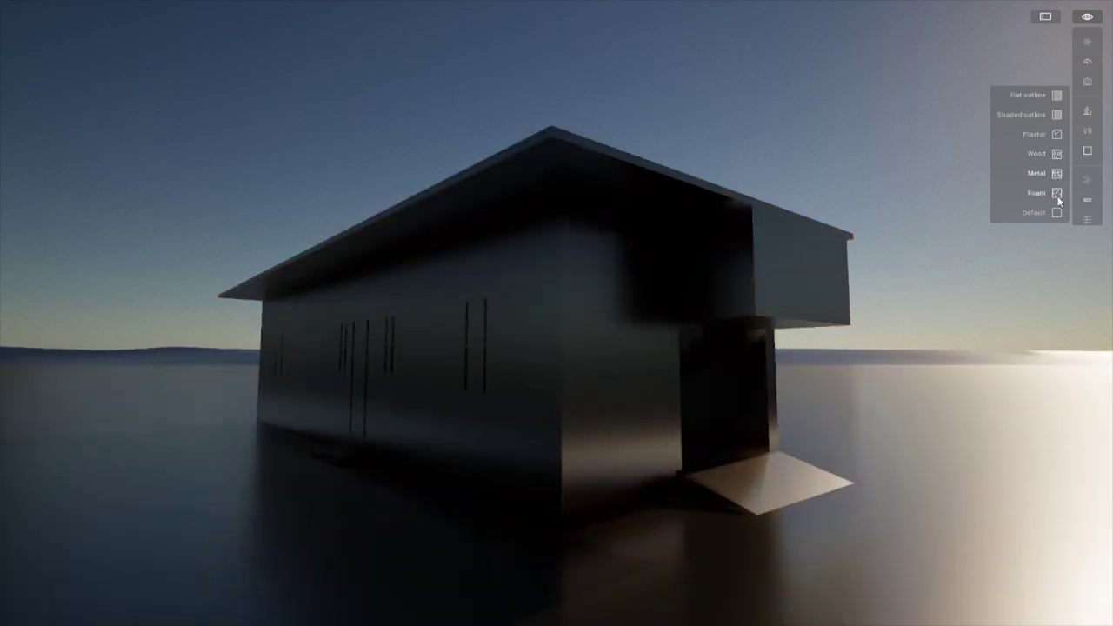
pyautogui.click(1057, 195)
pyautogui.click(1056, 215)
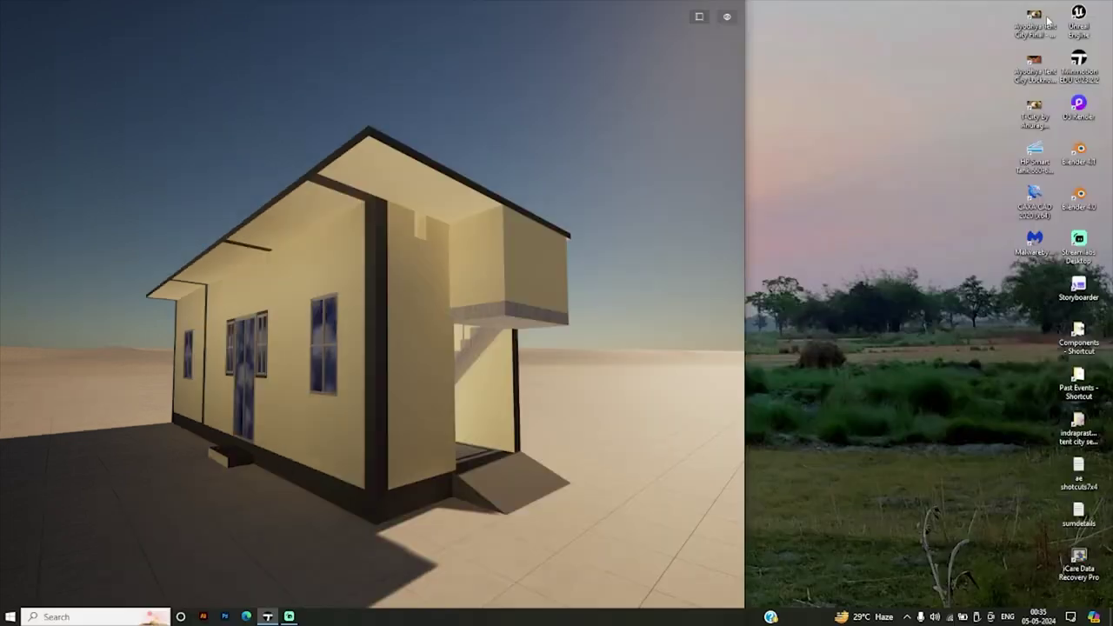
# Scroll the Library materials and open the Glass category.
pyautogui.scroll(5, 602, 178)
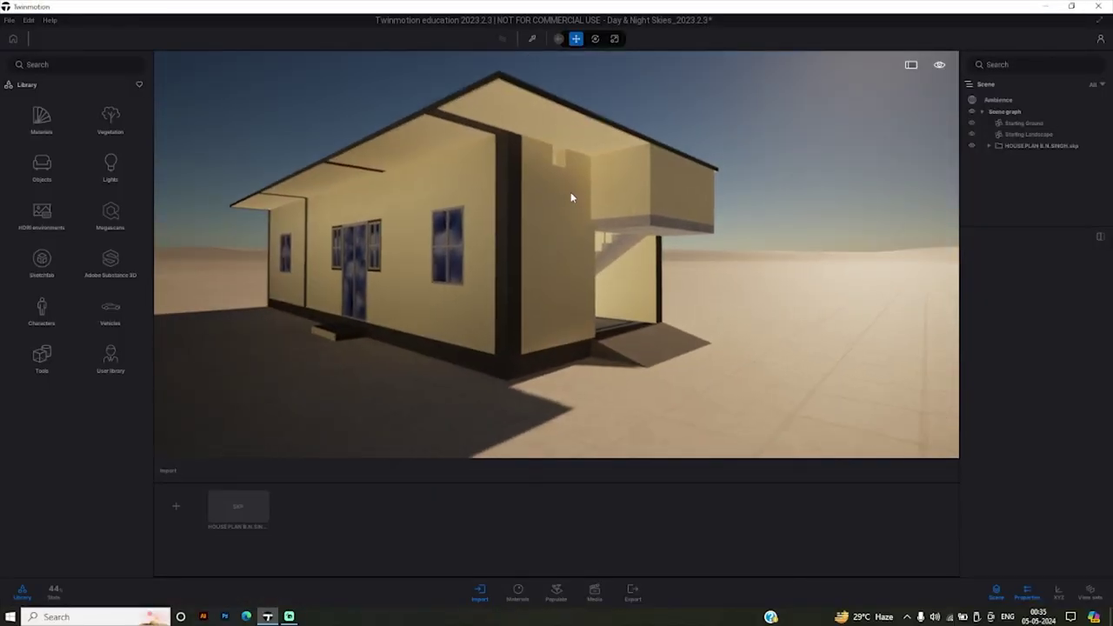
pyautogui.scroll(2, 556, 253)
pyautogui.scroll(2, 557, 254)
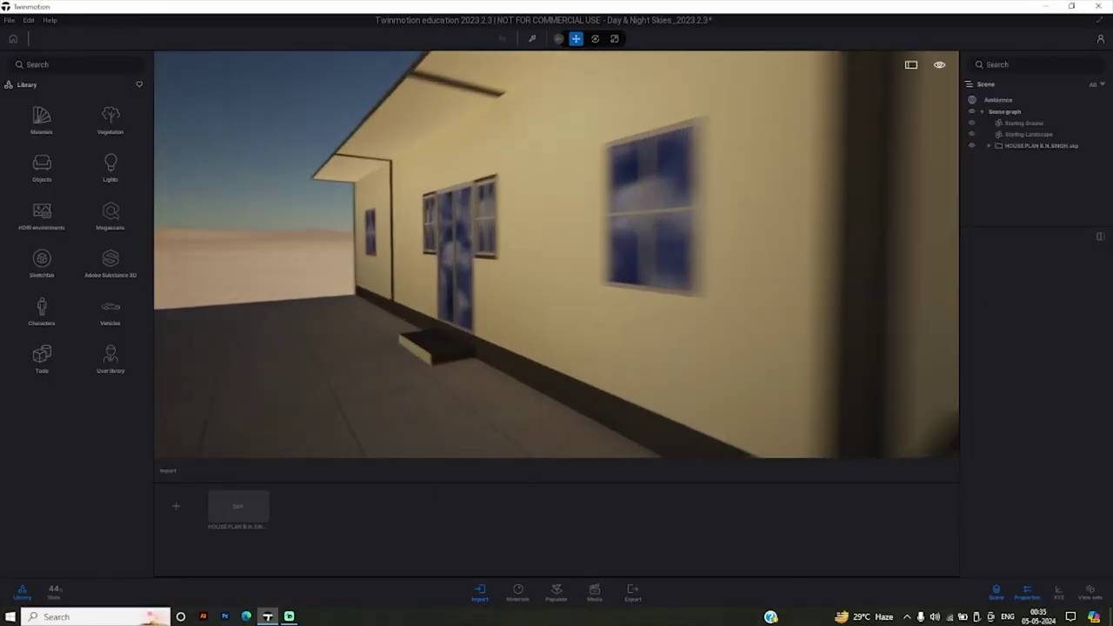
pyautogui.scroll(2, 557, 254)
pyautogui.scroll(2, 557, 254)
pyautogui.scroll(-5, 428, 244)
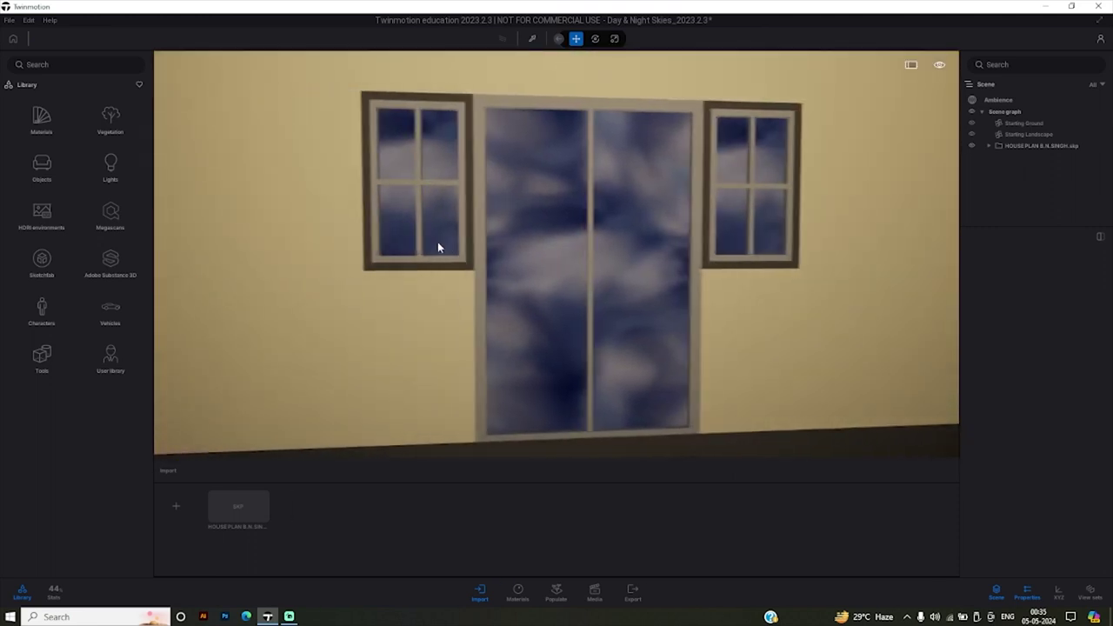
pyautogui.scroll(2, 554, 224)
pyautogui.scroll(2, 554, 225)
pyautogui.scroll(2, 569, 223)
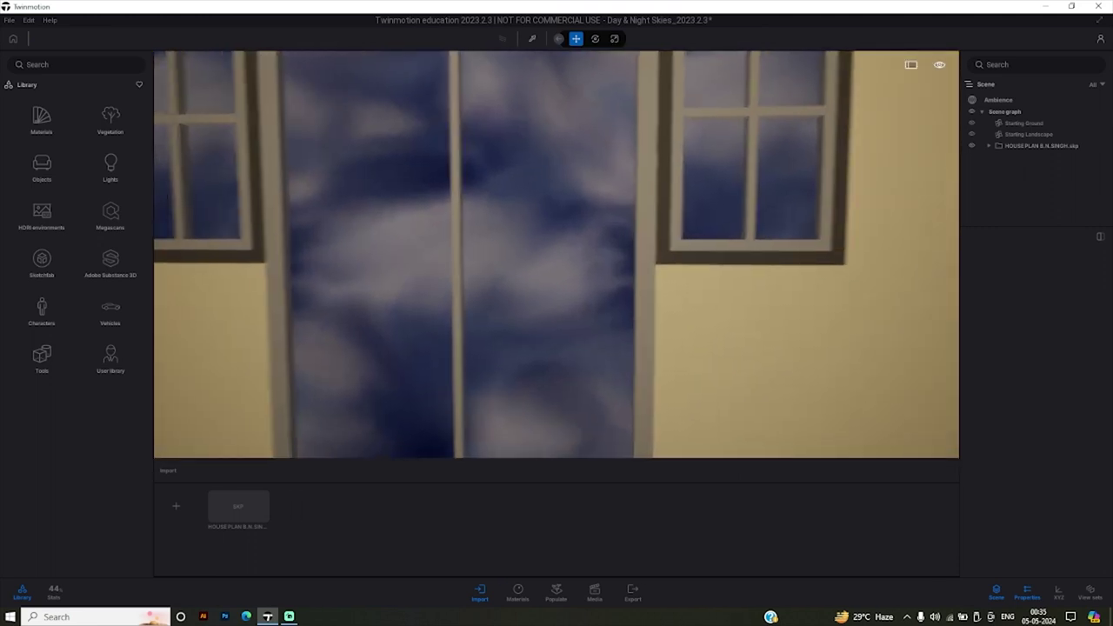
pyautogui.scroll(-3, 477, 261)
pyautogui.scroll(2, 477, 302)
pyautogui.scroll(2, 487, 296)
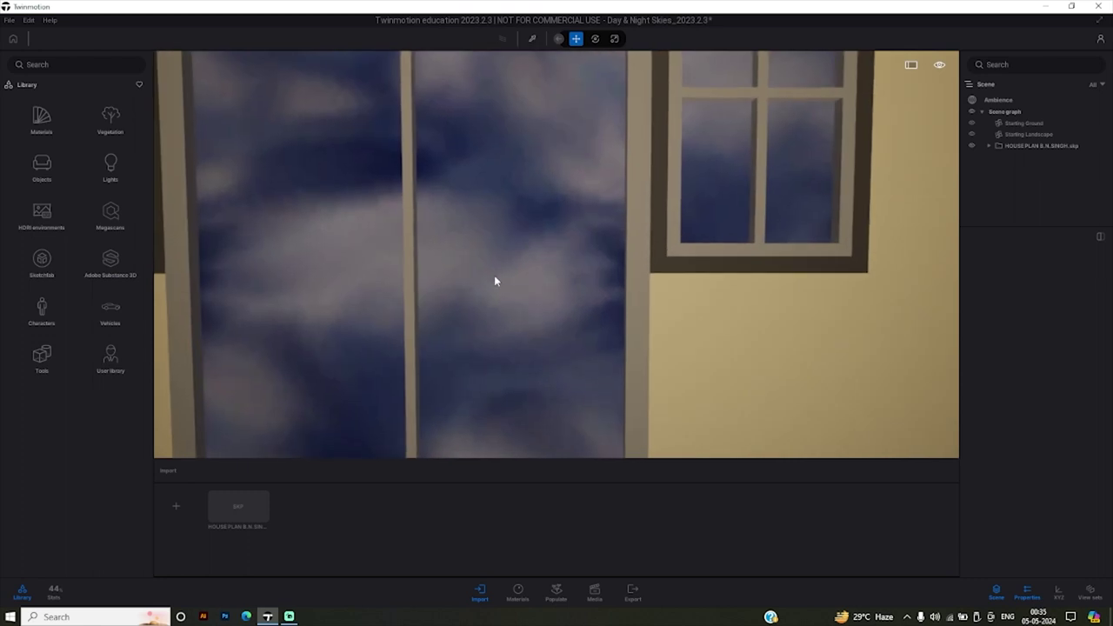
pyautogui.scroll(-3, 495, 280)
pyautogui.scroll(-1, 496, 285)
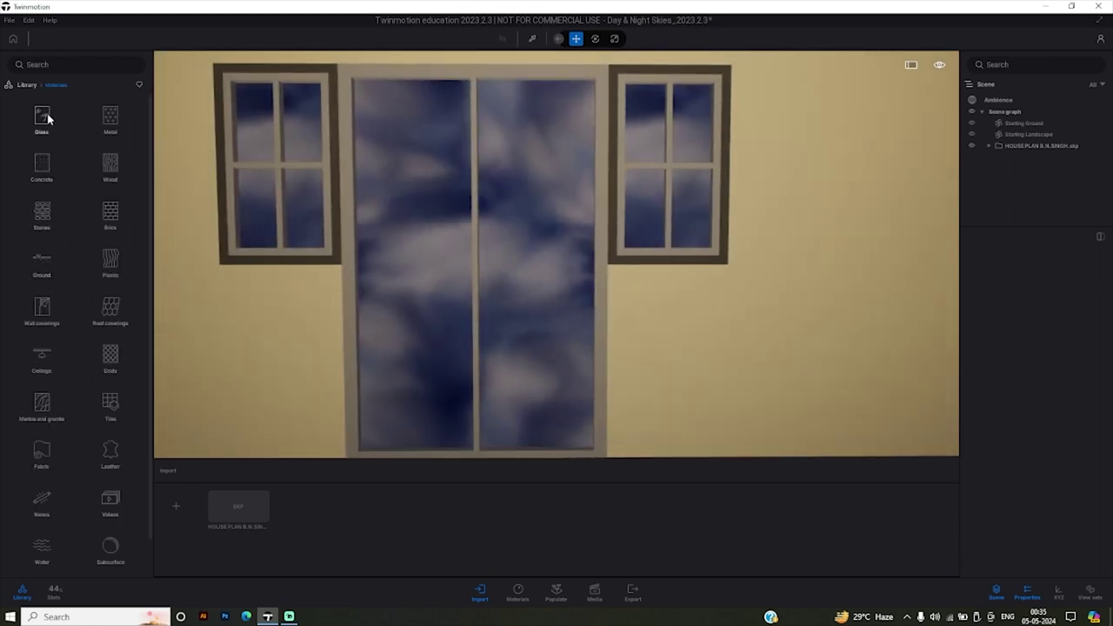
pyautogui.click(45, 119)
pyautogui.moveTo(42, 254)
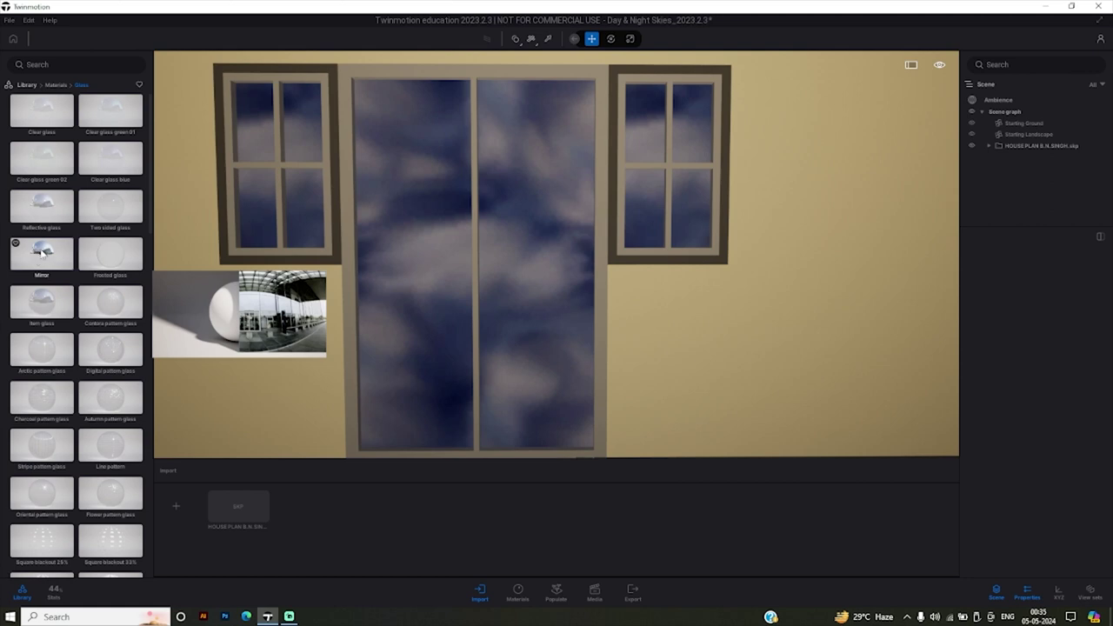
# Apply Mirror, then Two sided glass, and finally Clear glass to the door panes.
pyautogui.moveTo(45, 252); pyautogui.dragTo(428, 332)
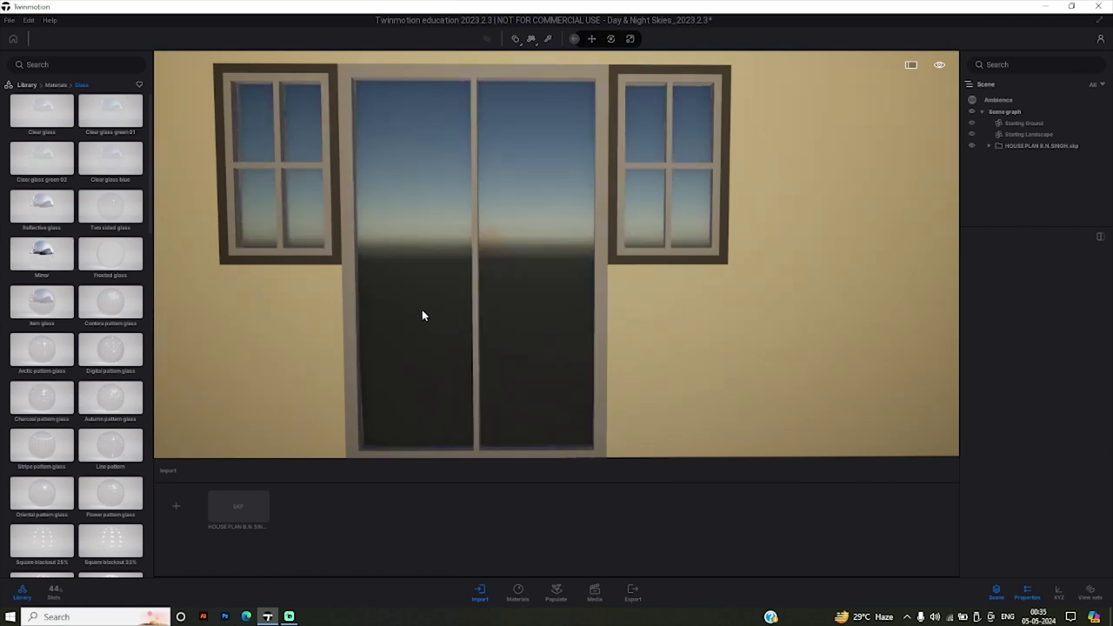
pyautogui.click(422, 311)
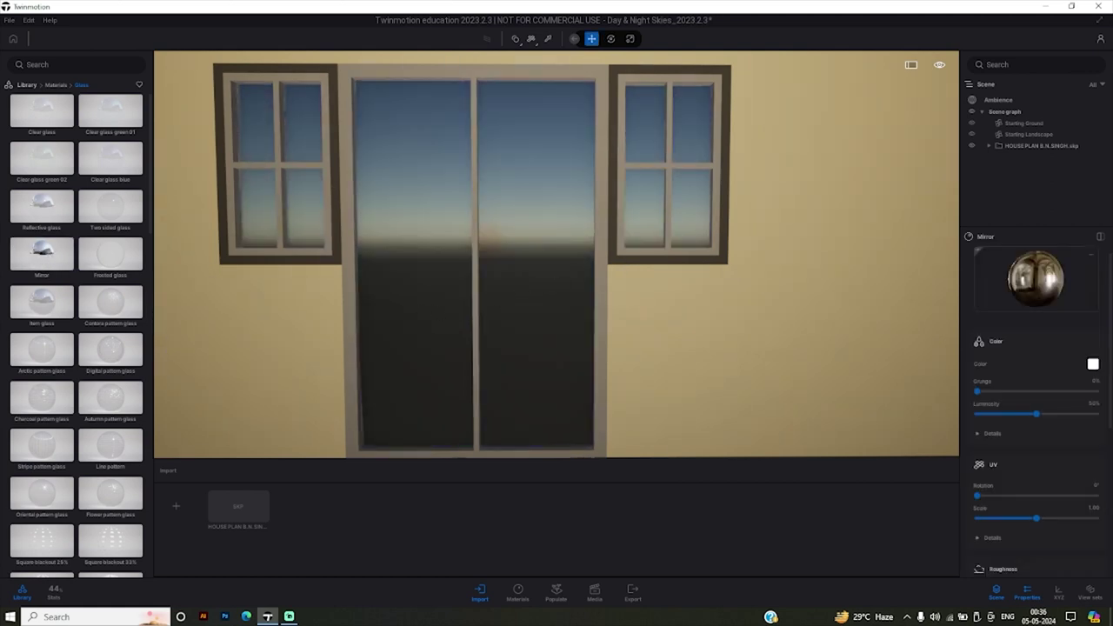
pyautogui.moveTo(629, 263)
pyautogui.mouseDown()
pyautogui.moveTo(663, 269)
pyautogui.moveTo(630, 233)
pyautogui.moveTo(713, 212)
pyautogui.moveTo(800, 224)
pyautogui.moveTo(256, 254)
pyautogui.mouseUp()
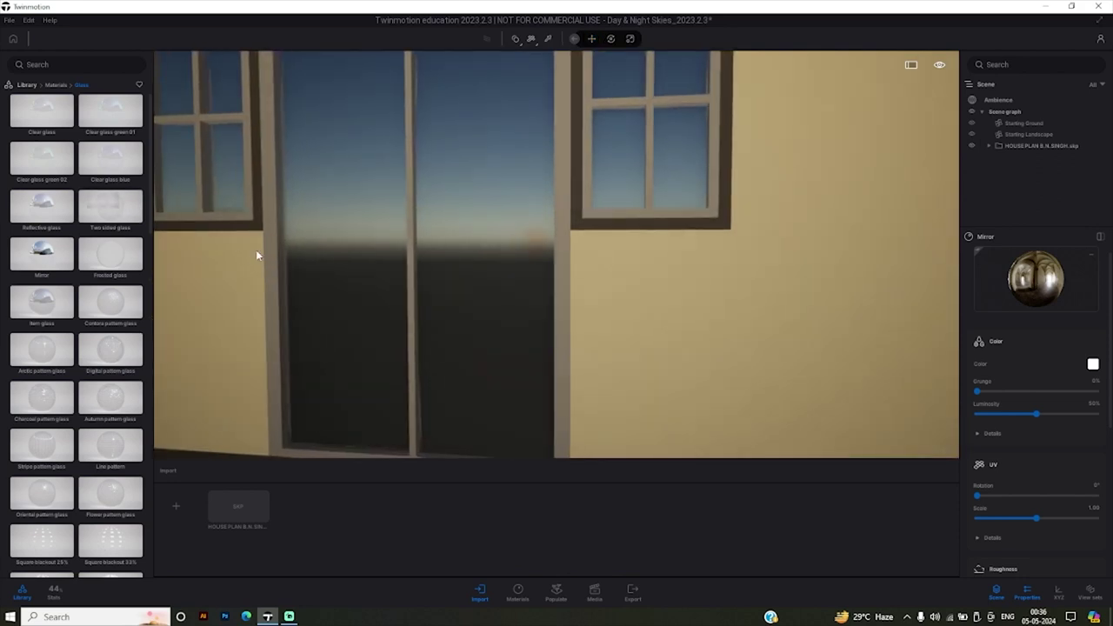
pyautogui.click(338, 296)
pyautogui.scroll(-5, 342, 272)
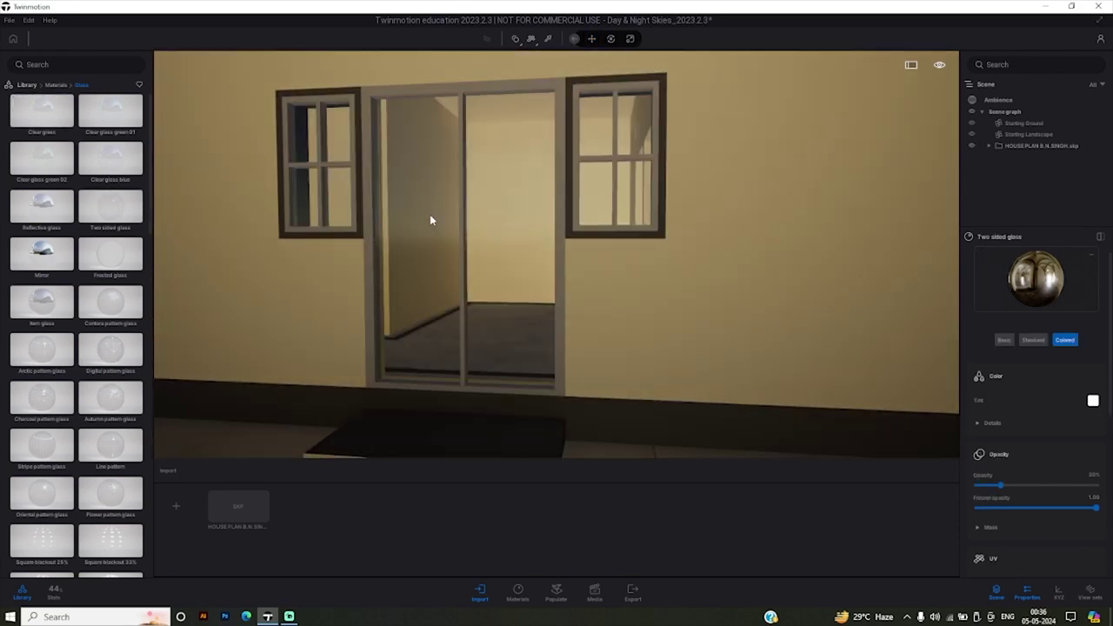
pyautogui.click(429, 214)
# Orbit and zoom around the house to inspect the clear glass windows.
pyautogui.moveTo(579, 255); pyautogui.dragTo(591, 252)
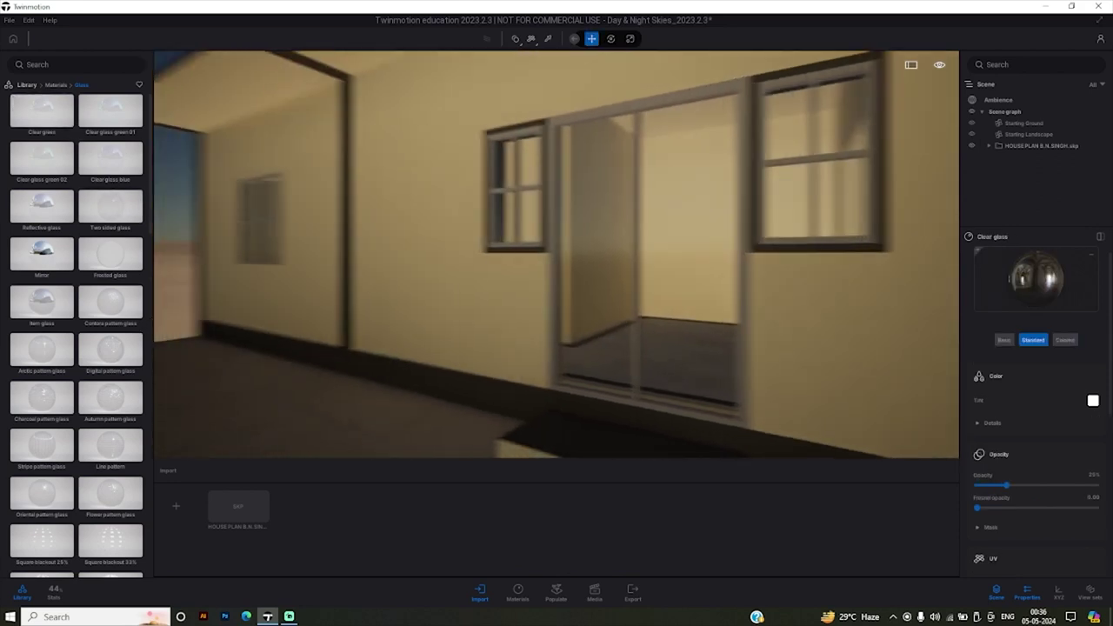
pyautogui.scroll(5, 527, 238)
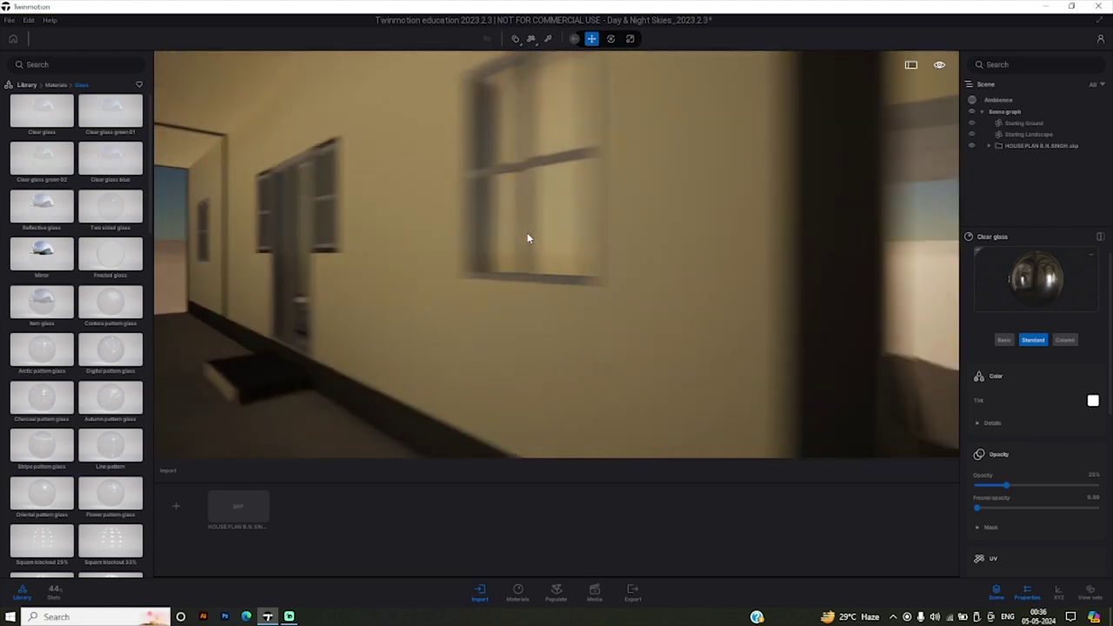
pyautogui.scroll(-5, 485, 257)
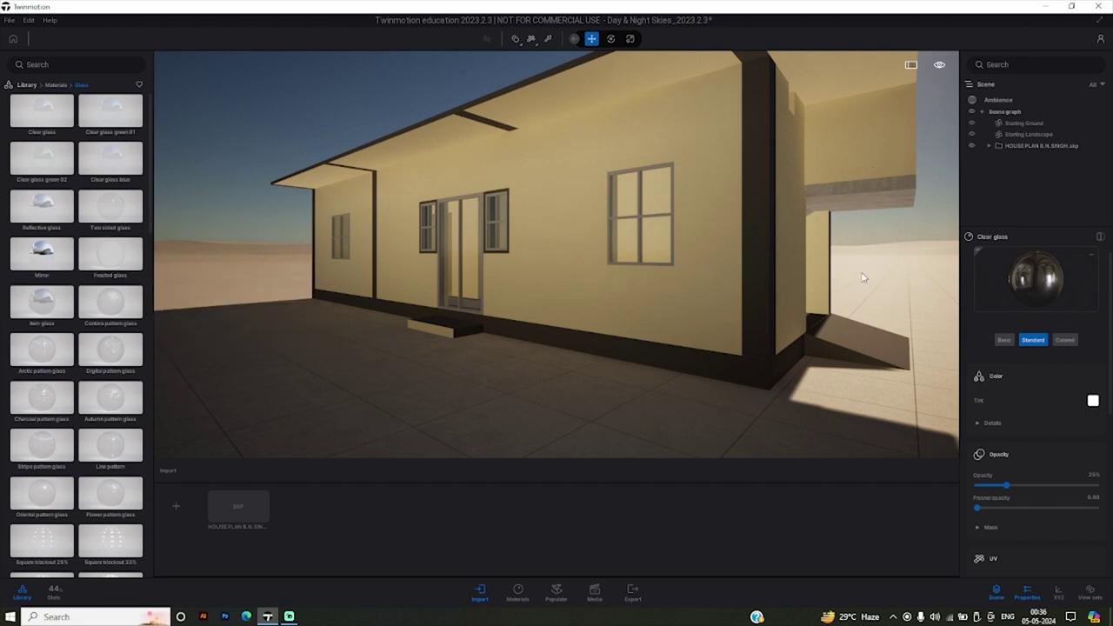
pyautogui.moveTo(703, 293); pyautogui.dragTo(677, 294)
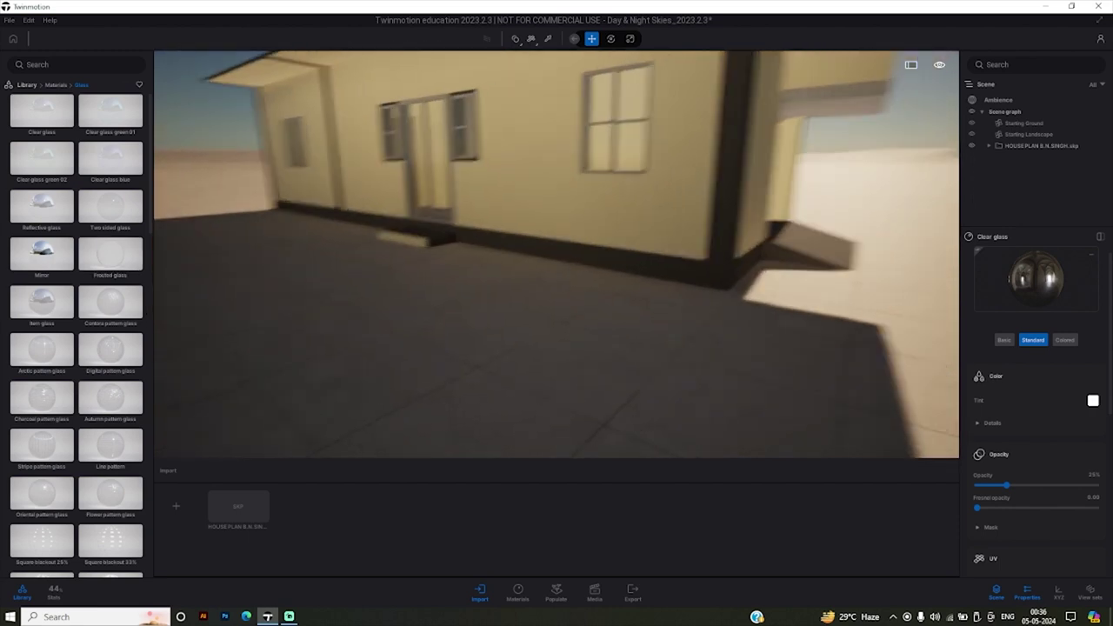
pyautogui.scroll(-3, 782, 330)
pyautogui.moveTo(862, 367); pyautogui.dragTo(745, 392)
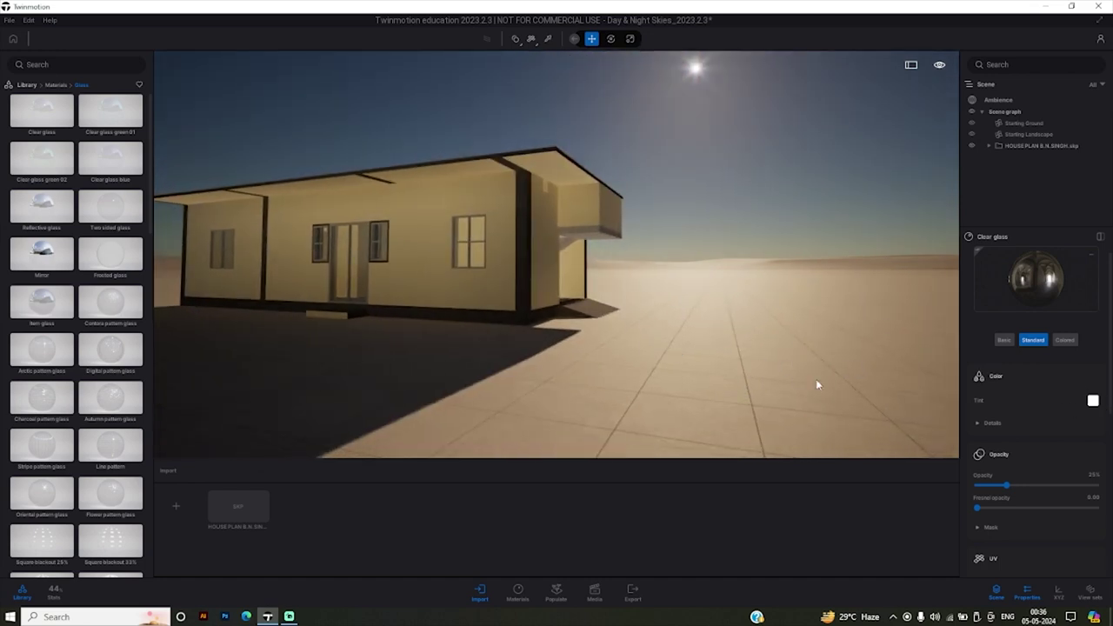
# In Ambience, drag the Location's Sun North offset slider to about 118°.
pyautogui.click(1008, 105)
pyautogui.scroll(-2, 1050, 439)
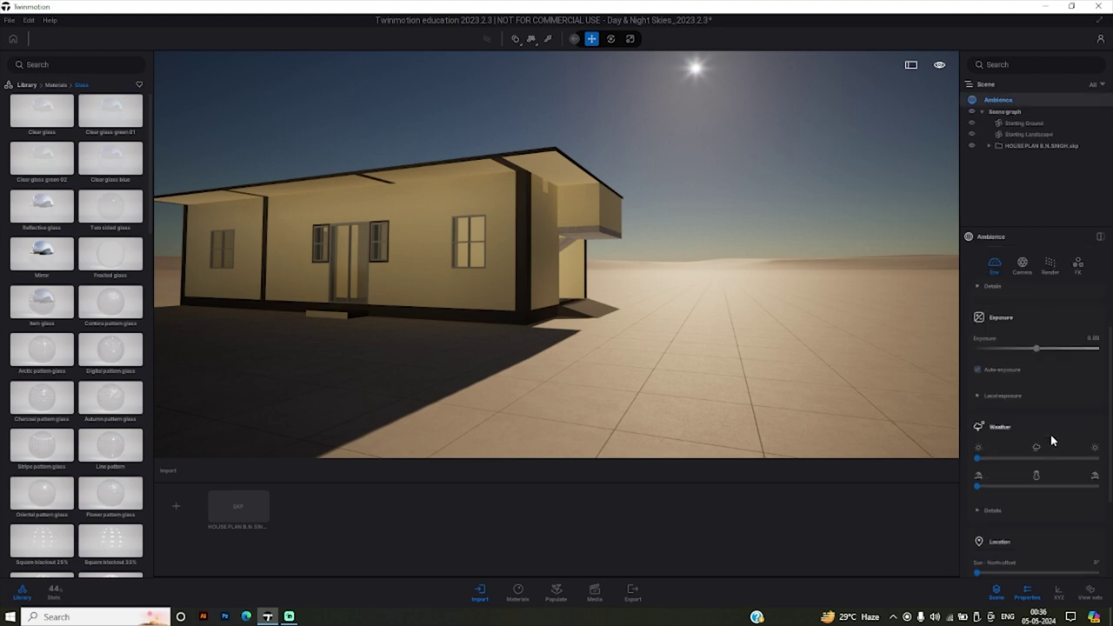
pyautogui.scroll(-2, 1051, 440)
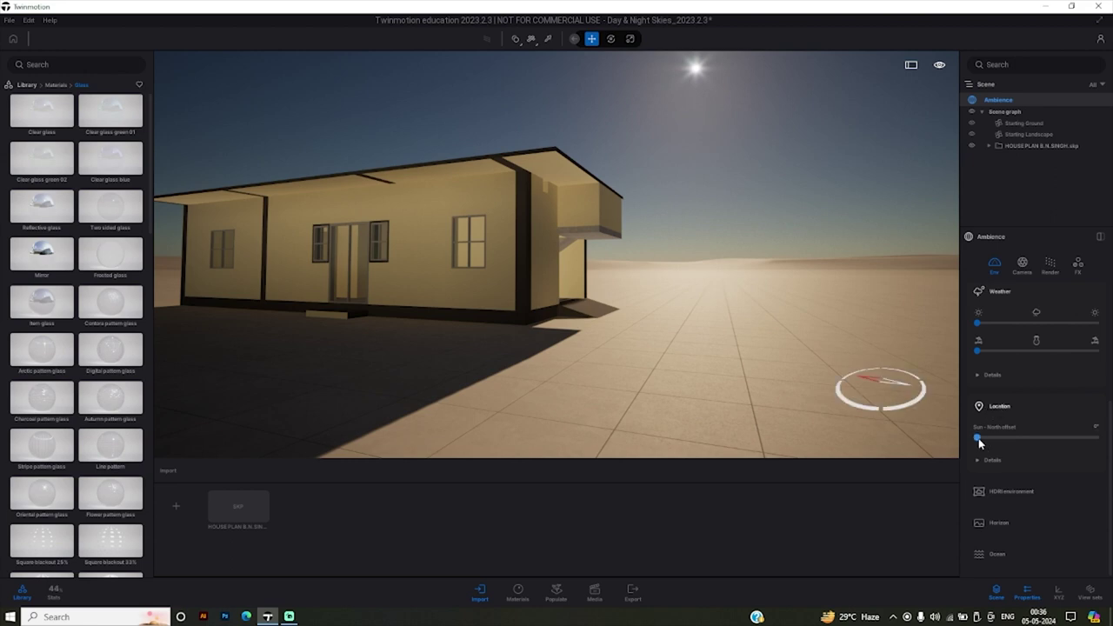
pyautogui.moveTo(979, 439); pyautogui.dragTo(1019, 441)
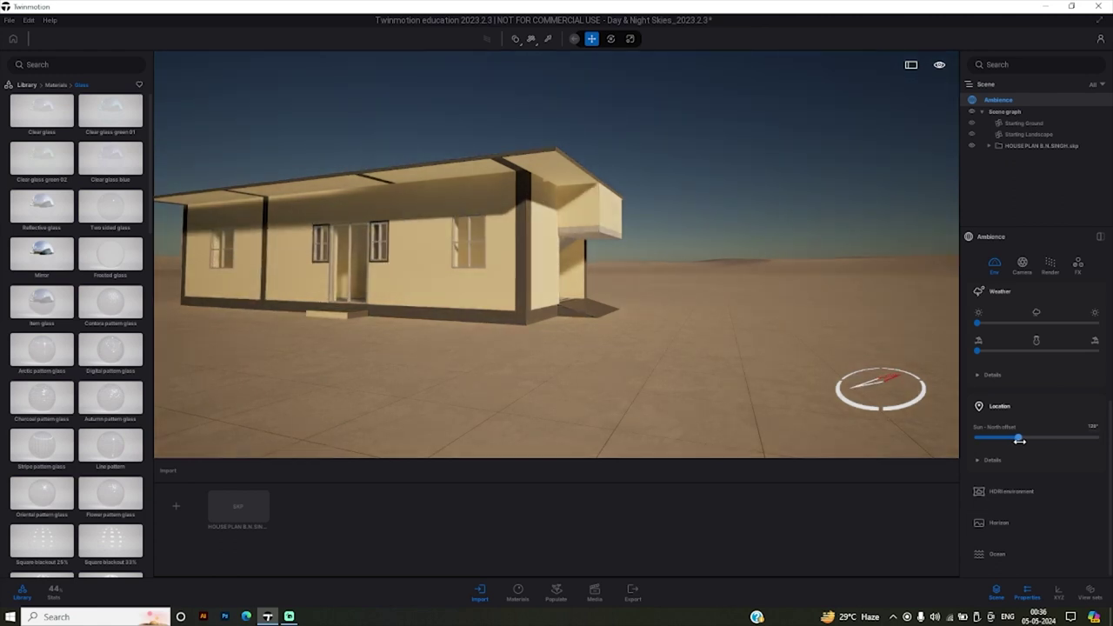
pyautogui.moveTo(1019, 441); pyautogui.dragTo(998, 437)
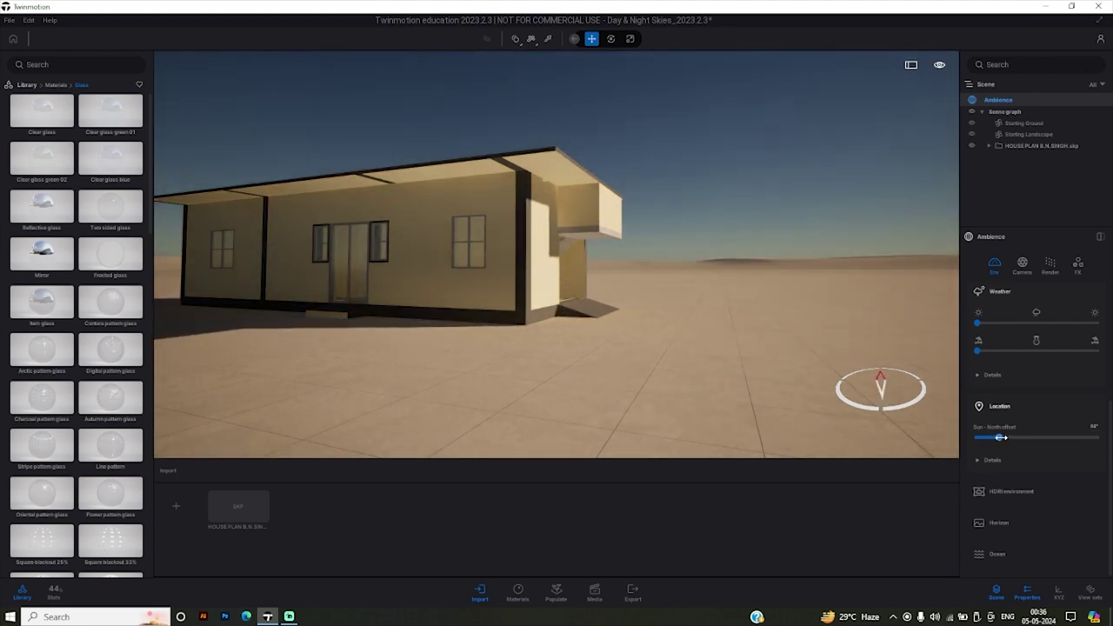
pyautogui.moveTo(999, 438); pyautogui.dragTo(1017, 437)
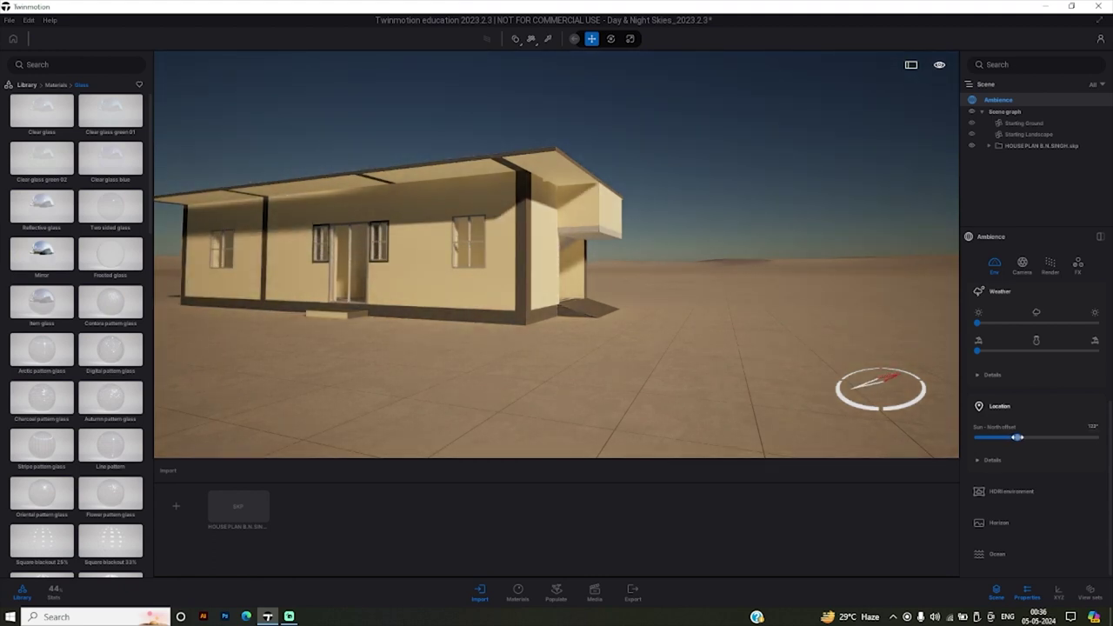
pyautogui.moveTo(1017, 437); pyautogui.dragTo(1016, 438)
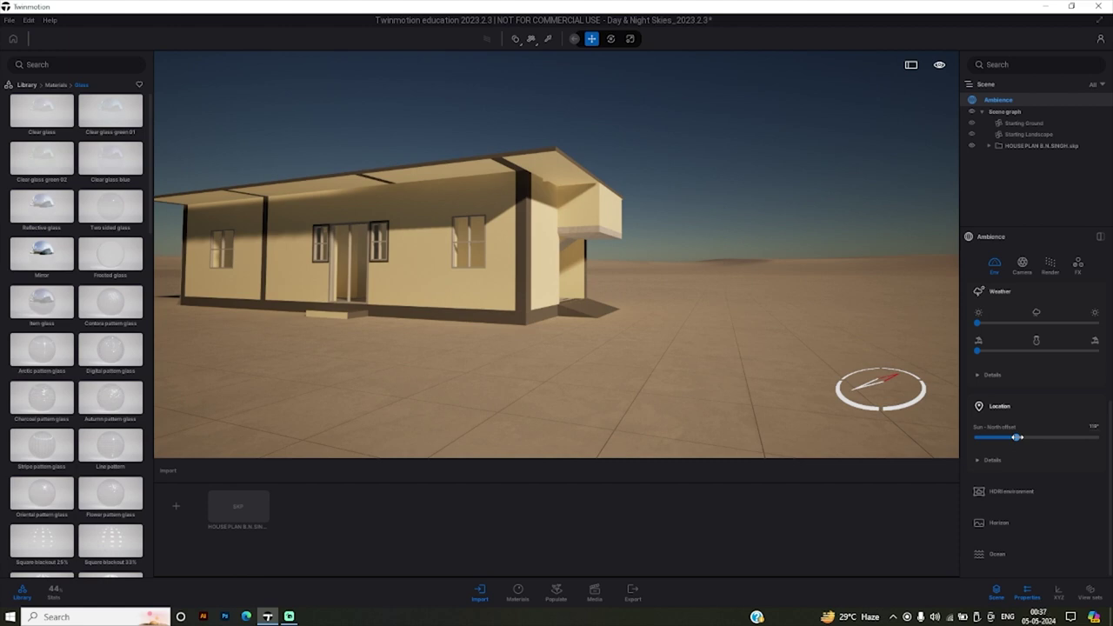
pyautogui.moveTo(735, 302)
pyautogui.mouseDown()
pyautogui.moveTo(646, 321)
pyautogui.moveTo(1111, 280)
pyautogui.mouseUp()
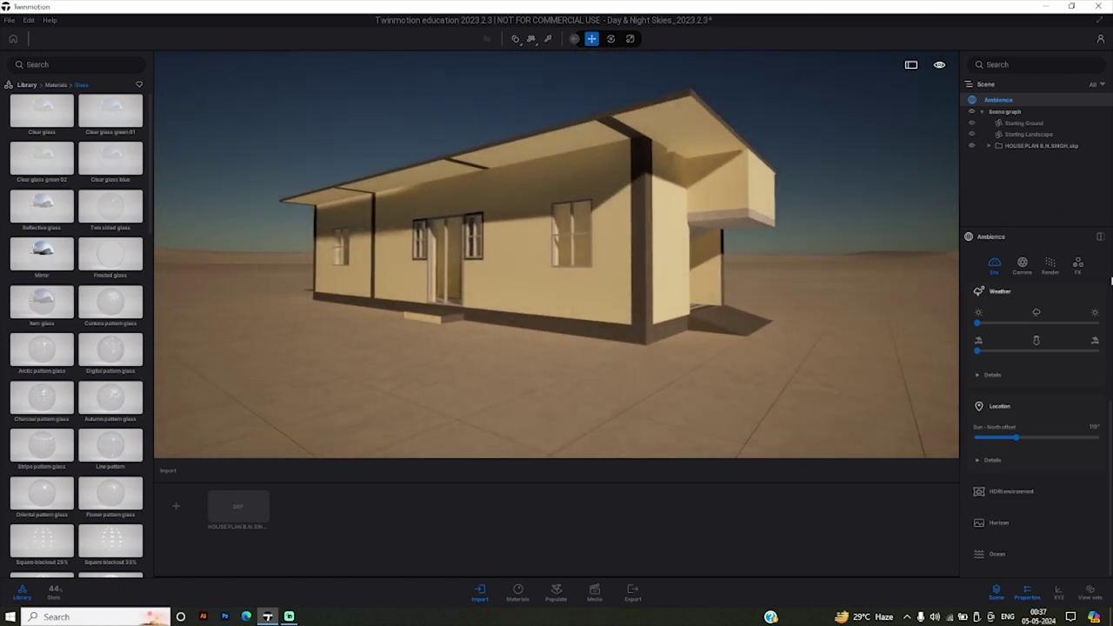
# Adjust the time of day slider and lower the sun reflection to 0.90.
pyautogui.scroll(2, 1018, 369)
pyautogui.scroll(2, 1018, 369)
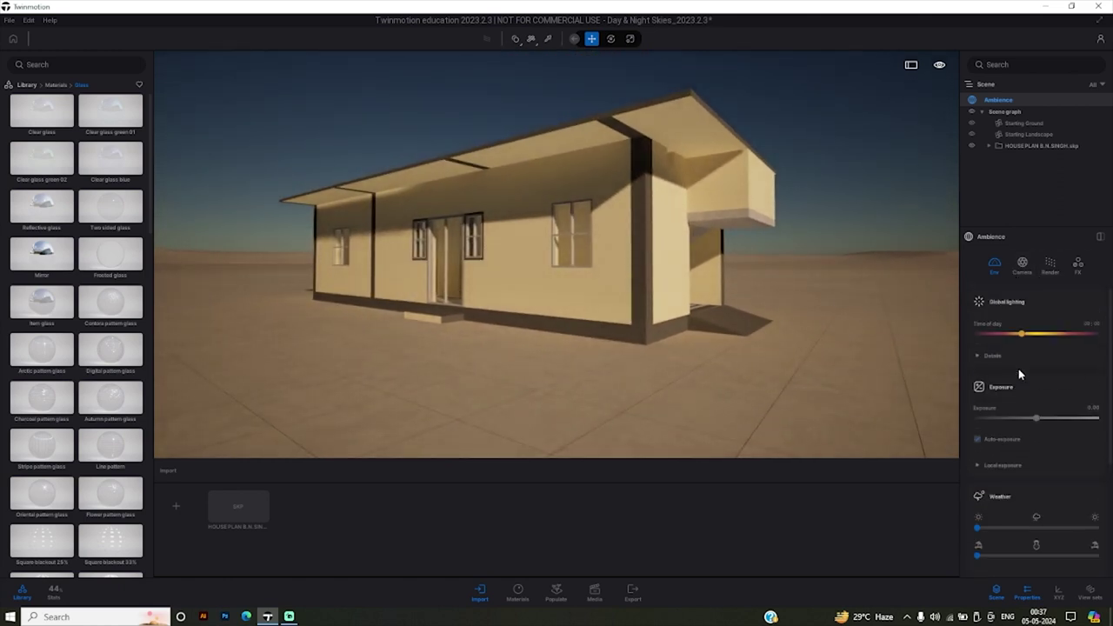
pyautogui.moveTo(1022, 334)
pyautogui.mouseDown()
pyautogui.moveTo(1068, 334)
pyautogui.moveTo(1013, 338)
pyautogui.mouseUp()
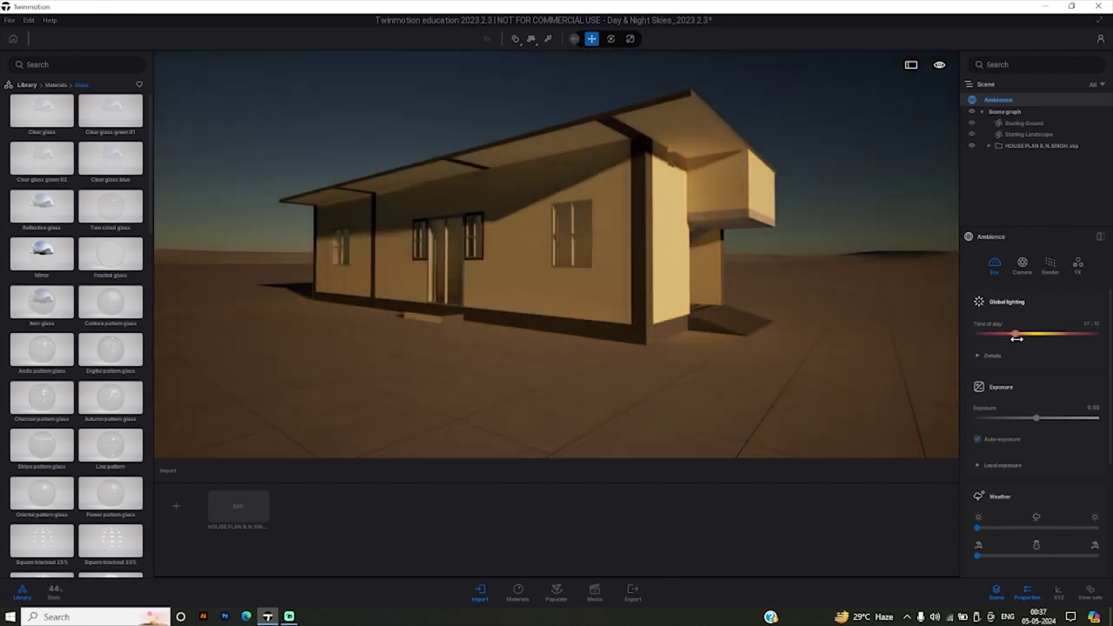
pyautogui.moveTo(1013, 338); pyautogui.dragTo(1020, 338)
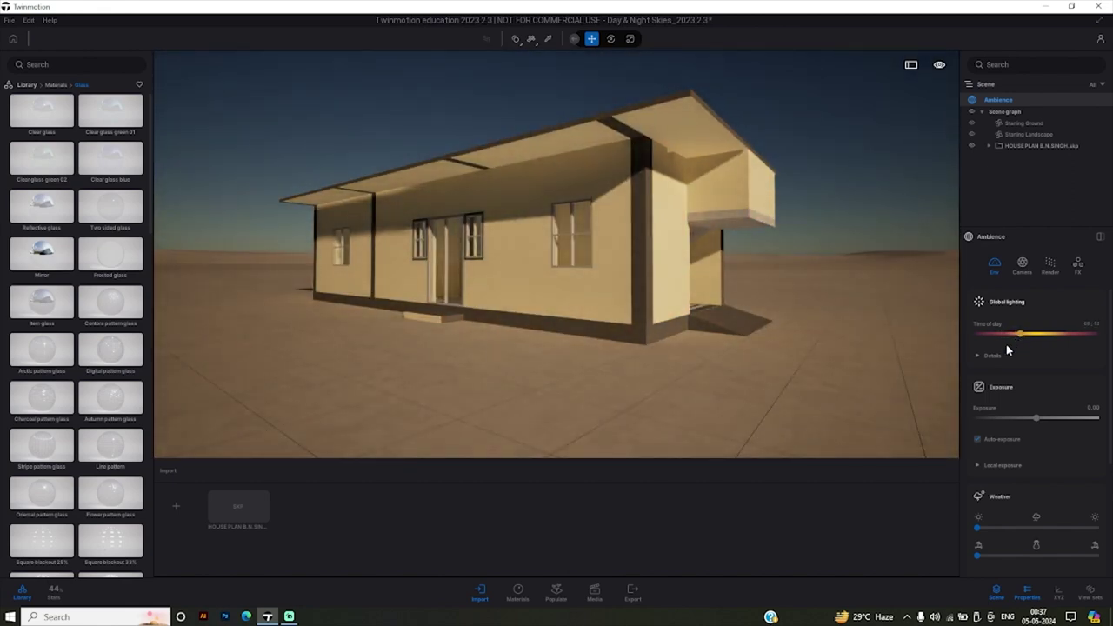
pyautogui.click(999, 355)
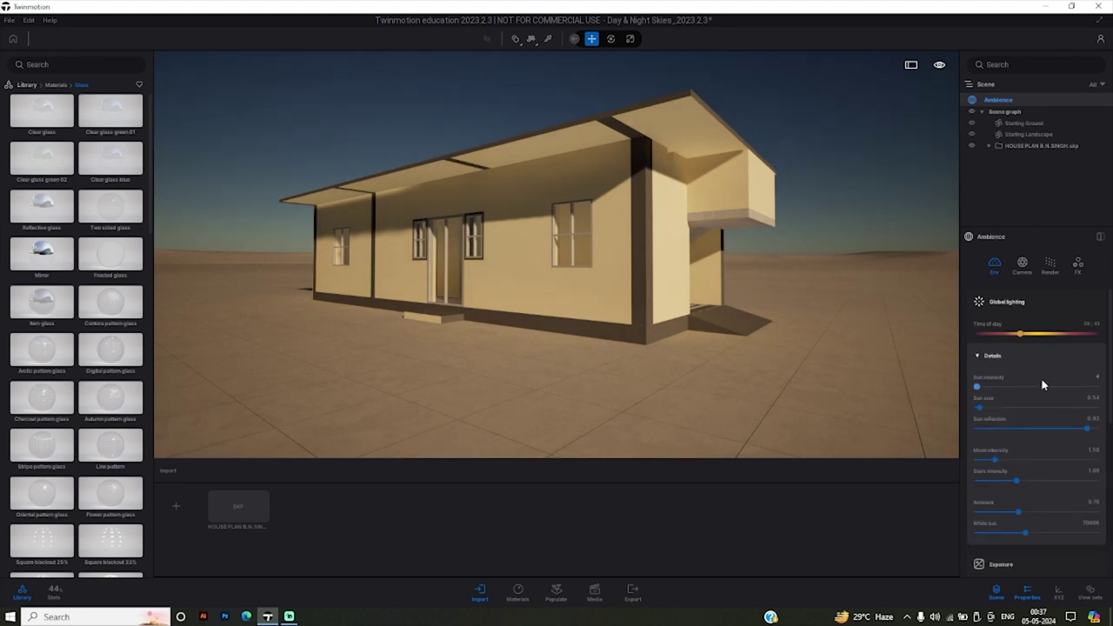
pyautogui.moveTo(1087, 428); pyautogui.dragTo(1084, 429)
# Expand the Local exposure section and scroll on toward the Weather settings.
pyautogui.scroll(-1, 984, 417)
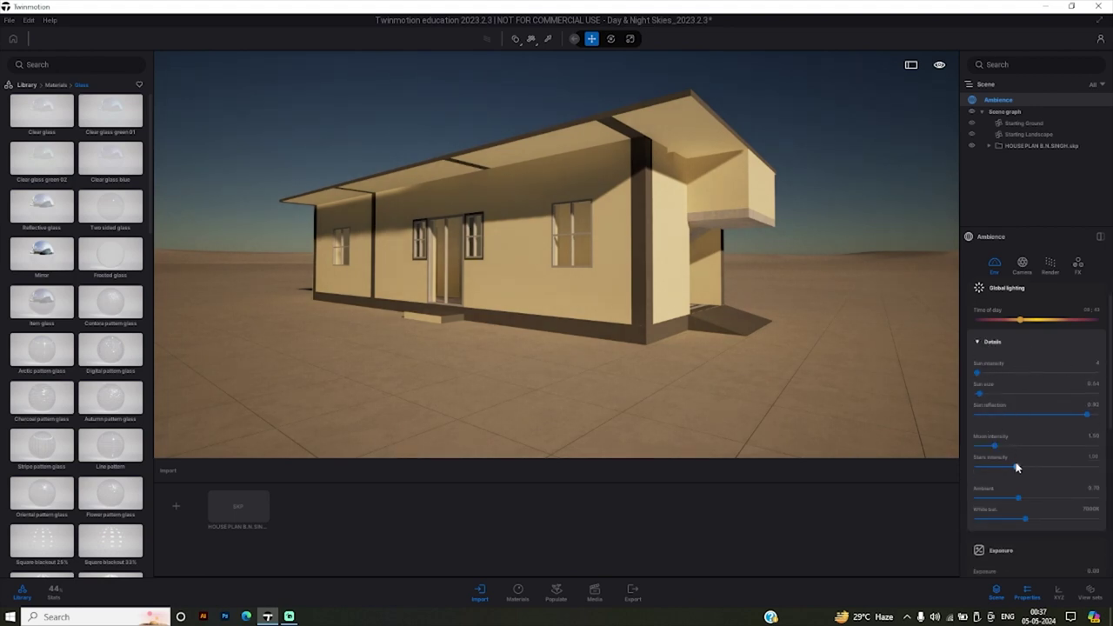
pyautogui.scroll(-1, 986, 421)
pyautogui.scroll(-1, 993, 429)
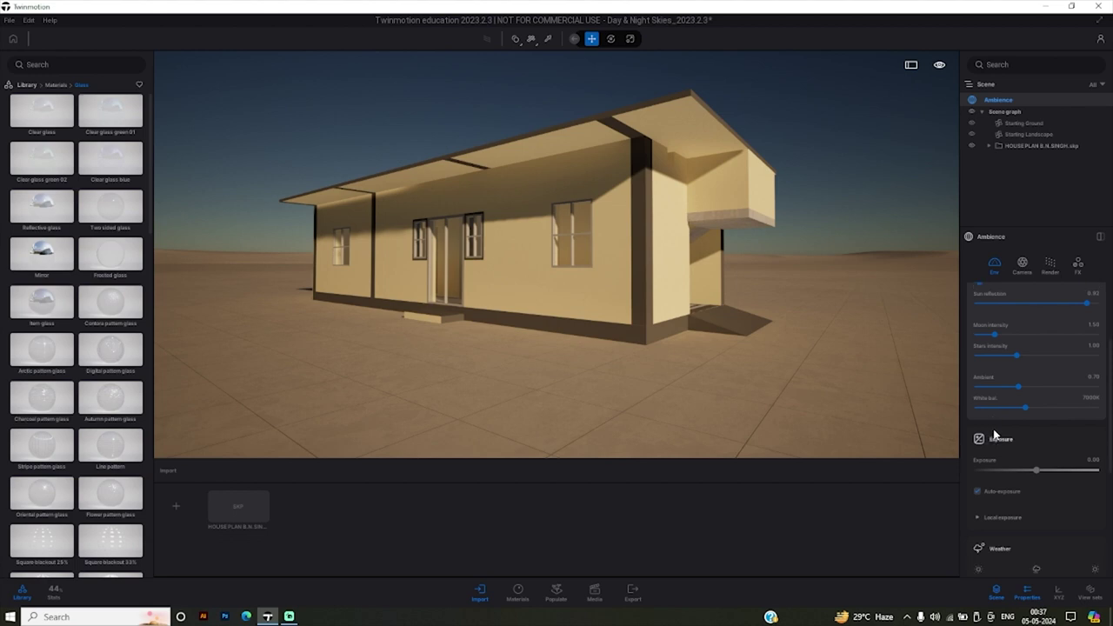
pyautogui.scroll(-2, 993, 429)
pyautogui.scroll(-2, 996, 439)
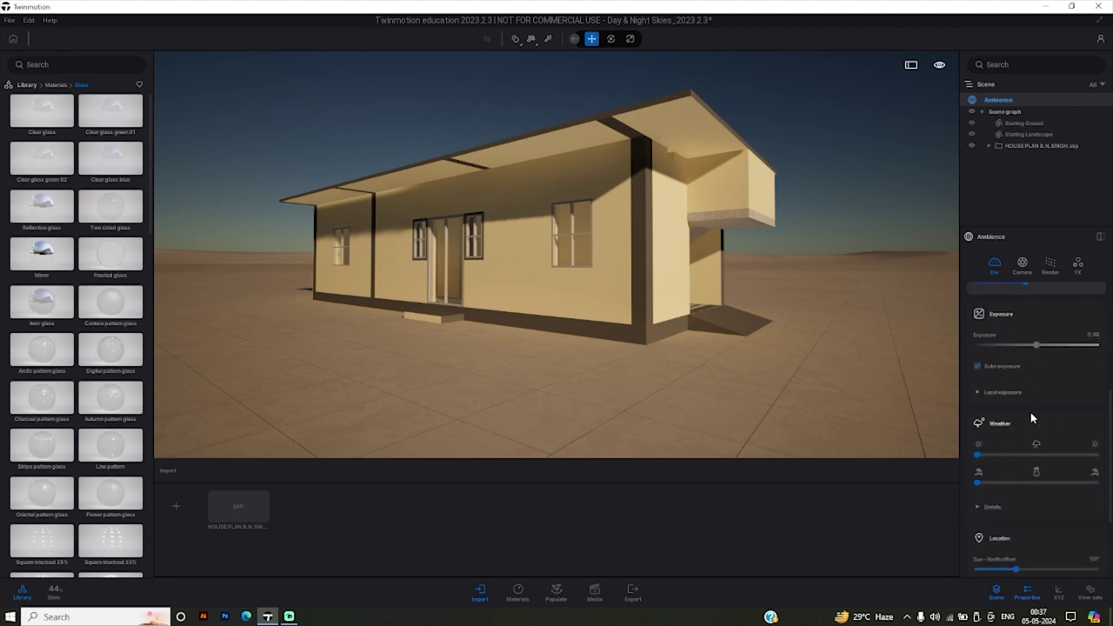
pyautogui.click(976, 393)
pyautogui.scroll(-1, 987, 402)
pyautogui.scroll(-2, 996, 413)
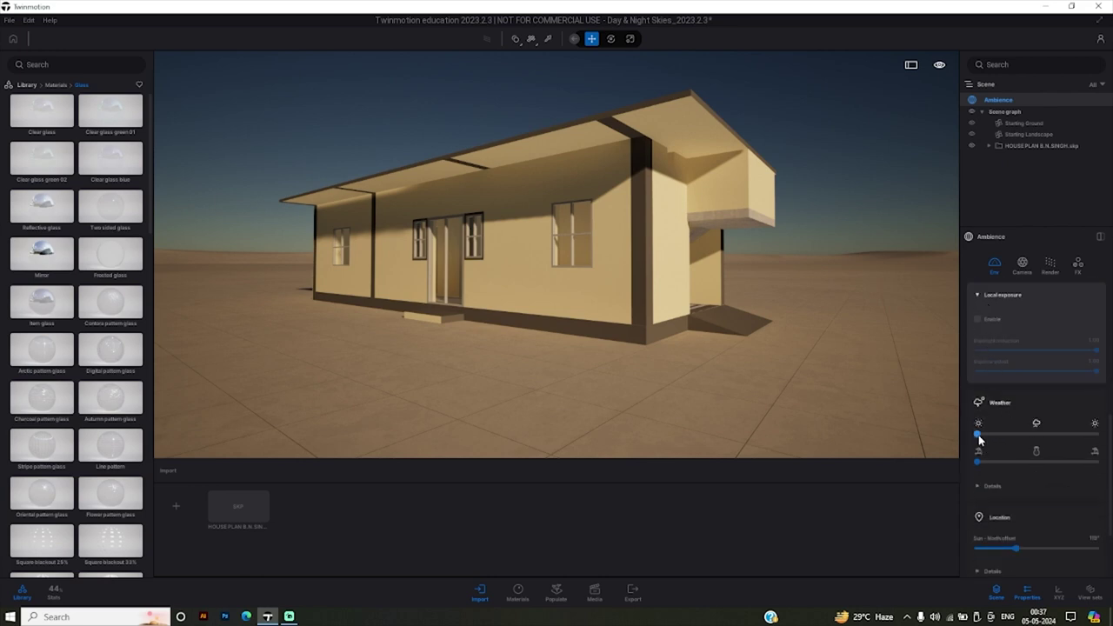
# Preview cloudy and rainy skies, then cover the ground with snow and remove it.
pyautogui.moveTo(978, 435); pyautogui.dragTo(1014, 435)
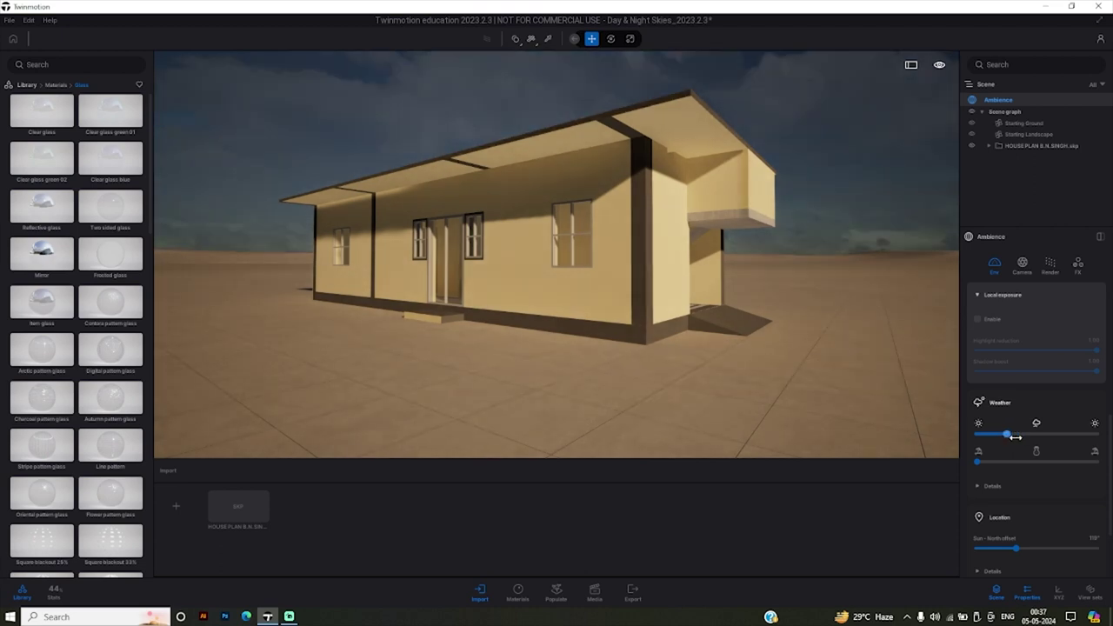
pyautogui.moveTo(1016, 435); pyautogui.dragTo(1030, 435)
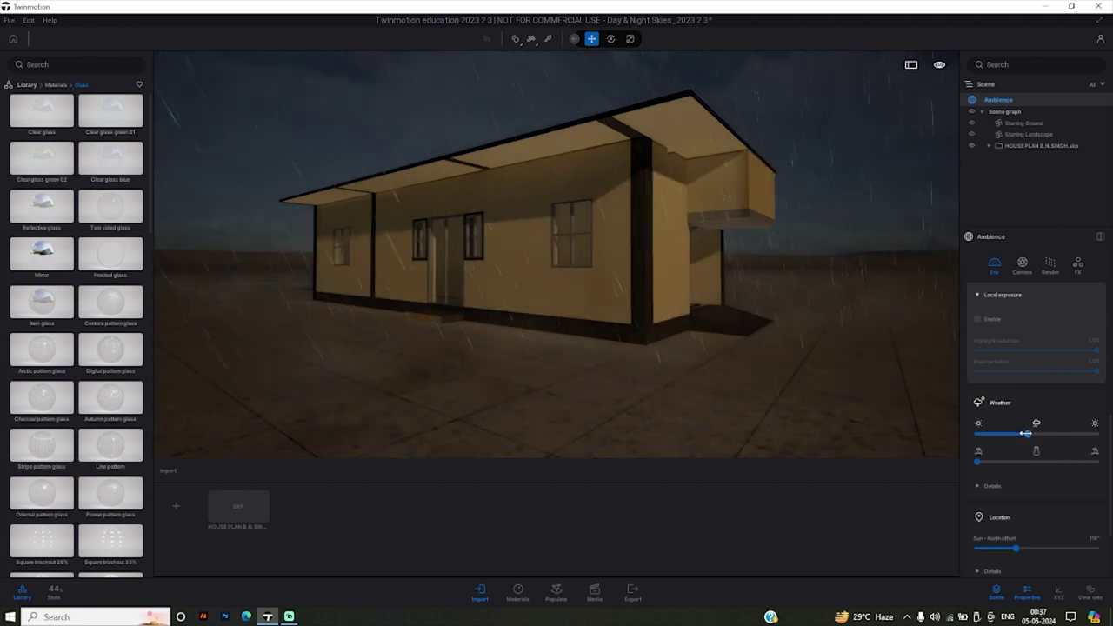
pyautogui.moveTo(1029, 433); pyautogui.dragTo(1024, 433)
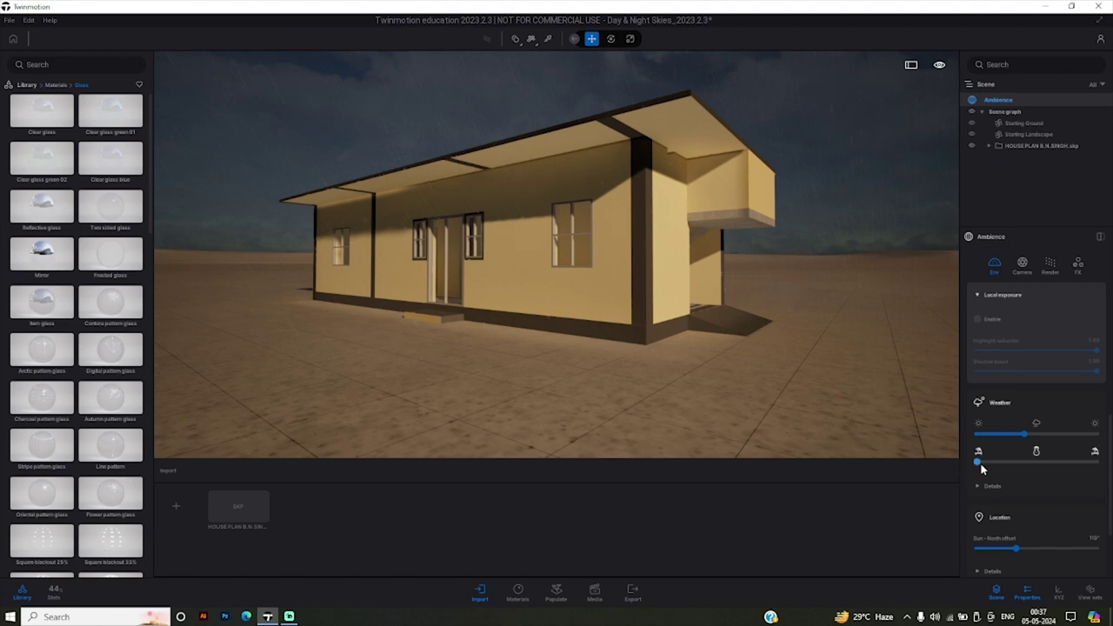
pyautogui.moveTo(977, 461); pyautogui.dragTo(1038, 463)
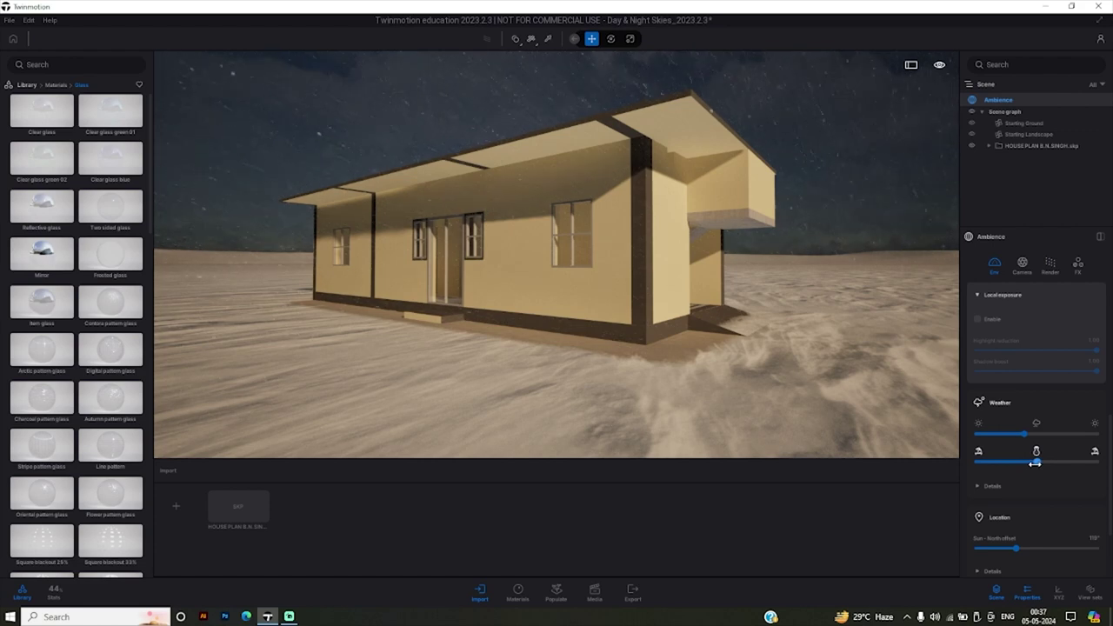
pyautogui.moveTo(1035, 463); pyautogui.dragTo(967, 469)
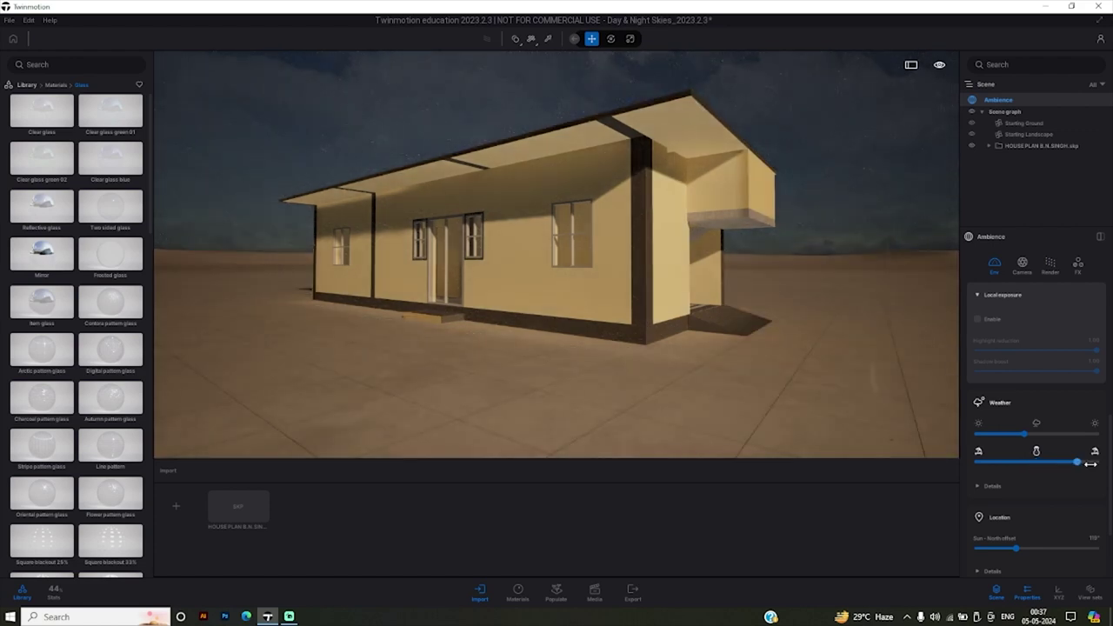
# Expand Weather Details, raise height fog to about 36%, and scroll down the panel.
pyautogui.scroll(-2, 969, 468)
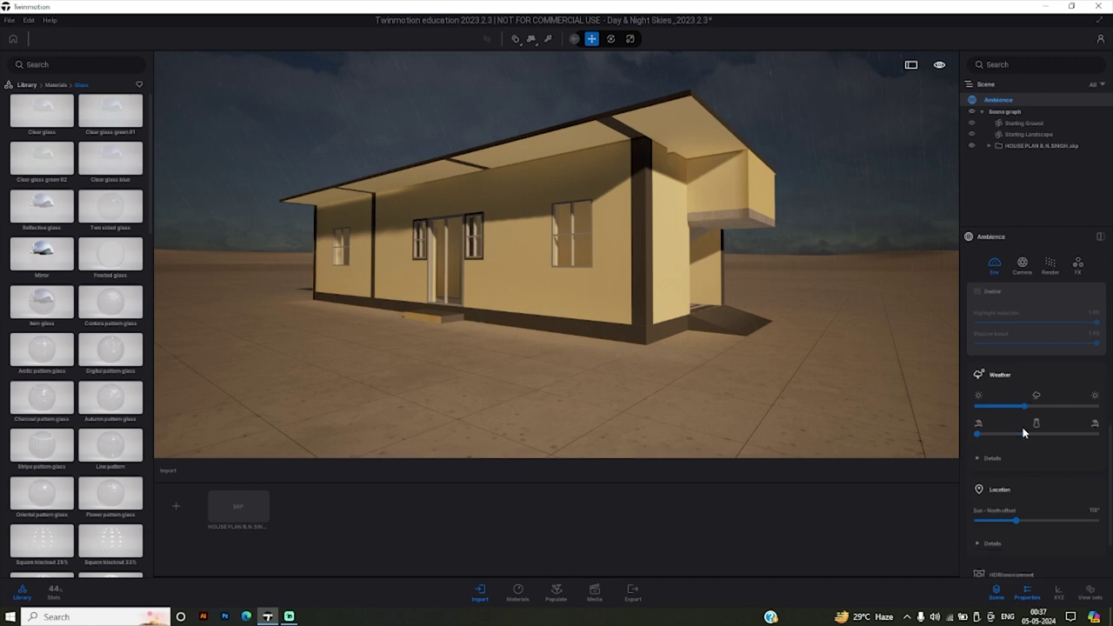
pyautogui.click(990, 429)
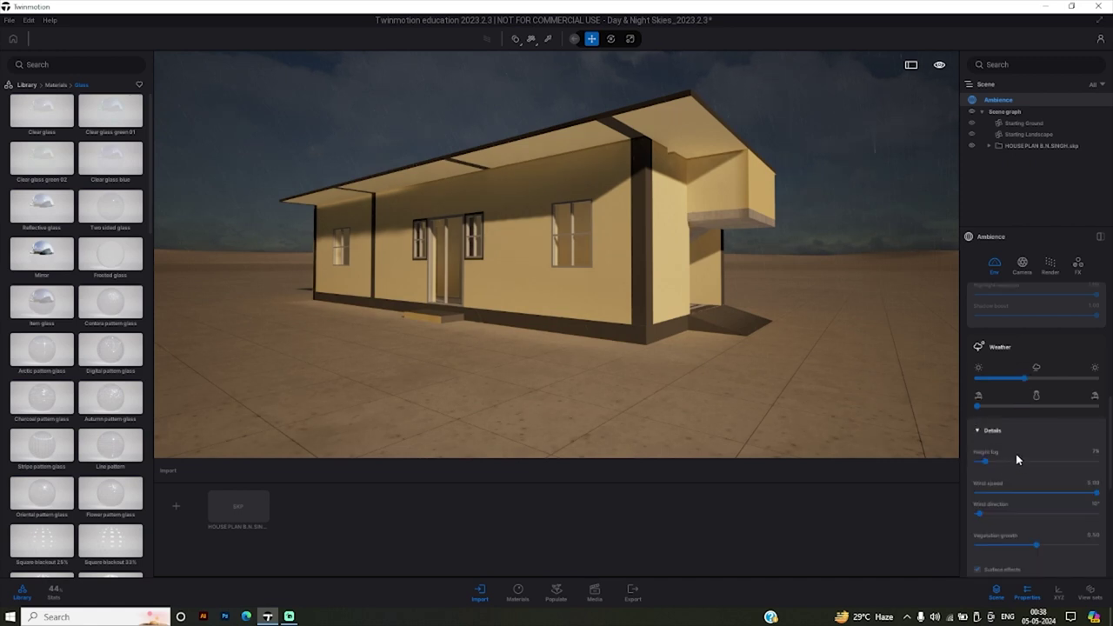
pyautogui.scroll(2, 1015, 439)
pyautogui.moveTo(1026, 436)
pyautogui.mouseDown()
pyautogui.moveTo(965, 437)
pyautogui.moveTo(989, 406)
pyautogui.moveTo(1019, 409)
pyautogui.mouseUp()
pyautogui.scroll(-4, 998, 452)
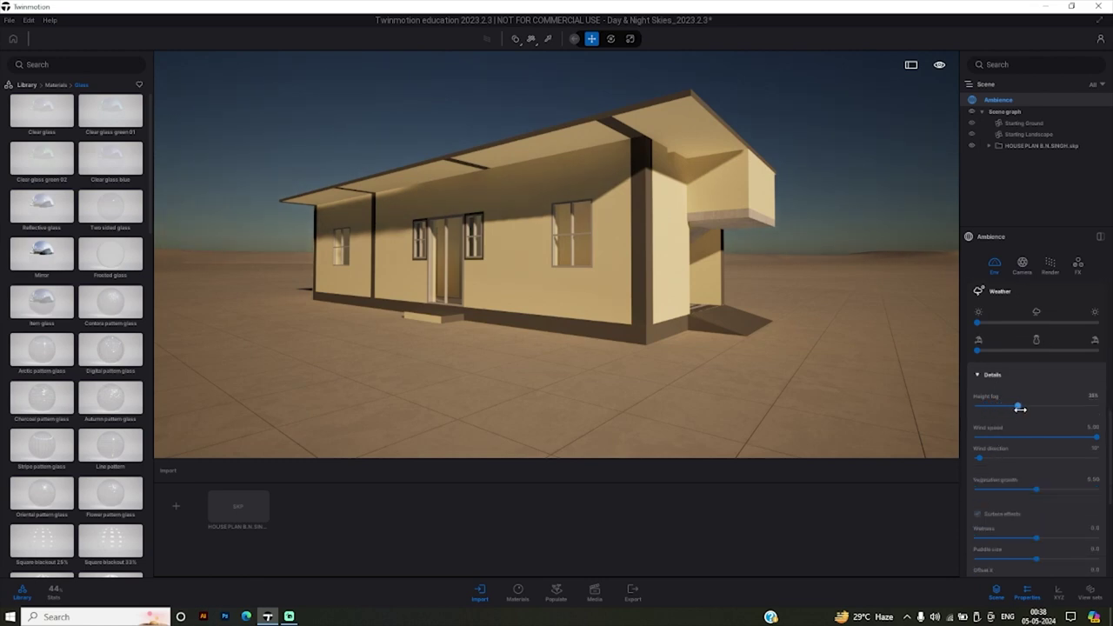
pyautogui.scroll(-1, 1019, 407)
pyautogui.scroll(-1, 1017, 407)
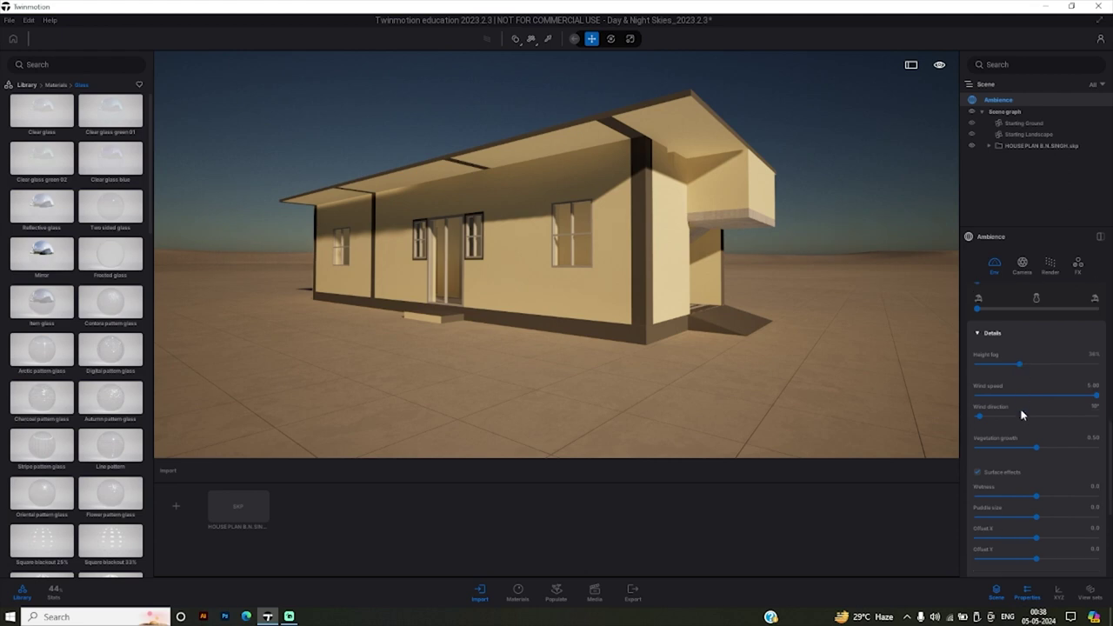
pyautogui.scroll(-1, 1013, 406)
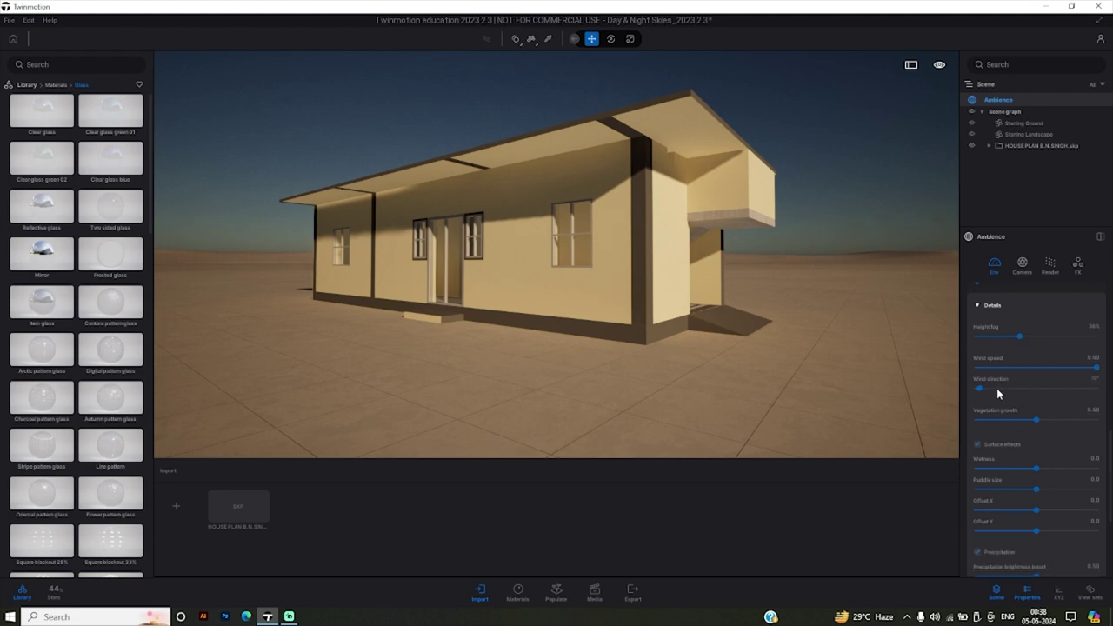
pyautogui.scroll(-2, 996, 387)
pyautogui.scroll(-1, 1015, 438)
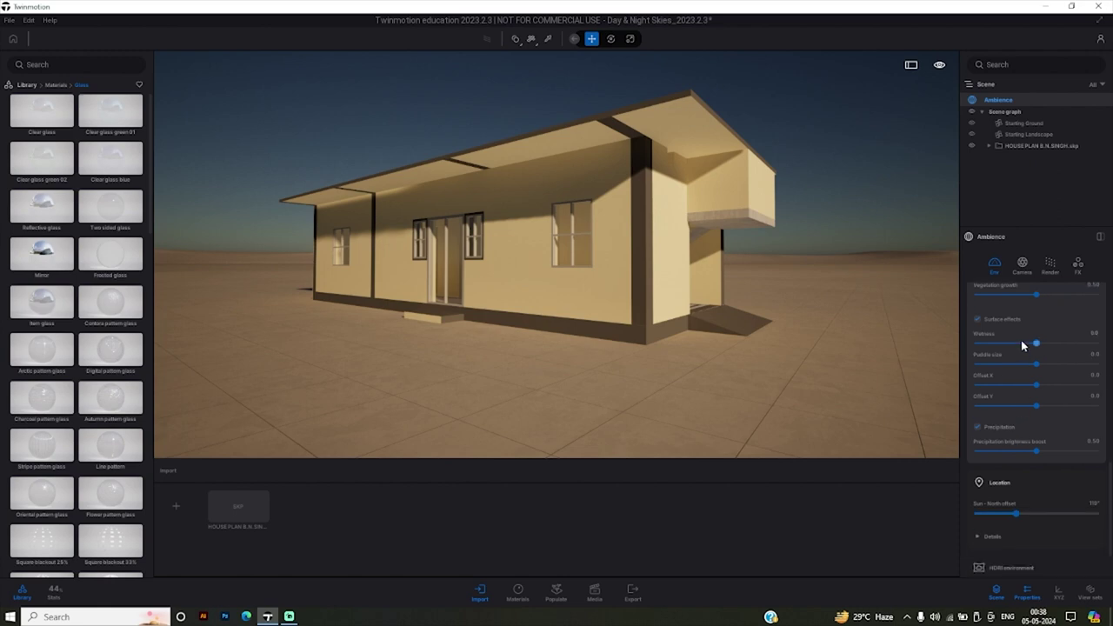
pyautogui.scroll(-1, 1000, 443)
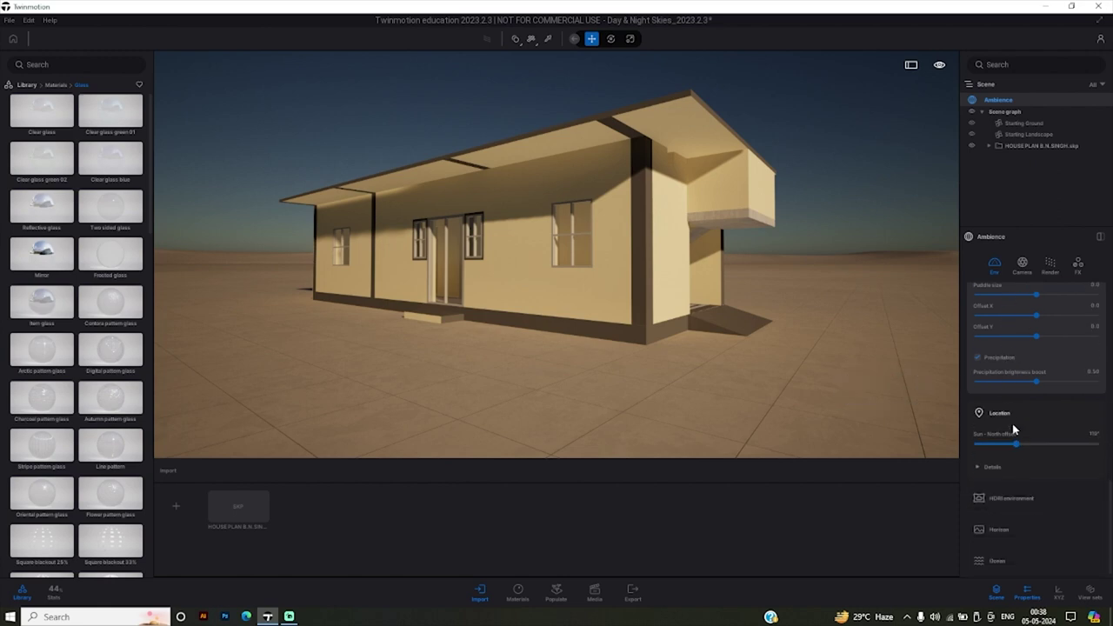
# Expand Location Details and delete the existing coordinates from the location search field.
pyautogui.scroll(-1, 1000, 439)
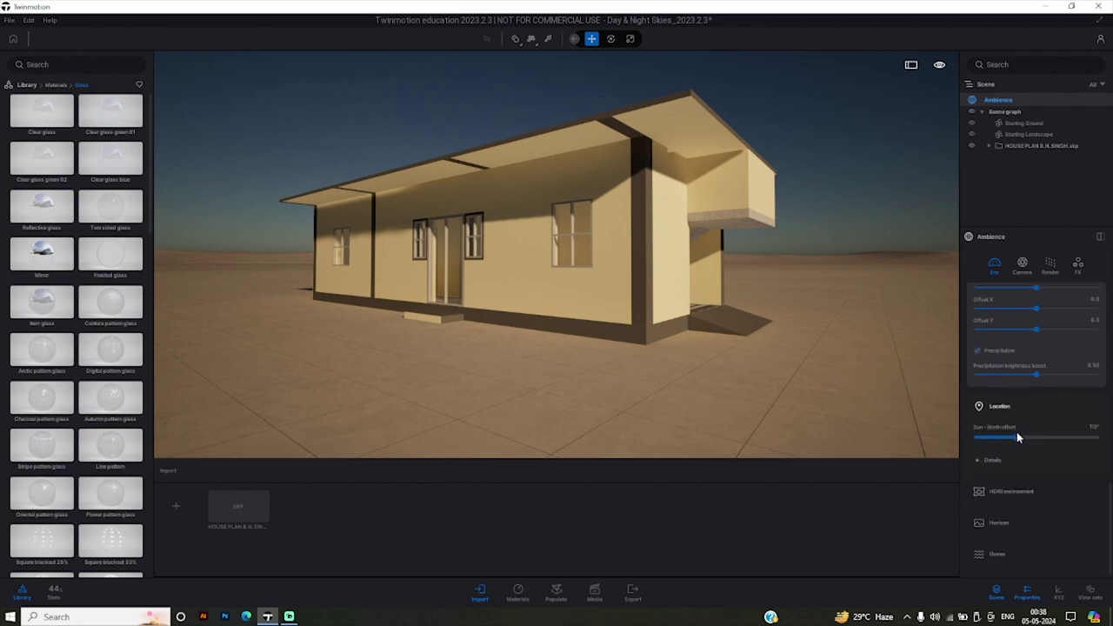
pyautogui.click(981, 461)
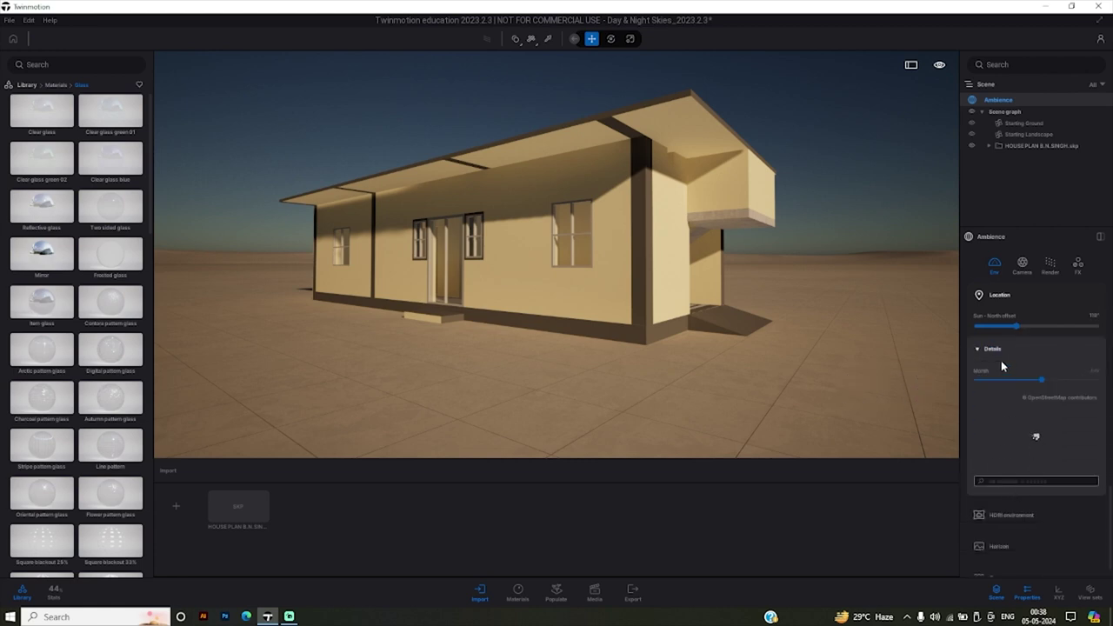
pyautogui.click(997, 481)
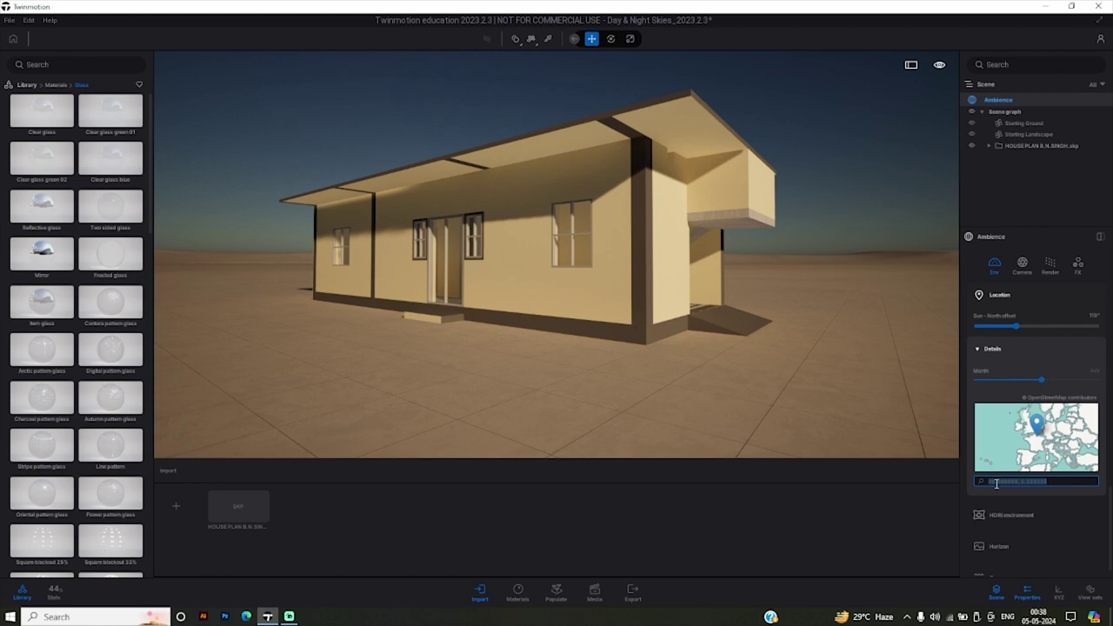
pyautogui.press('BackSpace')
pyautogui.press('Escape')
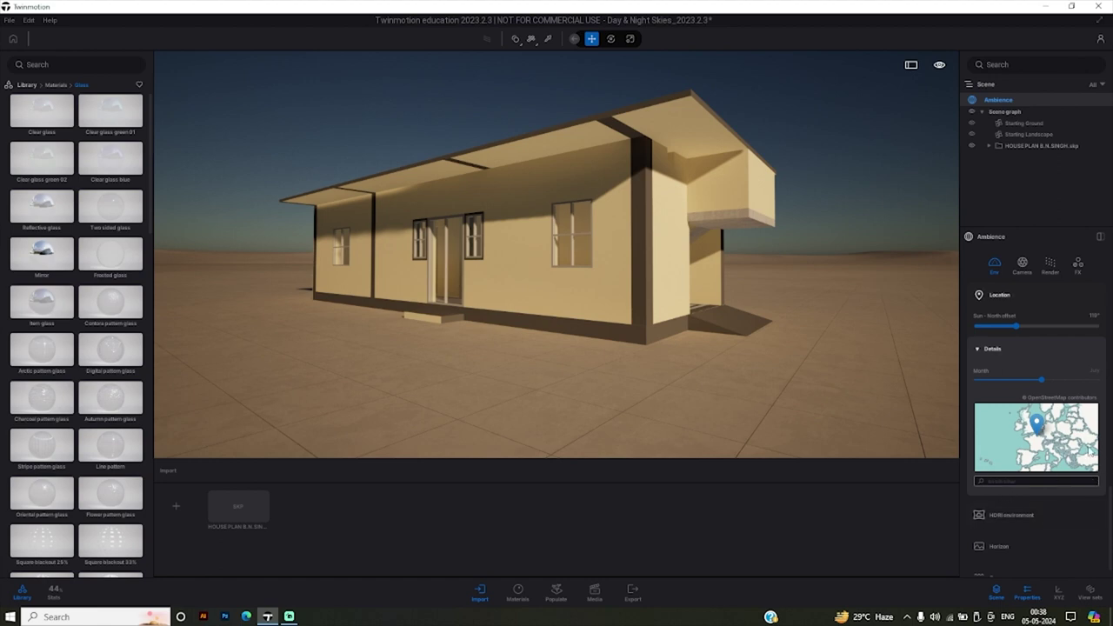
pyautogui.click(1021, 482)
# Expand the HDRI environment section and scroll through its options.
pyautogui.click(1024, 517)
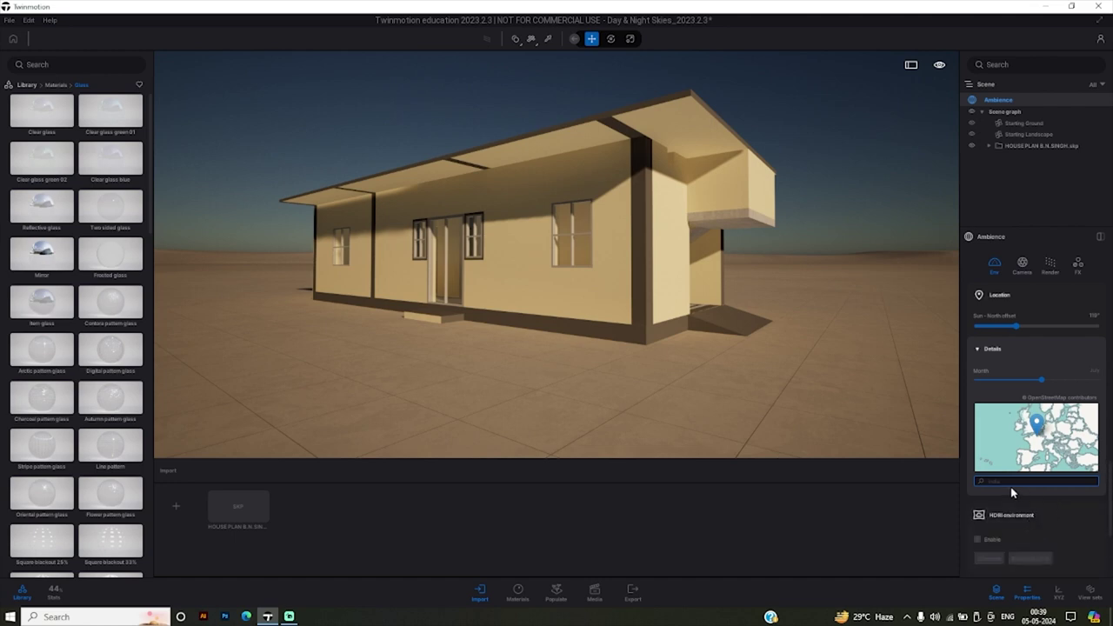
pyautogui.scroll(-2, 1009, 489)
pyautogui.scroll(-1, 1009, 489)
pyautogui.scroll(-1, 996, 417)
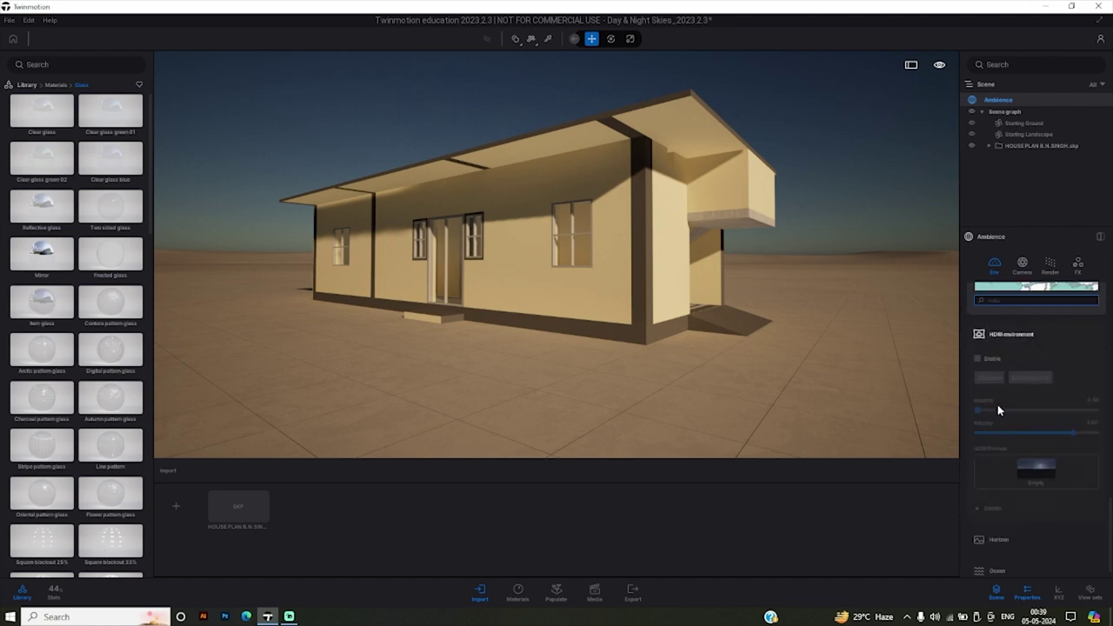
# Enable the HDRI environment and switch the sky to the grassy-field backdrop.
pyautogui.click(976, 360)
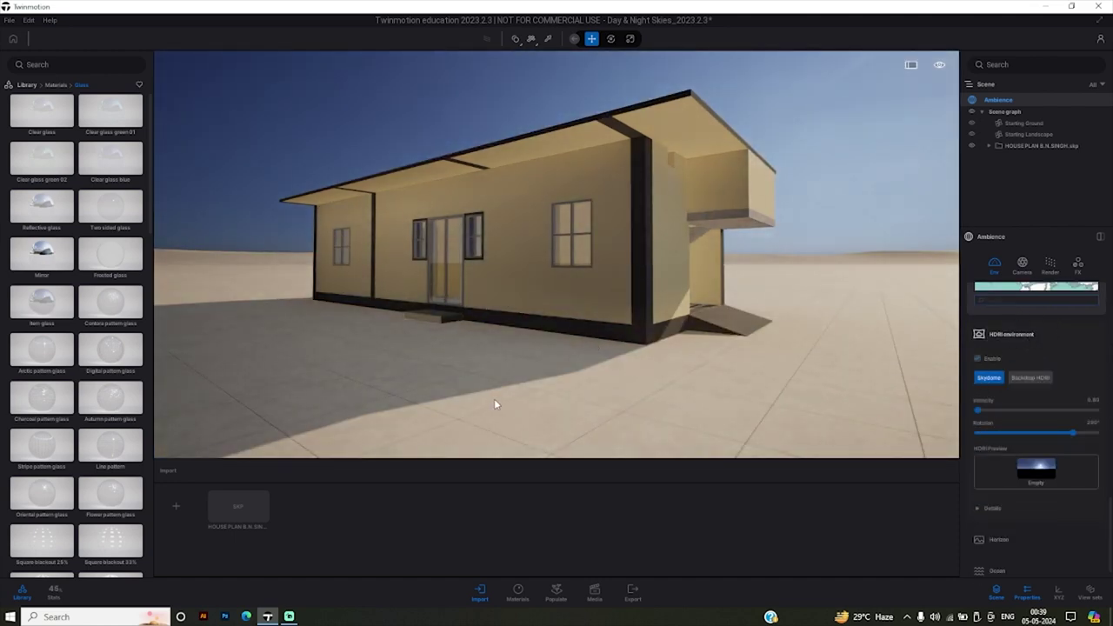
pyautogui.moveTo(493, 404); pyautogui.dragTo(609, 382, button='right')
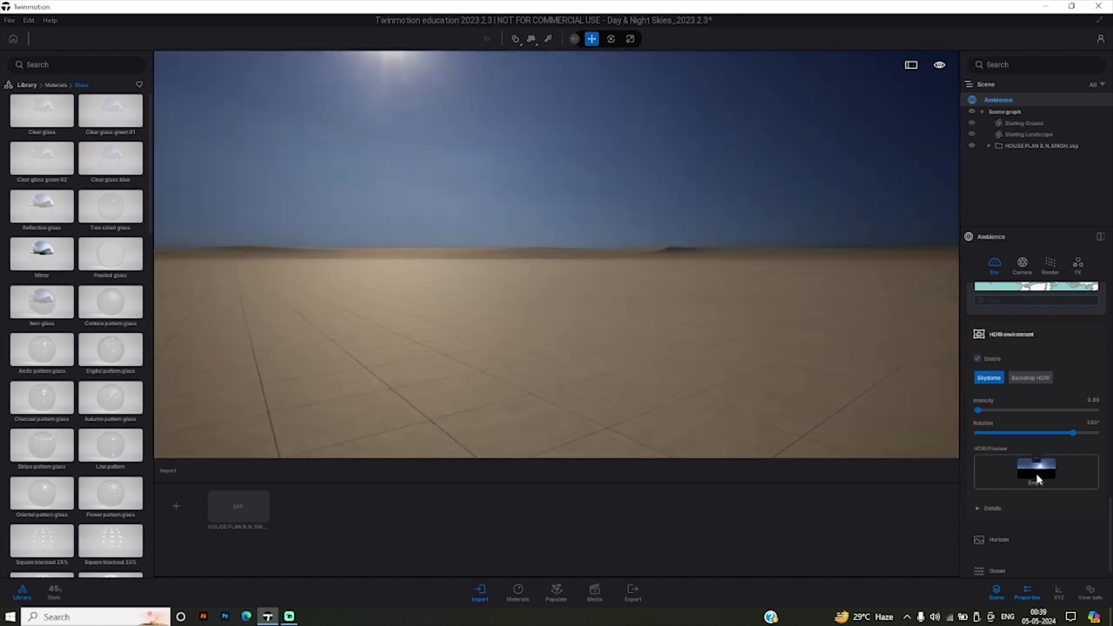
pyautogui.click(976, 509)
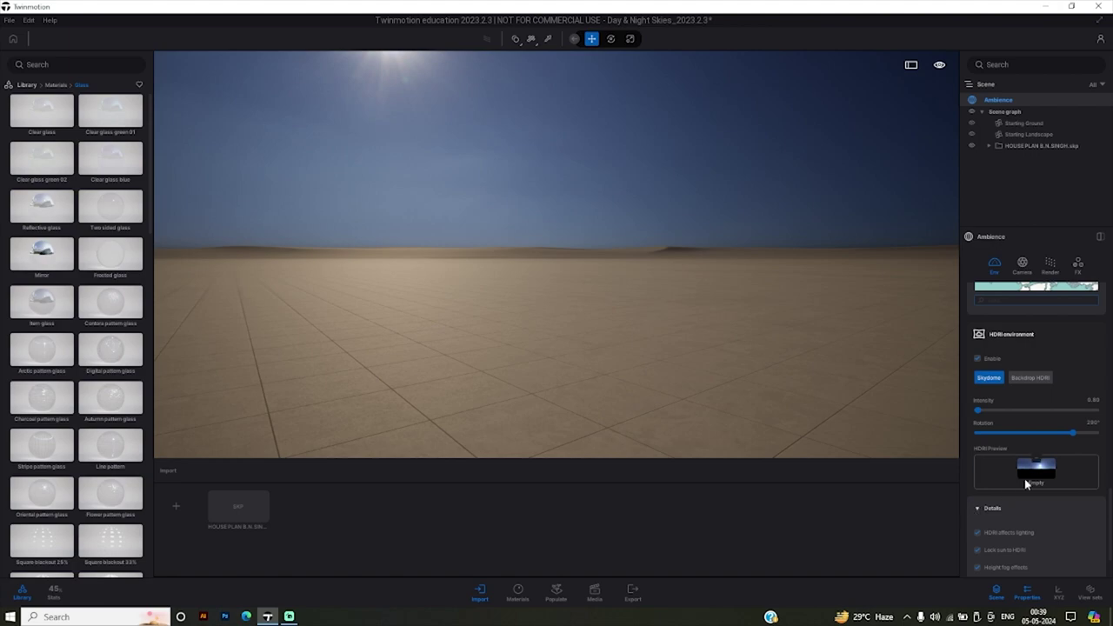
pyautogui.scroll(1, 1036, 478)
pyautogui.click(1032, 406)
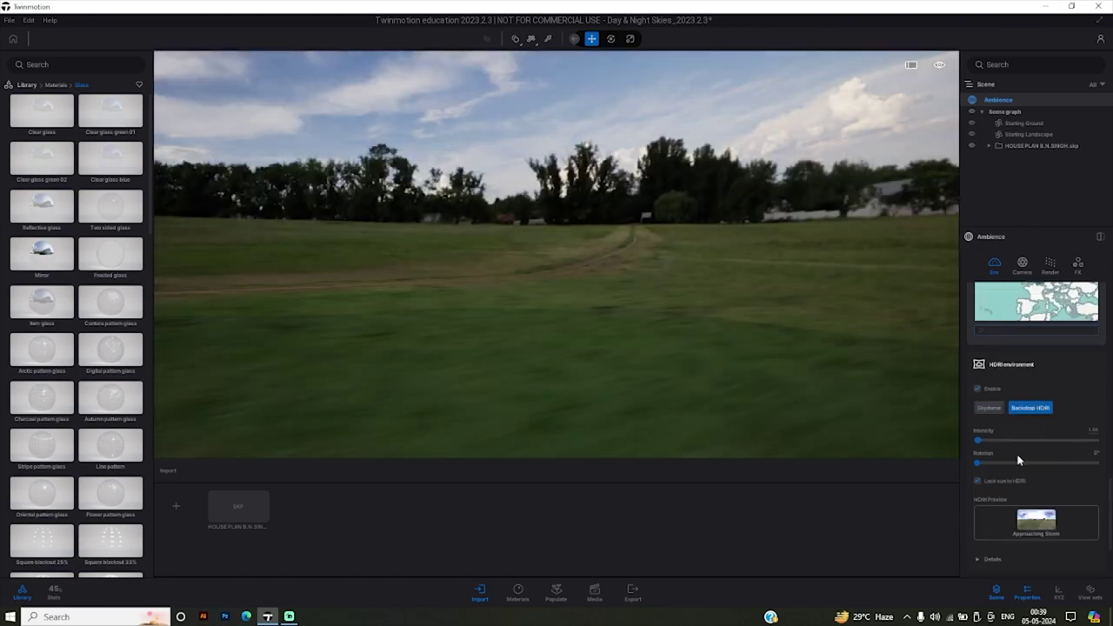
# Orbit around the house, nudging it up off the ground, to face the front window wall.
pyautogui.moveTo(498, 307)
pyautogui.mouseDown(button='right')
pyautogui.moveTo(391, 304)
pyautogui.moveTo(557, 260)
pyautogui.mouseUp(button='right')
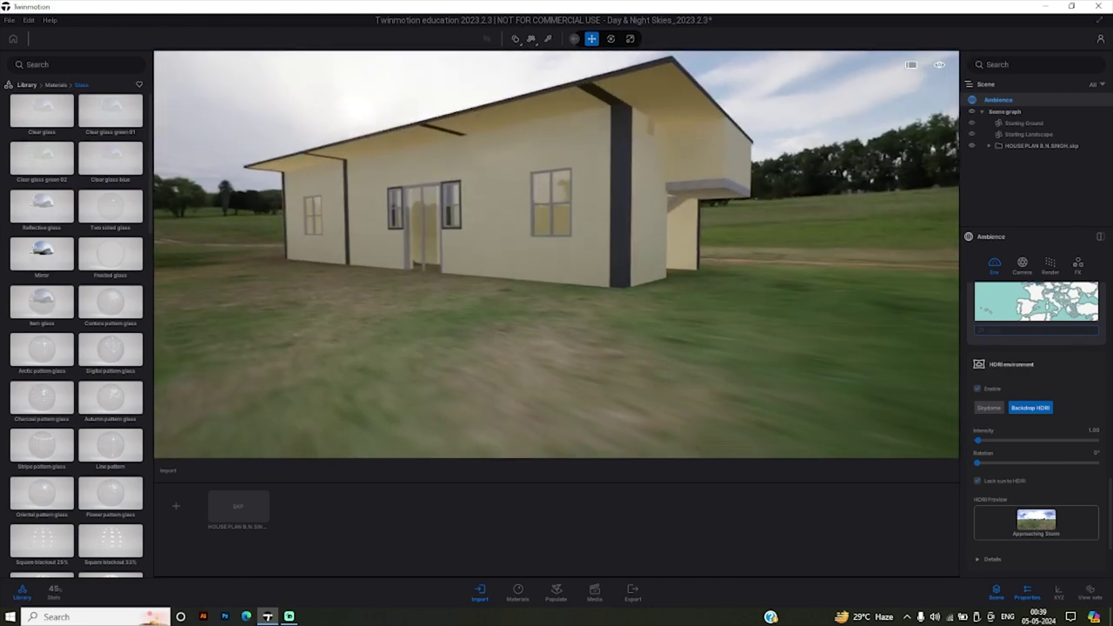
pyautogui.moveTo(557, 260); pyautogui.dragTo(453, 217, button='right')
pyautogui.moveTo(633, 250)
pyautogui.mouseDown(button='right')
pyautogui.moveTo(653, 229)
pyautogui.moveTo(738, 241)
pyautogui.mouseUp(button='right')
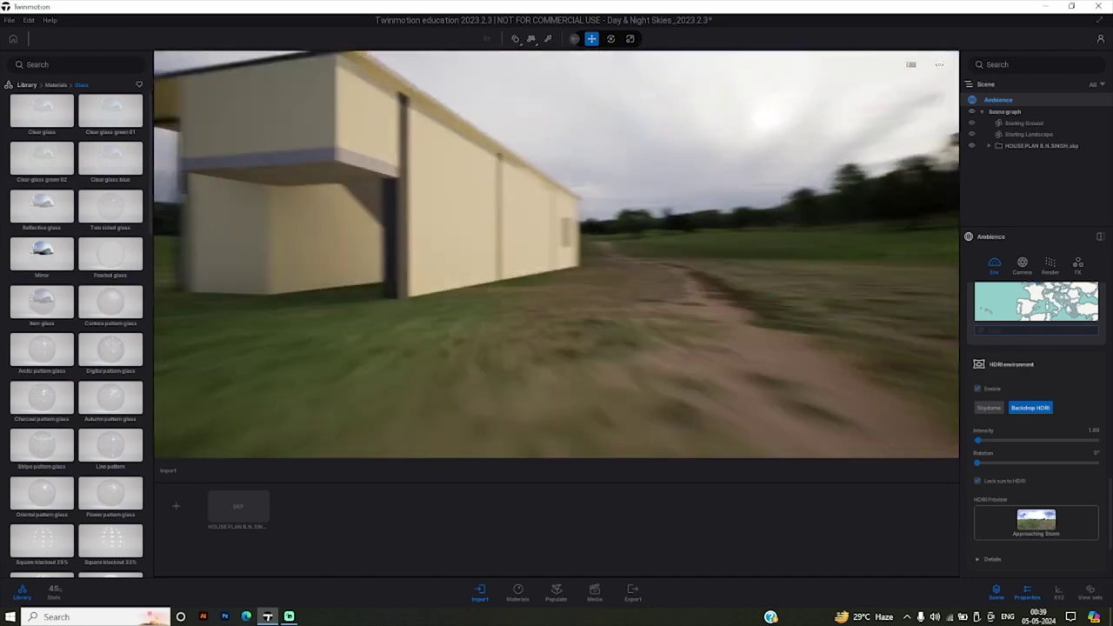
pyautogui.click(345, 227)
pyautogui.moveTo(345, 228); pyautogui.dragTo(366, 226)
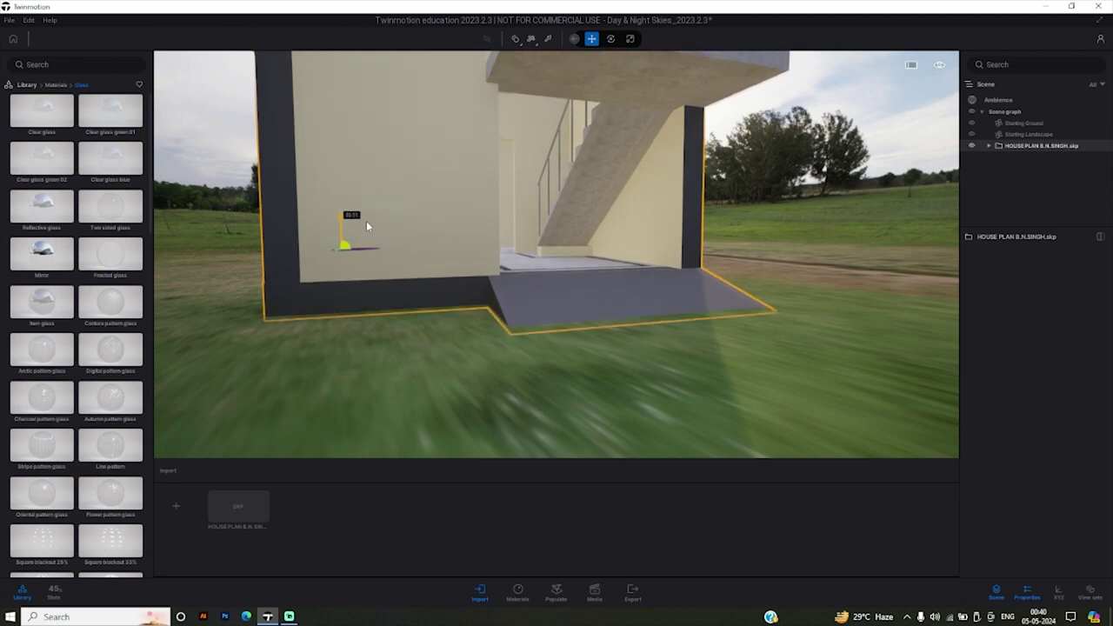
pyautogui.moveTo(361, 347); pyautogui.dragTo(609, 348)
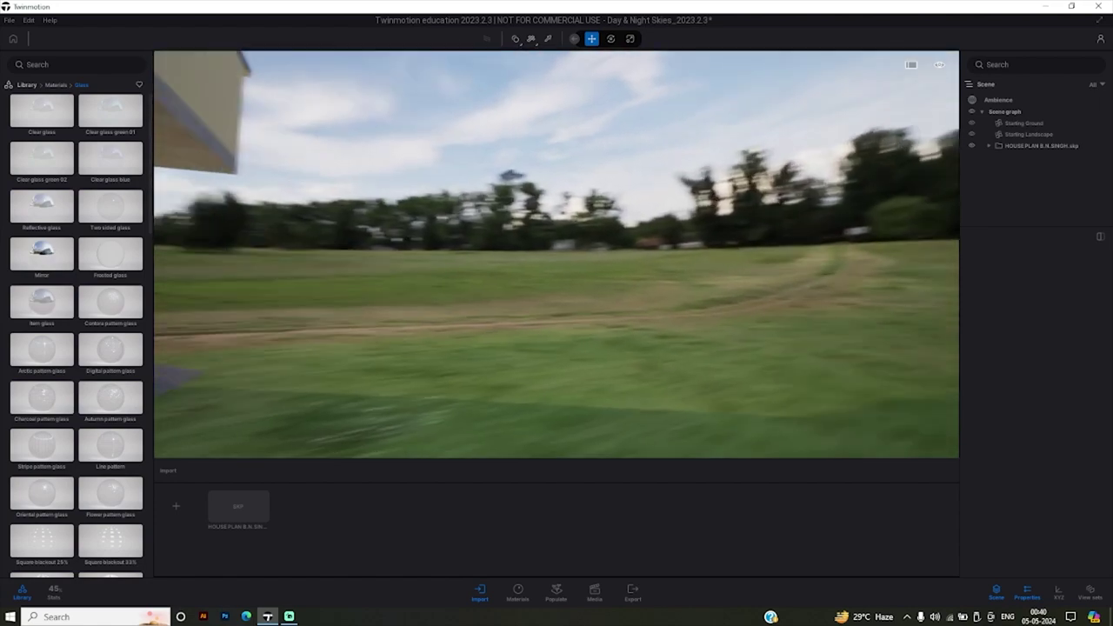
pyautogui.click(682, 289)
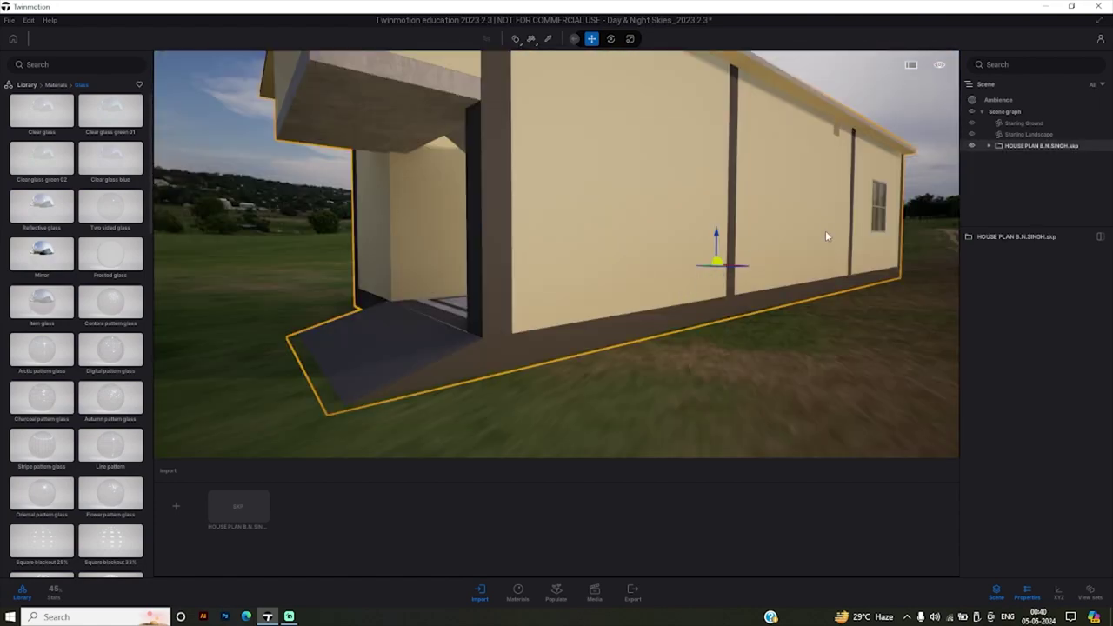
pyautogui.moveTo(826, 236); pyautogui.dragTo(829, 216)
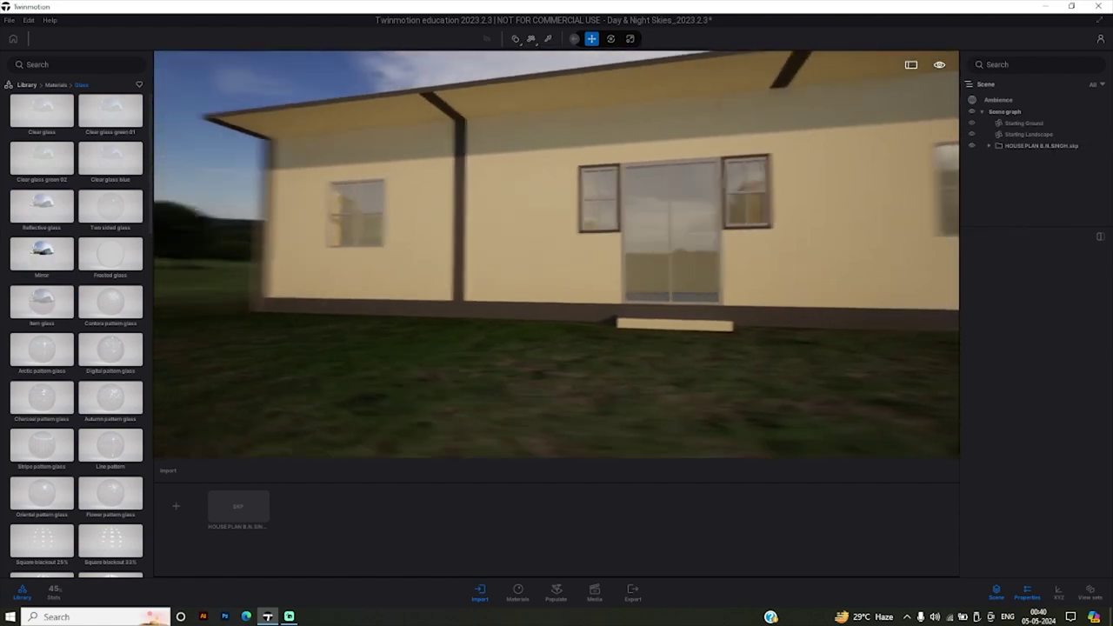
pyautogui.moveTo(620, 331); pyautogui.dragTo(496, 390)
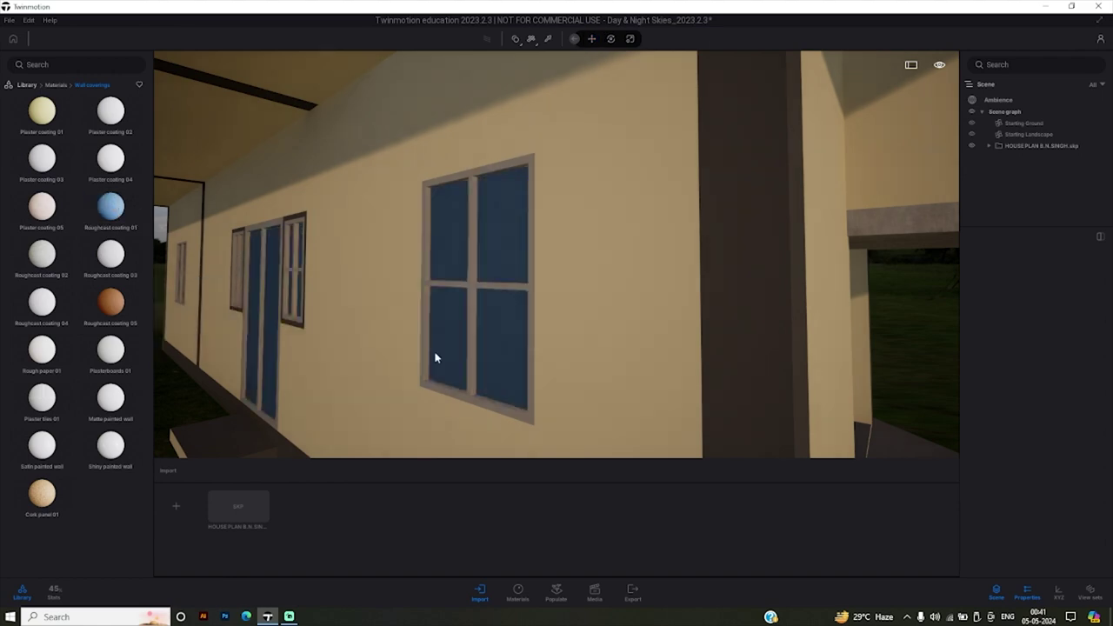
# Apply blue Roughcast coating 01 to the walls and white Roughcast coating 04 to the pillars and trim.
pyautogui.moveTo(118, 212); pyautogui.dragTo(392, 377)
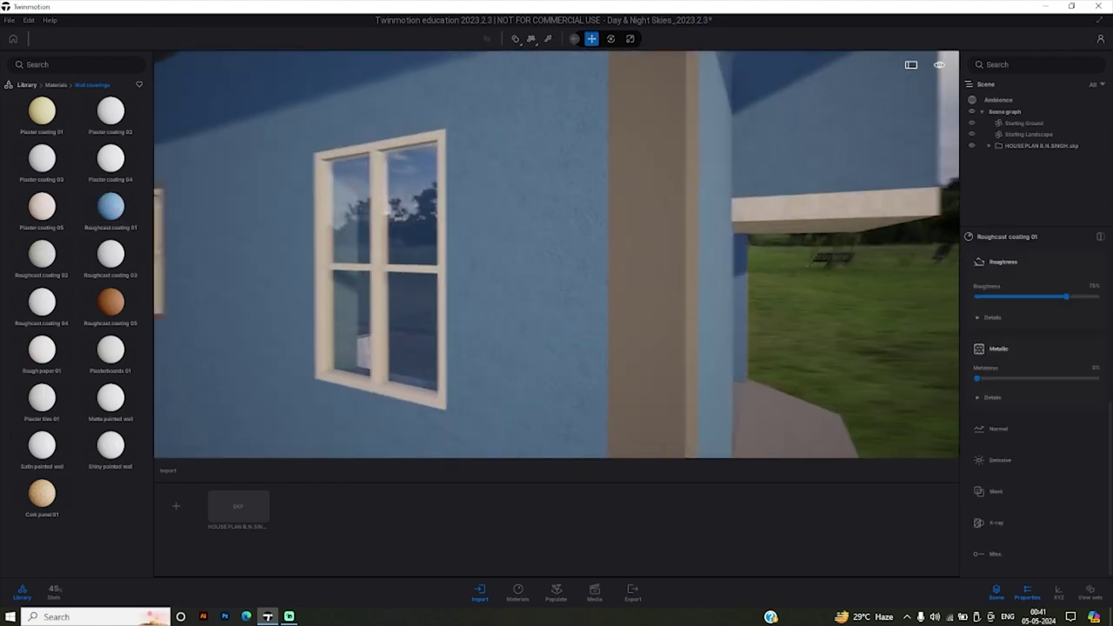
pyautogui.scroll(-10, 337, 344)
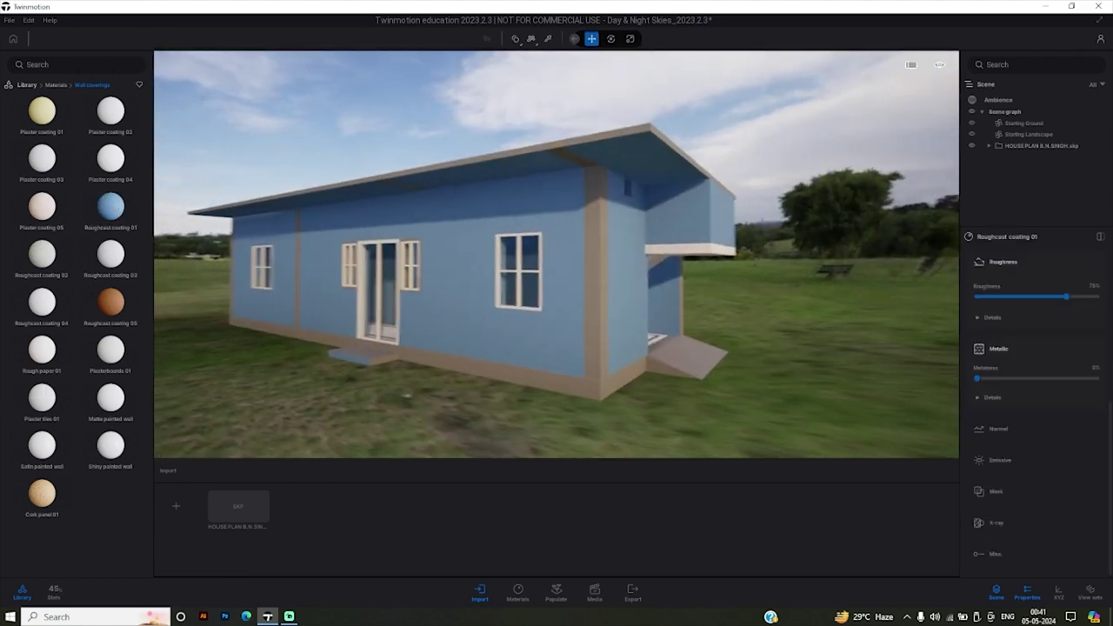
pyautogui.scroll(10, 489, 324)
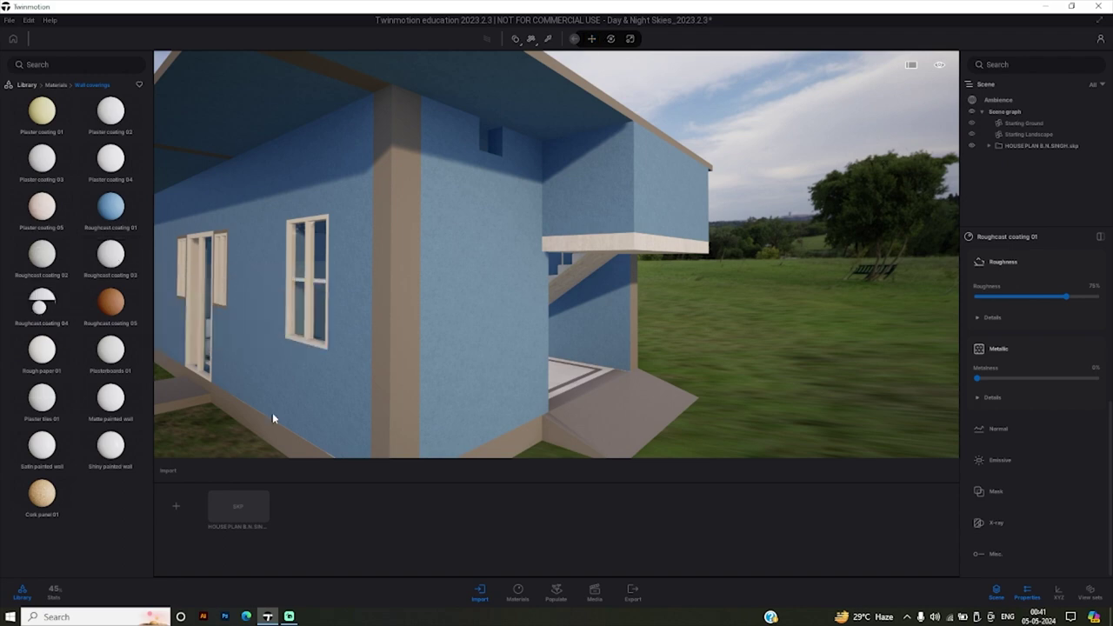
pyautogui.moveTo(41, 320); pyautogui.dragTo(403, 436)
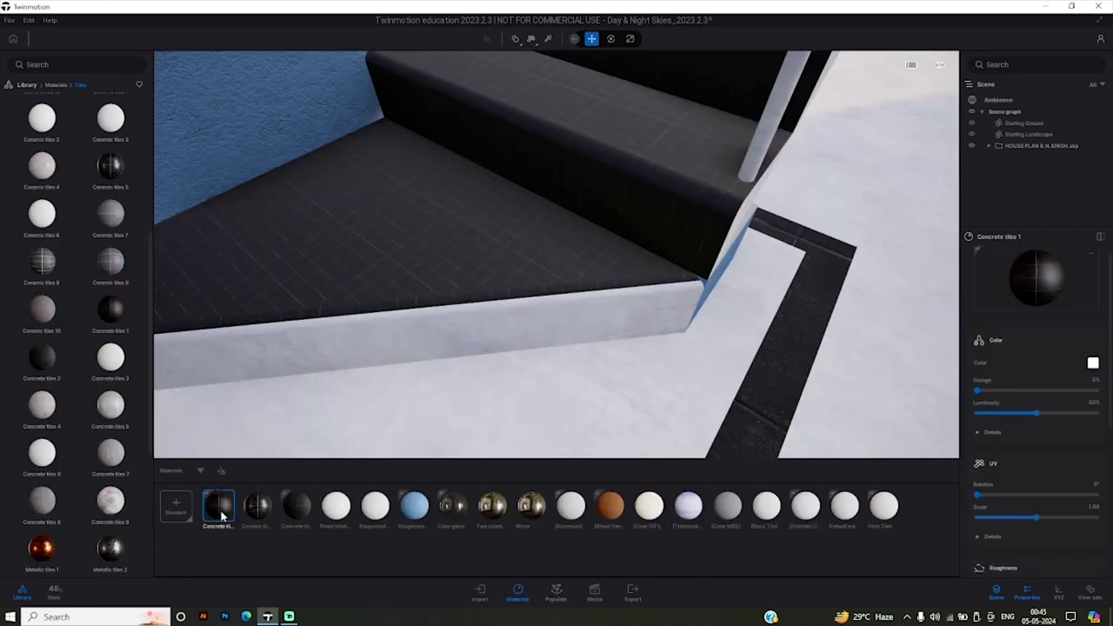
# Increase the UV Scale of Concrete tiles 1 in Color Details to enlarge the step tiles.
pyautogui.scroll(-1, 1000, 442)
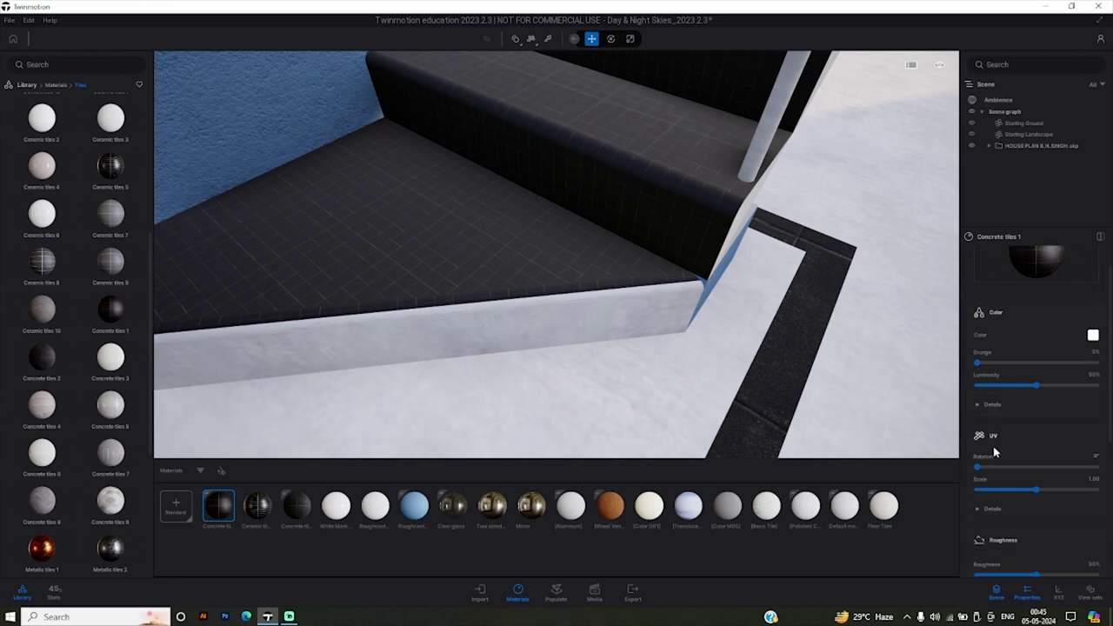
pyautogui.click(983, 406)
pyautogui.scroll(-2, 1010, 442)
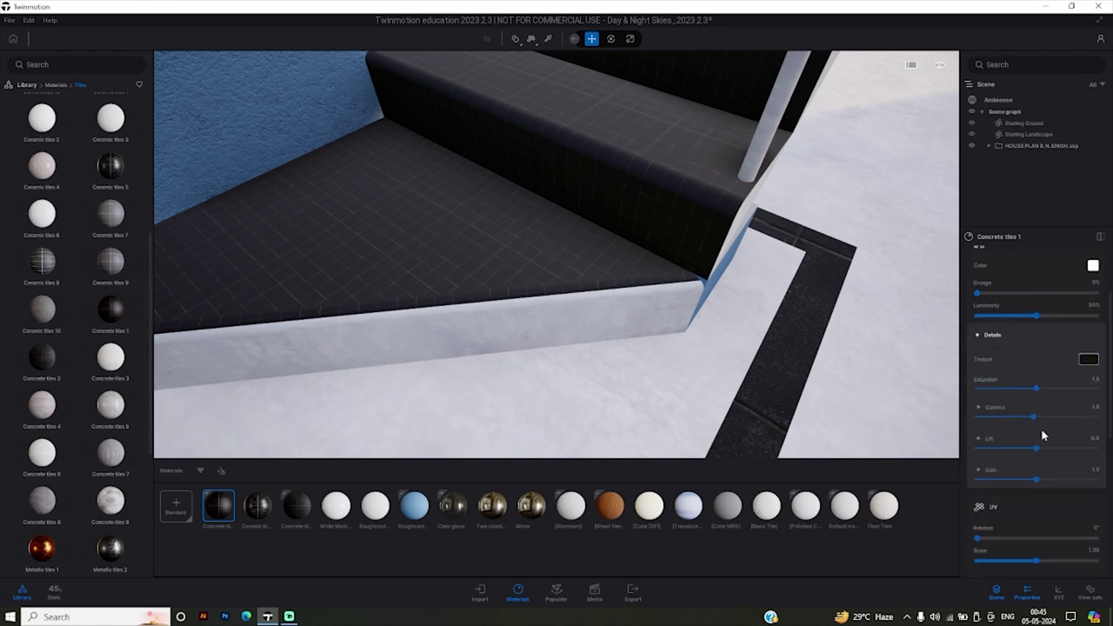
pyautogui.scroll(-3, 1042, 428)
pyautogui.scroll(-2, 1031, 415)
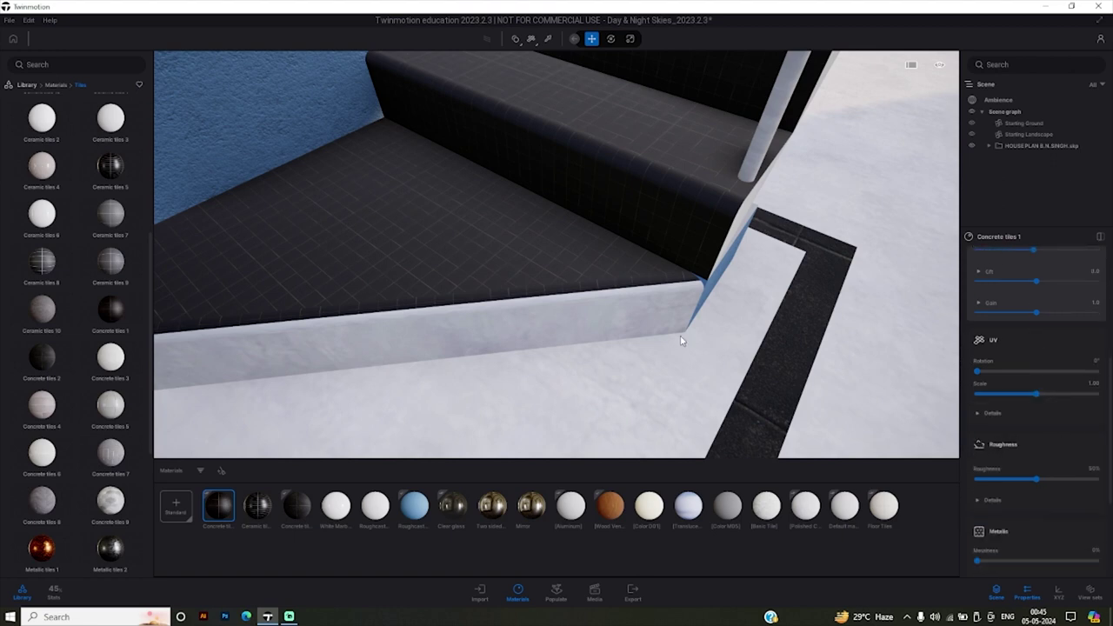
pyautogui.moveTo(1039, 394); pyautogui.dragTo(1047, 394)
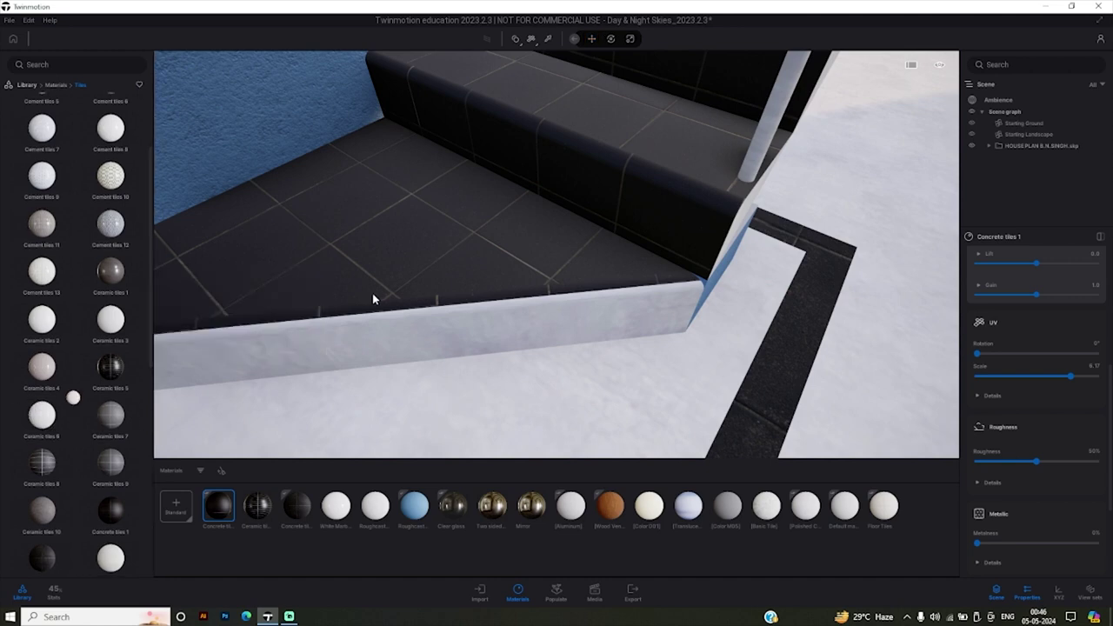
# Apply Ceramic tiles 6 to the interior staircase and view the tiled landing.
pyautogui.moveTo(46, 426); pyautogui.dragTo(388, 292)
pyautogui.moveTo(489, 328)
pyautogui.mouseDown(button='right')
pyautogui.moveTo(539, 331)
pyautogui.moveTo(521, 287)
pyautogui.mouseUp(button='right')
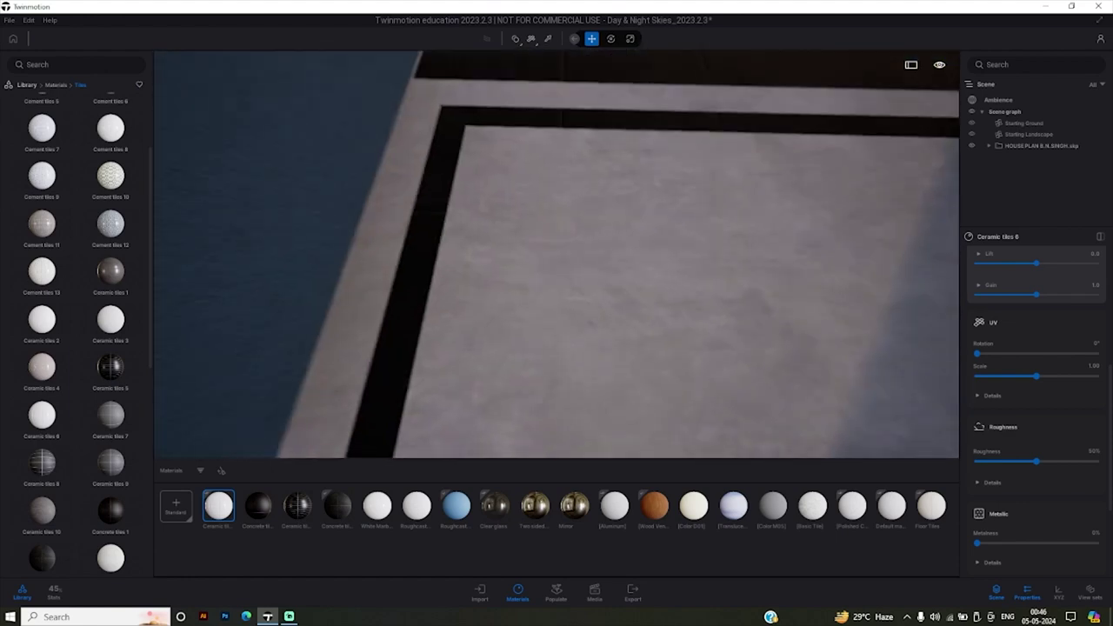
pyautogui.moveTo(521, 287)
pyautogui.mouseDown(button='right')
pyautogui.moveTo(522, 261)
pyautogui.moveTo(522, 287)
pyautogui.mouseUp(button='right')
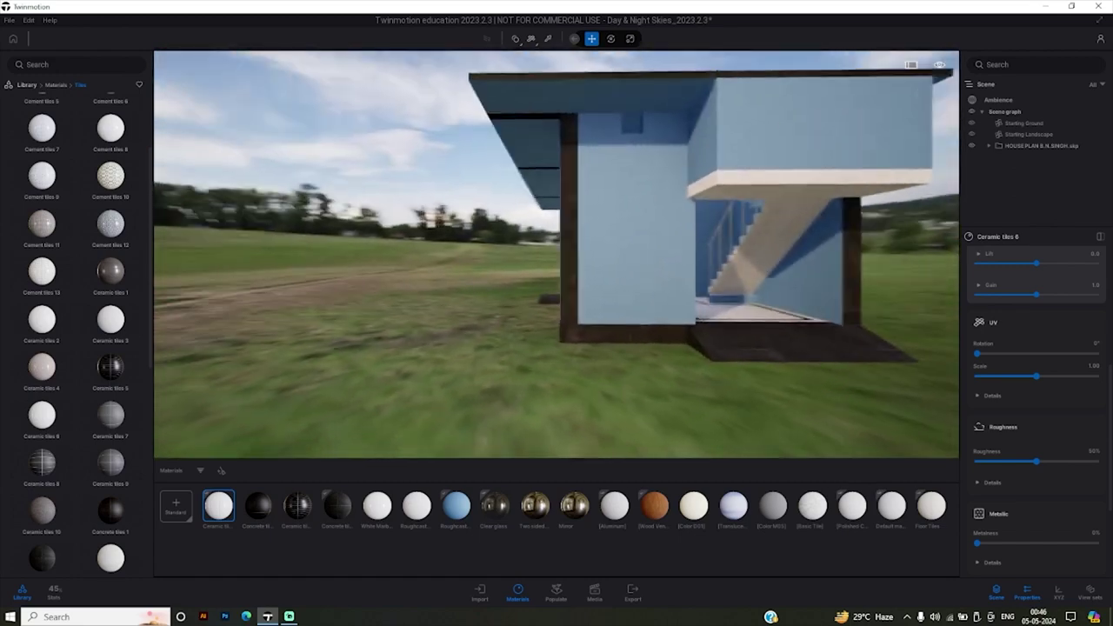
# Orbit to the porch end and move into the blue entrance corridor.
pyautogui.moveTo(522, 287); pyautogui.dragTo(644, 330, button='right')
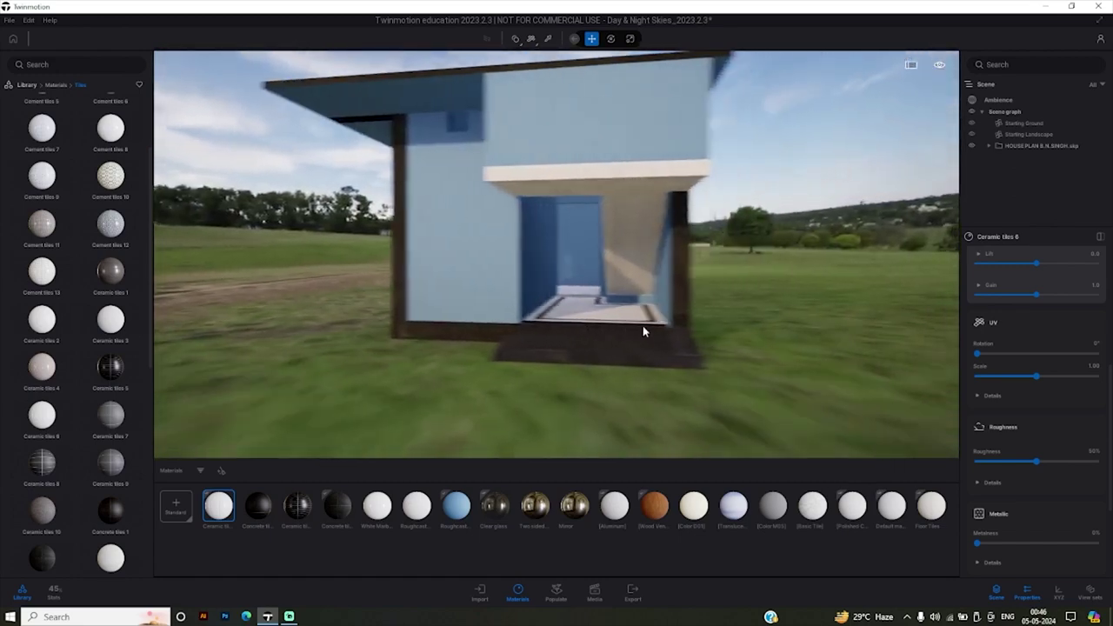
pyautogui.moveTo(643, 325)
pyautogui.mouseDown()
pyautogui.moveTo(460, 261)
pyautogui.moveTo(598, 351)
pyautogui.moveTo(552, 288)
pyautogui.moveTo(5, 124)
pyautogui.mouseUp()
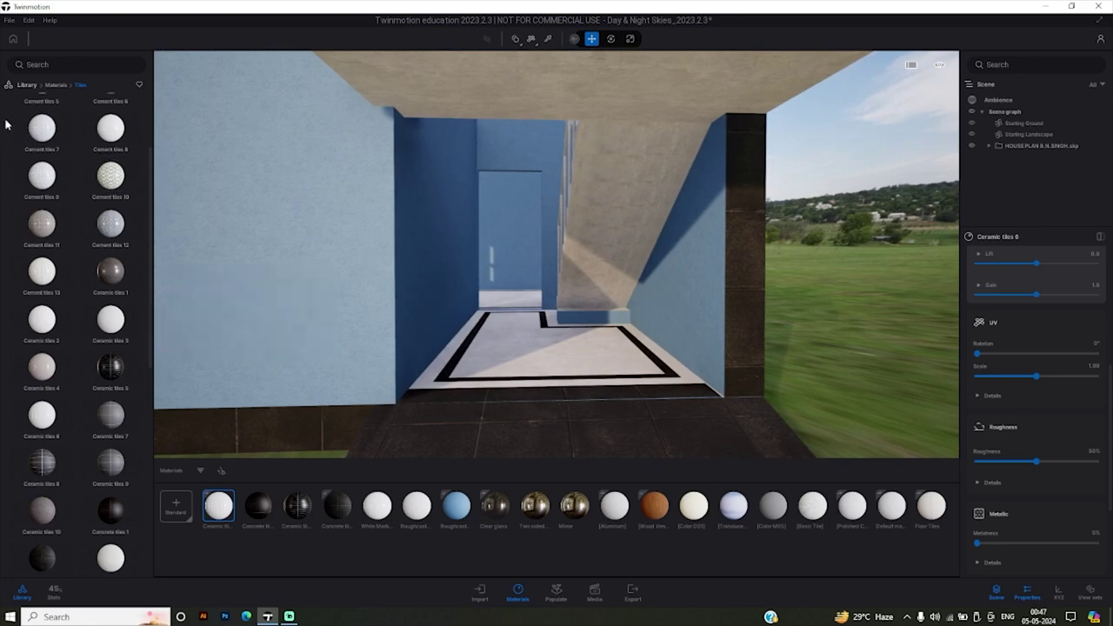
# Place a Double Rotating 05 door from Library > Objects > Rotating doors into the scene.
pyautogui.click(27, 85)
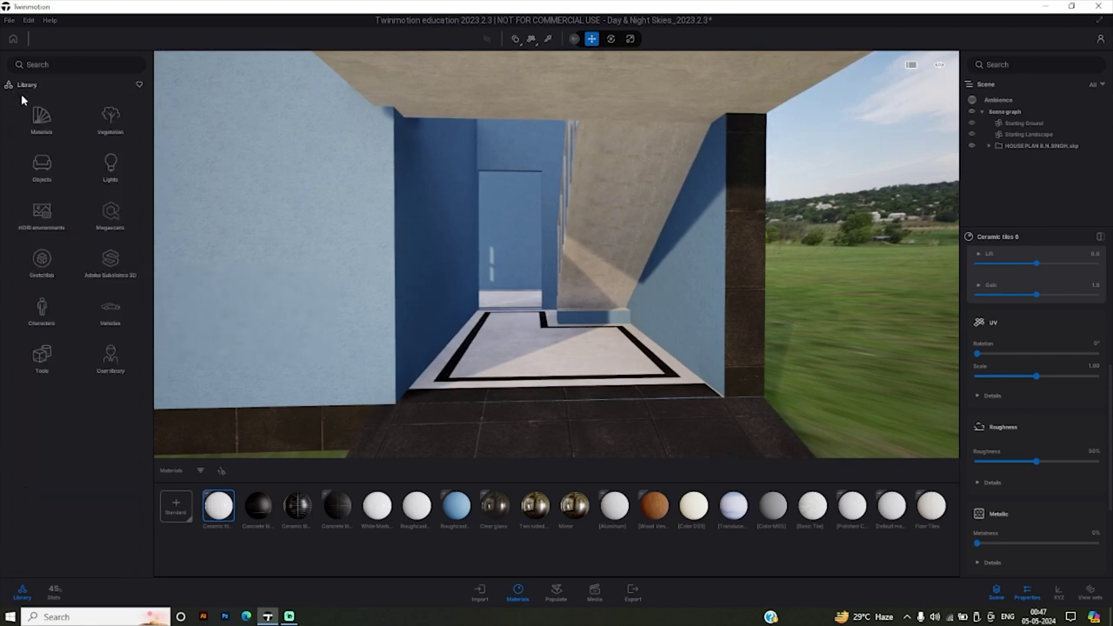
pyautogui.click(40, 169)
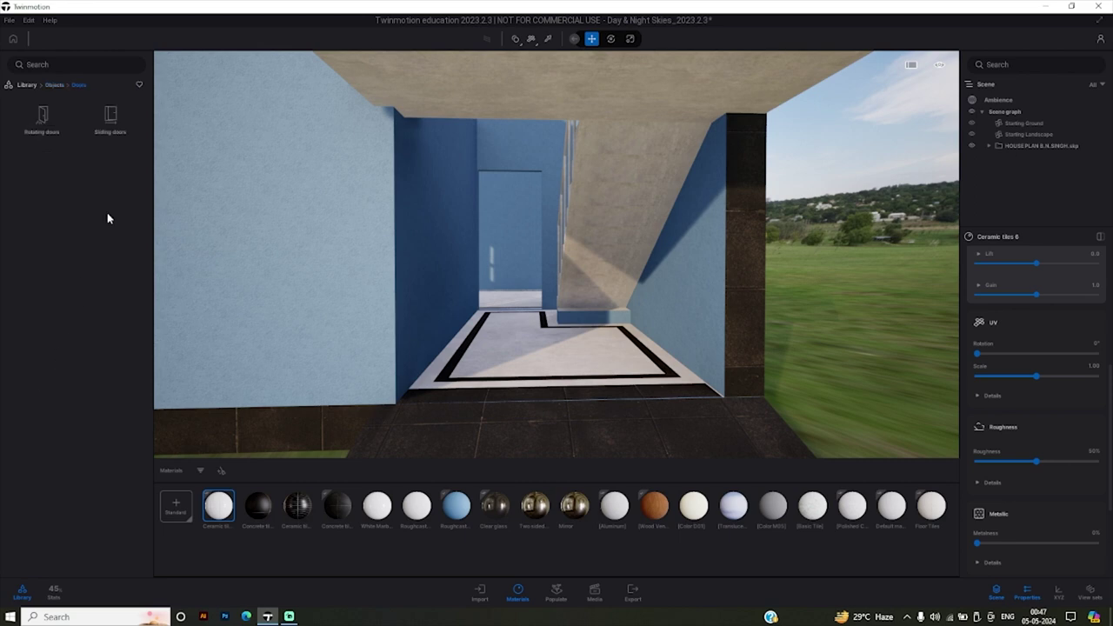
pyautogui.click(42, 117)
pyautogui.moveTo(109, 213); pyautogui.dragTo(620, 391)
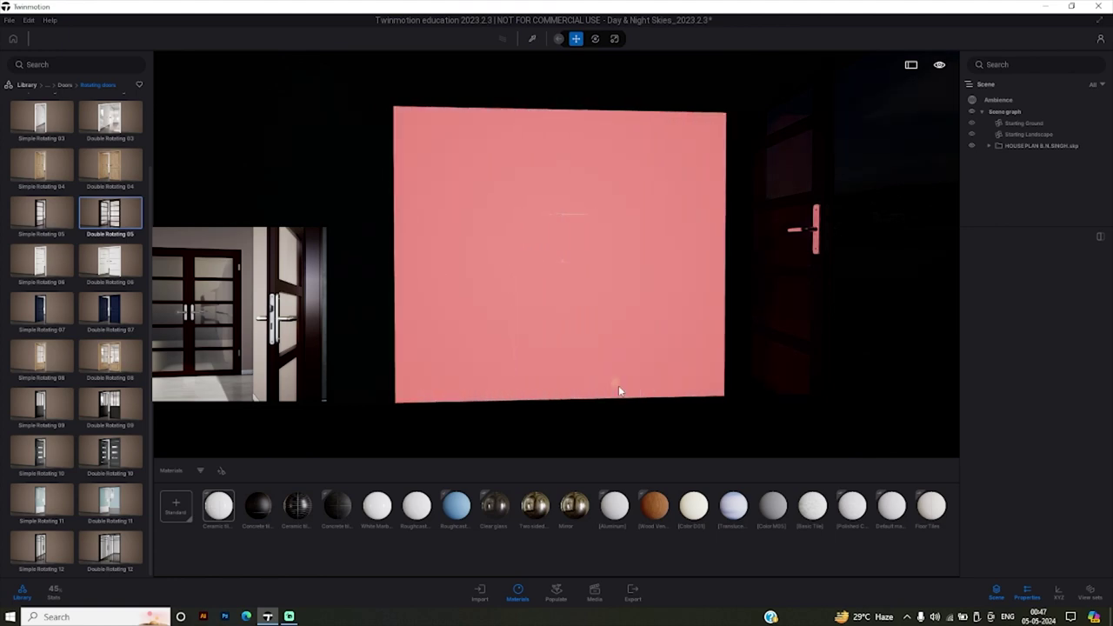
# Slide the Double Rotating 05 door into the doorway, then delete it.
pyautogui.scroll(-5, 549, 399)
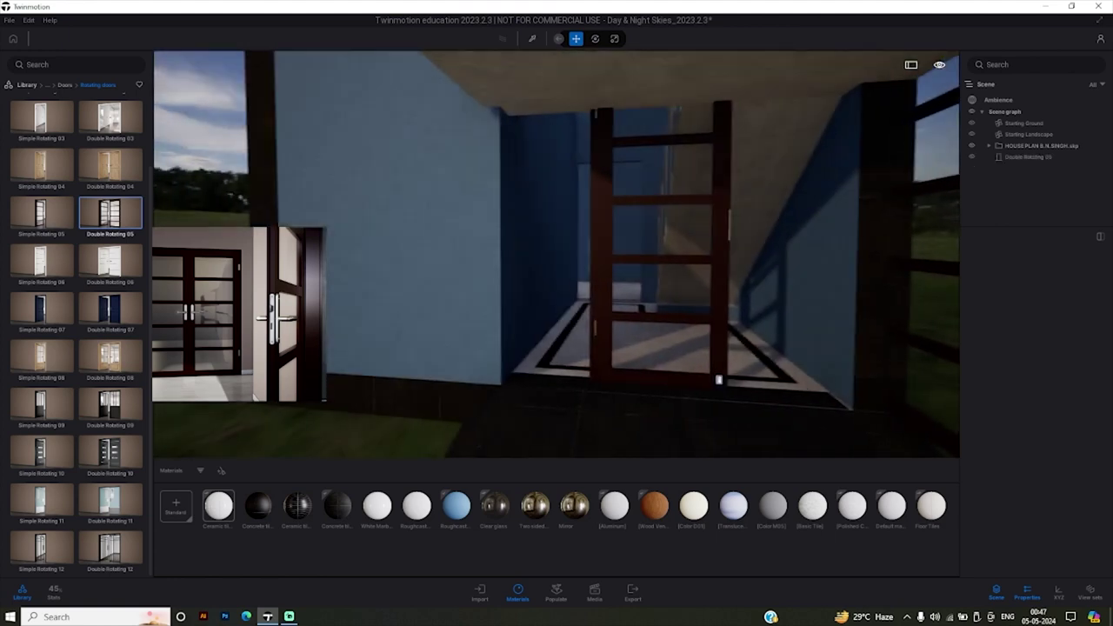
pyautogui.moveTo(718, 380)
pyautogui.mouseDown()
pyautogui.moveTo(529, 231)
pyautogui.moveTo(391, 244)
pyautogui.moveTo(594, 259)
pyautogui.mouseUp()
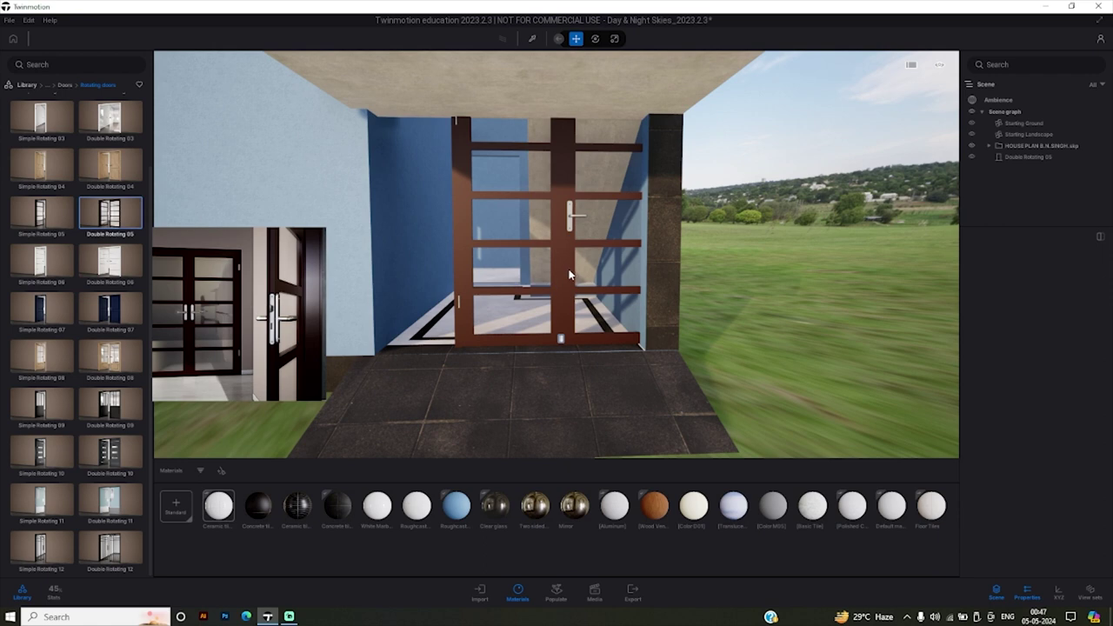
pyautogui.scroll(-5, 569, 275)
pyautogui.click(485, 317)
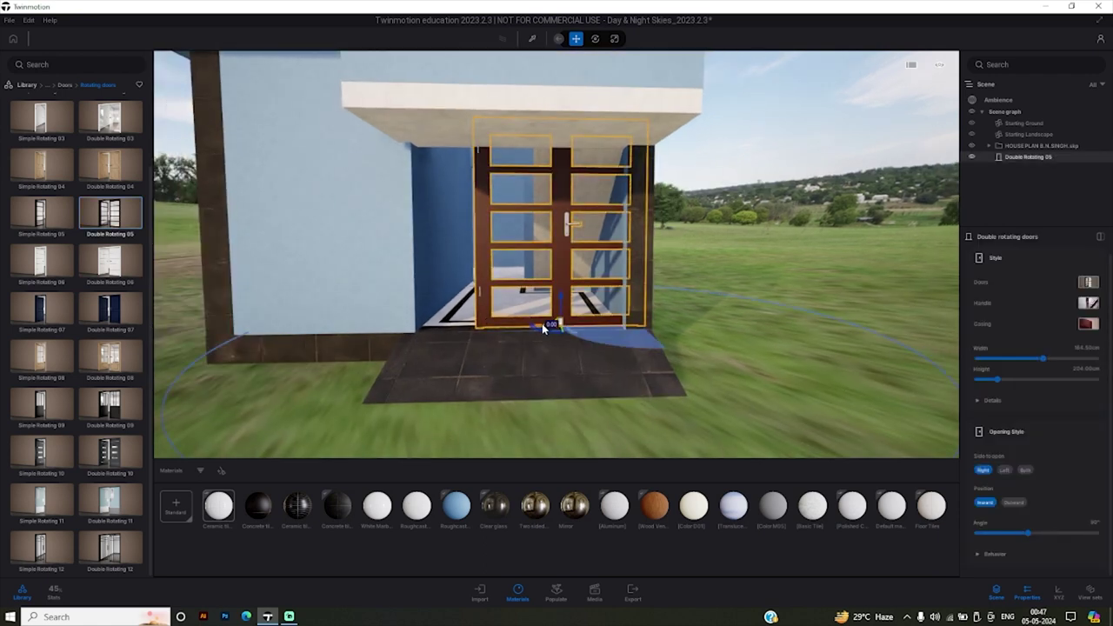
pyautogui.moveTo(542, 323); pyautogui.dragTo(502, 326)
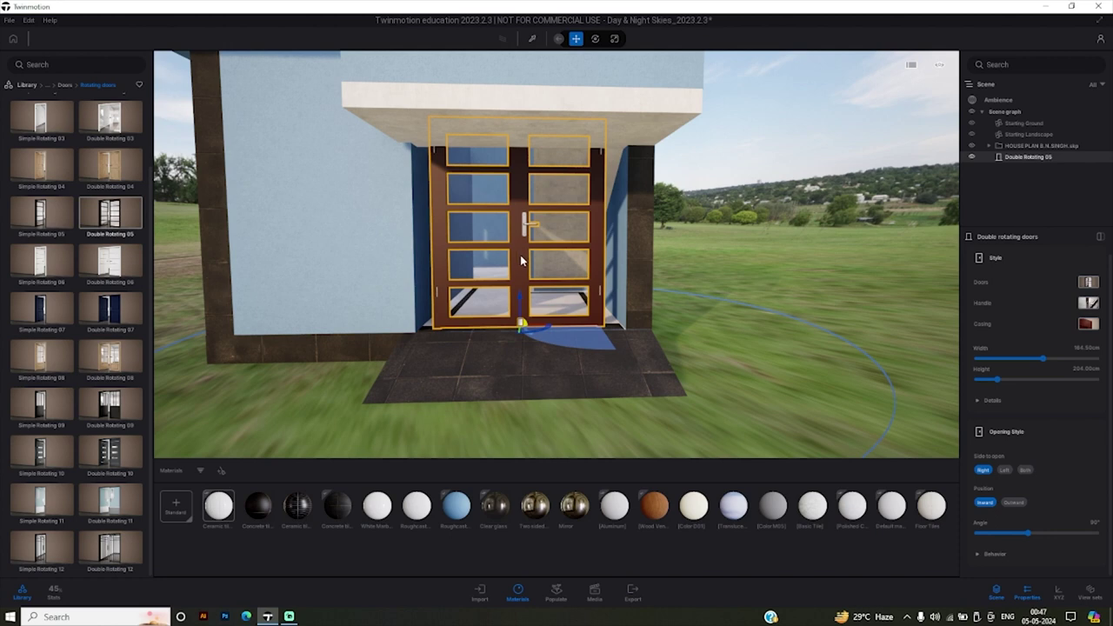
pyautogui.press('Escape')
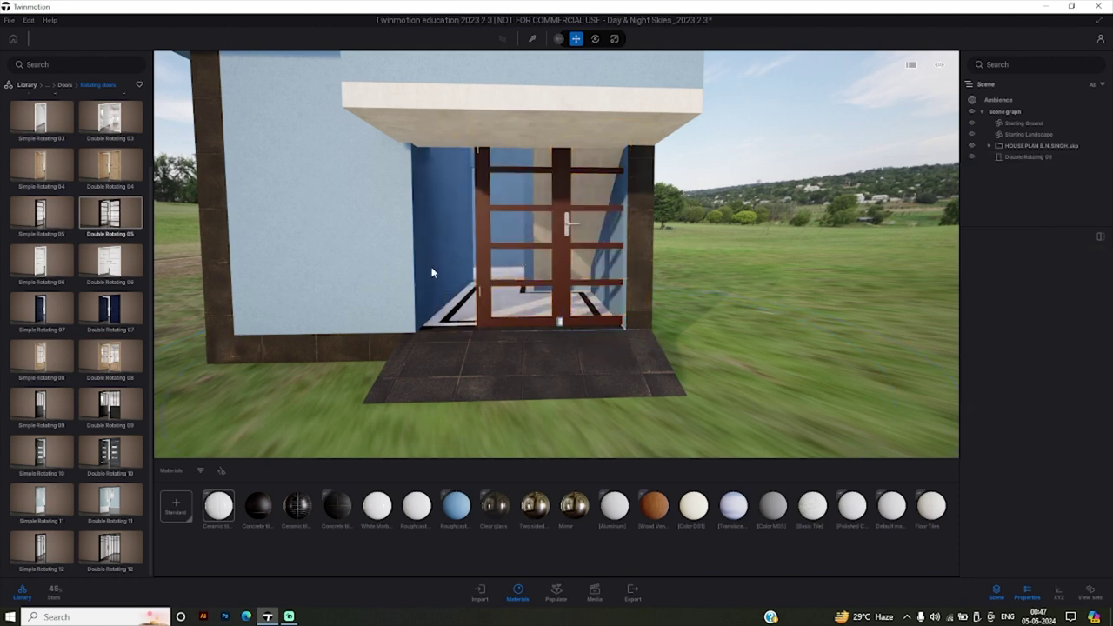
pyautogui.press('Delete')
pyautogui.moveTo(110, 262)
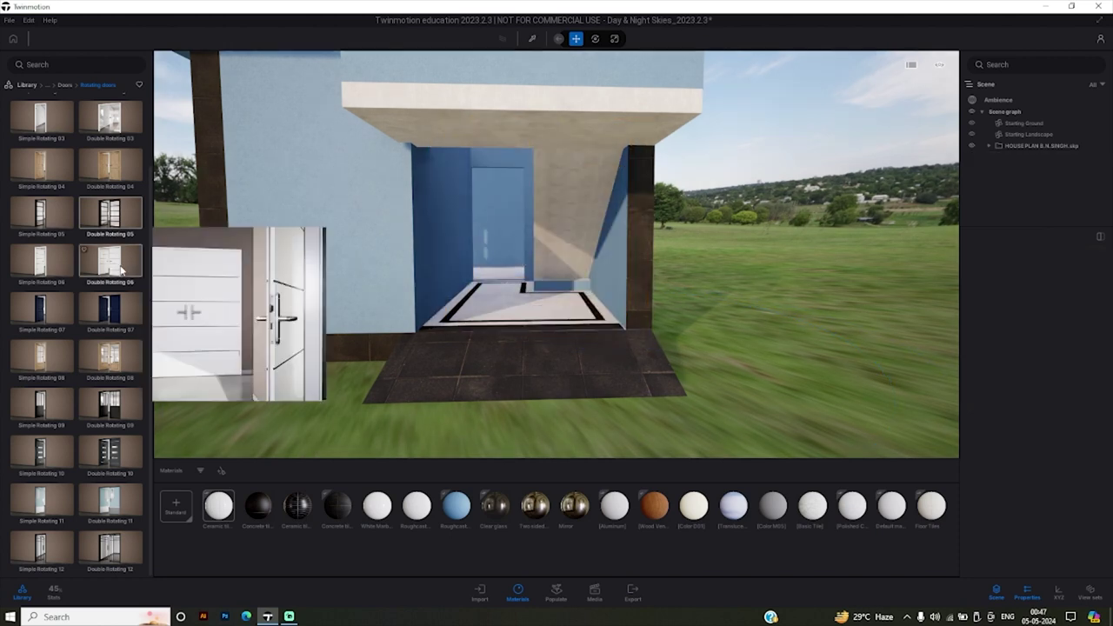
# Place the Double Rotating 06 door in the porch doorway and fly around to view it head-on.
pyautogui.moveTo(522, 298); pyautogui.dragTo(524, 328)
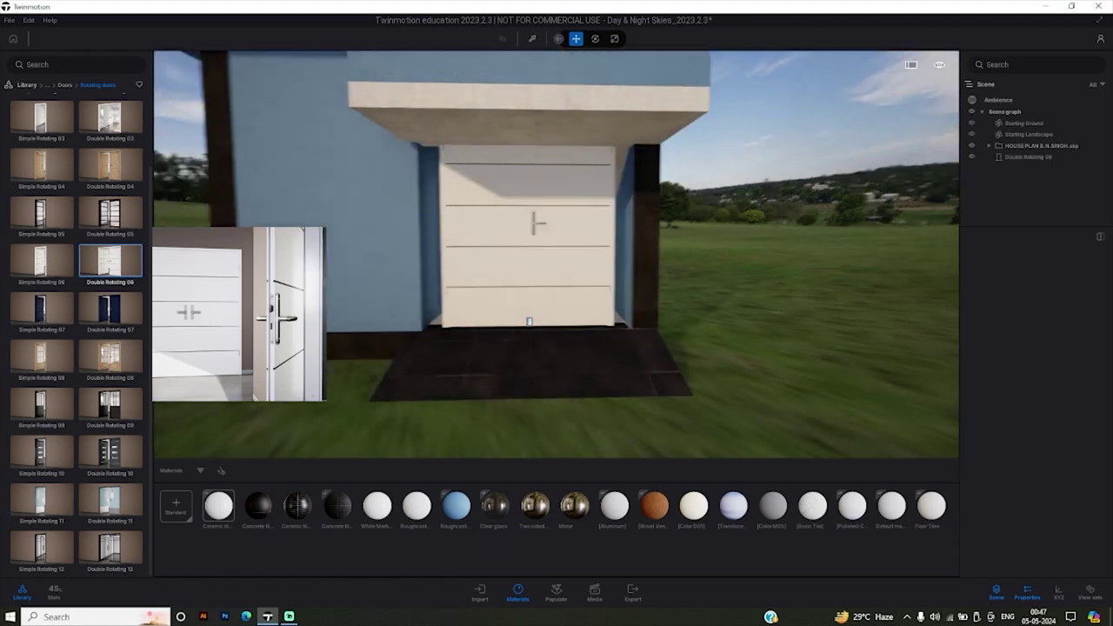
pyautogui.moveTo(746, 289); pyautogui.dragTo(588, 295)
pyautogui.press('Left')
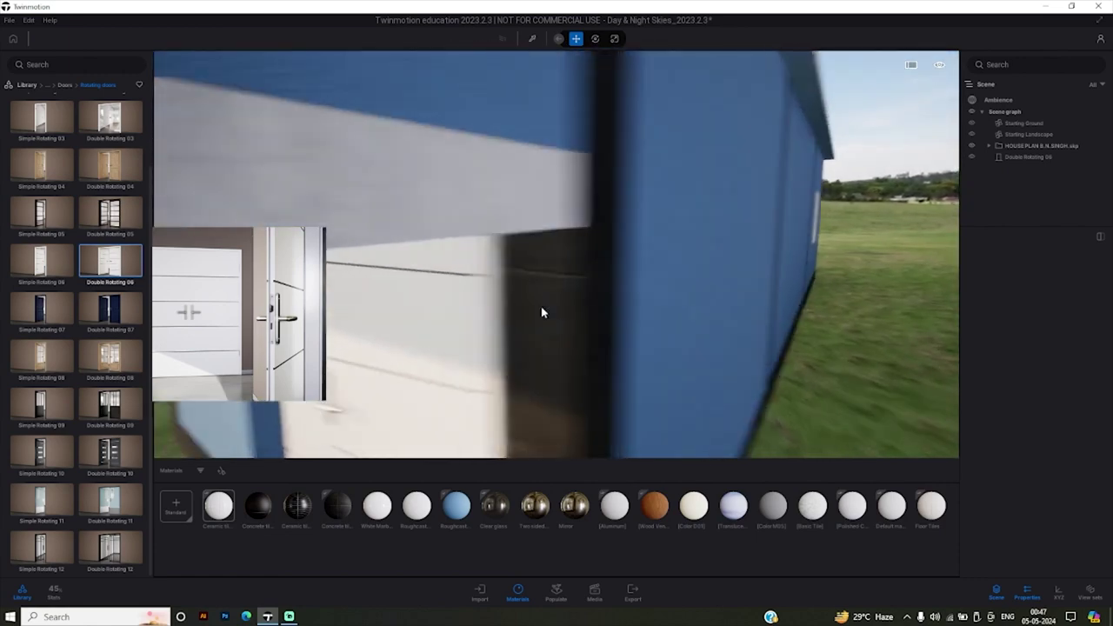
pyautogui.press('Up')
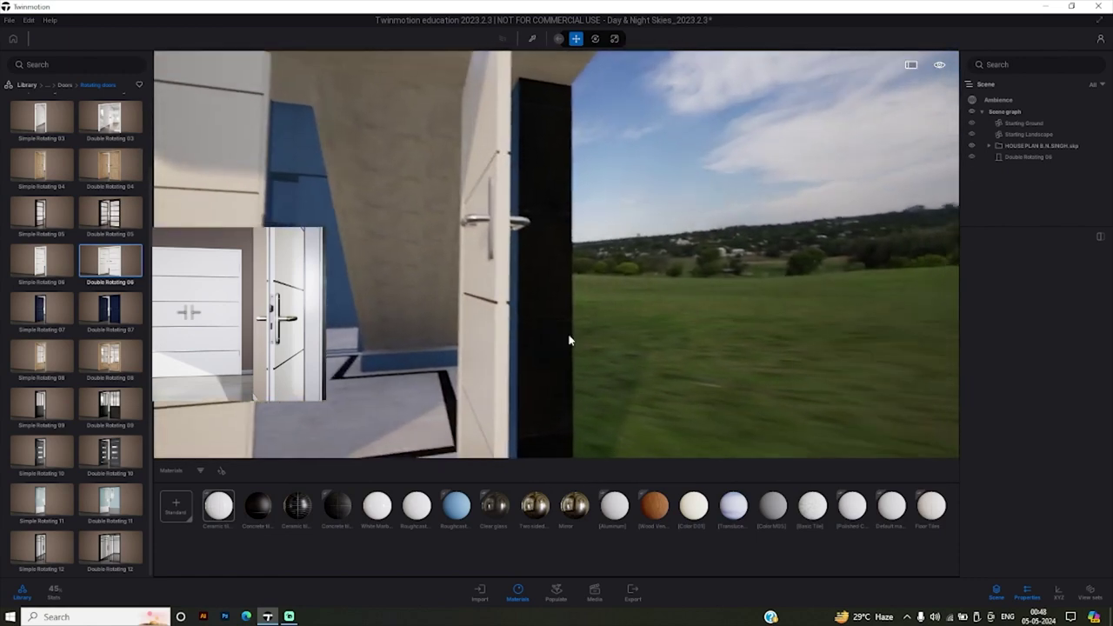
pyautogui.moveTo(569, 340); pyautogui.dragTo(604, 257)
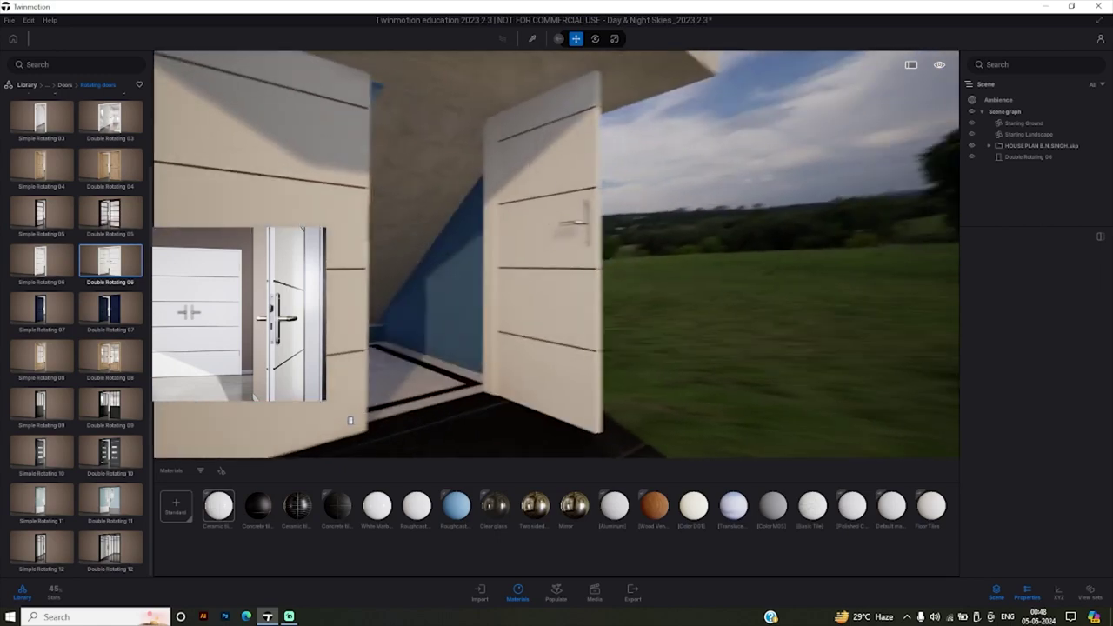
pyautogui.press('Down')
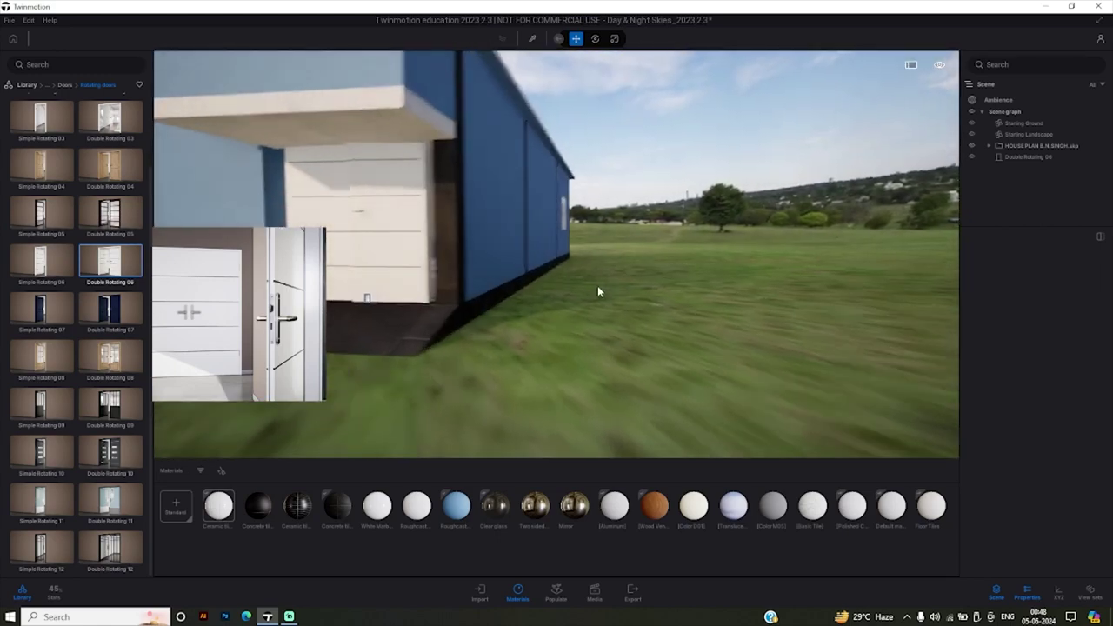
pyautogui.moveTo(559, 296)
pyautogui.mouseDown()
pyautogui.moveTo(639, 259)
pyautogui.moveTo(474, 148)
pyautogui.mouseUp()
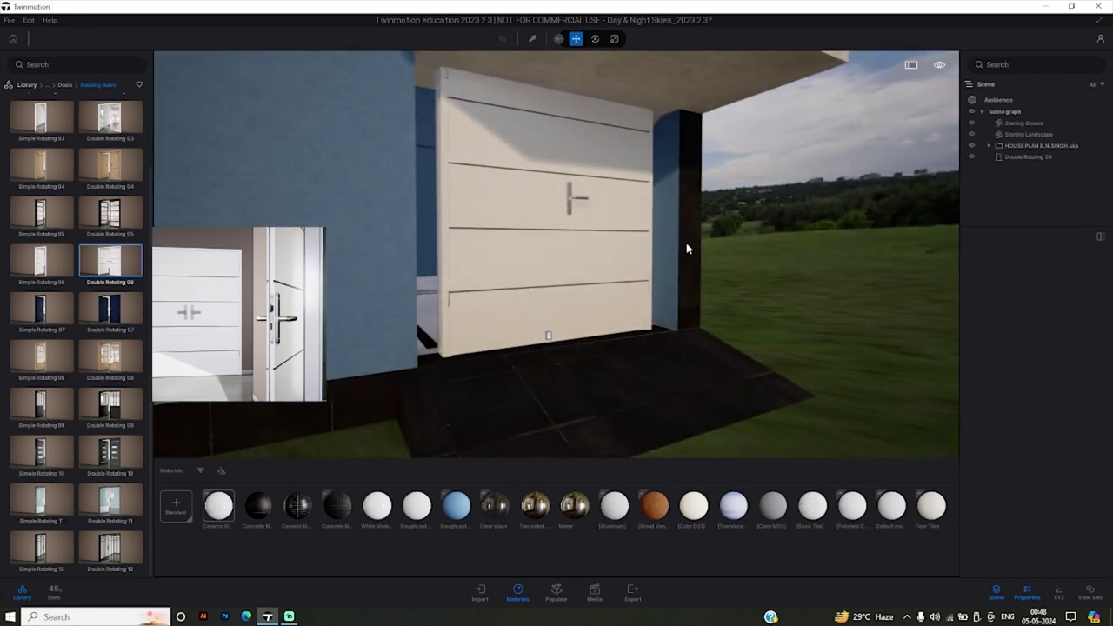
pyautogui.moveTo(686, 248); pyautogui.dragTo(539, 244)
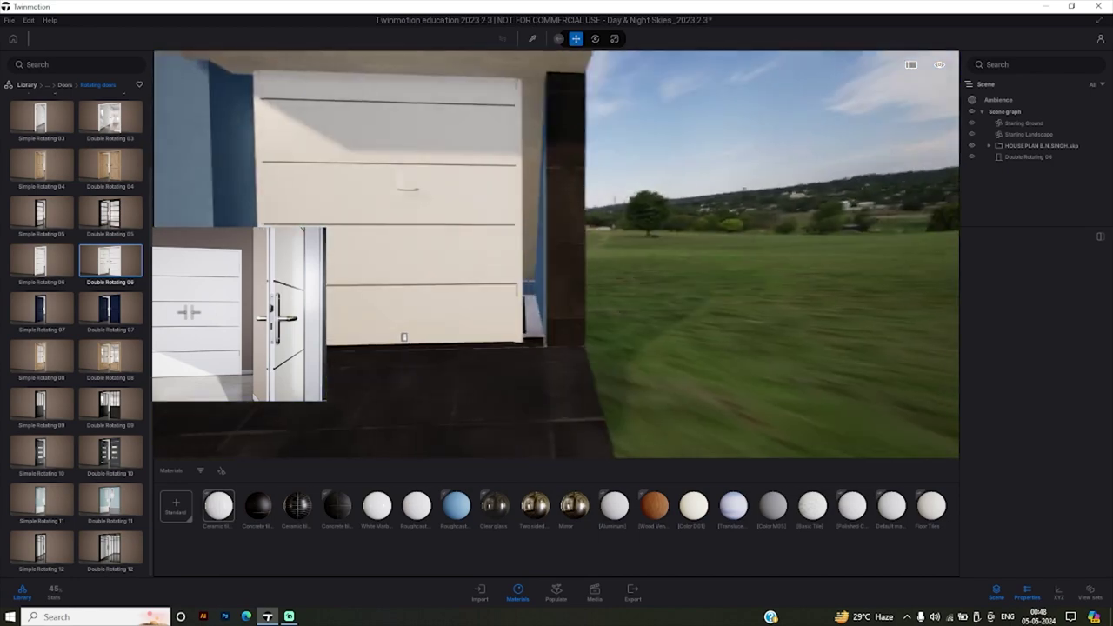
pyautogui.moveTo(403, 336)
pyautogui.mouseDown()
pyautogui.moveTo(556, 326)
pyautogui.moveTo(521, 338)
pyautogui.moveTo(501, 308)
pyautogui.mouseUp()
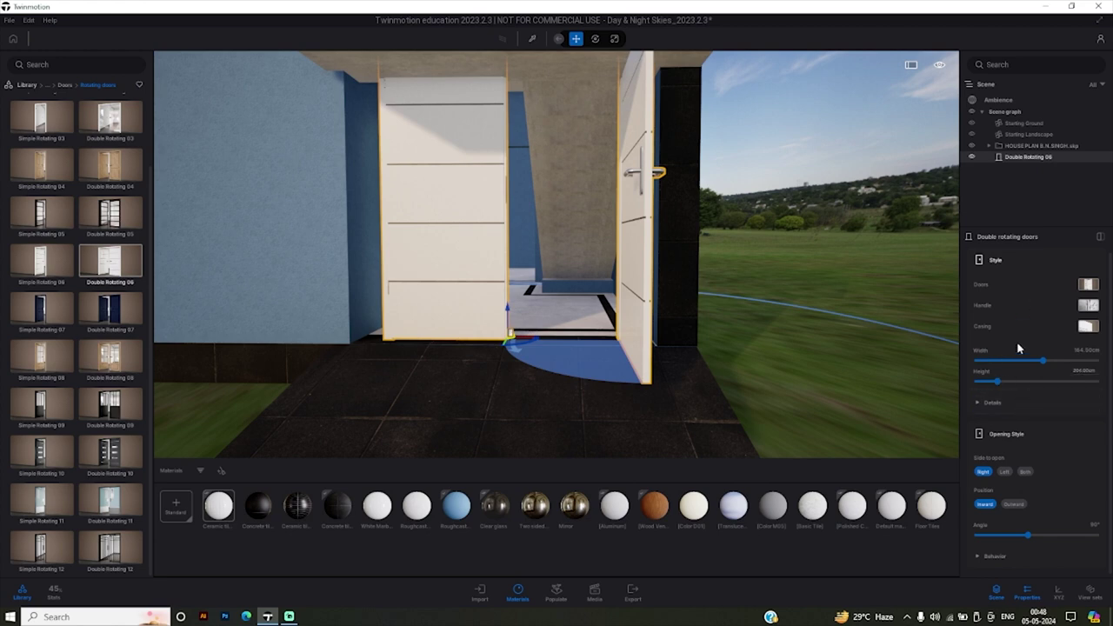
# Set the door Height slider to 180 cm and the Width slider to 200 cm.
pyautogui.scroll(-5, 548, 272)
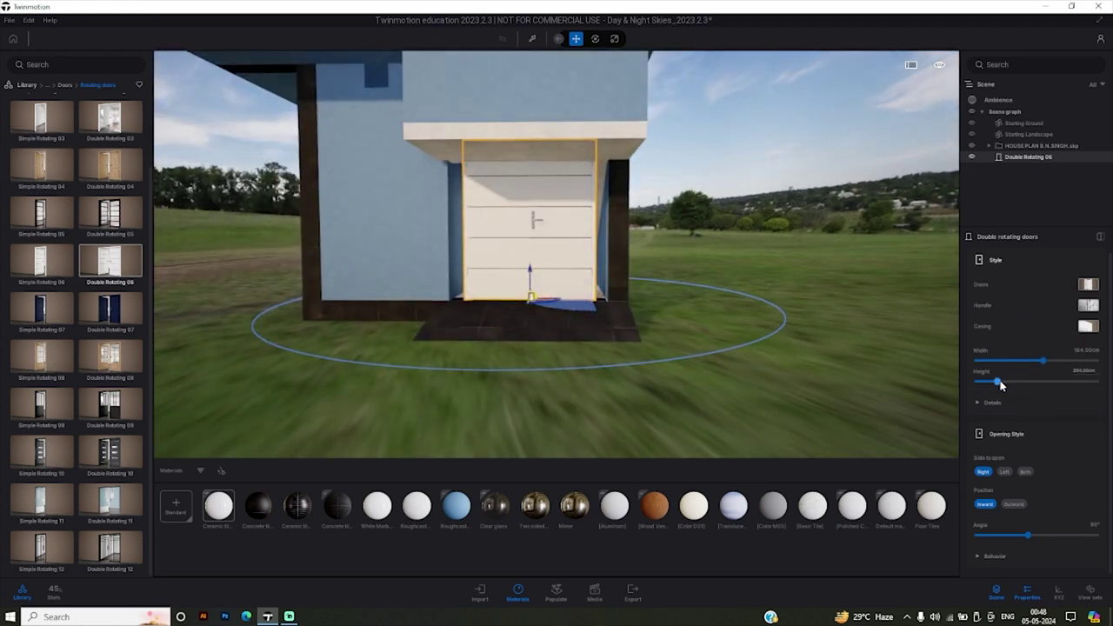
pyautogui.moveTo(998, 382); pyautogui.dragTo(1006, 381)
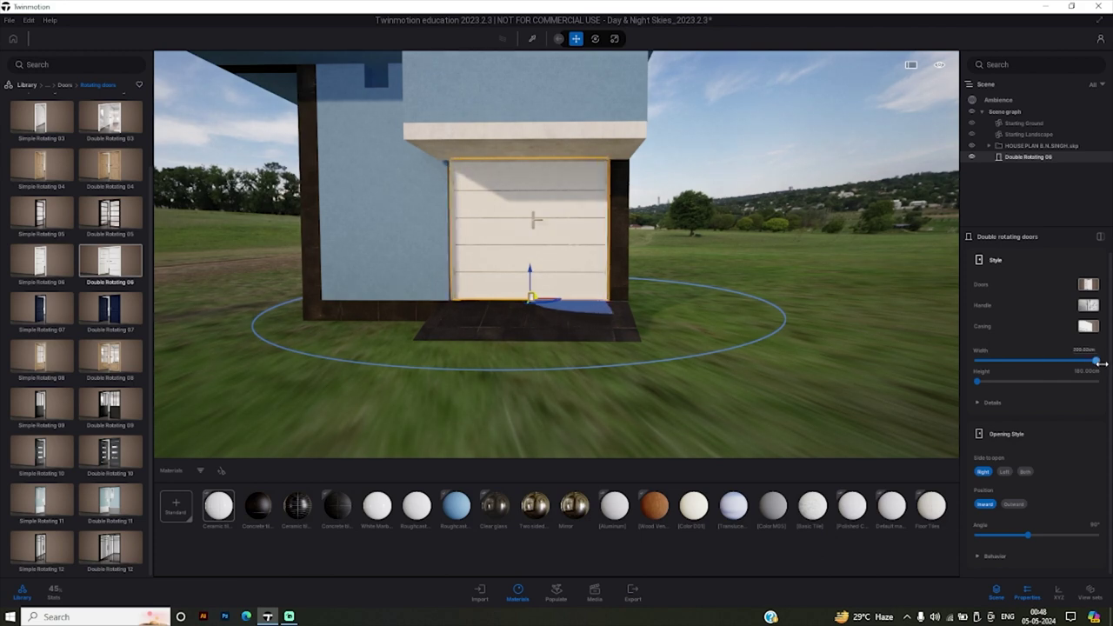
pyautogui.moveTo(1095, 360); pyautogui.dragTo(1066, 360)
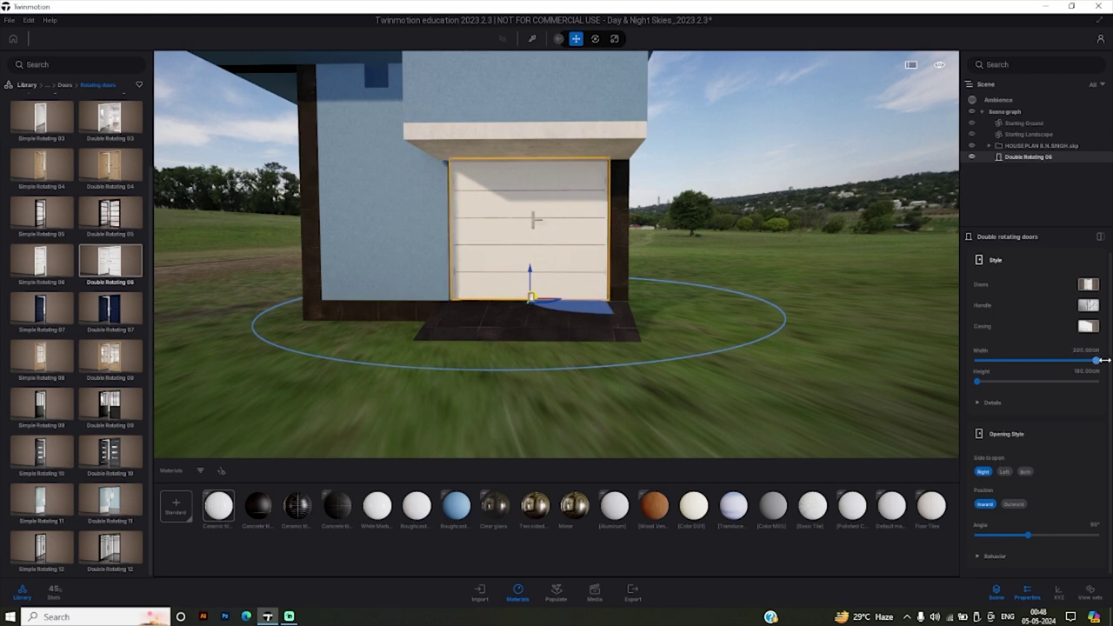
# Select the entrance door and set its Opening Style side to Left.
pyautogui.click(894, 156)
pyautogui.scroll(-5, 734, 269)
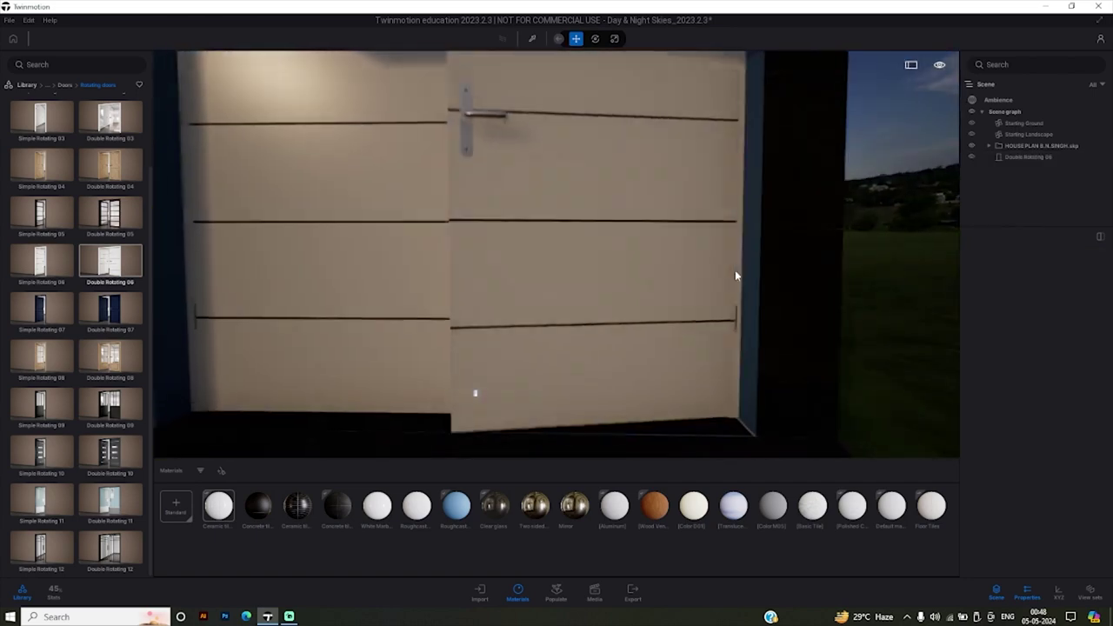
pyautogui.scroll(-3, 734, 275)
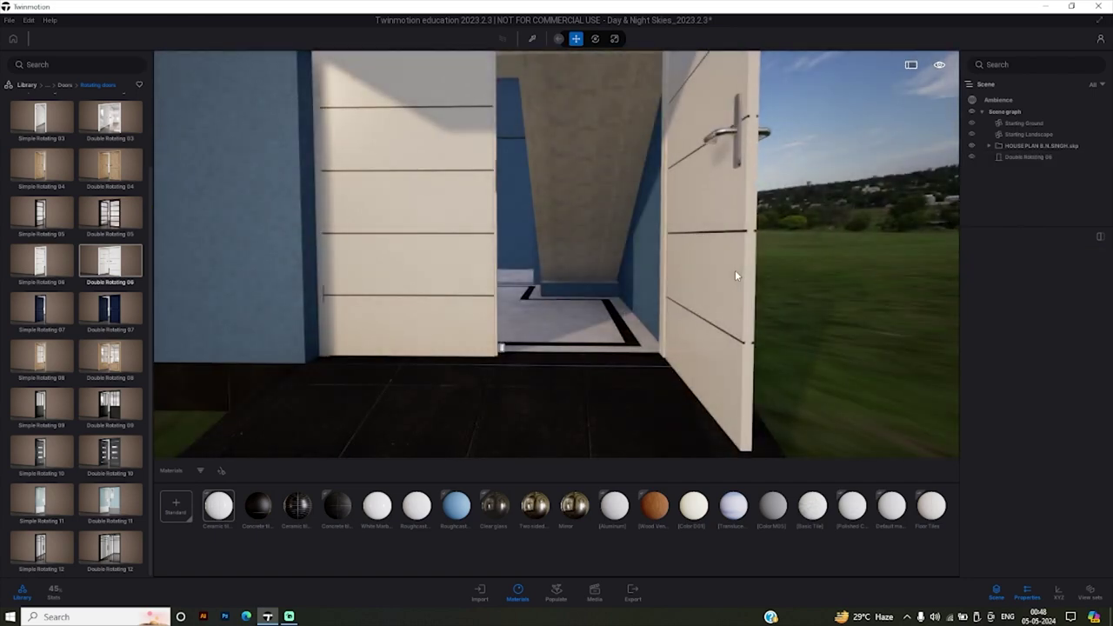
pyautogui.scroll(8, 735, 276)
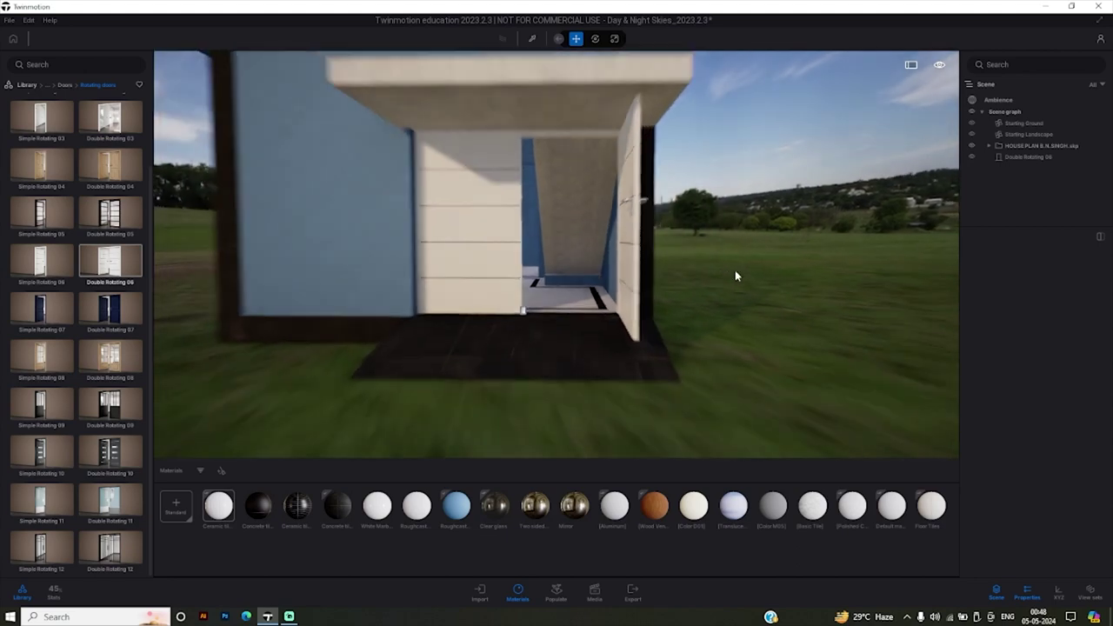
pyautogui.moveTo(440, 324); pyautogui.dragTo(574, 326)
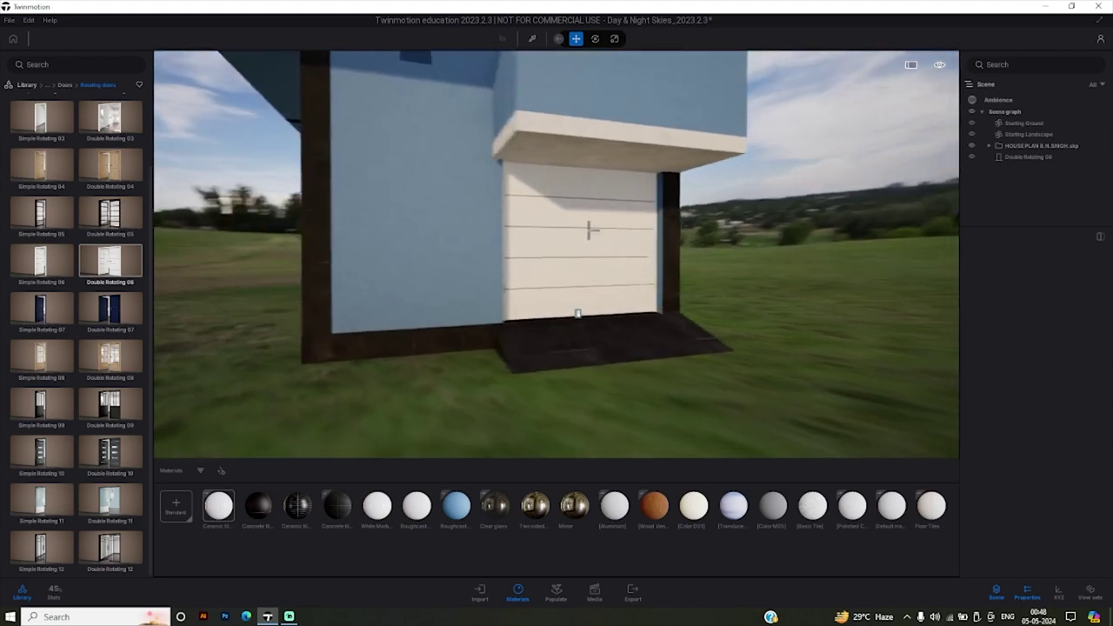
pyautogui.moveTo(441, 367)
pyautogui.mouseDown()
pyautogui.moveTo(395, 335)
pyautogui.moveTo(557, 309)
pyautogui.mouseUp()
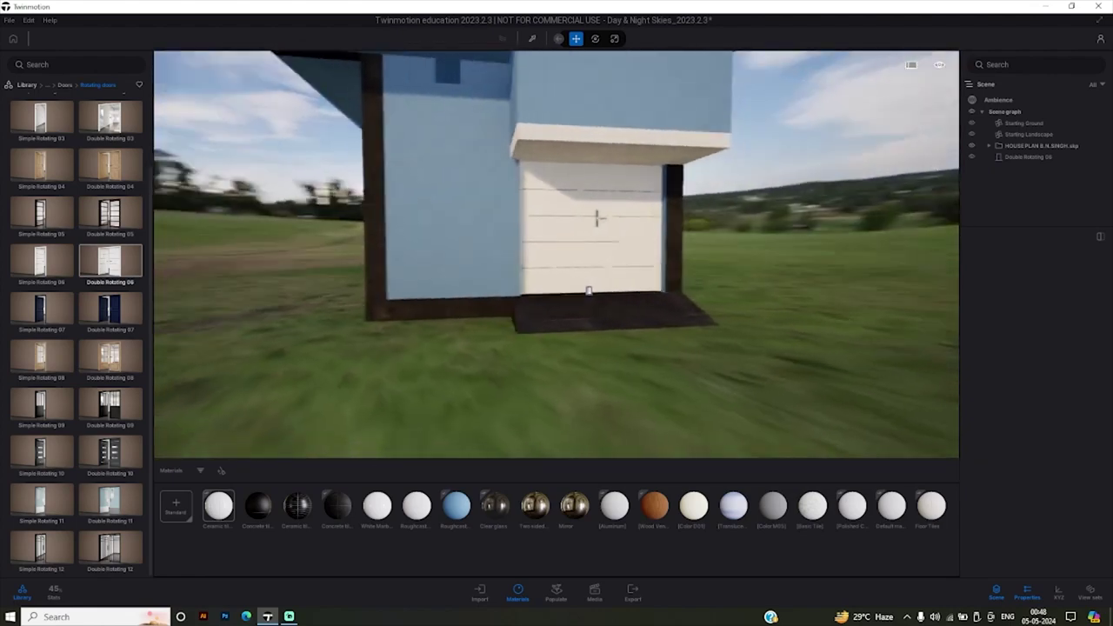
pyautogui.scroll(5, 557, 309)
pyautogui.scroll(-3, 558, 309)
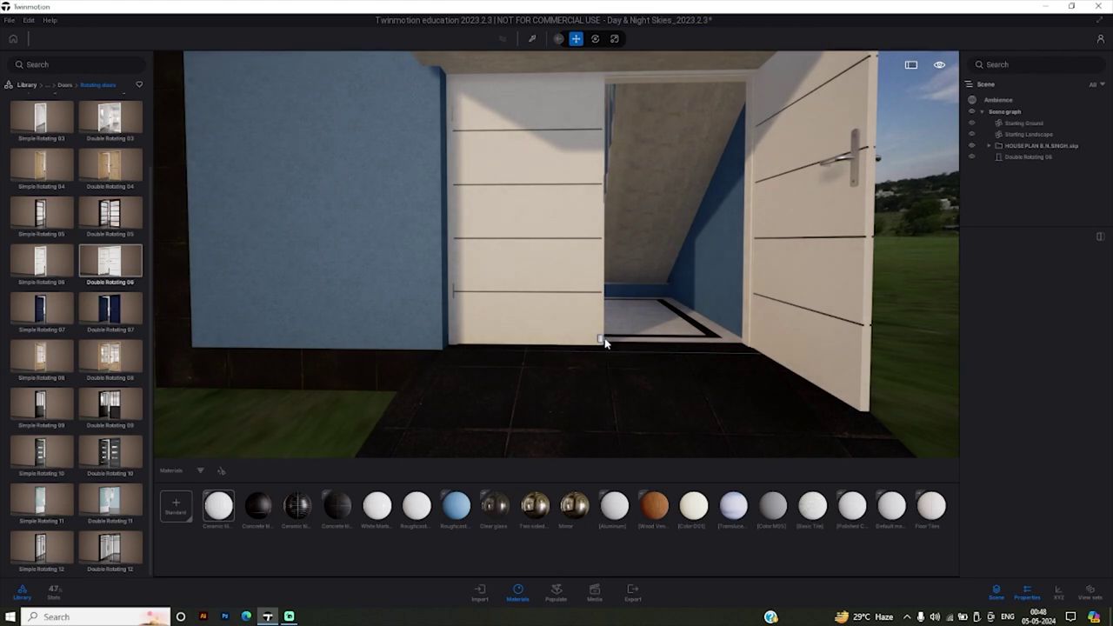
pyautogui.click(600, 343)
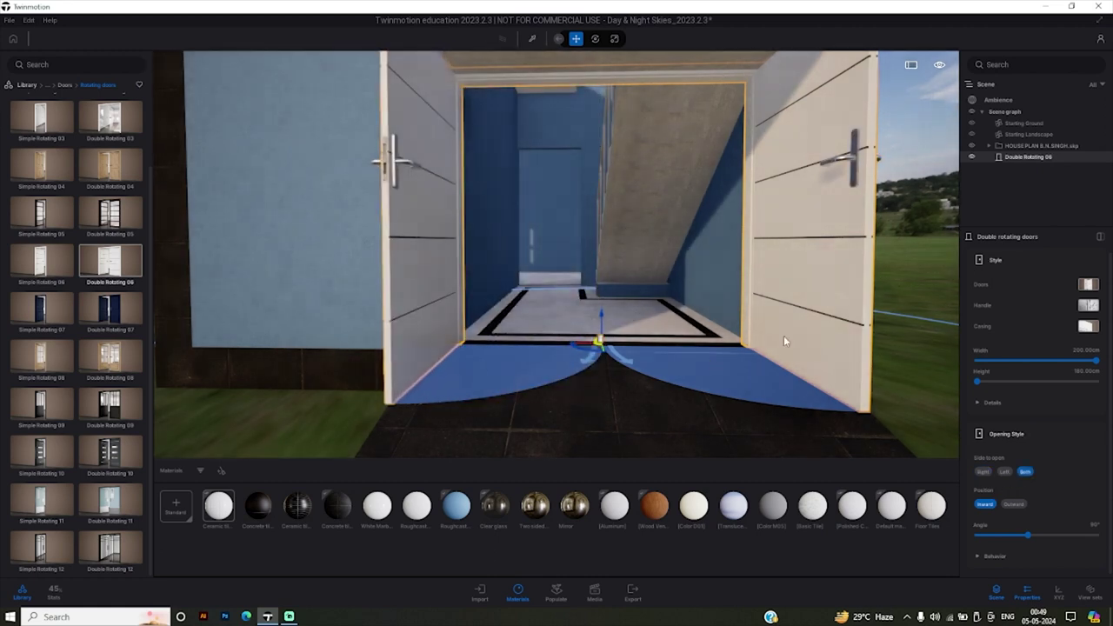
pyautogui.click(1004, 471)
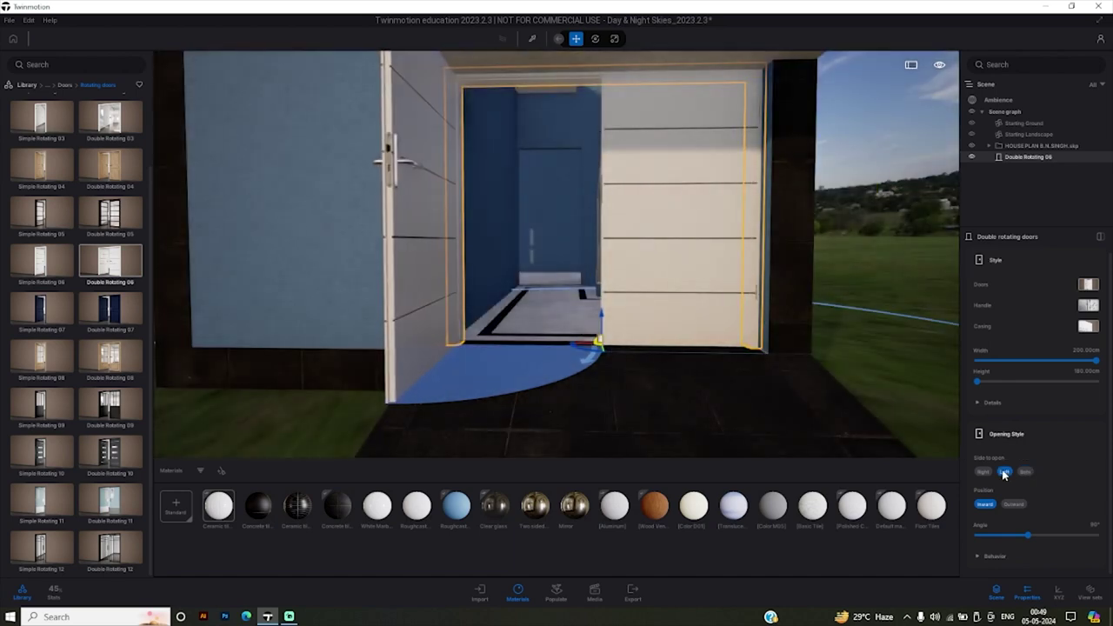
pyautogui.scroll(5, 585, 336)
# Turn to centre the corridor doorway and deselect the entrance door.
pyautogui.scroll(5, 620, 351)
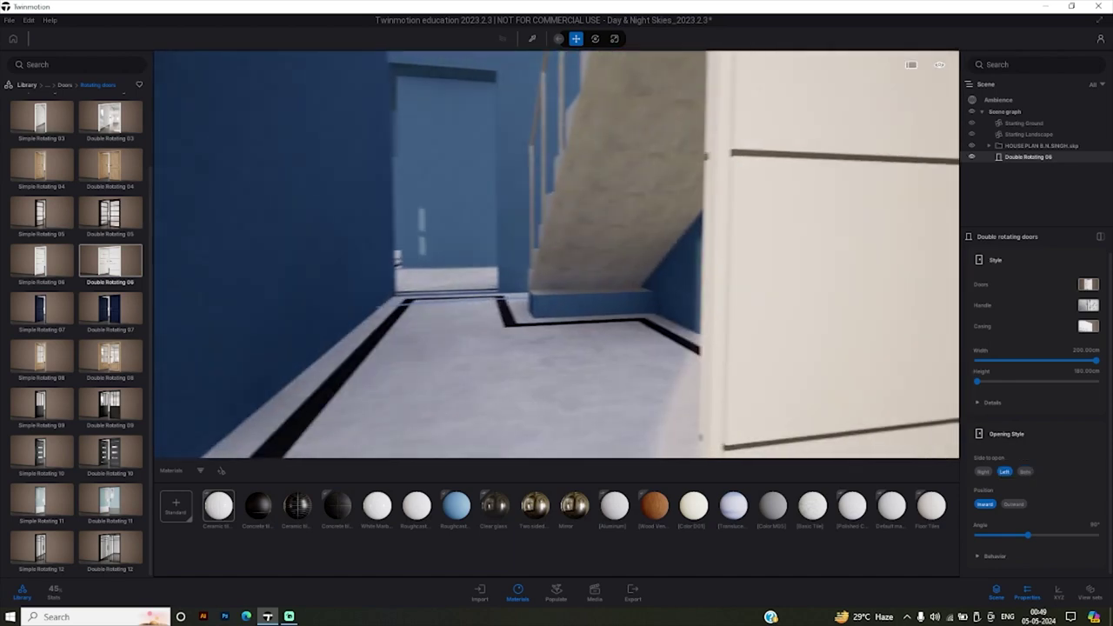
pyautogui.scroll(5, 556, 254)
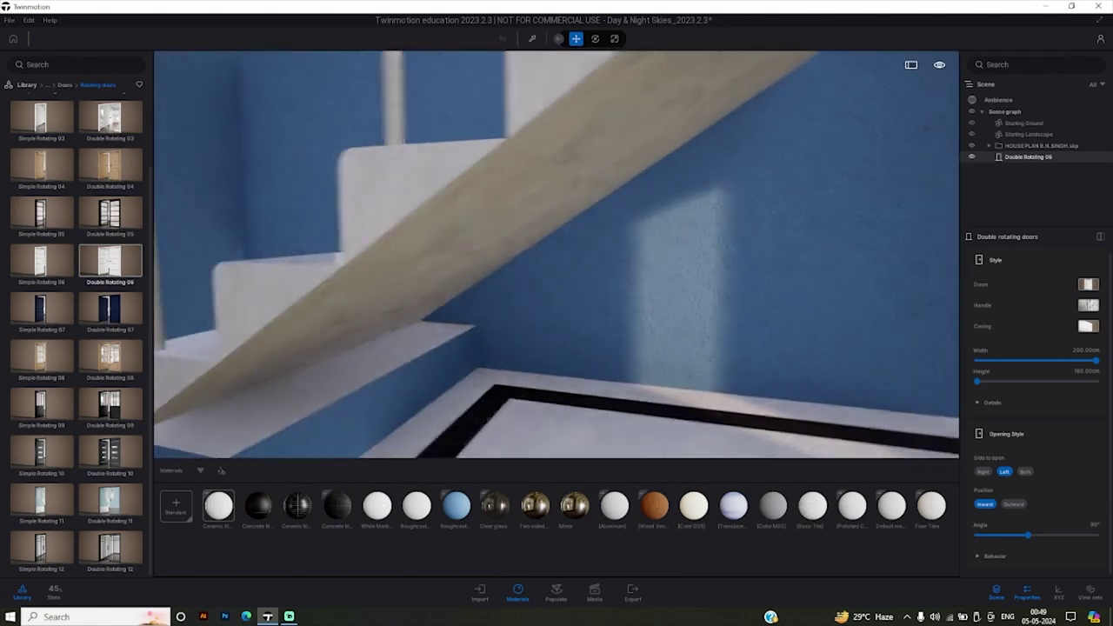
pyautogui.press('Left')
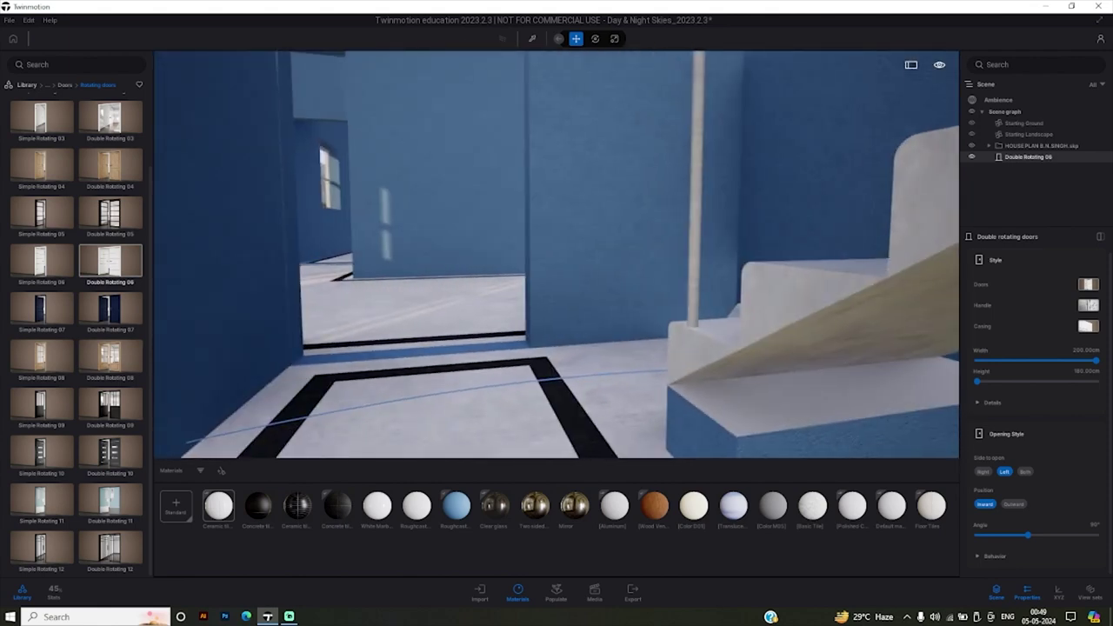
pyautogui.press('Left')
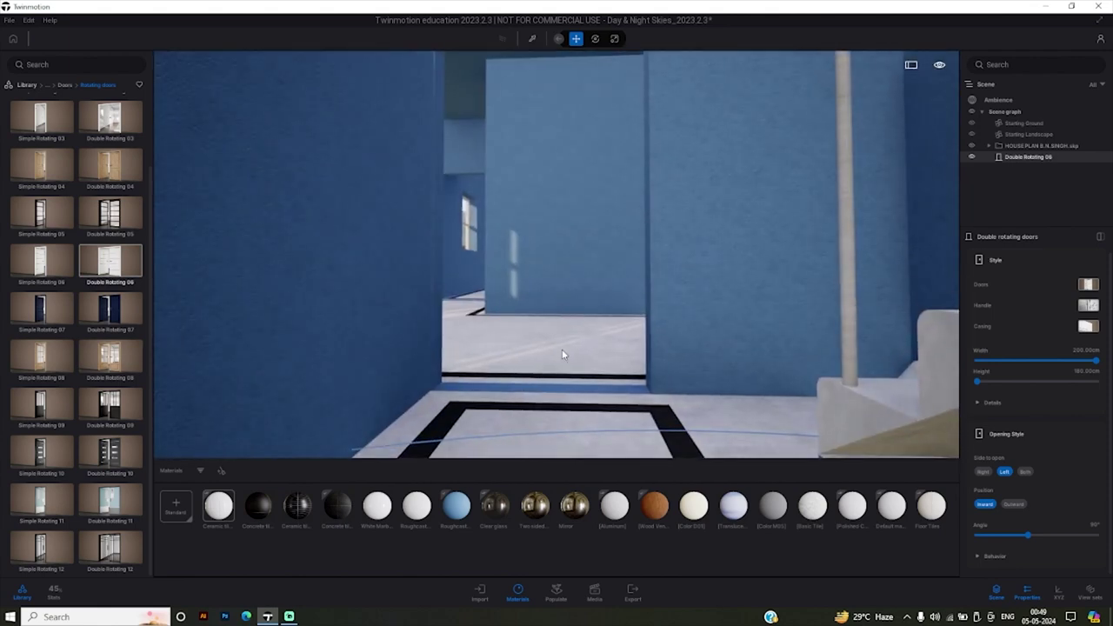
pyautogui.click(561, 349)
# Walk inside and look between the empty room and the stairs.
pyautogui.press('Up')
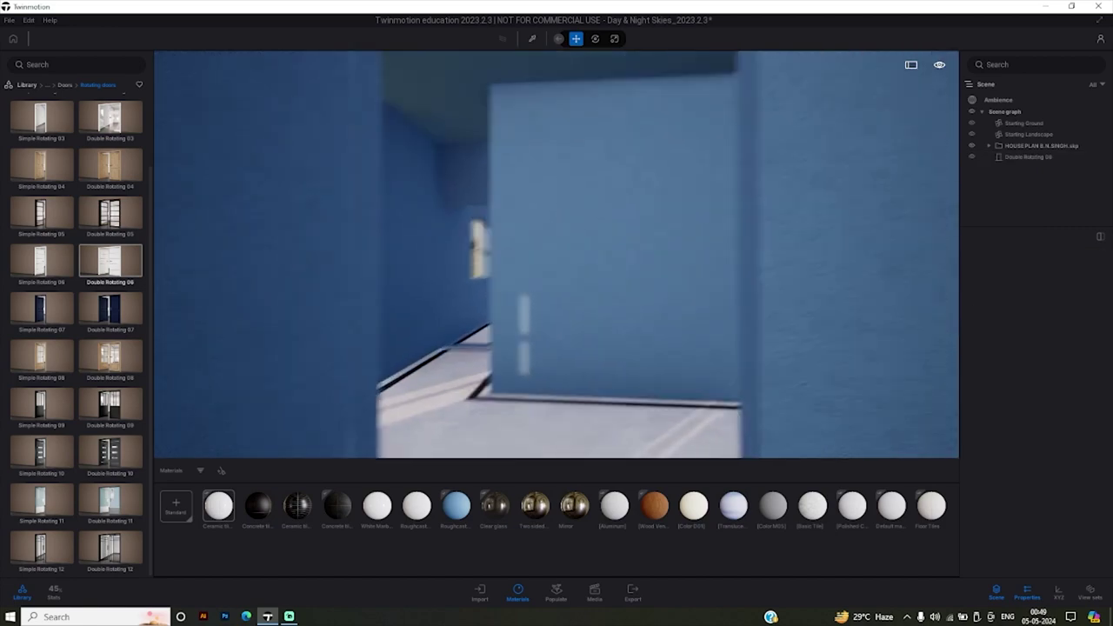
pyautogui.press('Left')
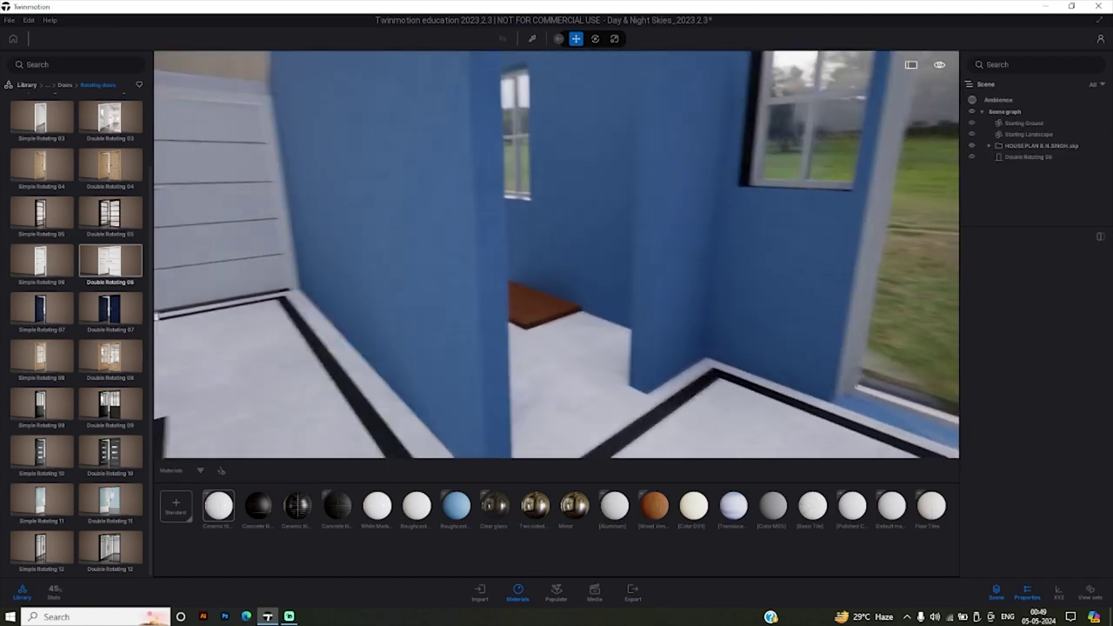
pyautogui.press('Up')
pyautogui.press('Left')
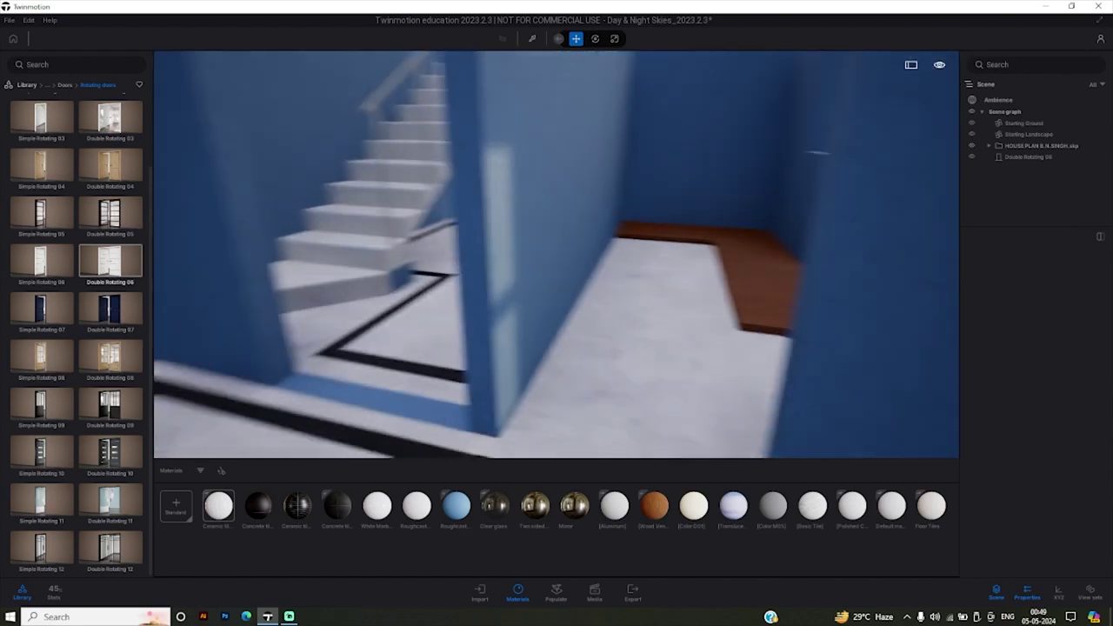
pyautogui.press('Left')
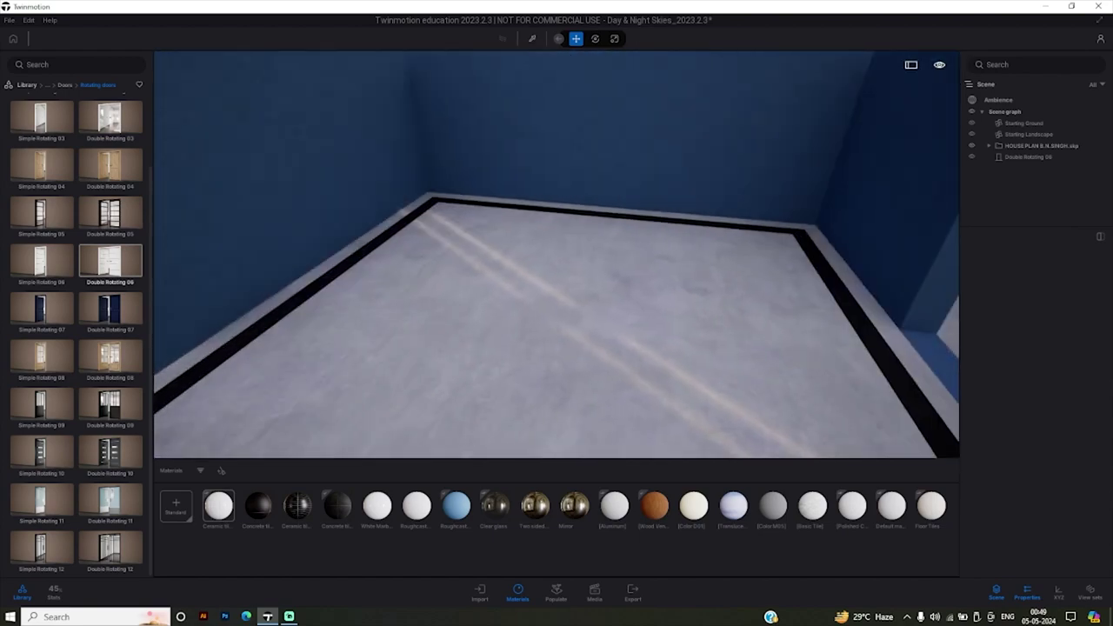
pyautogui.press('Right')
pyautogui.press('Left')
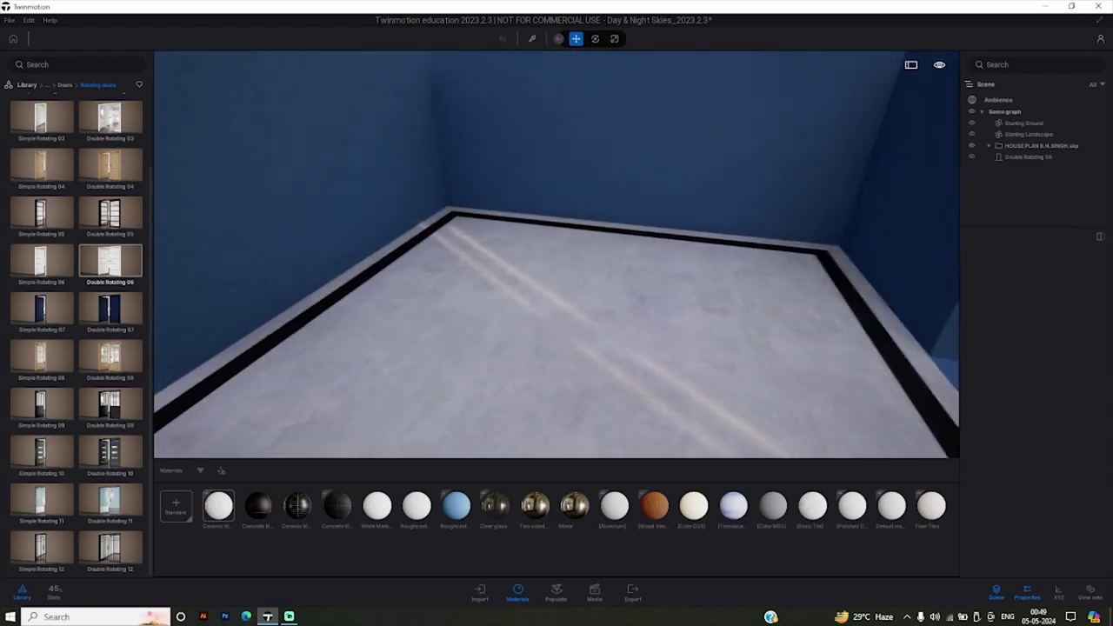
pyautogui.press('Right')
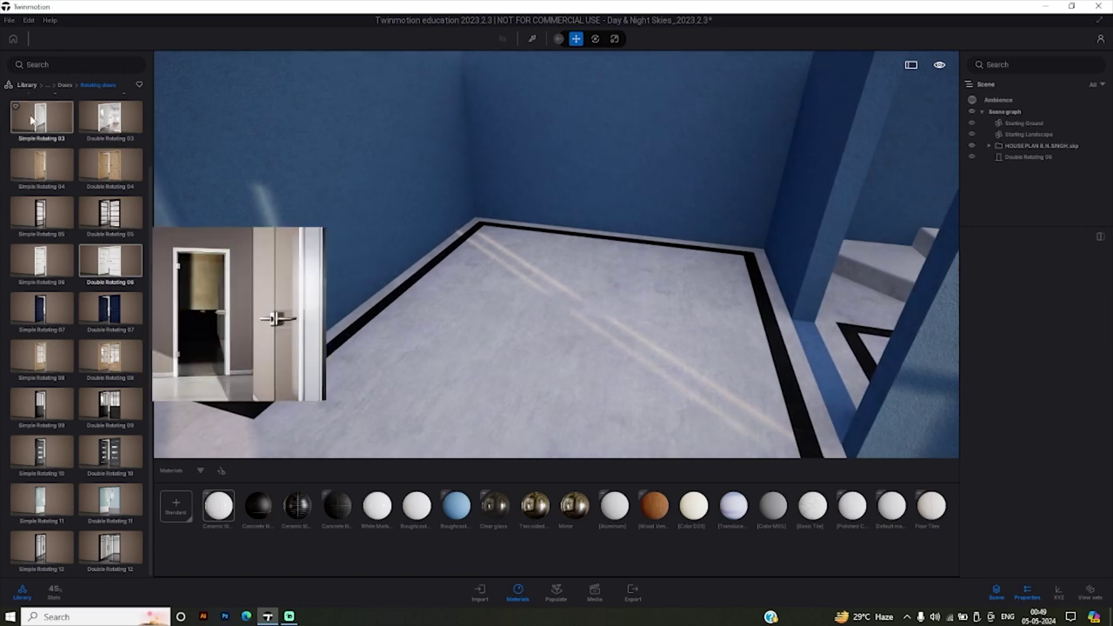
# Browse the library to Objects > Home > Living room > Sofas.
pyautogui.click(27, 86)
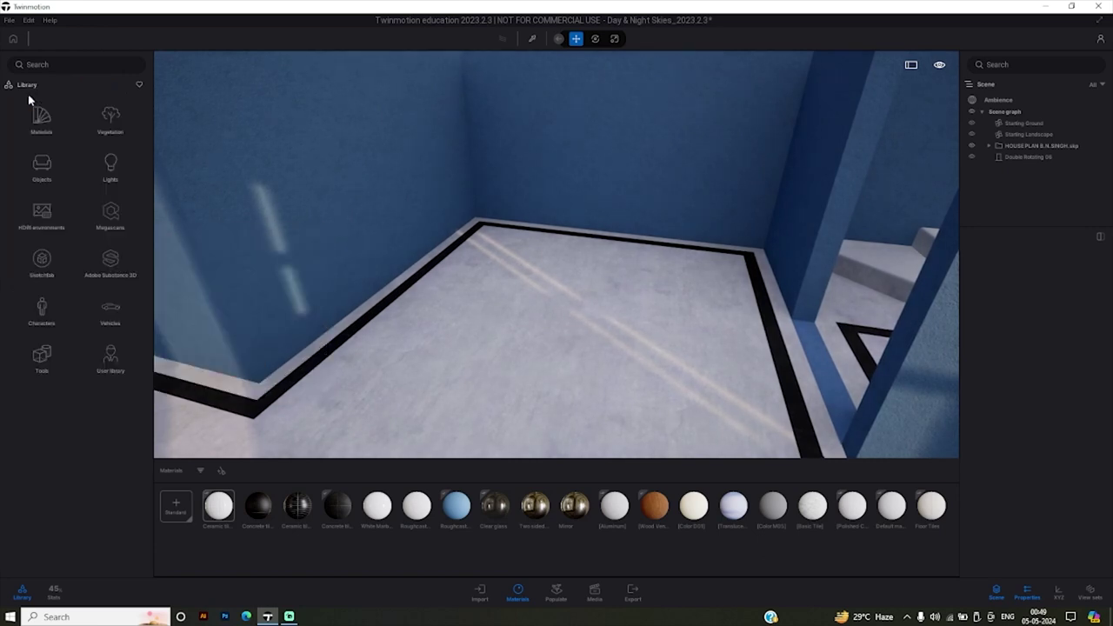
pyautogui.click(52, 186)
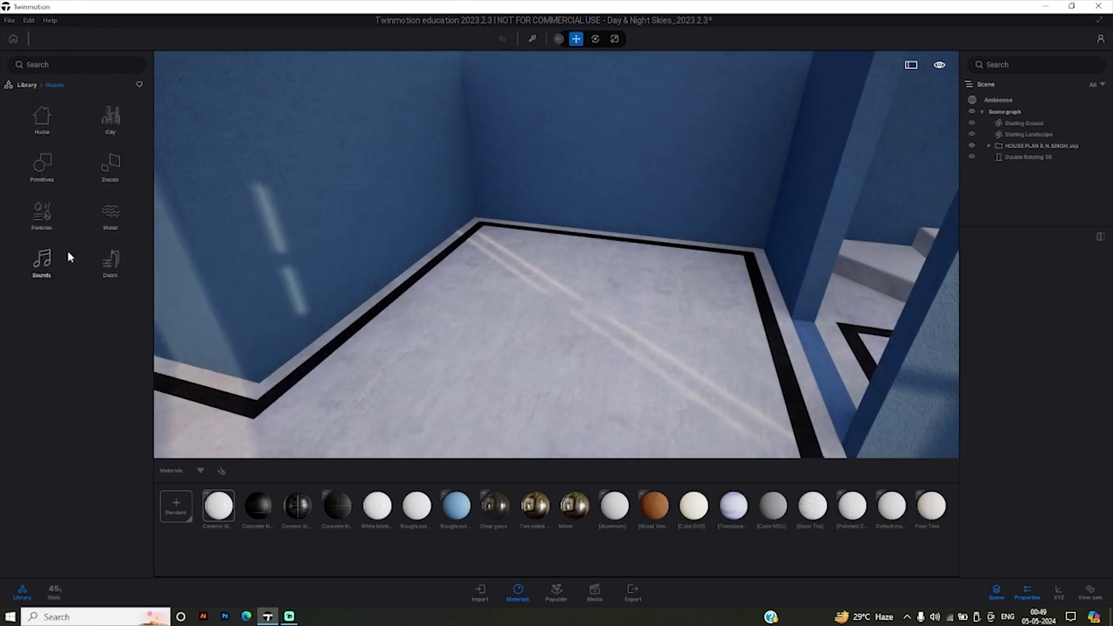
pyautogui.click(46, 135)
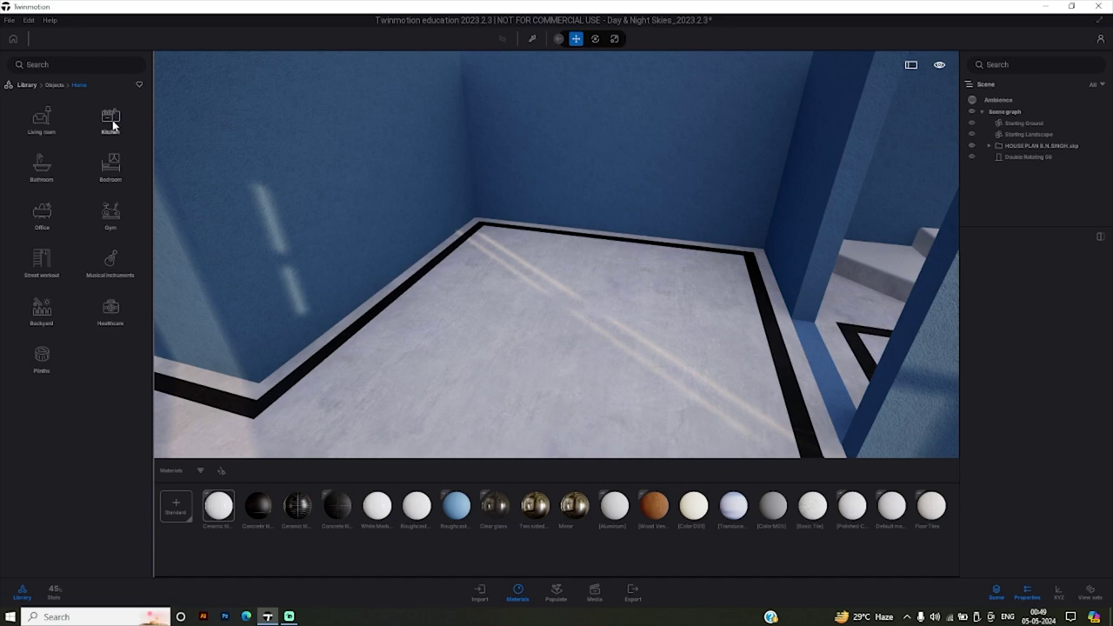
pyautogui.click(42, 122)
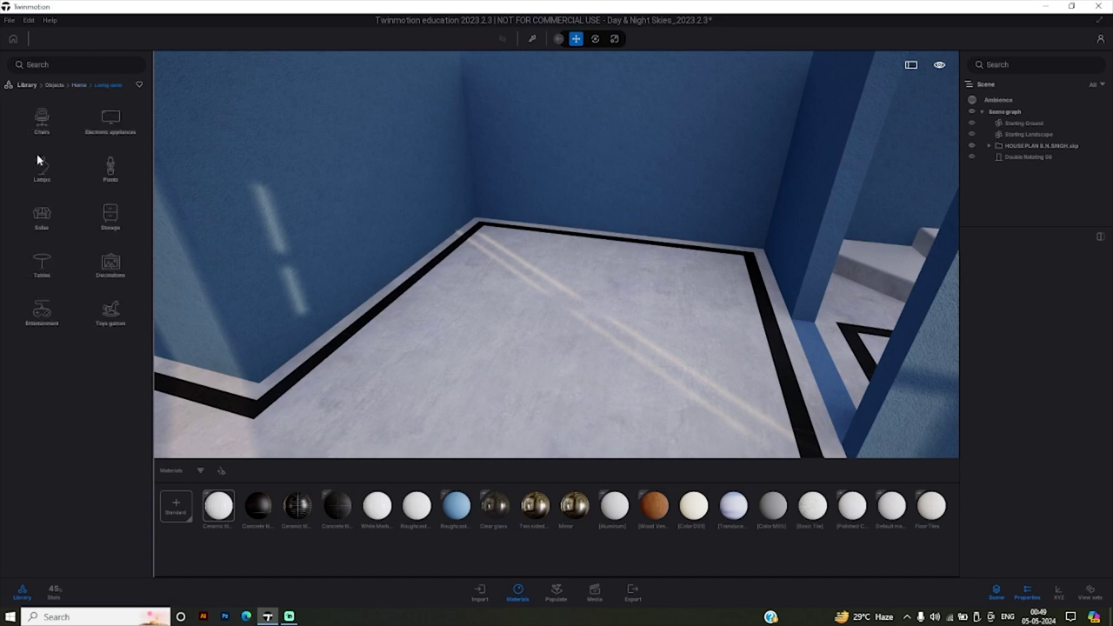
pyautogui.click(41, 216)
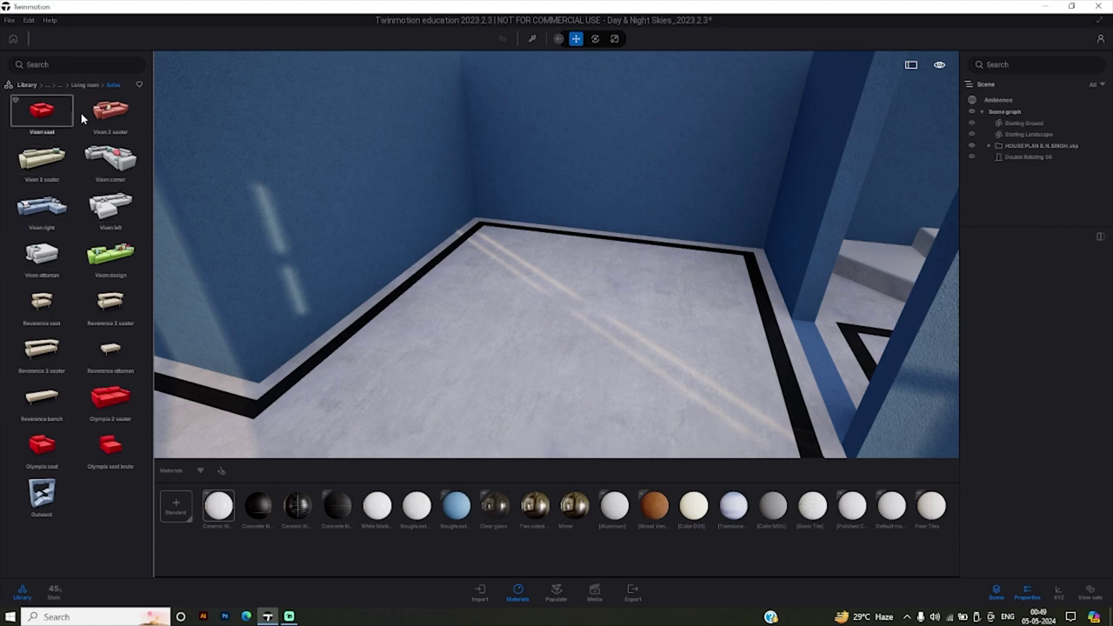
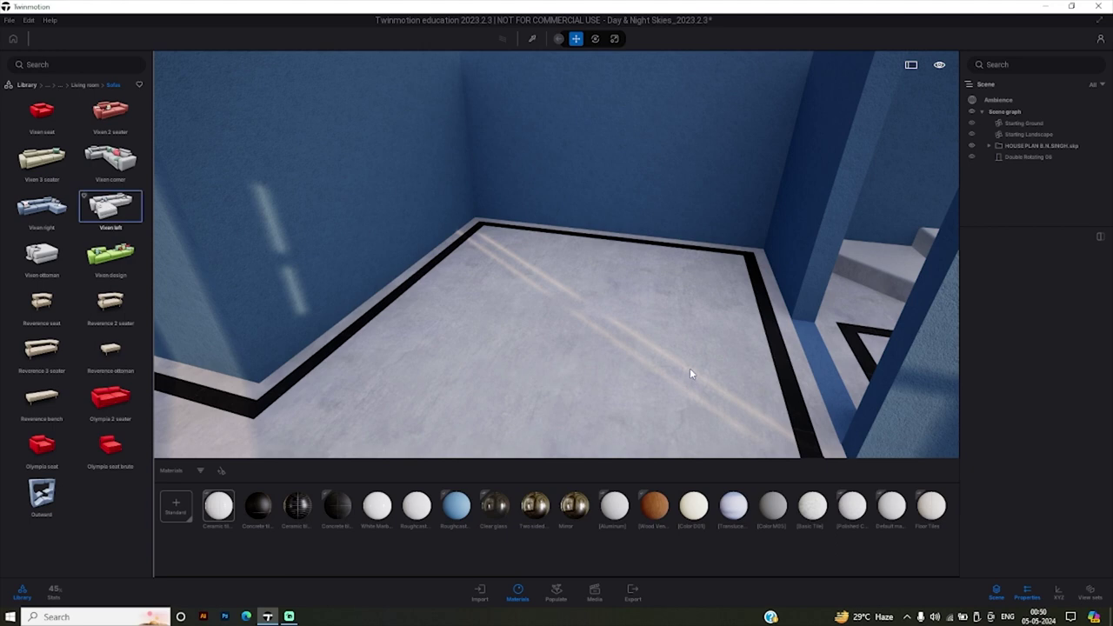
# Try the Vixen left, corner and 3 seater sofas in the room, then remove them.
pyautogui.moveTo(110, 206); pyautogui.dragTo(558, 318)
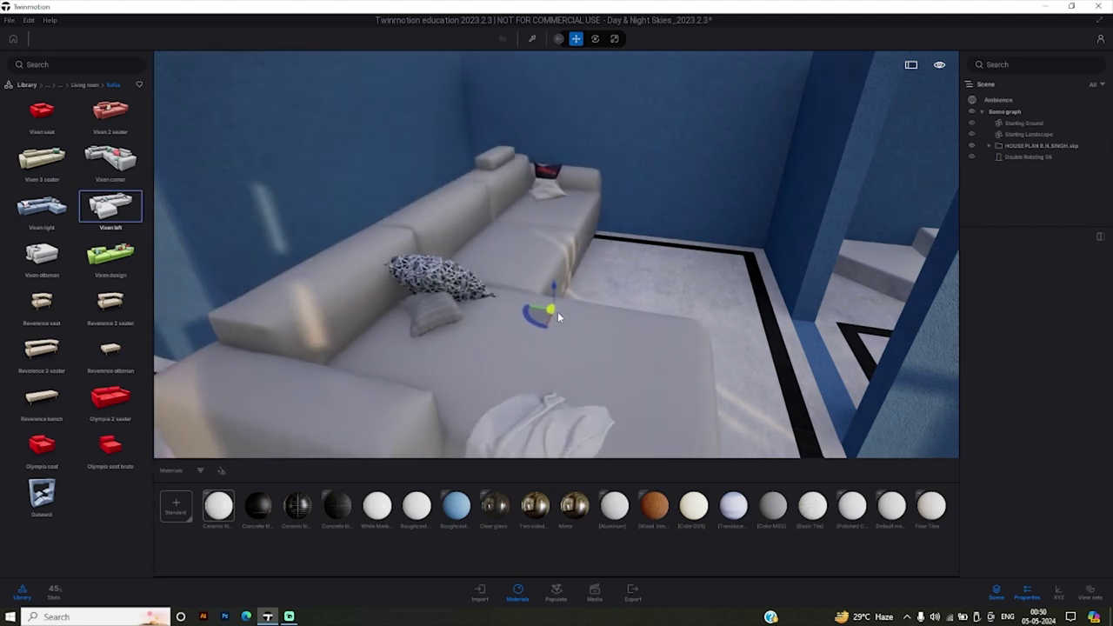
pyautogui.moveTo(557, 317)
pyautogui.mouseDown()
pyautogui.moveTo(712, 285)
pyautogui.moveTo(525, 309)
pyautogui.moveTo(502, 333)
pyautogui.moveTo(149, 220)
pyautogui.mouseUp()
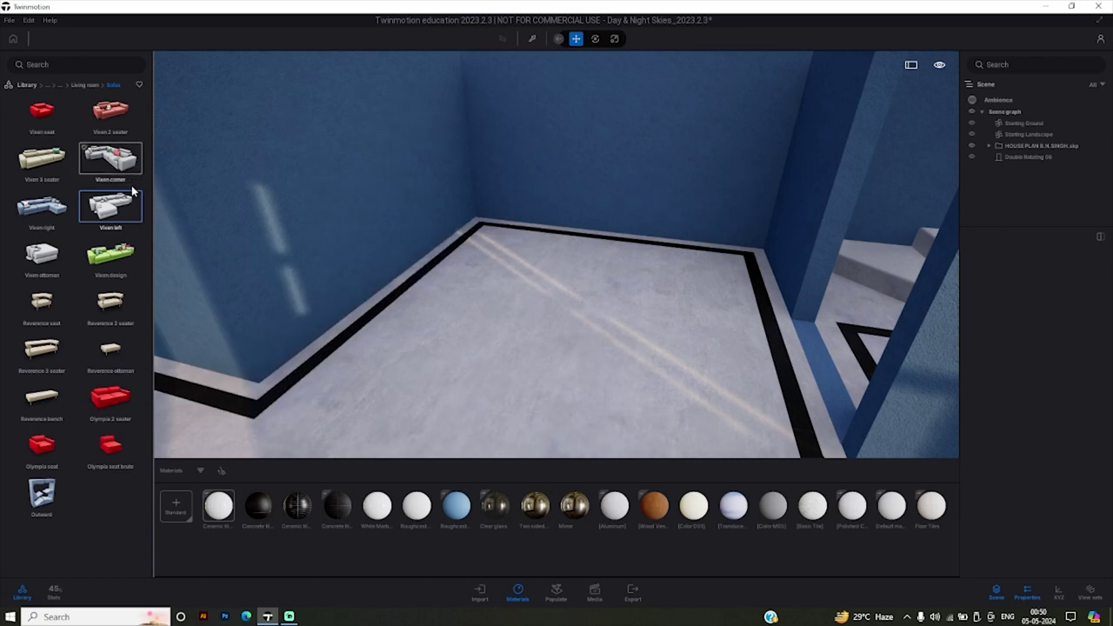
pyautogui.moveTo(111, 158); pyautogui.dragTo(574, 283)
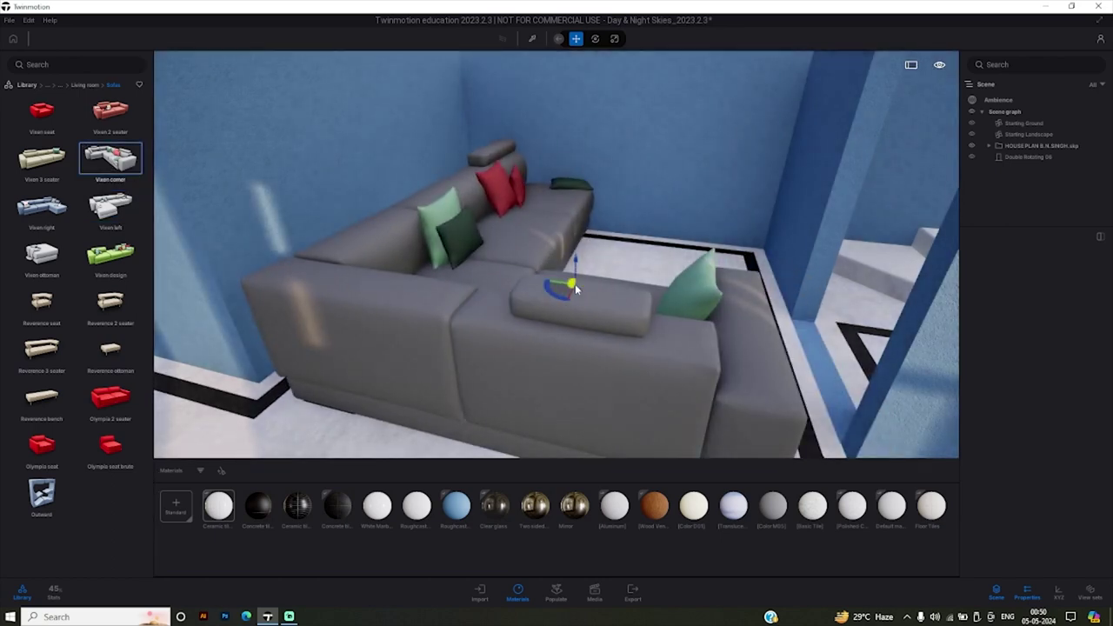
pyautogui.moveTo(575, 289)
pyautogui.mouseDown()
pyautogui.moveTo(553, 277)
pyautogui.moveTo(540, 299)
pyautogui.mouseUp()
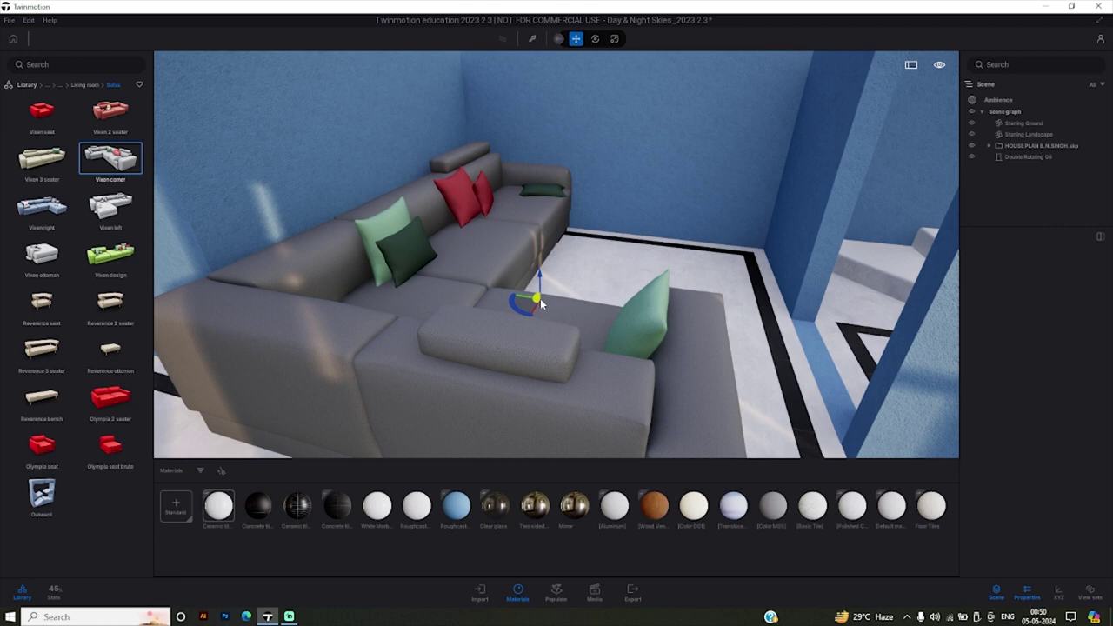
pyautogui.moveTo(540, 299); pyautogui.dragTo(56, 160)
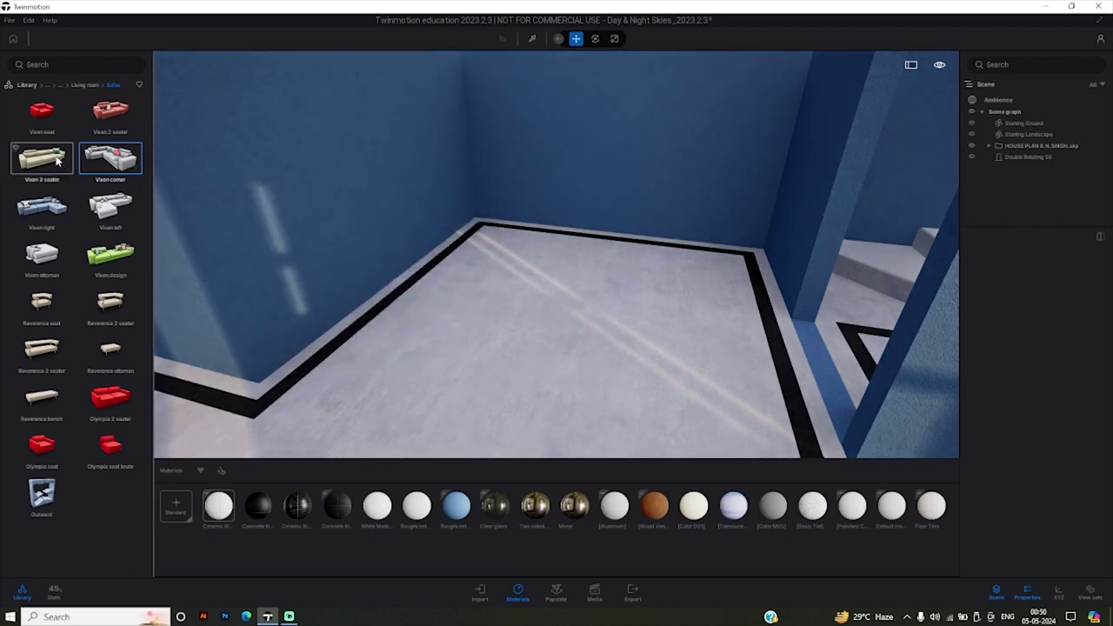
pyautogui.moveTo(348, 296)
pyautogui.mouseDown()
pyautogui.moveTo(377, 316)
pyautogui.moveTo(460, 331)
pyautogui.moveTo(499, 258)
pyautogui.moveTo(77, 202)
pyautogui.mouseUp()
# Place the red Vixen 2 seater against the back-left wall, then return to Living room categories.
pyautogui.moveTo(111, 111)
pyautogui.mouseDown()
pyautogui.moveTo(392, 287)
pyautogui.moveTo(440, 302)
pyautogui.moveTo(483, 257)
pyautogui.moveTo(468, 277)
pyautogui.mouseUp()
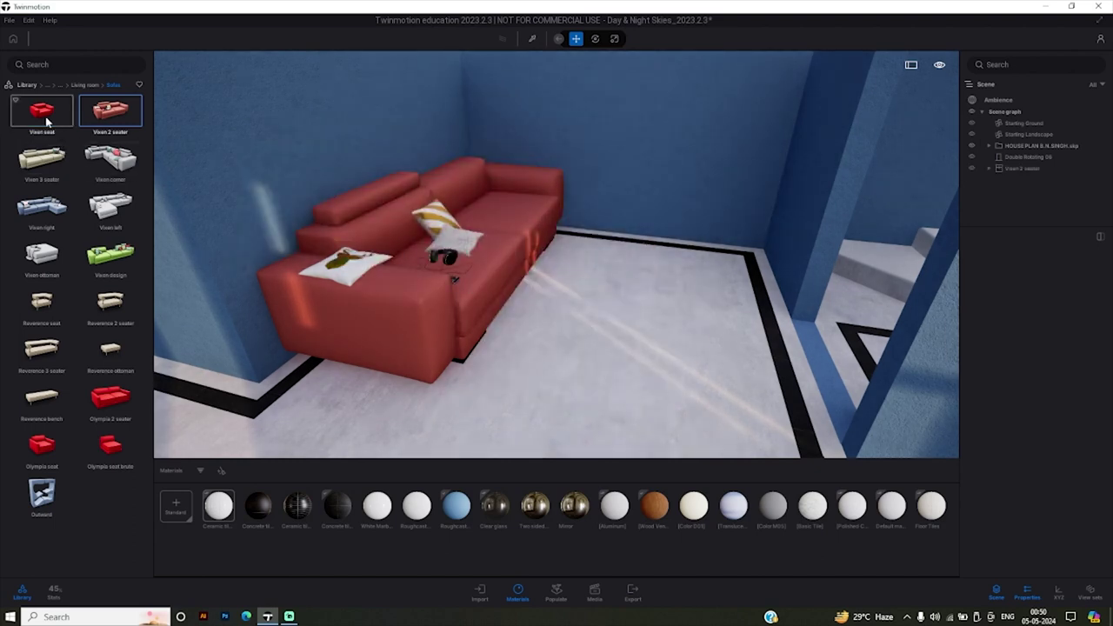
pyautogui.moveTo(48, 122)
pyautogui.mouseDown()
pyautogui.moveTo(634, 305)
pyautogui.moveTo(203, 248)
pyautogui.mouseUp()
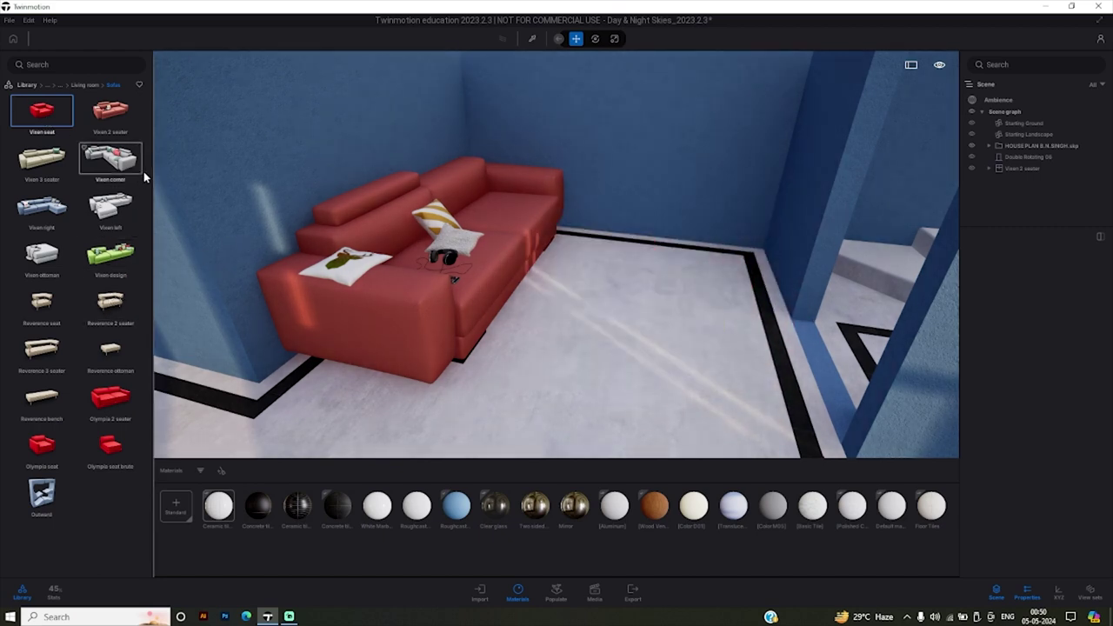
pyautogui.click(83, 85)
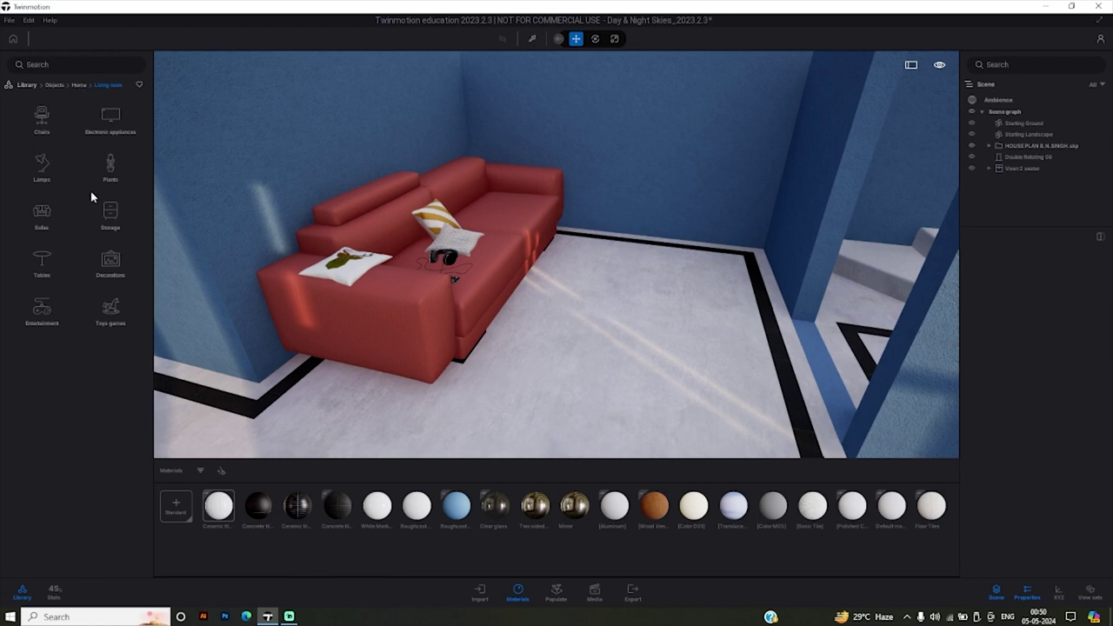
# Browse the Living room Chairs collection to find the Gust chair.
pyautogui.click(42, 120)
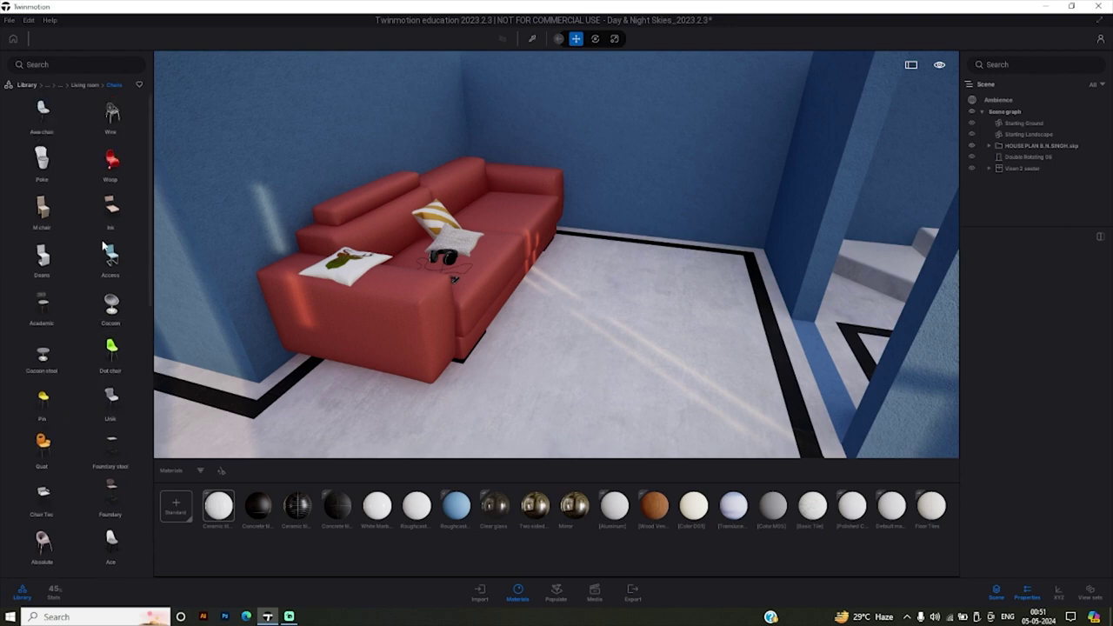
pyautogui.scroll(-3, 53, 365)
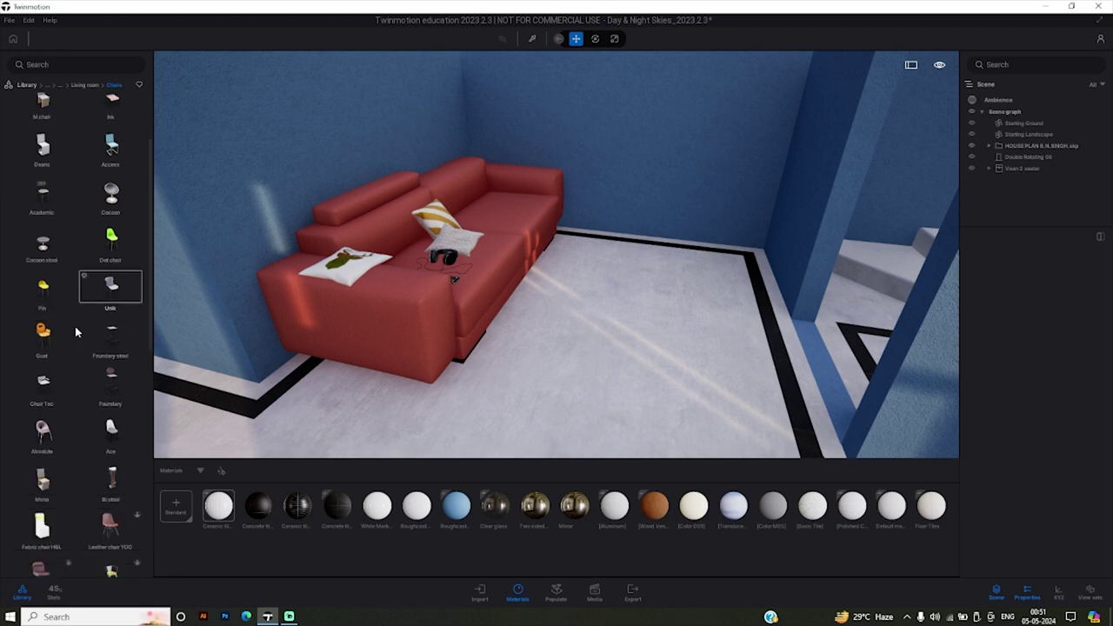
pyautogui.scroll(-5, 45, 461)
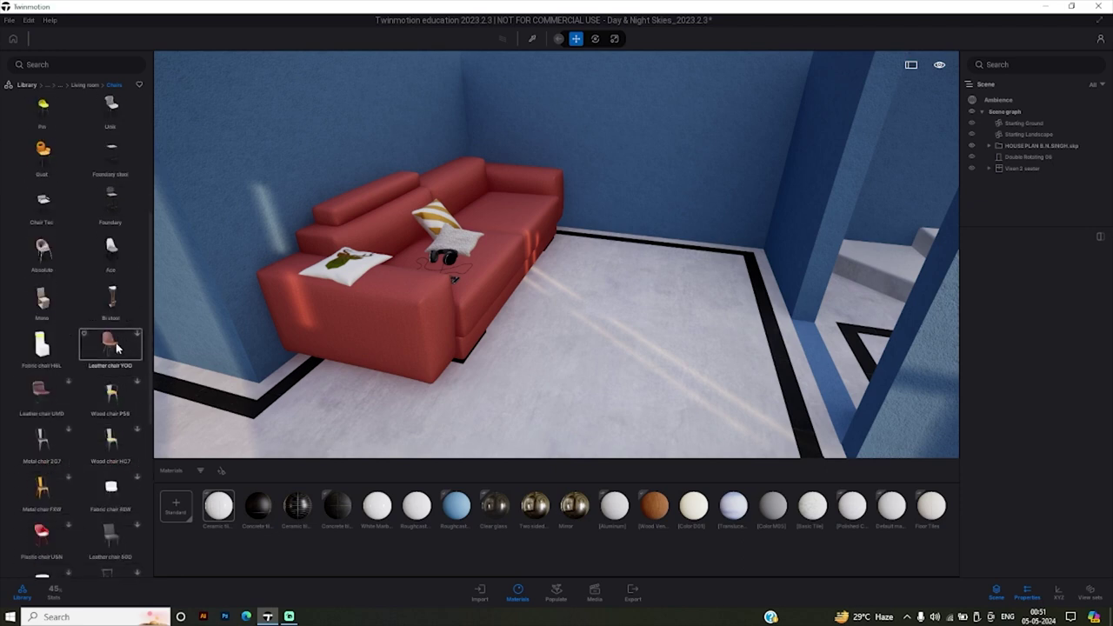
pyautogui.scroll(-2, 86, 522)
pyautogui.scroll(-2, 74, 470)
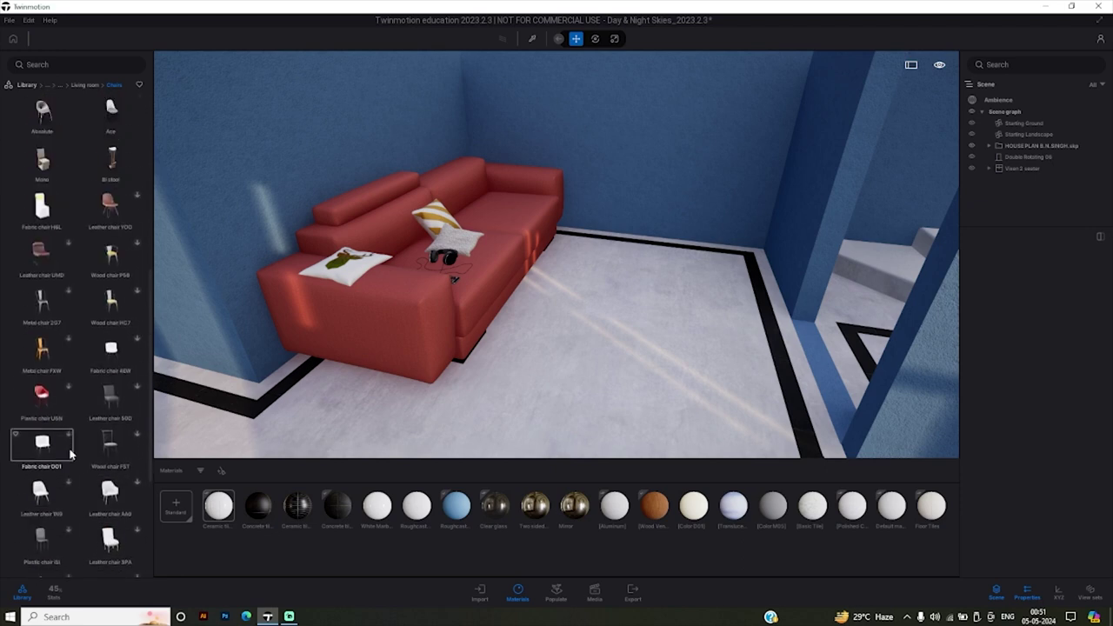
pyautogui.scroll(4, 70, 452)
pyautogui.scroll(2, 70, 452)
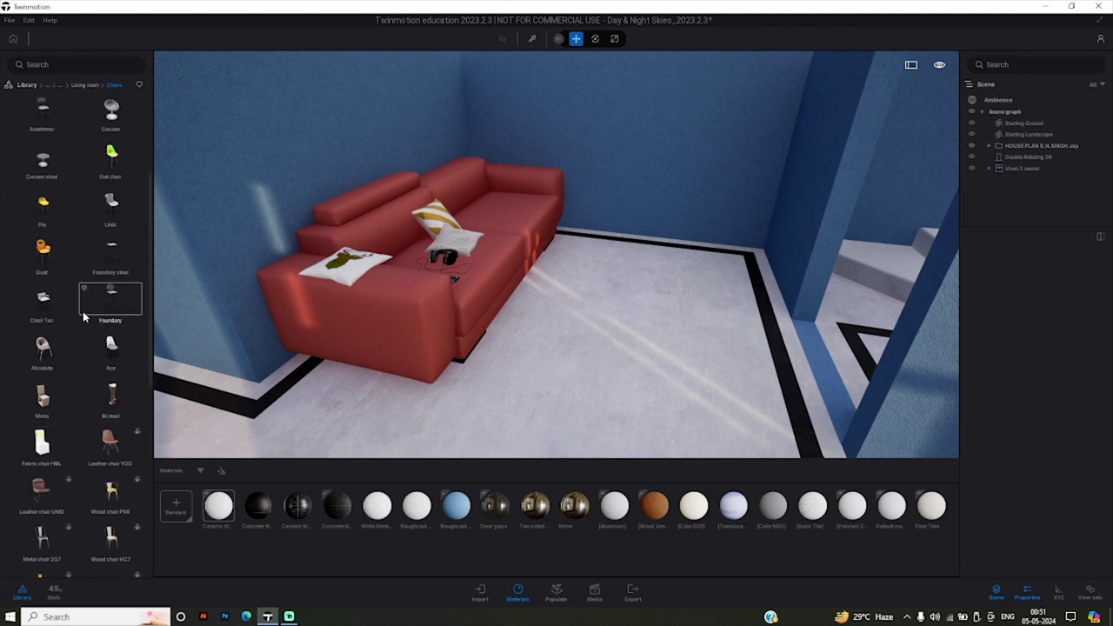
pyautogui.scroll(1, 83, 312)
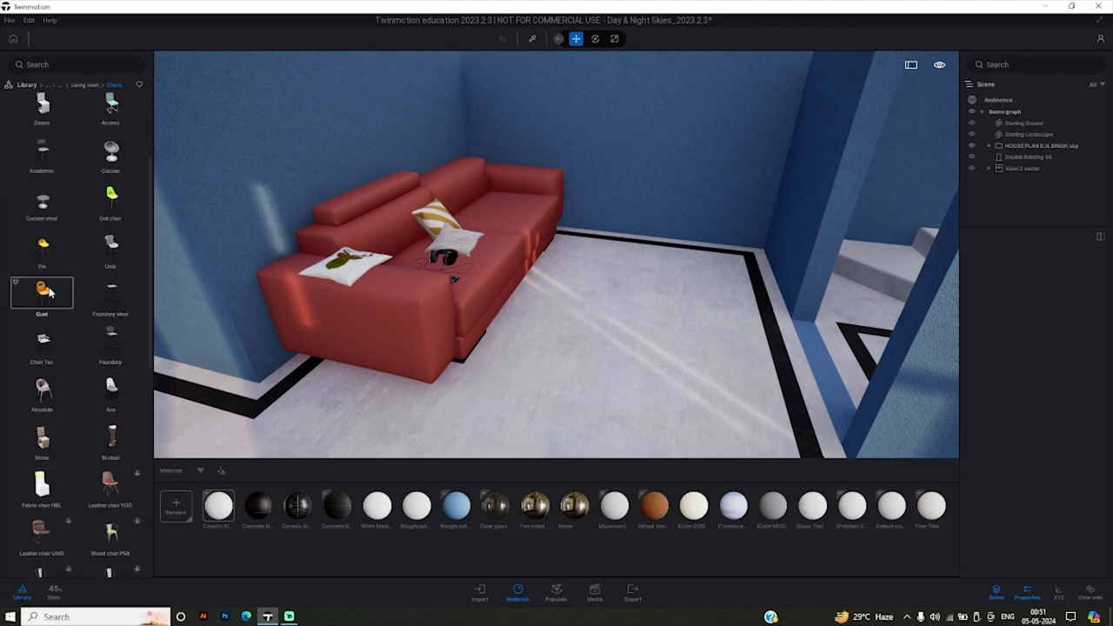
pyautogui.scroll(2, 111, 261)
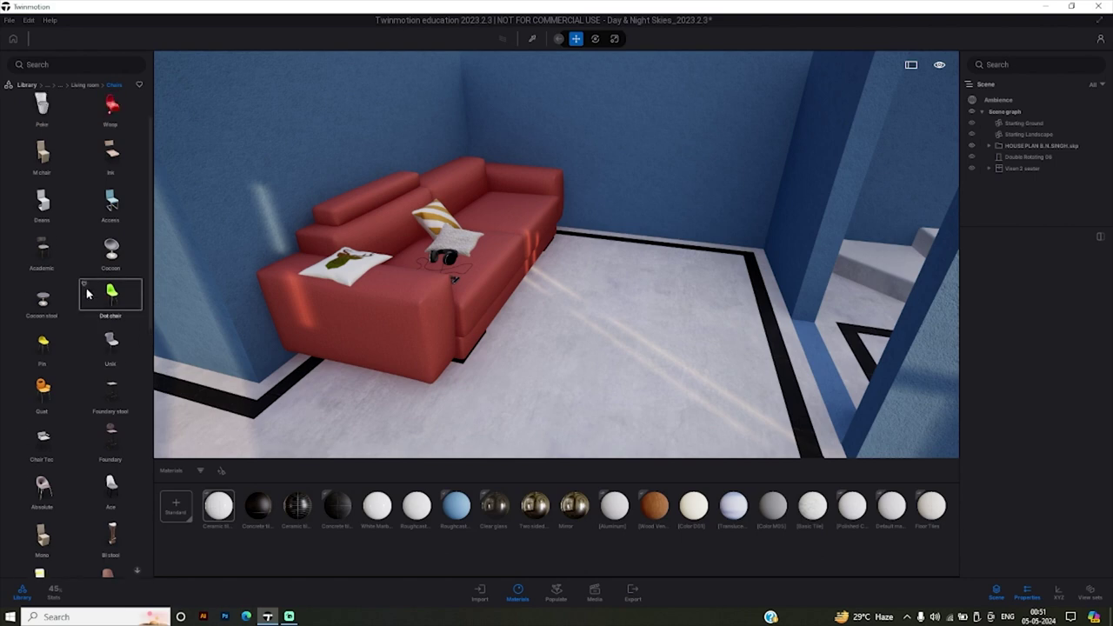
pyautogui.scroll(1, 110, 261)
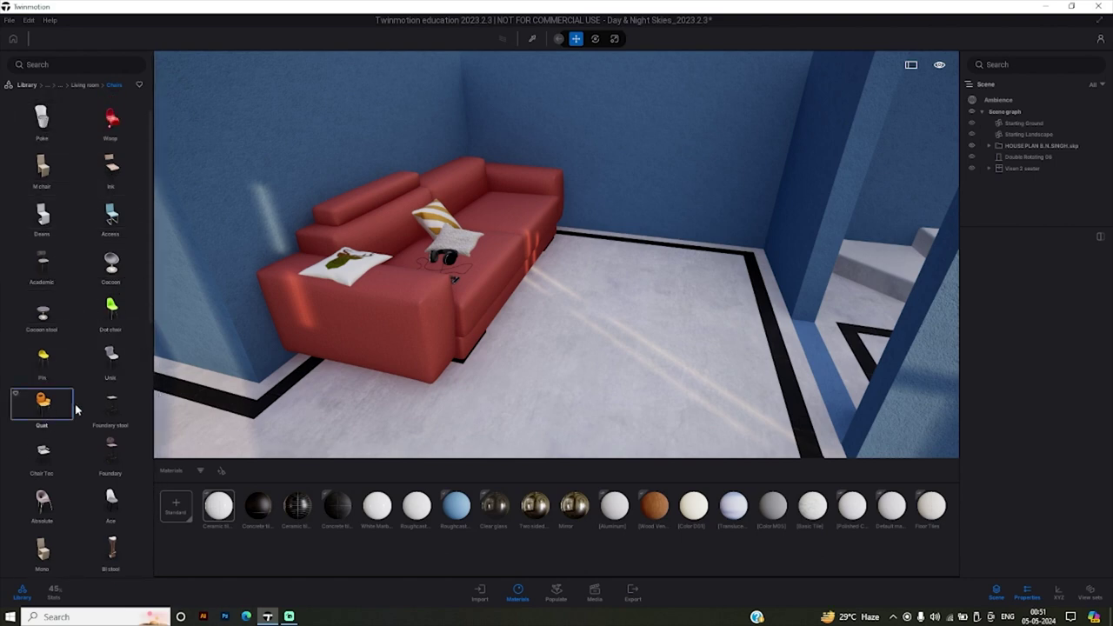
# Place the orange Gust chair by the right wall, undoing the extra copy, then return to Living room.
pyautogui.moveTo(76, 409); pyautogui.dragTo(735, 287)
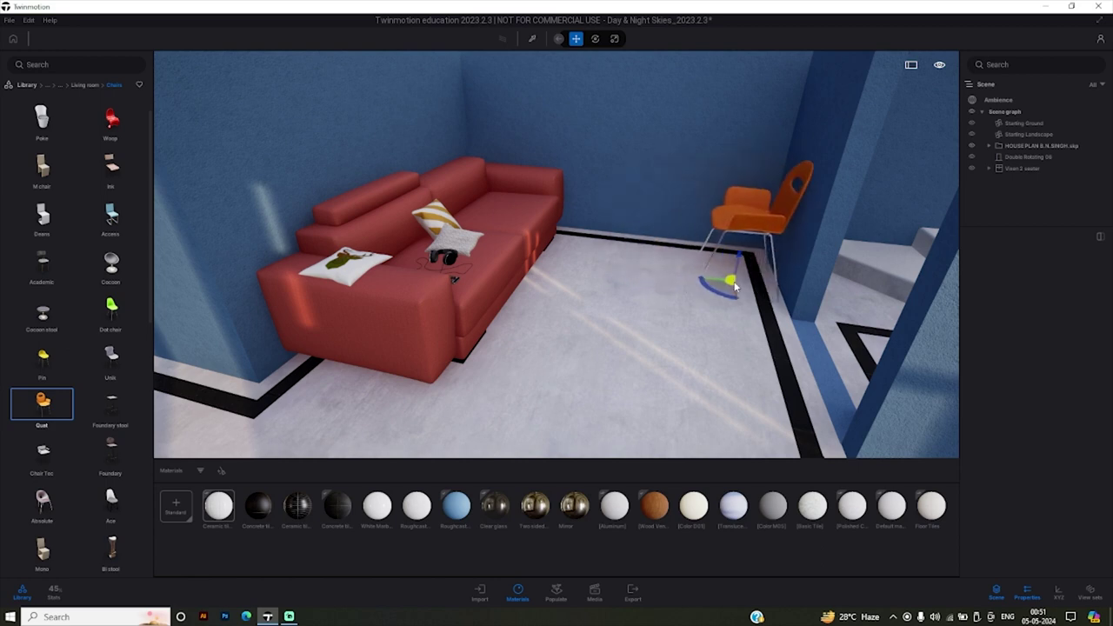
pyautogui.moveTo(733, 285); pyautogui.dragTo(333, 410)
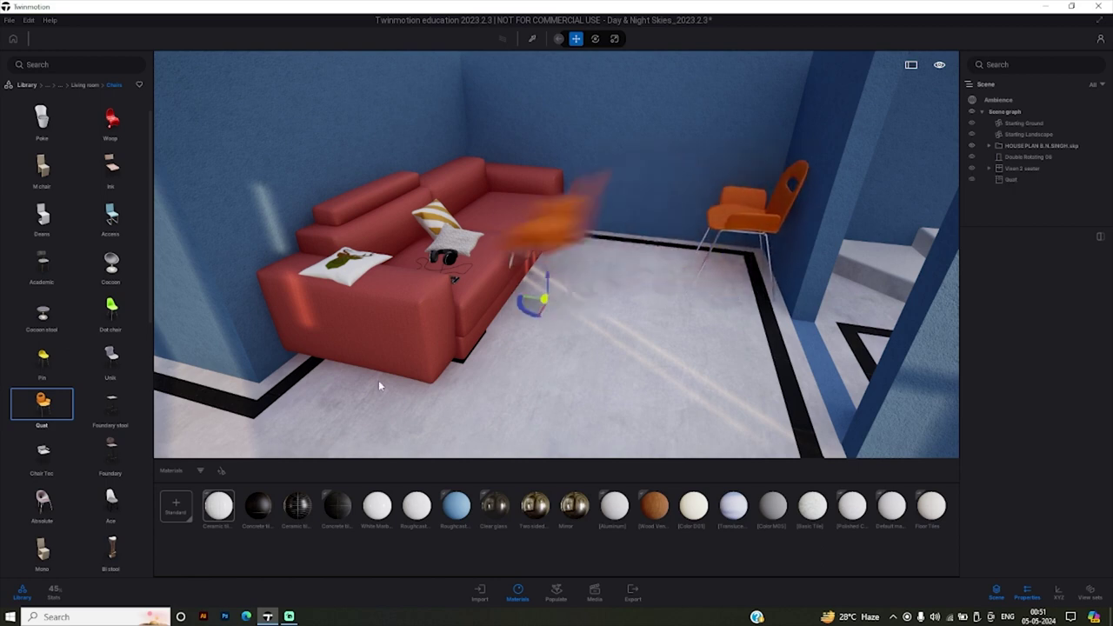
pyautogui.hotkey('ctrl', 'z')
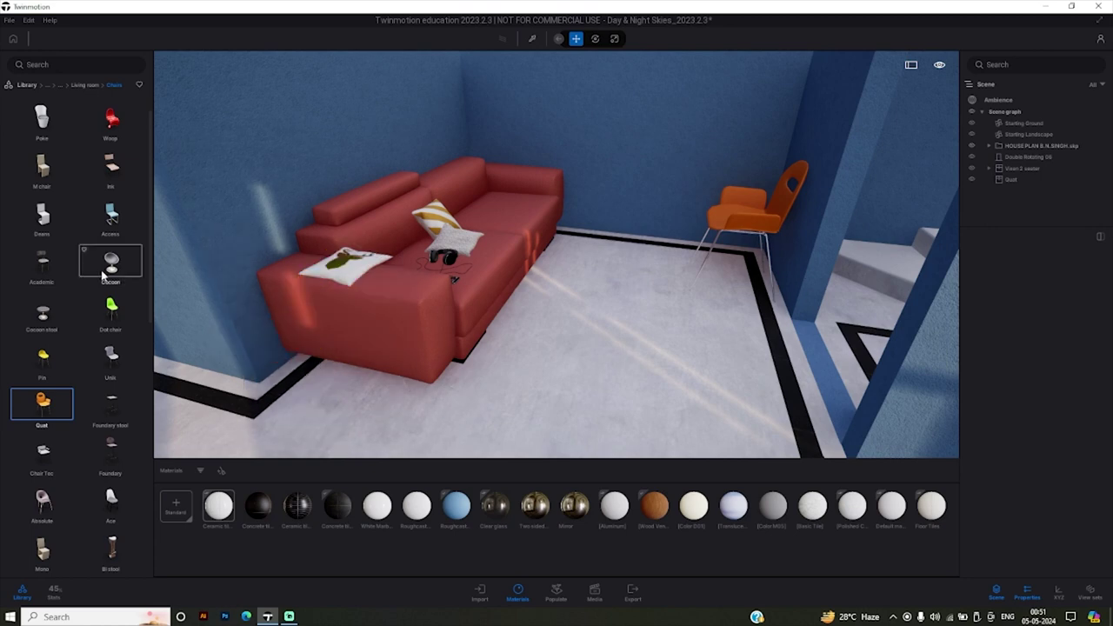
pyautogui.click(85, 85)
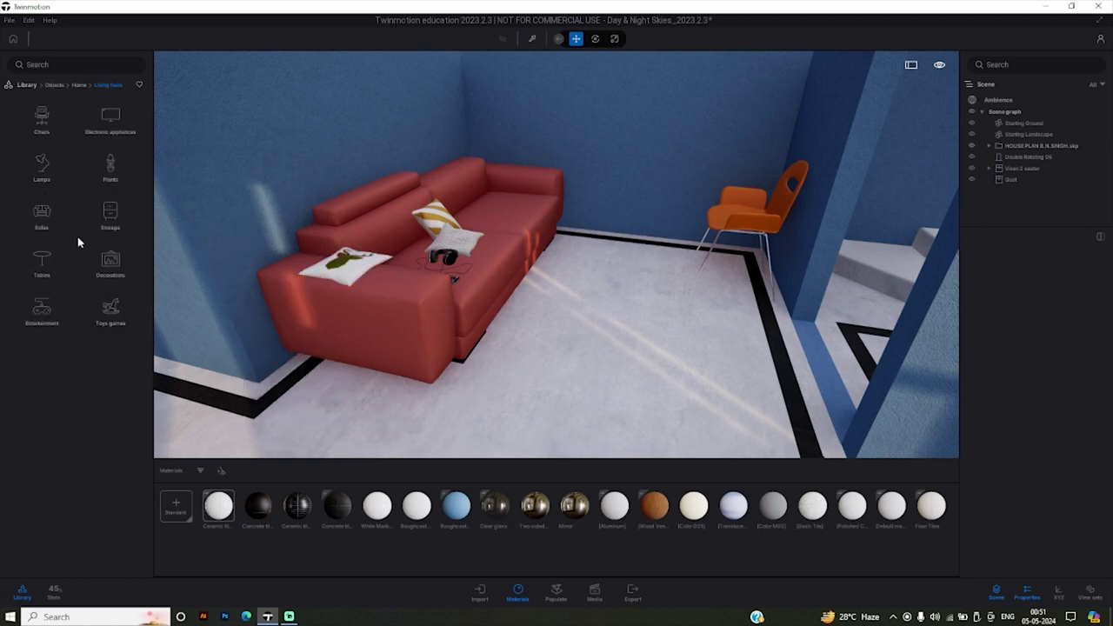
# Browse the Tables collection to find the Wood low table PRV.
pyautogui.click(38, 257)
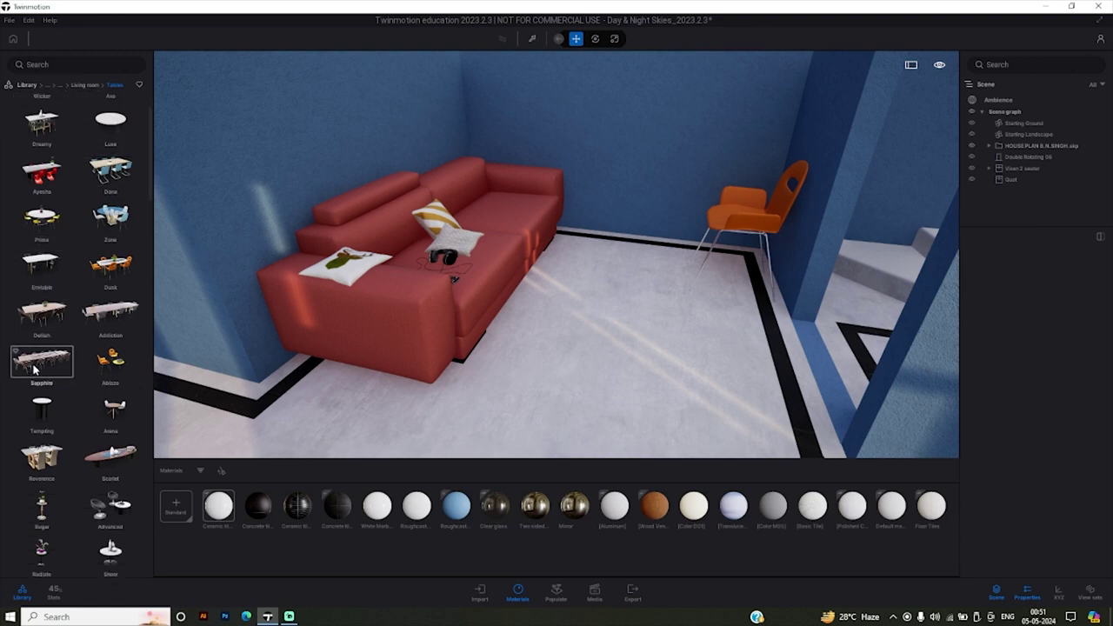
pyautogui.scroll(-3, 60, 452)
pyautogui.scroll(-3, 57, 459)
pyautogui.scroll(-2, 52, 462)
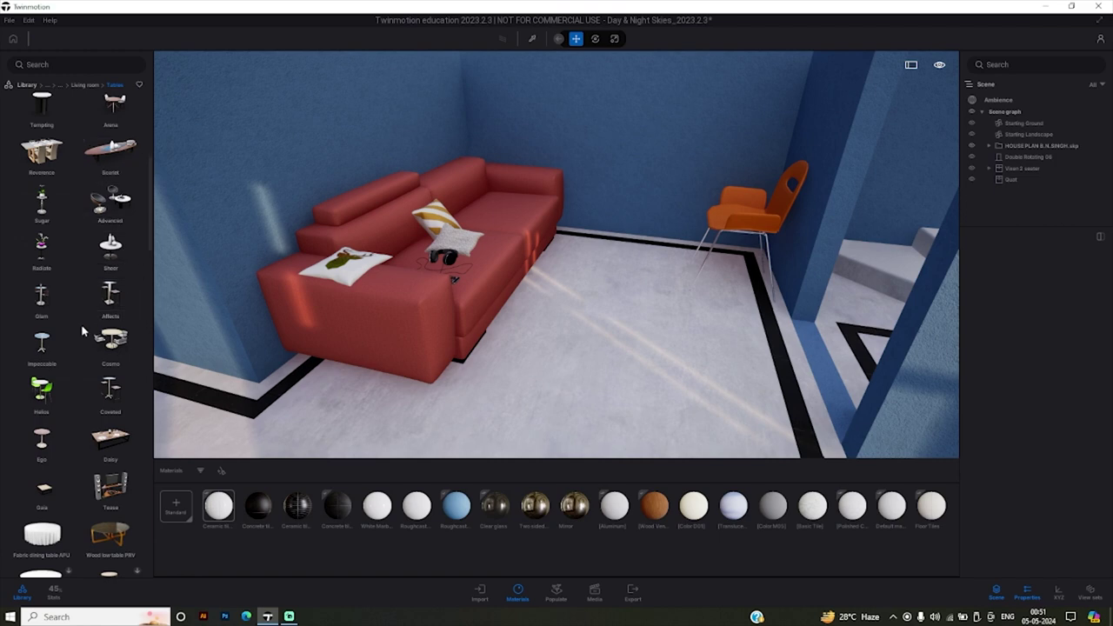
pyautogui.scroll(-1, 69, 397)
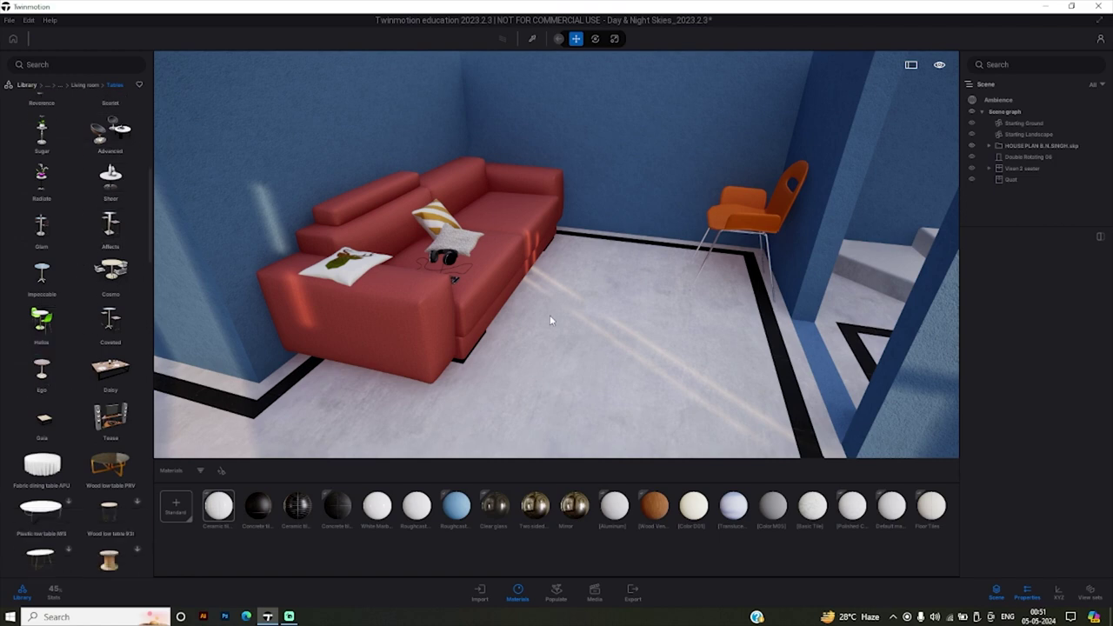
pyautogui.scroll(-1, 92, 425)
pyautogui.scroll(-1, 92, 424)
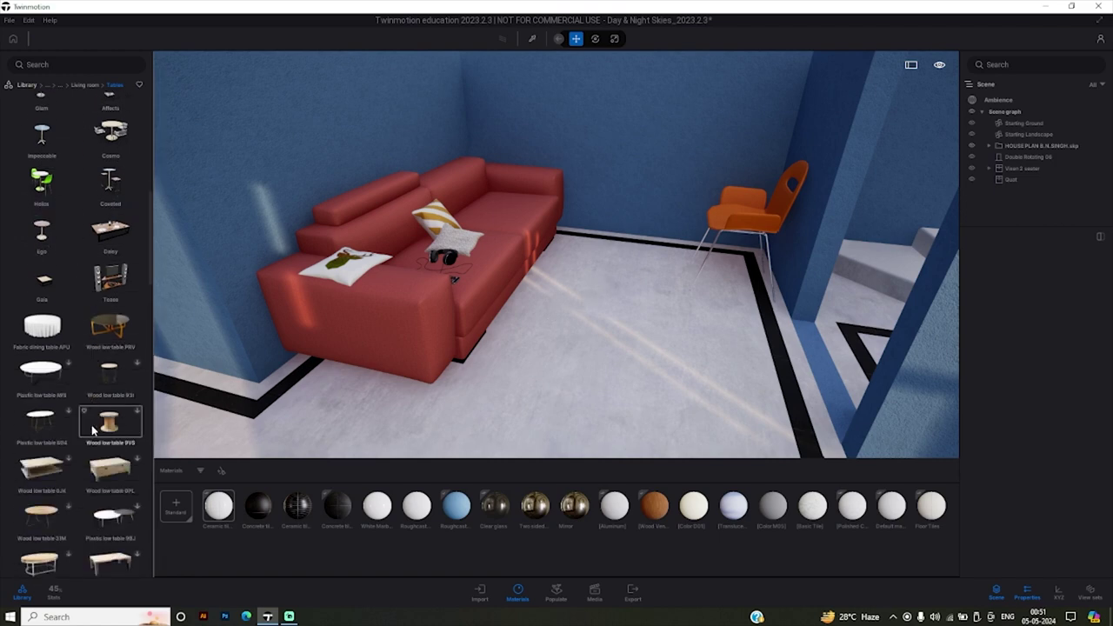
pyautogui.scroll(-1, 91, 424)
pyautogui.scroll(2, 92, 429)
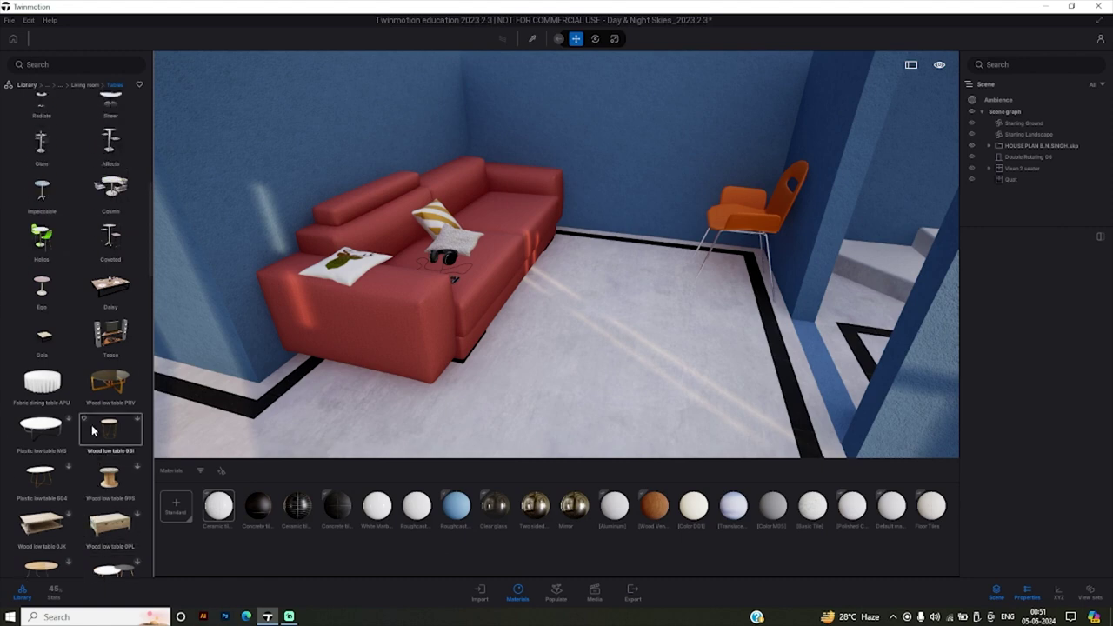
# Drop the round Wood low table PRV in front of the red sofa and nudge it into position.
pyautogui.moveTo(112, 387); pyautogui.dragTo(634, 344)
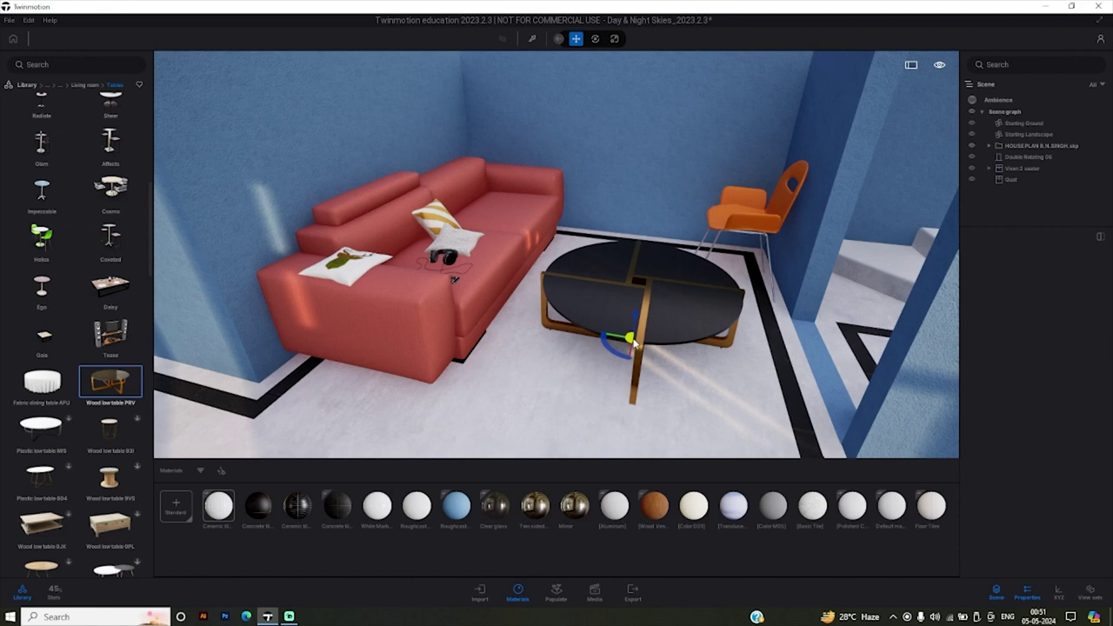
pyautogui.moveTo(634, 344); pyautogui.dragTo(636, 339)
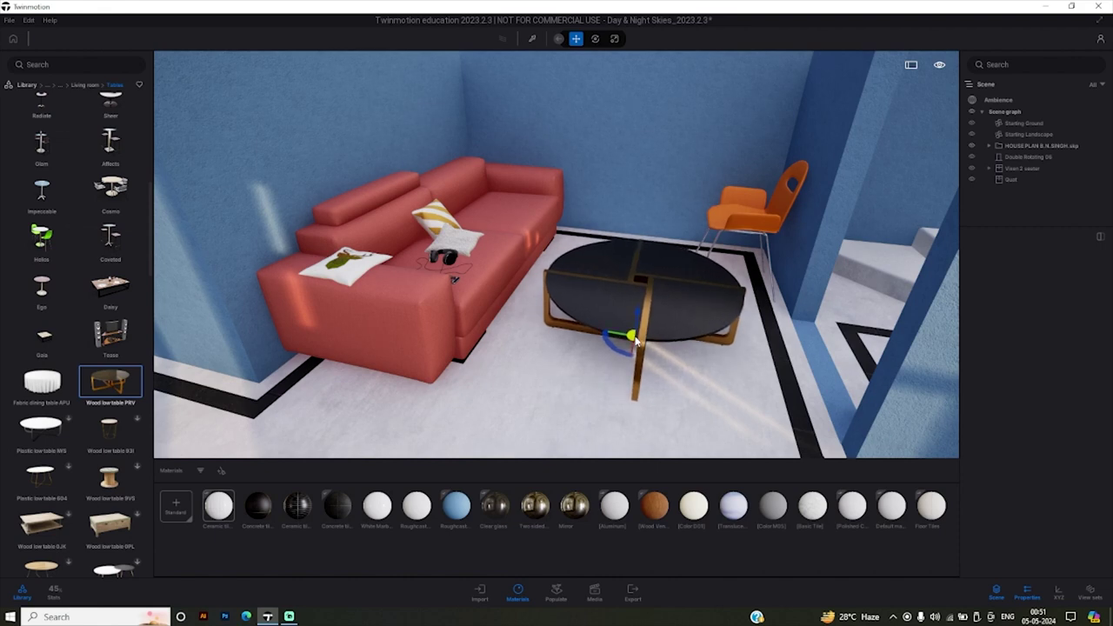
pyautogui.moveTo(636, 339); pyautogui.dragTo(633, 354)
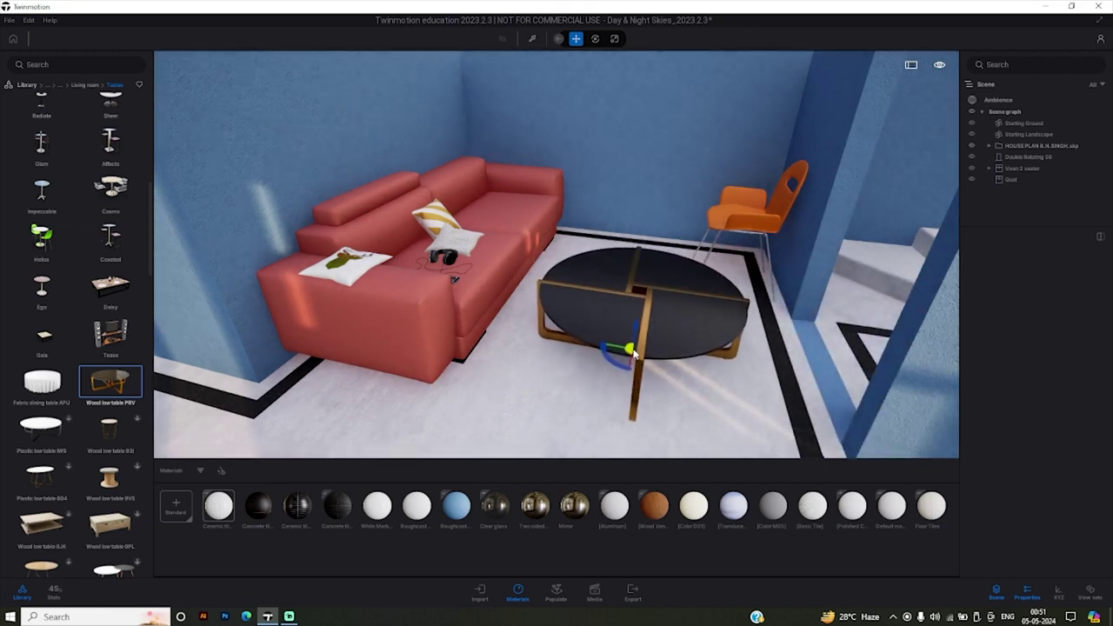
pyautogui.moveTo(633, 354); pyautogui.dragTo(638, 351)
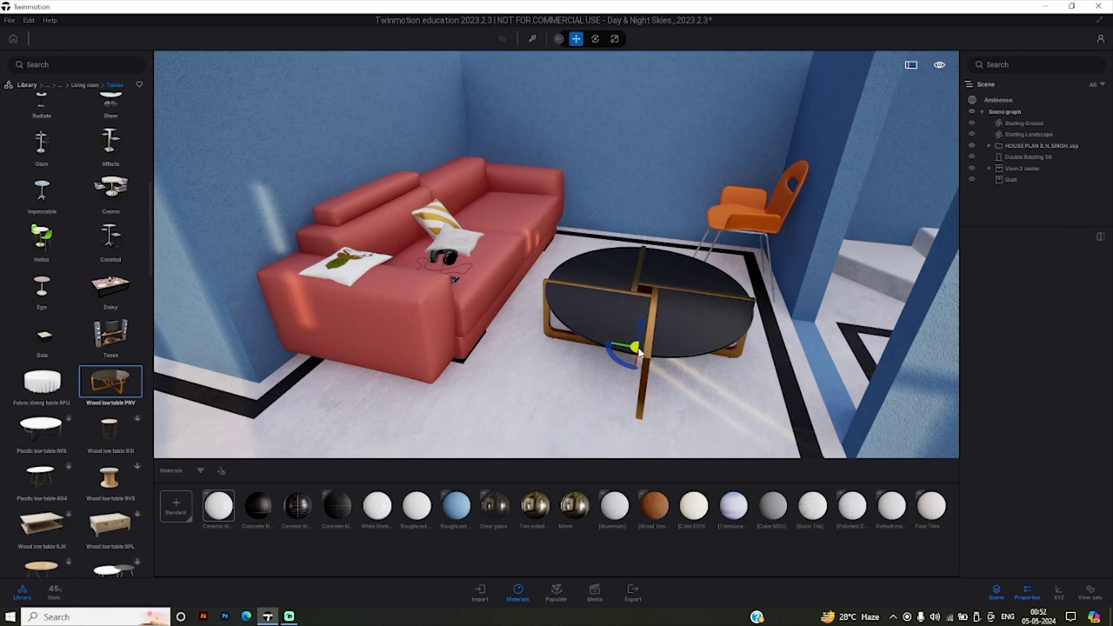
pyautogui.moveTo(639, 352); pyautogui.dragTo(458, 417)
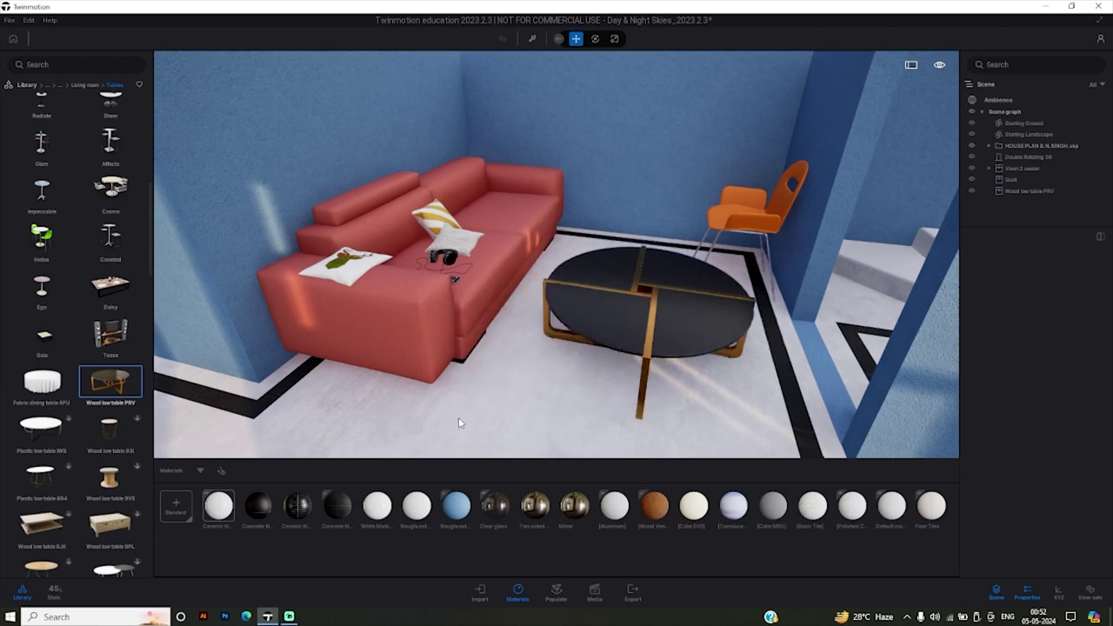
pyautogui.moveTo(458, 418); pyautogui.dragTo(522, 417, button='right')
# Look around the table, red sofa and orange chair, then return to Living room categories.
pyautogui.press('w')
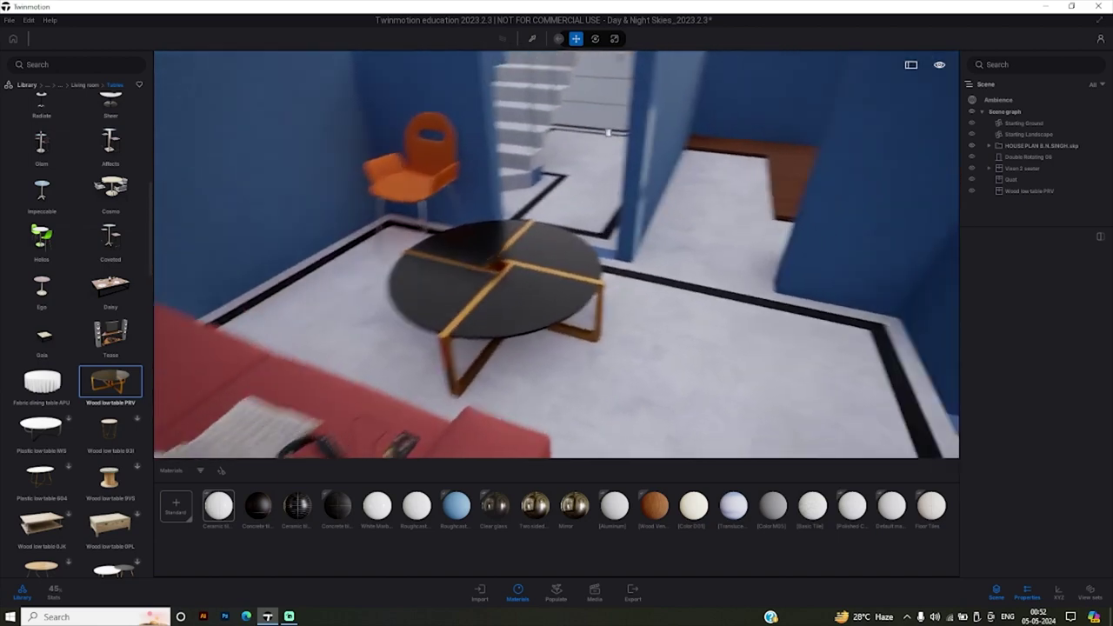
pyautogui.press('a')
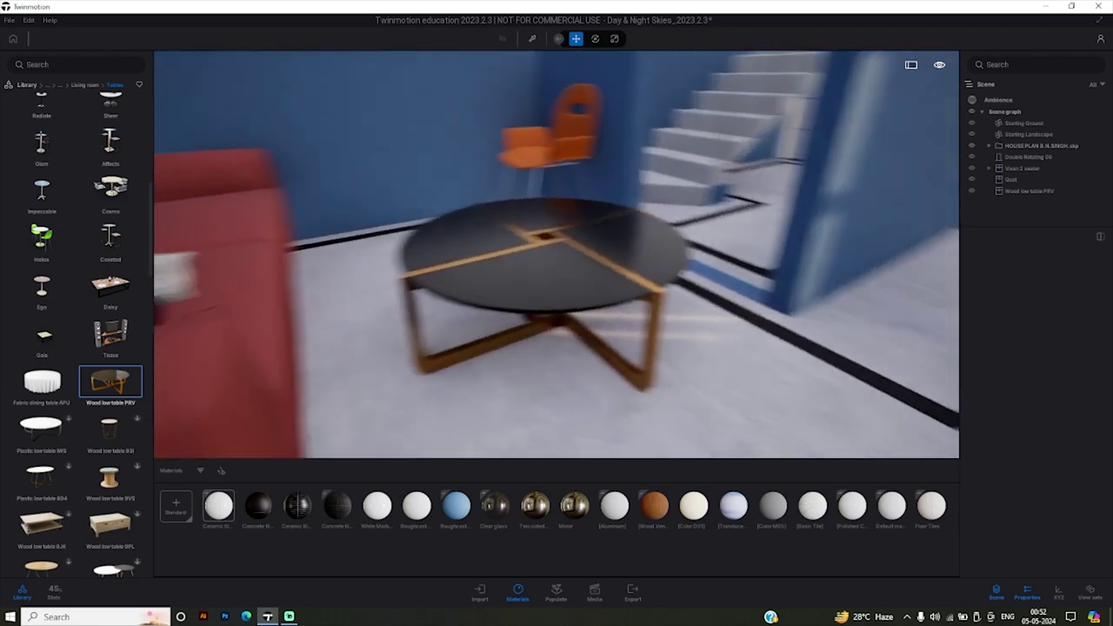
pyautogui.press('a')
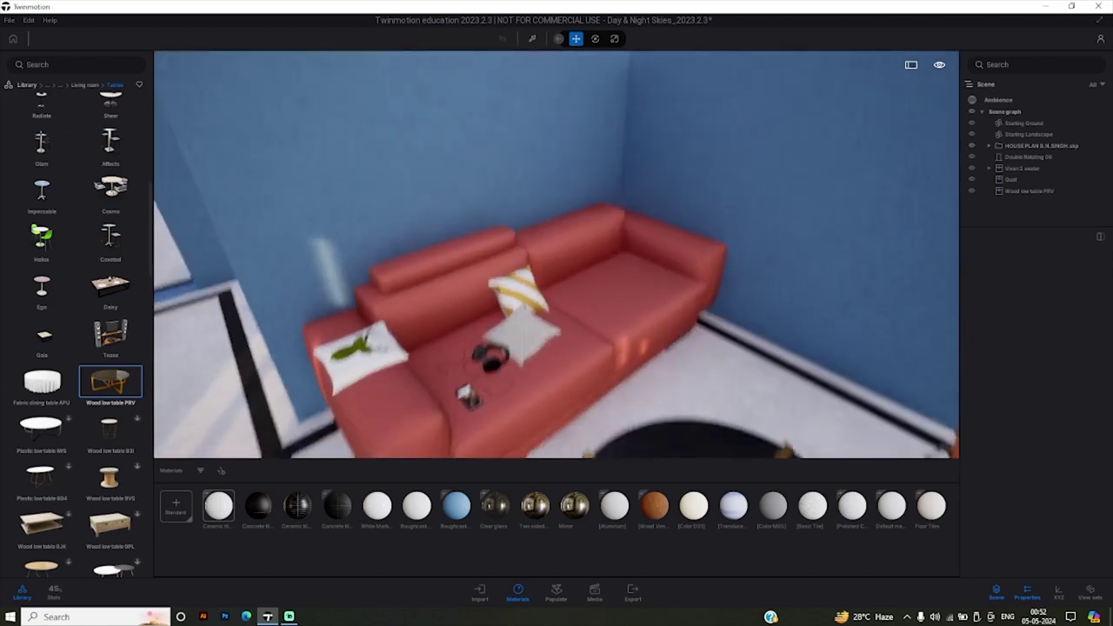
pyautogui.press('a')
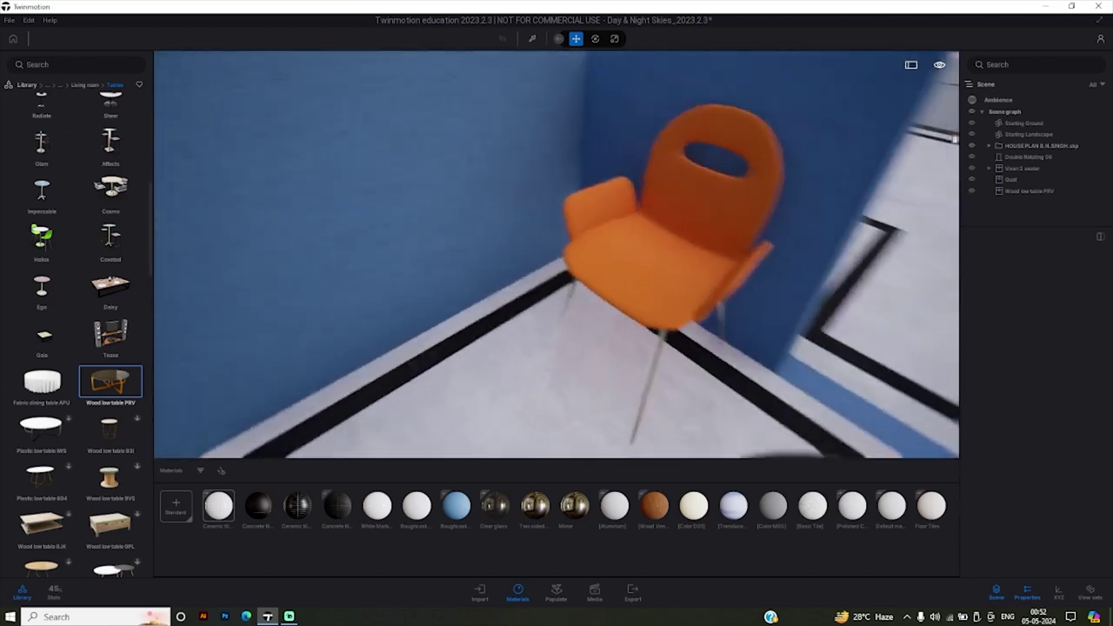
pyautogui.press('Left')
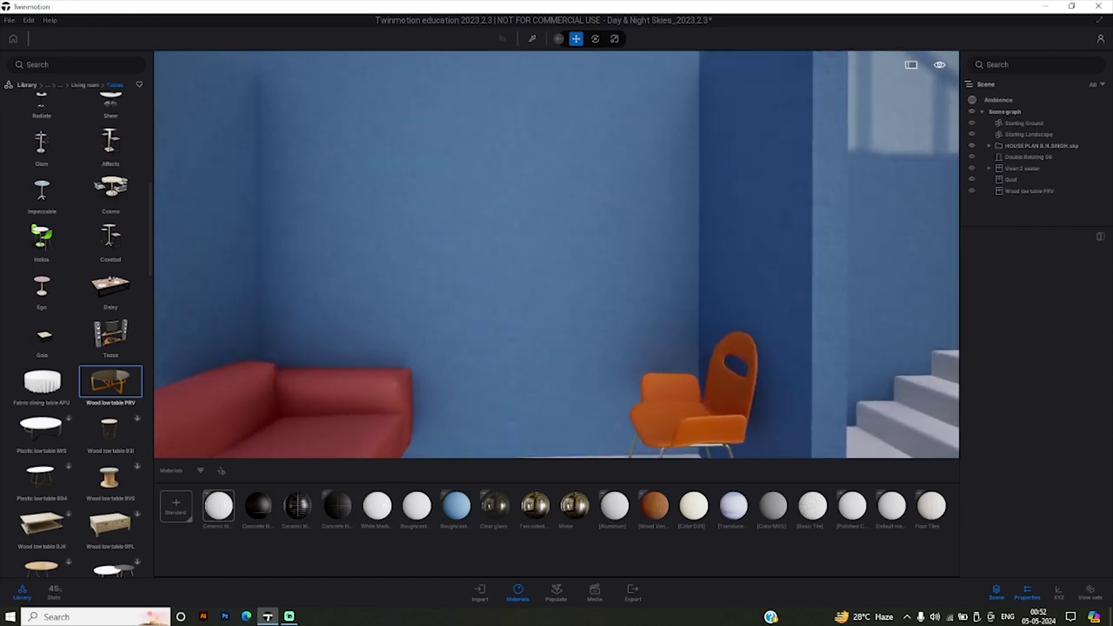
pyautogui.press('Left')
pyautogui.press('Right')
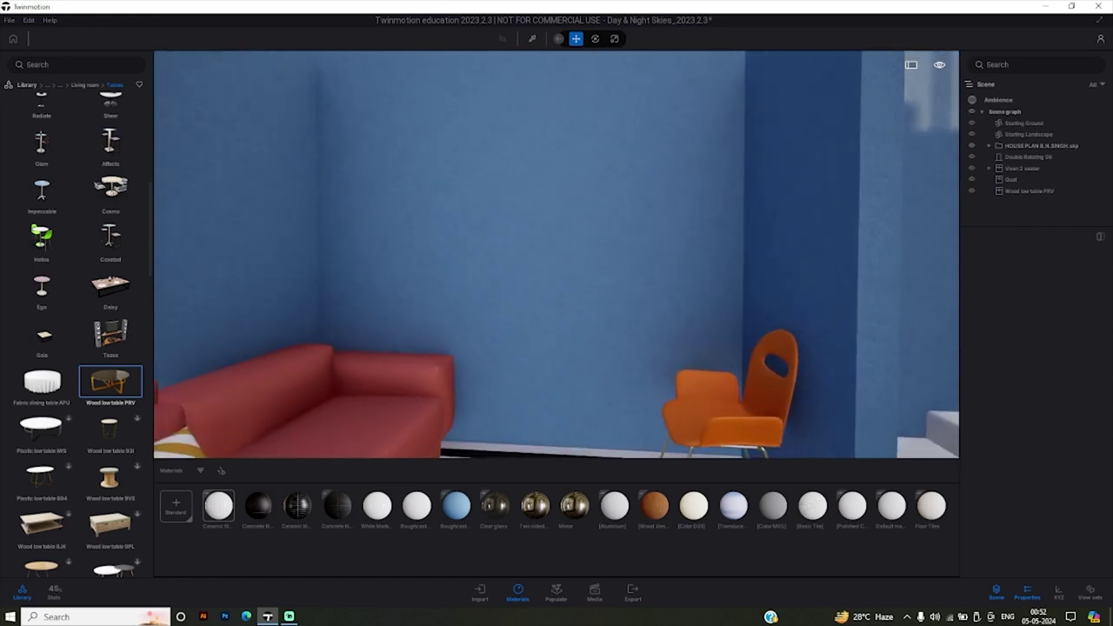
pyautogui.scroll(2, 76, 380)
pyautogui.scroll(2, 76, 380)
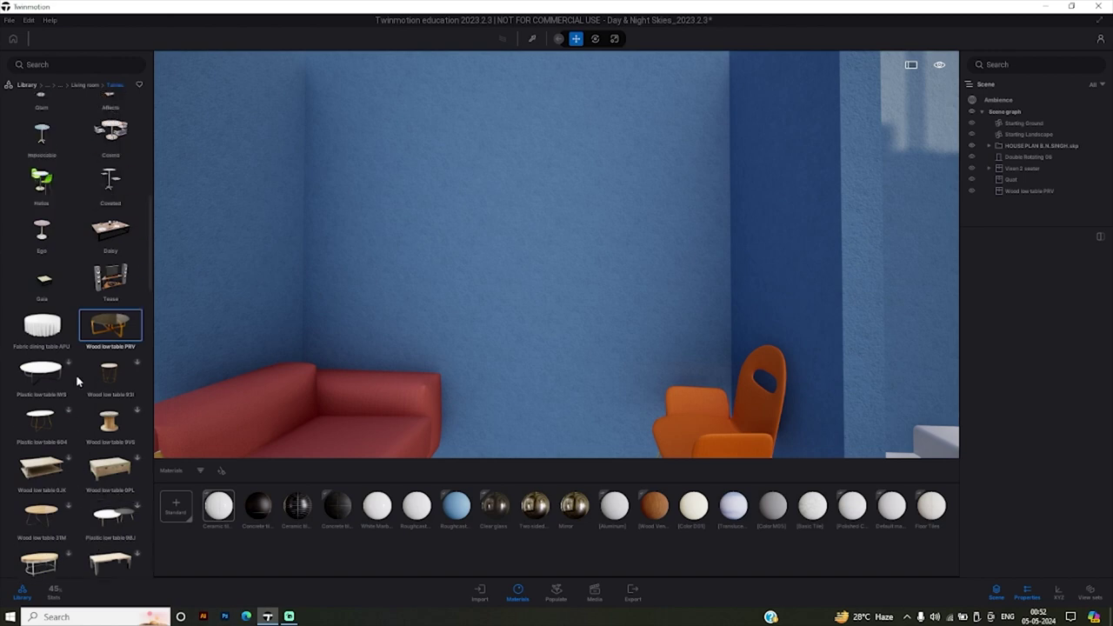
pyautogui.scroll(3, 77, 380)
pyautogui.scroll(3, 117, 249)
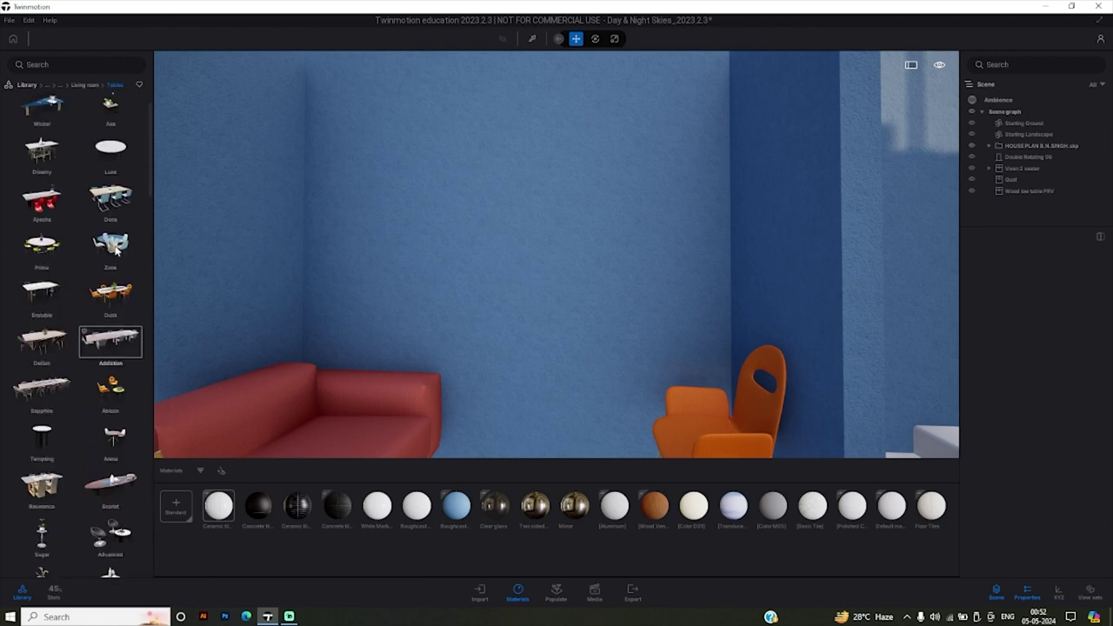
pyautogui.click(84, 85)
# Pull out to the house exterior and walk back through the front doorway to the sofa.
pyautogui.press('Down')
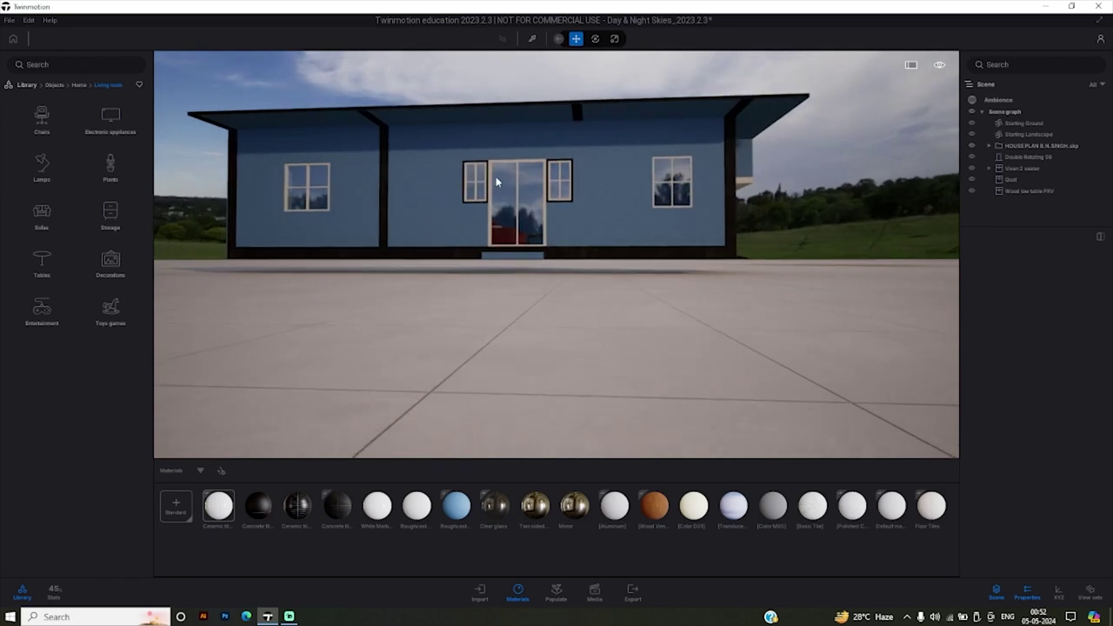
pyautogui.moveTo(409, 253); pyautogui.dragTo(526, 370, button='middle')
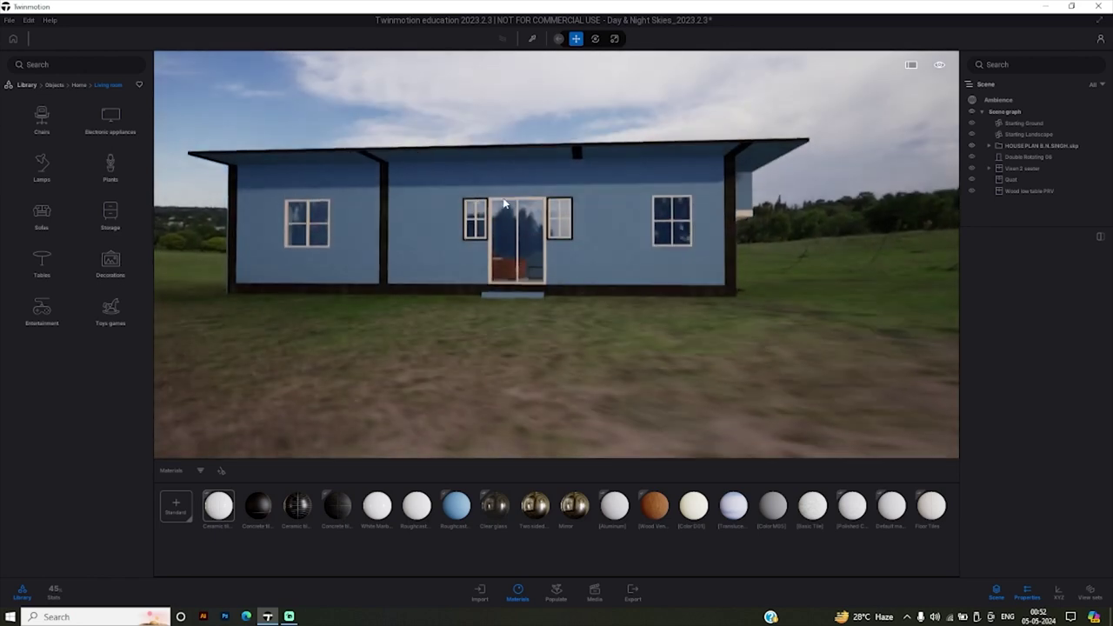
pyautogui.press('Up')
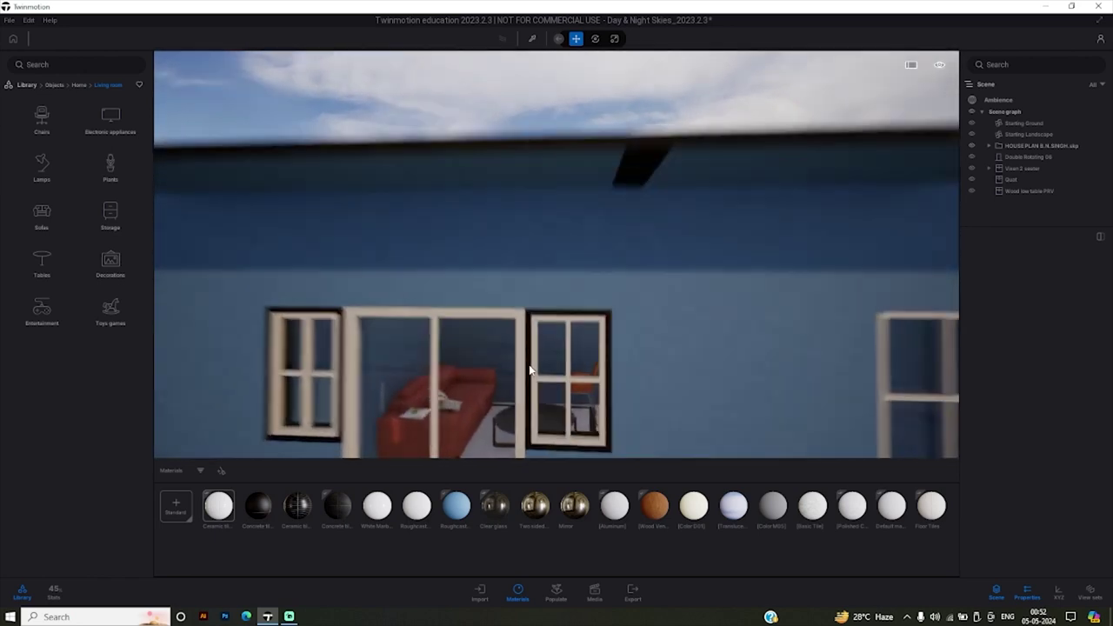
pyautogui.press('Up')
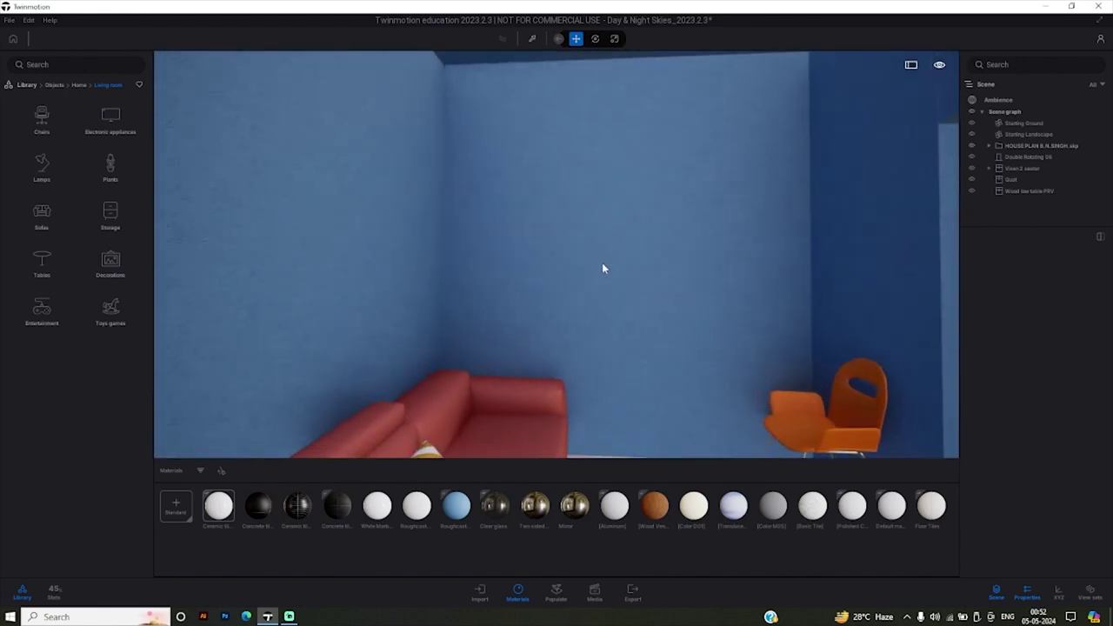
pyautogui.moveTo(602, 266); pyautogui.dragTo(522, 270)
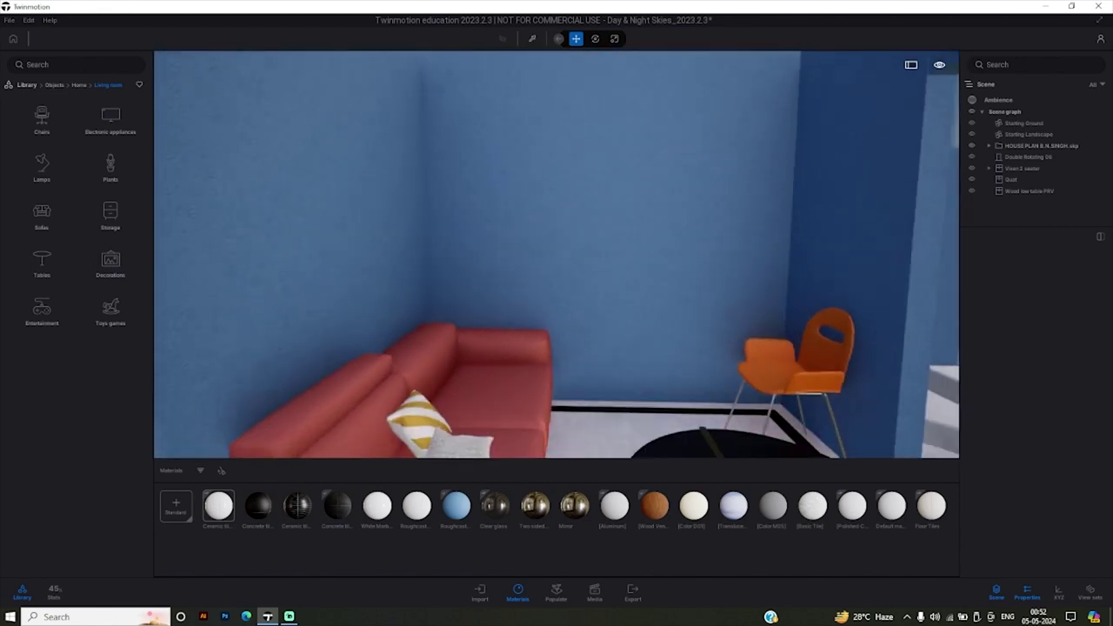
pyautogui.press('Left')
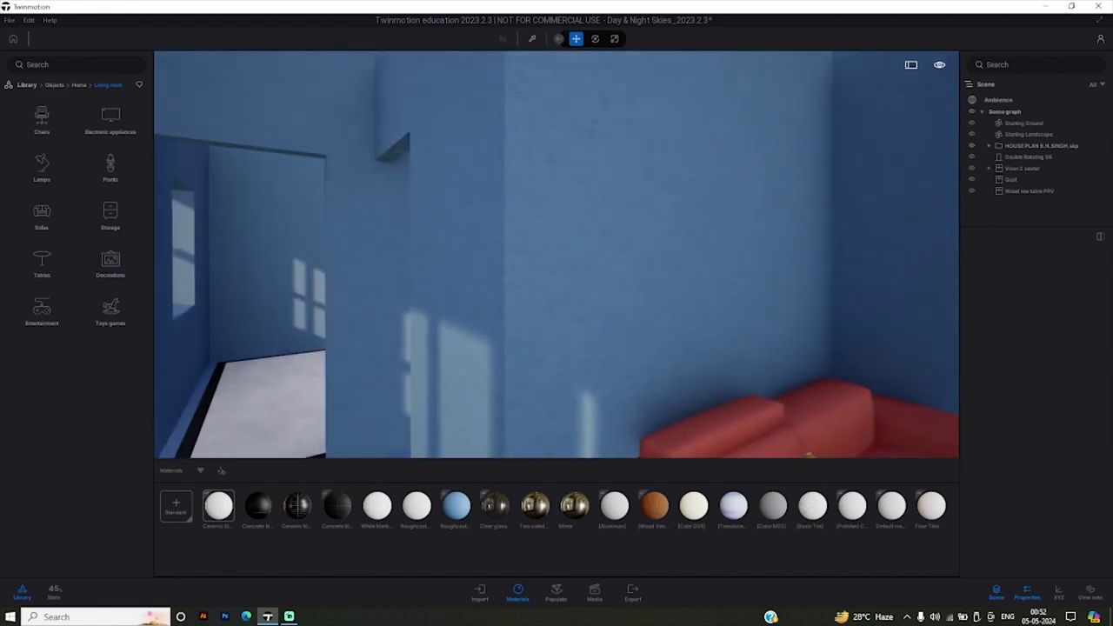
pyautogui.press('Right')
pyautogui.moveTo(539, 287); pyautogui.dragTo(522, 301)
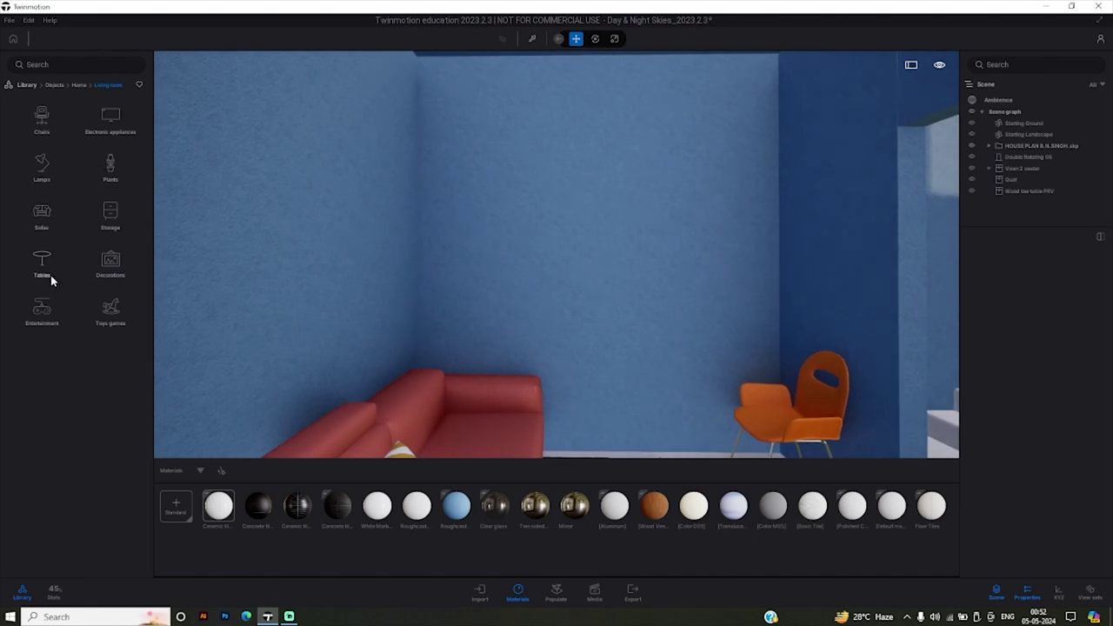
# Hang the three-photo Frame Composition x3 on the right wall beside the chair.
pyautogui.click(110, 260)
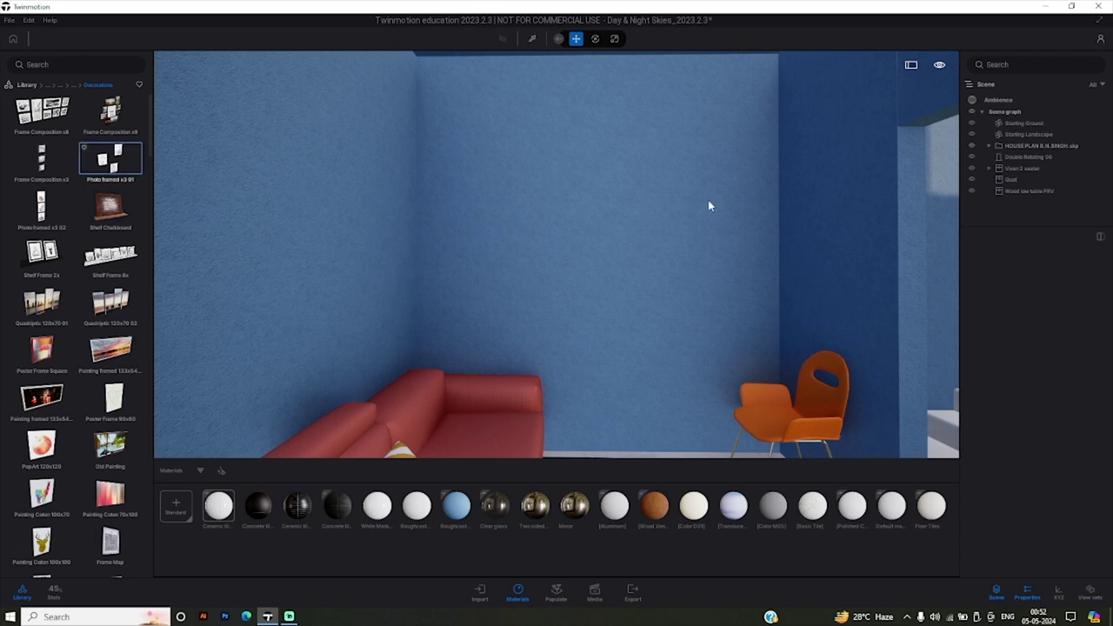
pyautogui.moveTo(709, 206)
pyautogui.mouseDown()
pyautogui.moveTo(596, 218)
pyautogui.moveTo(42, 165)
pyautogui.mouseUp()
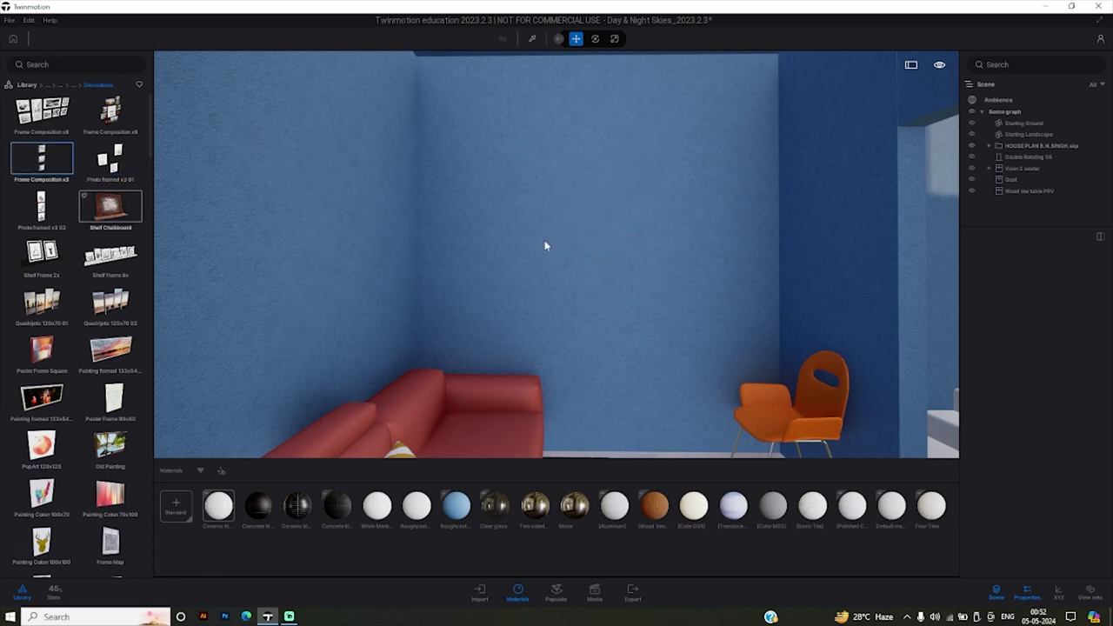
pyautogui.moveTo(544, 246)
pyautogui.mouseDown()
pyautogui.moveTo(827, 232)
pyautogui.moveTo(827, 203)
pyautogui.mouseUp()
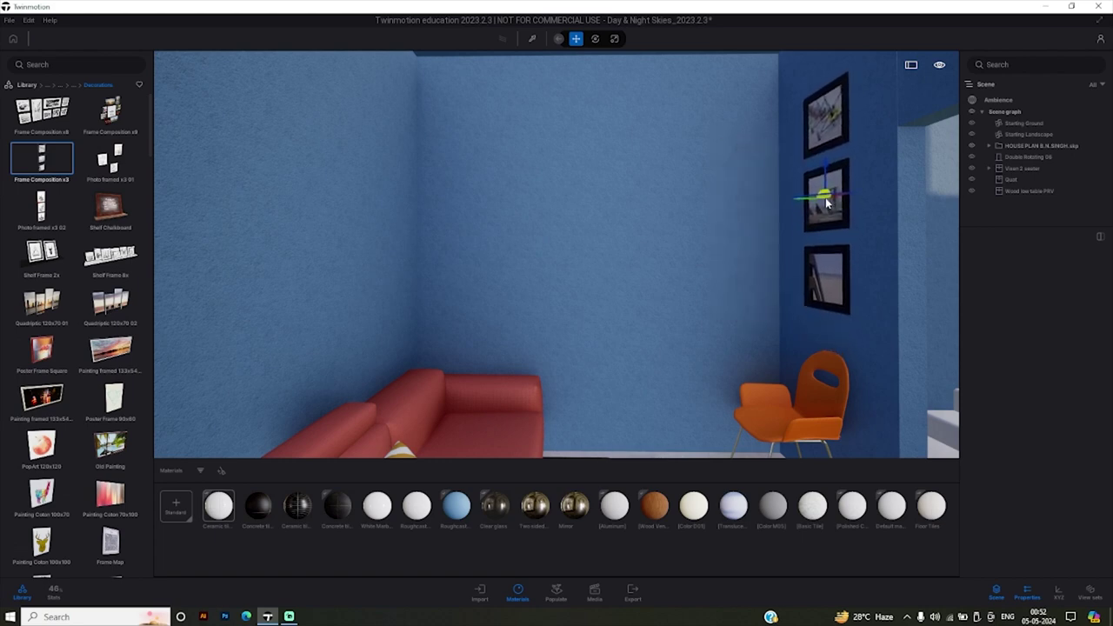
pyautogui.moveTo(827, 203); pyautogui.dragTo(826, 203)
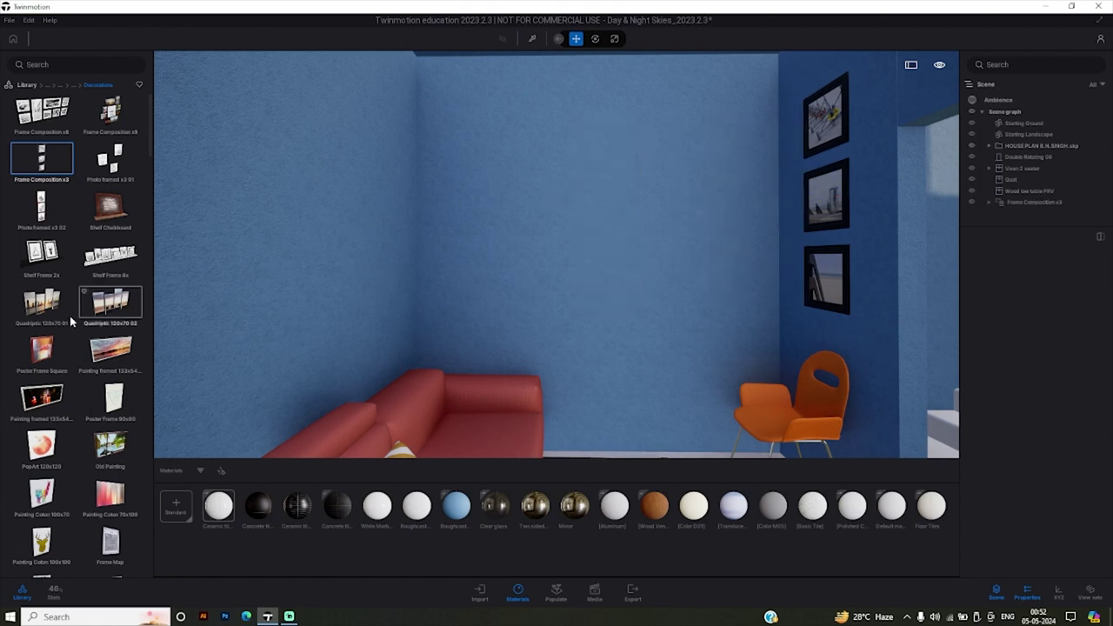
# Hang the larger Frame Composition cluster on the back wall above the red sofa.
pyautogui.scroll(-1, 71, 313)
pyautogui.scroll(-1, 73, 308)
pyautogui.scroll(-1, 75, 305)
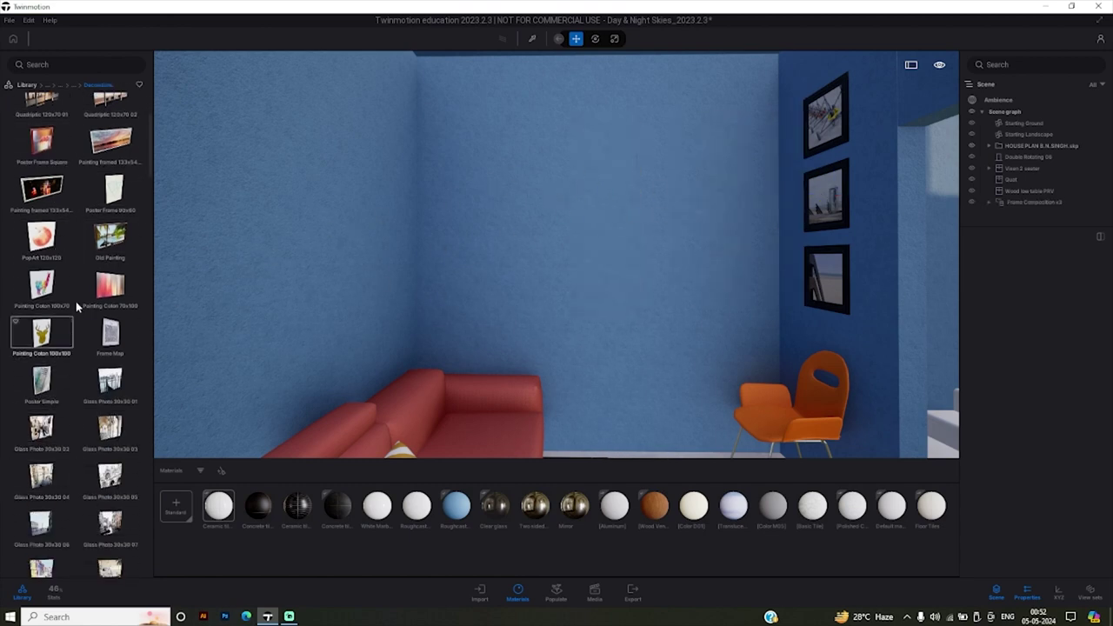
pyautogui.scroll(-1, 73, 348)
pyautogui.scroll(-1, 70, 391)
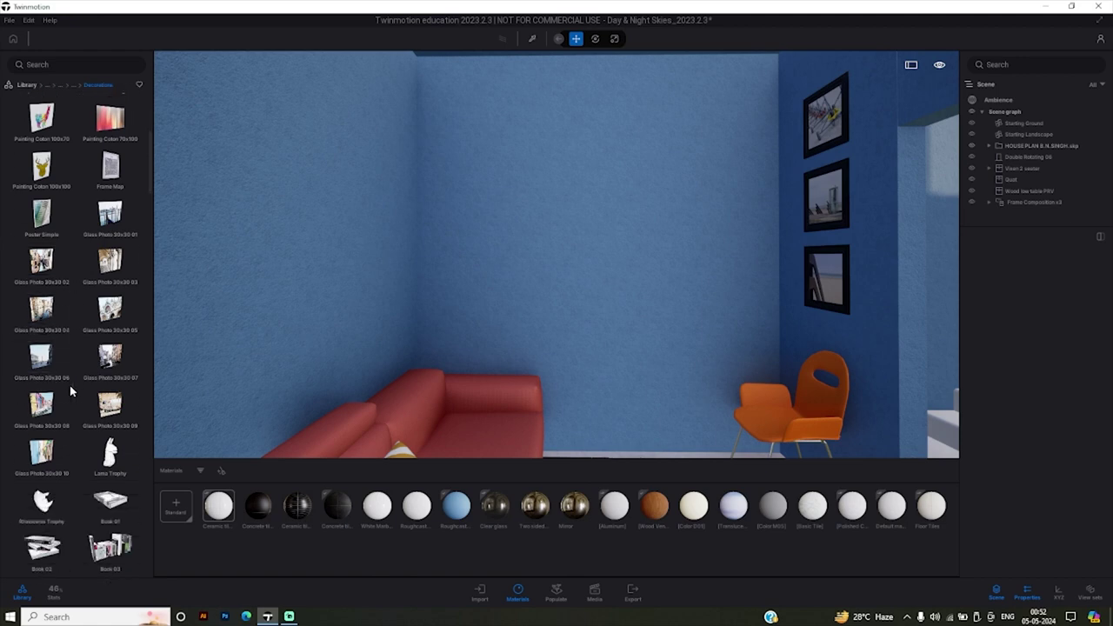
pyautogui.scroll(1, 70, 391)
pyautogui.scroll(1, 70, 391)
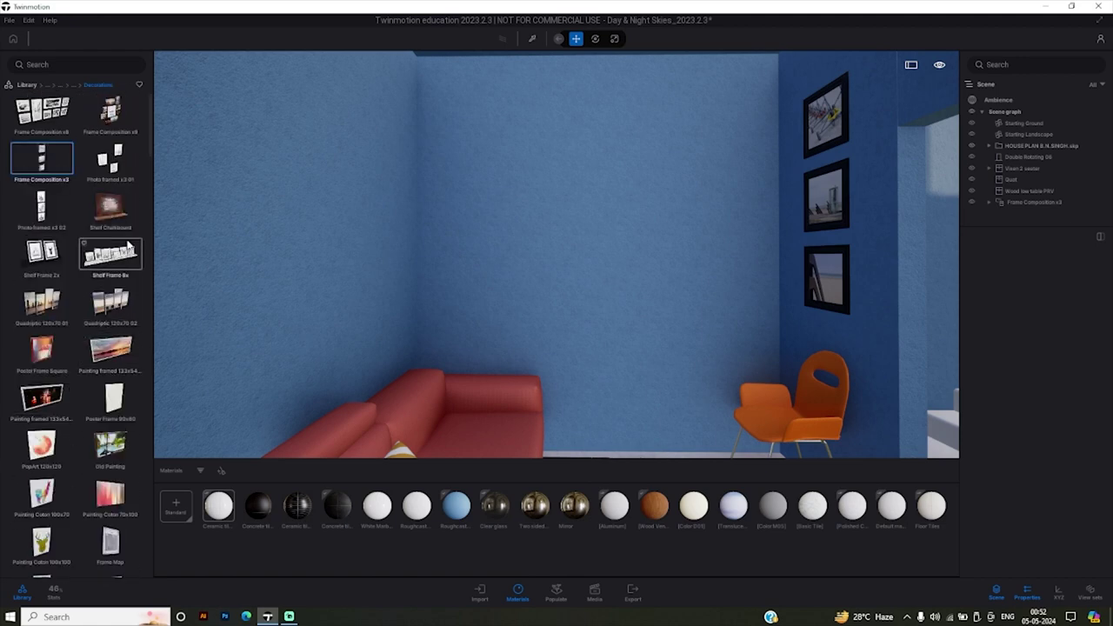
pyautogui.moveTo(124, 109)
pyautogui.mouseDown()
pyautogui.moveTo(590, 192)
pyautogui.moveTo(595, 216)
pyautogui.mouseUp()
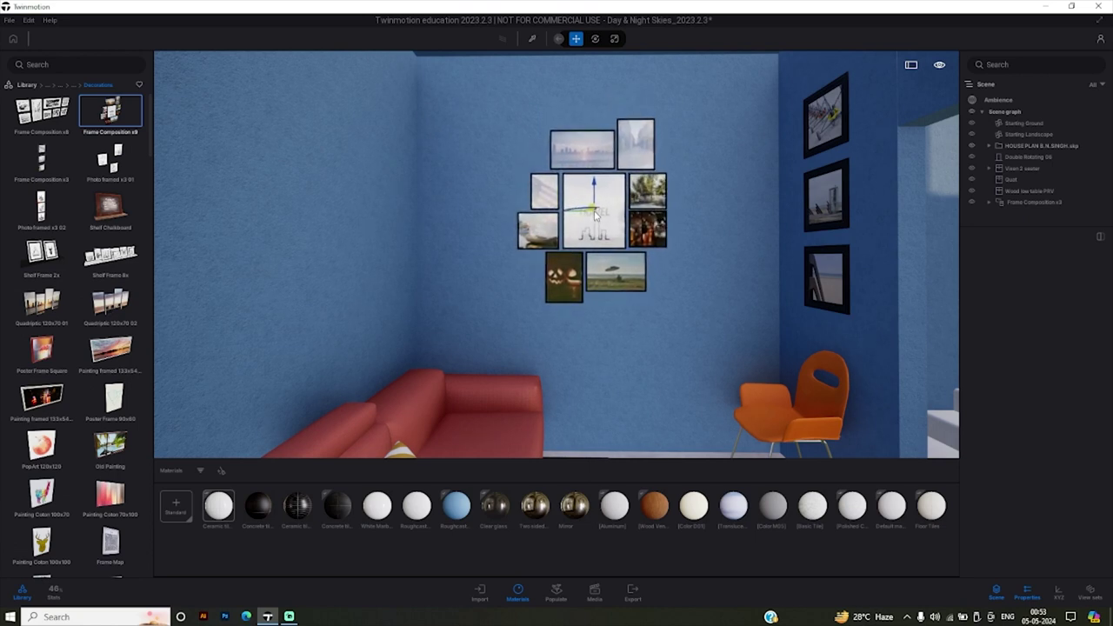
pyautogui.click(470, 296)
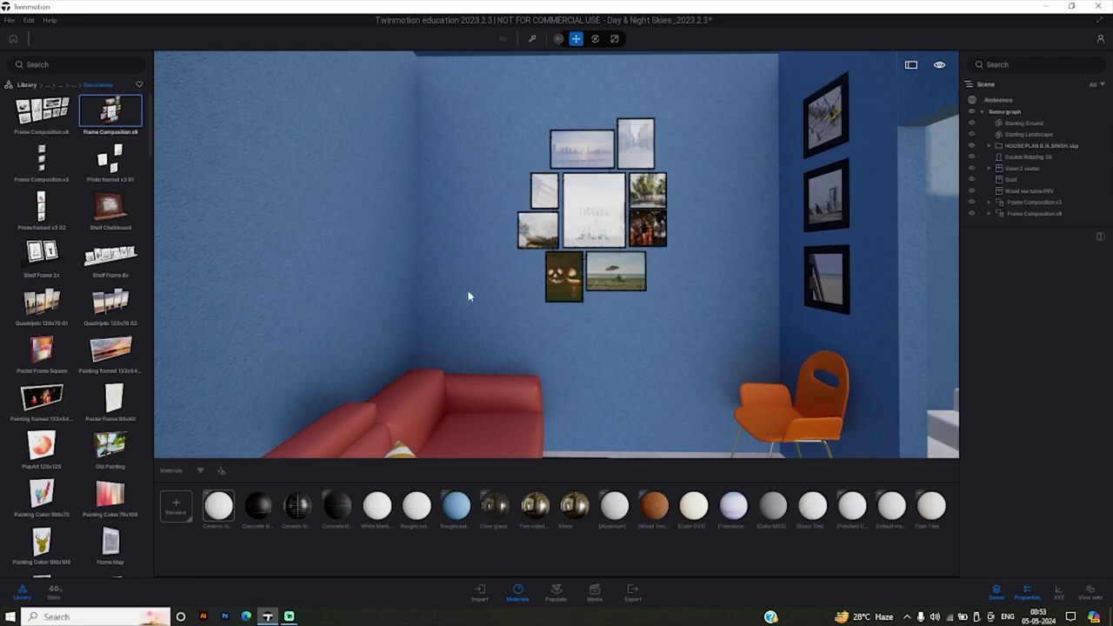
pyautogui.moveTo(470, 296); pyautogui.dragTo(660, 286)
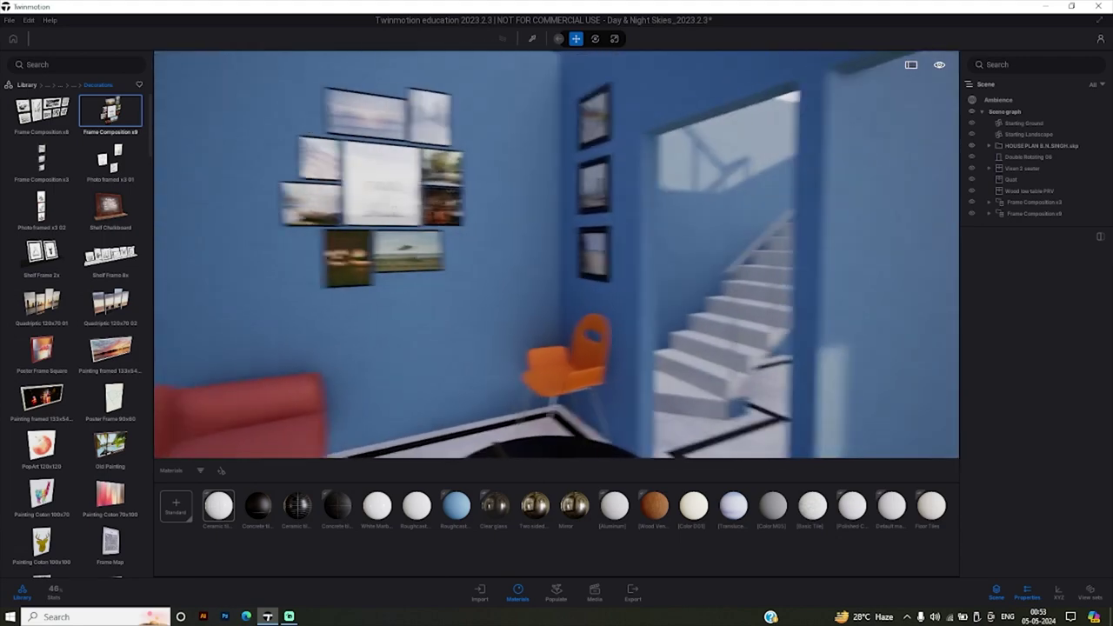
# Turn past the staircase to the wooden kitchen counter and bring up the Kitchen object categories.
pyautogui.moveTo(556, 261); pyautogui.dragTo(713, 261)
pyautogui.moveTo(556, 261); pyautogui.dragTo(713, 260)
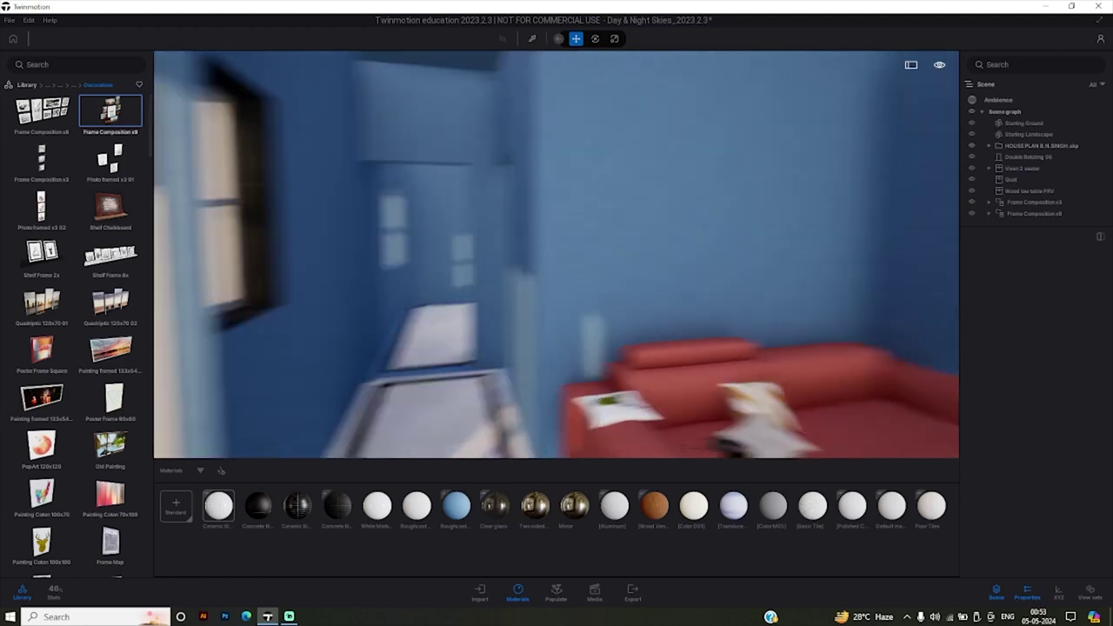
pyautogui.moveTo(556, 261)
pyautogui.mouseDown()
pyautogui.moveTo(421, 242)
pyautogui.moveTo(442, 200)
pyautogui.moveTo(430, 231)
pyautogui.mouseUp()
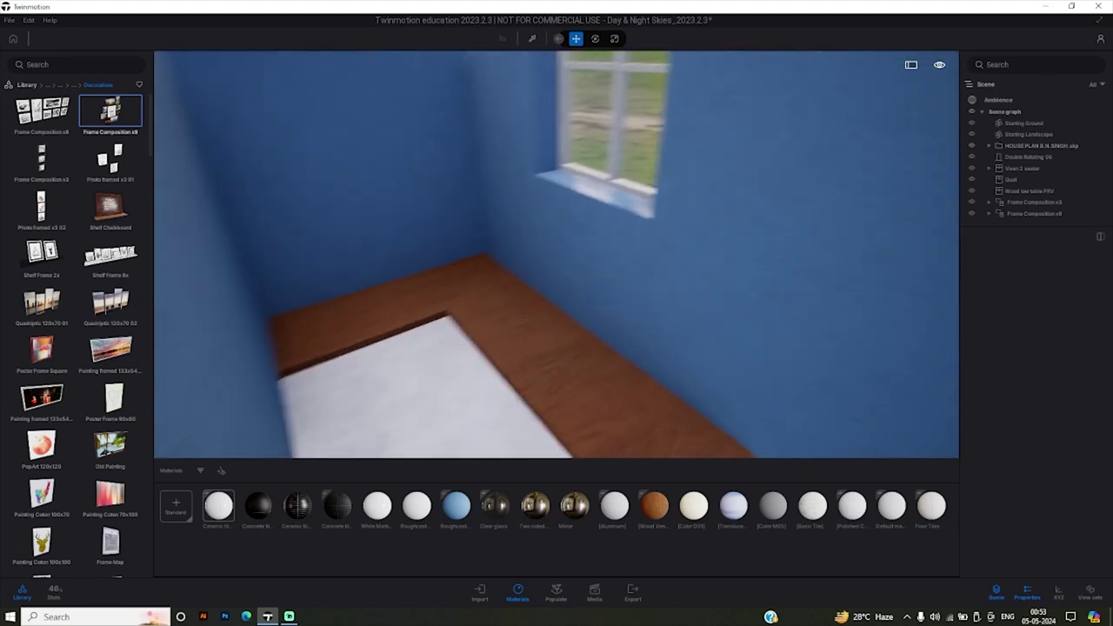
pyautogui.moveTo(366, 282); pyautogui.dragTo(90, 116, button='right')
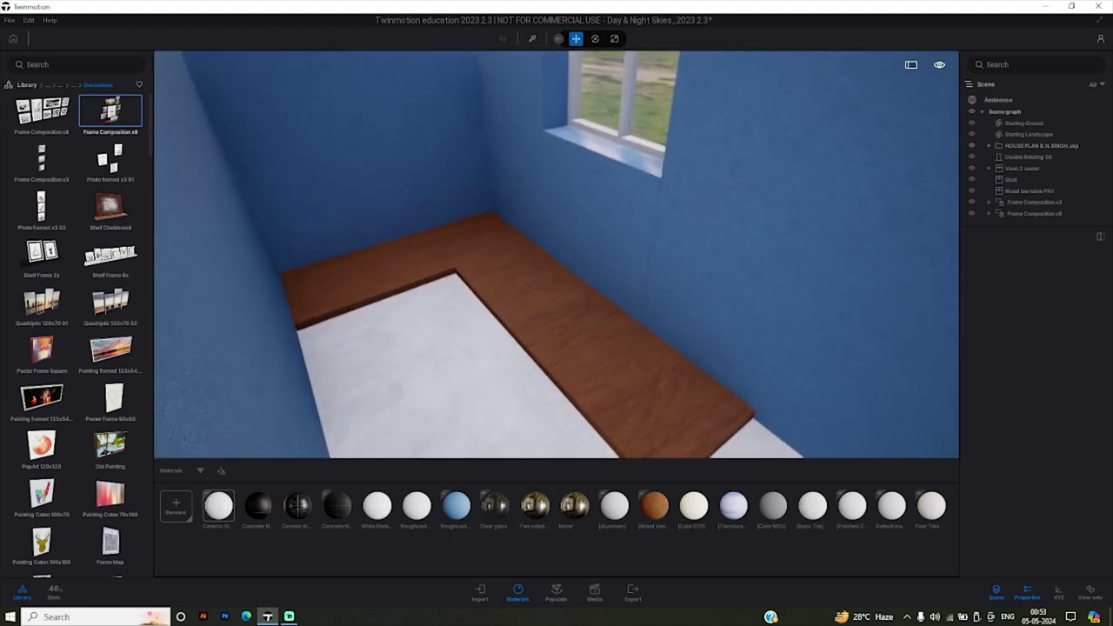
pyautogui.click(74, 85)
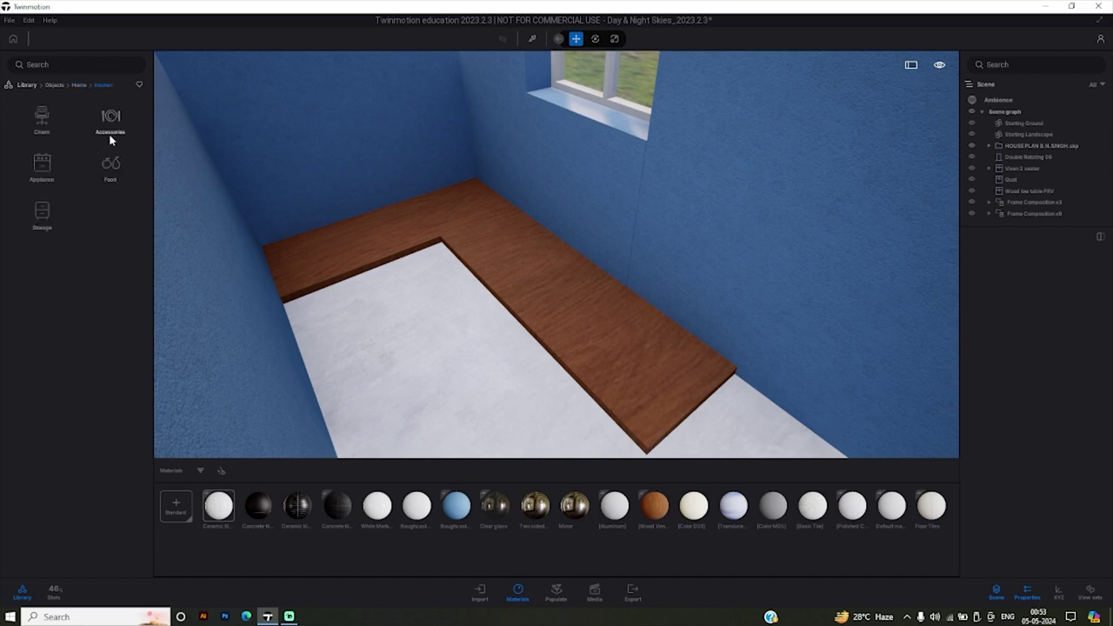
# Add a Timber sink from Kitchen Storage against the back wall, rotated 180° so its doors face out.
pyautogui.click(42, 213)
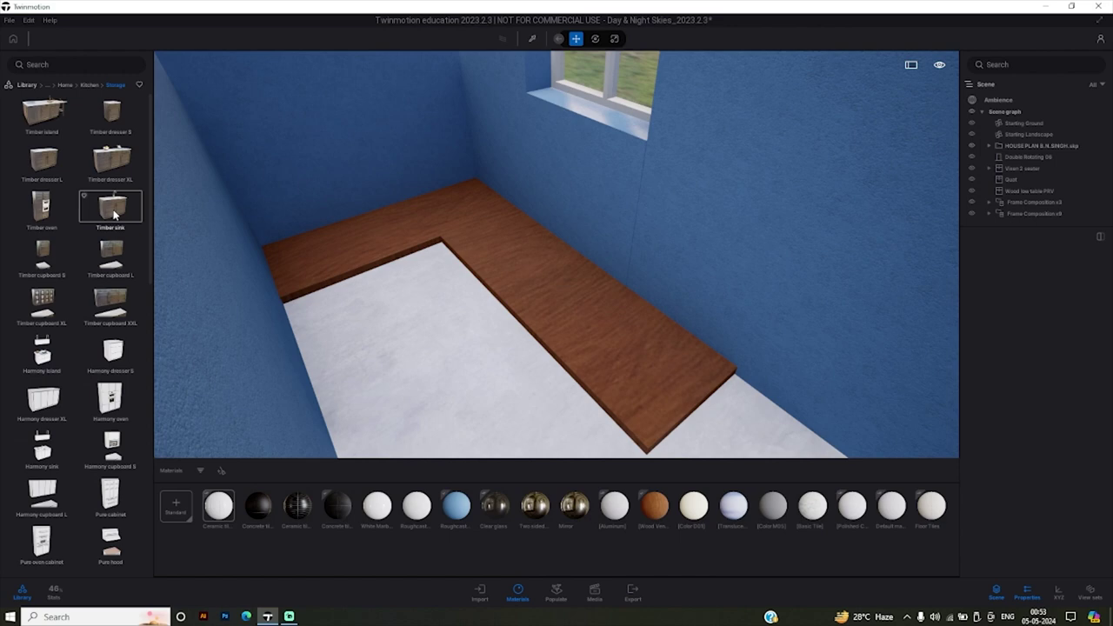
pyautogui.moveTo(167, 216)
pyautogui.mouseDown()
pyautogui.moveTo(403, 228)
pyautogui.moveTo(426, 285)
pyautogui.moveTo(389, 228)
pyautogui.moveTo(371, 234)
pyautogui.mouseUp()
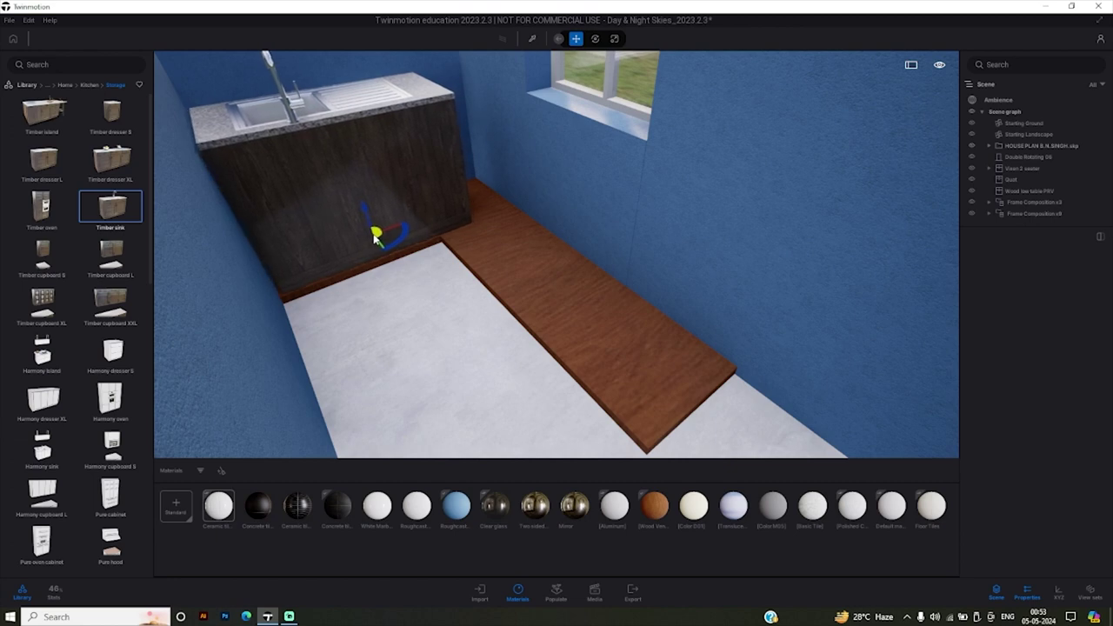
pyautogui.moveTo(375, 237); pyautogui.dragTo(362, 278)
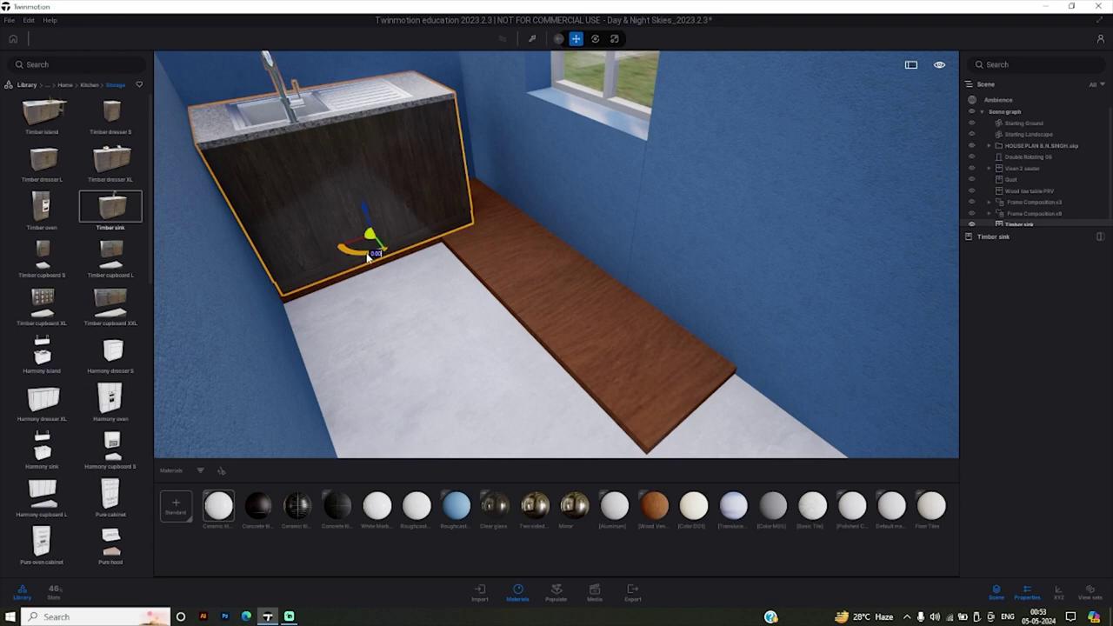
pyautogui.moveTo(367, 256); pyautogui.dragTo(366, 252)
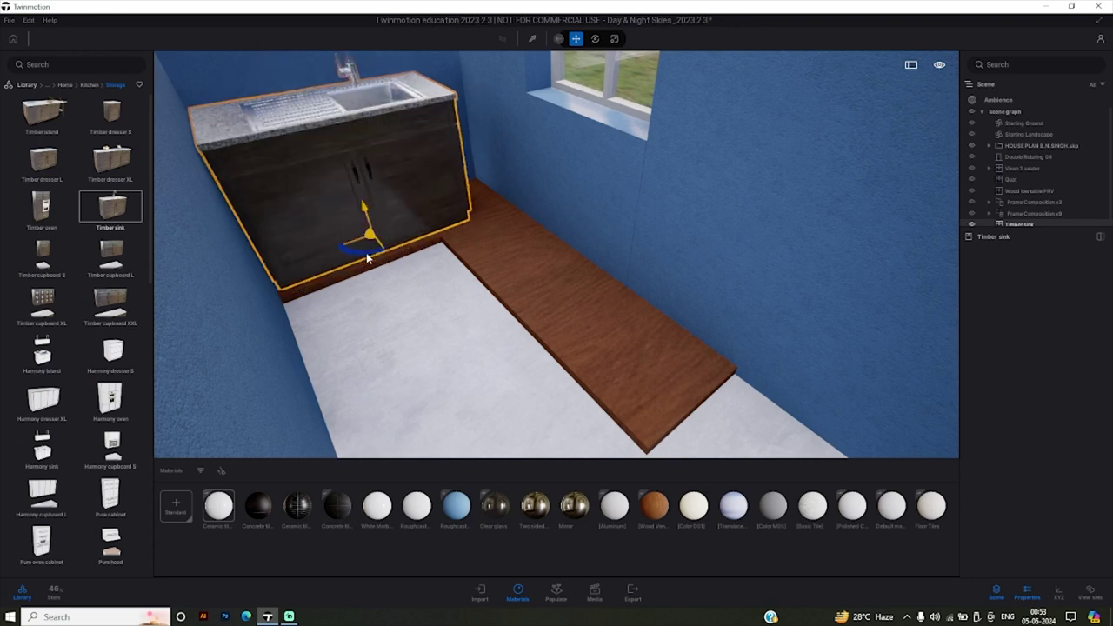
pyautogui.moveTo(366, 252)
pyautogui.mouseDown(button='right')
pyautogui.moveTo(392, 217)
pyautogui.moveTo(379, 311)
pyautogui.mouseUp(button='right')
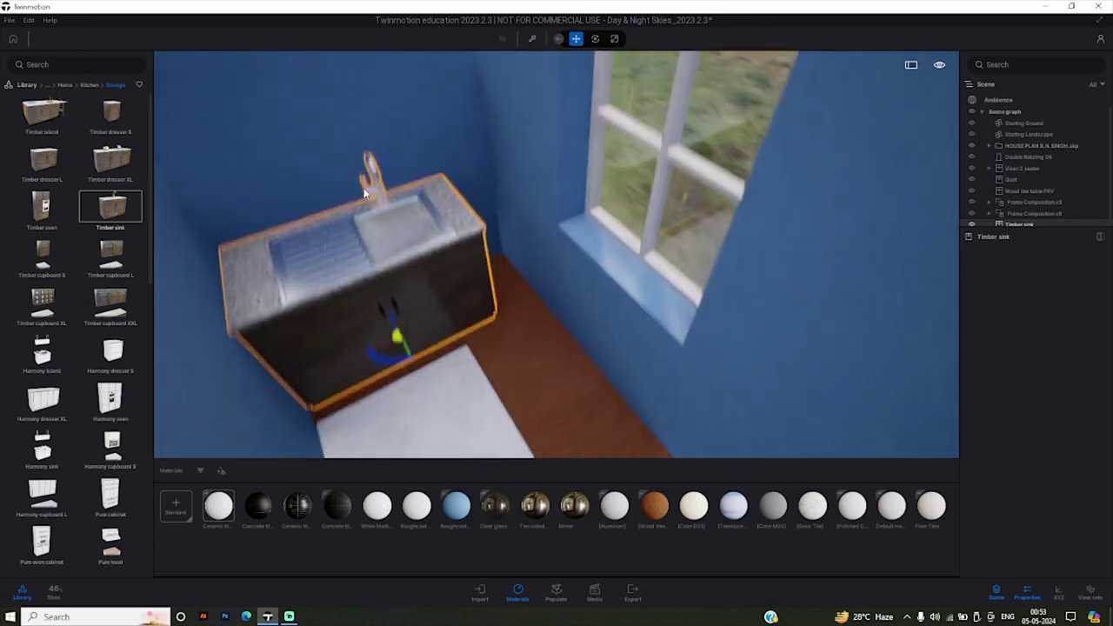
# Slide the sink cabinet along the wall toward the window and drag in a Timber cupboard.
pyautogui.moveTo(424, 353)
pyautogui.mouseDown()
pyautogui.moveTo(470, 336)
pyautogui.moveTo(418, 352)
pyautogui.mouseUp()
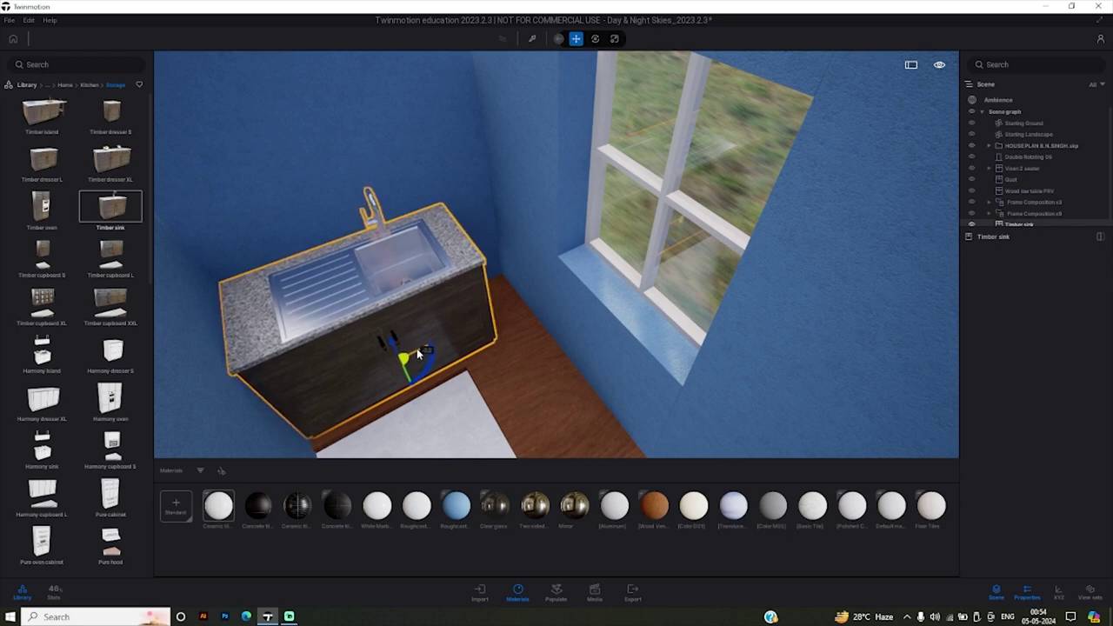
pyautogui.moveTo(418, 351); pyautogui.dragTo(416, 348)
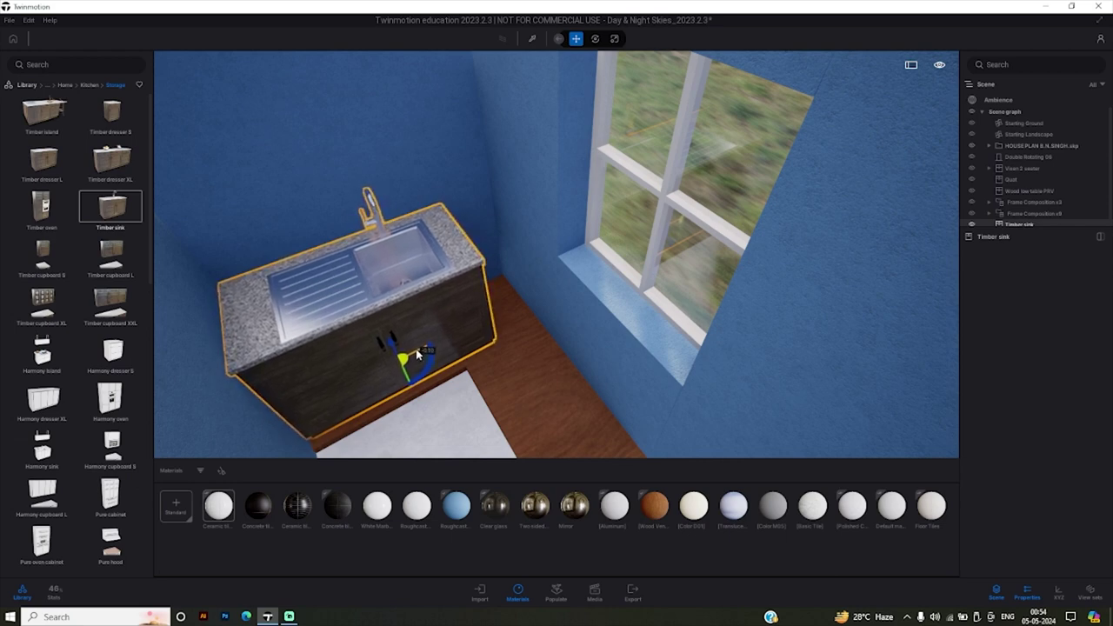
pyautogui.moveTo(407, 377); pyautogui.dragTo(403, 380)
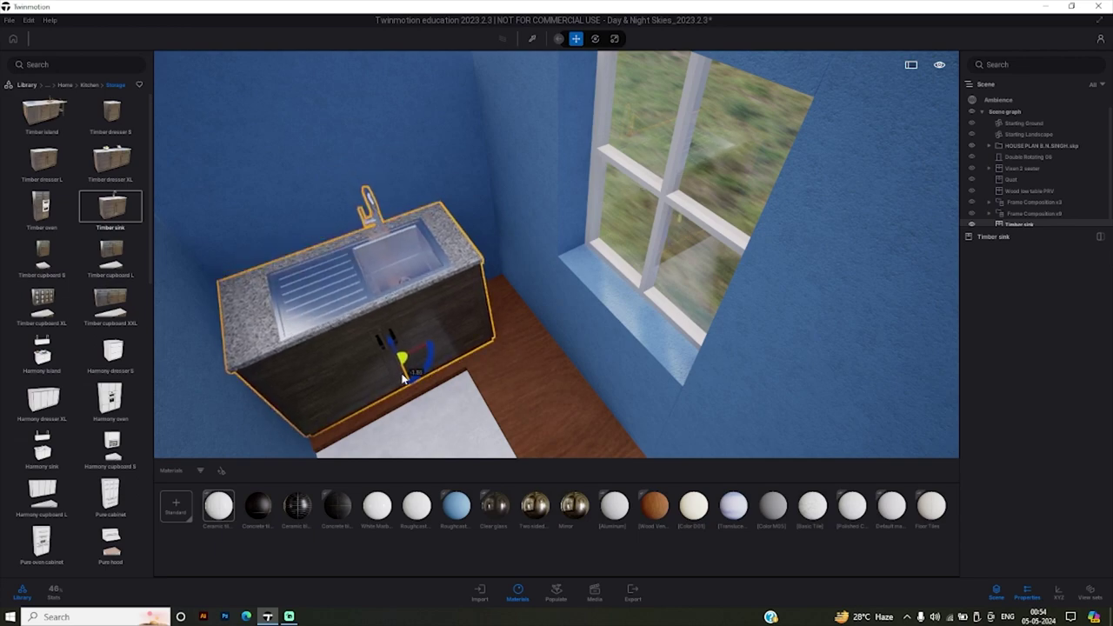
pyautogui.moveTo(435, 331)
pyautogui.mouseDown(button='right')
pyautogui.moveTo(452, 261)
pyautogui.moveTo(608, 348)
pyautogui.moveTo(505, 345)
pyautogui.mouseUp(button='right')
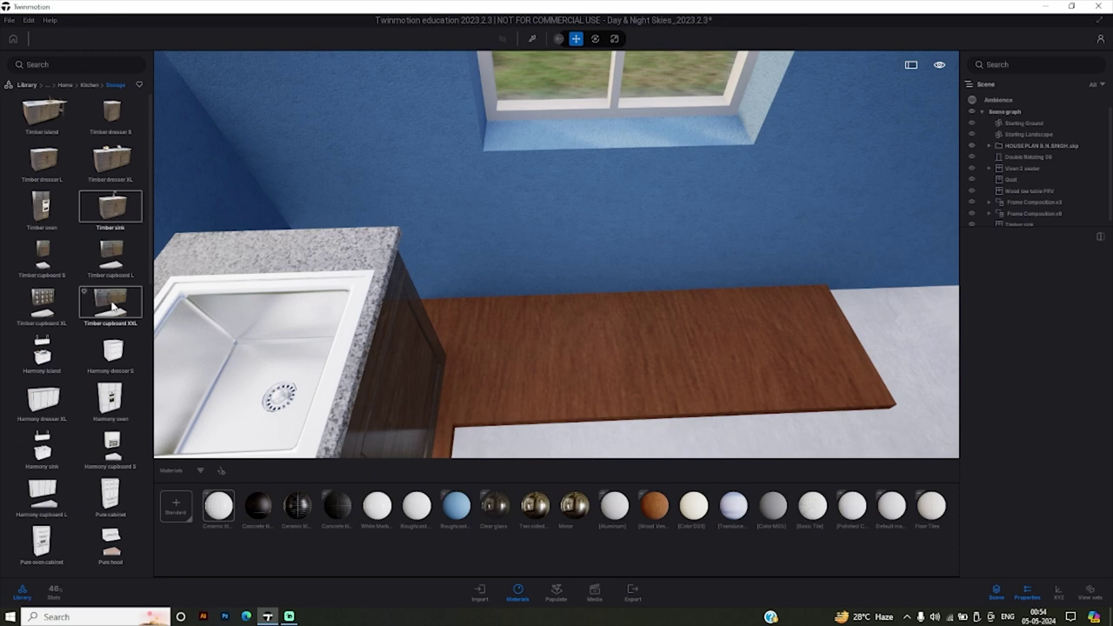
pyautogui.moveTo(113, 306)
pyautogui.mouseDown()
pyautogui.moveTo(680, 436)
pyautogui.moveTo(664, 224)
pyautogui.moveTo(642, 249)
pyautogui.moveTo(751, 227)
pyautogui.moveTo(724, 218)
pyautogui.moveTo(653, 236)
pyautogui.moveTo(226, 267)
pyautogui.moveTo(12, 301)
pyautogui.mouseUp()
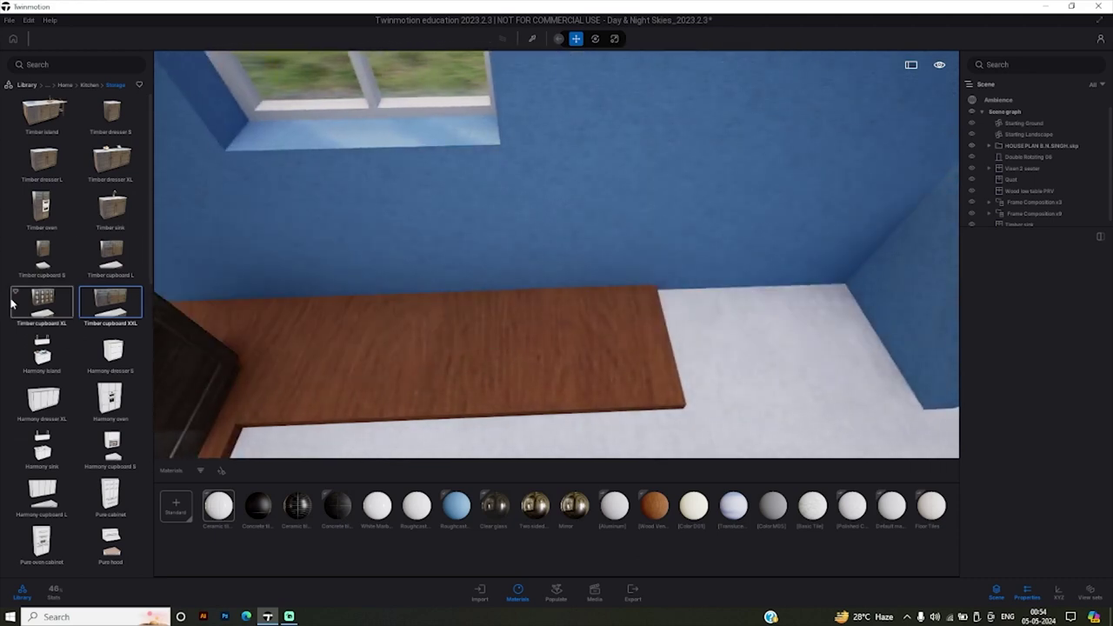
# Mount the glass-fronted Timber cupboard XL on the wall and slide it along the X axis.
pyautogui.moveTo(604, 223)
pyautogui.mouseDown()
pyautogui.moveTo(651, 179)
pyautogui.moveTo(509, 248)
pyautogui.moveTo(640, 203)
pyautogui.moveTo(687, 146)
pyautogui.moveTo(385, 92)
pyautogui.moveTo(417, 89)
pyautogui.moveTo(618, 217)
pyautogui.moveTo(500, 162)
pyautogui.moveTo(634, 181)
pyautogui.moveTo(754, 133)
pyautogui.moveTo(714, 82)
pyautogui.moveTo(710, 45)
pyautogui.moveTo(711, 59)
pyautogui.moveTo(724, 57)
pyautogui.moveTo(632, 116)
pyautogui.moveTo(600, 150)
pyautogui.mouseUp()
pyautogui.moveTo(557, 252)
pyautogui.mouseDown(button='right')
pyautogui.moveTo(487, 217)
pyautogui.moveTo(391, 196)
pyautogui.moveTo(653, 288)
pyautogui.moveTo(685, 287)
pyautogui.moveTo(470, 313)
pyautogui.moveTo(426, 352)
pyautogui.moveTo(521, 287)
pyautogui.moveTo(487, 278)
pyautogui.moveTo(539, 260)
pyautogui.moveTo(704, 311)
pyautogui.mouseUp(button='right')
pyautogui.moveTo(830, 250)
pyautogui.mouseDown(button='right')
pyautogui.moveTo(768, 301)
pyautogui.moveTo(671, 303)
pyautogui.mouseUp(button='right')
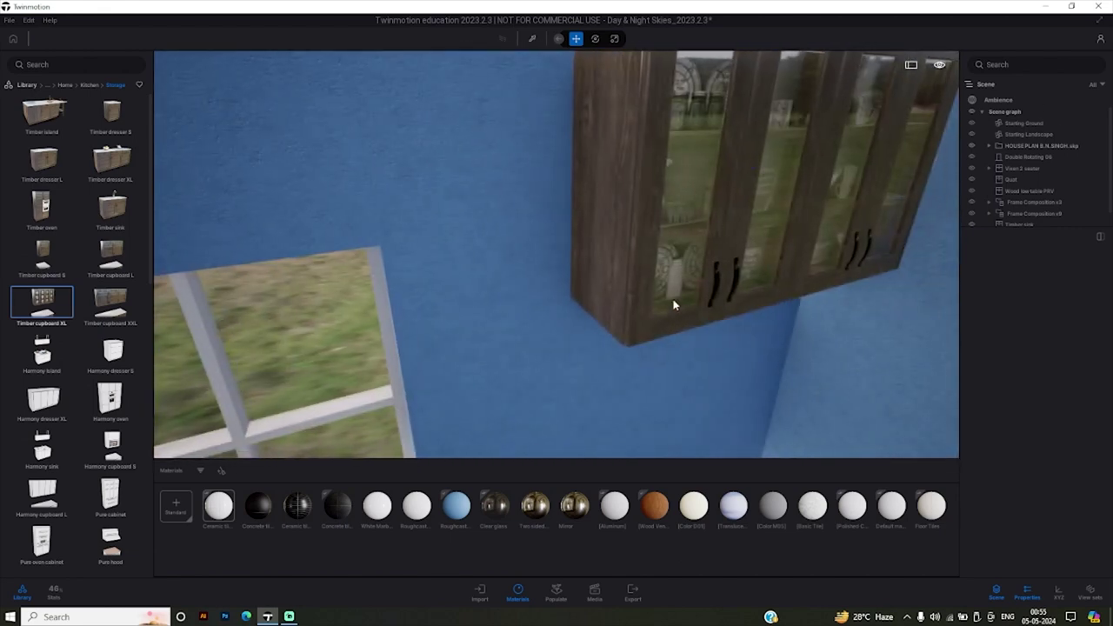
pyautogui.click(671, 303)
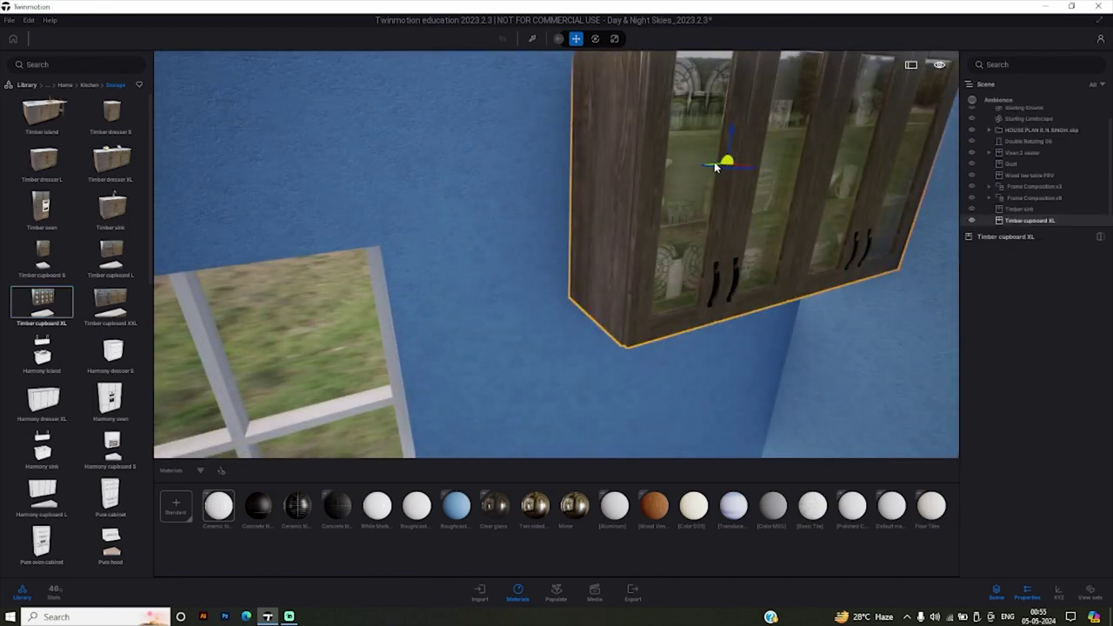
pyautogui.moveTo(714, 165); pyautogui.dragTo(709, 158, button='right')
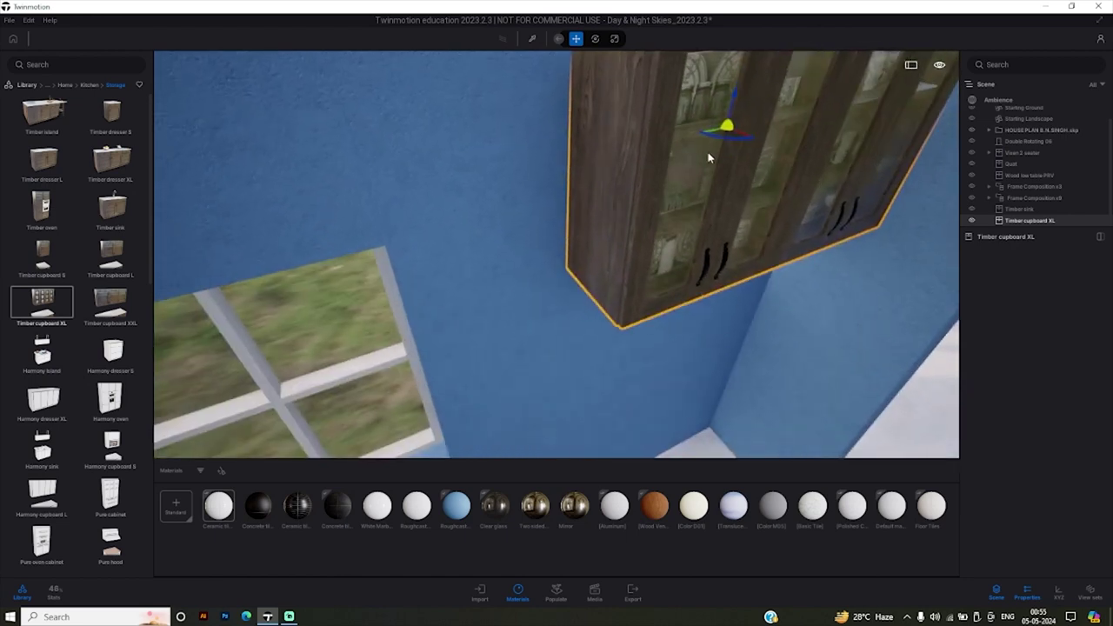
pyautogui.moveTo(713, 135)
pyautogui.mouseDown()
pyautogui.moveTo(587, 171)
pyautogui.moveTo(607, 170)
pyautogui.mouseUp()
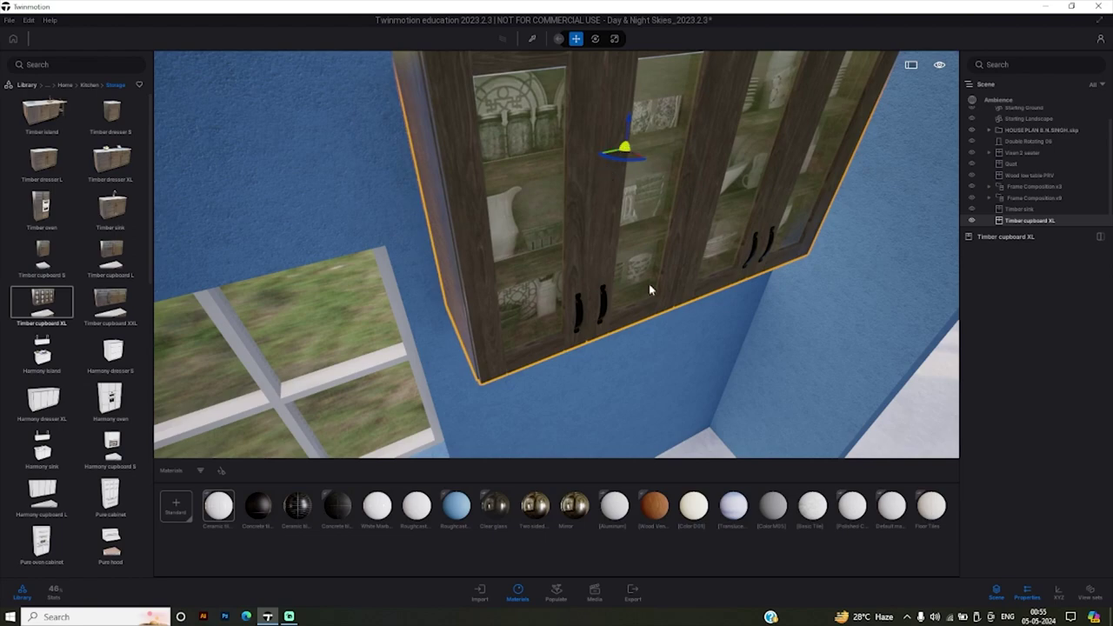
pyautogui.click(657, 360)
pyautogui.moveTo(658, 360)
pyautogui.mouseDown(button='right')
pyautogui.moveTo(522, 365)
pyautogui.moveTo(492, 385)
pyautogui.moveTo(479, 373)
pyautogui.moveTo(521, 338)
pyautogui.mouseUp(button='right')
pyautogui.click(521, 339)
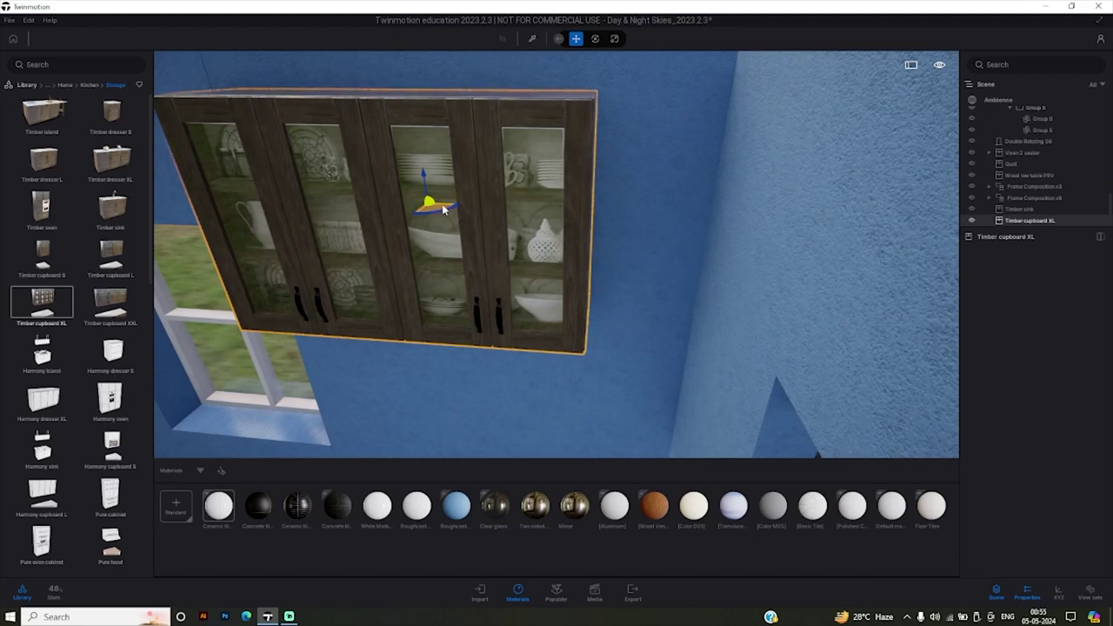
pyautogui.moveTo(446, 206); pyautogui.dragTo(508, 211)
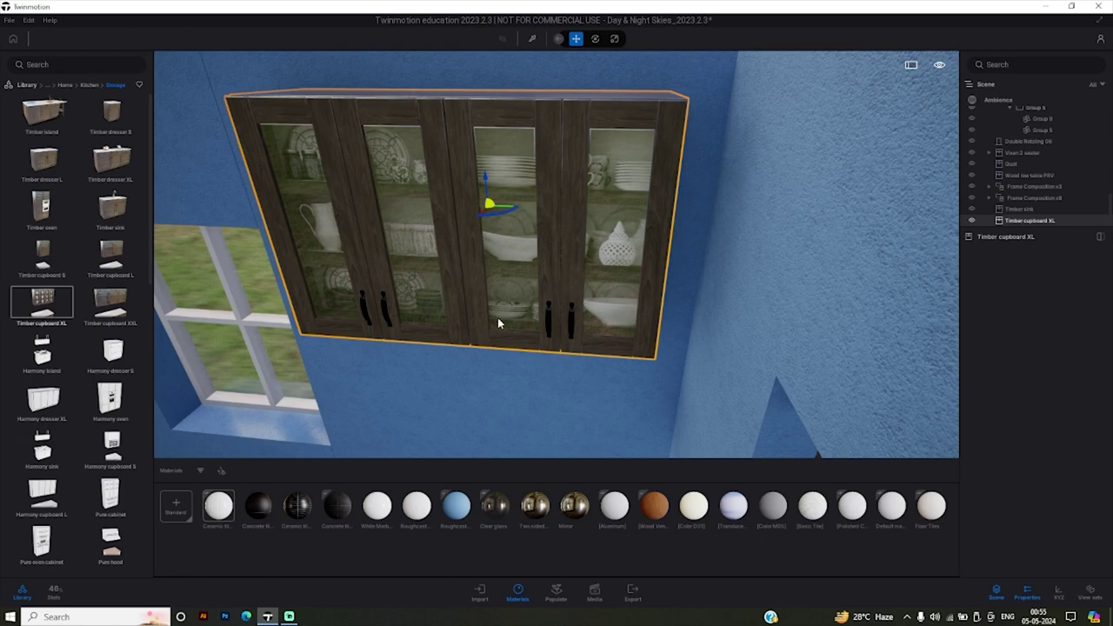
# Orbit the view around the sink corner, window, walls and empty floor to check the layout.
pyautogui.moveTo(526, 291)
pyautogui.mouseDown()
pyautogui.moveTo(661, 270)
pyautogui.moveTo(394, 253)
pyautogui.mouseUp()
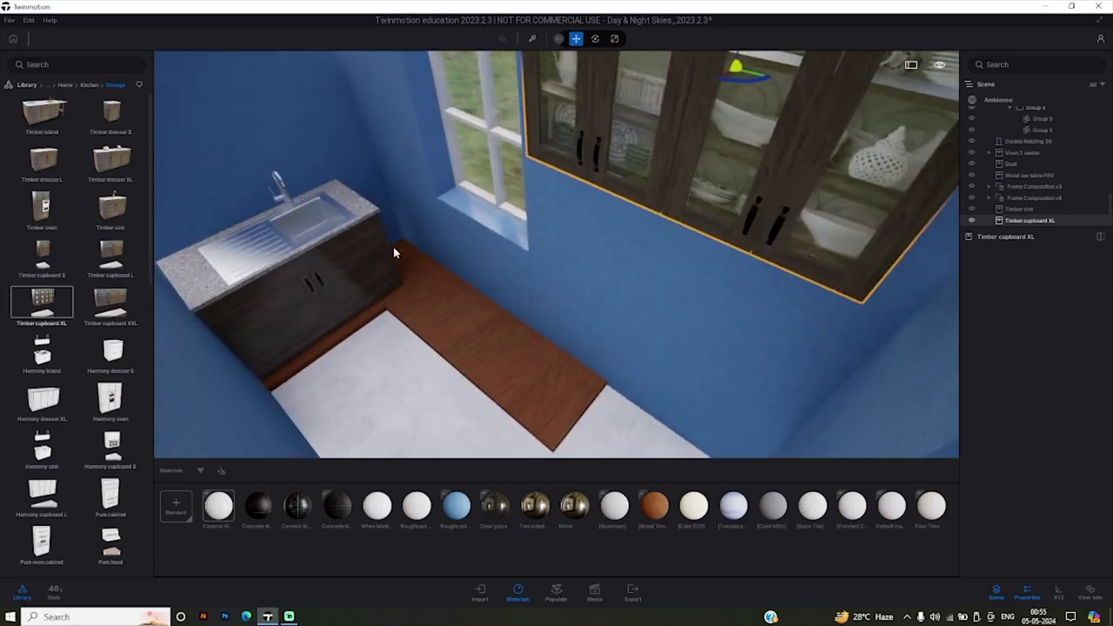
pyautogui.moveTo(460, 264); pyautogui.dragTo(701, 279)
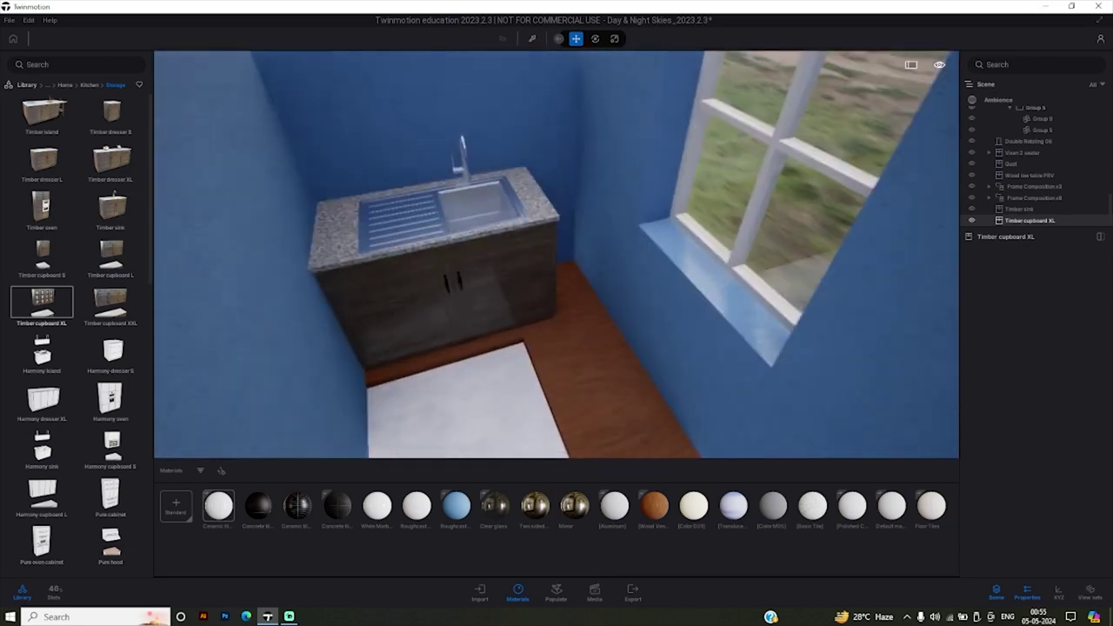
pyautogui.moveTo(701, 279); pyautogui.dragTo(487, 278)
pyautogui.moveTo(556, 261)
pyautogui.mouseDown()
pyautogui.moveTo(452, 260)
pyautogui.moveTo(521, 217)
pyautogui.moveTo(487, 287)
pyautogui.mouseUp()
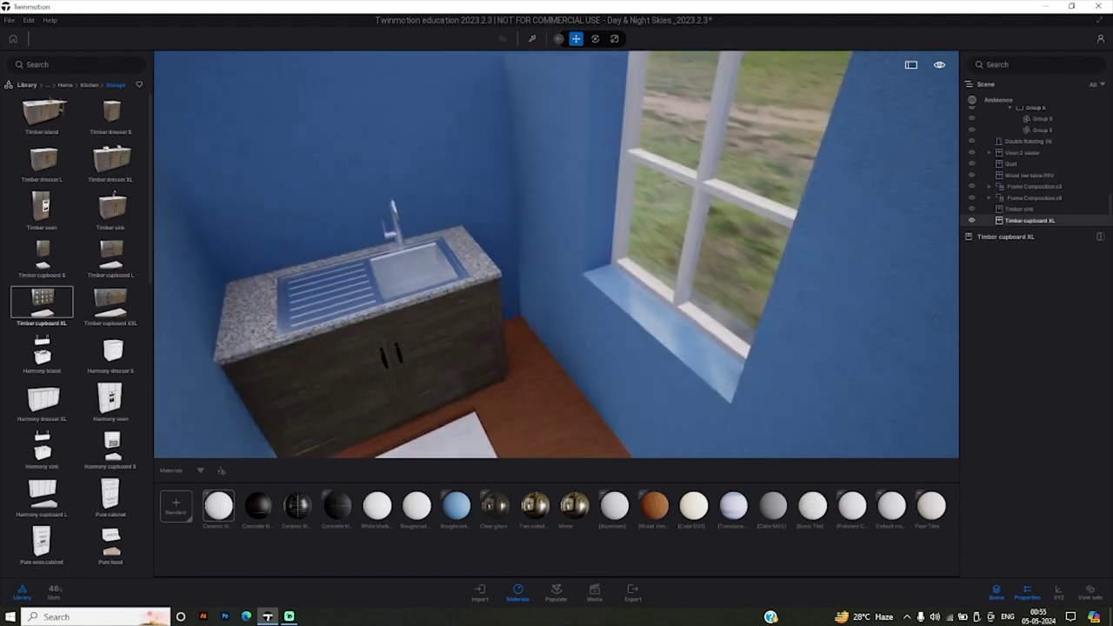
pyautogui.moveTo(556, 261); pyautogui.dragTo(557, 269)
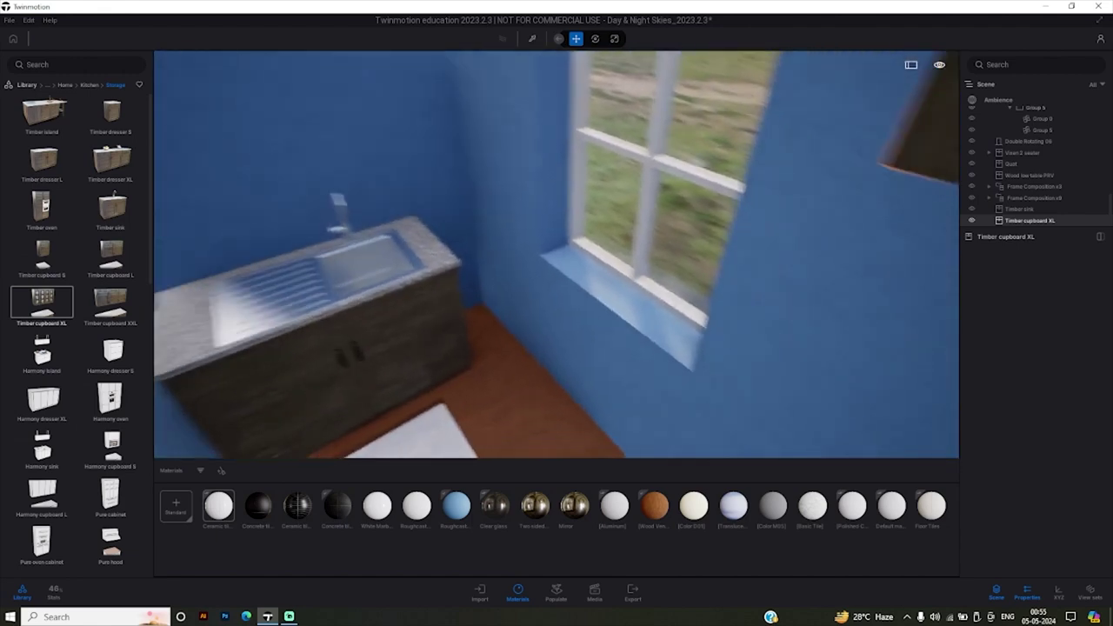
pyautogui.moveTo(487, 348); pyautogui.dragTo(460, 466)
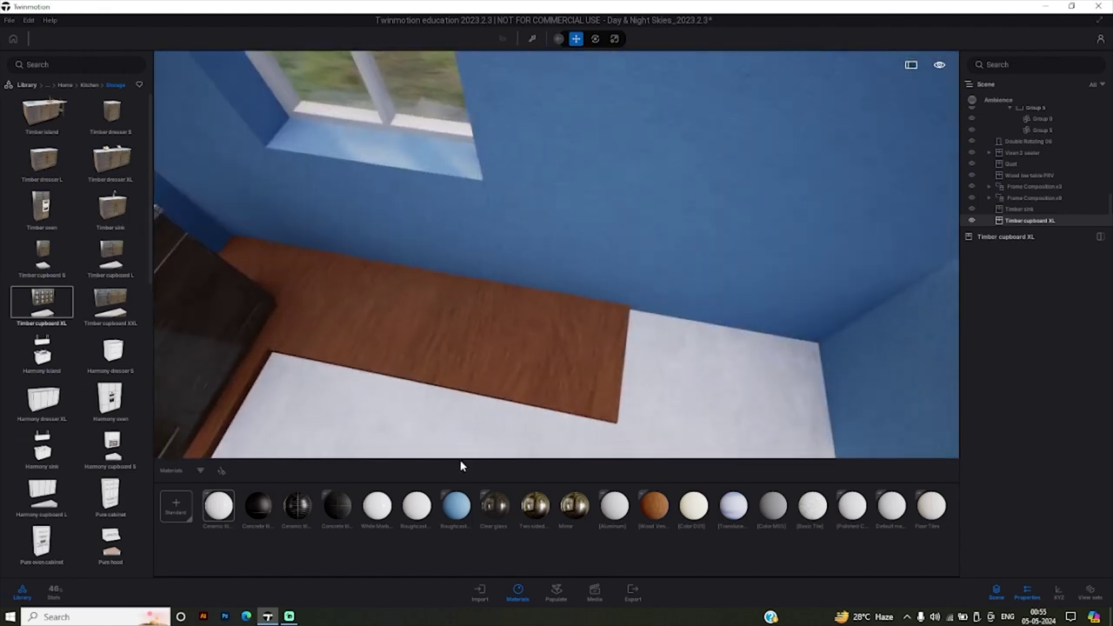
# Try a Harmony dresser XL and scroll the storage list for another dresser.
pyautogui.scroll(-1, 52, 261)
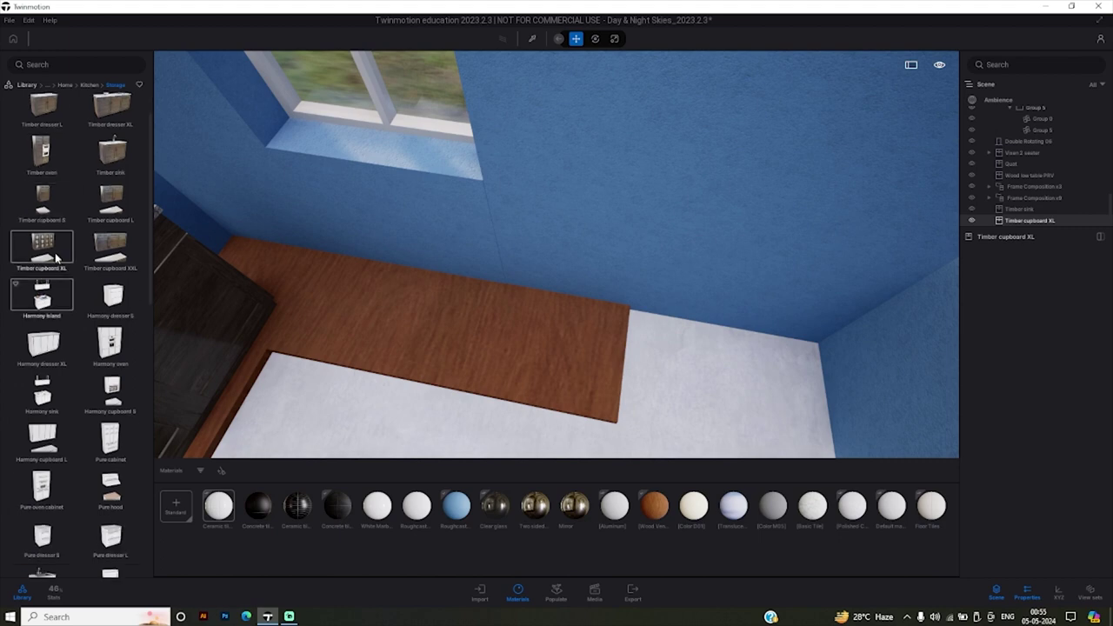
pyautogui.scroll(-1, 68, 343)
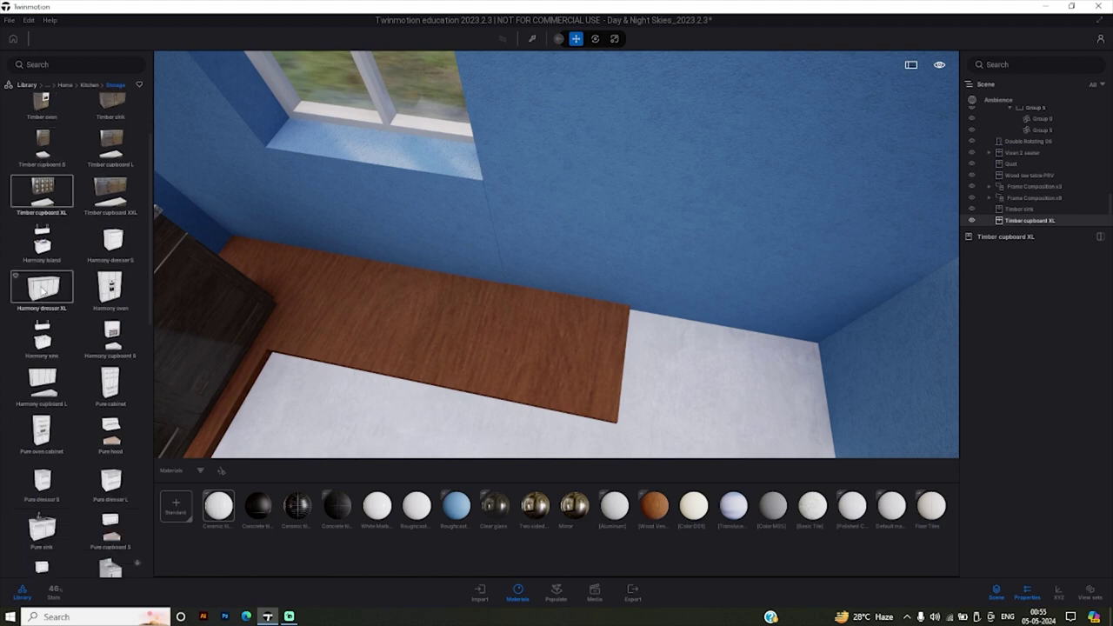
pyautogui.moveTo(42, 293)
pyautogui.mouseDown()
pyautogui.moveTo(453, 398)
pyautogui.moveTo(347, 459)
pyautogui.moveTo(348, 356)
pyautogui.moveTo(158, 324)
pyautogui.mouseUp()
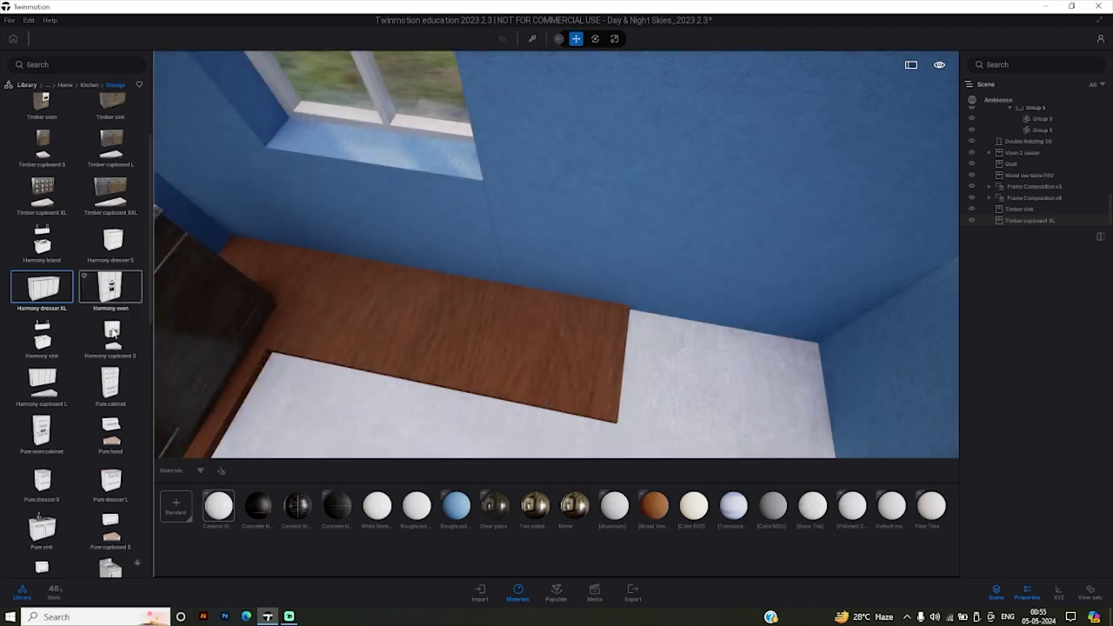
pyautogui.scroll(-1, 113, 333)
pyautogui.scroll(-1, 71, 446)
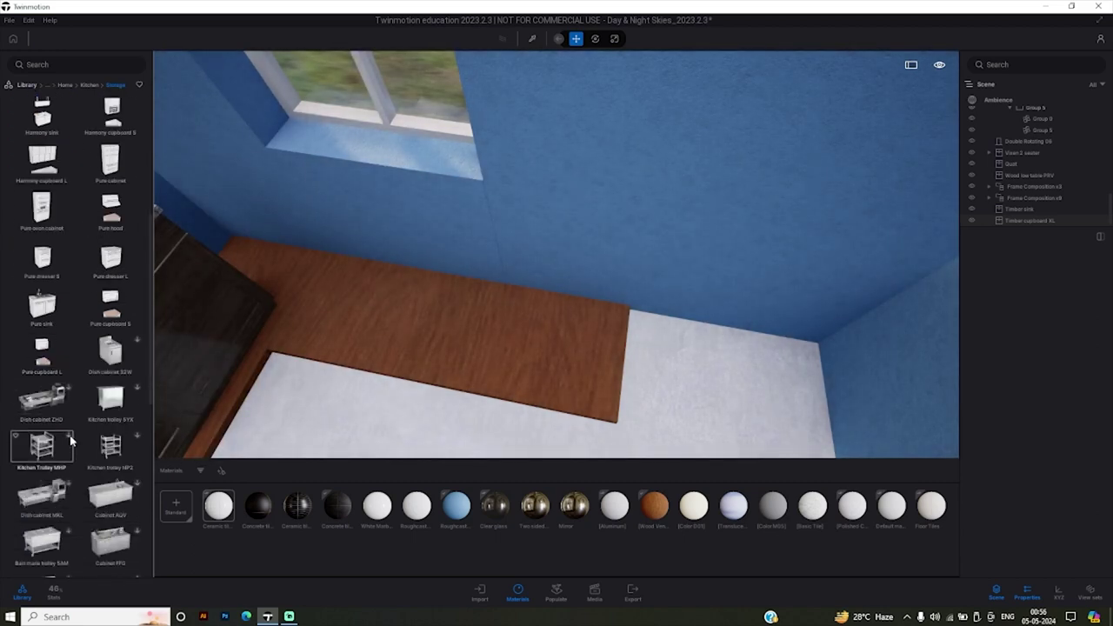
pyautogui.scroll(-1, 69, 449)
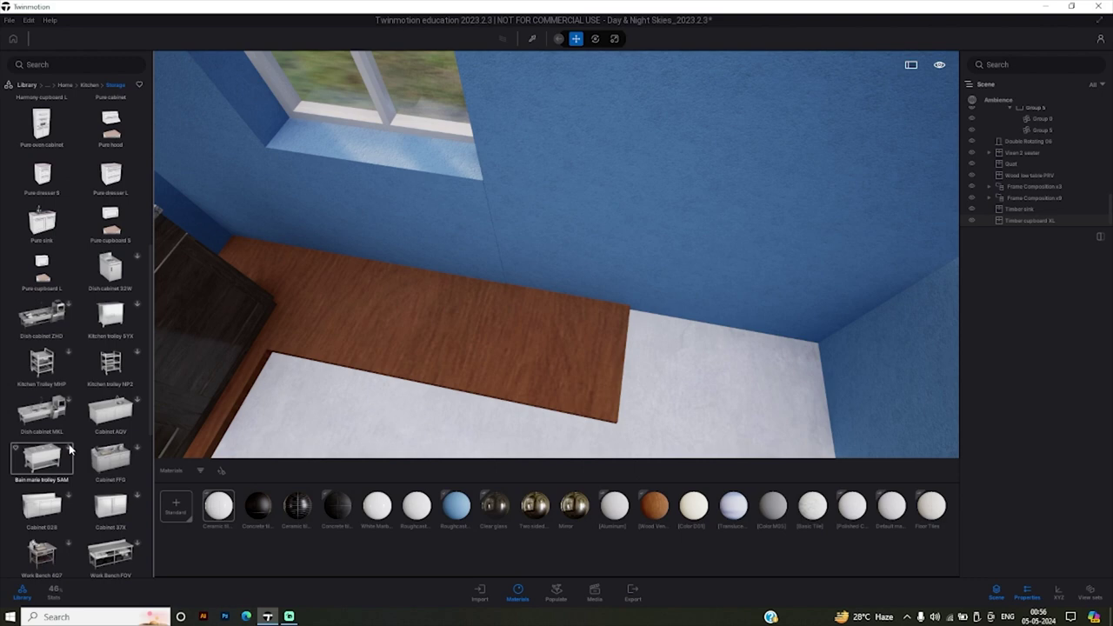
pyautogui.scroll(2, 70, 449)
pyautogui.scroll(2, 71, 448)
pyautogui.scroll(1, 70, 448)
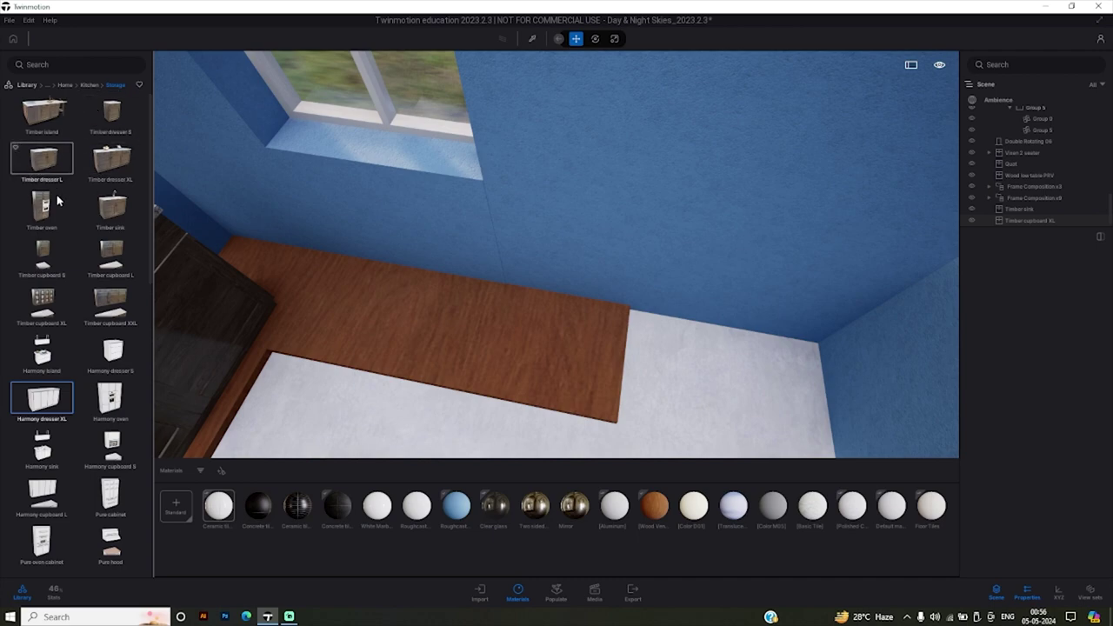
# Add a granite-topped Timber dresser L, turn its doors to face out, and slide it into place.
pyautogui.moveTo(49, 162); pyautogui.dragTo(401, 383)
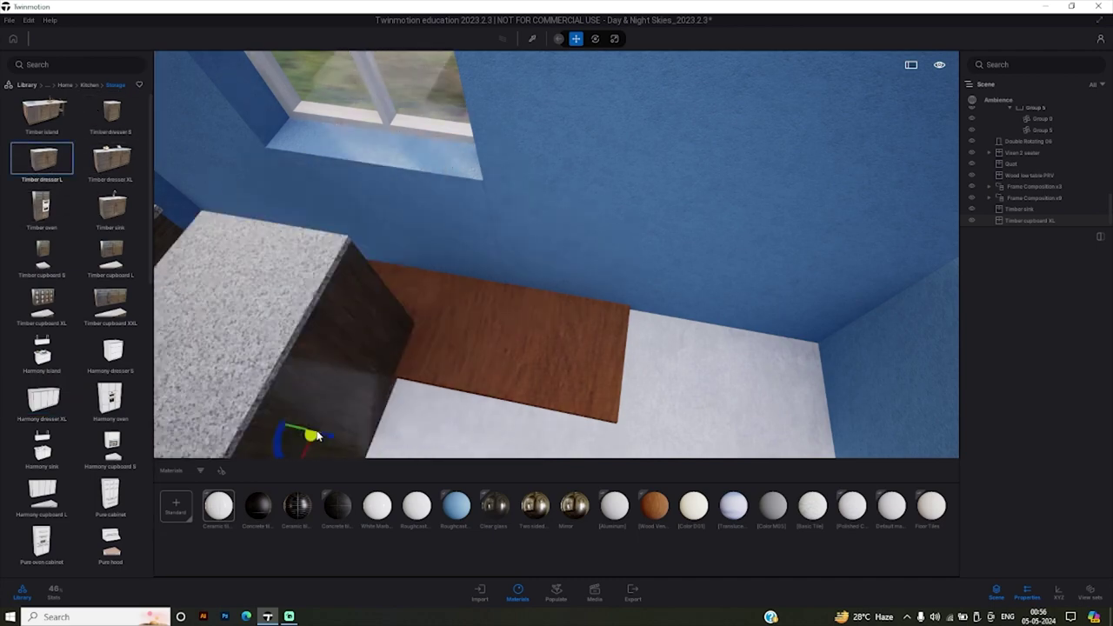
pyautogui.moveTo(402, 383)
pyautogui.mouseDown(button='right')
pyautogui.moveTo(358, 394)
pyautogui.moveTo(416, 376)
pyautogui.mouseUp(button='right')
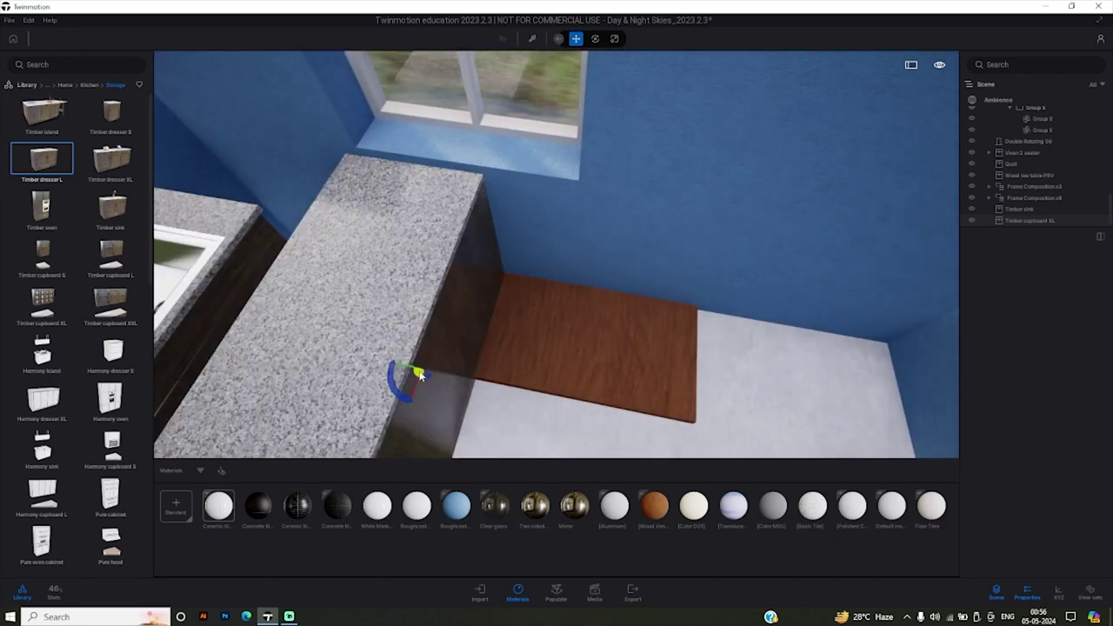
pyautogui.moveTo(416, 375); pyautogui.dragTo(435, 371)
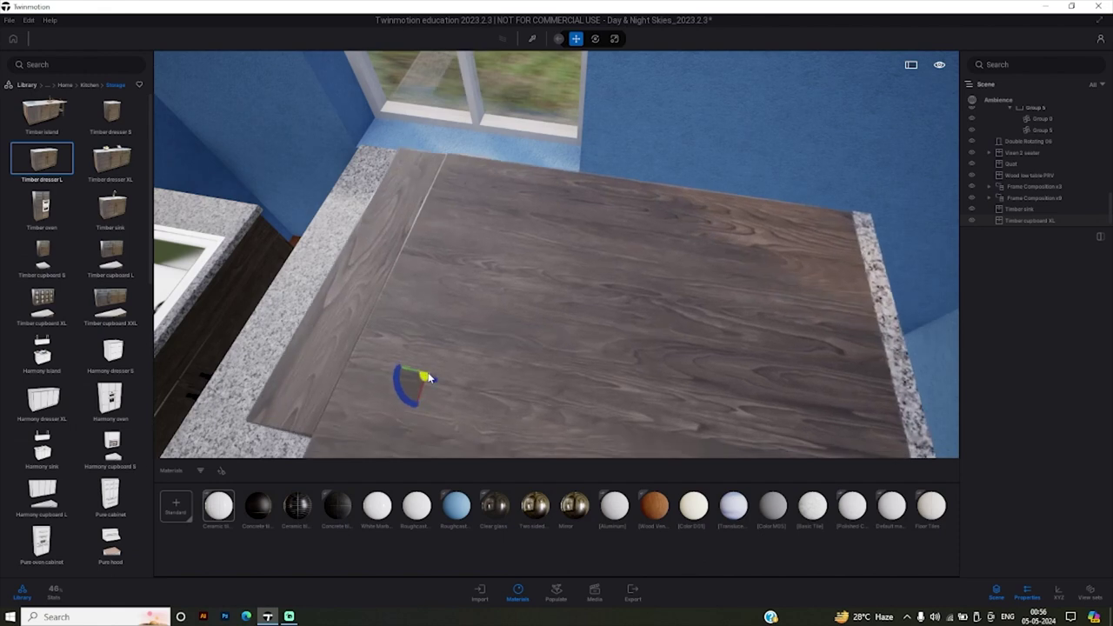
pyautogui.moveTo(435, 371); pyautogui.dragTo(388, 355)
pyautogui.click(380, 343)
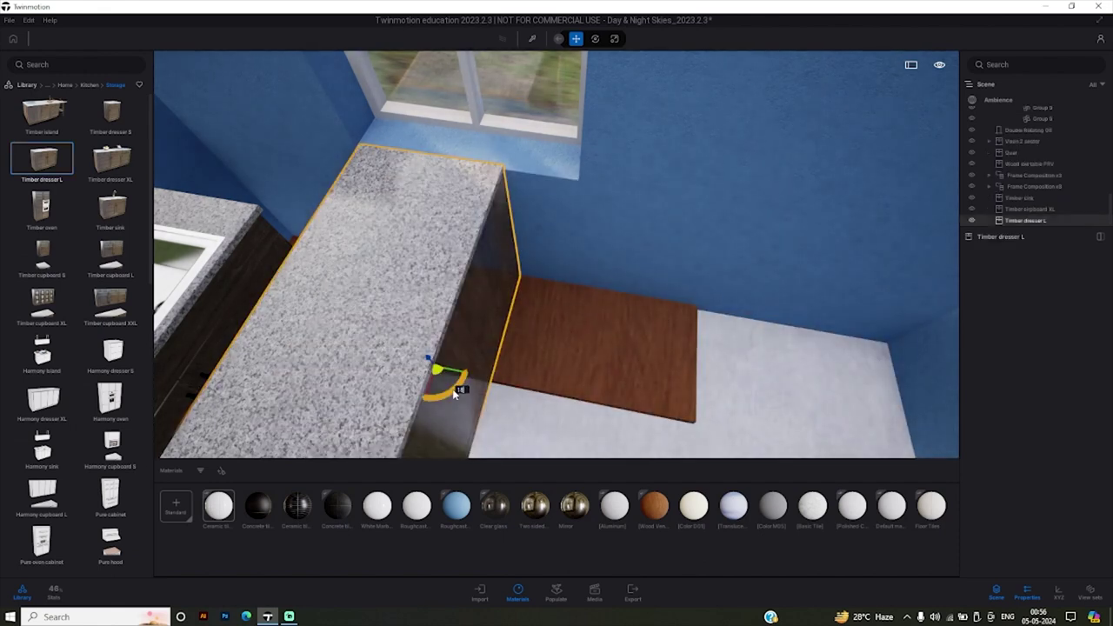
pyautogui.moveTo(458, 393); pyautogui.dragTo(381, 400)
pyautogui.moveTo(365, 396); pyautogui.dragTo(351, 394)
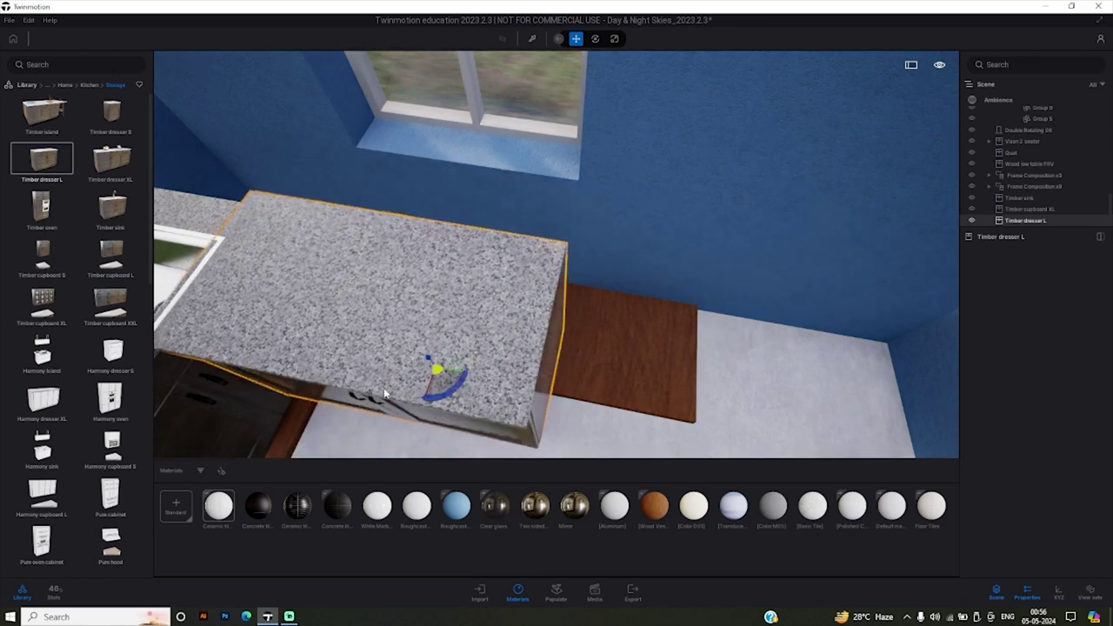
pyautogui.moveTo(428, 393); pyautogui.dragTo(462, 332)
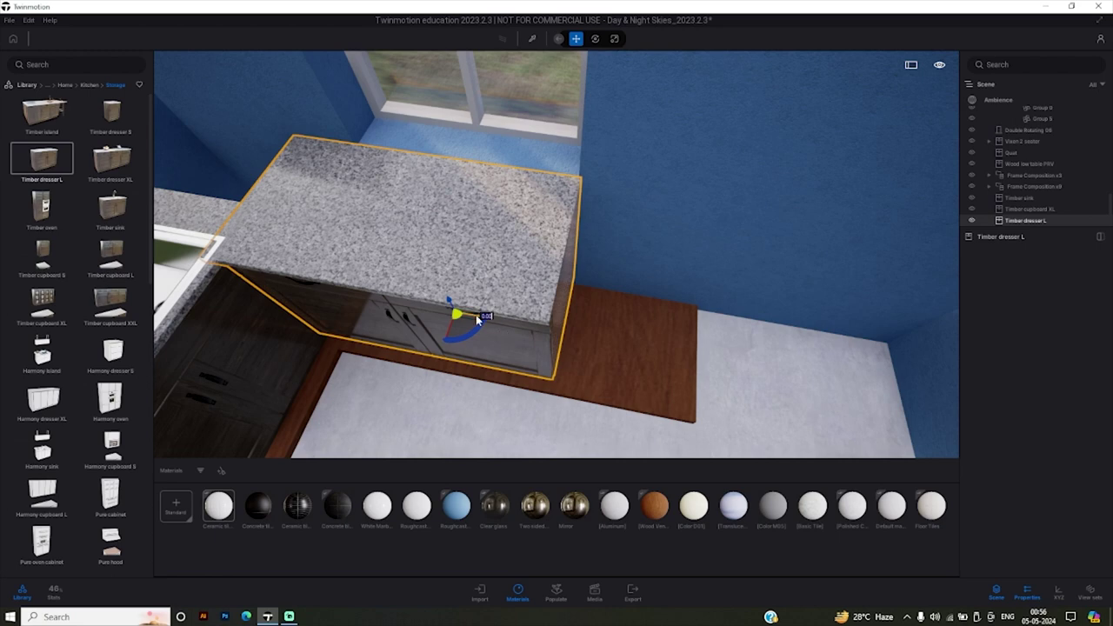
pyautogui.moveTo(473, 315); pyautogui.dragTo(591, 335)
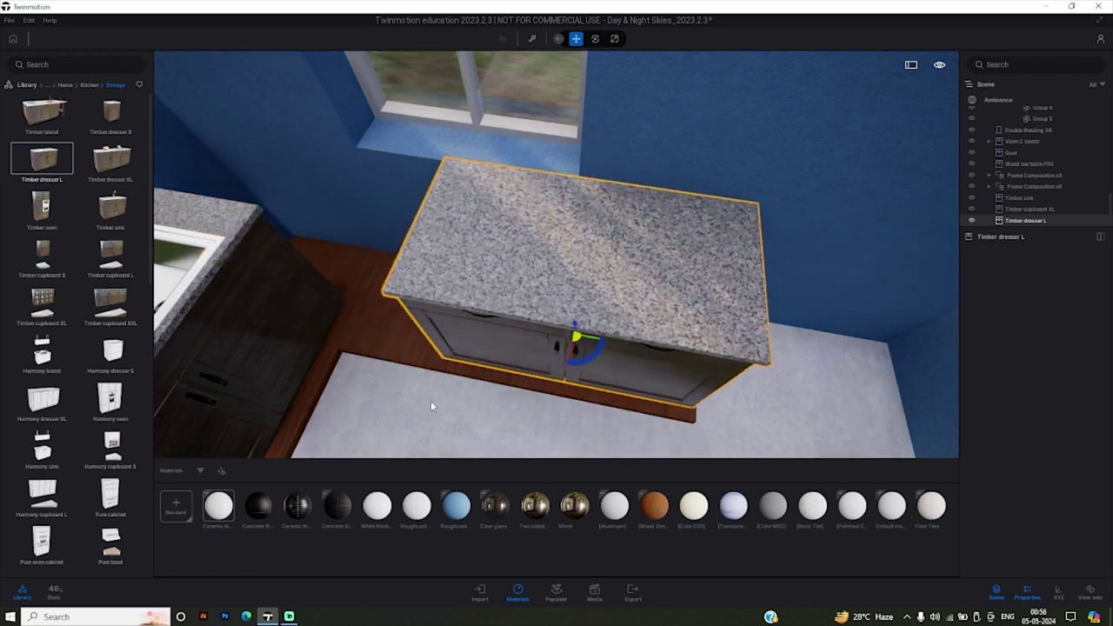
pyautogui.click(500, 423)
# Rotate the sink cabinet slightly so it sits square in the corner.
pyautogui.moveTo(500, 423); pyautogui.dragTo(452, 377, button='right')
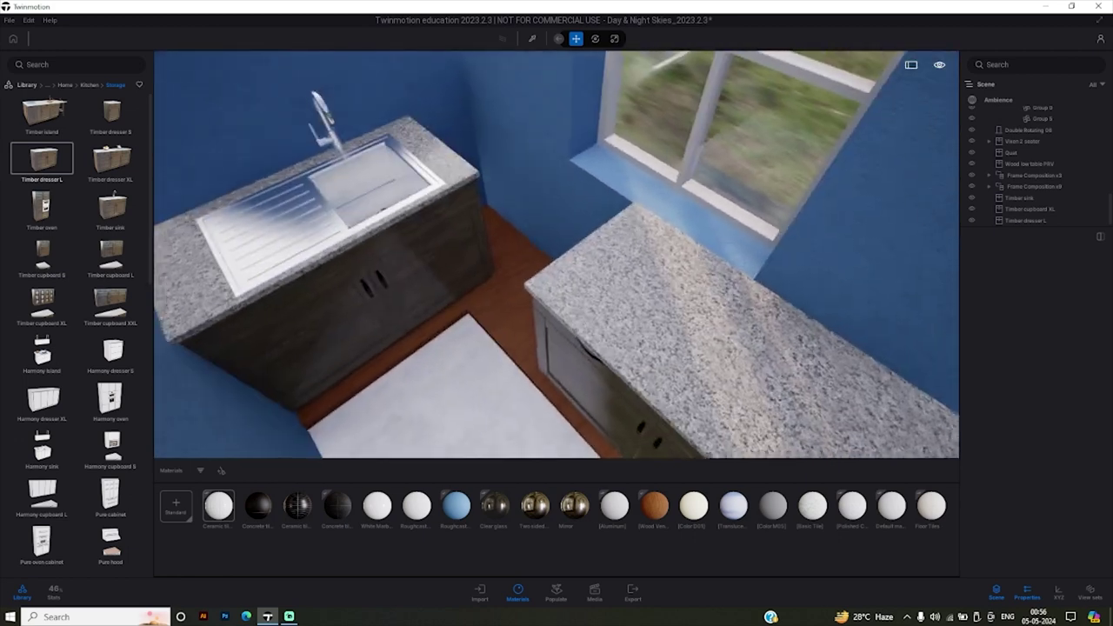
pyautogui.click(423, 293)
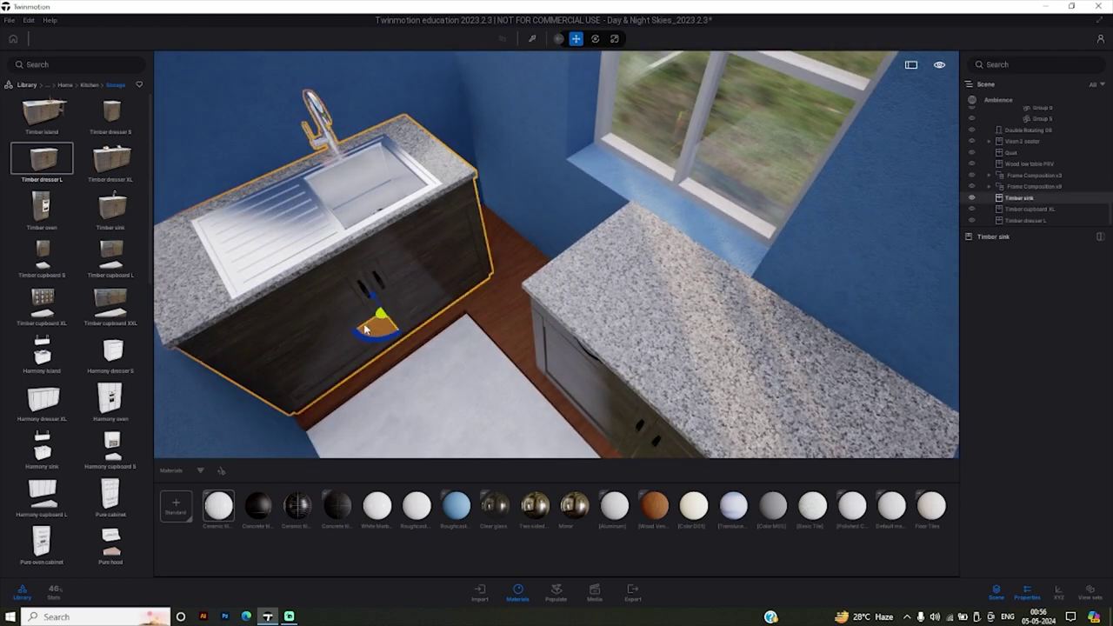
pyautogui.moveTo(366, 328); pyautogui.dragTo(420, 291)
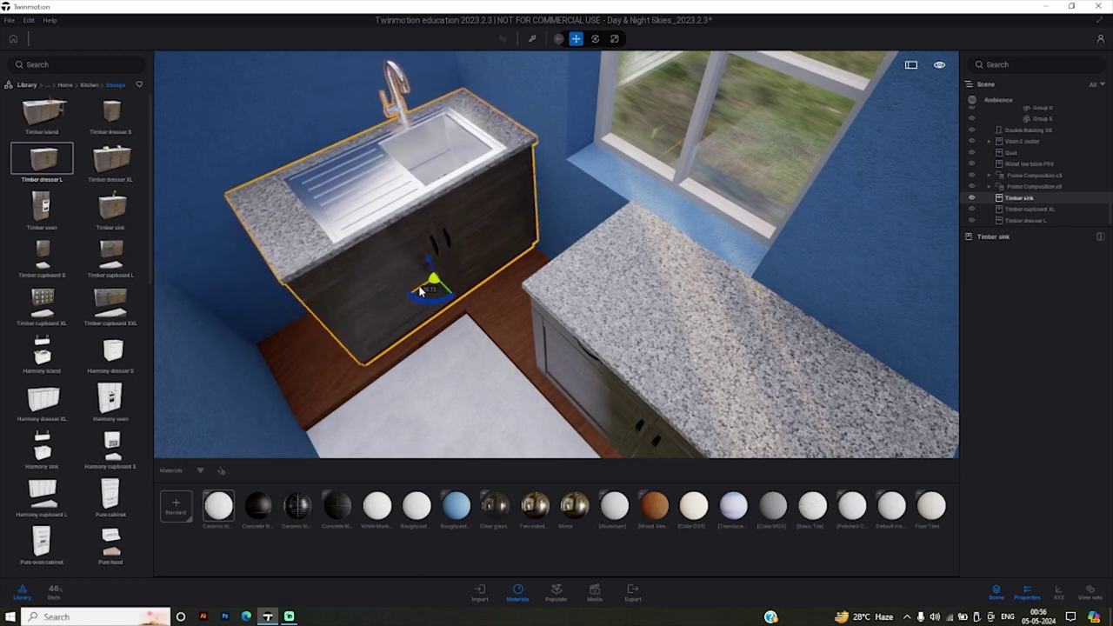
pyautogui.click(467, 392)
# Straighten the dresser by about -3.12 degrees, then pull back toward the staircase.
pyautogui.moveTo(467, 391); pyautogui.dragTo(608, 382, button='right')
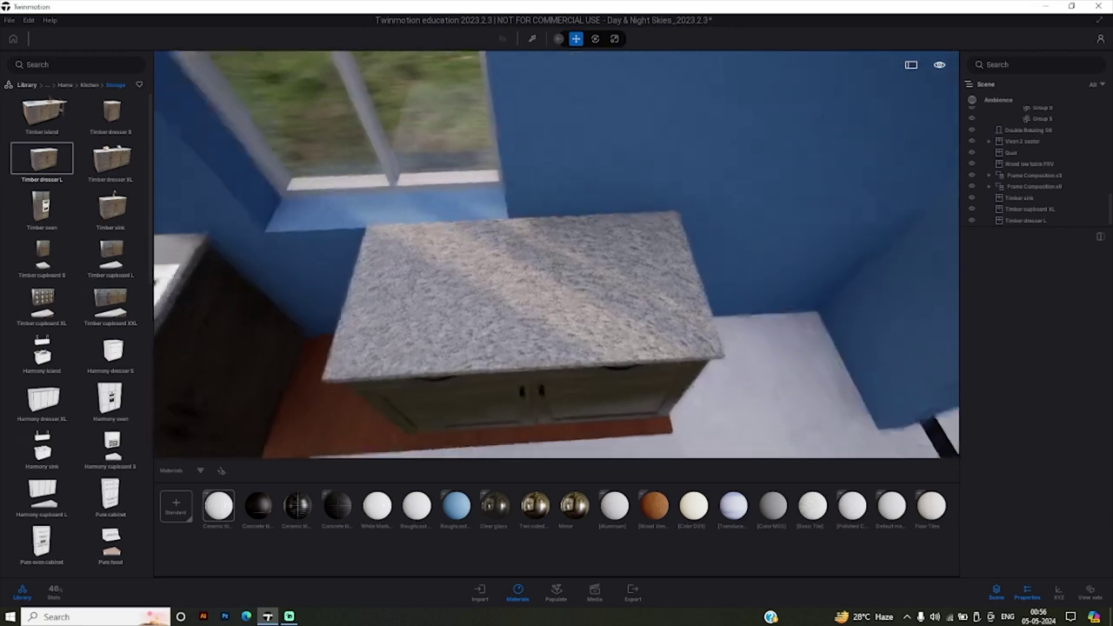
pyautogui.click(471, 339)
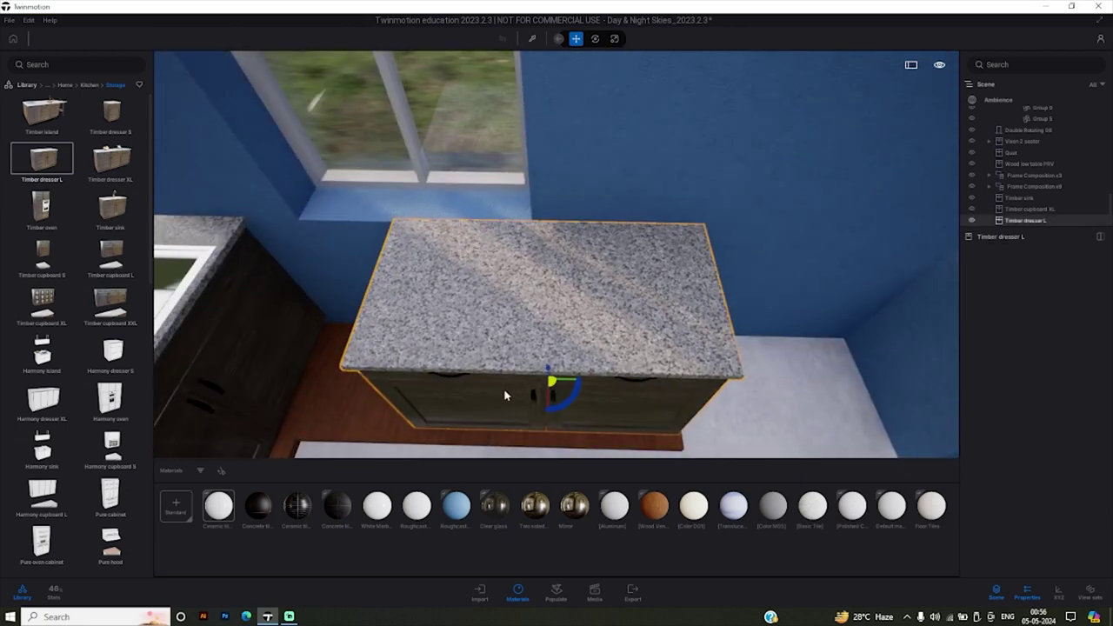
pyautogui.moveTo(567, 384)
pyautogui.mouseDown()
pyautogui.moveTo(472, 391)
pyautogui.moveTo(435, 377)
pyautogui.moveTo(574, 390)
pyautogui.mouseUp()
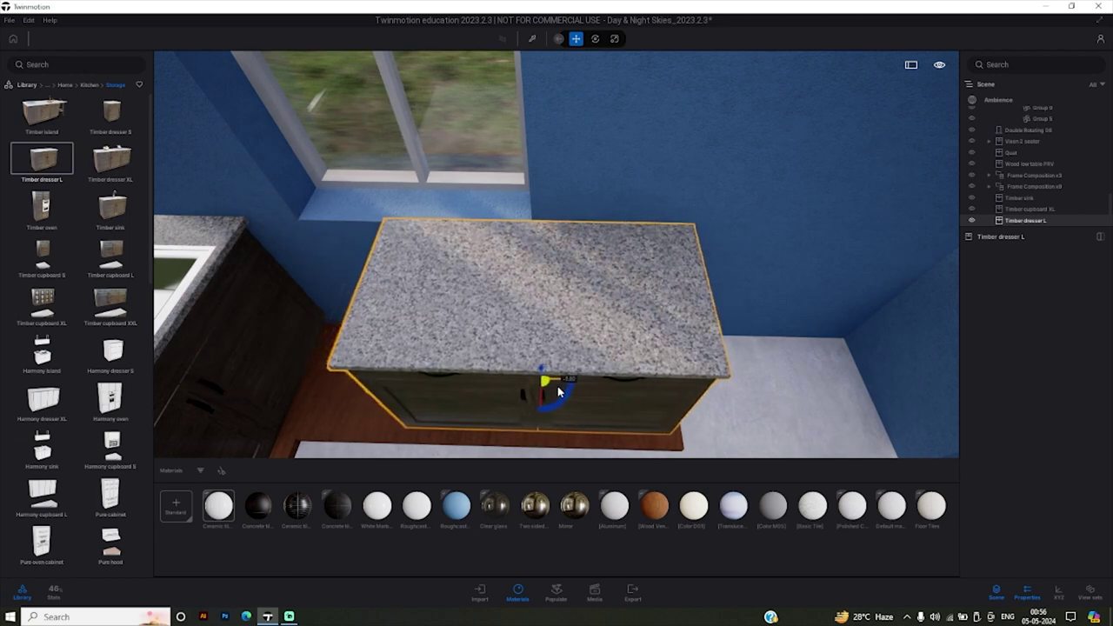
pyautogui.click(764, 398)
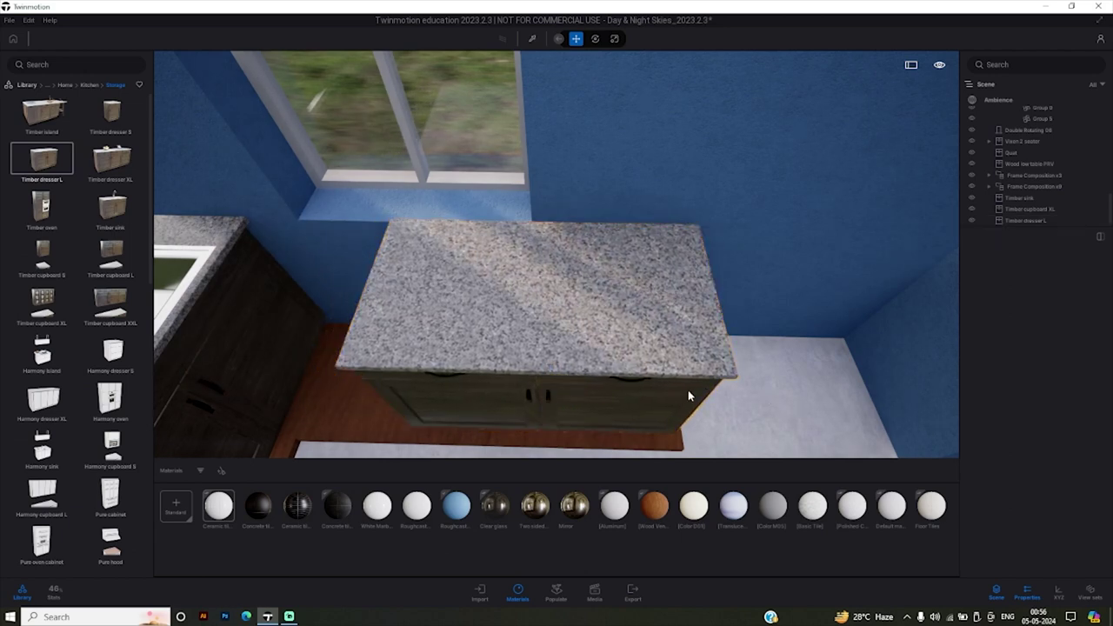
pyautogui.moveTo(688, 390)
pyautogui.mouseDown()
pyautogui.moveTo(780, 404)
pyautogui.moveTo(643, 233)
pyautogui.moveTo(636, 403)
pyautogui.mouseUp()
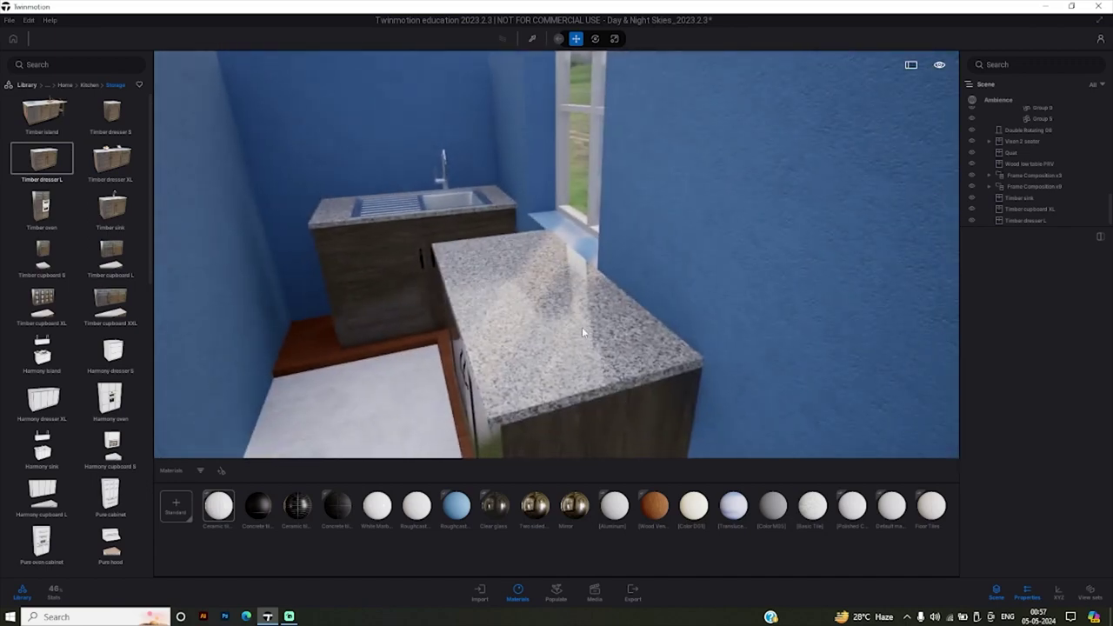
pyautogui.scroll(-5, 553, 390)
pyautogui.scroll(-5, 580, 395)
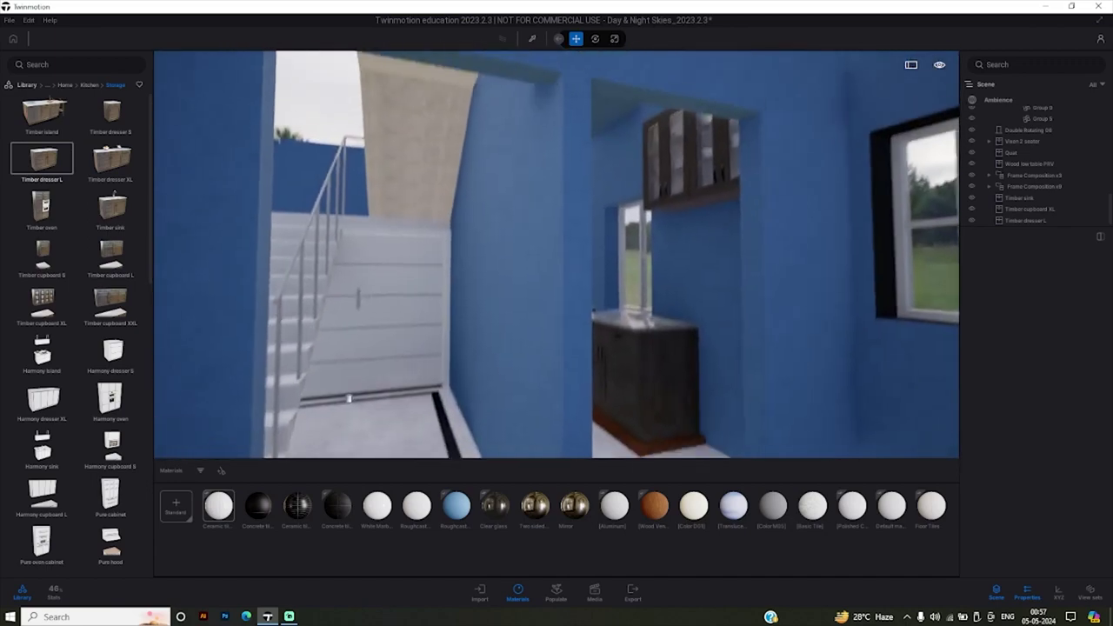
pyautogui.moveTo(580, 395); pyautogui.dragTo(522, 409)
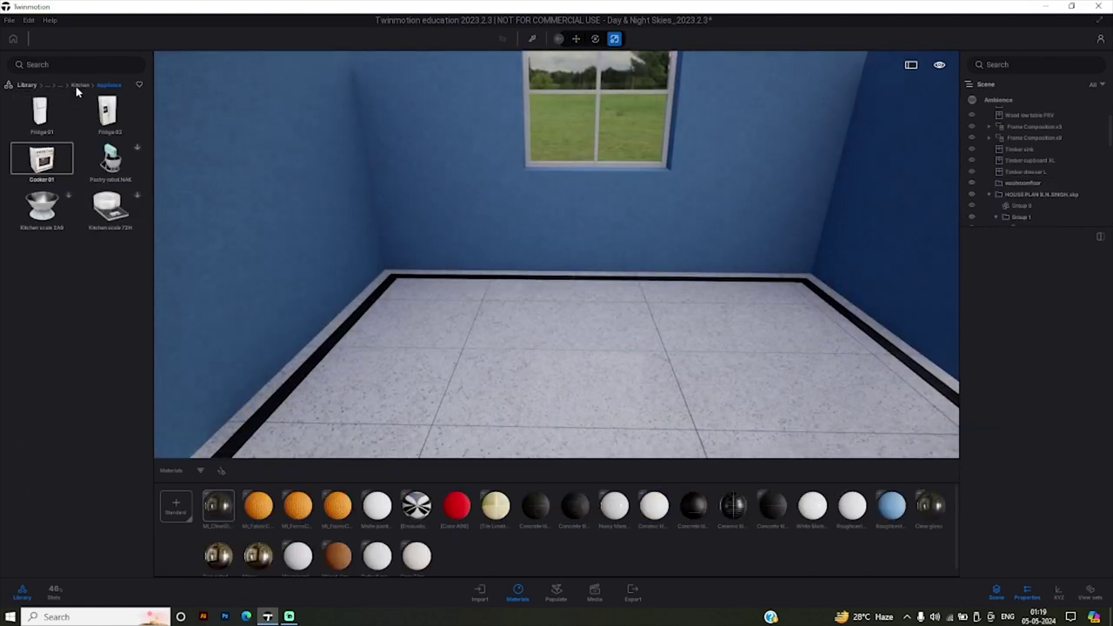
# Browse the Library to Objects > Home > Bedroom > Beds and filter the search by 'beds'.
pyautogui.click(78, 84)
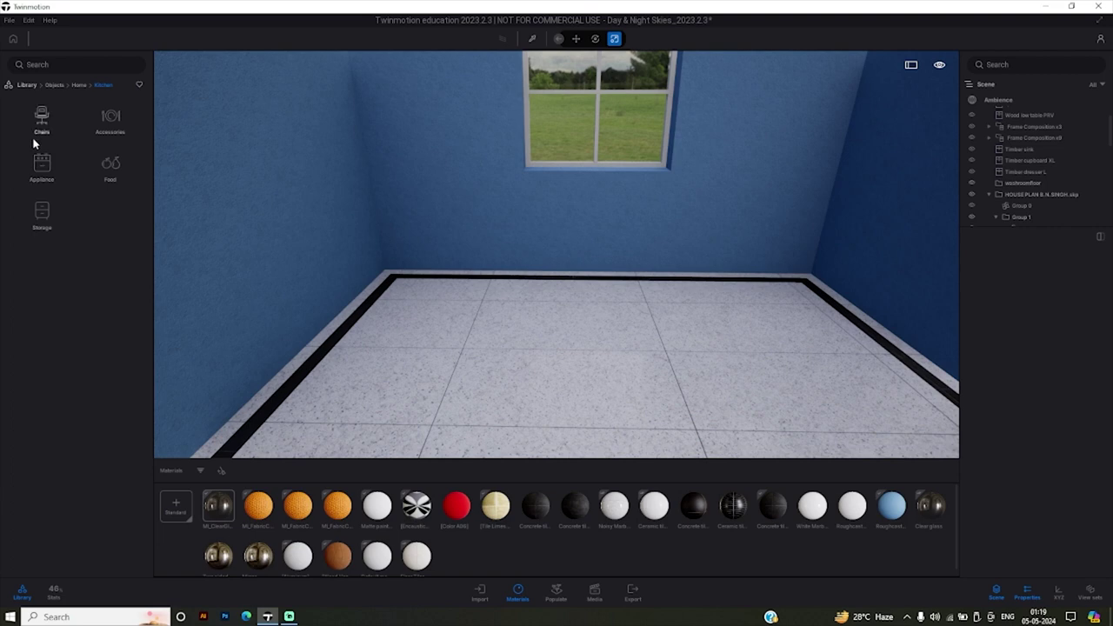
pyautogui.click(56, 85)
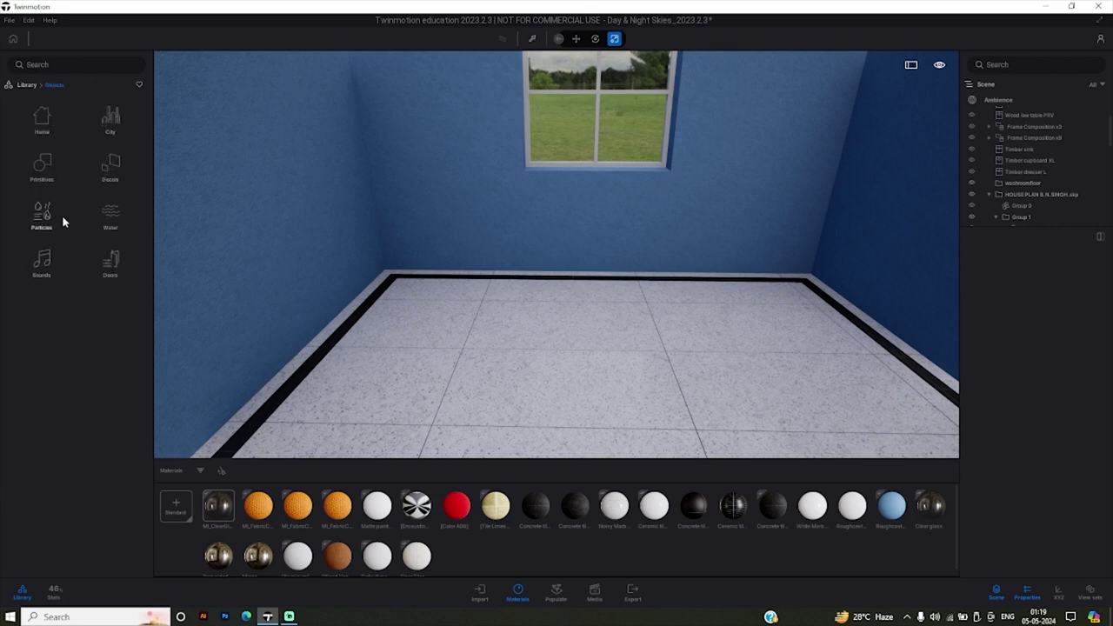
pyautogui.click(40, 129)
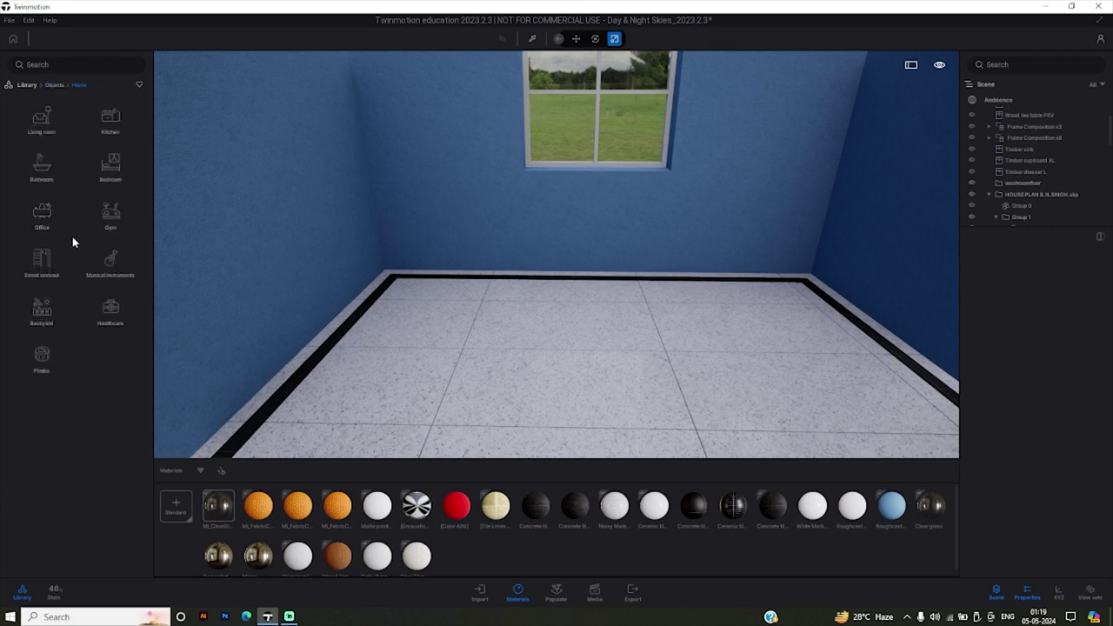
pyautogui.click(113, 170)
pyautogui.click(45, 125)
pyautogui.write('beds')
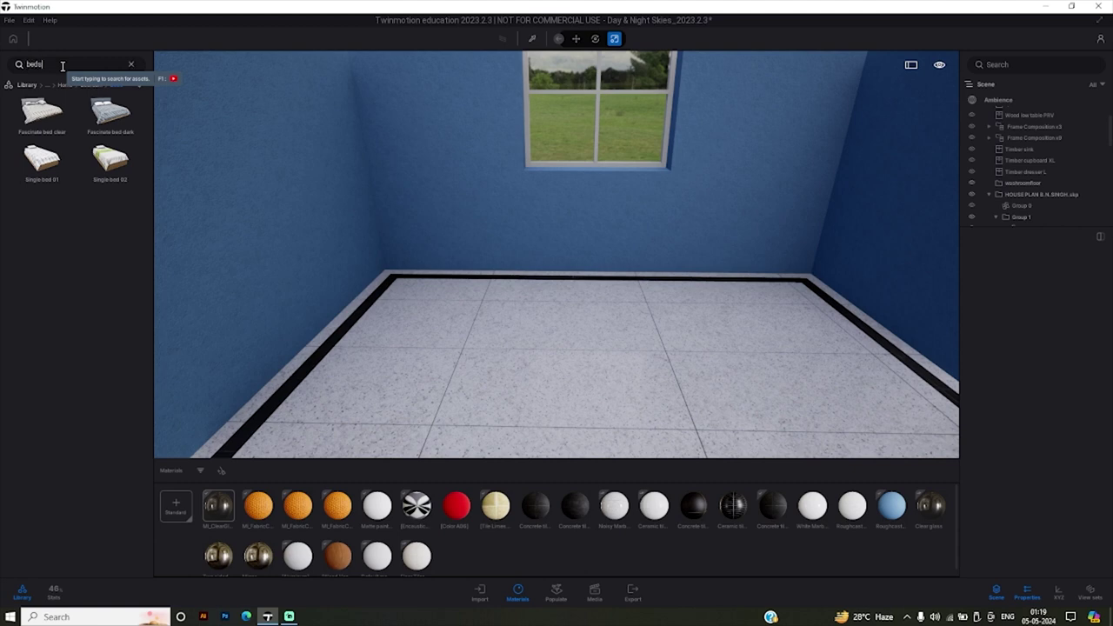
pyautogui.press('Return')
pyautogui.click(63, 65)
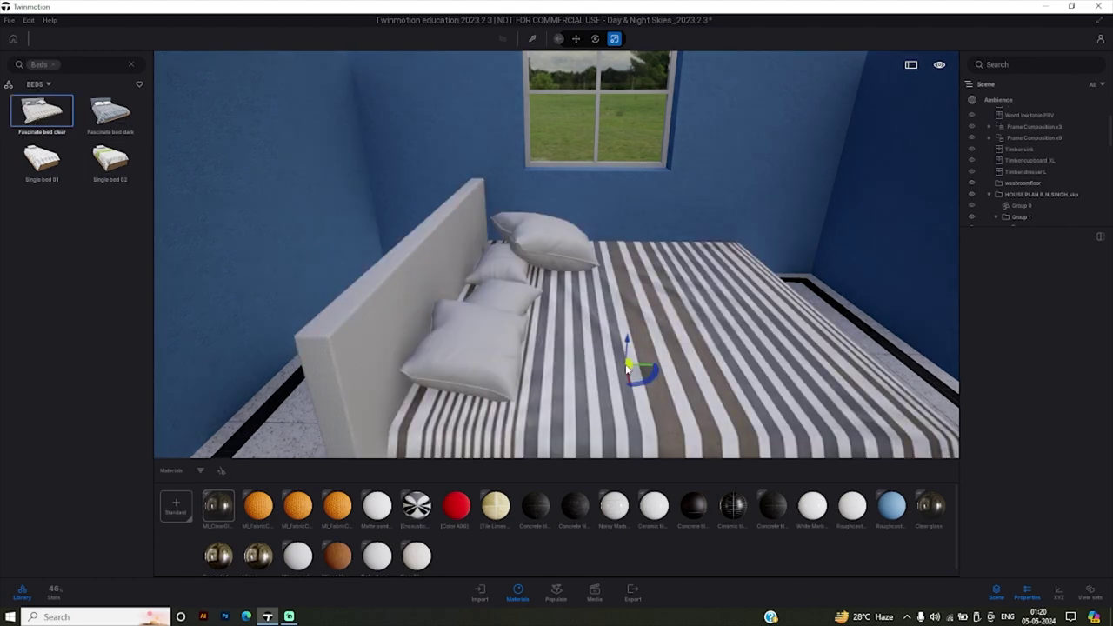
# Place the striped Fascinate bed clear and rotate it so the headboard meets the back wall.
pyautogui.moveTo(632, 372)
pyautogui.mouseDown()
pyautogui.moveTo(475, 337)
pyautogui.moveTo(603, 326)
pyautogui.moveTo(509, 335)
pyautogui.moveTo(480, 372)
pyautogui.mouseUp()
pyautogui.moveTo(480, 372)
pyautogui.mouseDown(button='right')
pyautogui.moveTo(556, 365)
pyautogui.moveTo(583, 330)
pyautogui.moveTo(666, 318)
pyautogui.moveTo(562, 330)
pyautogui.moveTo(556, 342)
pyautogui.mouseUp(button='right')
pyautogui.click(564, 361)
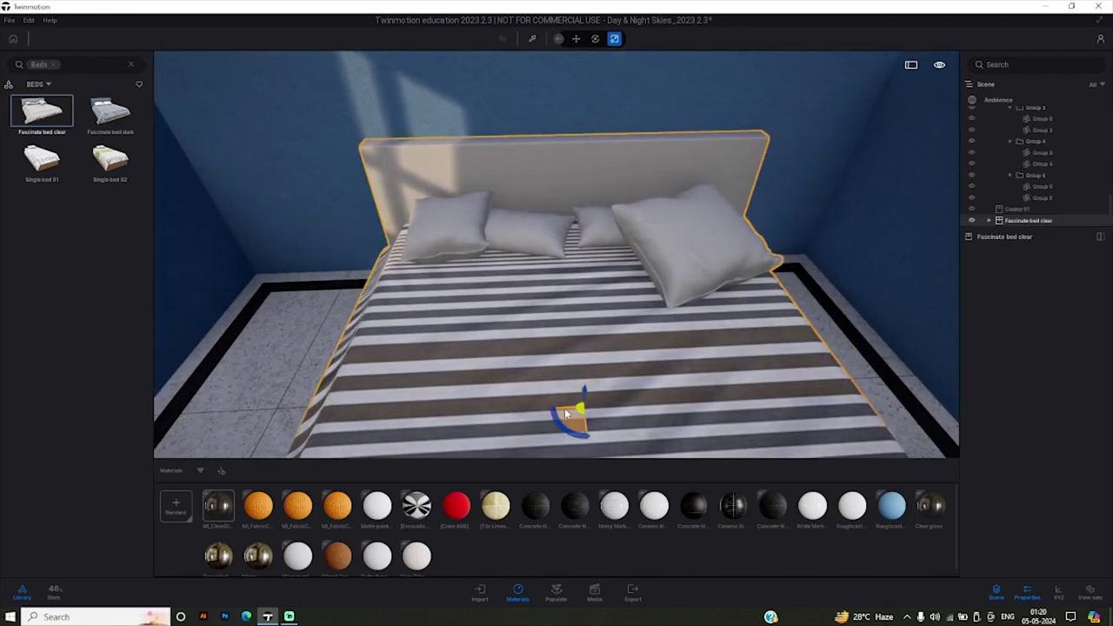
pyautogui.moveTo(564, 408); pyautogui.dragTo(546, 414)
pyautogui.moveTo(556, 408); pyautogui.dragTo(584, 374, button='right')
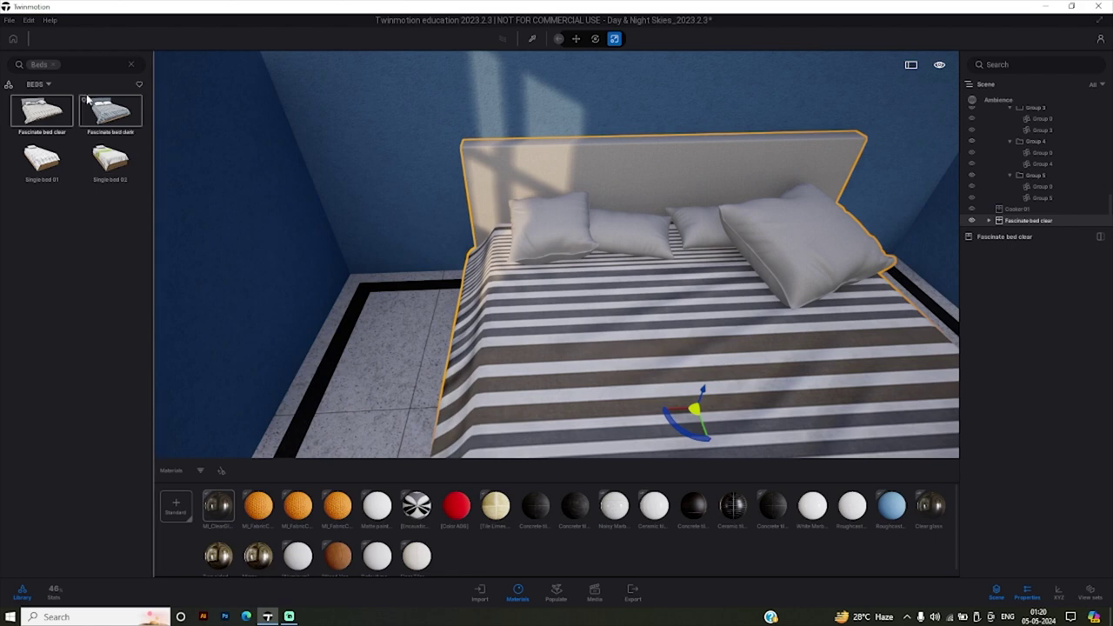
# Clear the Beds search filter and browse to Home > Living room in the Library.
pyautogui.click(53, 67)
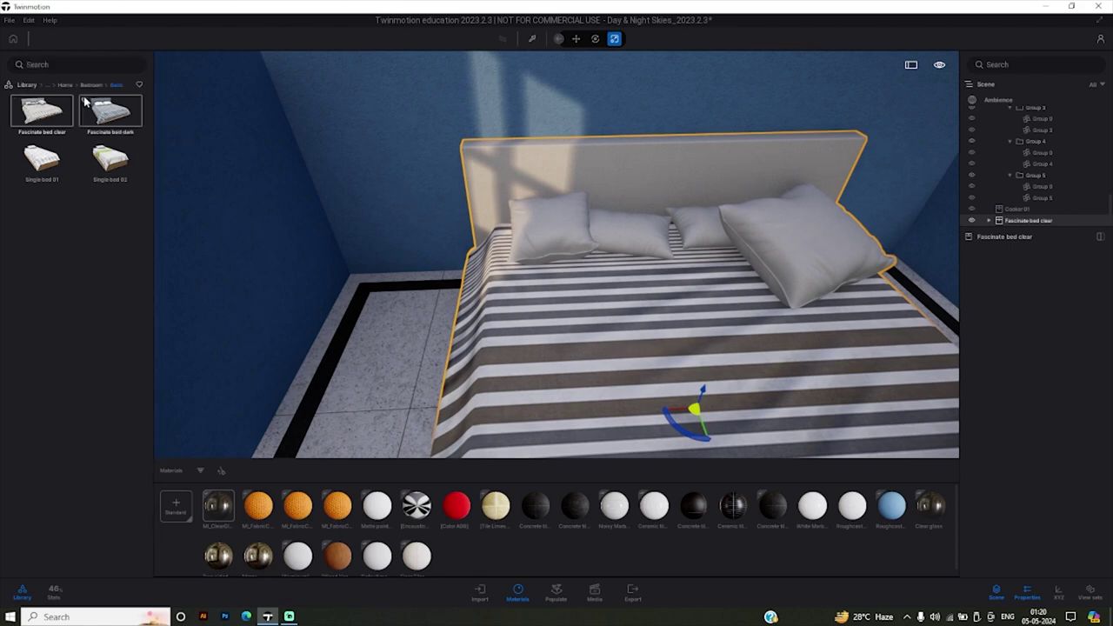
pyautogui.click(65, 85)
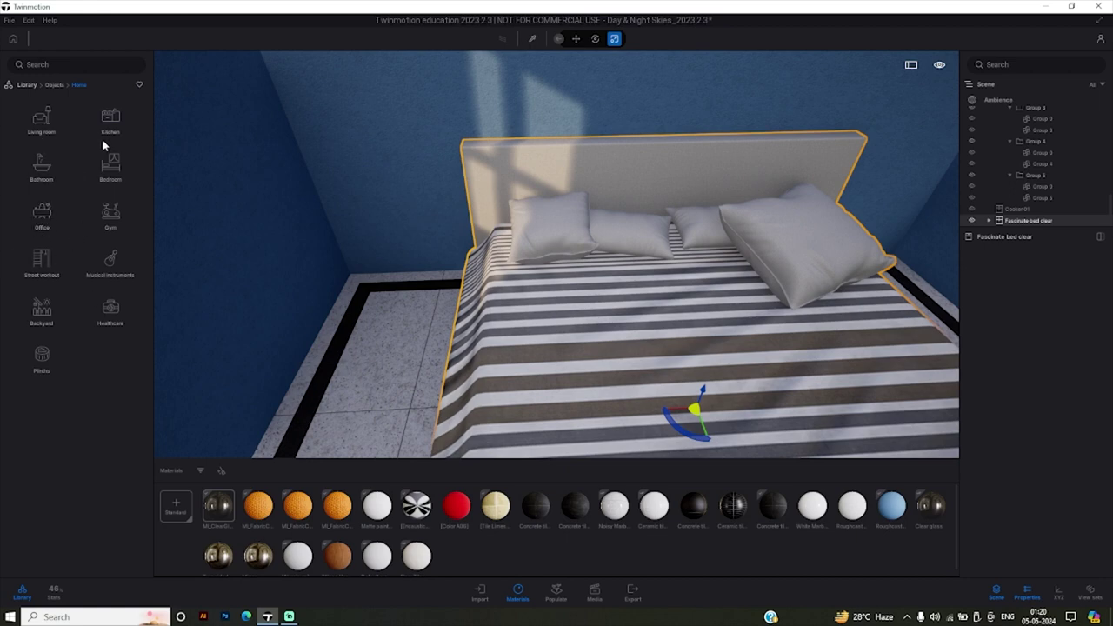
pyautogui.click(44, 122)
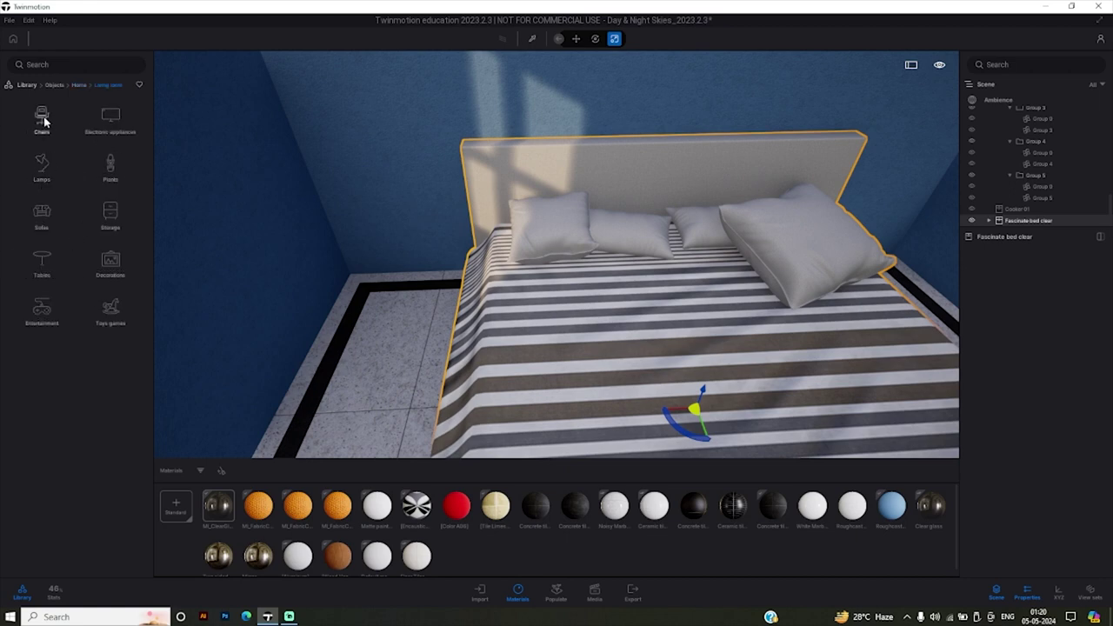
pyautogui.moveTo(529, 320)
pyautogui.mouseDown()
pyautogui.moveTo(434, 260)
pyautogui.moveTo(365, 252)
pyautogui.mouseUp()
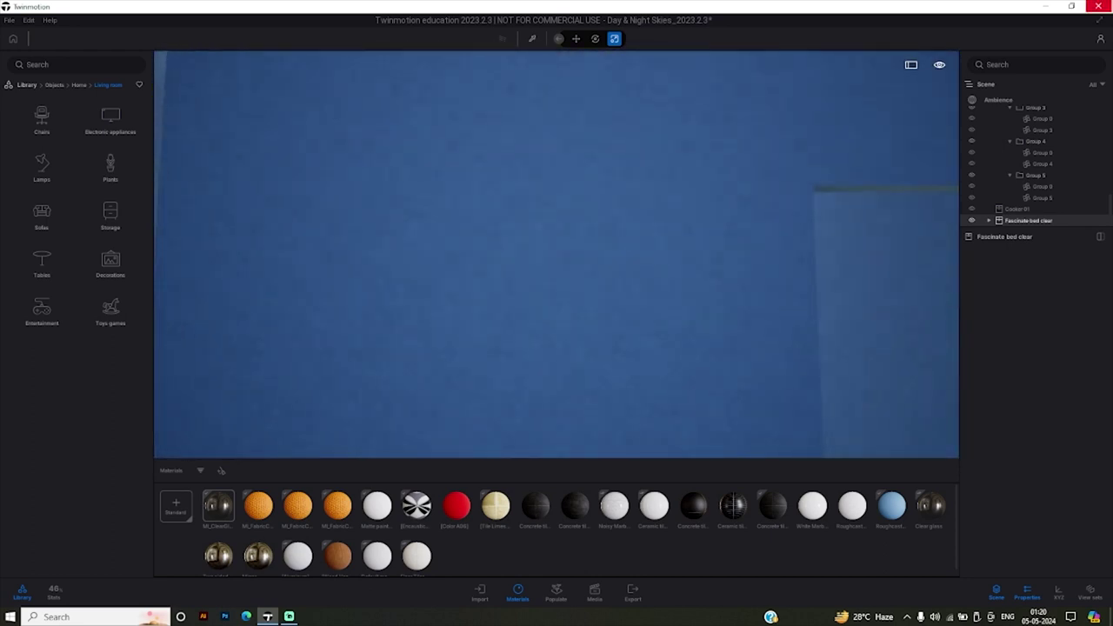
# Hang Wall tv 02 from Living room > Electronic appliances on the blue wall by the doorway.
pyautogui.scroll(-5, 556, 213)
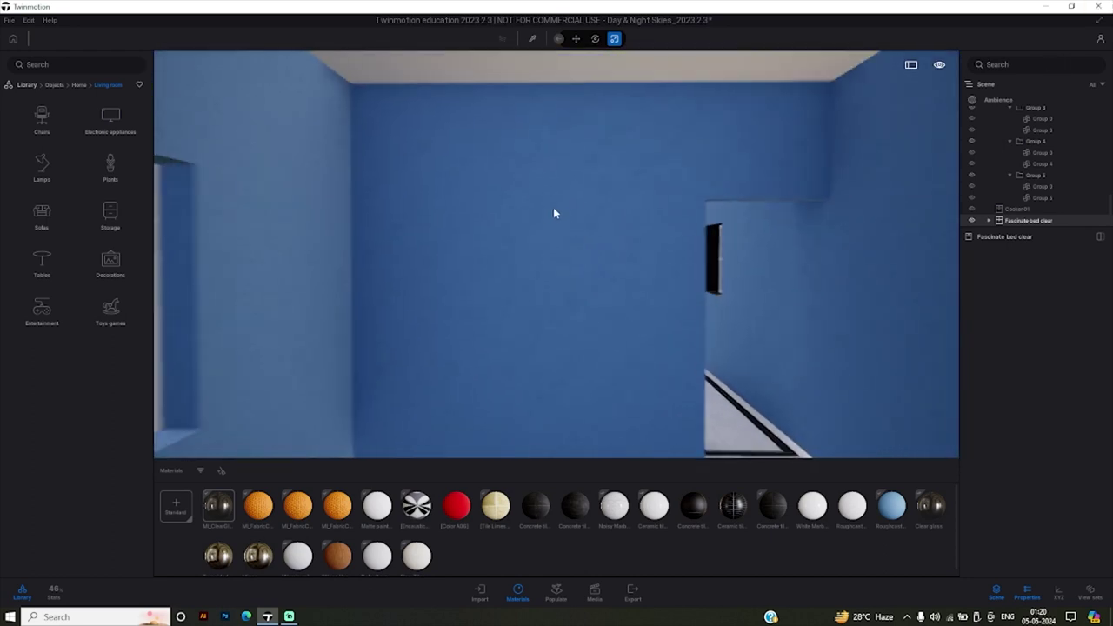
pyautogui.click(110, 117)
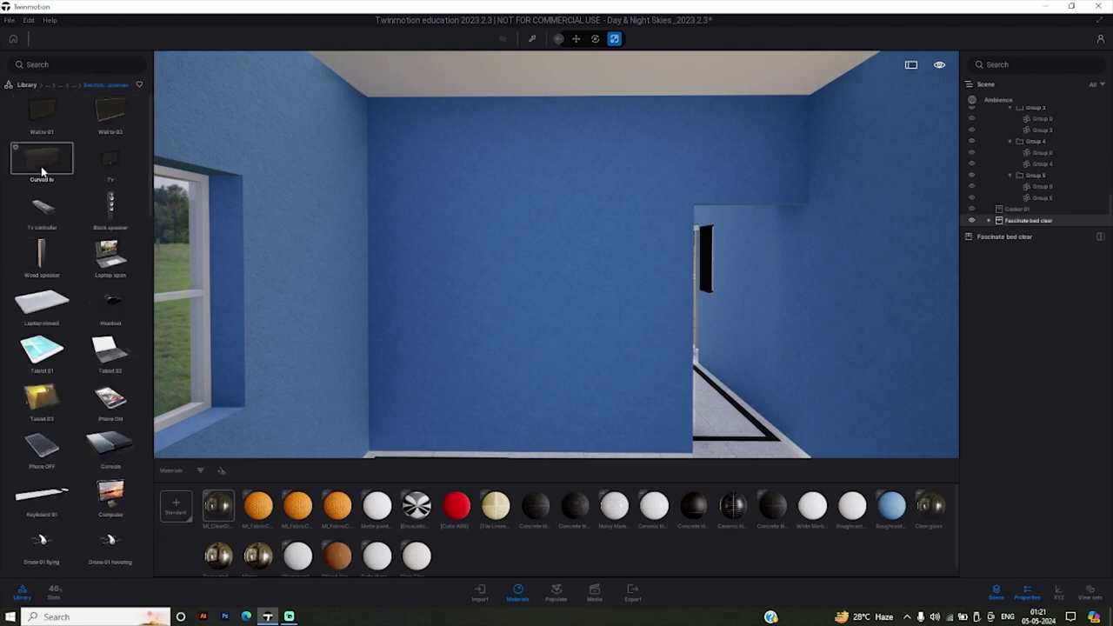
pyautogui.click(112, 107)
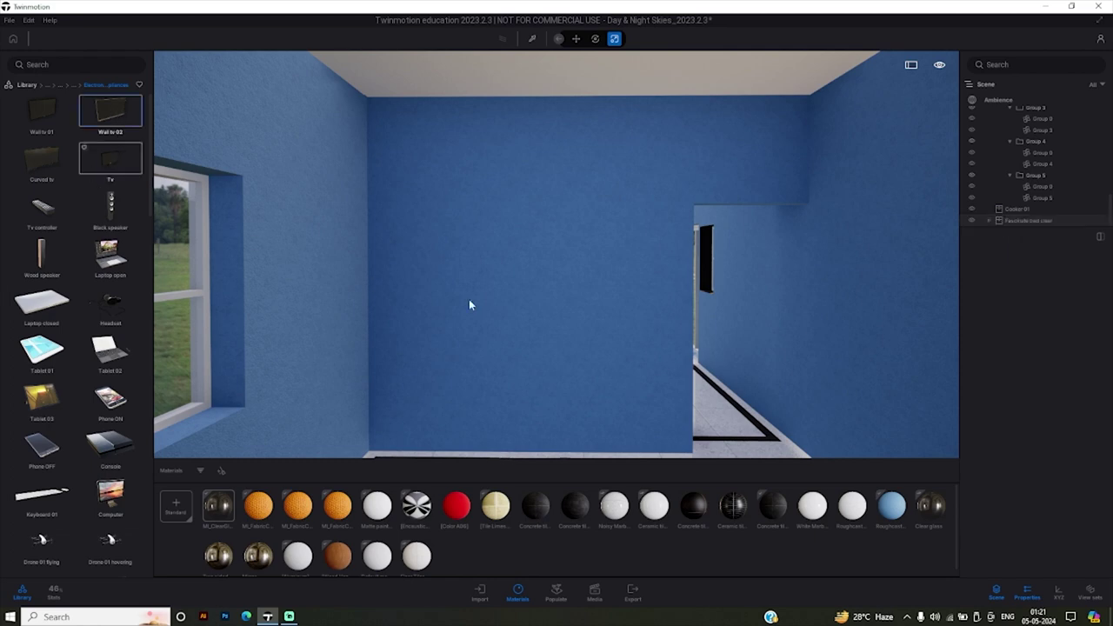
pyautogui.moveTo(469, 304)
pyautogui.mouseDown()
pyautogui.moveTo(549, 252)
pyautogui.moveTo(540, 252)
pyautogui.mouseUp()
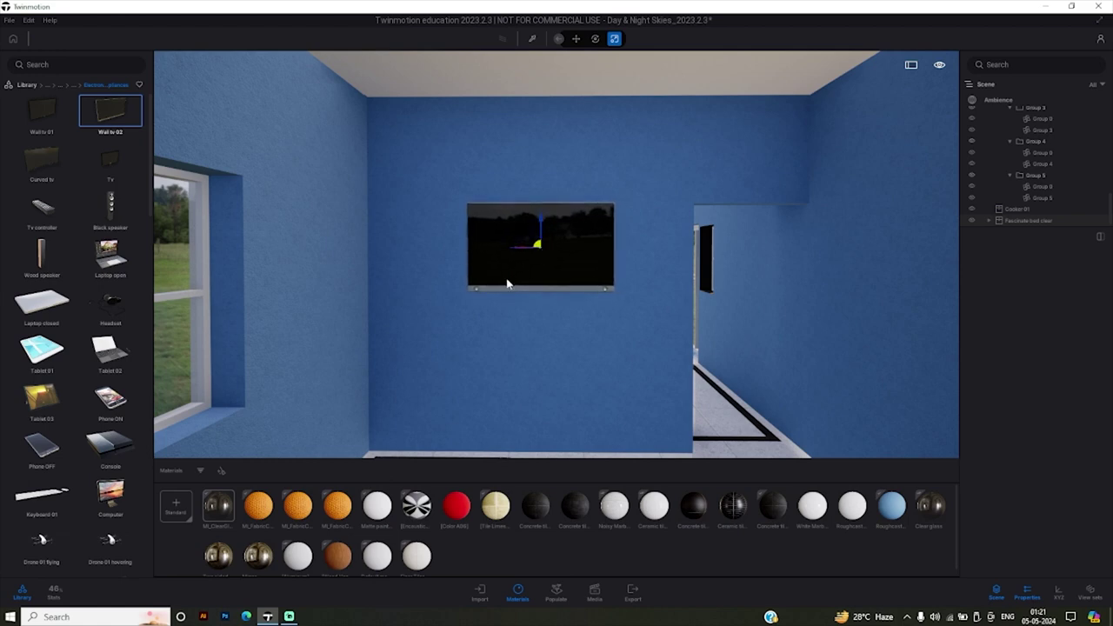
pyautogui.moveTo(574, 310)
pyautogui.mouseDown(button='right')
pyautogui.moveTo(469, 304)
pyautogui.moveTo(487, 365)
pyautogui.moveTo(713, 365)
pyautogui.moveTo(722, 374)
pyautogui.moveTo(608, 365)
pyautogui.moveTo(713, 374)
pyautogui.moveTo(748, 409)
pyautogui.moveTo(661, 382)
pyautogui.moveTo(643, 347)
pyautogui.moveTo(470, 383)
pyautogui.moveTo(748, 348)
pyautogui.moveTo(608, 330)
pyautogui.moveTo(561, 275)
pyautogui.moveTo(465, 304)
pyautogui.moveTo(405, 444)
pyautogui.mouseUp(button='right')
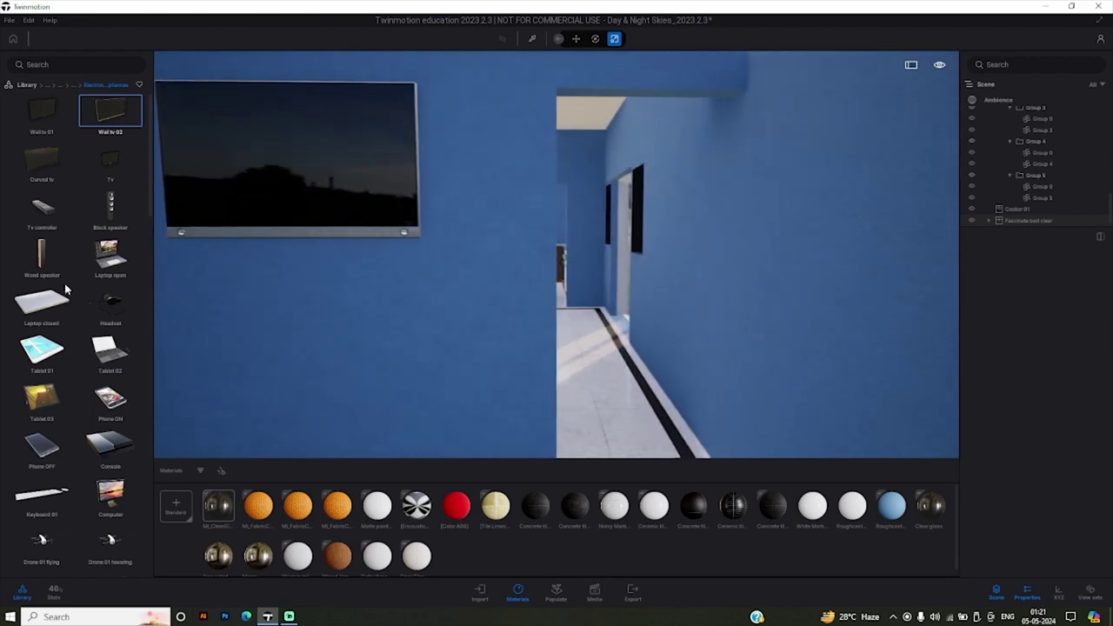
# Browse the Library to Objects > Doors > Rotating doors.
pyautogui.click(73, 86)
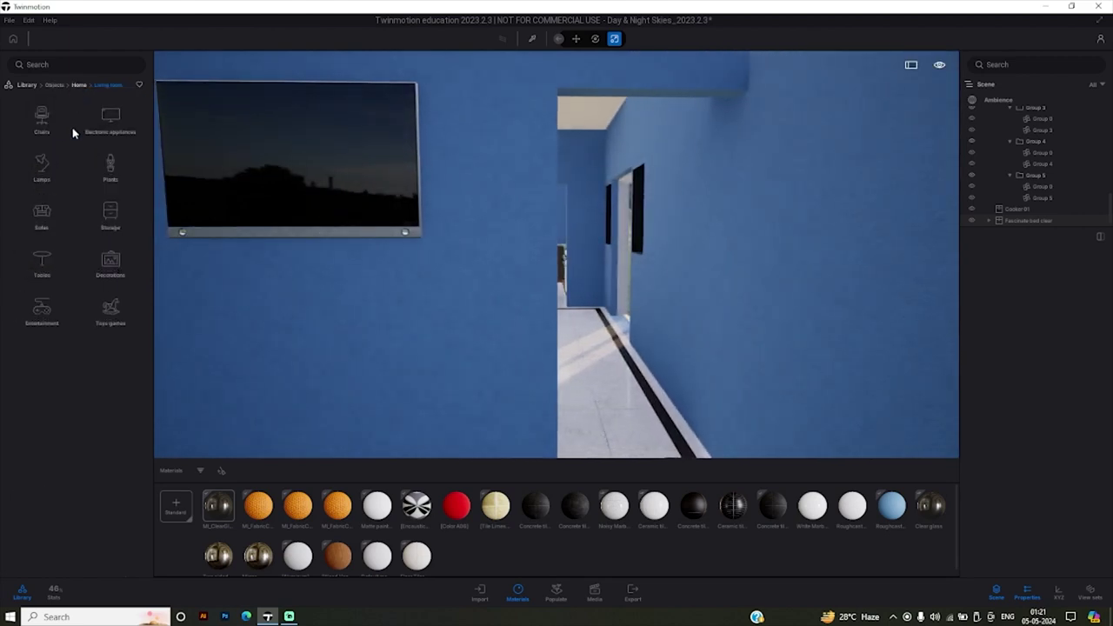
pyautogui.click(79, 85)
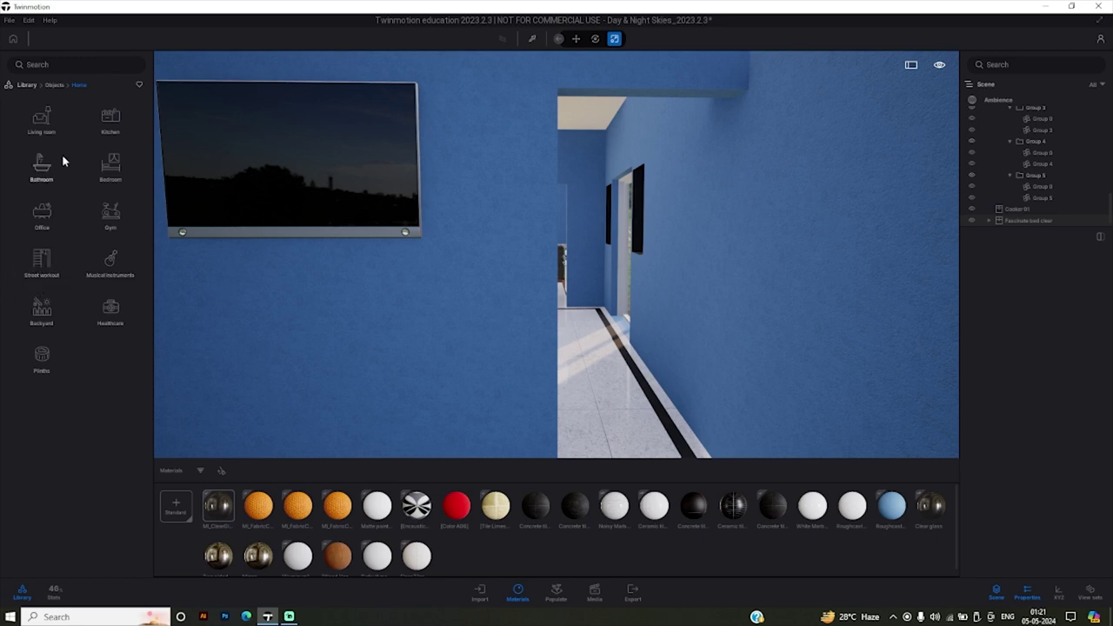
pyautogui.click(53, 85)
pyautogui.click(106, 271)
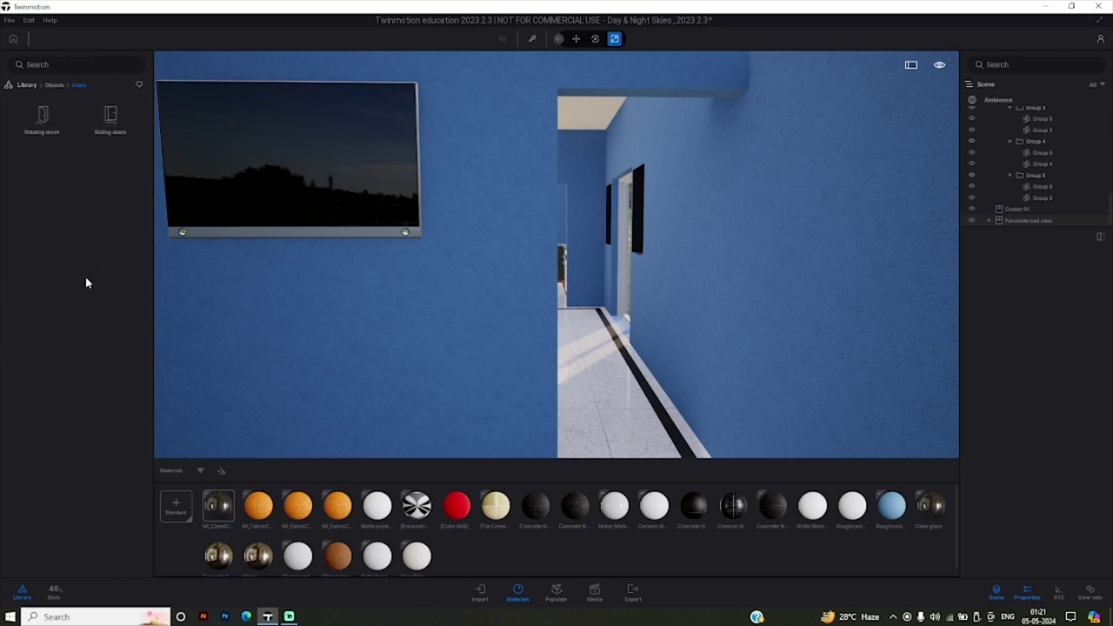
pyautogui.click(44, 116)
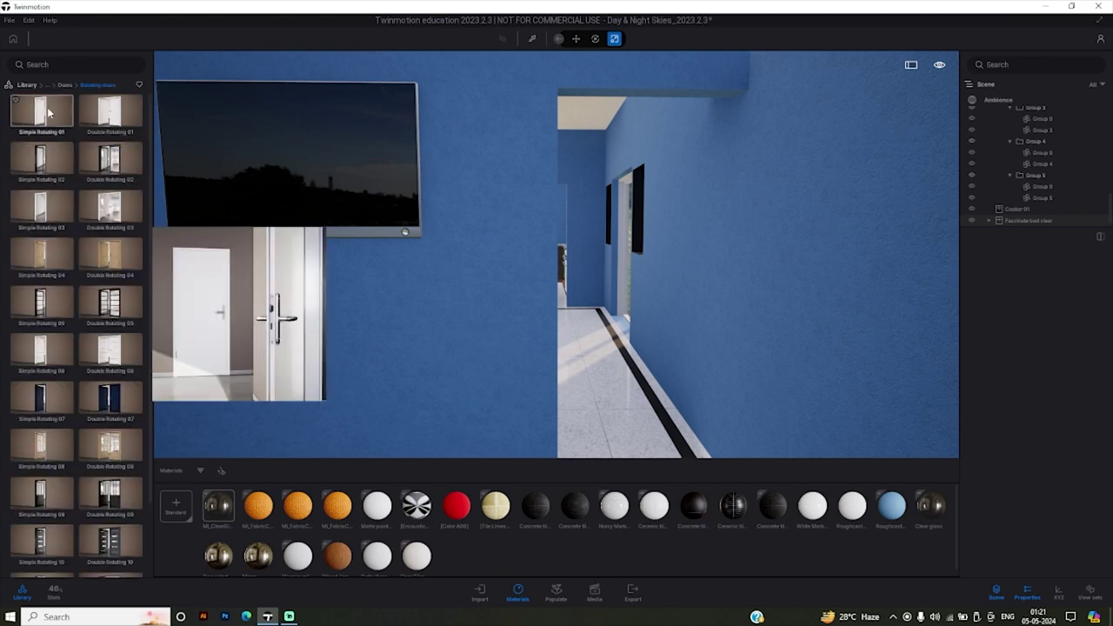
pyautogui.scroll(-3, 688, 210)
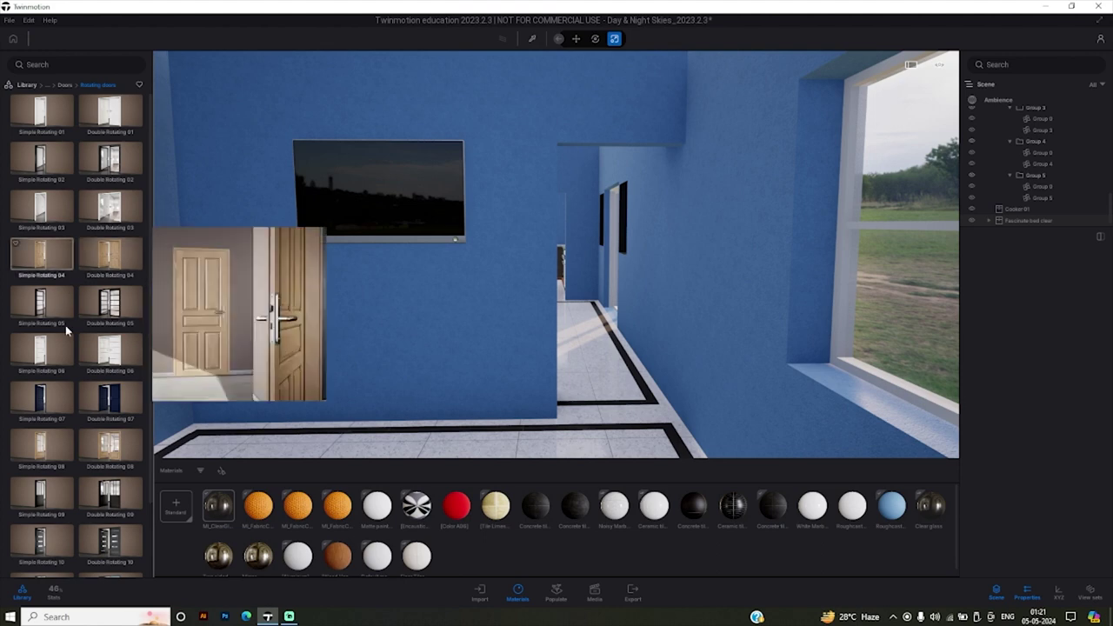
pyautogui.scroll(-2, 60, 357)
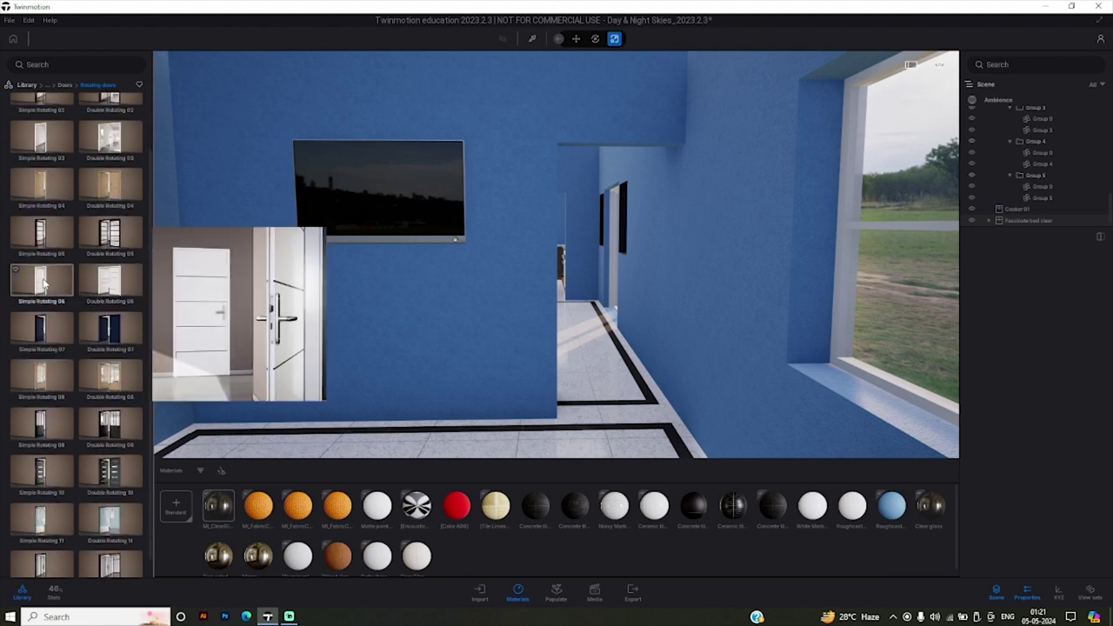
# Try the white Simple Rotating 06 and a dark blue door in the opening, undoing both.
pyautogui.moveTo(42, 283); pyautogui.dragTo(617, 415)
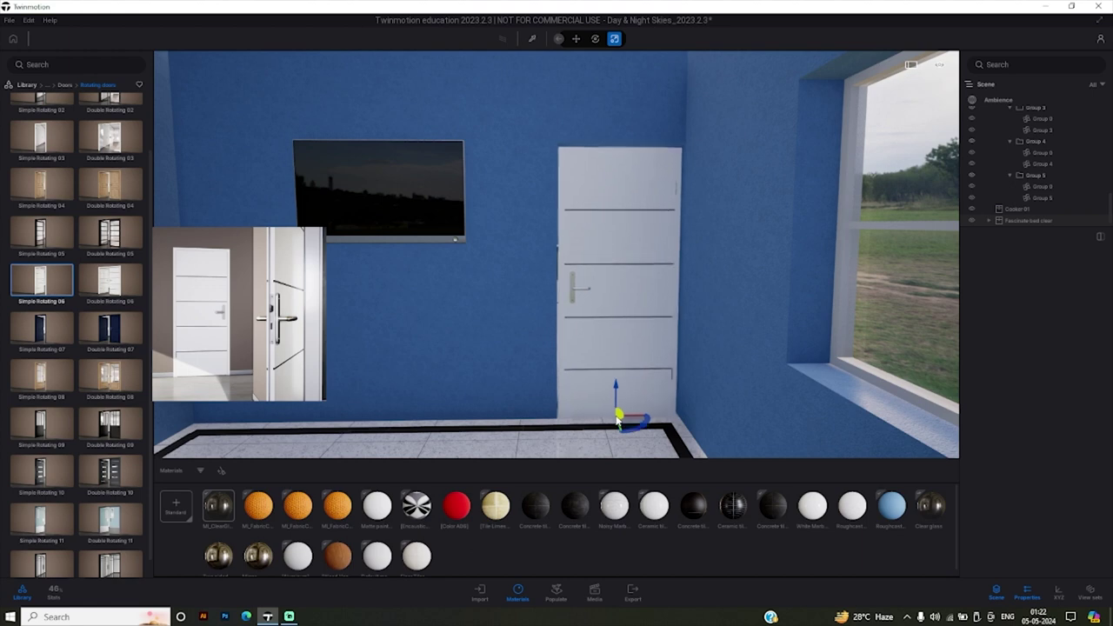
pyautogui.hotkey('ctrl', 'z')
pyautogui.scroll(-1, 52, 350)
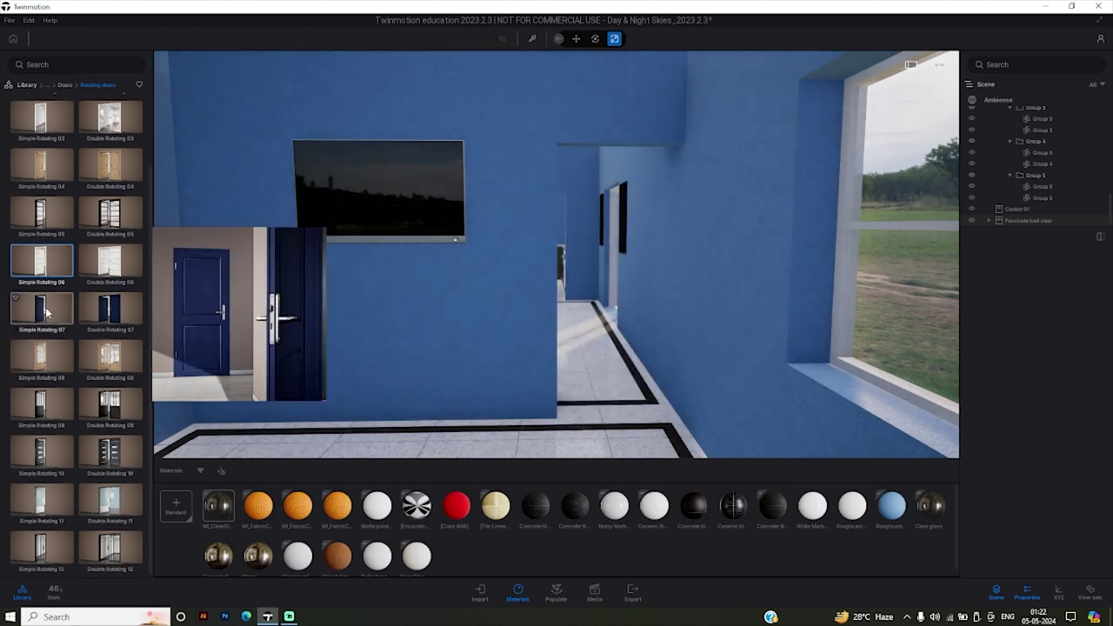
pyautogui.moveTo(710, 393); pyautogui.dragTo(617, 418)
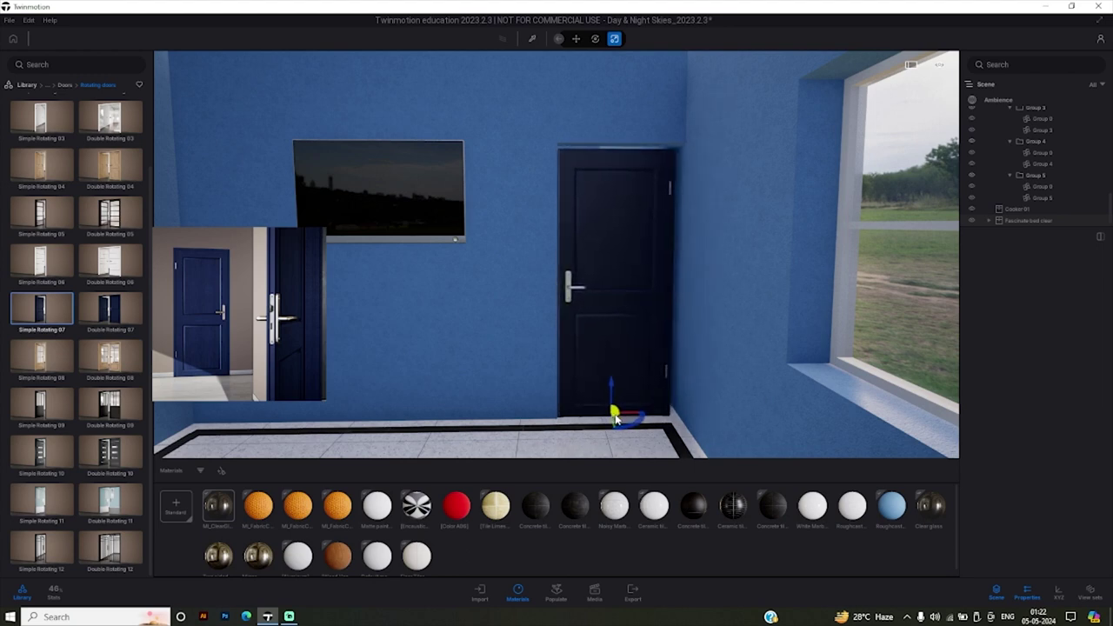
pyautogui.hotkey('ctrl', 'z')
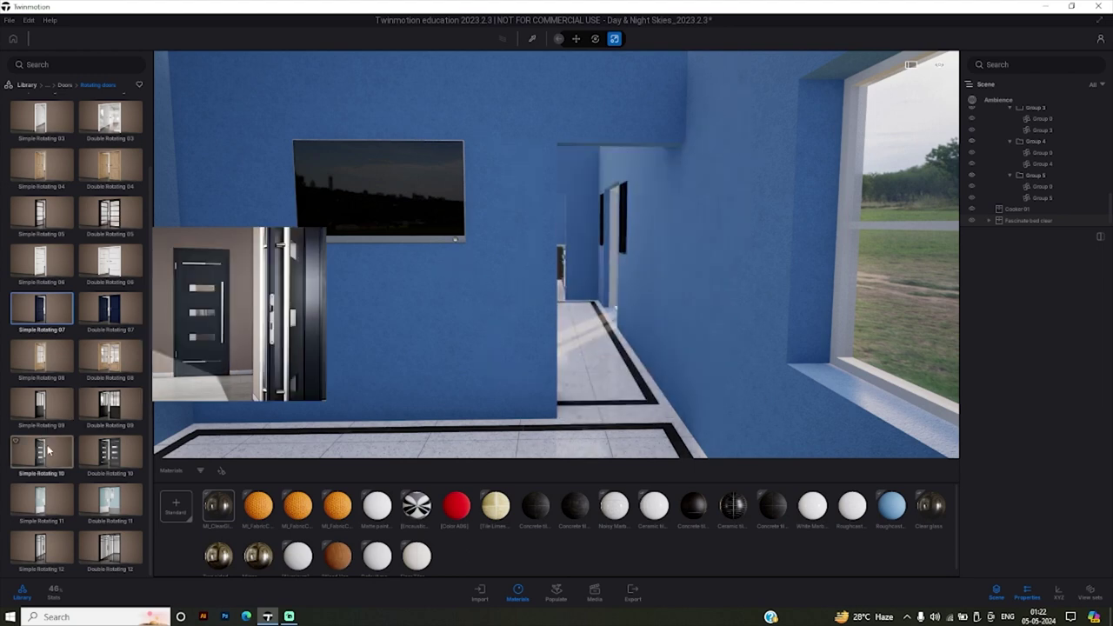
pyautogui.scroll(1, 72, 480)
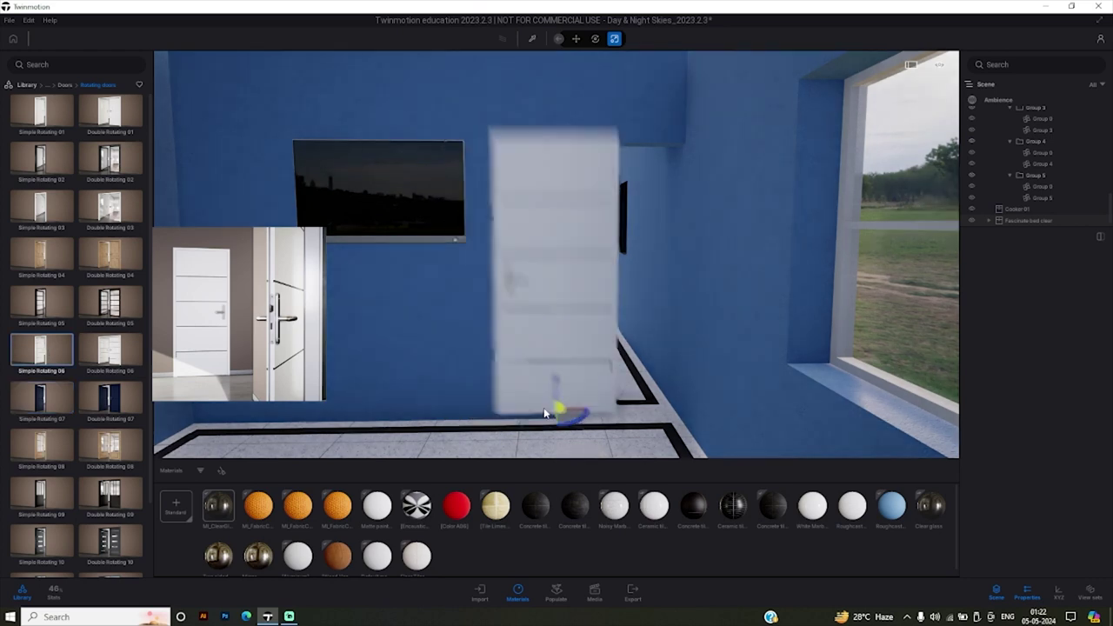
pyautogui.moveTo(46, 352); pyautogui.dragTo(79, 252)
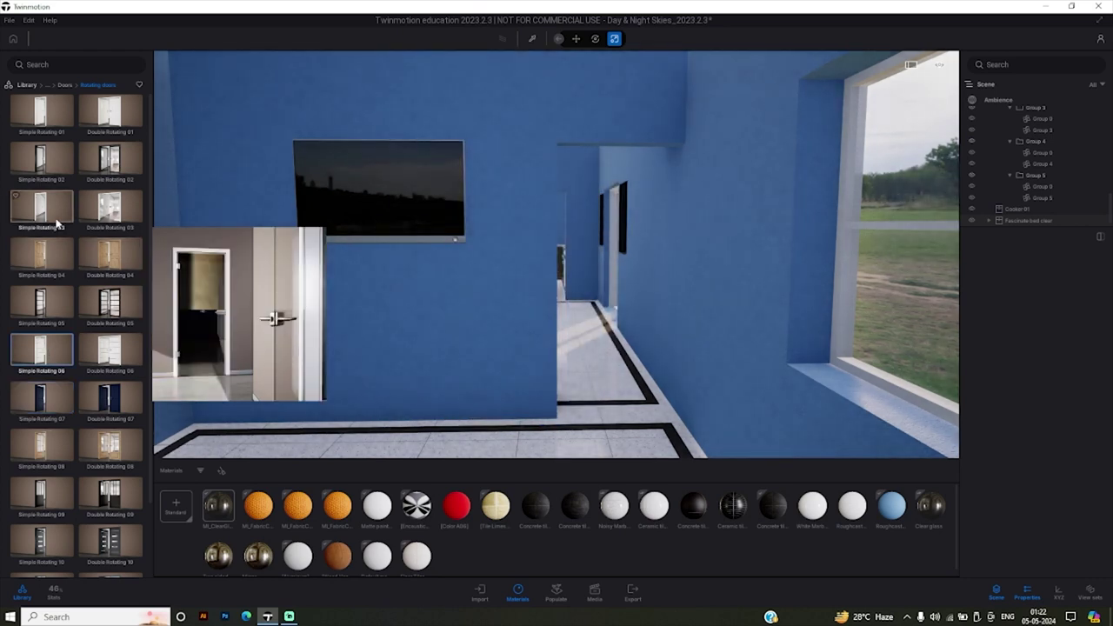
# Place the white Simple Rotating 06 door in the corridor doorway beside the TV wall.
pyautogui.moveTo(667, 446)
pyautogui.mouseDown()
pyautogui.moveTo(577, 434)
pyautogui.moveTo(620, 405)
pyautogui.moveTo(615, 415)
pyautogui.moveTo(91, 336)
pyautogui.moveTo(616, 415)
pyautogui.mouseUp()
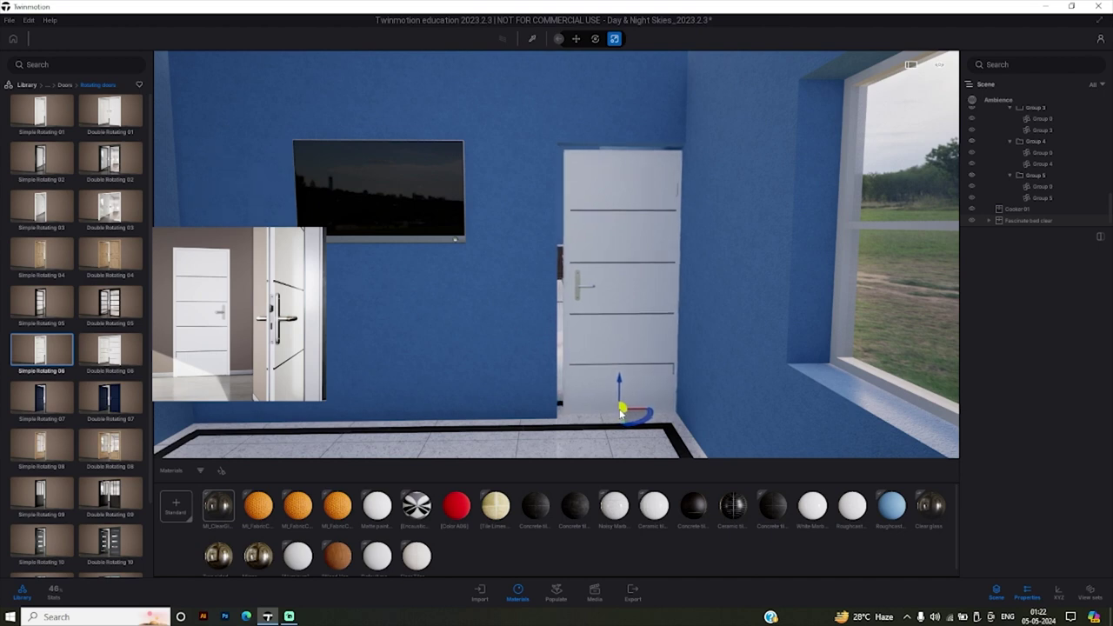
pyautogui.scroll(-3, 621, 418)
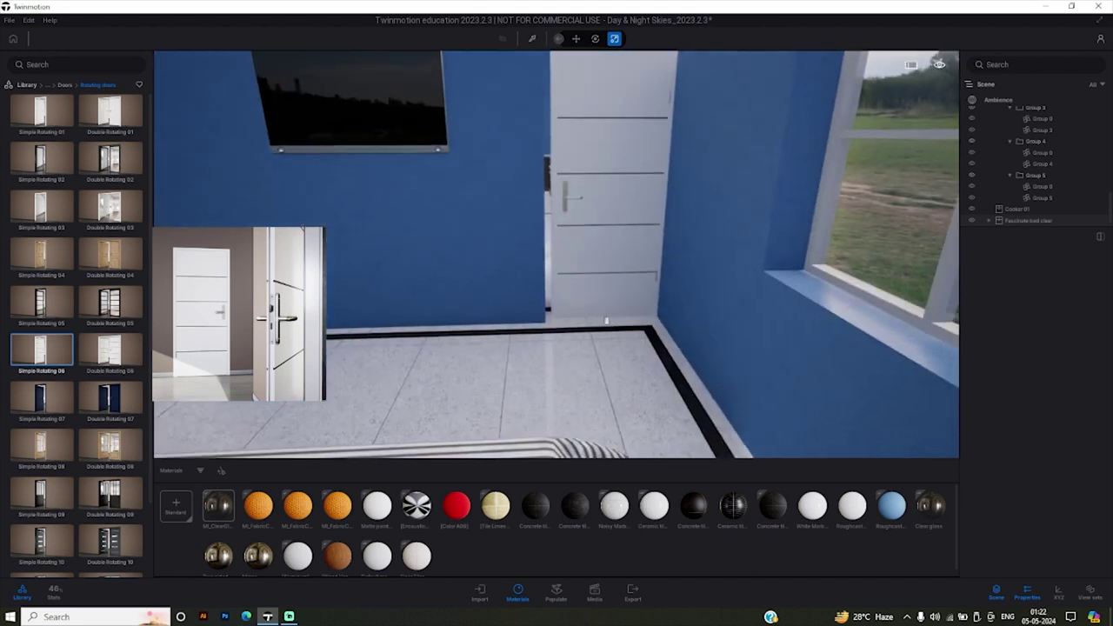
pyautogui.scroll(-3, 612, 315)
pyautogui.scroll(5, 612, 315)
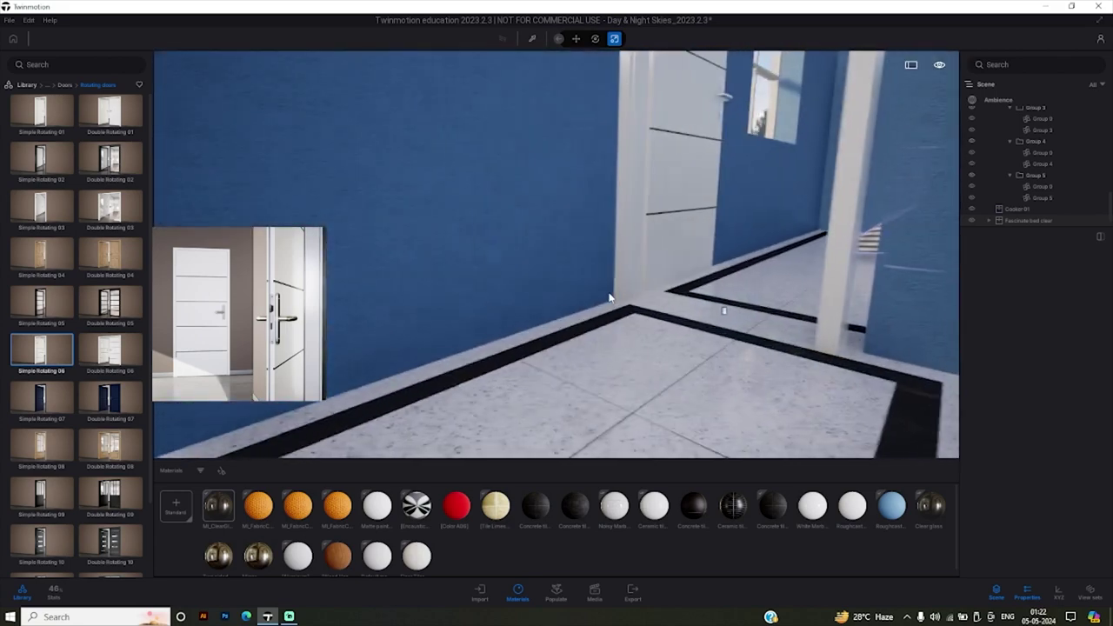
# Select and frame the Simple Rotating 06 door, then bring up the navigation speed choices.
pyautogui.moveTo(610, 298)
pyautogui.mouseDown()
pyautogui.moveTo(645, 329)
pyautogui.moveTo(556, 206)
pyautogui.moveTo(569, 206)
pyautogui.mouseUp()
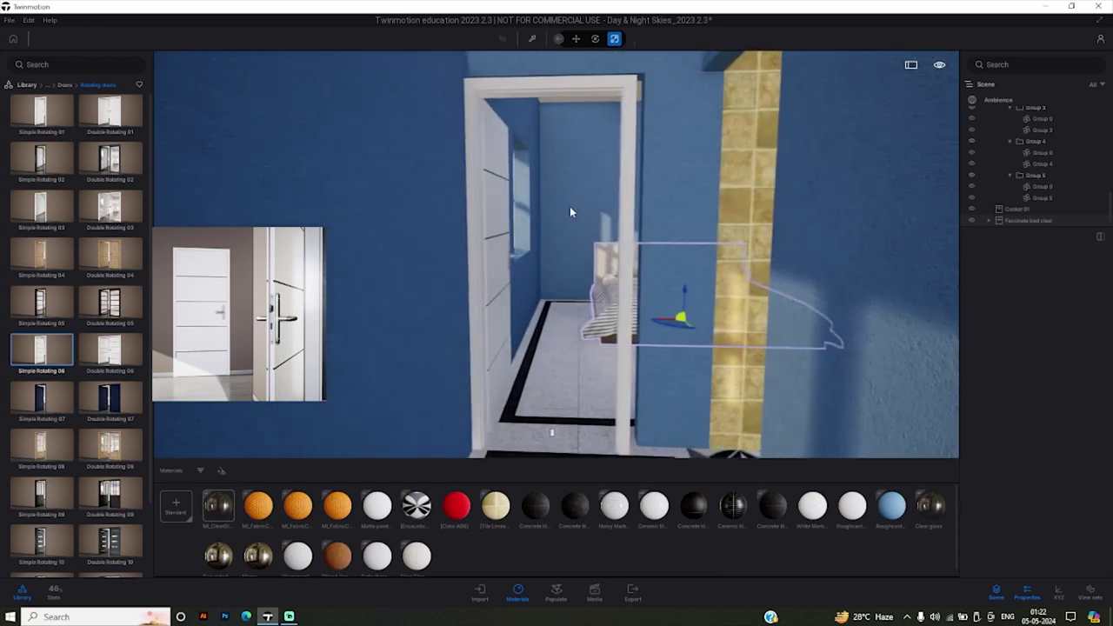
pyautogui.click(619, 254)
pyautogui.press('f')
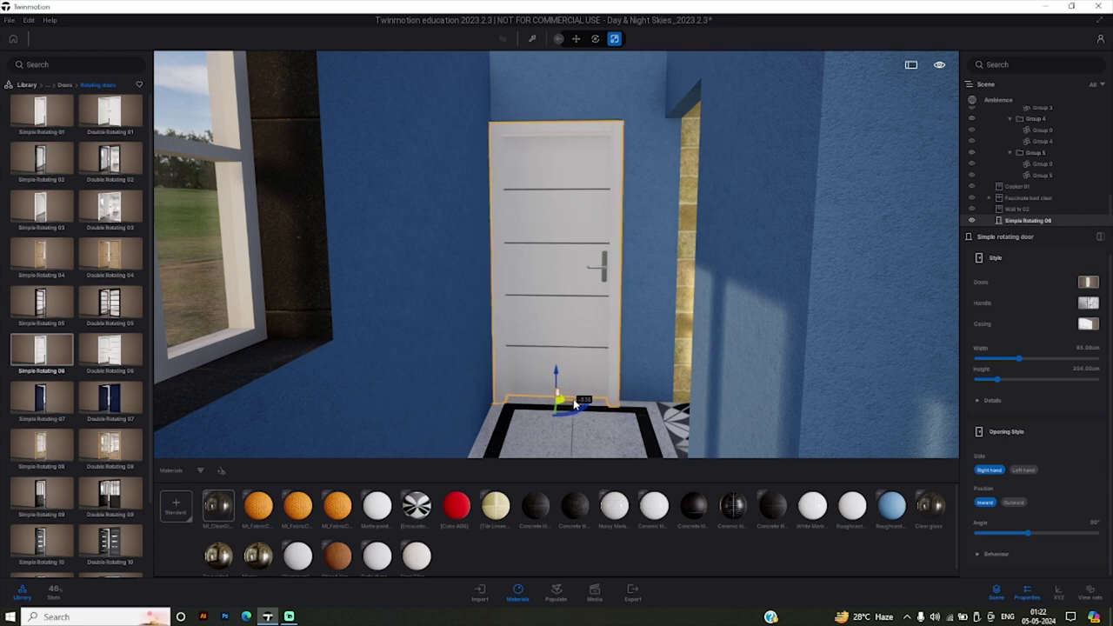
pyautogui.scroll(5, 574, 405)
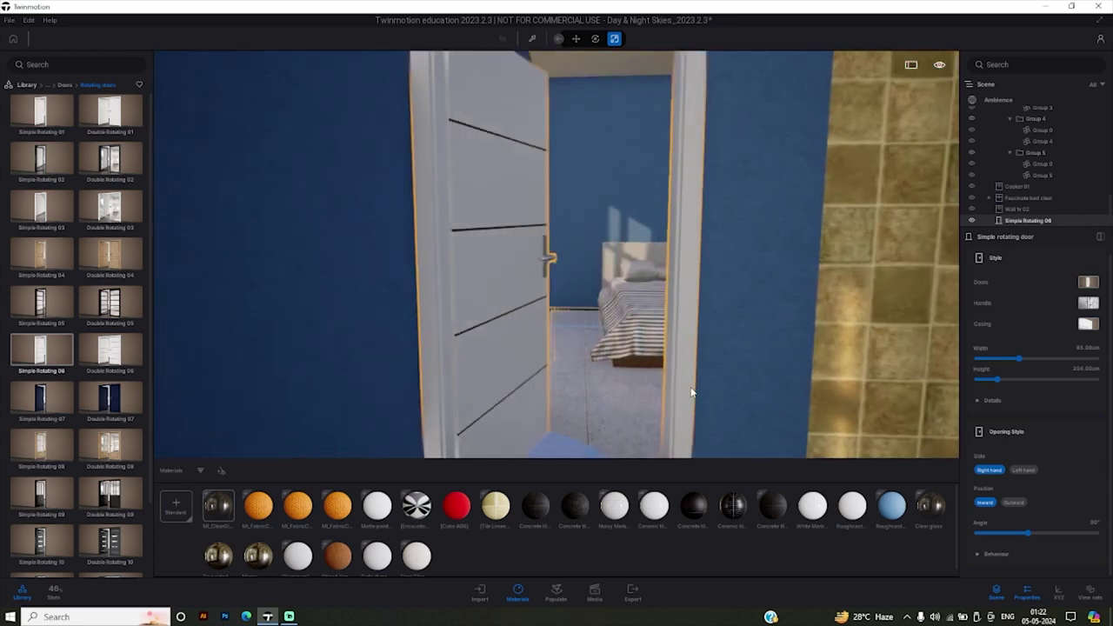
pyautogui.click(942, 65)
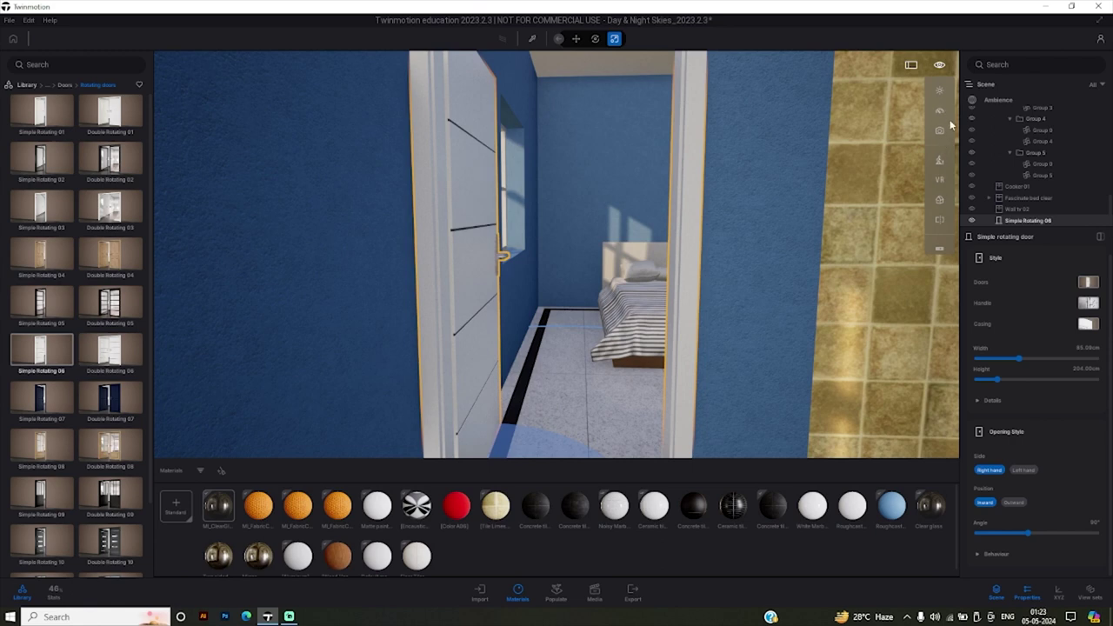
pyautogui.click(939, 110)
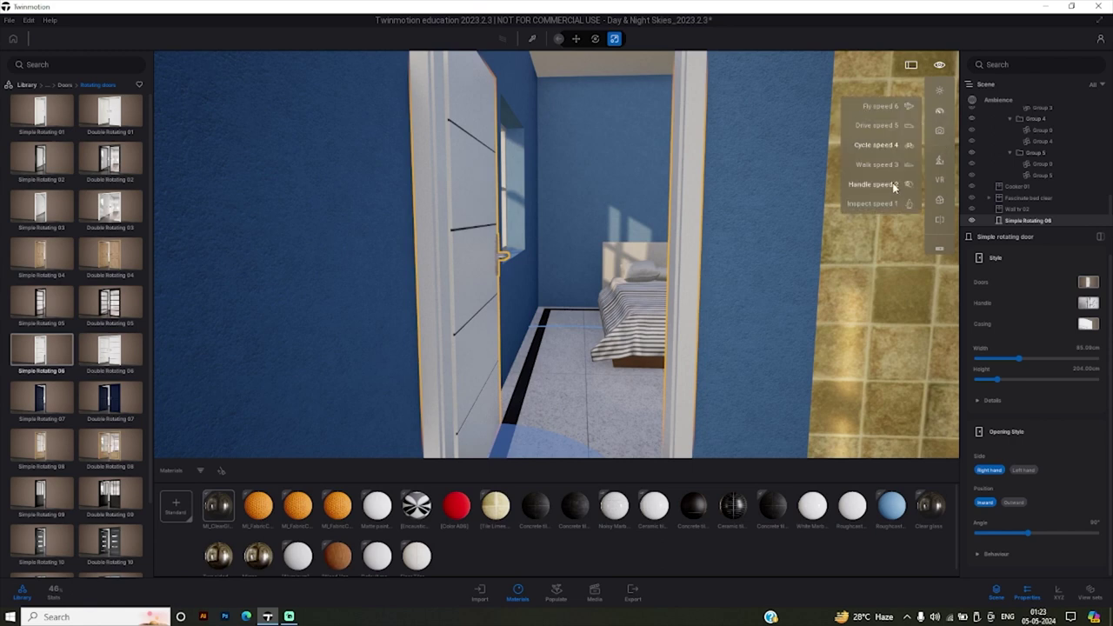
# Move the camera close to the door's base and rotate the door about -3.23° into its frame.
pyautogui.moveTo(730, 284)
pyautogui.mouseDown()
pyautogui.moveTo(757, 258)
pyautogui.moveTo(678, 371)
pyautogui.mouseUp()
pyautogui.click(756, 259)
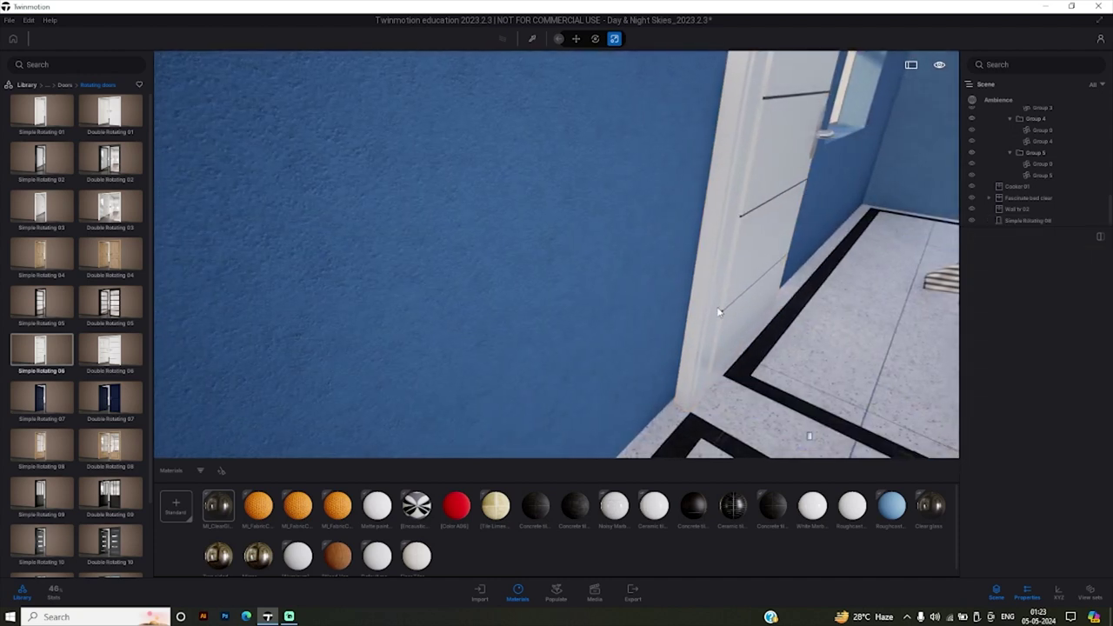
pyautogui.click(689, 372)
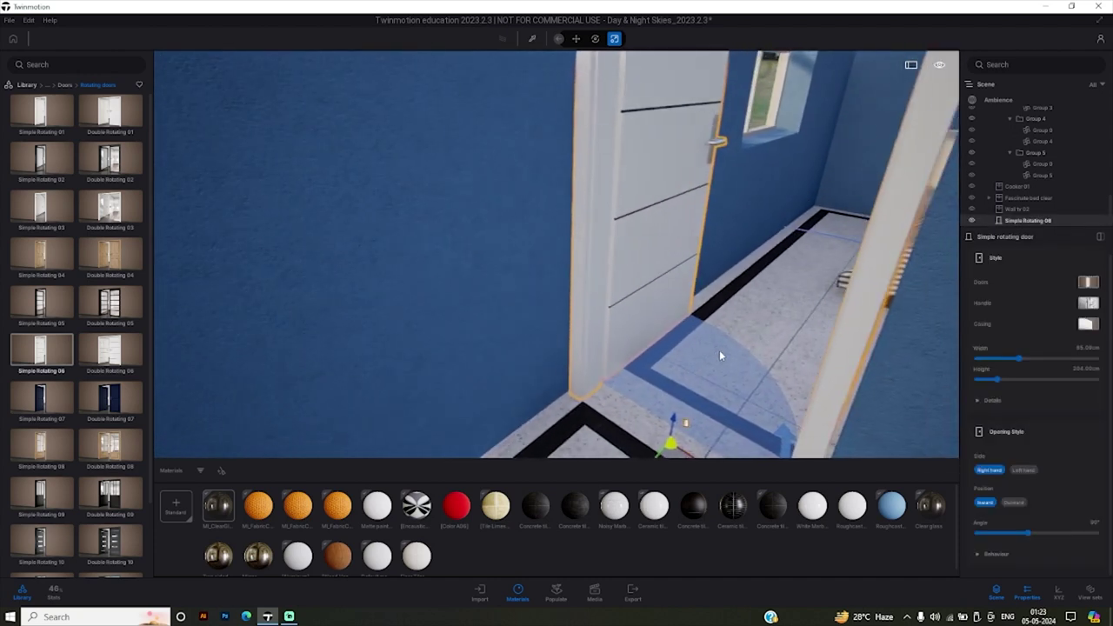
pyautogui.press('d')
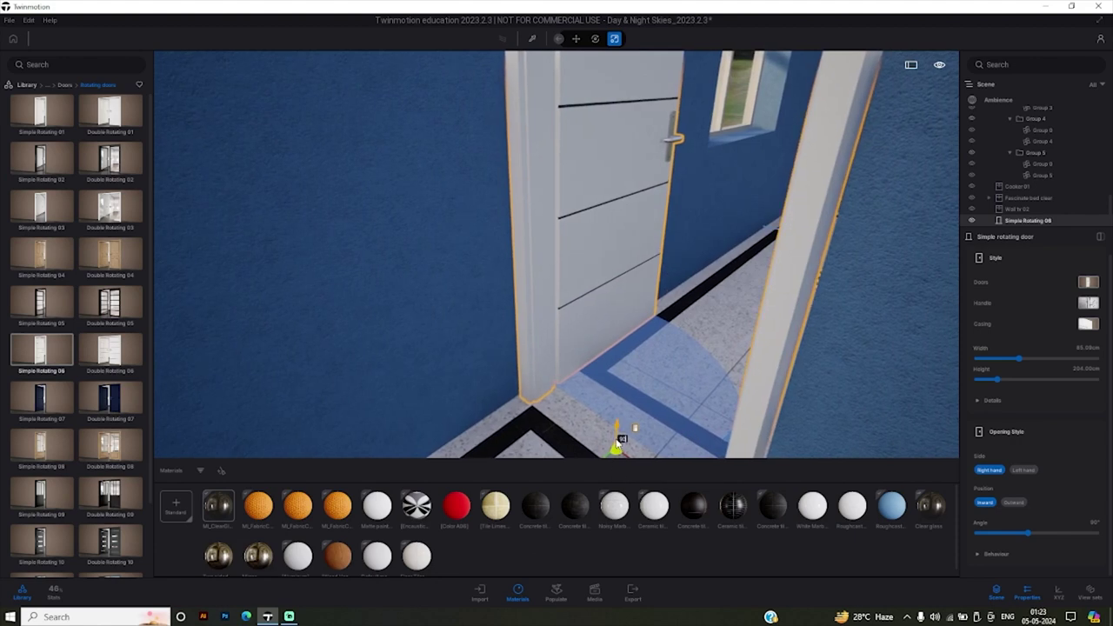
pyautogui.press('s')
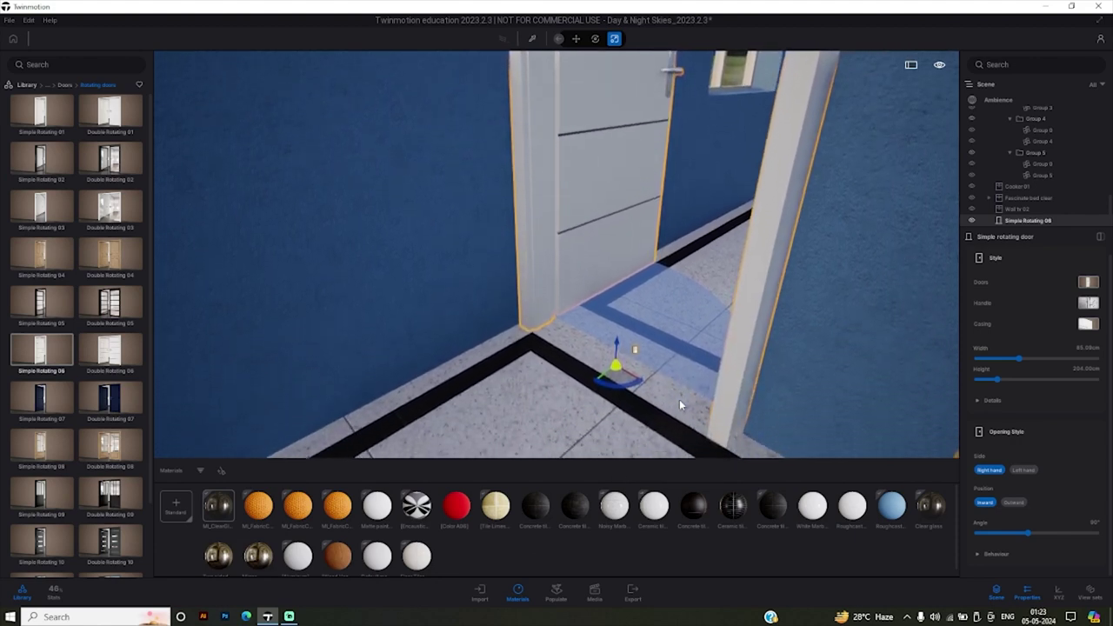
pyautogui.press('w')
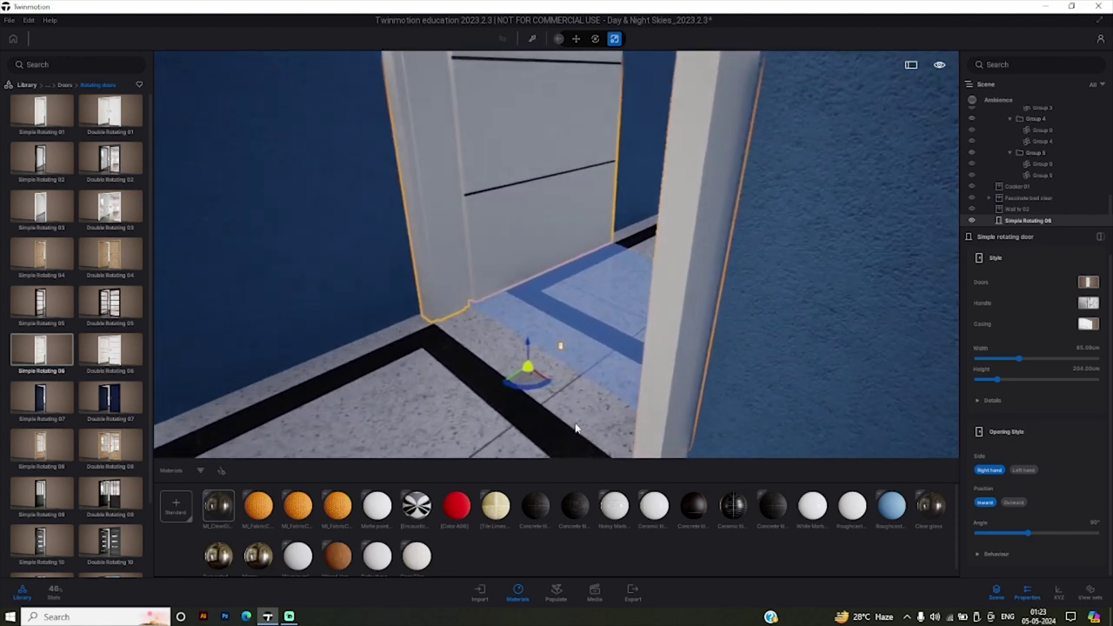
pyautogui.press('d')
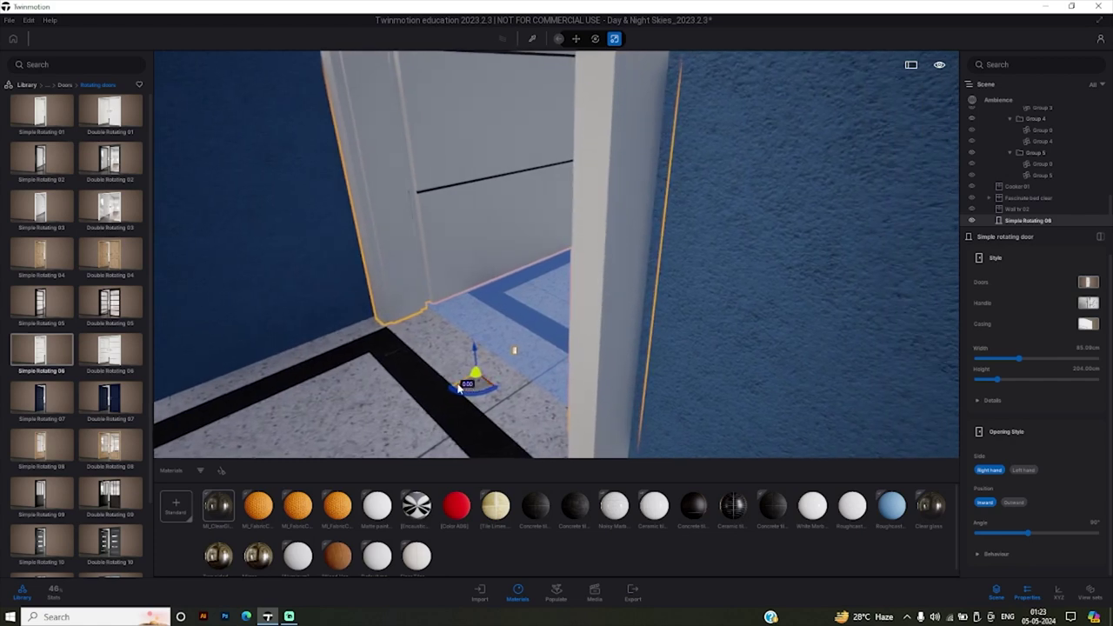
pyautogui.press('a')
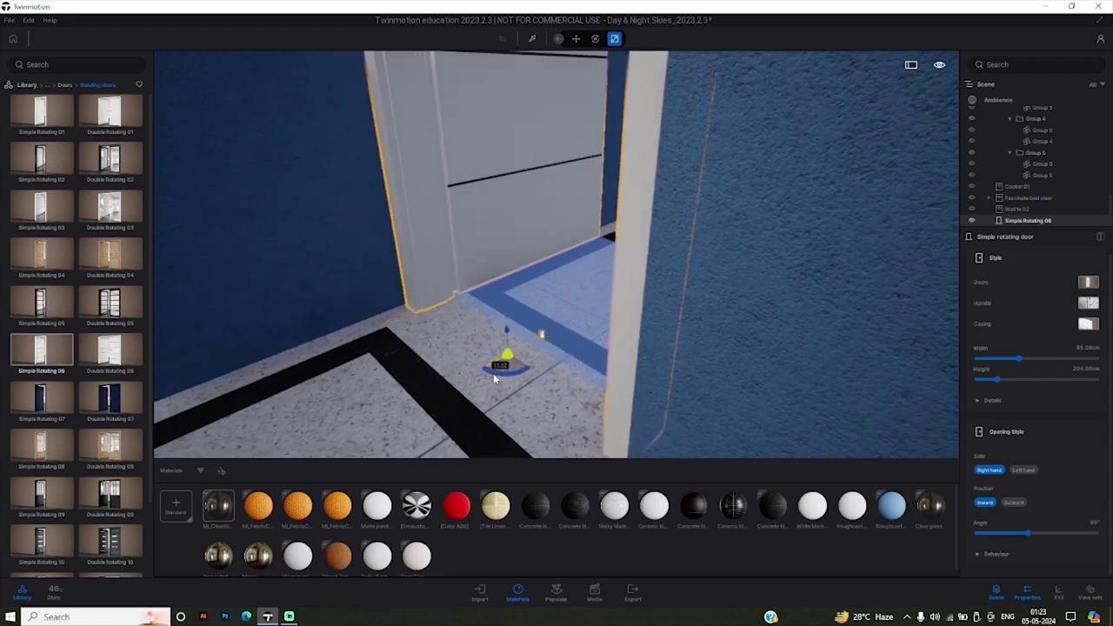
pyautogui.press('d')
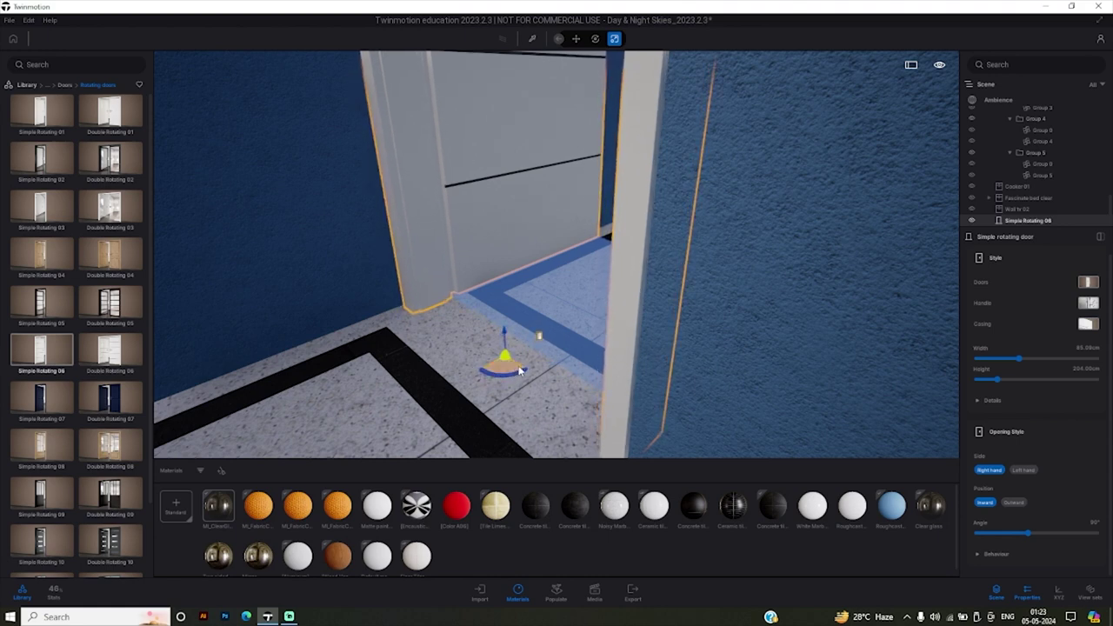
pyautogui.moveTo(521, 370); pyautogui.dragTo(522, 371)
pyautogui.press('Up')
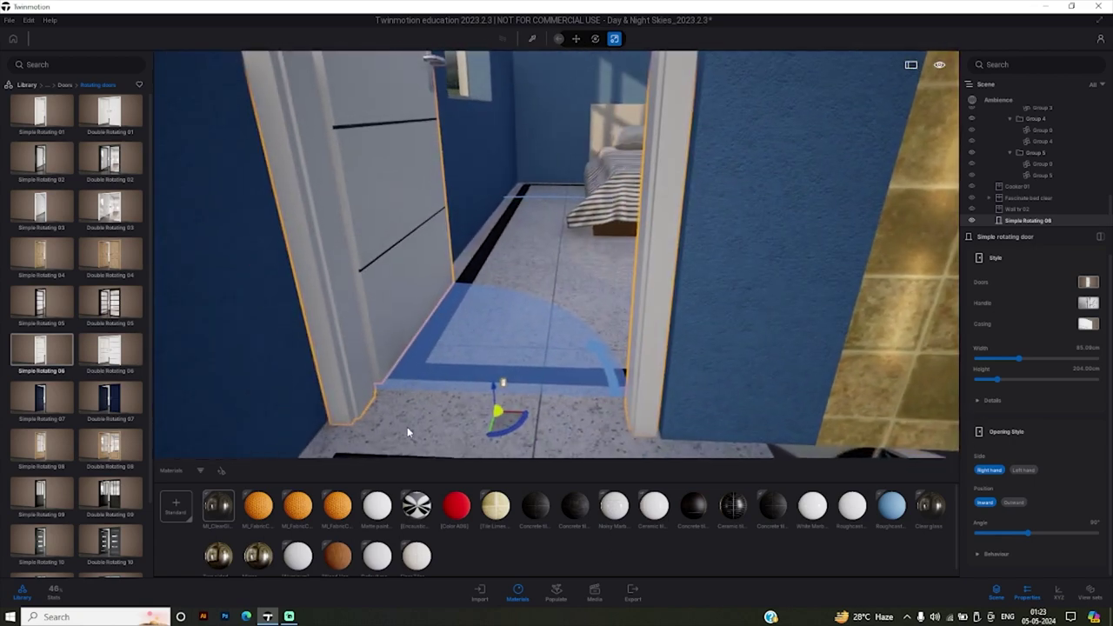
# Switch navigation to Cycle speed and turn toward the corridor with the orange sofa.
pyautogui.click(418, 412)
pyautogui.press('Up')
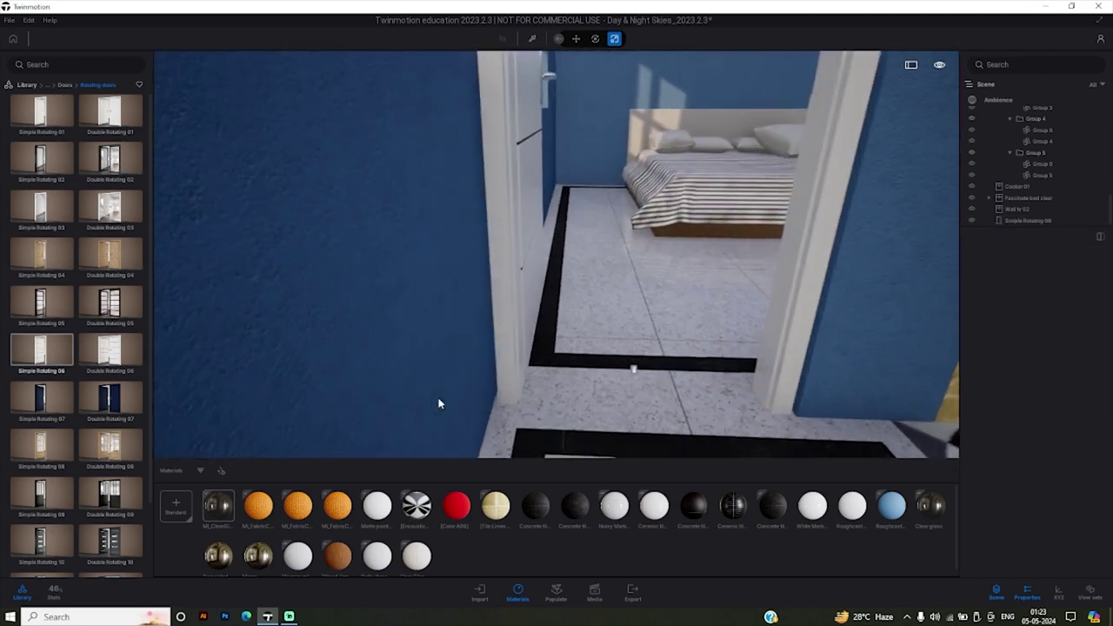
pyautogui.press('Down')
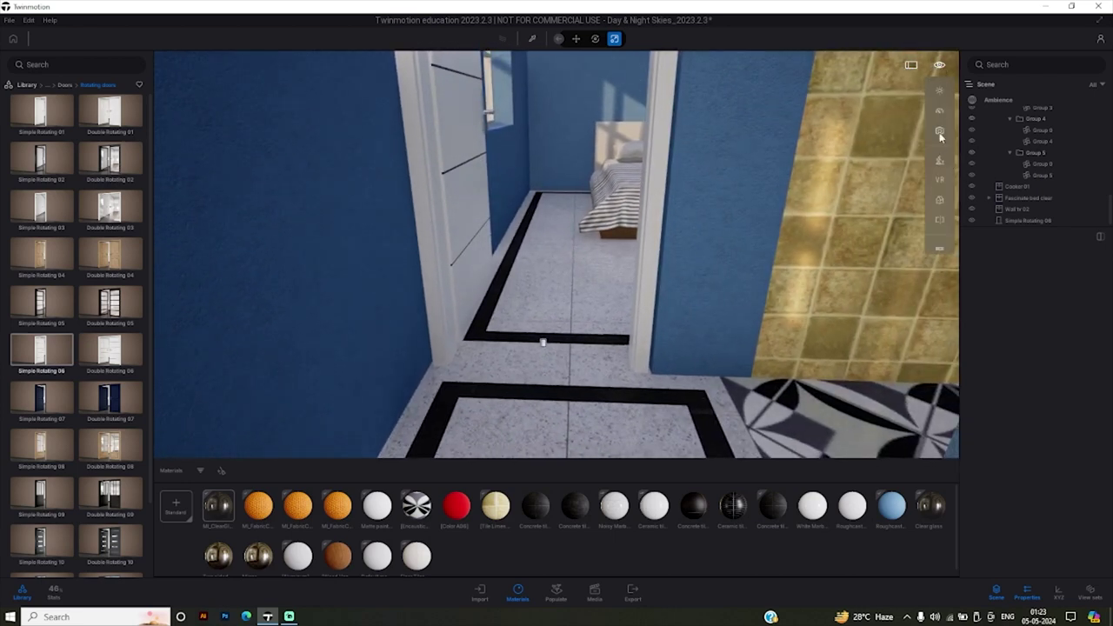
pyautogui.click(941, 109)
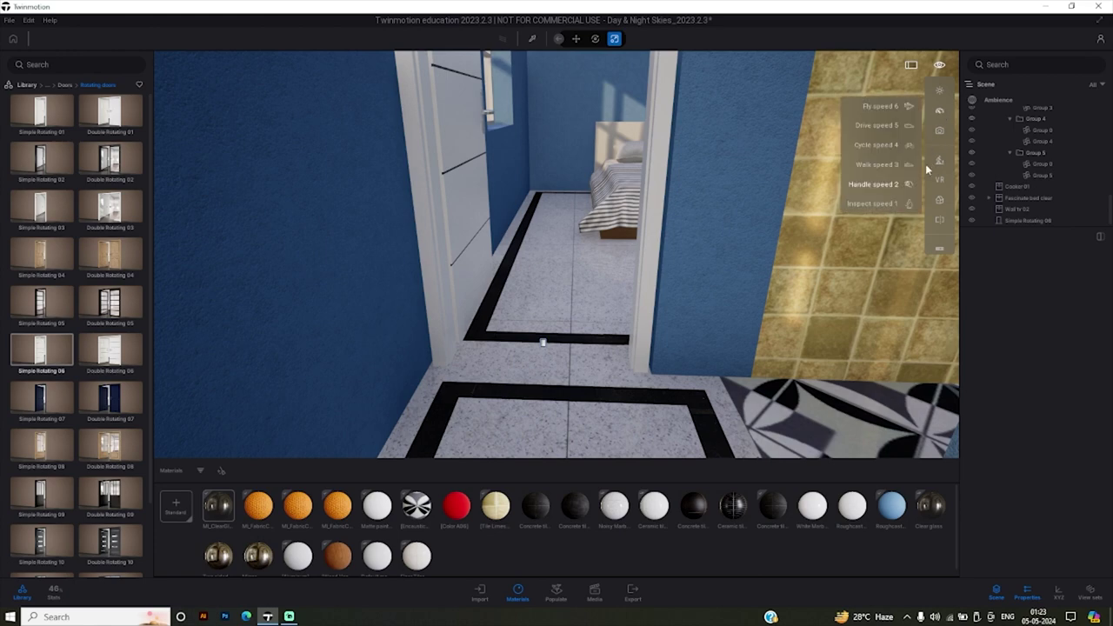
pyautogui.click(898, 144)
pyautogui.moveTo(690, 213); pyautogui.dragTo(430, 373)
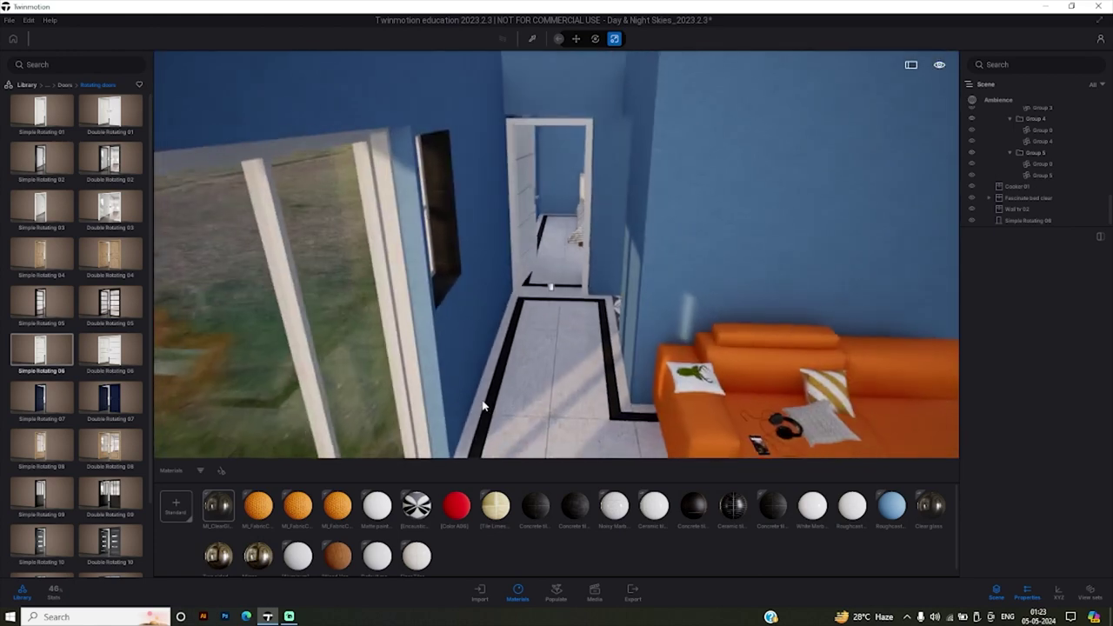
pyautogui.moveTo(508, 434); pyautogui.dragTo(508, 407)
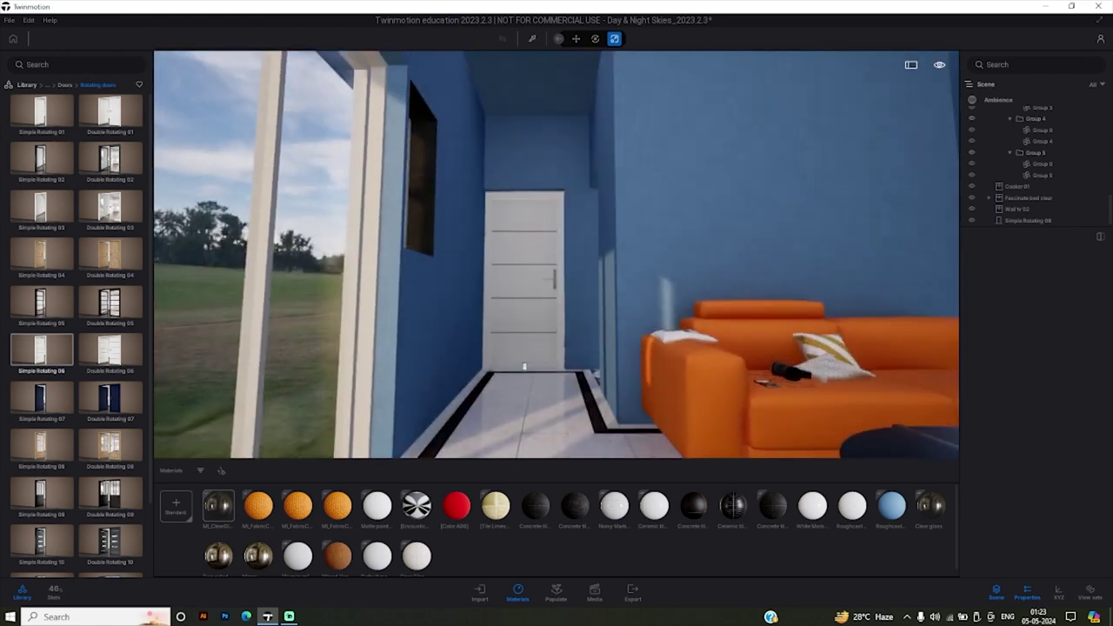
# Walk down the corridor, select and frame the Simple Rotating door to show its settings.
pyautogui.press('Up')
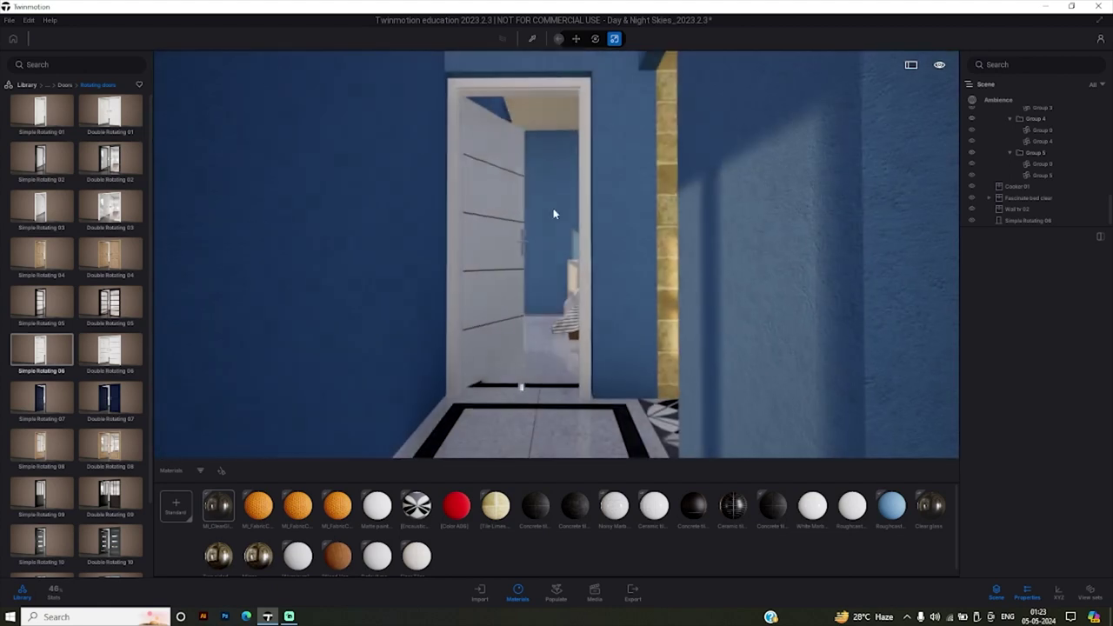
pyautogui.press('Down')
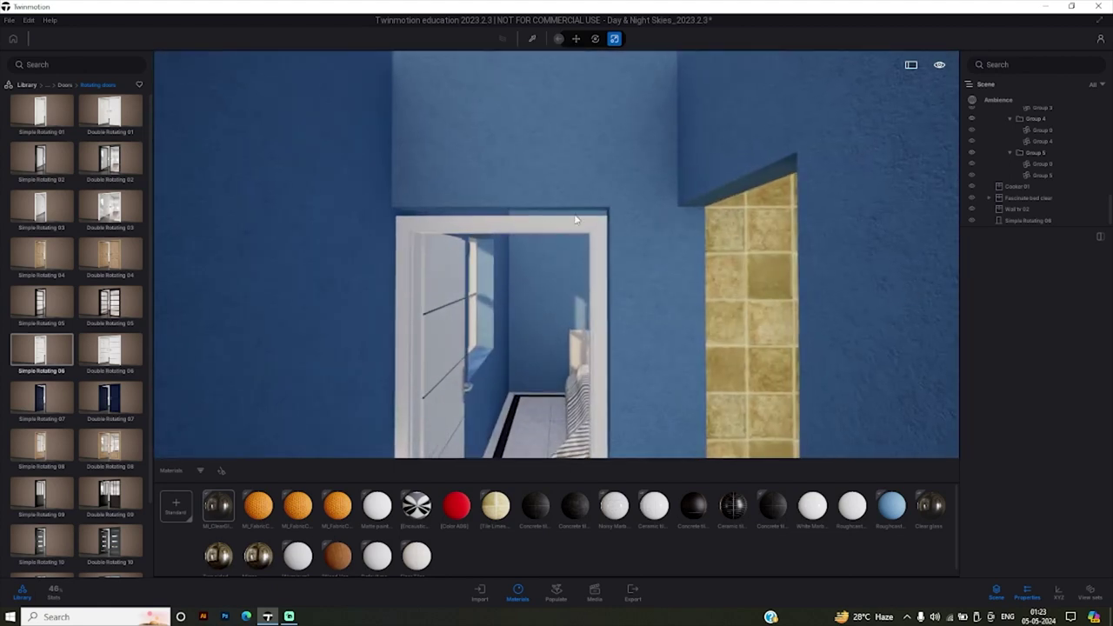
pyautogui.click(603, 228)
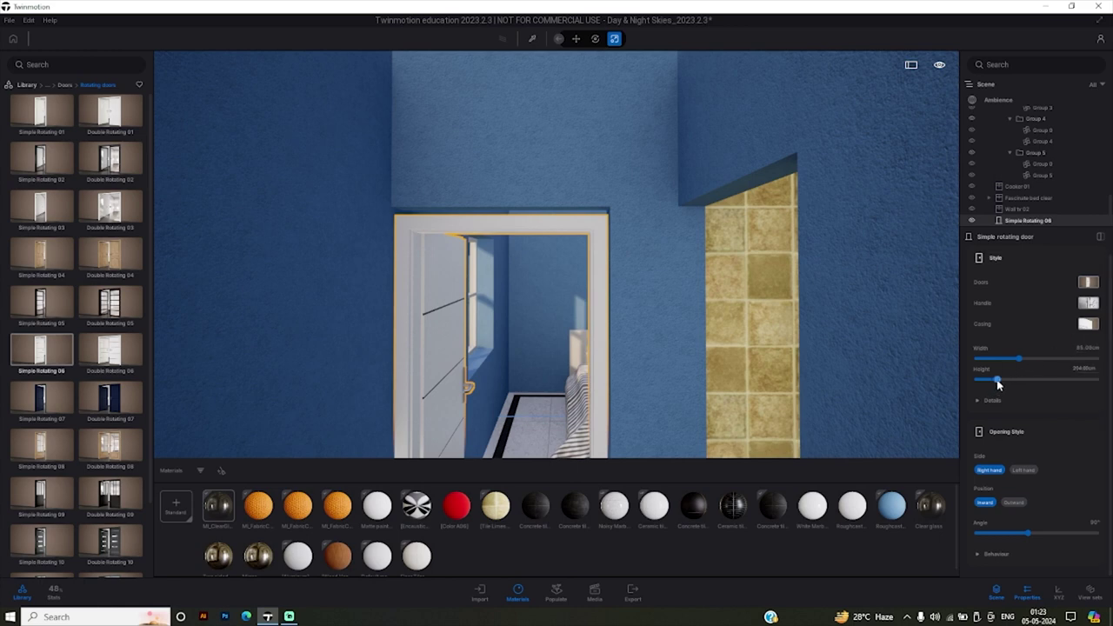
pyautogui.press('f')
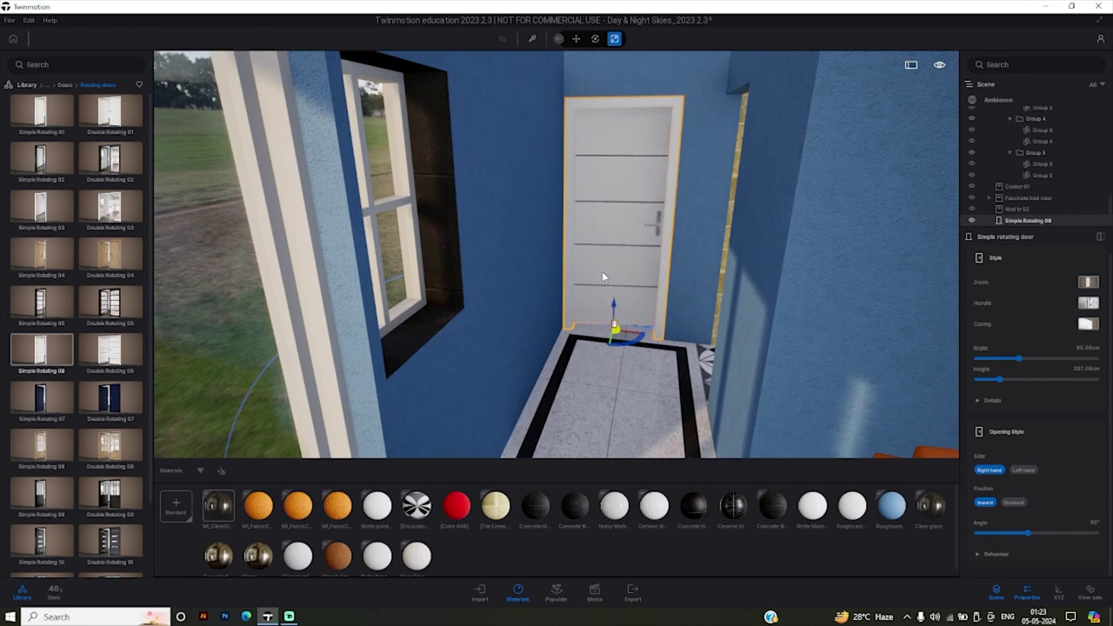
pyautogui.moveTo(601, 271)
pyautogui.mouseDown()
pyautogui.moveTo(522, 270)
pyautogui.moveTo(574, 295)
pyautogui.moveTo(507, 203)
pyautogui.moveTo(609, 209)
pyautogui.mouseUp()
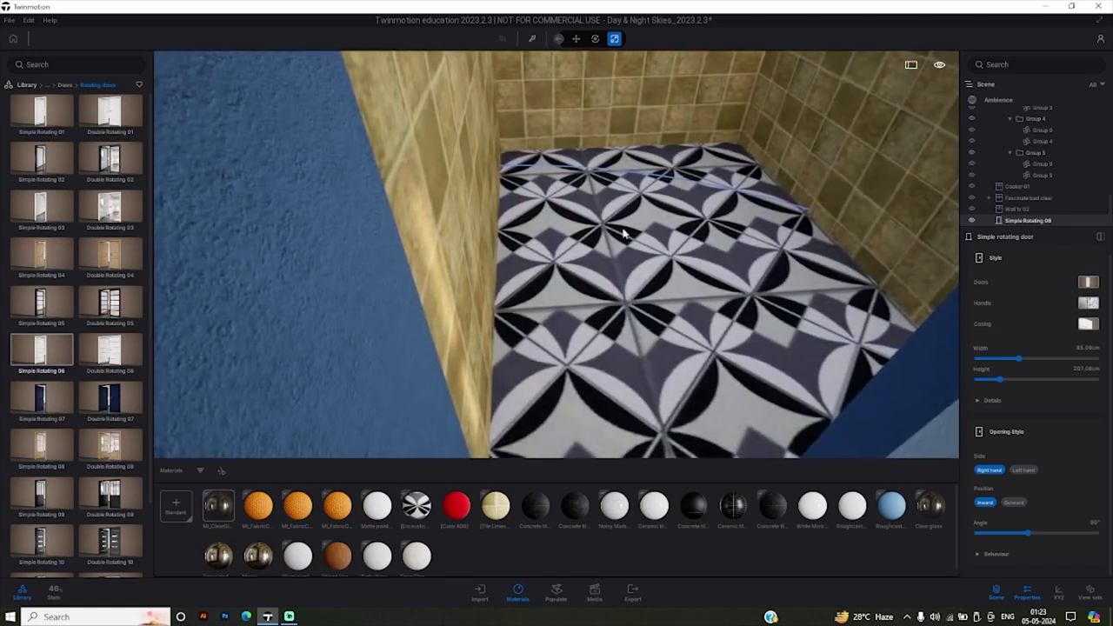
# Apply Mosaic tiles 1 from Materials > Tiles to the black-and-white bathroom floor.
pyautogui.click(65, 84)
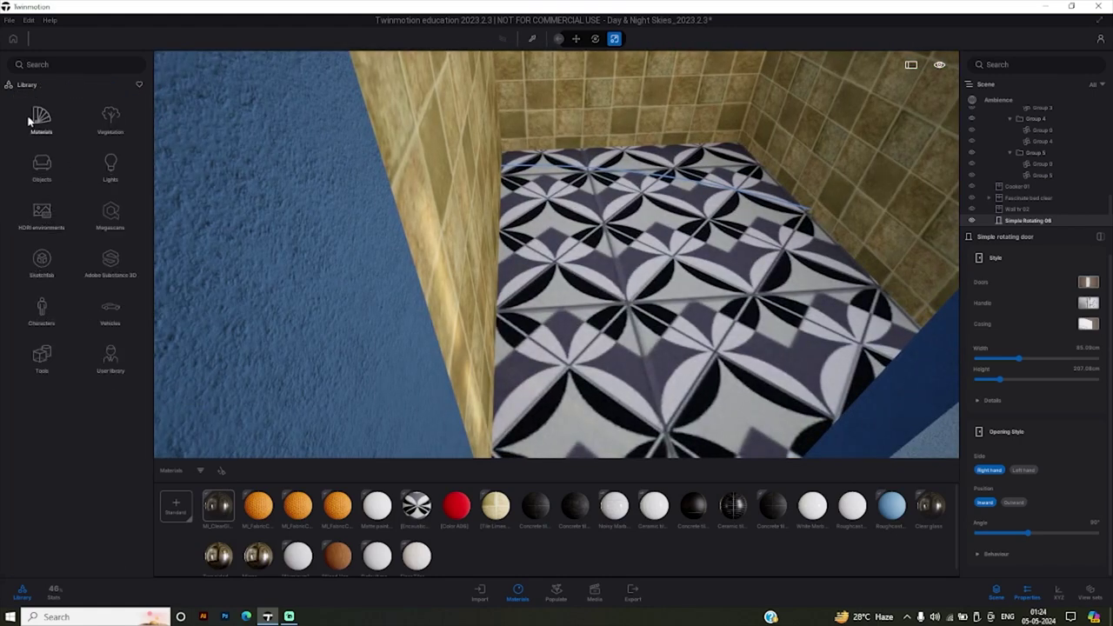
pyautogui.click(35, 120)
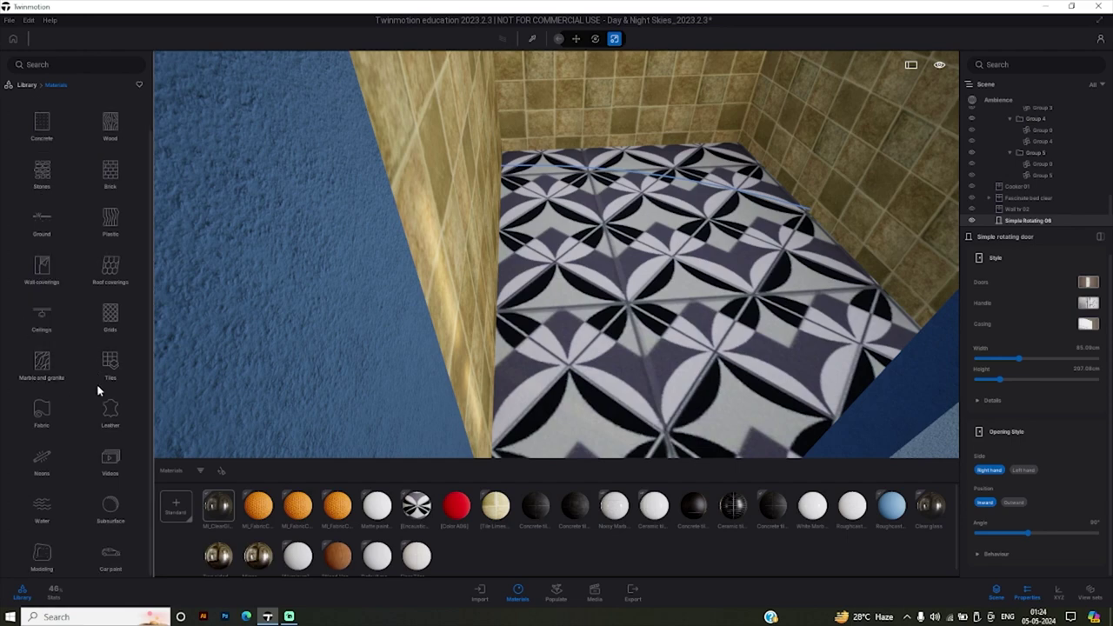
pyautogui.click(108, 363)
pyautogui.moveTo(42, 470)
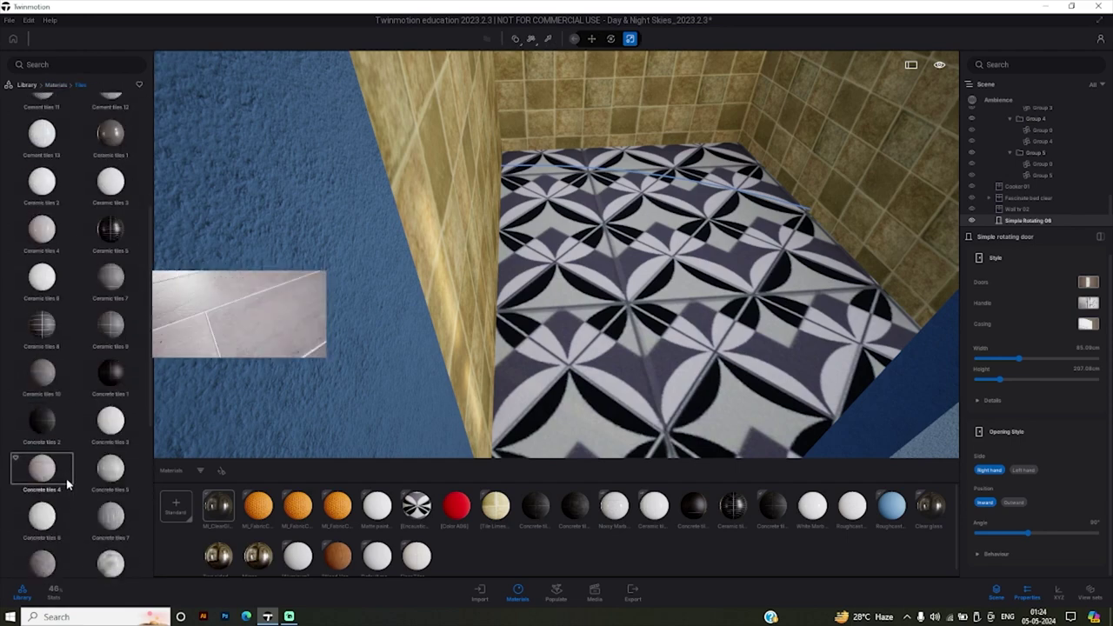
pyautogui.scroll(-3, 93, 422)
pyautogui.scroll(-3, 44, 435)
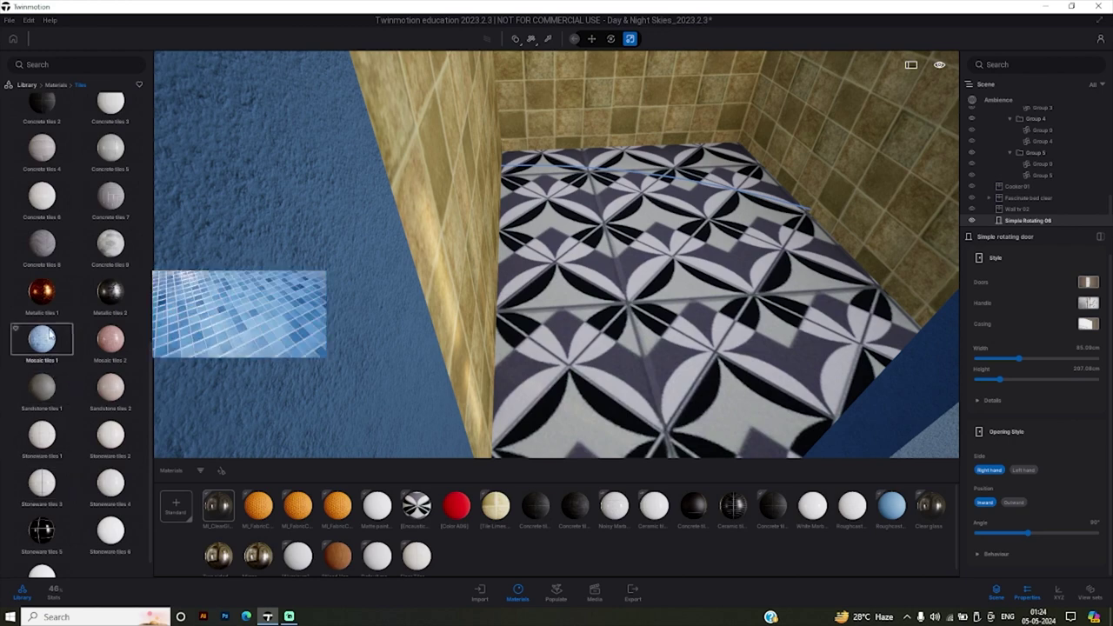
pyautogui.moveTo(48, 341); pyautogui.dragTo(626, 322)
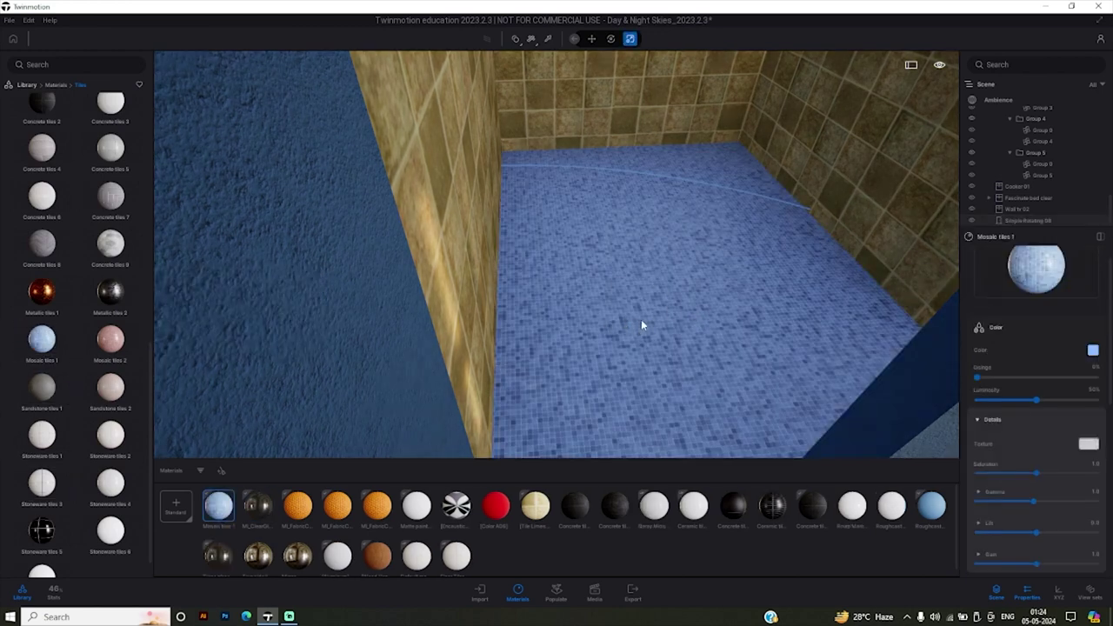
pyautogui.moveTo(641, 319)
pyautogui.mouseDown(button='right')
pyautogui.moveTo(641, 365)
pyautogui.moveTo(565, 344)
pyautogui.mouseUp(button='right')
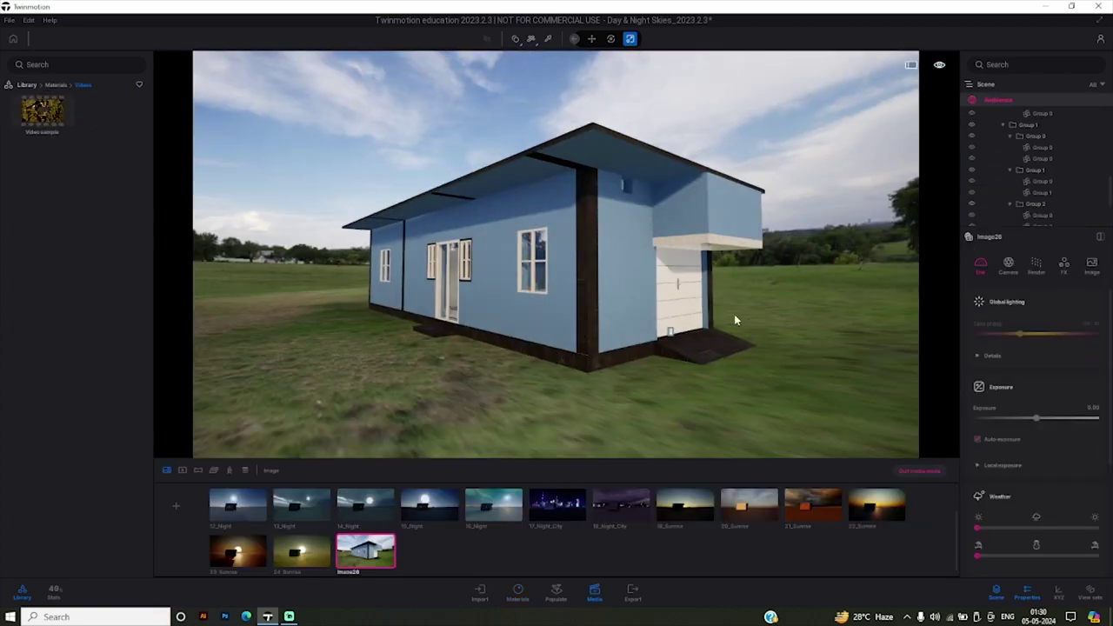
# Expand Image27's Global lighting details and adjust the Sun intensity.
pyautogui.click(976, 356)
pyautogui.scroll(-1, 1011, 394)
pyautogui.moveTo(985, 363)
pyautogui.mouseDown()
pyautogui.moveTo(1108, 360)
pyautogui.moveTo(947, 365)
pyautogui.moveTo(1011, 363)
pyautogui.moveTo(1049, 331)
pyautogui.moveTo(978, 334)
pyautogui.moveTo(1091, 334)
pyautogui.moveTo(1046, 336)
pyautogui.mouseUp()
# In Image27's Camera settings, look around the interior toward the glass doors and table.
pyautogui.click(1008, 265)
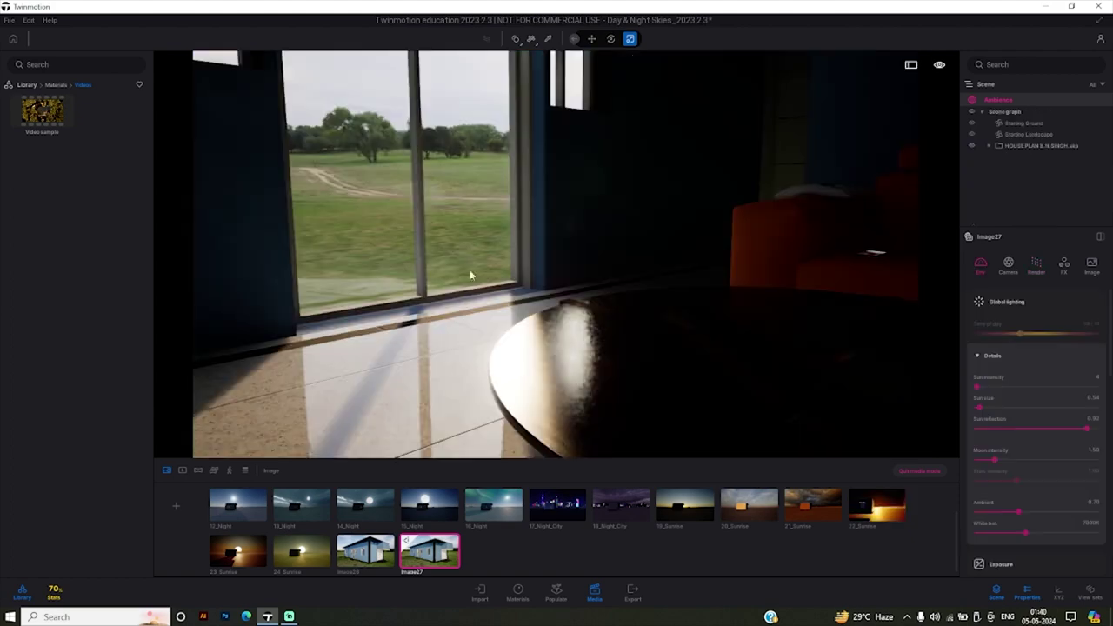
pyautogui.moveTo(477, 331)
pyautogui.mouseDown()
pyautogui.moveTo(736, 266)
pyautogui.moveTo(193, 288)
pyautogui.moveTo(715, 368)
pyautogui.moveTo(686, 389)
pyautogui.mouseUp()
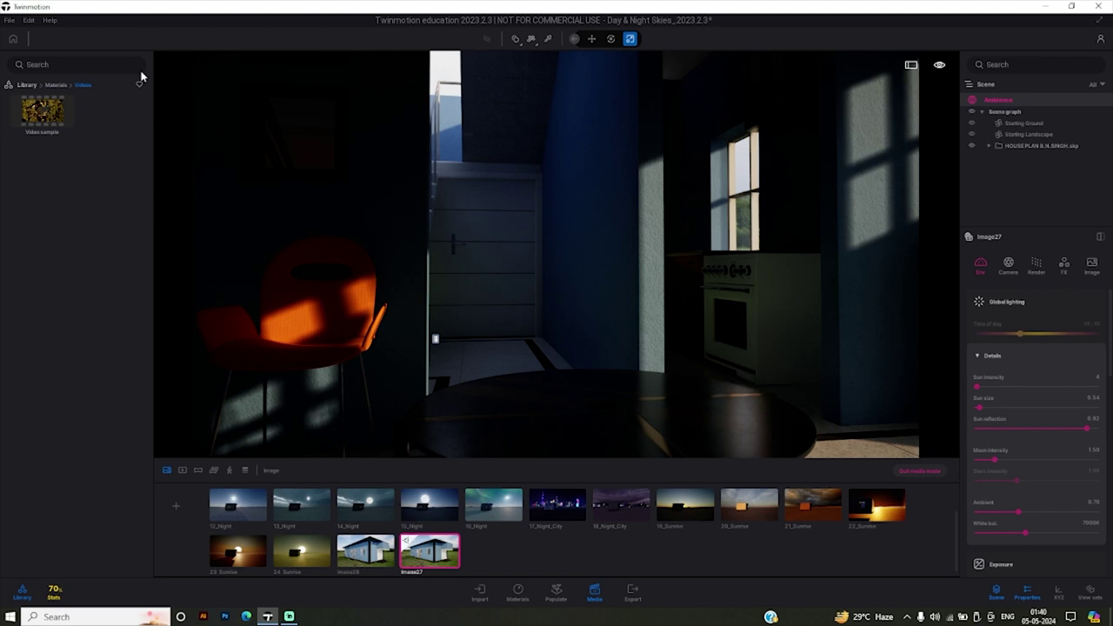
pyautogui.click(9, 20)
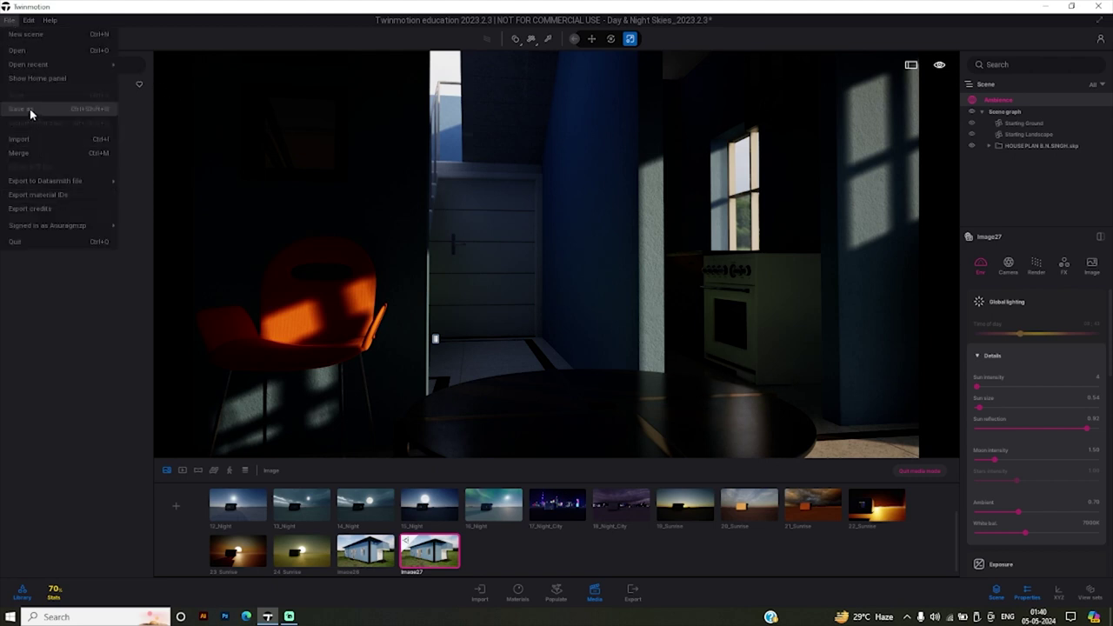
pyautogui.click(423, 298)
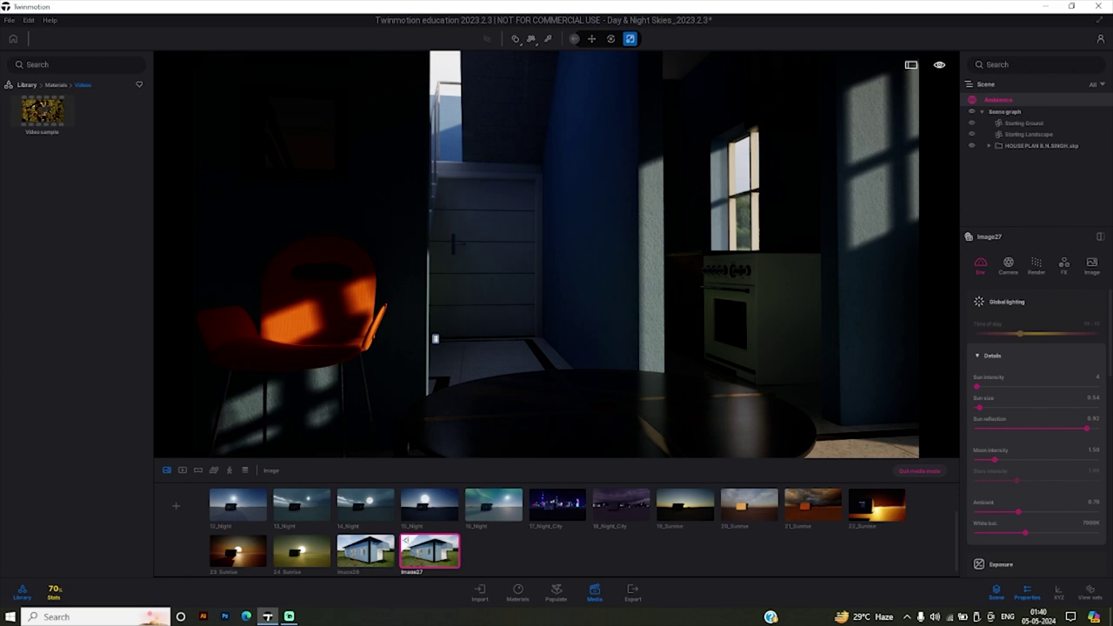
pyautogui.moveTo(435, 339); pyautogui.dragTo(504, 330)
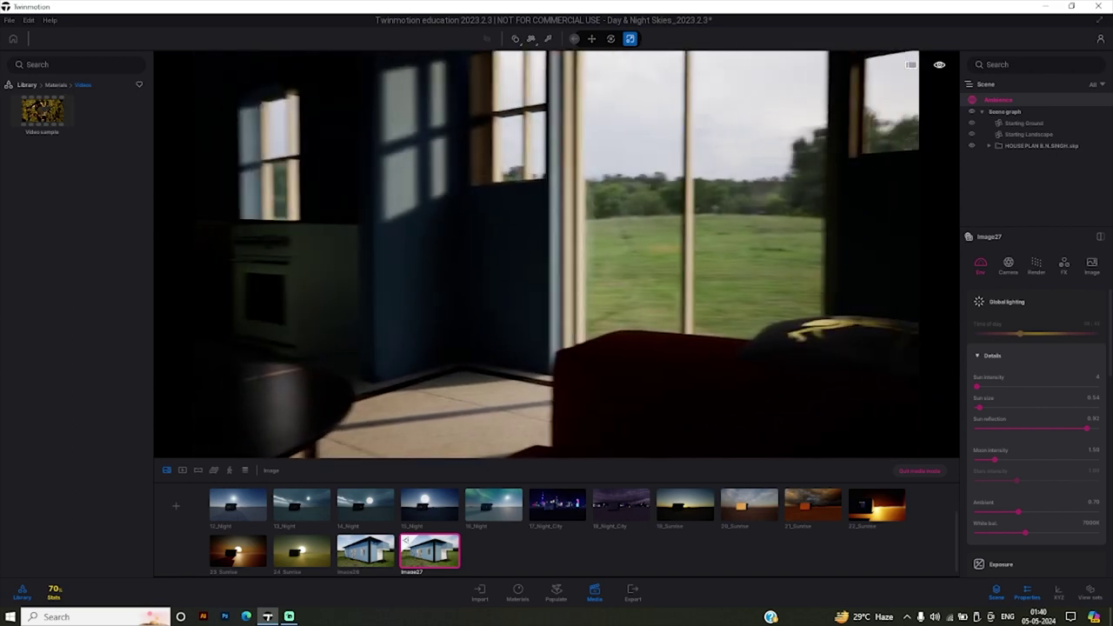
pyautogui.moveTo(435, 321)
pyautogui.mouseDown()
pyautogui.moveTo(534, 328)
pyautogui.moveTo(513, 338)
pyautogui.moveTo(450, 331)
pyautogui.moveTo(487, 329)
pyautogui.moveTo(269, 367)
pyautogui.moveTo(458, 405)
pyautogui.moveTo(638, 282)
pyautogui.moveTo(596, 249)
pyautogui.moveTo(591, 223)
pyautogui.moveTo(597, 232)
pyautogui.moveTo(541, 243)
pyautogui.moveTo(512, 267)
pyautogui.mouseUp()
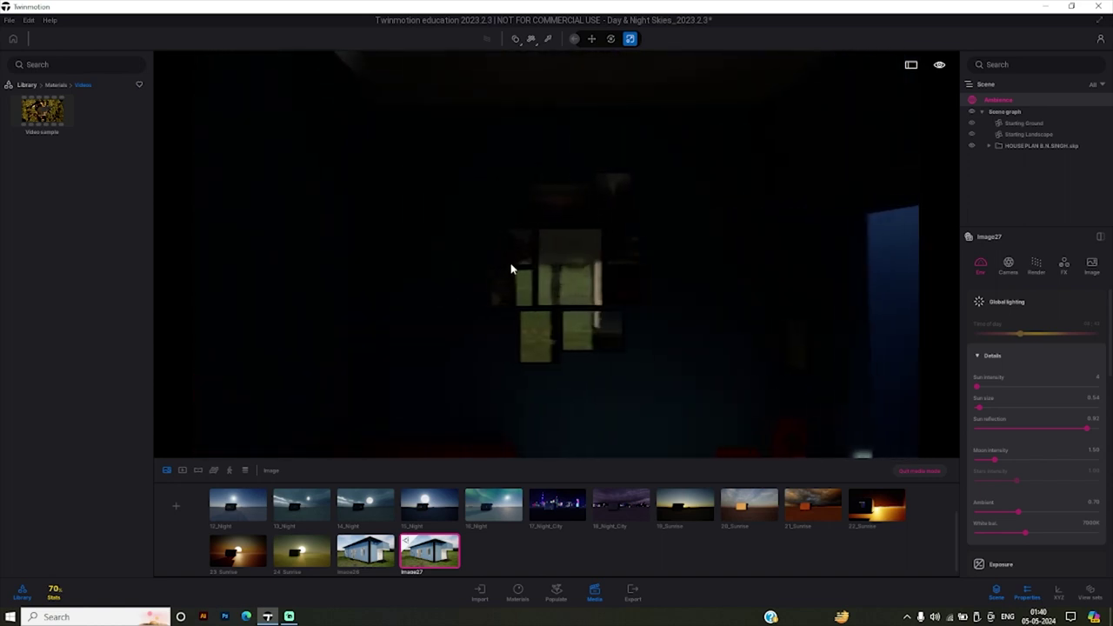
# Place an IES 02 light from Library > Lights on the back wall near the ceiling.
pyautogui.click(27, 85)
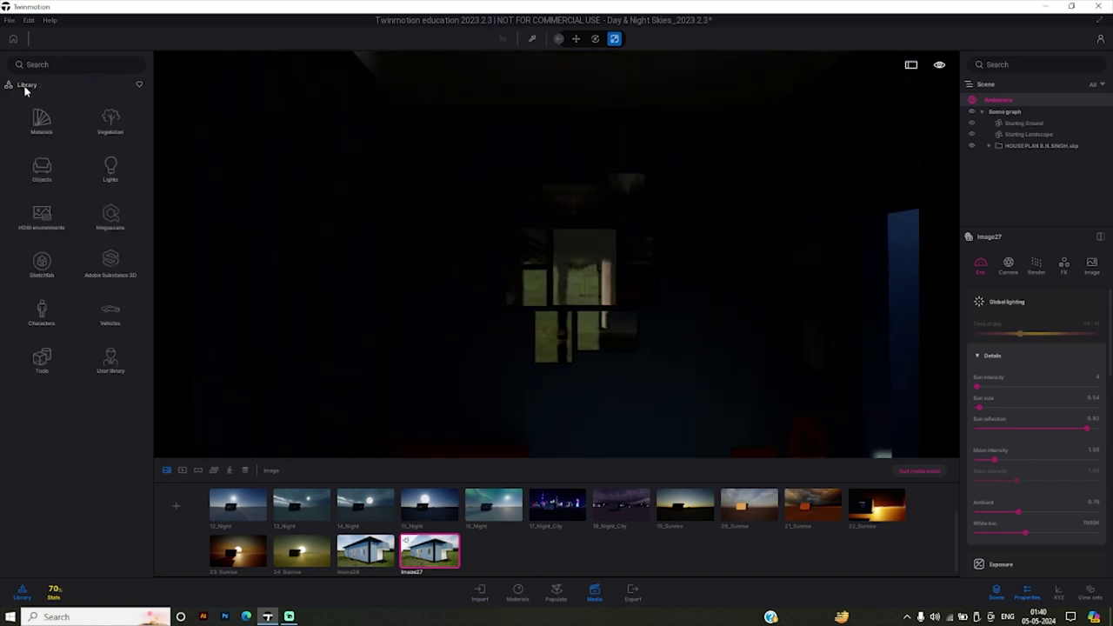
pyautogui.click(112, 169)
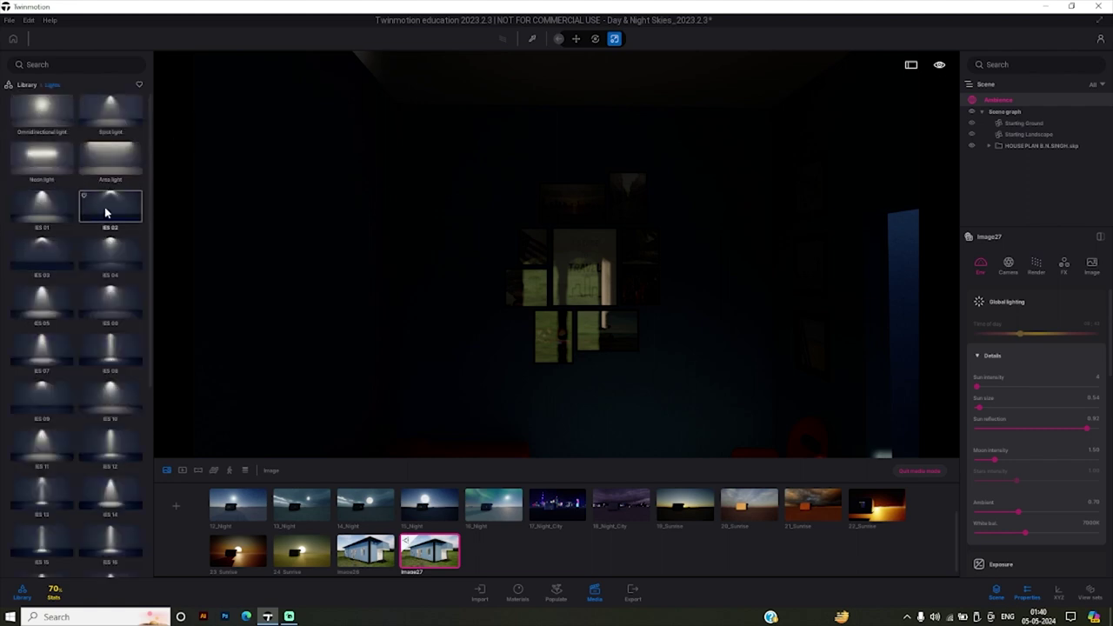
pyautogui.moveTo(105, 213)
pyautogui.mouseDown()
pyautogui.moveTo(577, 216)
pyautogui.moveTo(591, 147)
pyautogui.mouseUp()
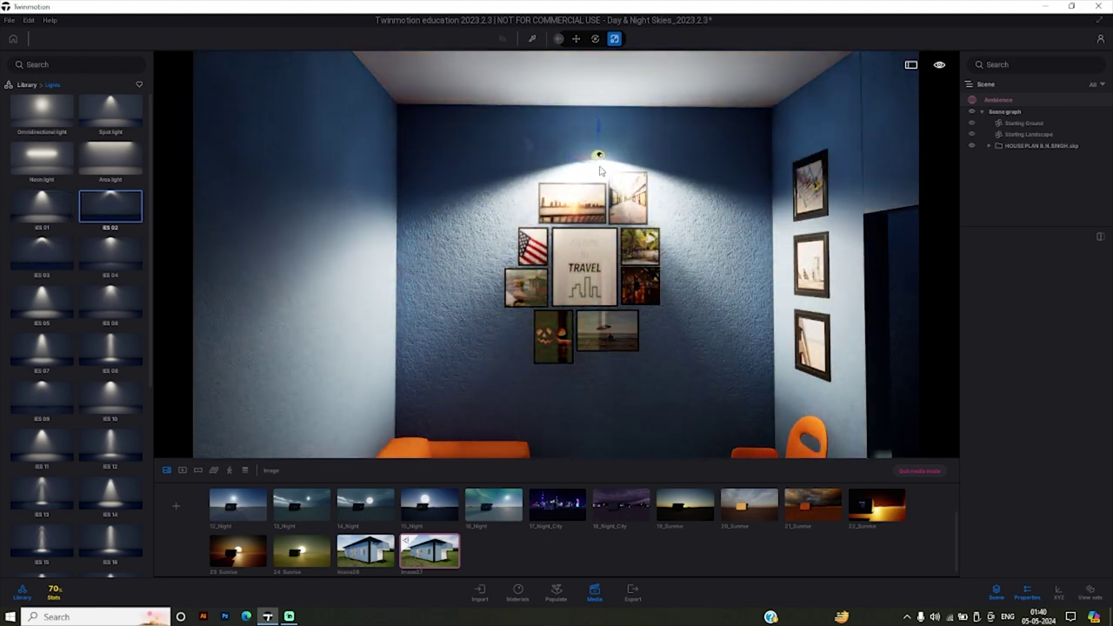
pyautogui.moveTo(592, 143)
pyautogui.mouseDown()
pyautogui.moveTo(595, 114)
pyautogui.moveTo(597, 153)
pyautogui.mouseUp()
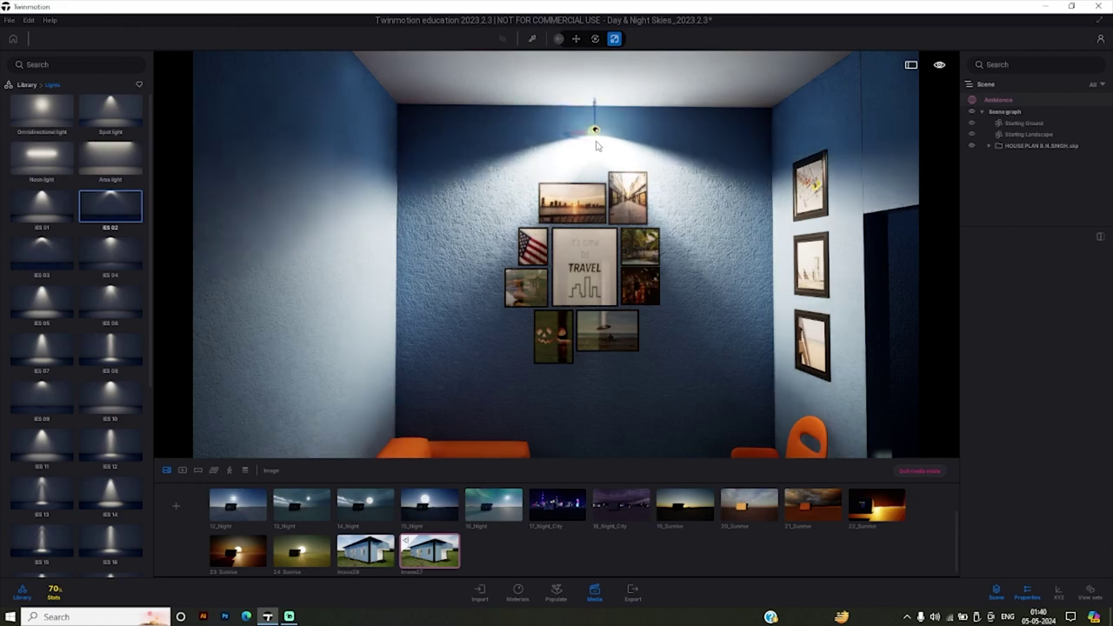
# Try IES 01, 25 and 22 profiles, raising the light higher above the picture wall.
pyautogui.moveTo(65, 205)
pyautogui.mouseDown()
pyautogui.moveTo(601, 155)
pyautogui.moveTo(42, 261)
pyautogui.moveTo(126, 317)
pyautogui.mouseUp()
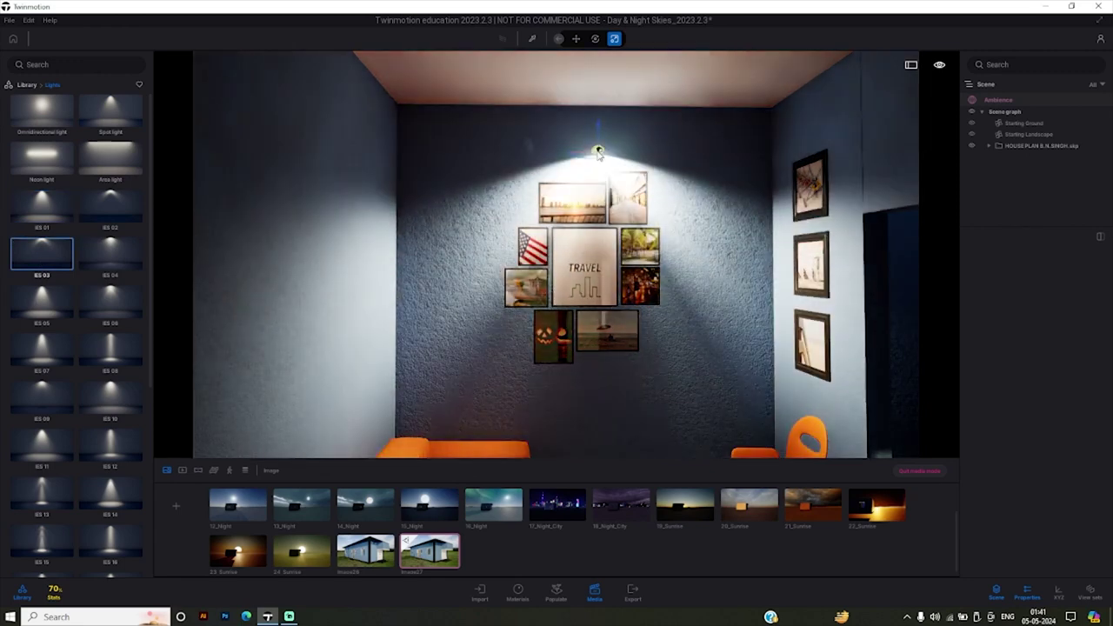
pyautogui.scroll(-5, 122, 321)
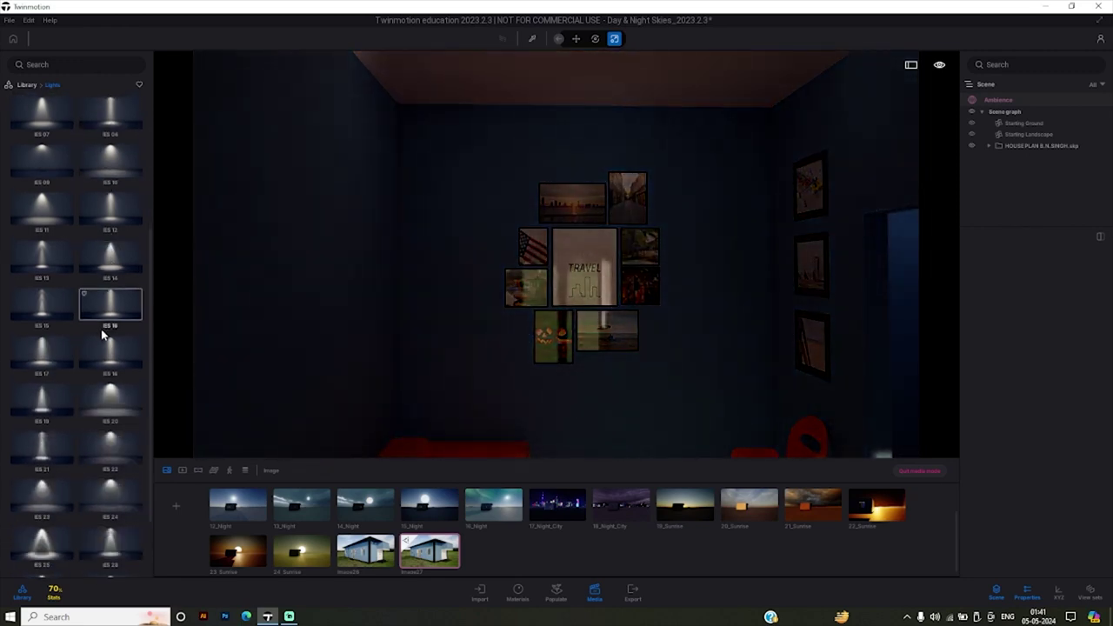
pyautogui.moveTo(41, 454); pyautogui.dragTo(589, 125)
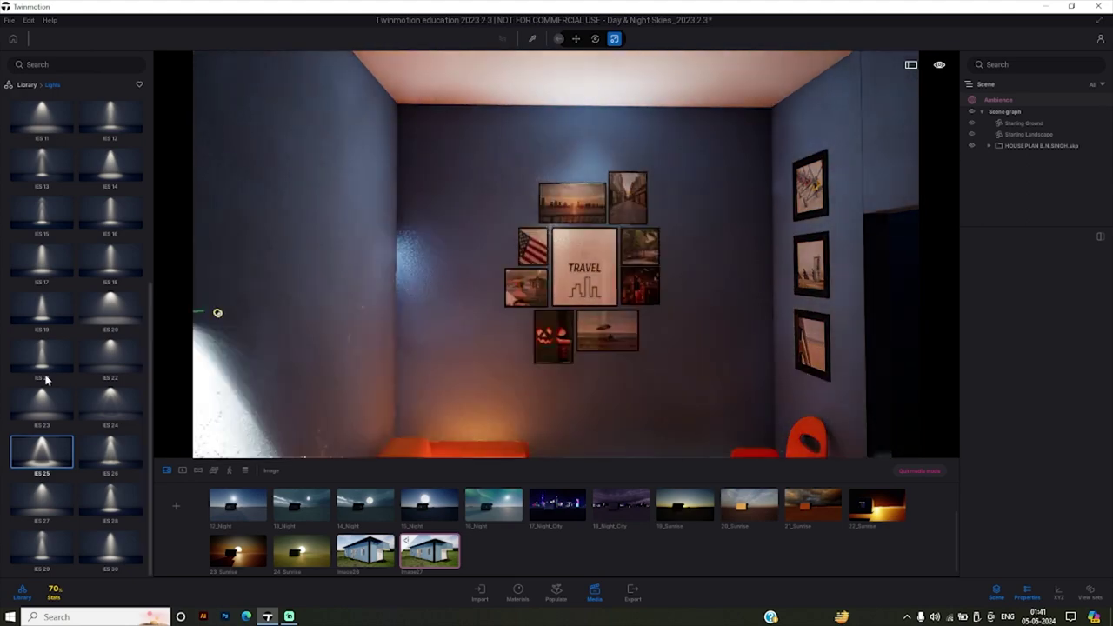
pyautogui.moveTo(110, 354)
pyautogui.mouseDown()
pyautogui.moveTo(587, 180)
pyautogui.moveTo(600, 153)
pyautogui.mouseUp()
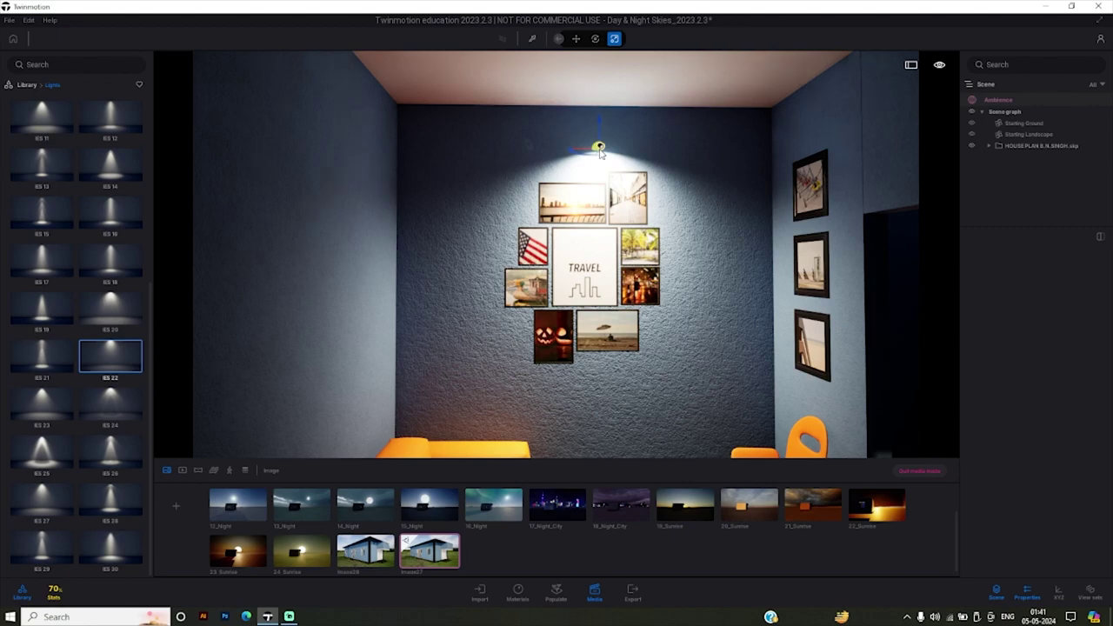
pyautogui.moveTo(600, 153)
pyautogui.mouseDown()
pyautogui.moveTo(600, 133)
pyautogui.moveTo(82, 158)
pyautogui.moveTo(584, 147)
pyautogui.moveTo(610, 115)
pyautogui.mouseUp()
pyautogui.scroll(5, 85, 152)
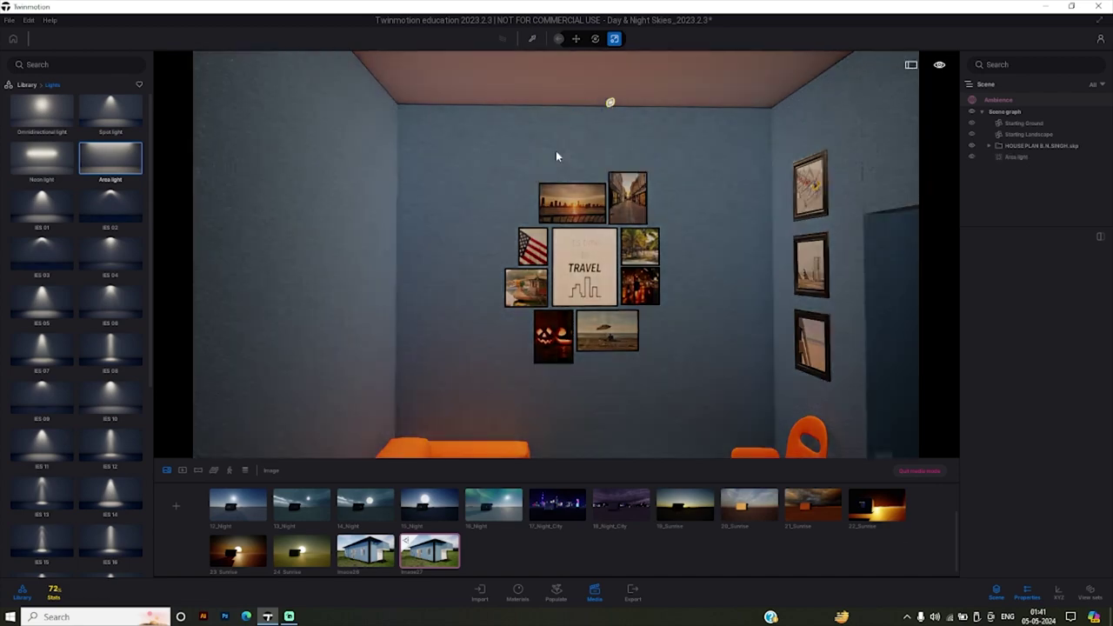
# Delete the Area light above the TRAVEL picture wall.
pyautogui.moveTo(556, 153); pyautogui.dragTo(783, 156)
pyautogui.moveTo(557, 260); pyautogui.dragTo(331, 261)
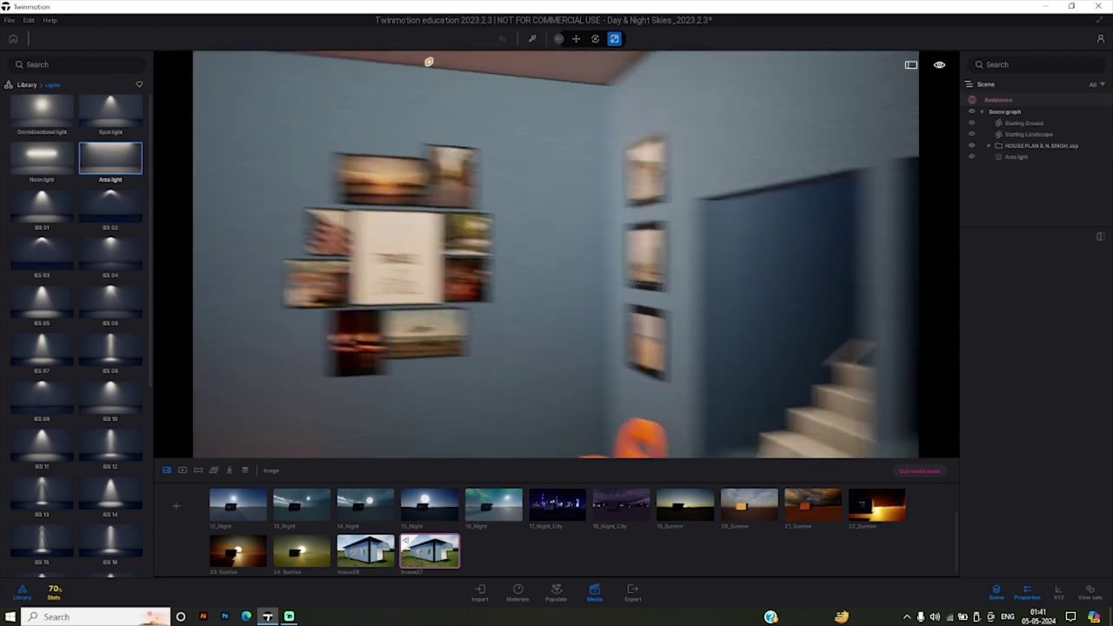
pyautogui.moveTo(556, 261); pyautogui.dragTo(470, 261)
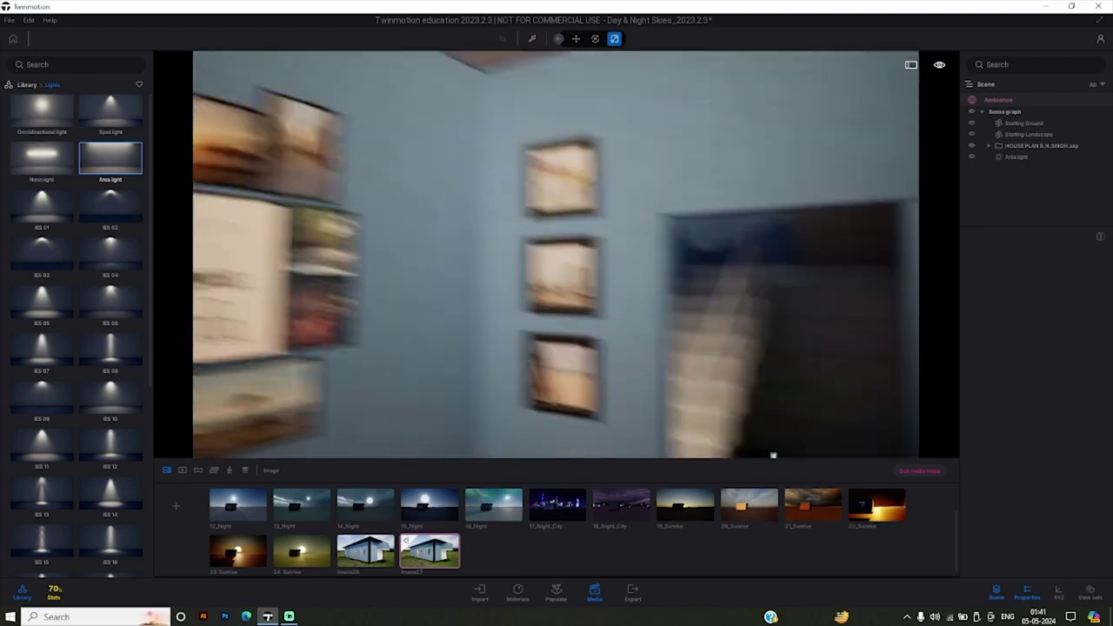
pyautogui.moveTo(773, 454); pyautogui.dragTo(661, 418)
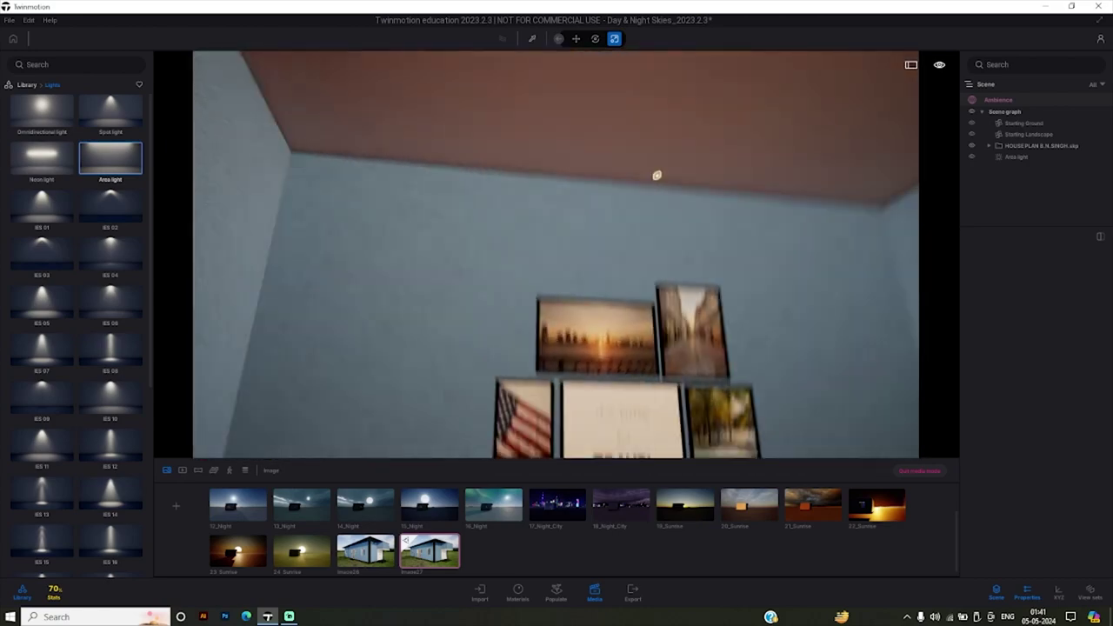
pyautogui.scroll(-5, 556, 252)
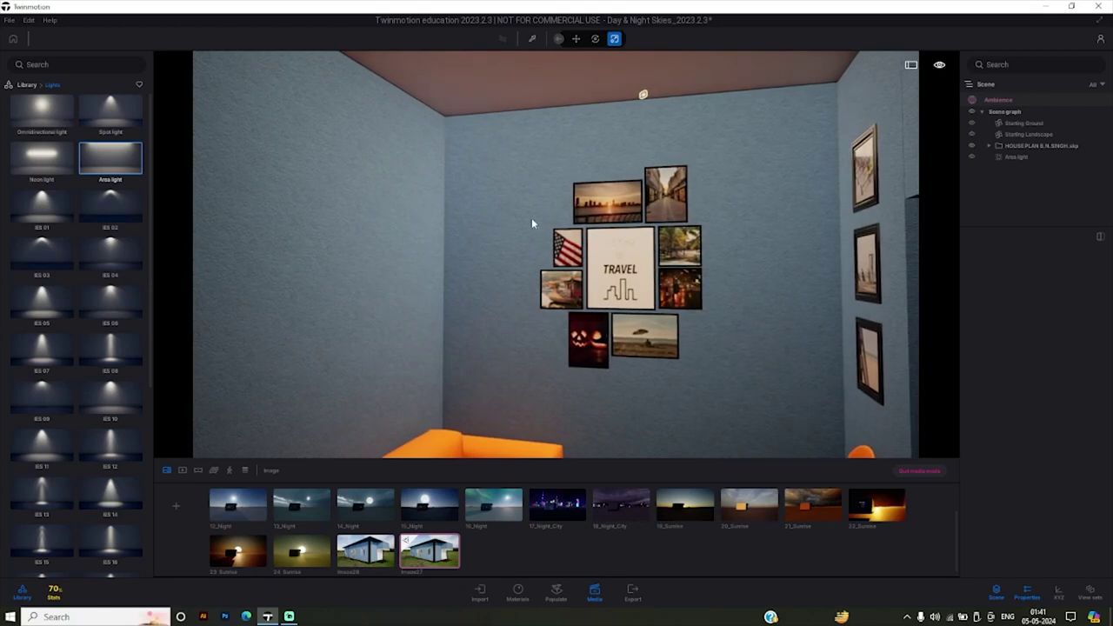
pyautogui.press('Delete')
# Place an Omnidirectional light near the living room ceiling.
pyautogui.scroll(-3, 87, 365)
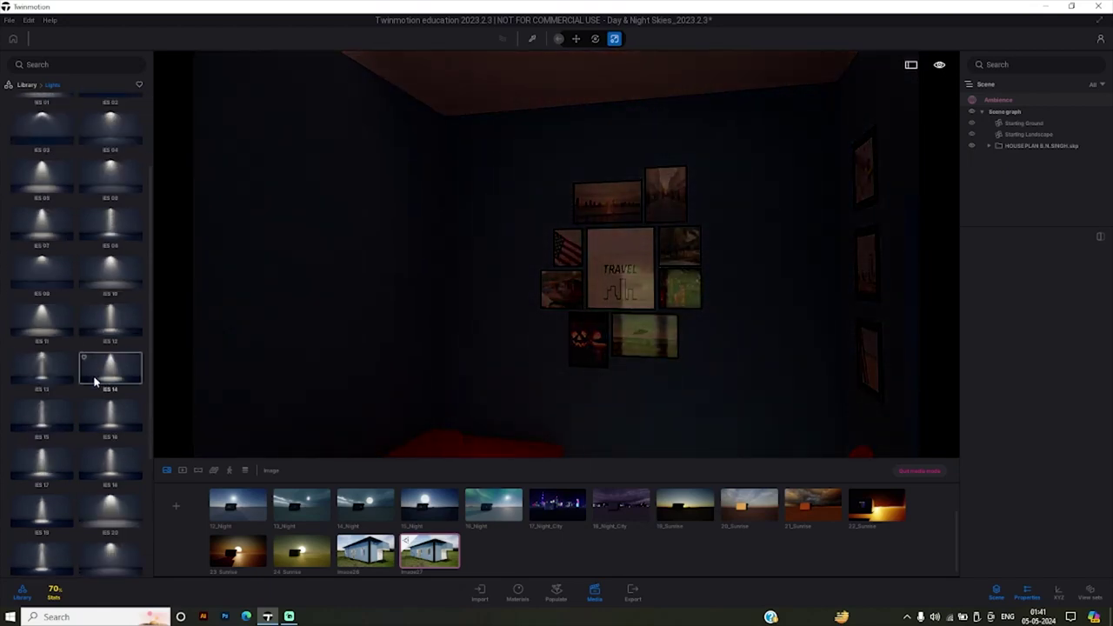
pyautogui.scroll(3, 96, 380)
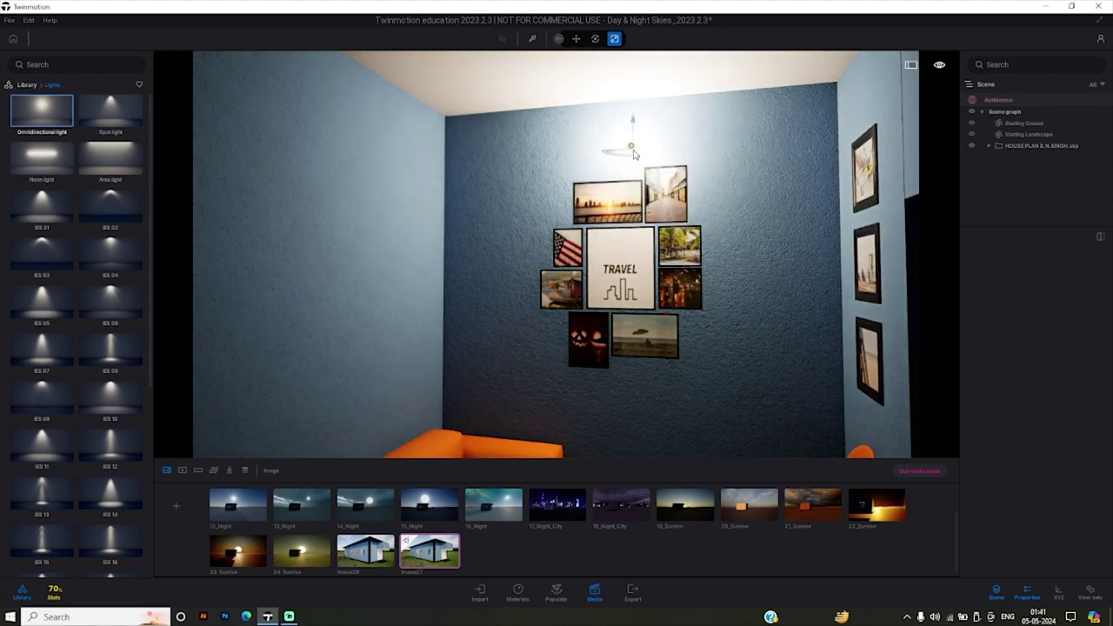
pyautogui.moveTo(63, 125)
pyautogui.mouseDown()
pyautogui.moveTo(511, 137)
pyautogui.moveTo(691, 132)
pyautogui.moveTo(620, 120)
pyautogui.moveTo(782, 114)
pyautogui.moveTo(636, 124)
pyautogui.mouseUp()
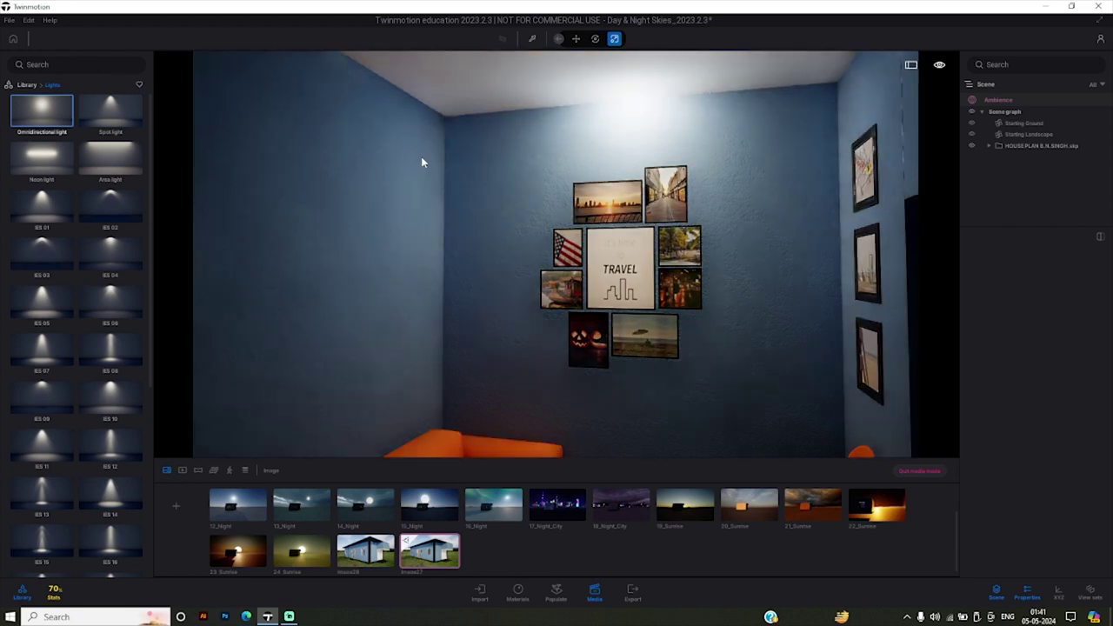
pyautogui.click(27, 84)
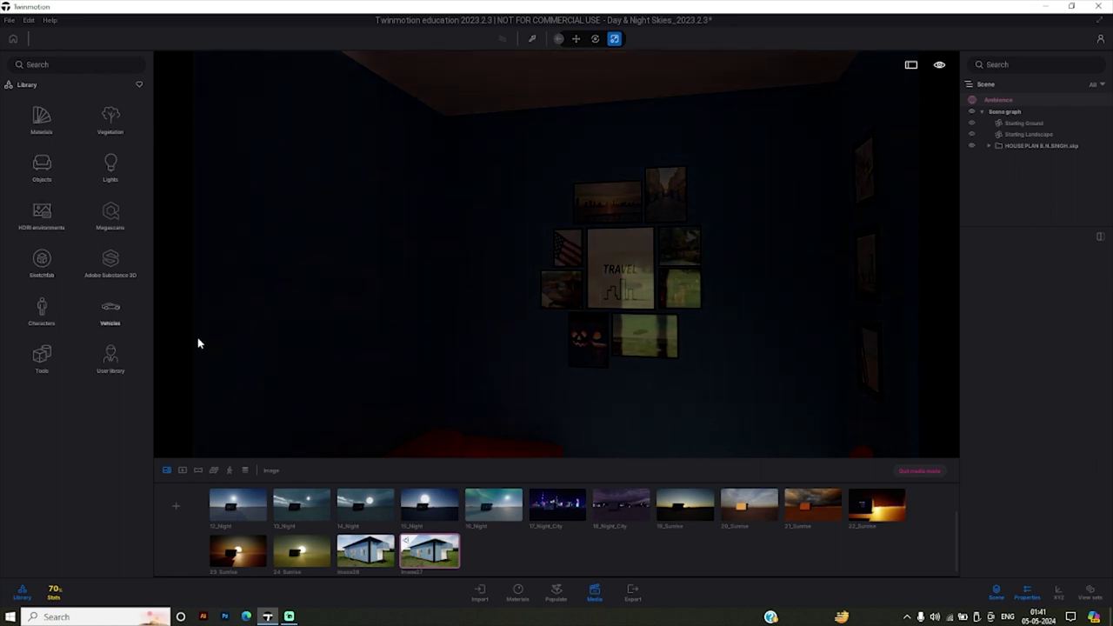
# Open the Particles objects library and orbit the view down onto the kitchen stovetop.
pyautogui.click(45, 167)
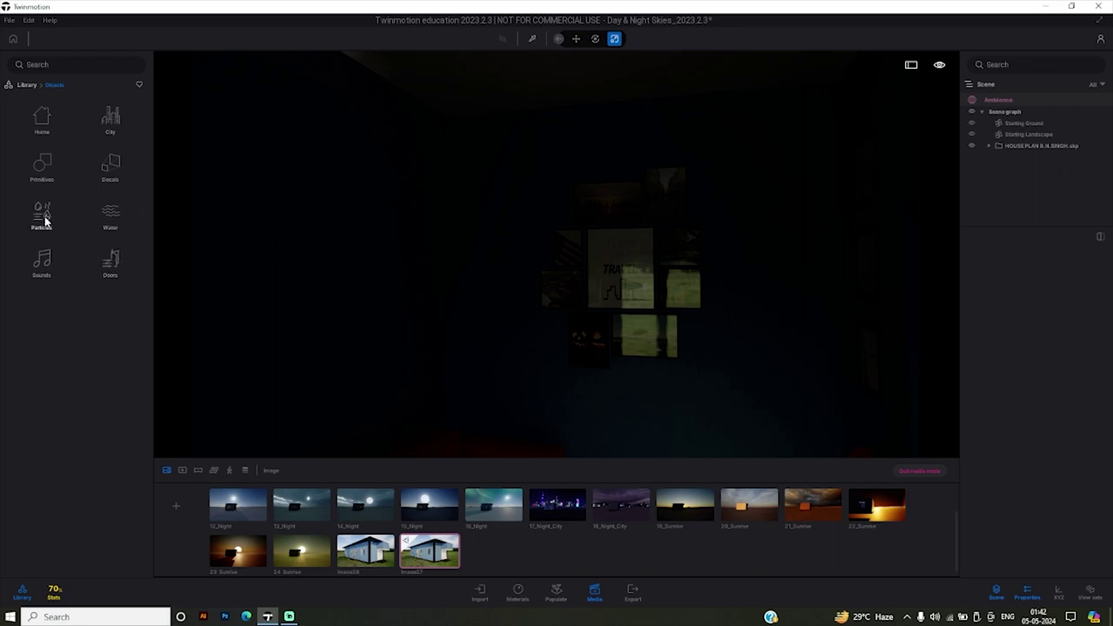
pyautogui.click(45, 221)
pyautogui.moveTo(512, 449); pyautogui.dragTo(504, 430)
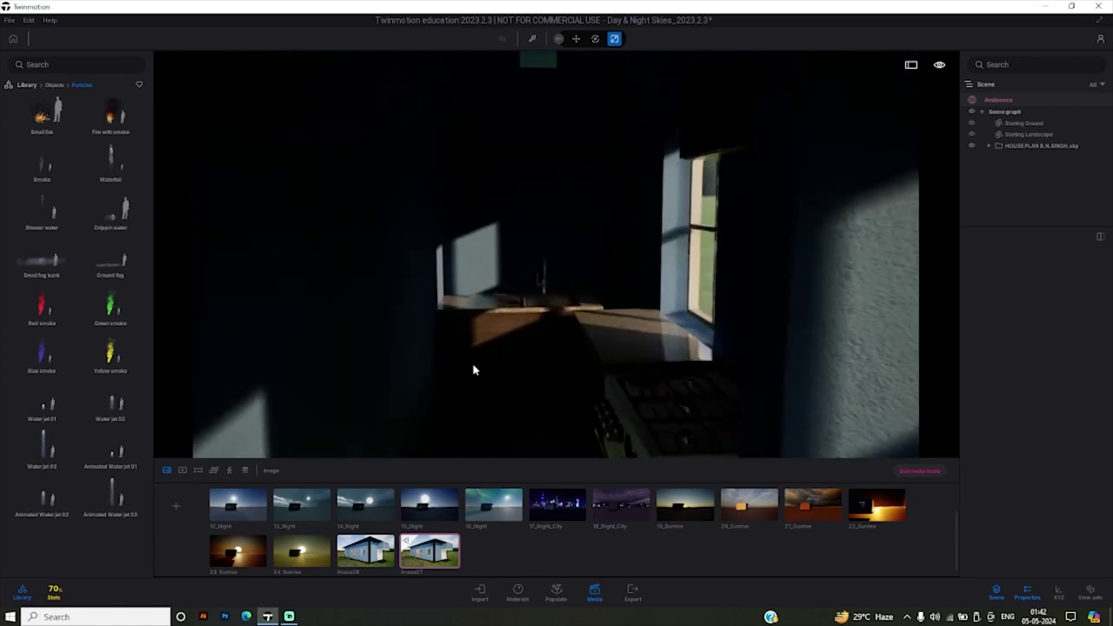
pyautogui.moveTo(472, 368); pyautogui.dragTo(362, 288)
pyautogui.moveTo(360, 226)
pyautogui.mouseDown()
pyautogui.moveTo(378, 189)
pyautogui.moveTo(478, 229)
pyautogui.moveTo(387, 253)
pyautogui.moveTo(432, 226)
pyautogui.moveTo(423, 272)
pyautogui.moveTo(529, 362)
pyautogui.moveTo(554, 347)
pyautogui.mouseUp()
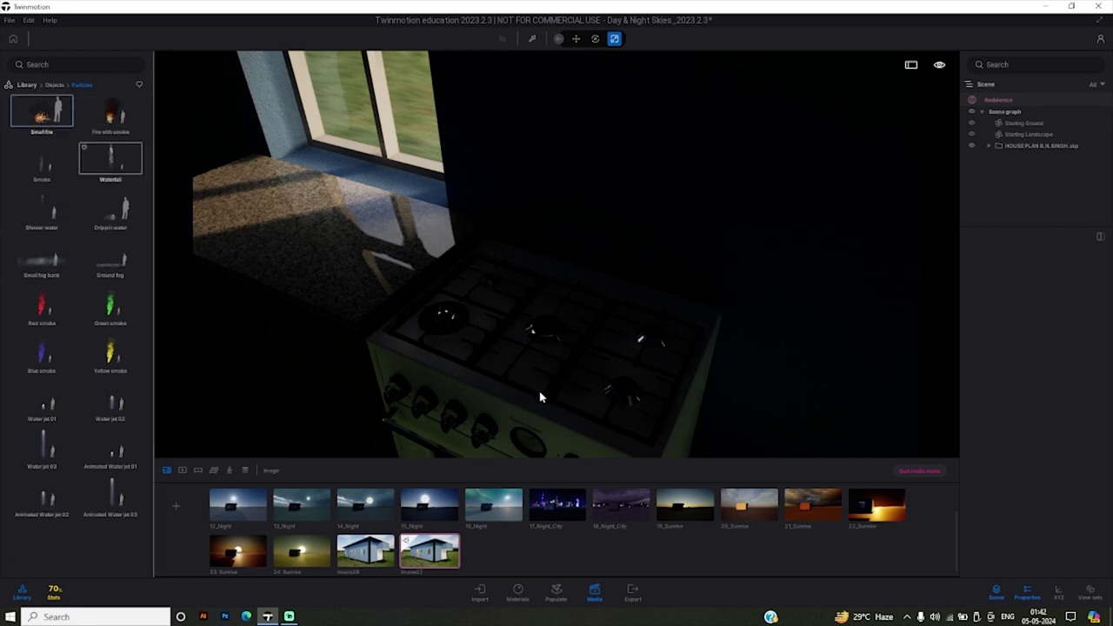
# Place a Small fire effect on the stovetop, shift it forward, then delete the selection.
pyautogui.moveTo(548, 332)
pyautogui.mouseDown()
pyautogui.moveTo(639, 352)
pyautogui.moveTo(546, 331)
pyautogui.mouseUp()
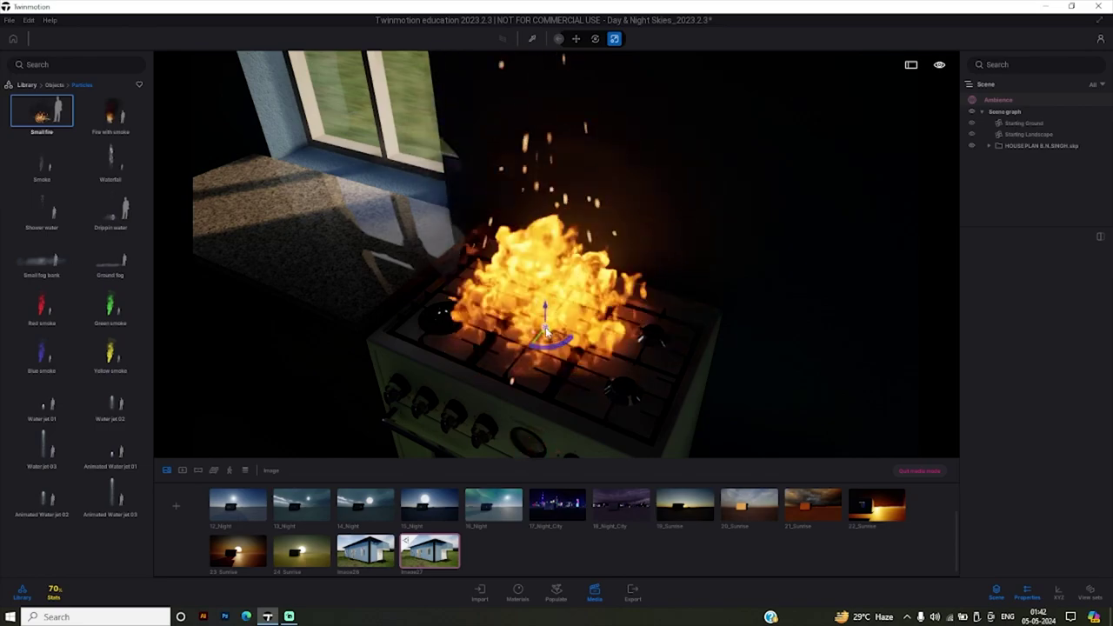
pyautogui.moveTo(546, 331)
pyautogui.mouseDown()
pyautogui.moveTo(445, 322)
pyautogui.moveTo(624, 323)
pyautogui.moveTo(650, 375)
pyautogui.moveTo(498, 320)
pyautogui.moveTo(602, 347)
pyautogui.mouseUp()
pyautogui.press('Delete')
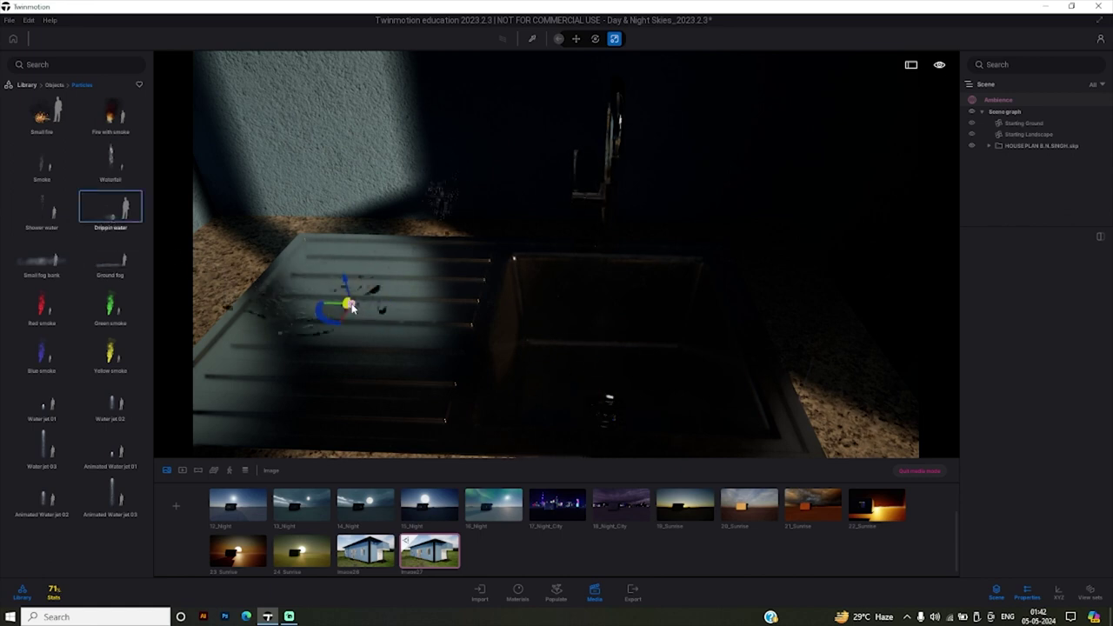
# Move the dripping water effect from the drainboard into the sink, then turn toward the window.
pyautogui.moveTo(351, 308); pyautogui.dragTo(621, 391)
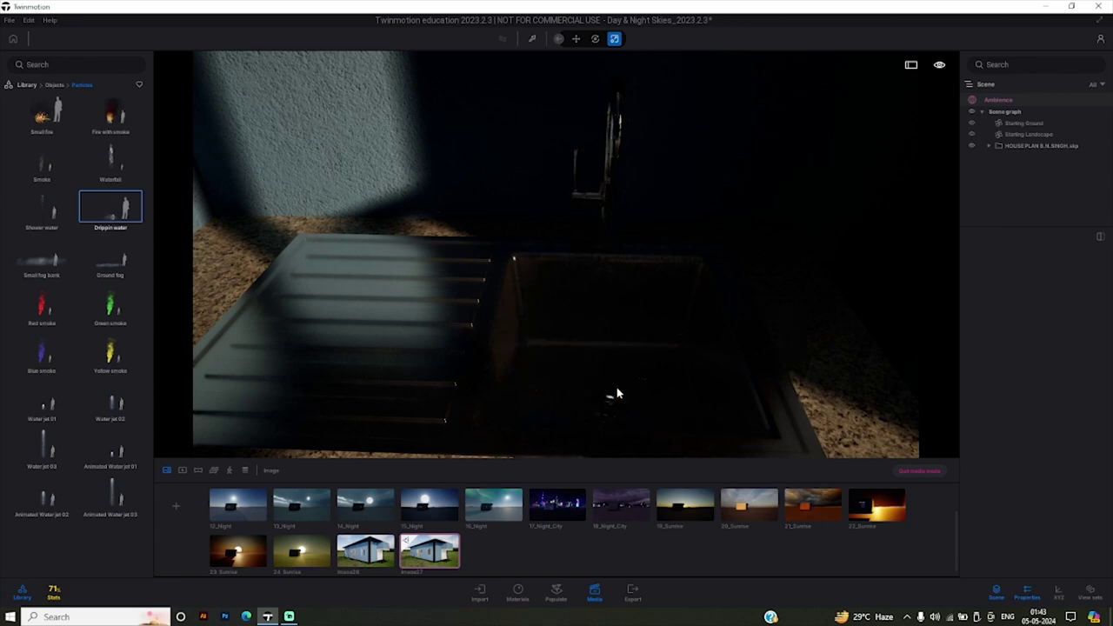
pyautogui.moveTo(513, 258)
pyautogui.mouseDown()
pyautogui.moveTo(873, 419)
pyautogui.moveTo(754, 390)
pyautogui.moveTo(507, 368)
pyautogui.moveTo(604, 353)
pyautogui.moveTo(470, 379)
pyautogui.mouseUp()
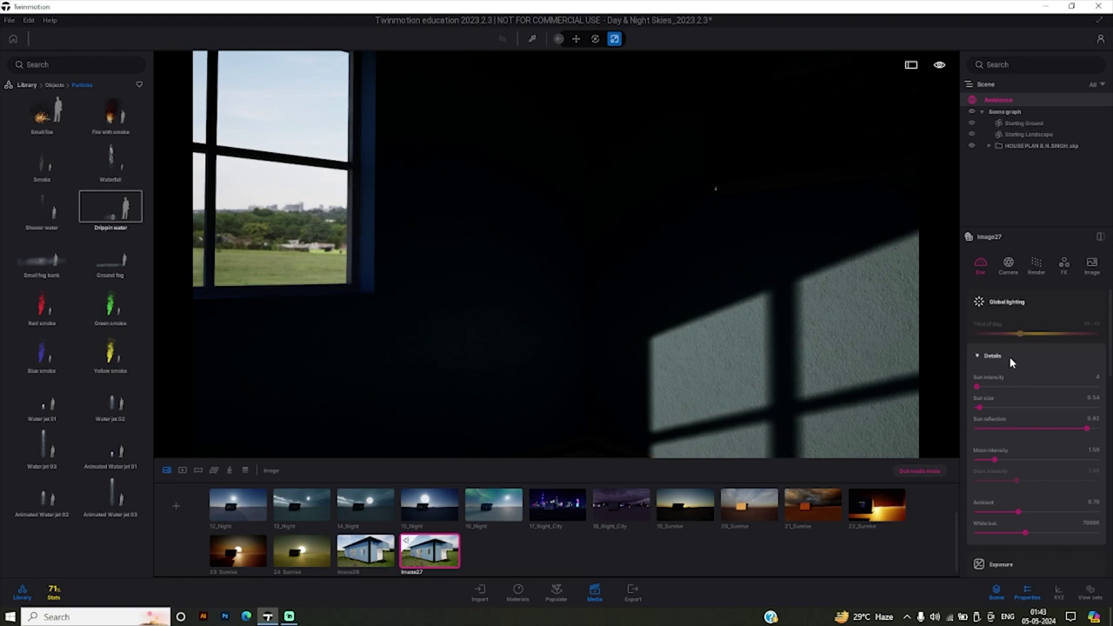
# Raise the Image27 view's exposure slider from 0.00 to 4.23.
pyautogui.click(989, 359)
pyautogui.click(980, 359)
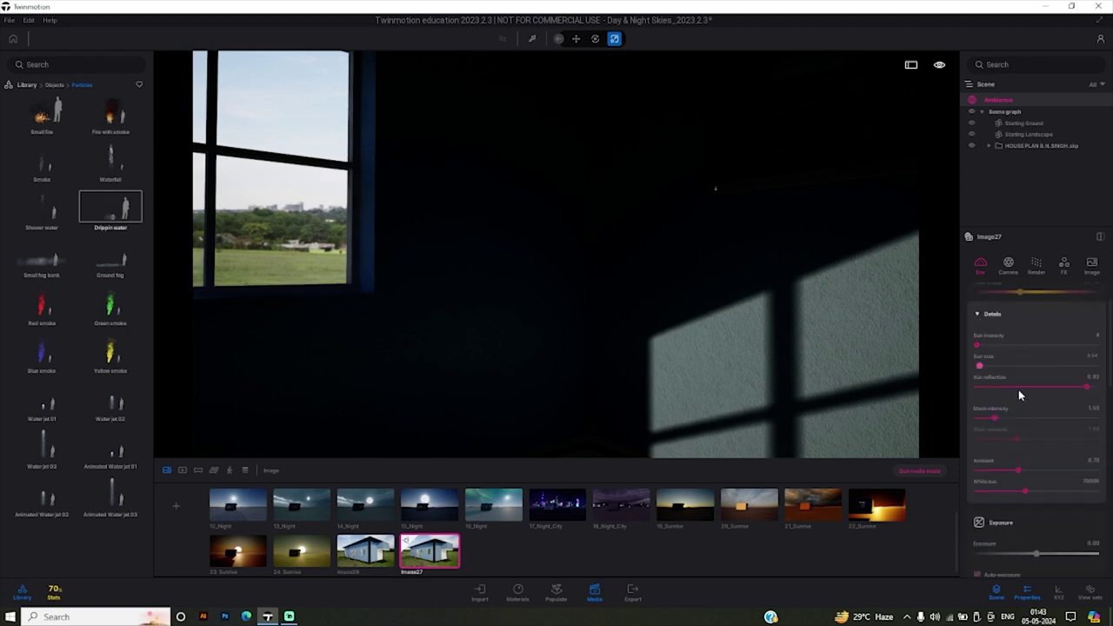
pyautogui.scroll(-2, 1008, 434)
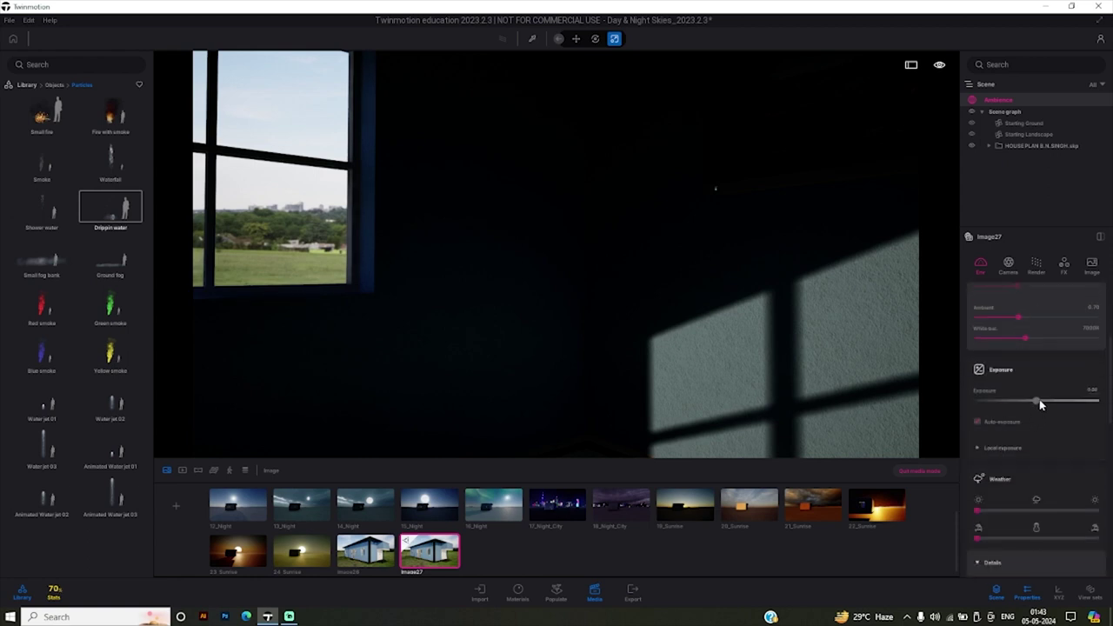
pyautogui.moveTo(1039, 400); pyautogui.dragTo(1053, 401)
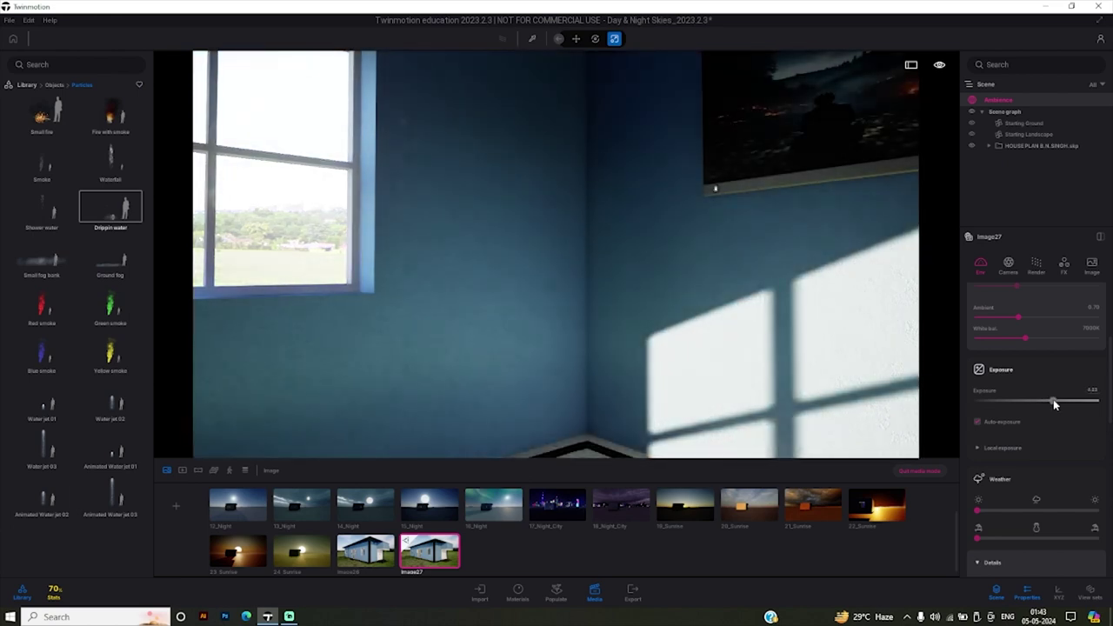
# Orbit the camera around the bedroom to frame the door and sunlit window.
pyautogui.moveTo(594, 321)
pyautogui.mouseDown()
pyautogui.moveTo(487, 287)
pyautogui.moveTo(261, 330)
pyautogui.mouseUp()
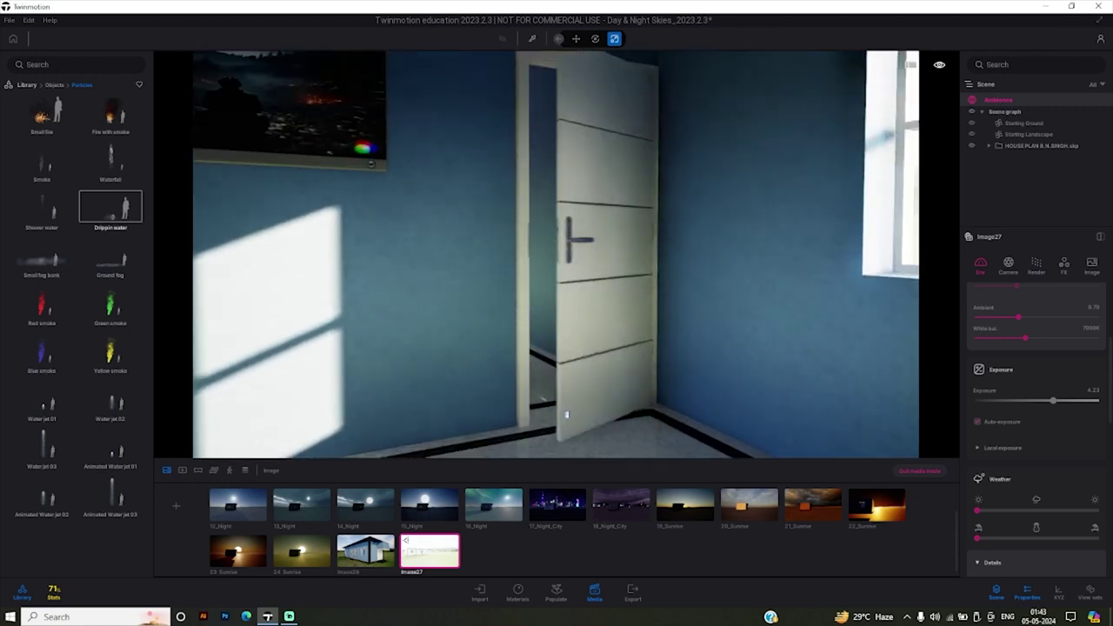
pyautogui.moveTo(566, 416)
pyautogui.mouseDown()
pyautogui.moveTo(376, 399)
pyautogui.moveTo(829, 406)
pyautogui.moveTo(569, 366)
pyautogui.moveTo(585, 366)
pyautogui.mouseUp()
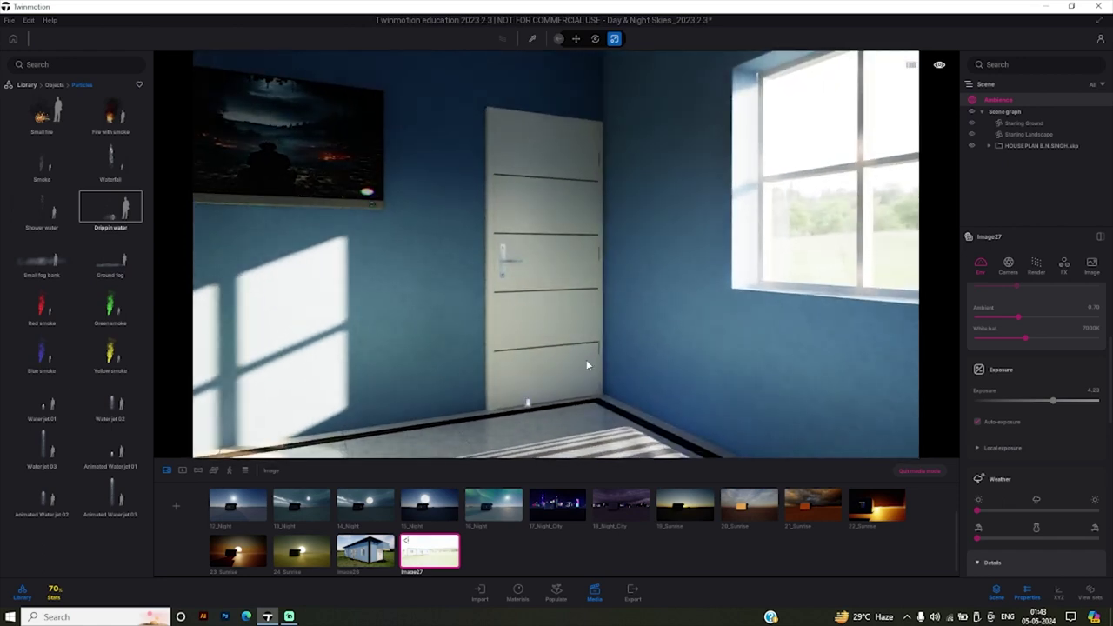
pyautogui.moveTo(586, 365)
pyautogui.mouseDown()
pyautogui.moveTo(513, 367)
pyautogui.moveTo(575, 293)
pyautogui.mouseUp()
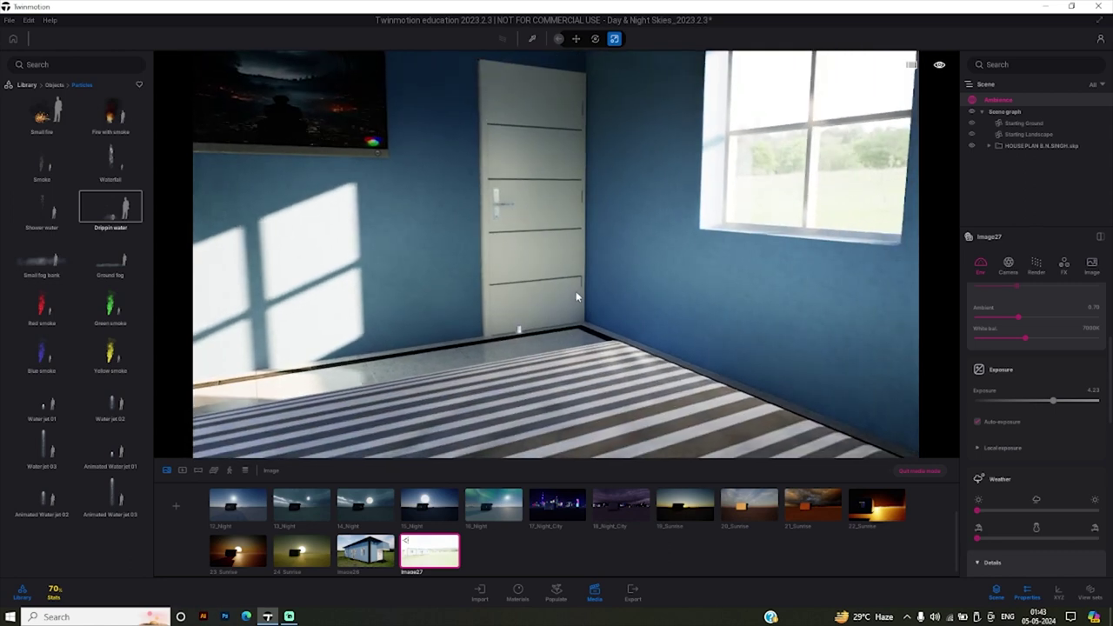
pyautogui.moveTo(508, 306); pyautogui.dragTo(566, 300)
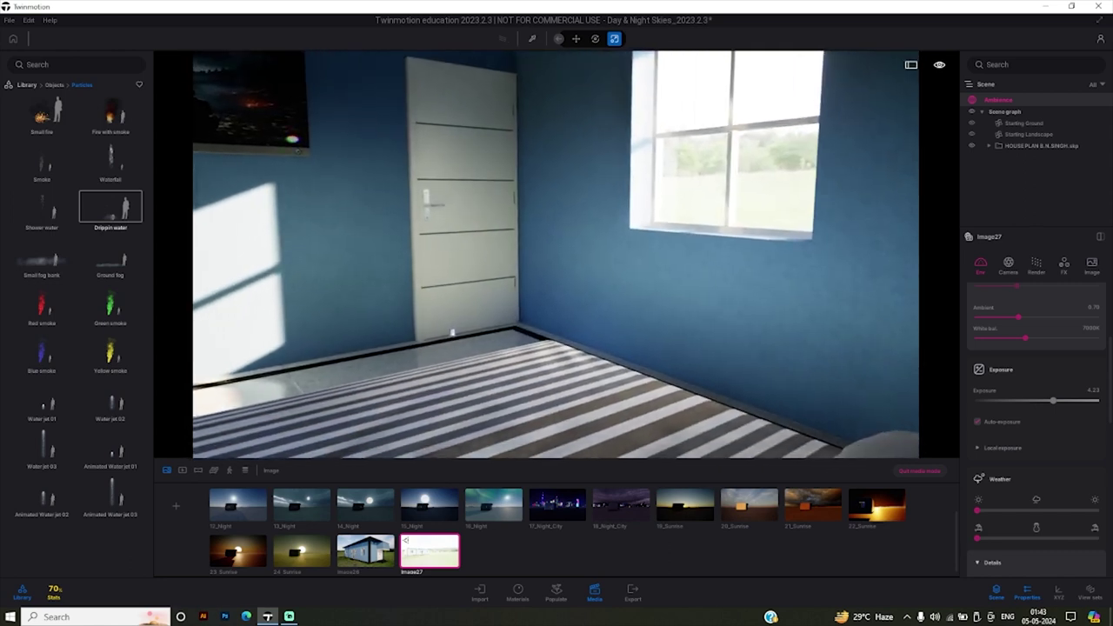
pyautogui.moveTo(498, 322); pyautogui.dragTo(550, 333)
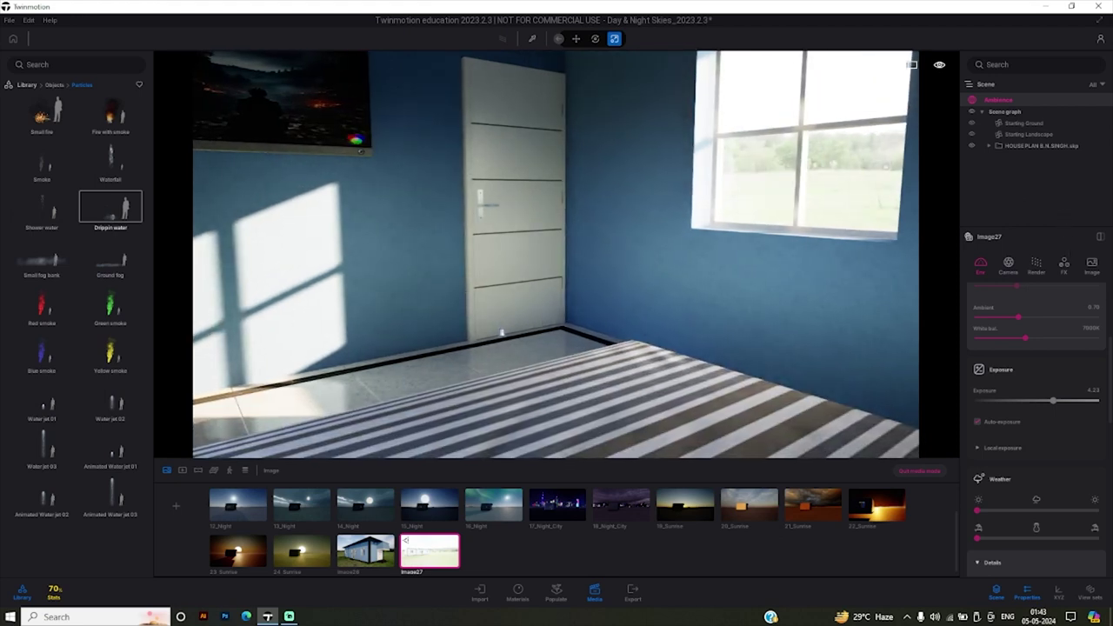
pyautogui.moveTo(658, 330); pyautogui.dragTo(647, 330)
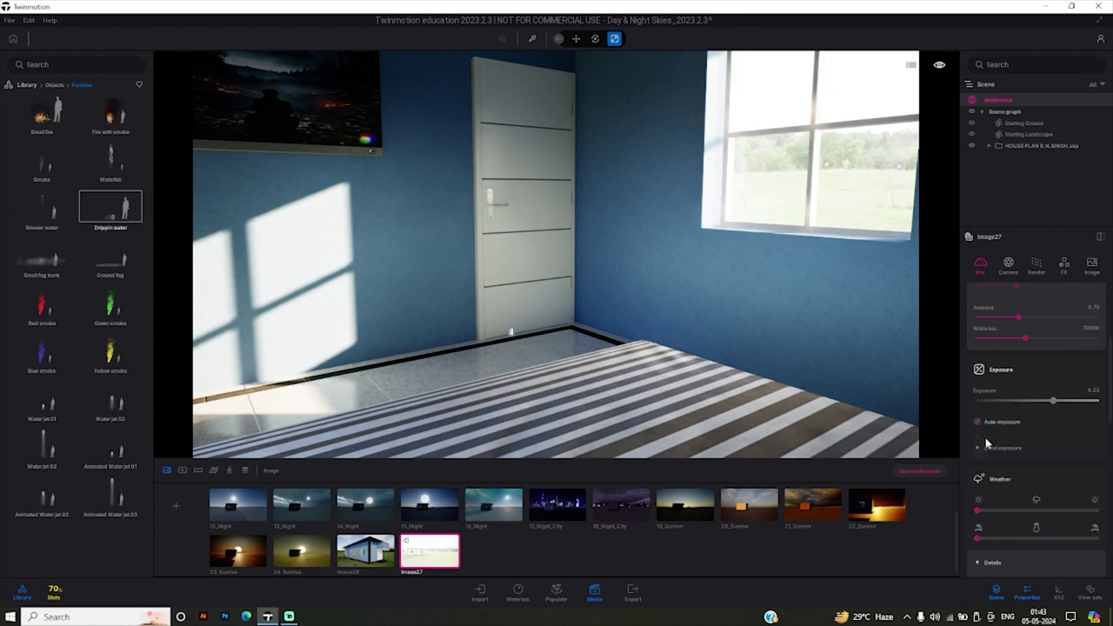
pyautogui.scroll(-2, 1011, 458)
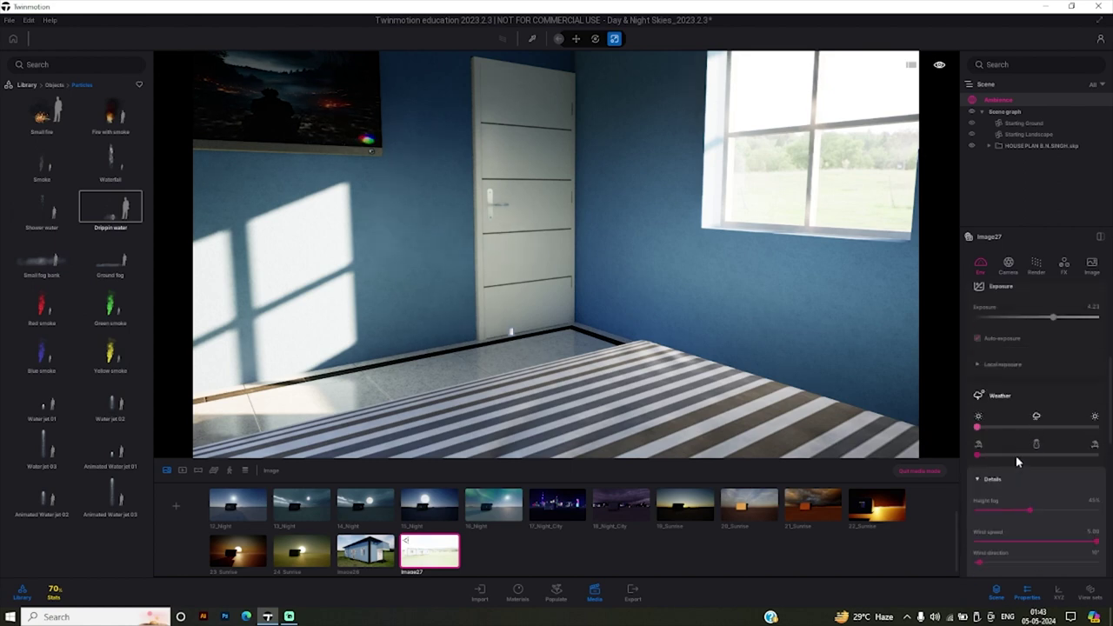
pyautogui.scroll(-1, 1015, 465)
pyautogui.scroll(-1, 1008, 478)
pyautogui.scroll(-1, 1009, 483)
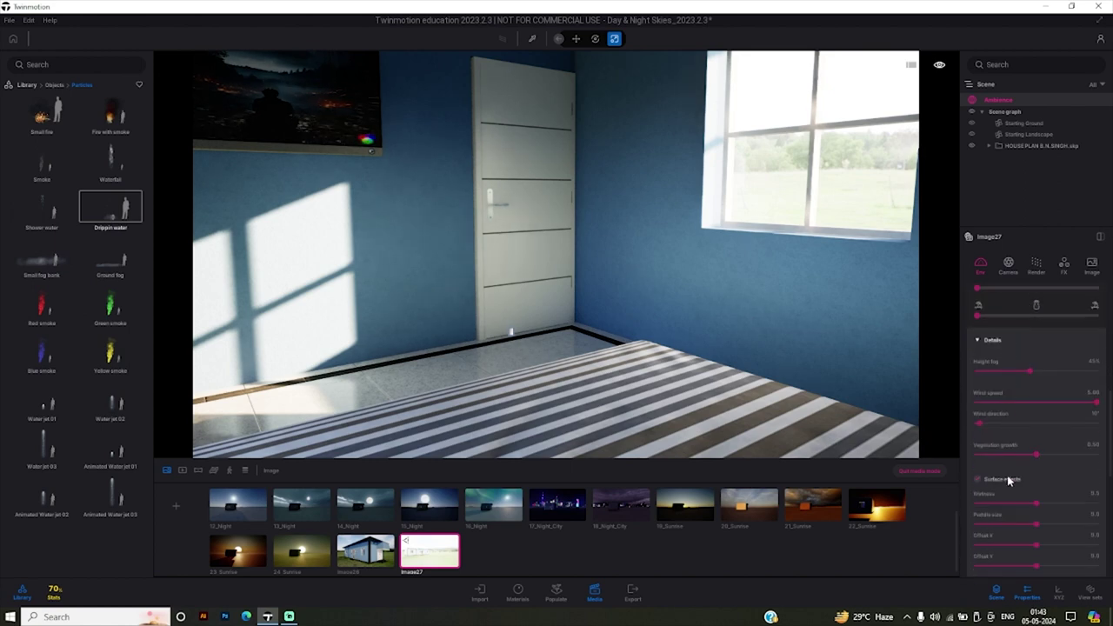
pyautogui.scroll(-1, 1009, 480)
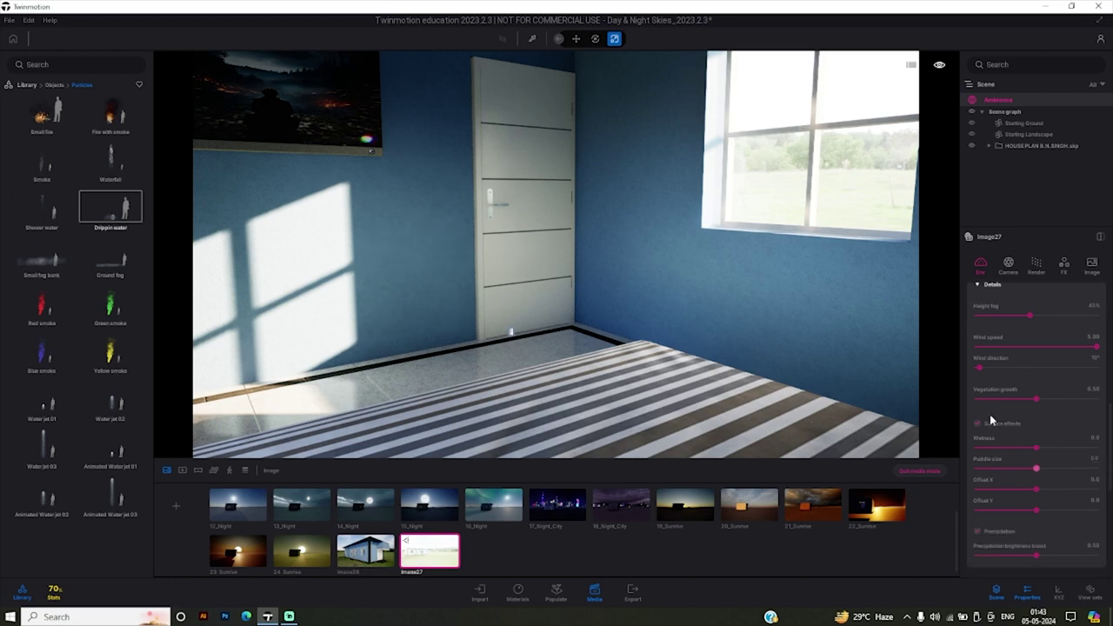
pyautogui.scroll(-1, 986, 510)
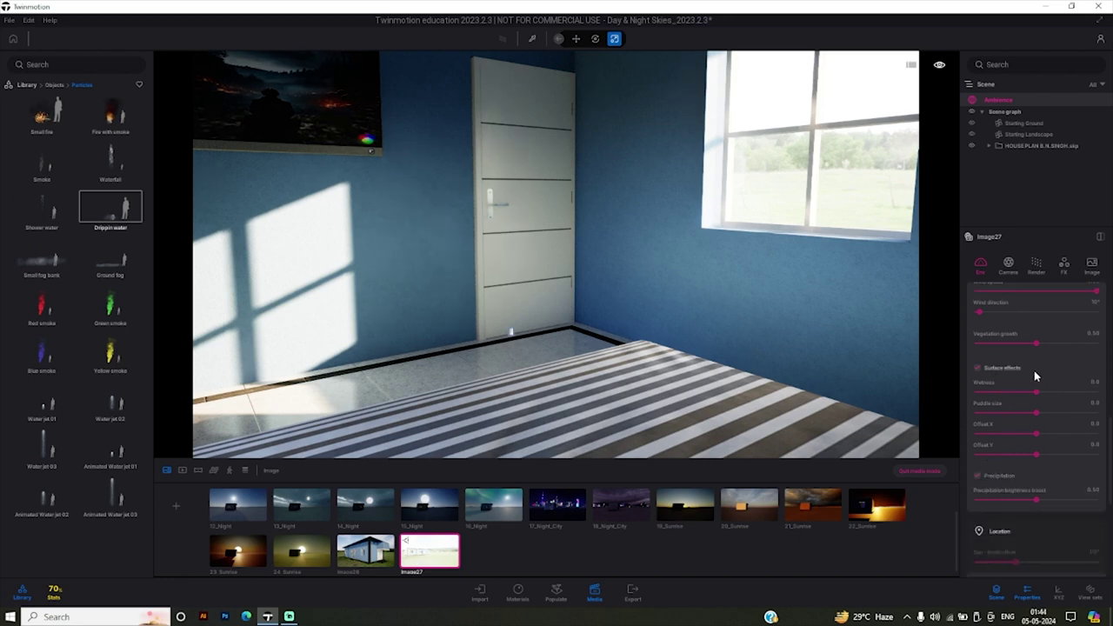
pyautogui.scroll(-1, 998, 489)
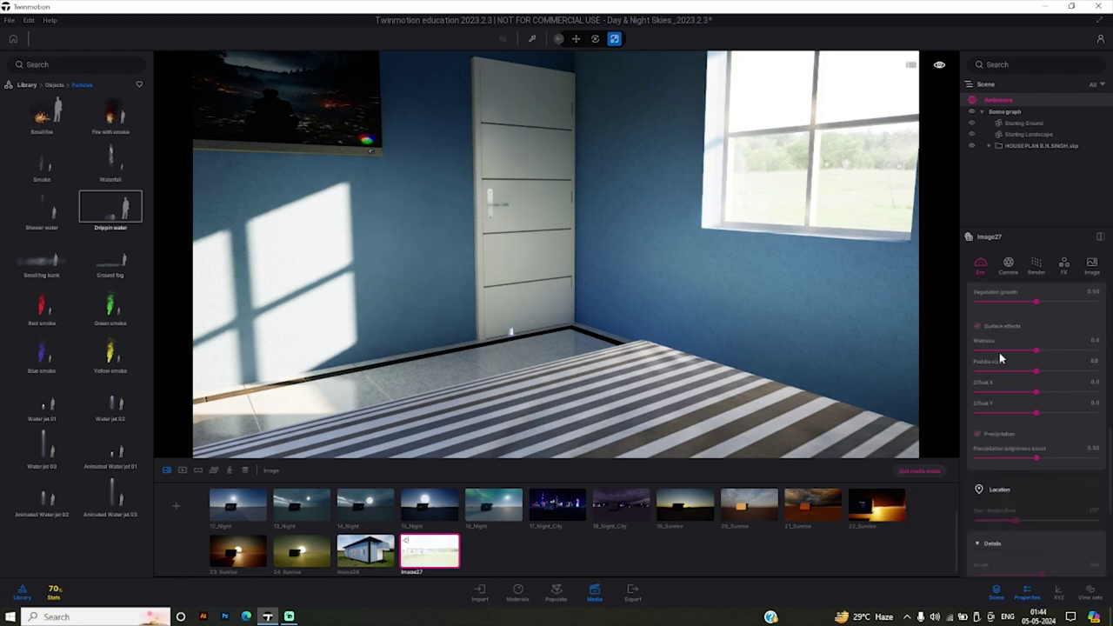
pyautogui.scroll(-1, 1004, 413)
pyautogui.scroll(-1, 1007, 421)
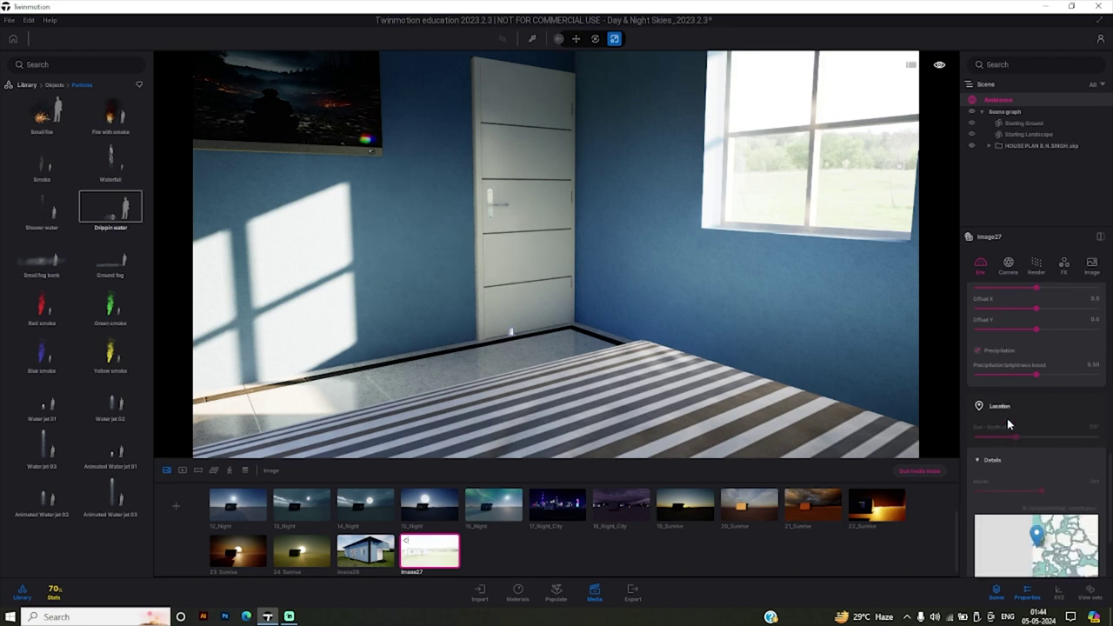
pyautogui.scroll(-2, 1024, 441)
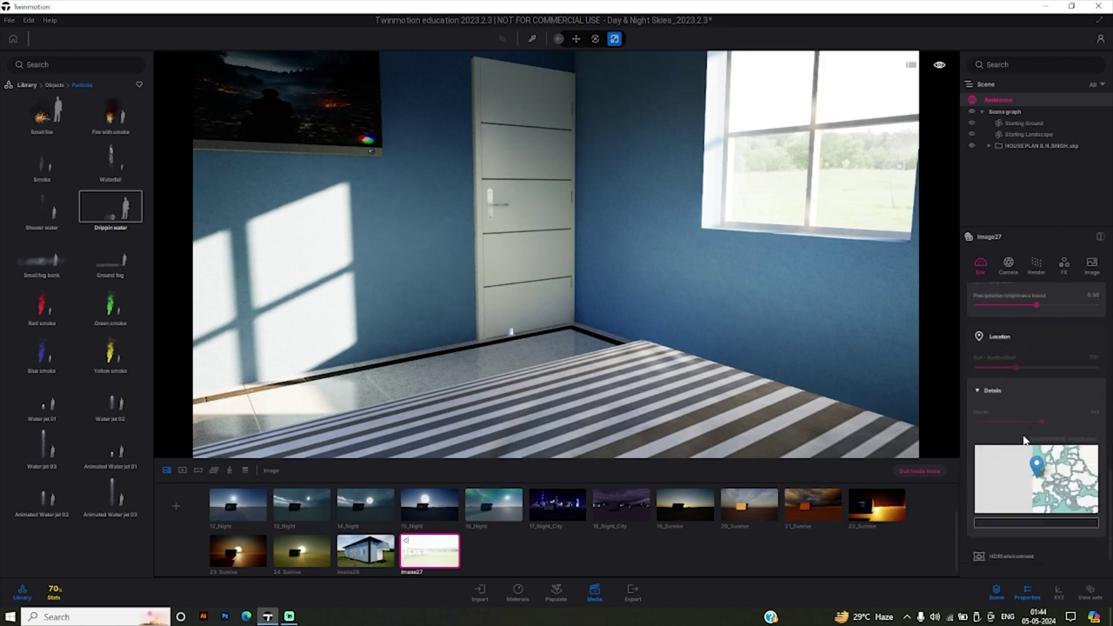
pyautogui.scroll(-1, 1026, 441)
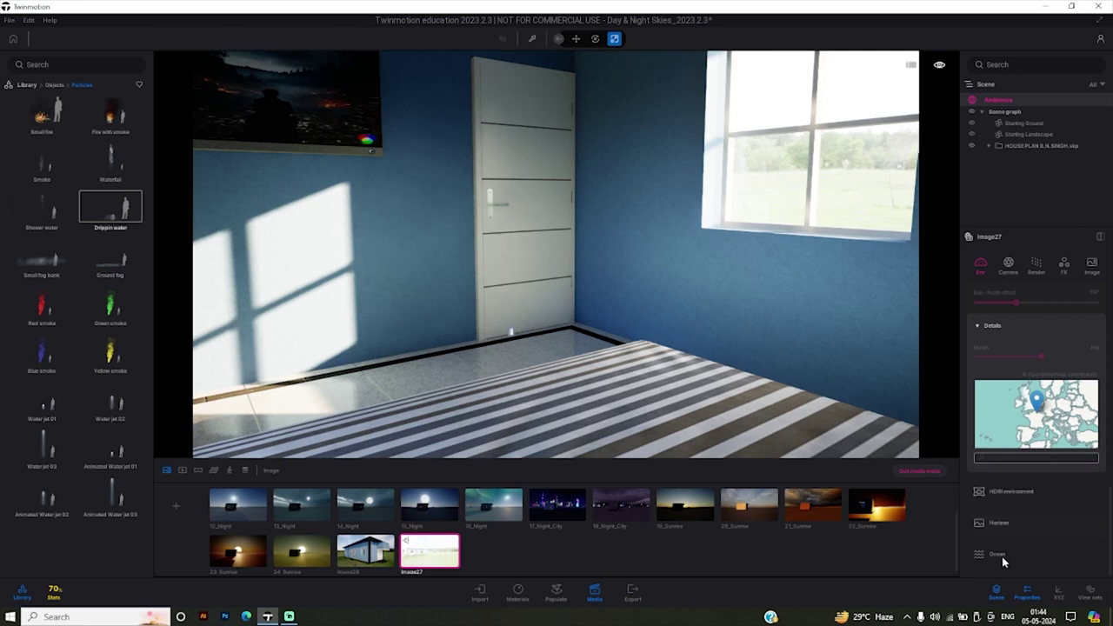
pyautogui.scroll(-3, 1004, 557)
pyautogui.scroll(-3, 1003, 544)
pyautogui.scroll(-2, 1001, 532)
pyautogui.scroll(-2, 1001, 531)
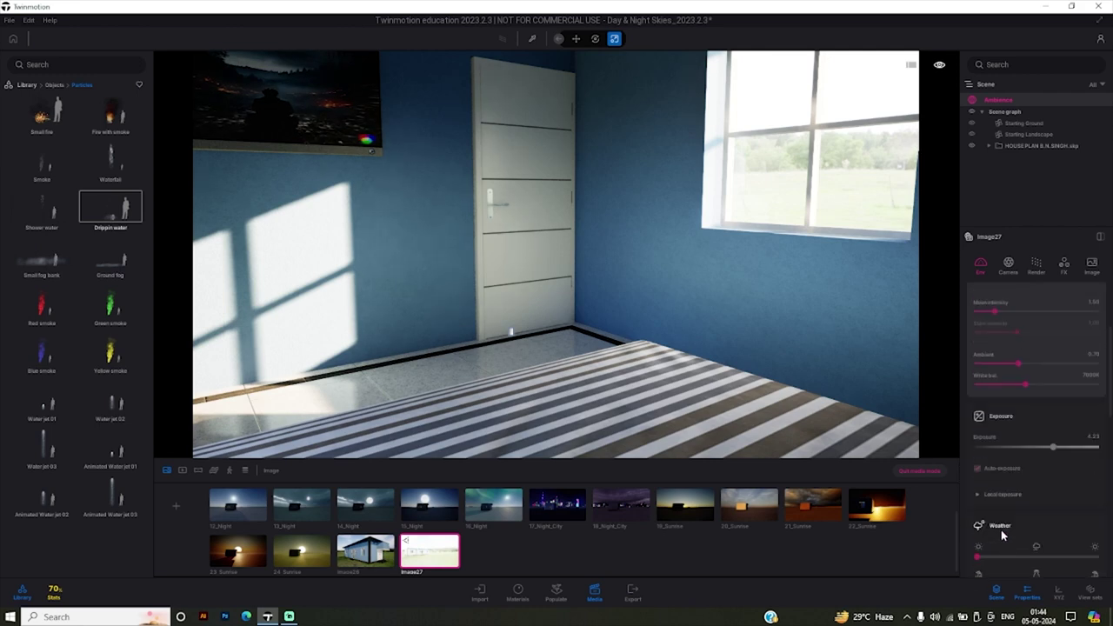
pyautogui.scroll(3, 1001, 529)
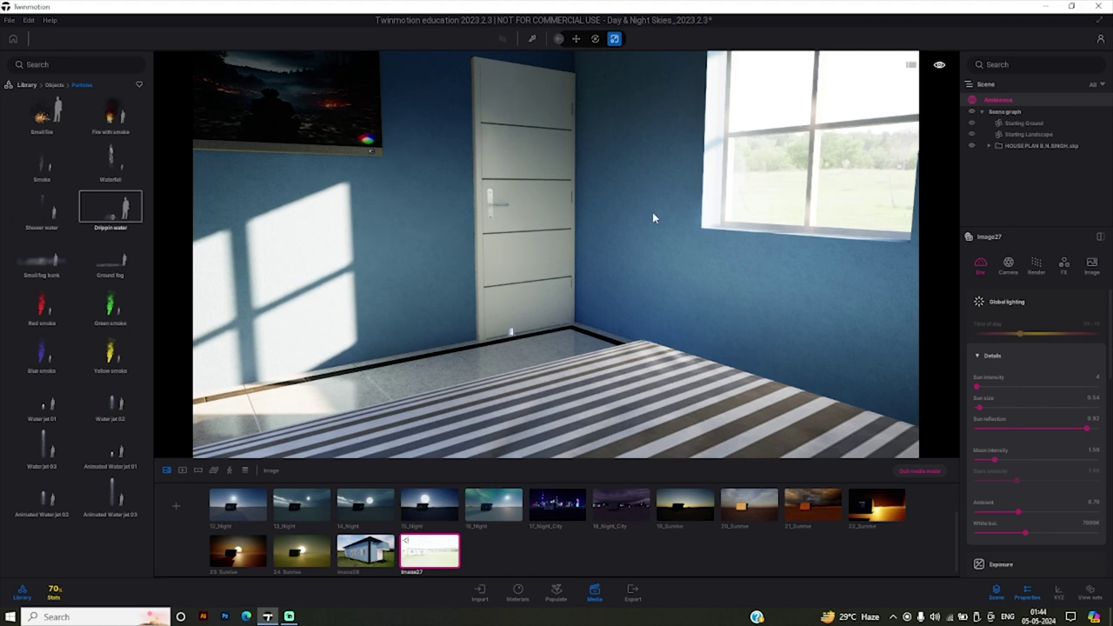
# Orbit and zoom until the striped Fascinate bed and blue back wall face the camera, window at right.
pyautogui.moveTo(594, 237); pyautogui.dragTo(548, 239)
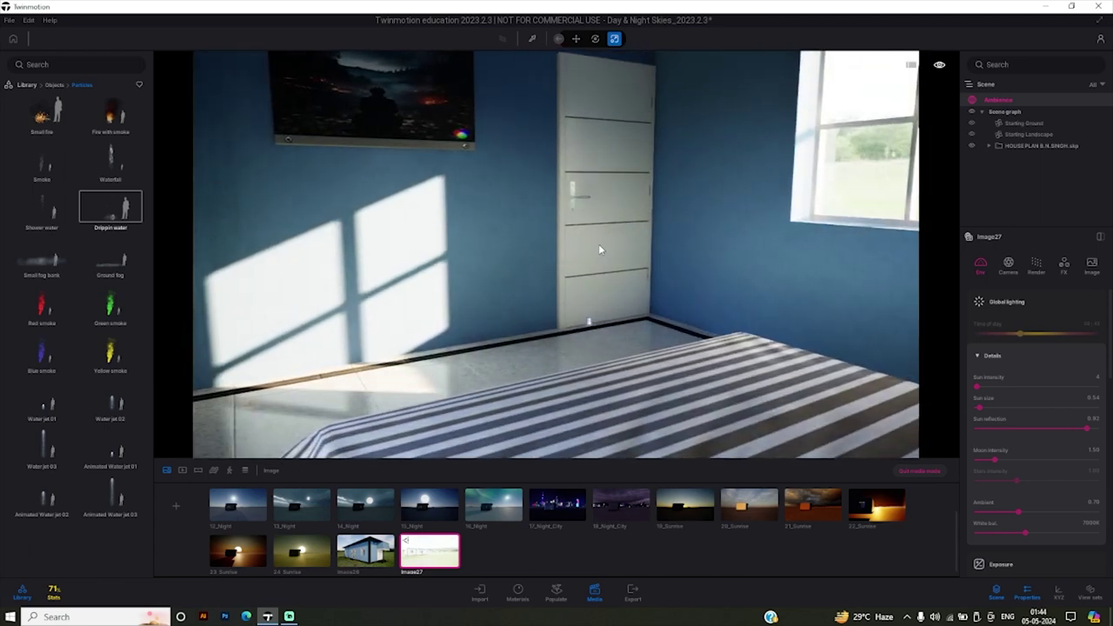
pyautogui.moveTo(598, 243); pyautogui.dragTo(739, 248)
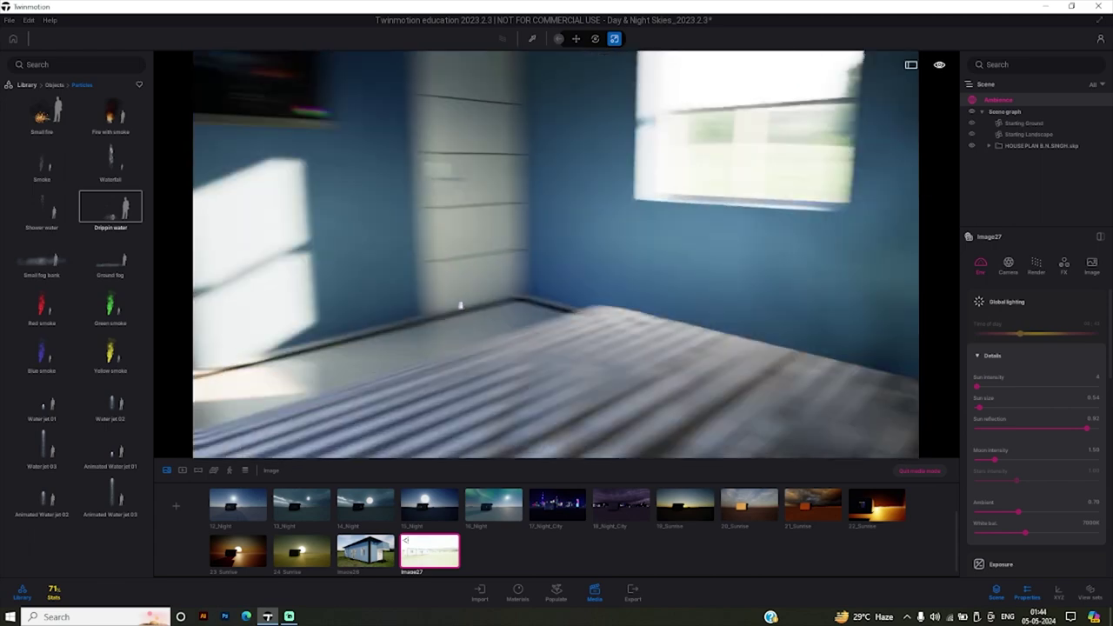
pyautogui.scroll(5, 515, 197)
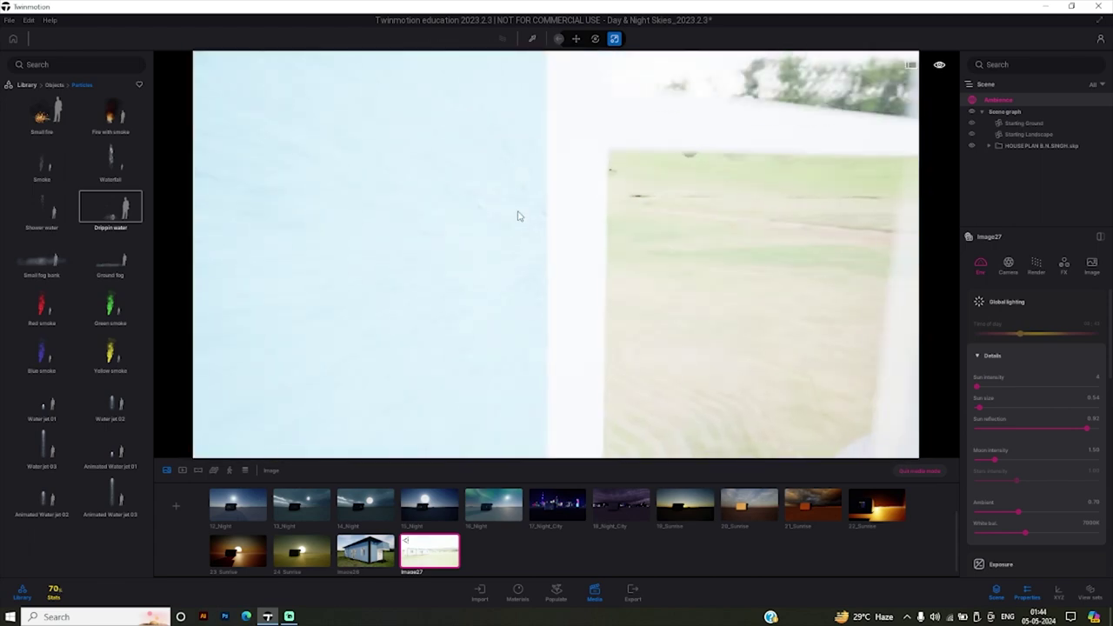
pyautogui.scroll(-5, 519, 215)
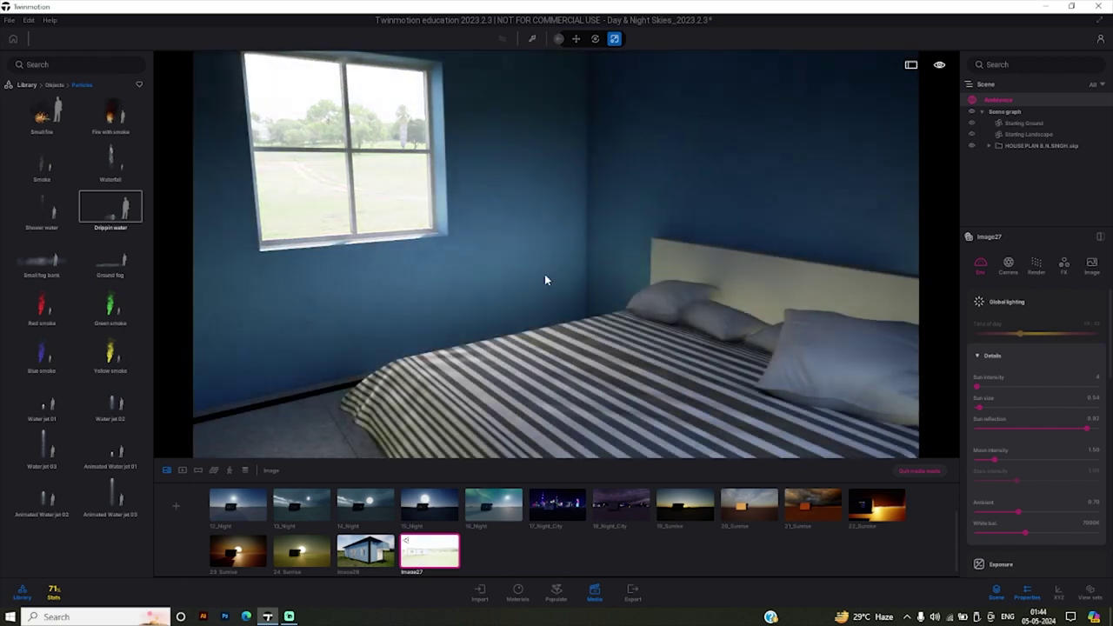
pyautogui.moveTo(545, 279); pyautogui.dragTo(569, 280)
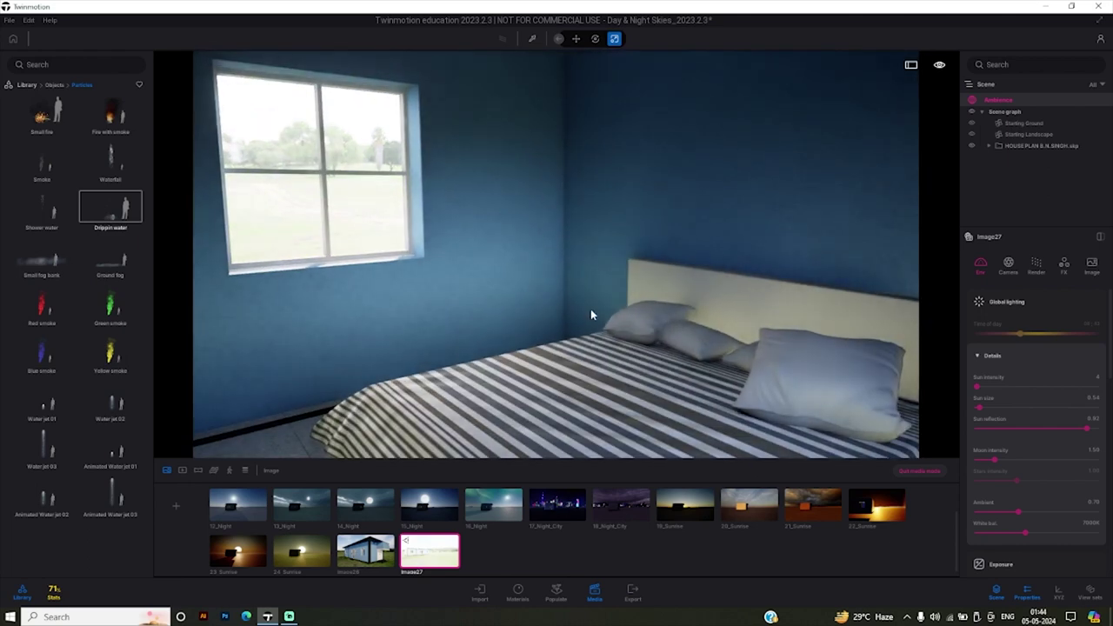
pyautogui.moveTo(597, 397)
pyautogui.mouseDown()
pyautogui.moveTo(409, 391)
pyautogui.moveTo(543, 355)
pyautogui.mouseUp()
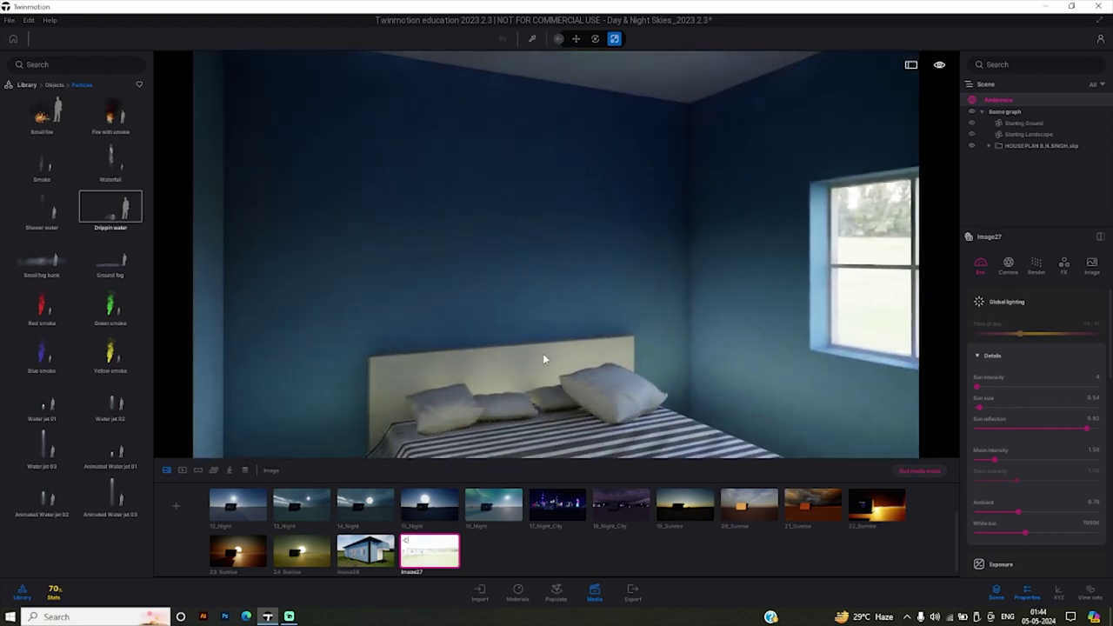
pyautogui.moveTo(545, 410); pyautogui.dragTo(1090, 280)
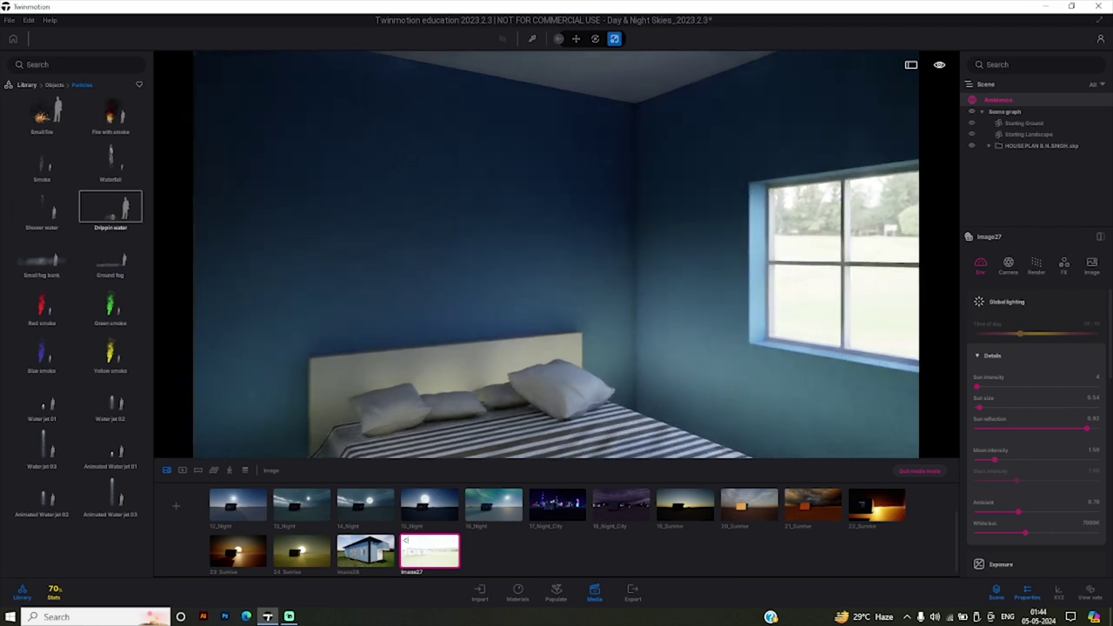
# Set the camera's focal length to 24mm.
pyautogui.click(1006, 263)
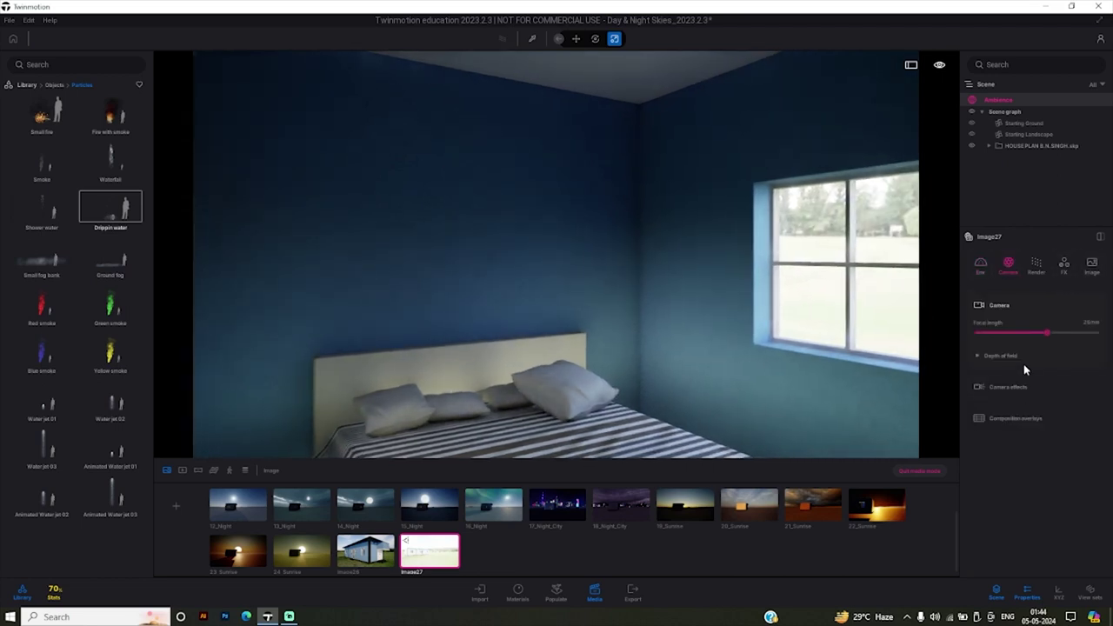
pyautogui.moveTo(1047, 333); pyautogui.dragTo(1031, 333)
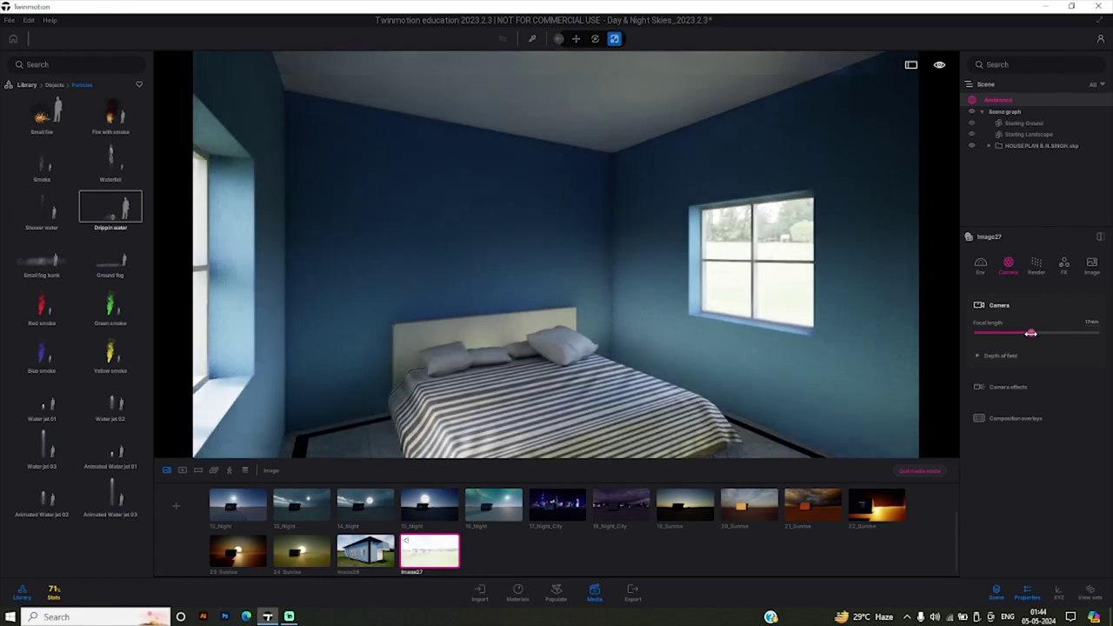
pyautogui.moveTo(1030, 333); pyautogui.dragTo(1043, 341)
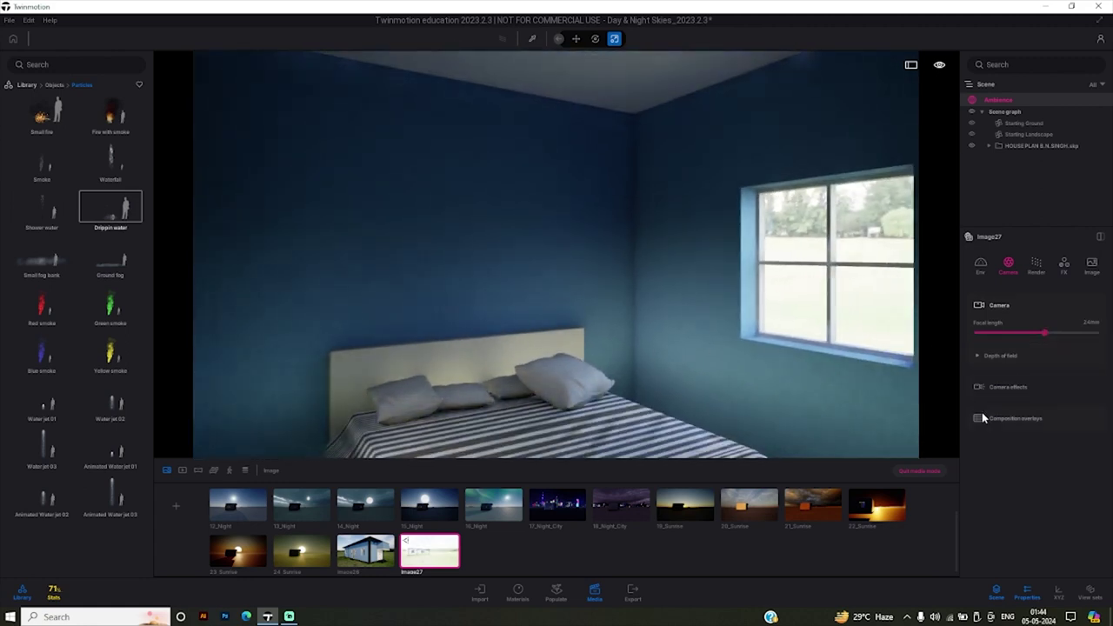
# Expand Camera effects and toggle Parallelism on, then back off.
pyautogui.click(992, 388)
pyautogui.scroll(-1, 989, 458)
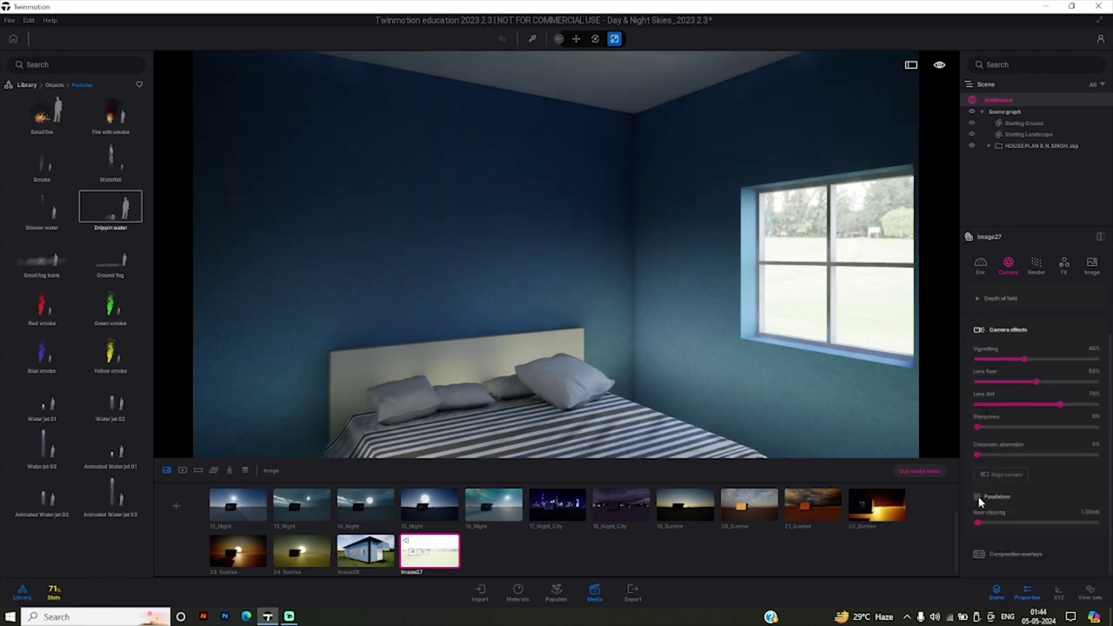
pyautogui.click(978, 497)
pyautogui.click(977, 497)
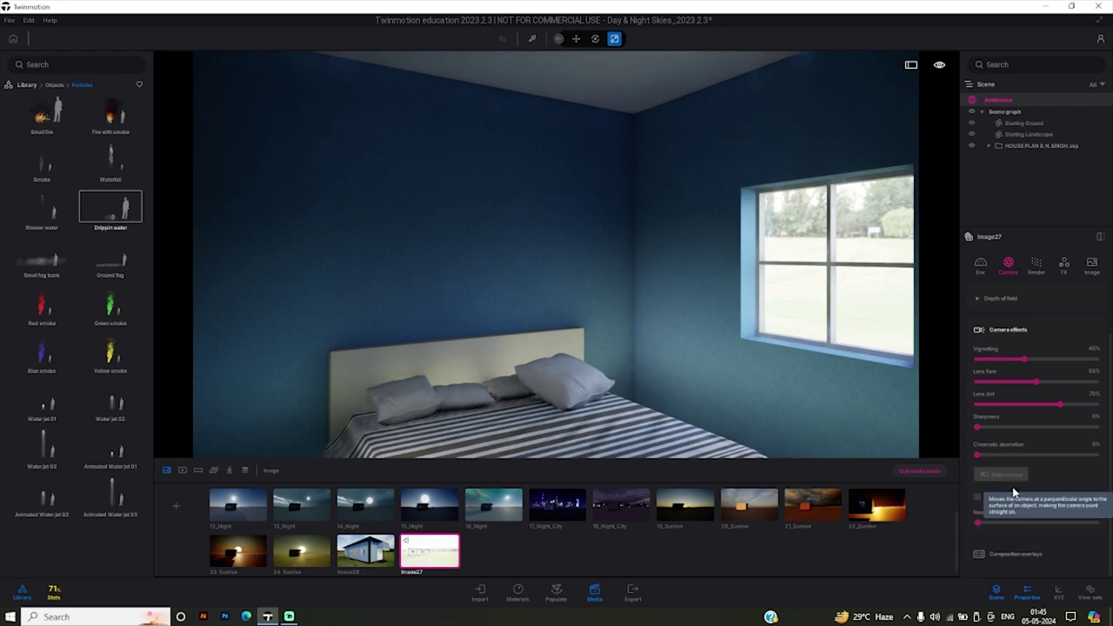
# Preview the Grid composition overlay, set it back to None, and recenter on the bed wall.
pyautogui.scroll(-1, 992, 516)
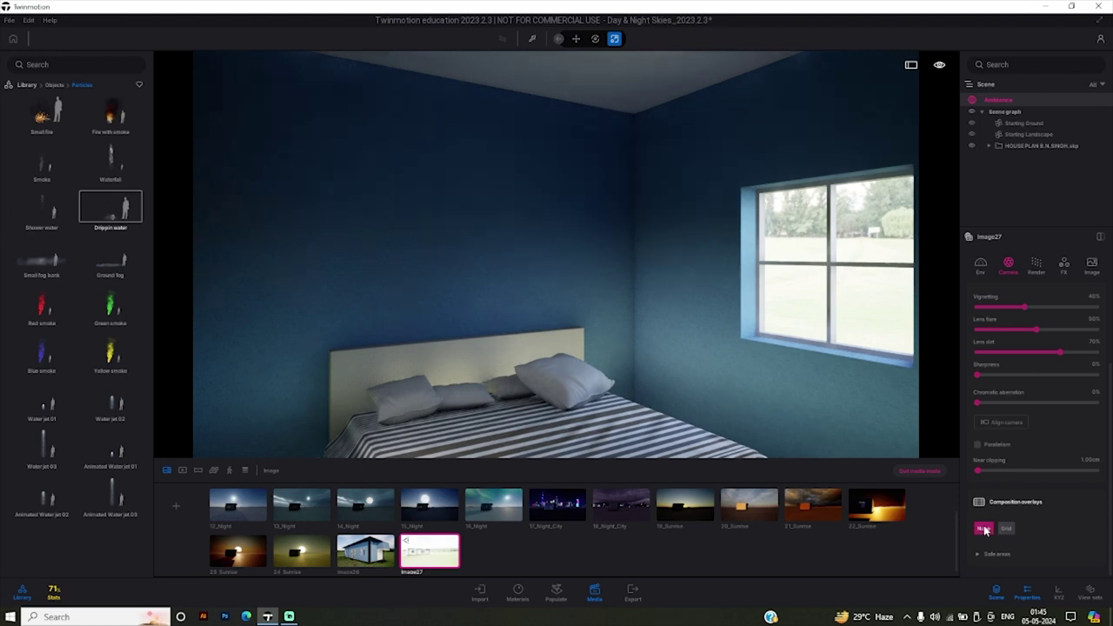
pyautogui.click(1005, 528)
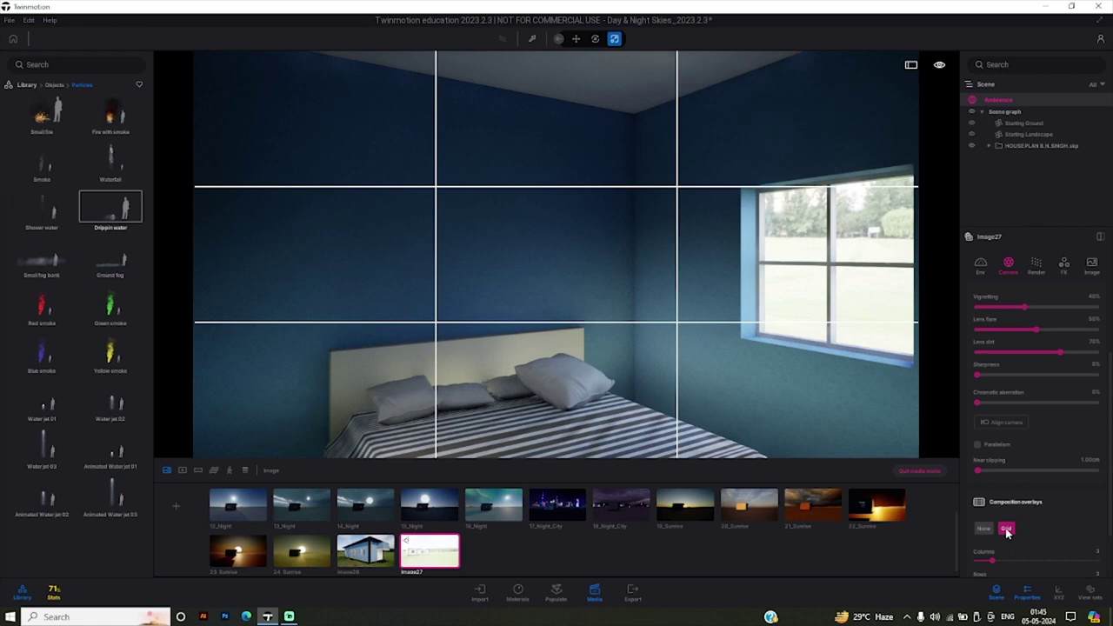
pyautogui.click(981, 529)
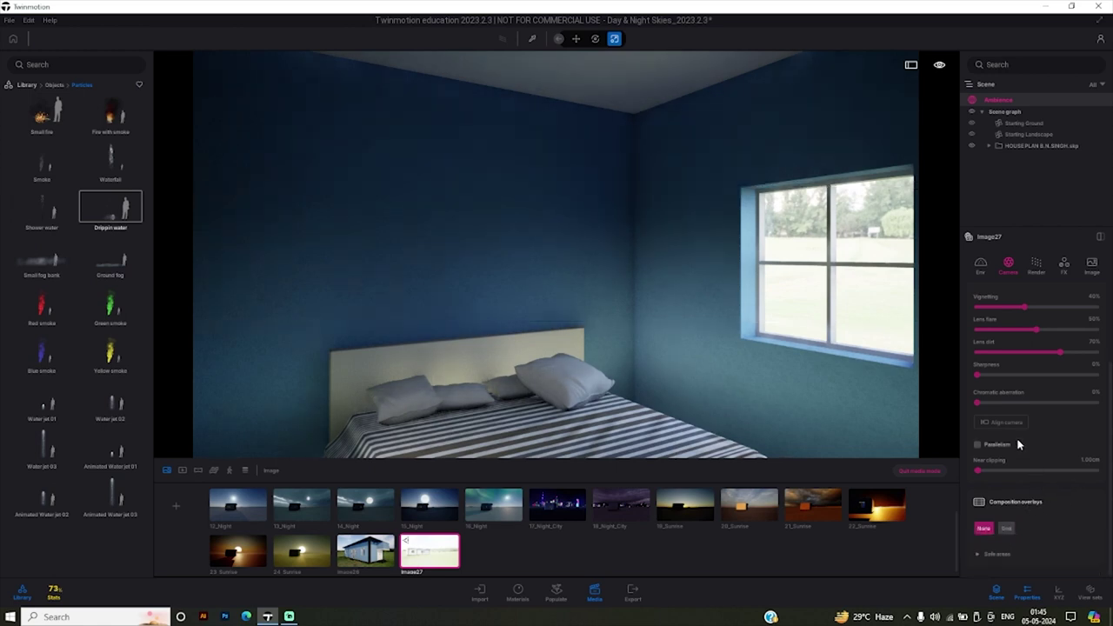
pyautogui.scroll(3, 1019, 444)
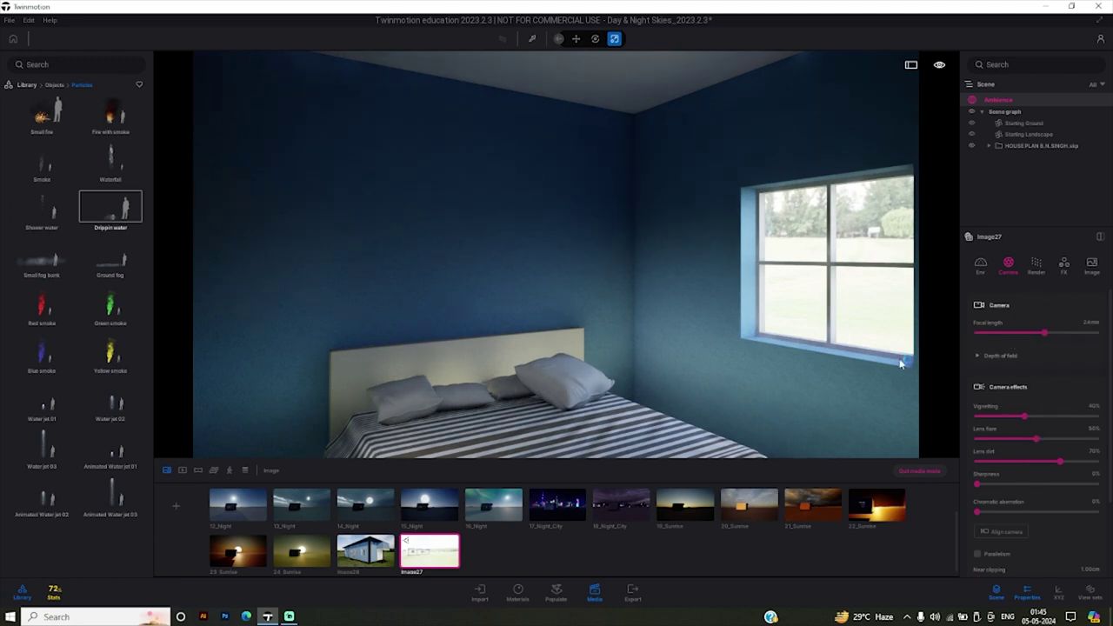
pyautogui.moveTo(647, 339)
pyautogui.mouseDown(button='right')
pyautogui.moveTo(661, 374)
pyautogui.moveTo(665, 331)
pyautogui.mouseUp(button='right')
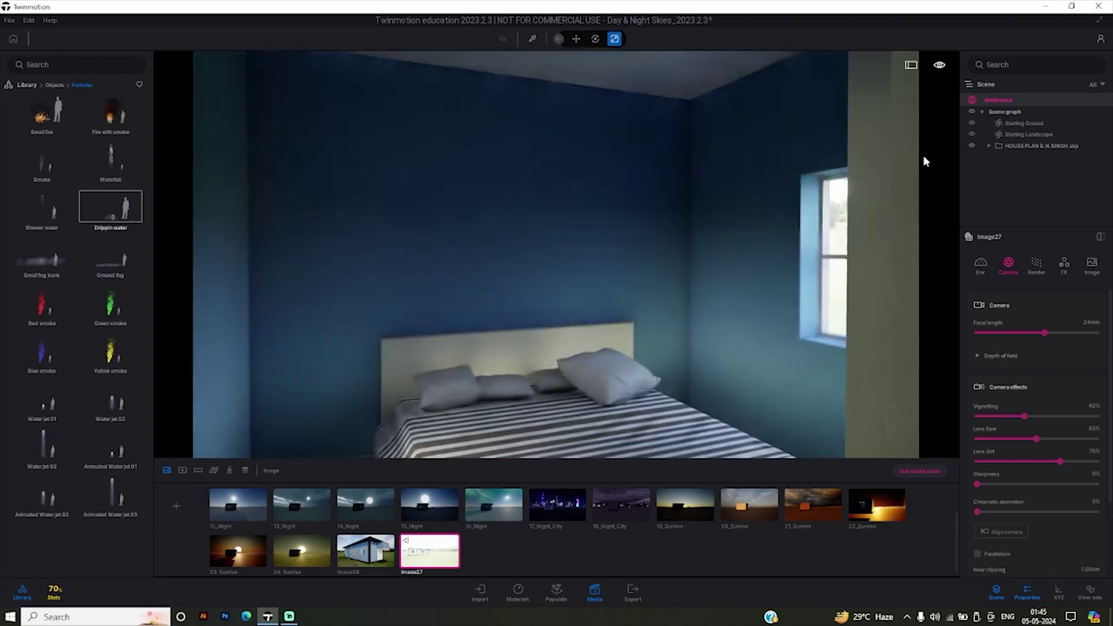
# Switch the viewport navigation mode and fly the camera out of the bedroom toward a doorway.
pyautogui.click(940, 67)
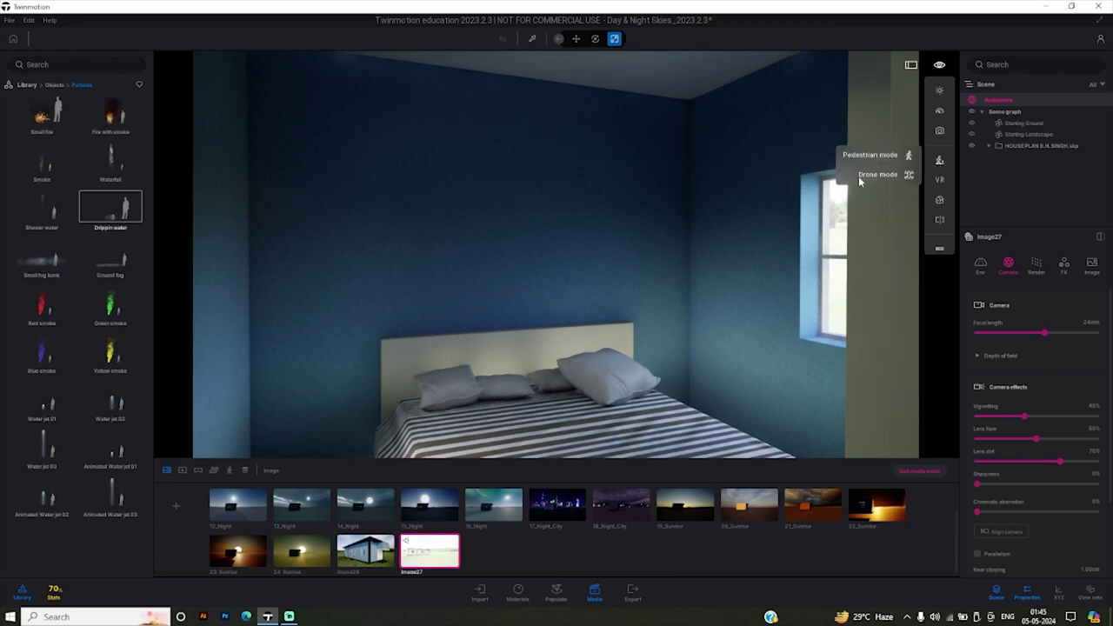
pyautogui.click(859, 180)
pyautogui.moveTo(676, 281)
pyautogui.mouseDown(button='right')
pyautogui.moveTo(722, 280)
pyautogui.moveTo(646, 318)
pyautogui.moveTo(690, 315)
pyautogui.moveTo(625, 355)
pyautogui.moveTo(623, 377)
pyautogui.moveTo(649, 373)
pyautogui.moveTo(623, 366)
pyautogui.moveTo(616, 375)
pyautogui.moveTo(561, 323)
pyautogui.moveTo(613, 373)
pyautogui.moveTo(421, 306)
pyautogui.mouseUp(button='right')
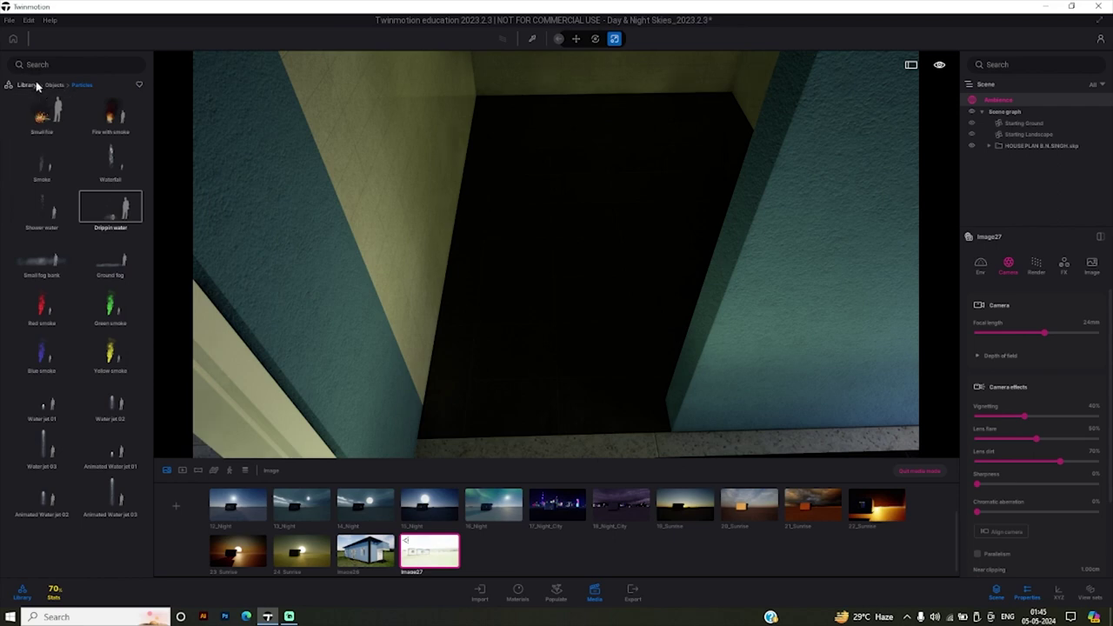
# Go from the library root to Objects > Doors > Rotating doors.
pyautogui.rightClick(59, 195)
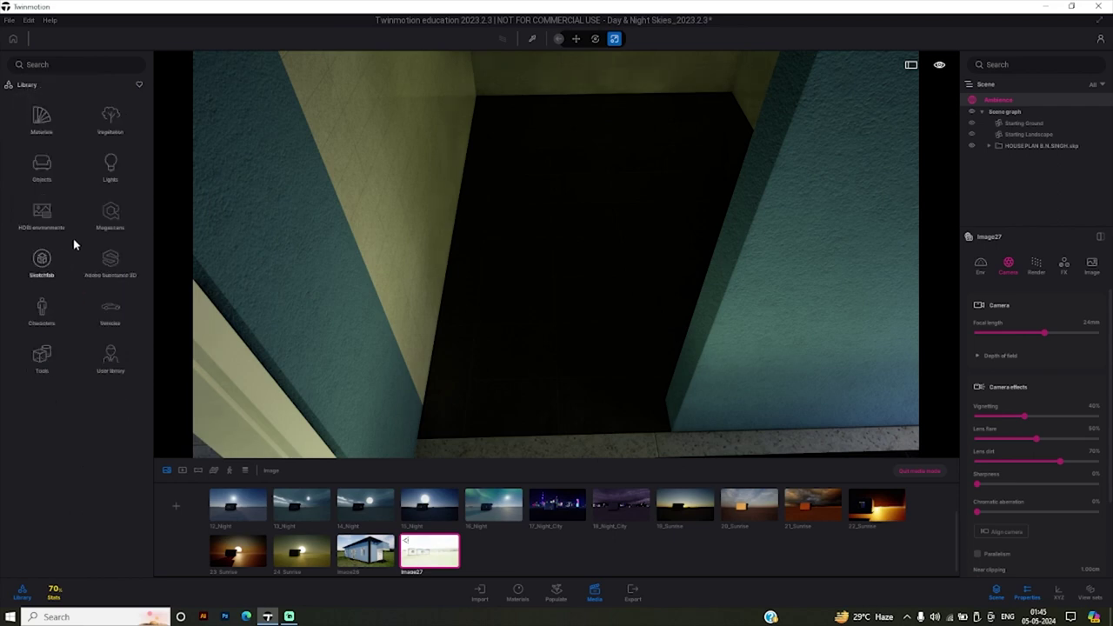
pyautogui.click(46, 175)
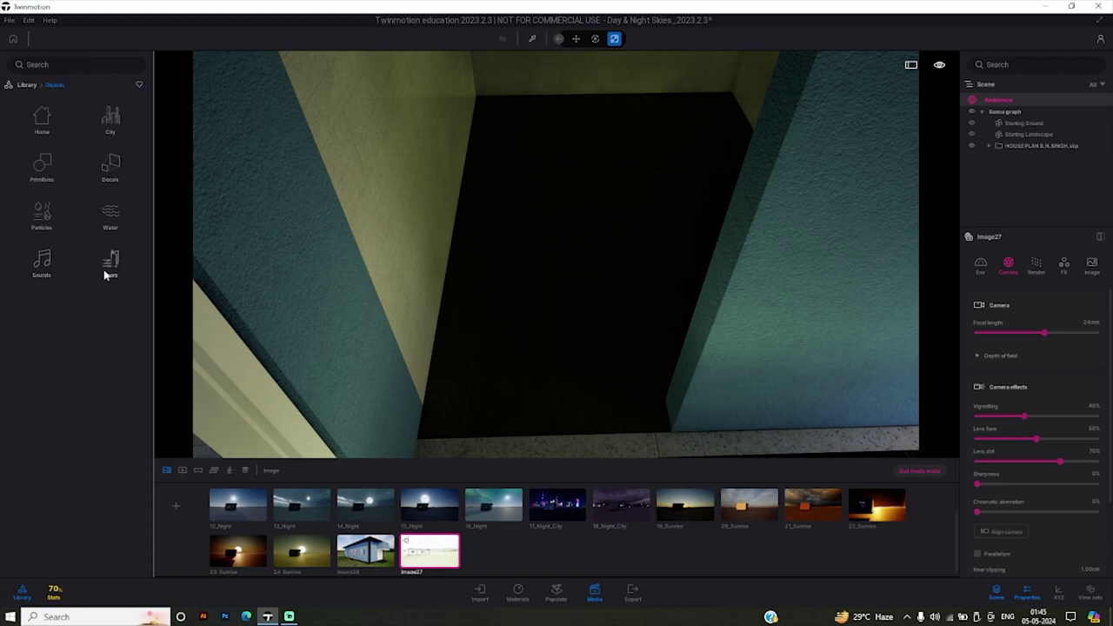
pyautogui.click(104, 275)
pyautogui.click(67, 138)
pyautogui.moveTo(41, 159)
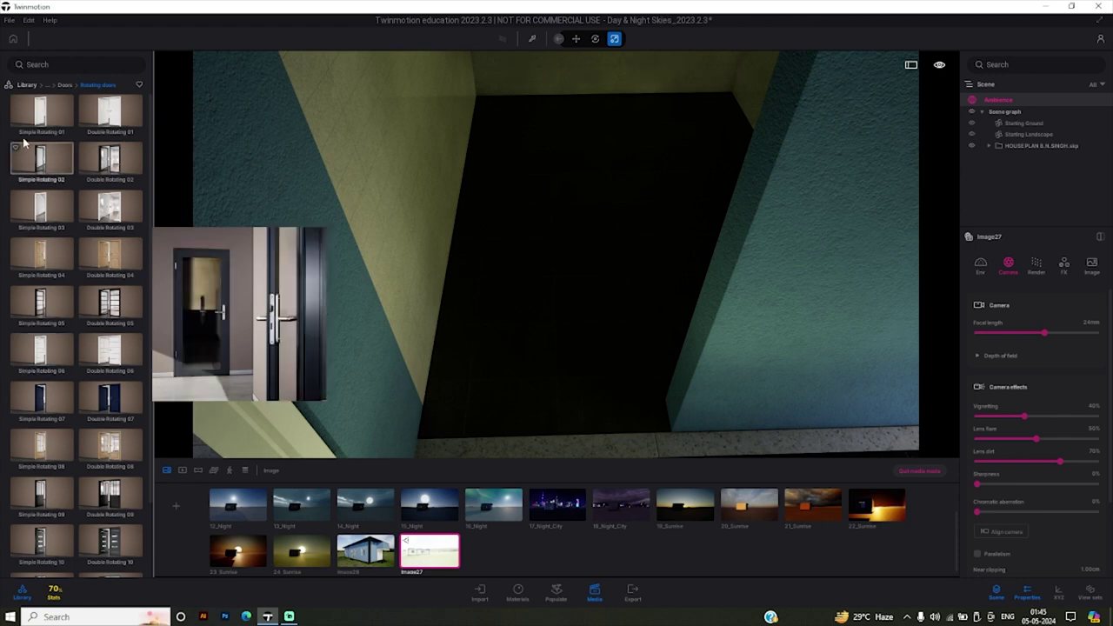
# Place the Simple Rotating 01 door in the doorway beside the orange sofa and select it.
pyautogui.click(47, 137)
pyautogui.moveTo(456, 423)
pyautogui.mouseDown()
pyautogui.moveTo(630, 436)
pyautogui.moveTo(619, 432)
pyautogui.moveTo(666, 391)
pyautogui.moveTo(572, 425)
pyautogui.moveTo(596, 425)
pyautogui.moveTo(619, 417)
pyautogui.moveTo(542, 422)
pyautogui.moveTo(560, 411)
pyautogui.moveTo(550, 315)
pyautogui.mouseUp()
pyautogui.click(543, 314)
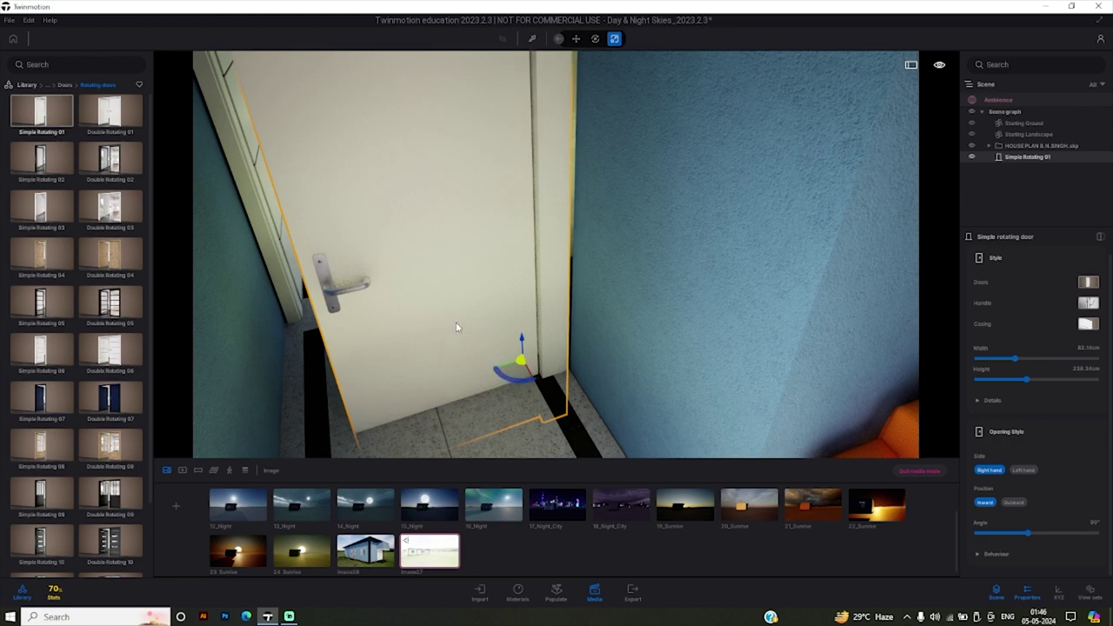
pyautogui.moveTo(501, 331); pyautogui.dragTo(522, 373)
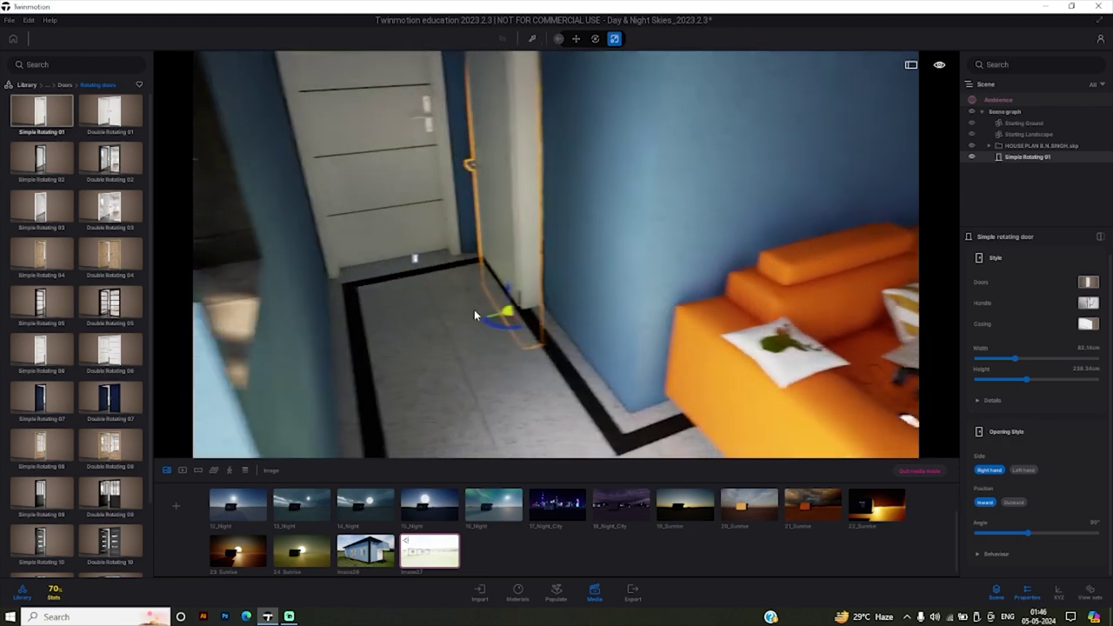
pyautogui.moveTo(474, 309)
pyautogui.mouseDown()
pyautogui.moveTo(521, 313)
pyautogui.moveTo(496, 443)
pyautogui.mouseUp()
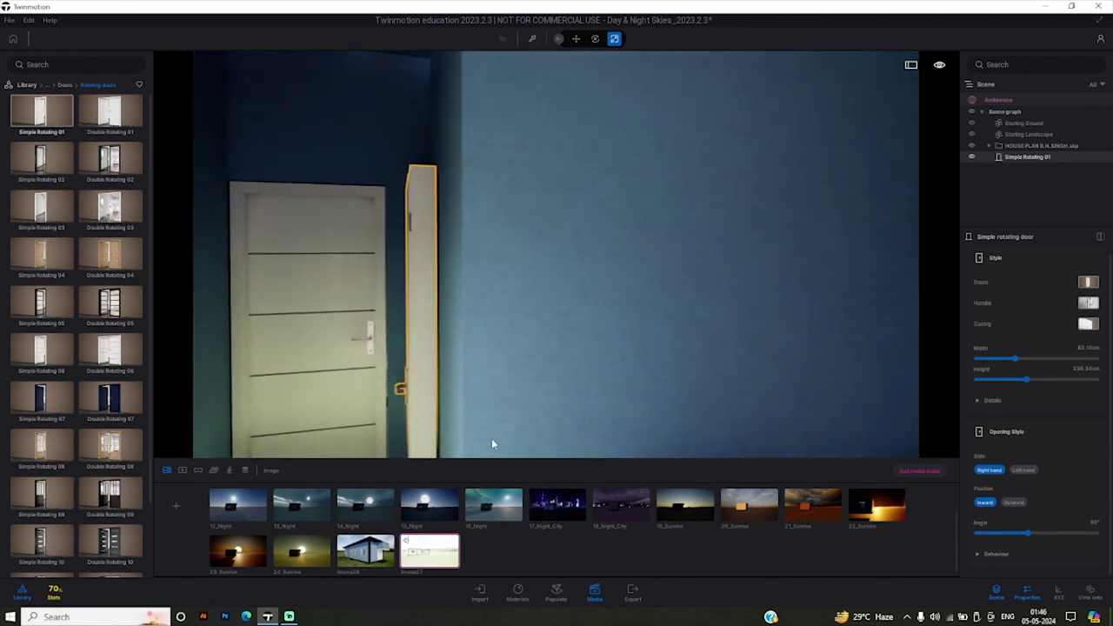
pyautogui.scroll(-5, 491, 443)
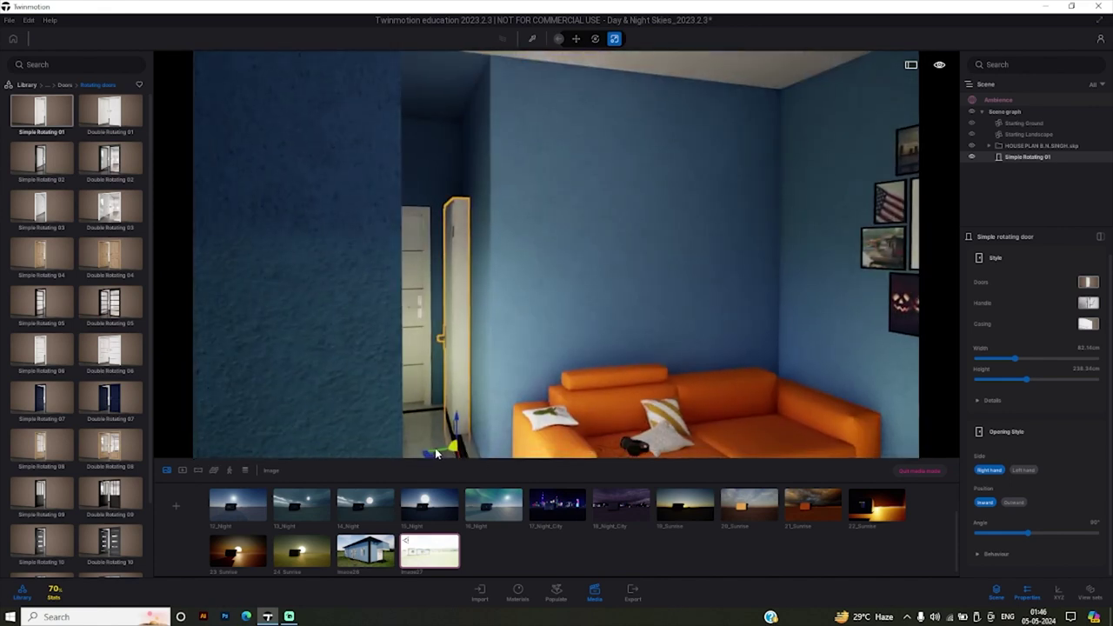
# Rotate the door leaf to fit the opening and expand the door's Details settings.
pyautogui.moveTo(437, 449); pyautogui.dragTo(449, 449)
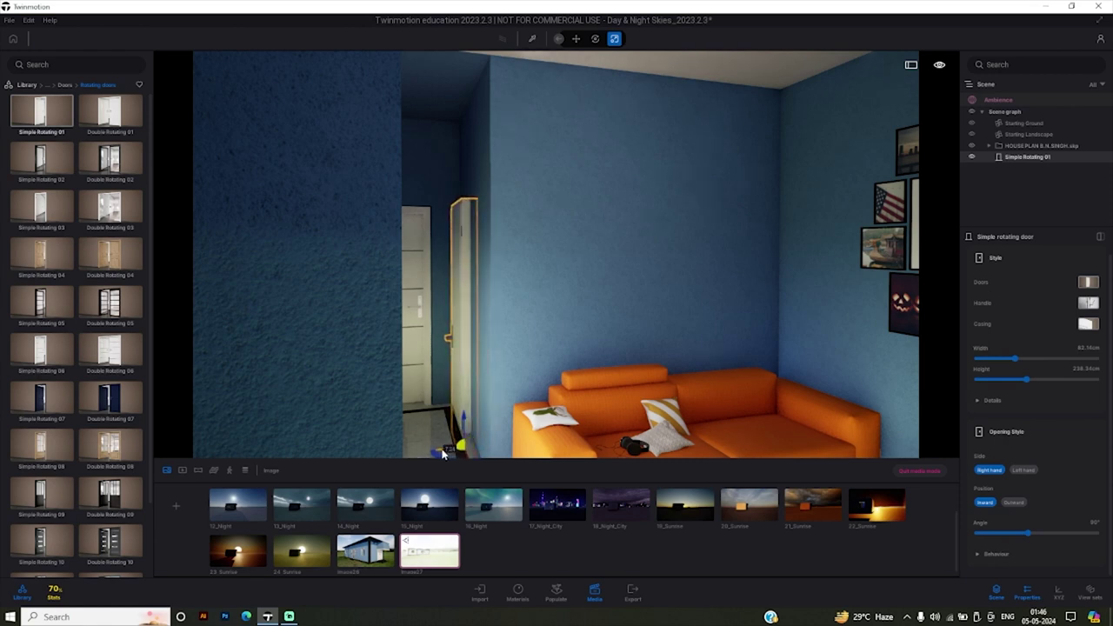
pyautogui.scroll(3, 449, 448)
pyautogui.scroll(3, 449, 448)
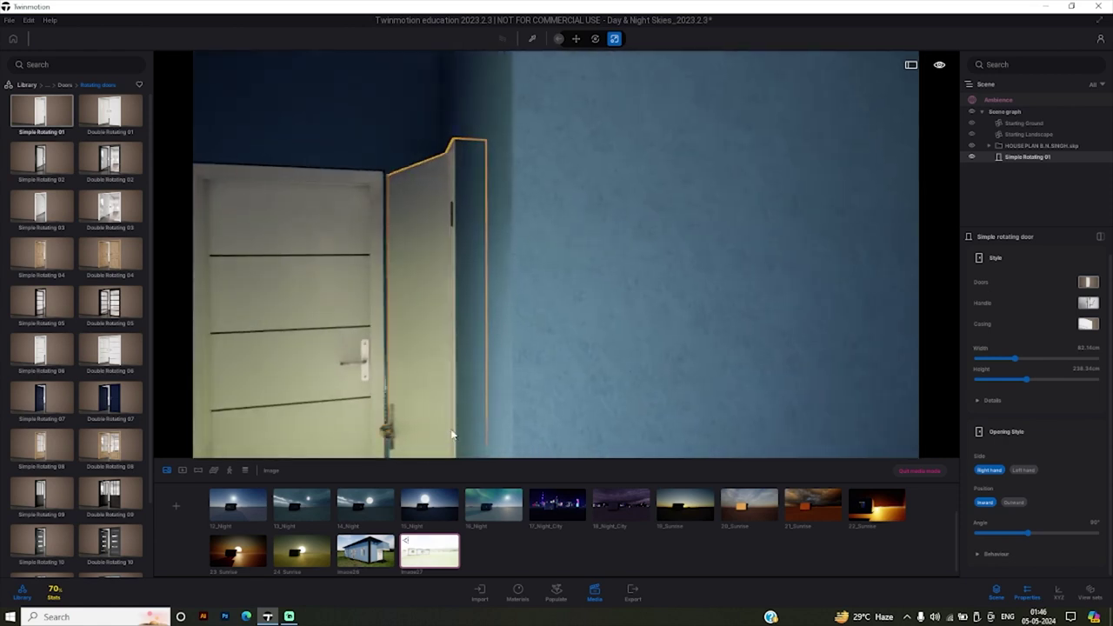
pyautogui.scroll(3, 467, 409)
pyautogui.moveTo(468, 412); pyautogui.dragTo(374, 408, button='right')
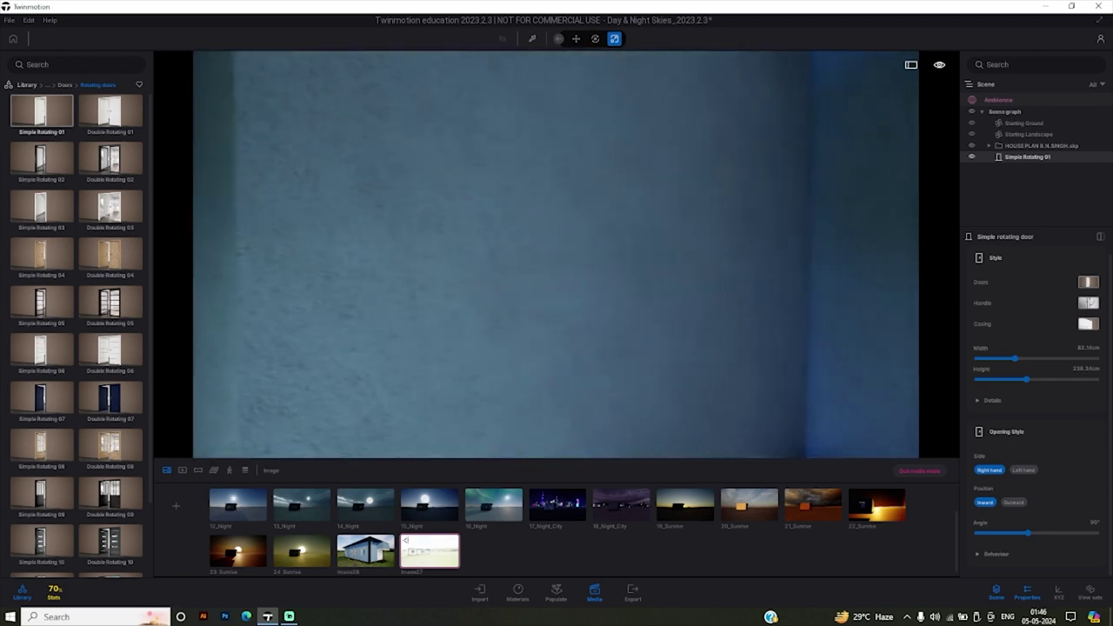
pyautogui.moveTo(468, 412); pyautogui.dragTo(472, 402, button='right')
pyautogui.click(992, 400)
pyautogui.scroll(-2, 1036, 410)
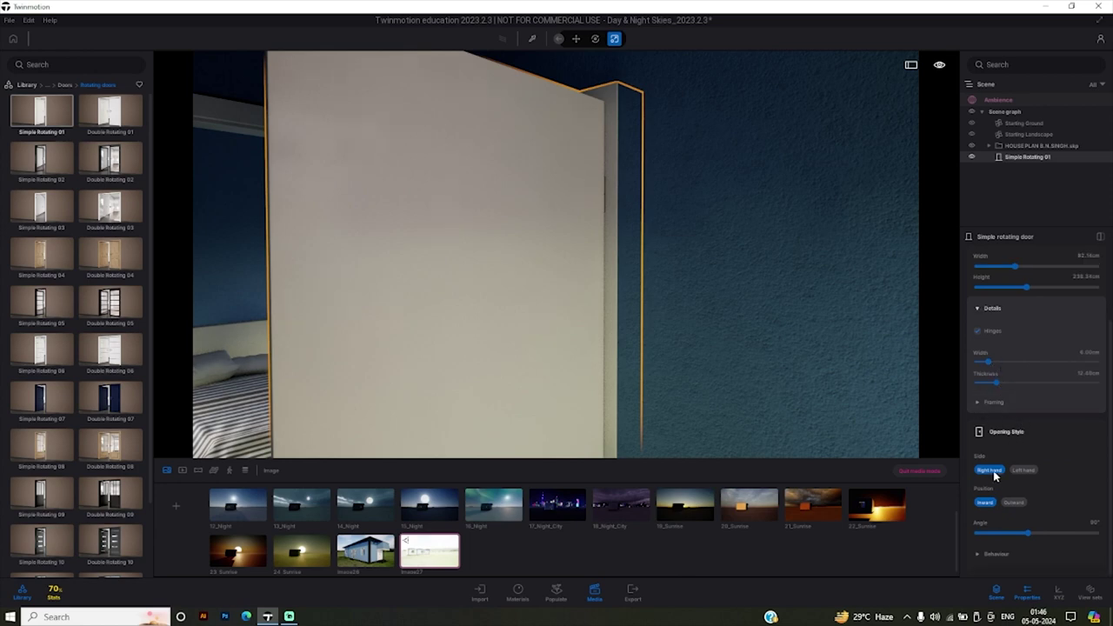
# Set the door's Opening Style to Left hand and Outward, then deselect it.
pyautogui.click(1030, 472)
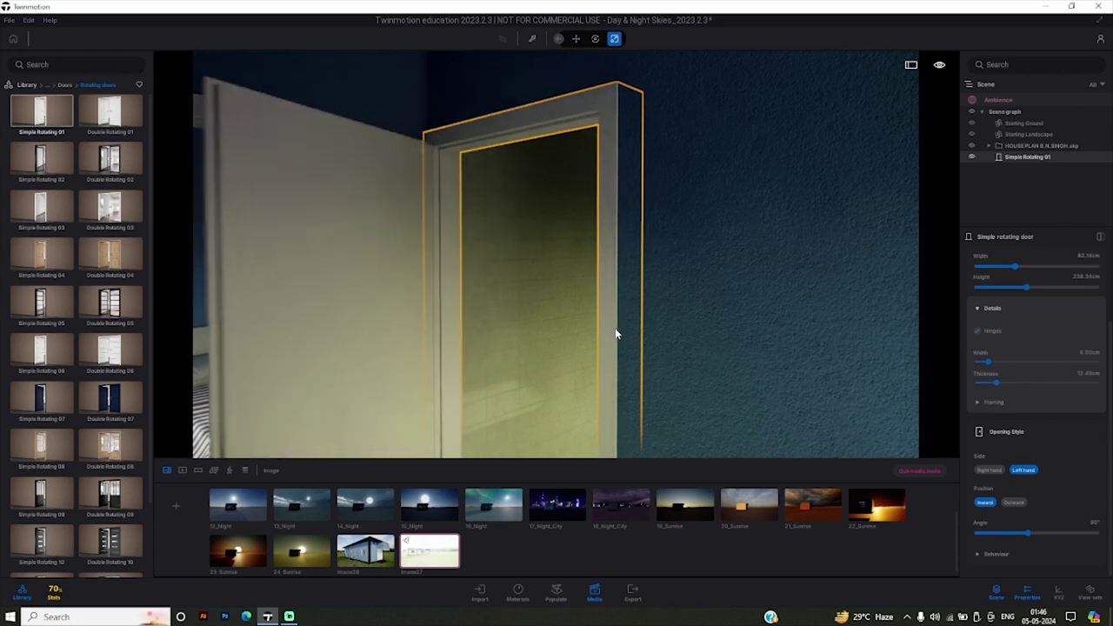
pyautogui.click(1013, 503)
pyautogui.moveTo(653, 295)
pyautogui.mouseDown(button='right')
pyautogui.moveTo(402, 351)
pyautogui.moveTo(538, 268)
pyautogui.moveTo(651, 294)
pyautogui.mouseUp(button='right')
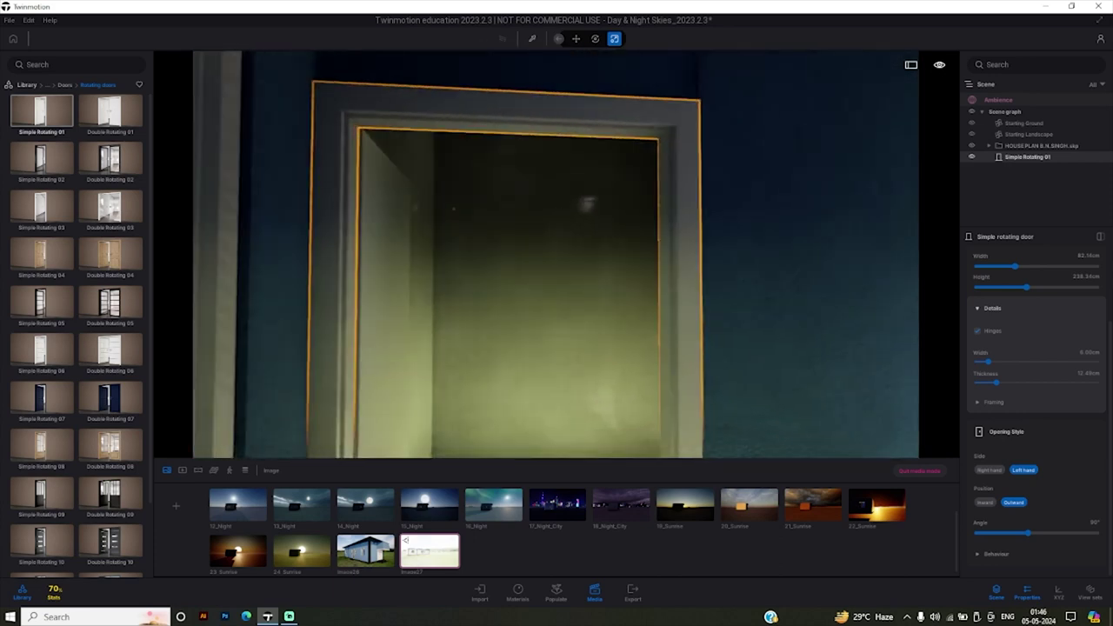
pyautogui.click(696, 246)
# Switch the camera navigation to Drone mode.
pyautogui.click(939, 66)
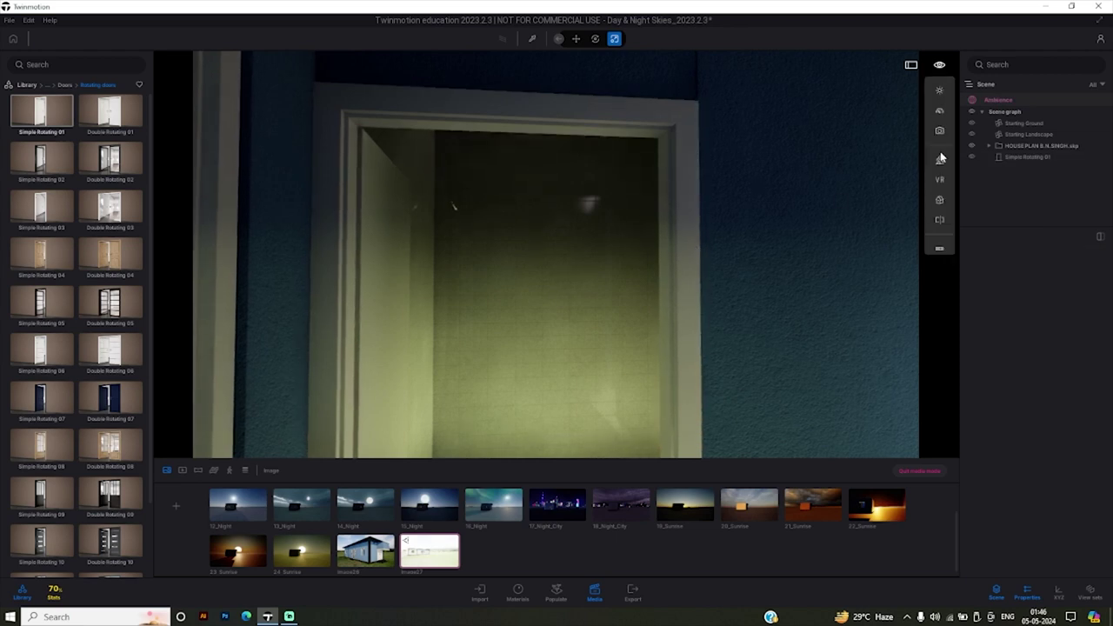
pyautogui.click(941, 163)
pyautogui.click(878, 175)
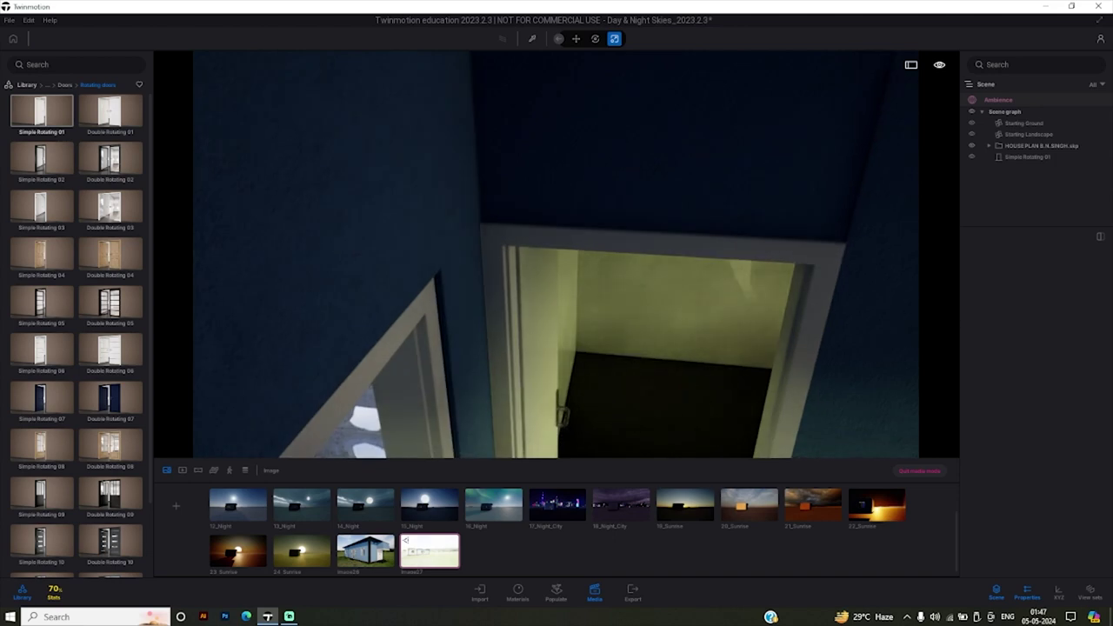
# Fly the camera through the opened door into the small closet and face its back wall.
pyautogui.press('Left')
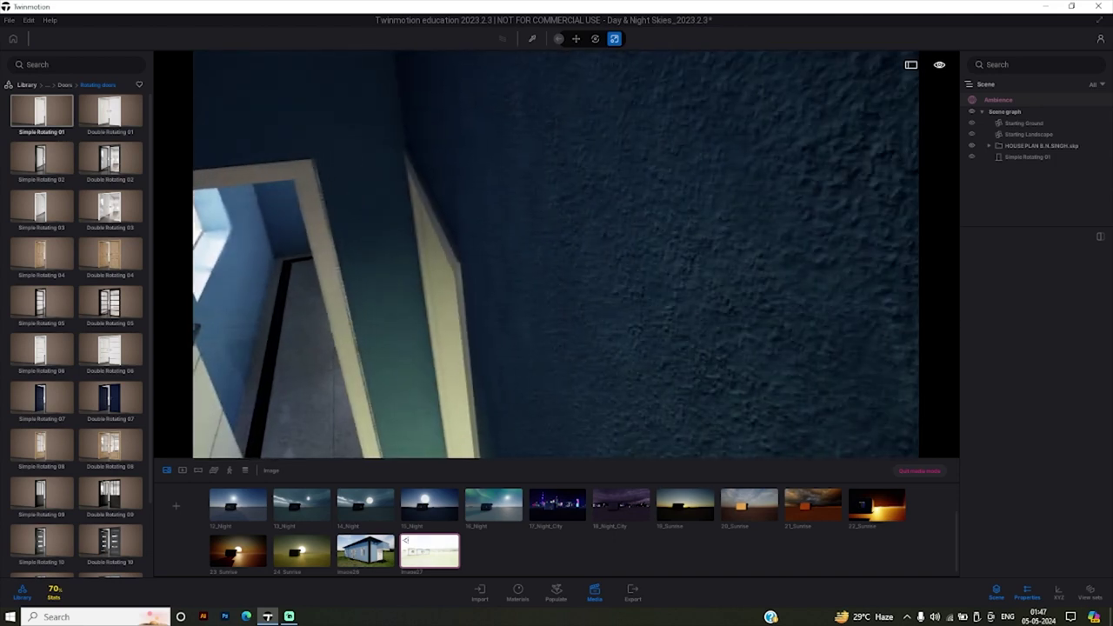
pyautogui.scroll(3, 684, 252)
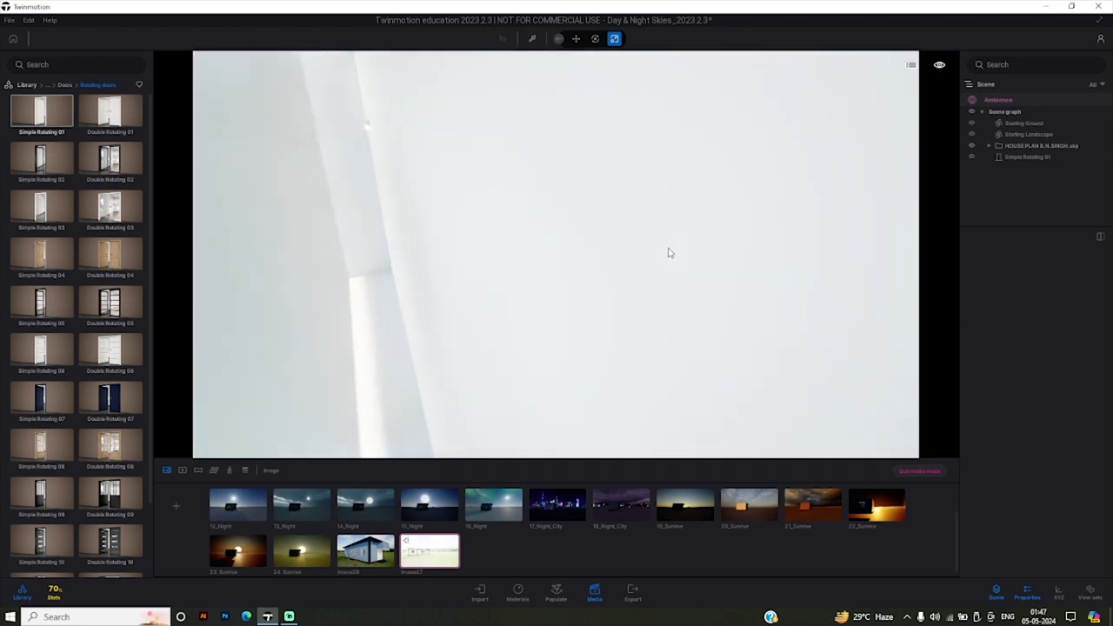
pyautogui.scroll(-3, 666, 249)
pyautogui.press('Up')
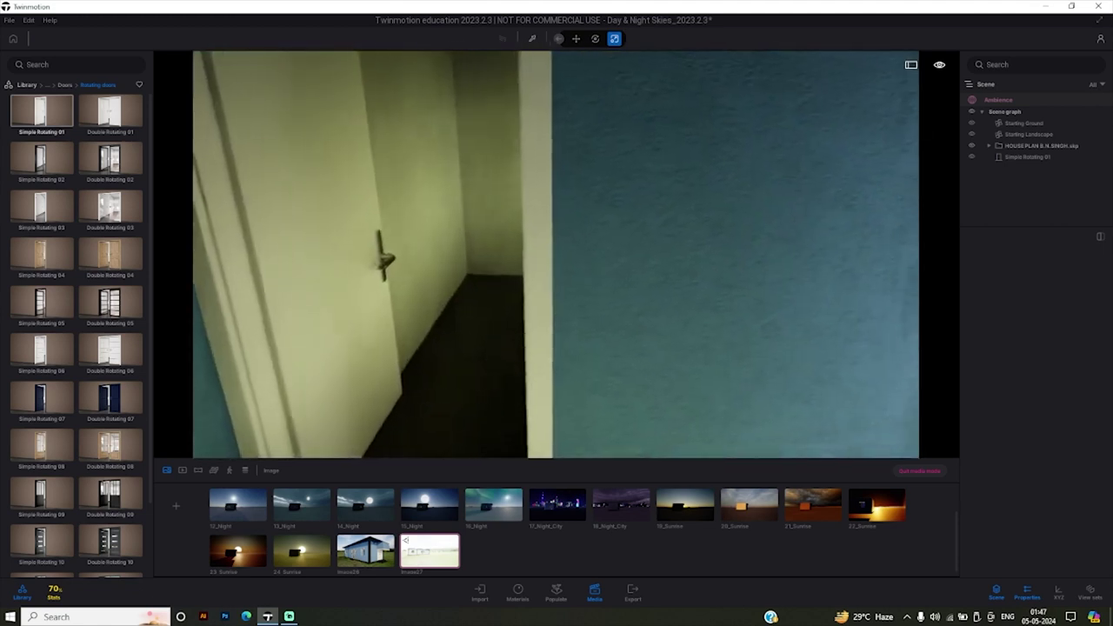
pyautogui.press('Up')
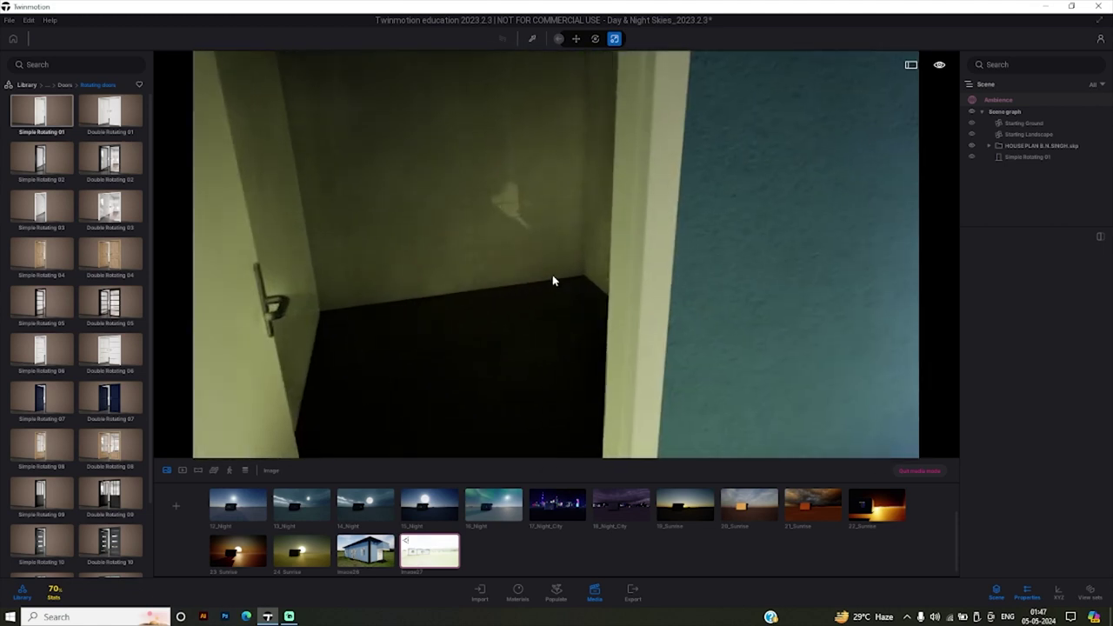
pyautogui.press('Down')
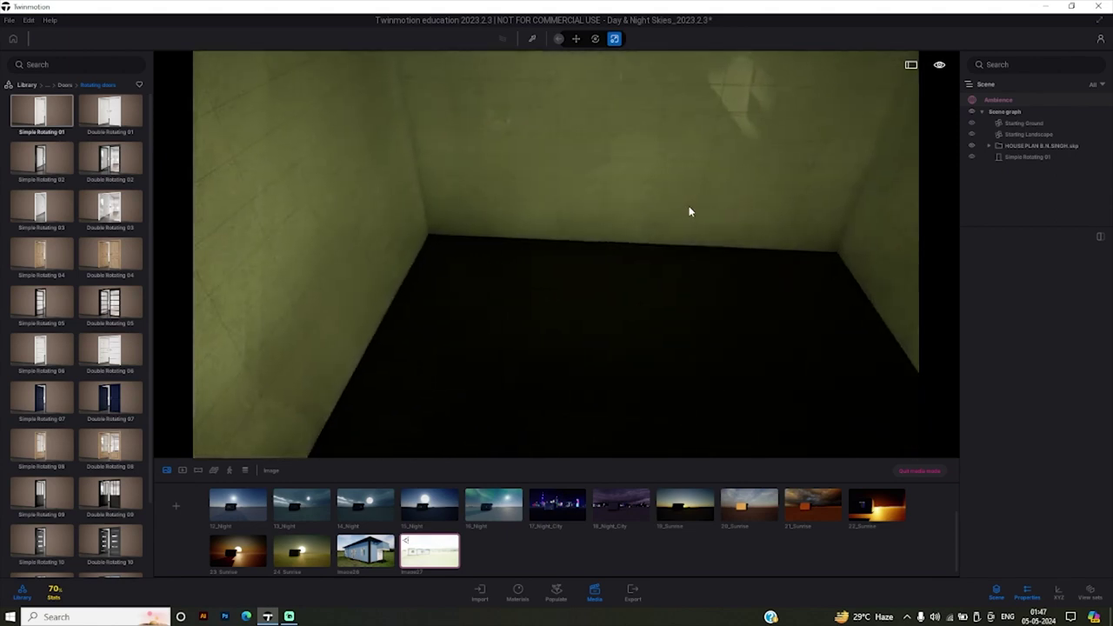
pyautogui.moveTo(691, 226); pyautogui.dragTo(661, 261, button='right')
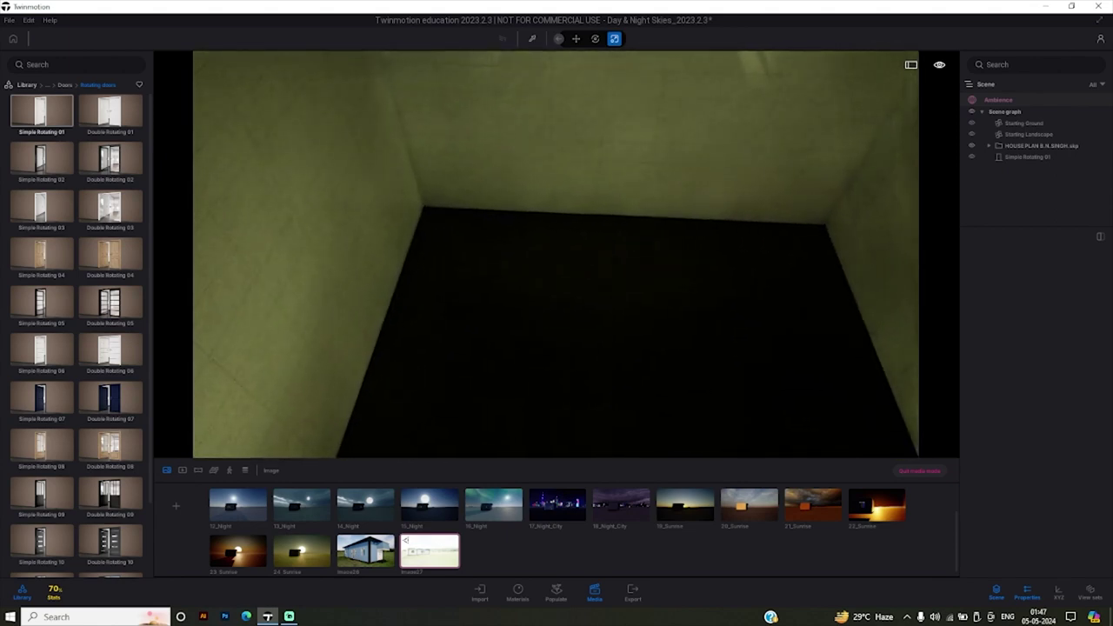
pyautogui.moveTo(554, 337); pyautogui.dragTo(584, 298, button='right')
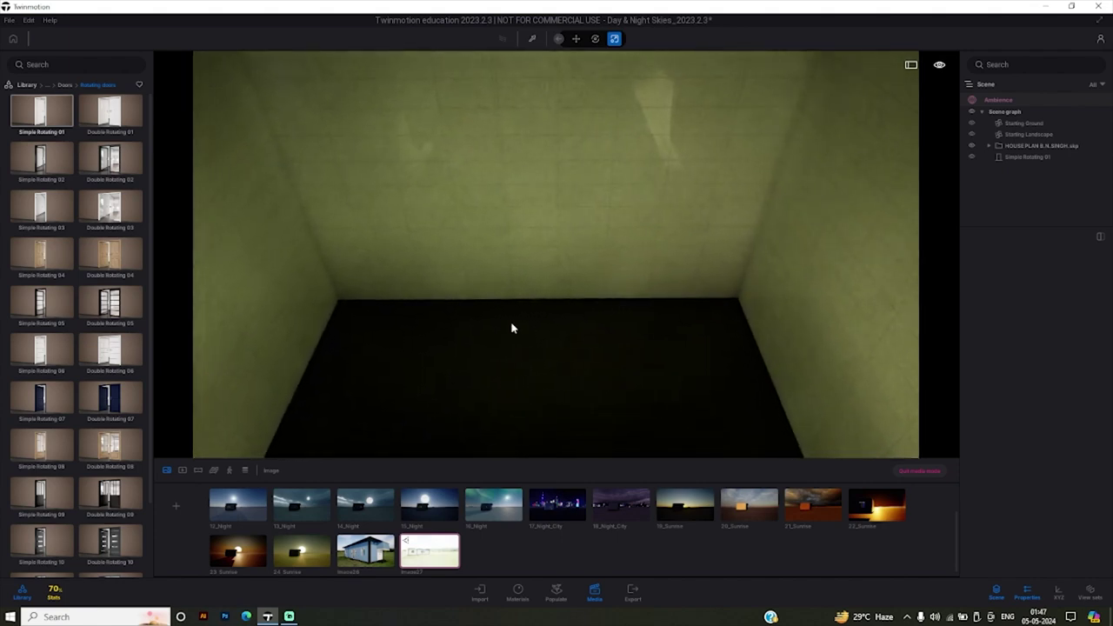
# Browse the library to Objects > Home > Bathroom > Sanitaries and find Sanitary16.
pyautogui.click(65, 85)
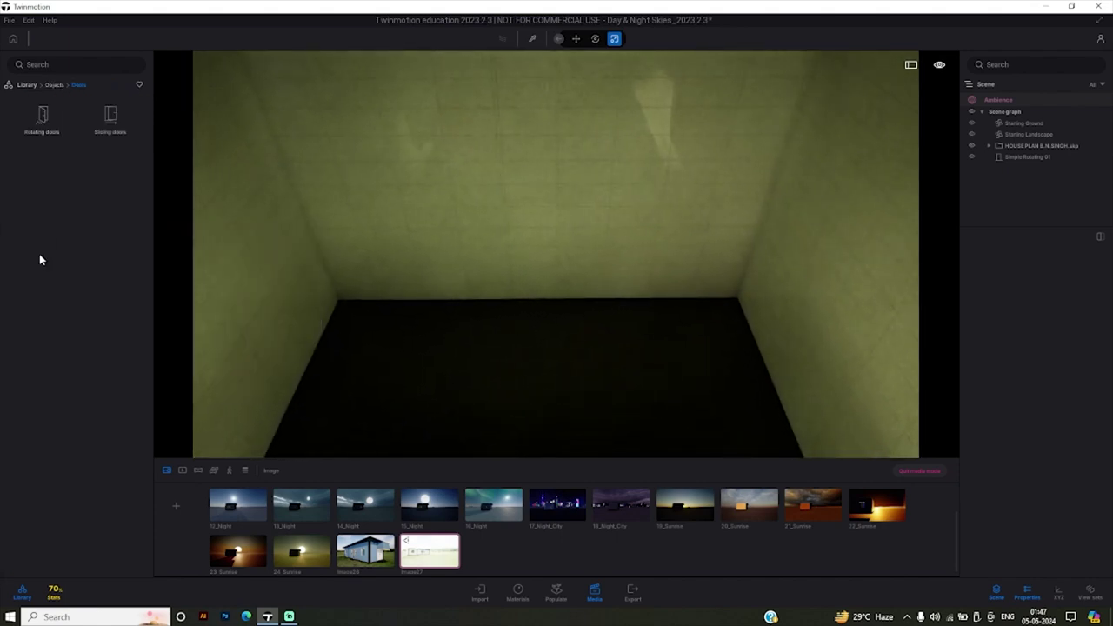
pyautogui.click(27, 86)
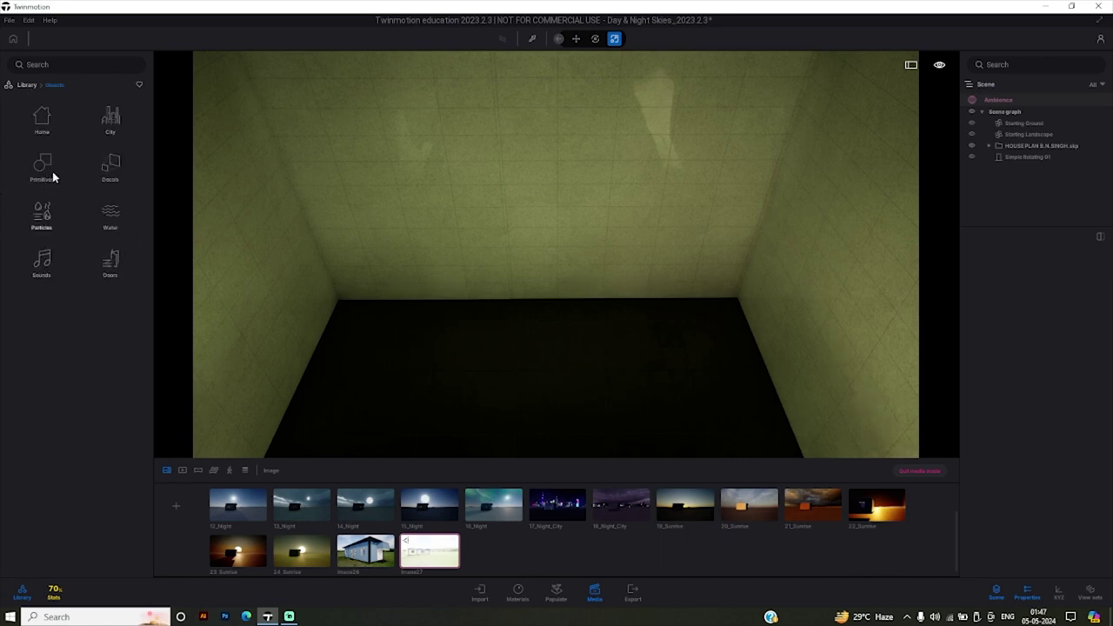
pyautogui.click(44, 118)
pyautogui.click(42, 170)
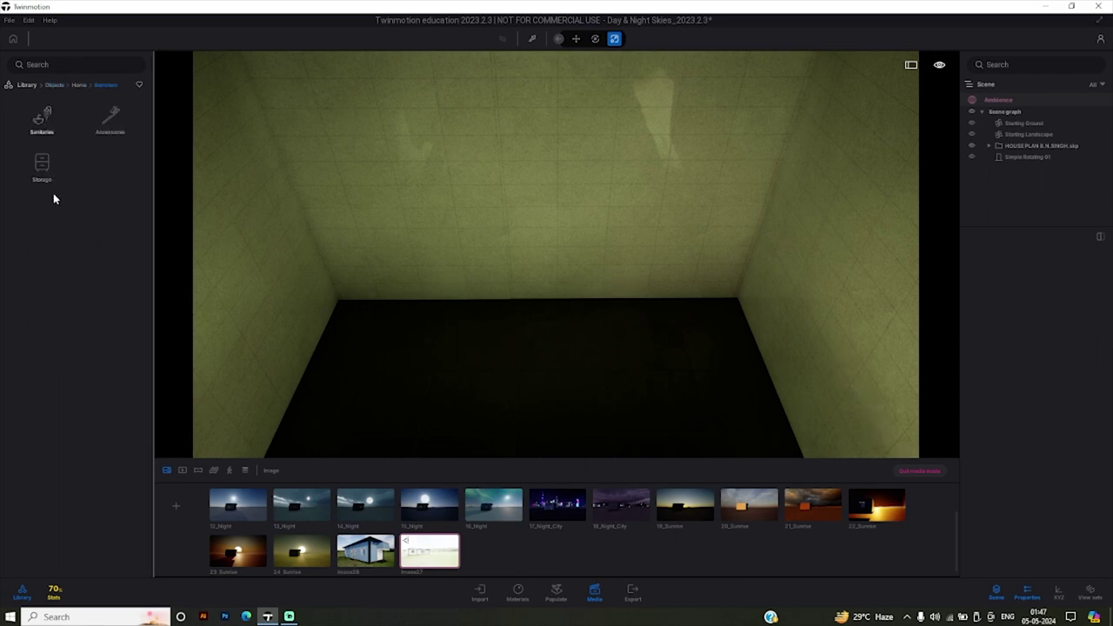
pyautogui.click(42, 120)
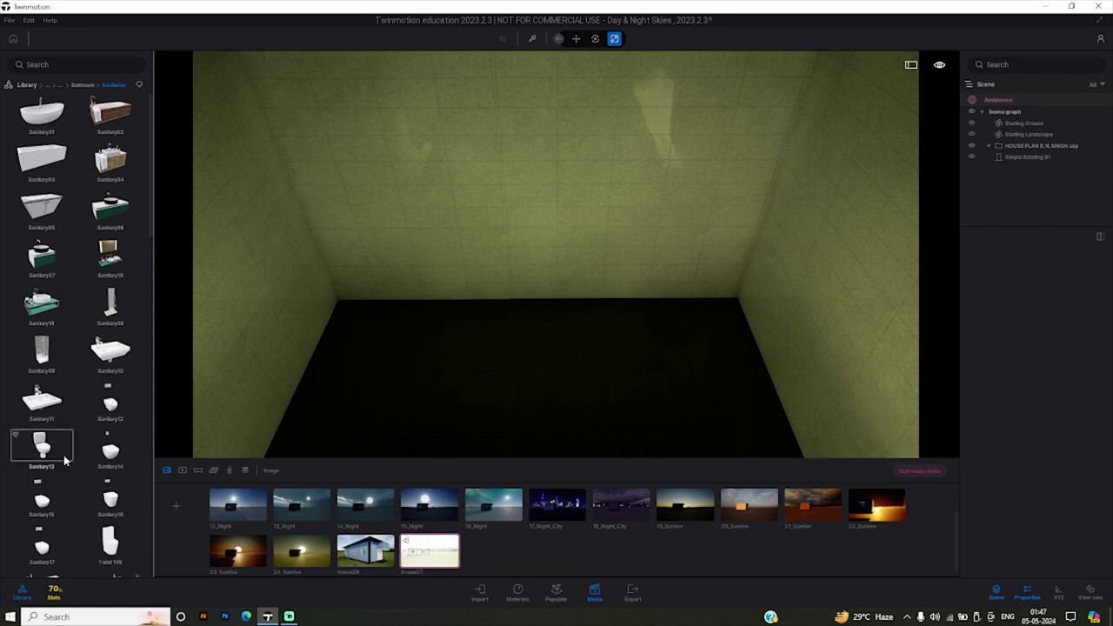
pyautogui.scroll(-1, 53, 461)
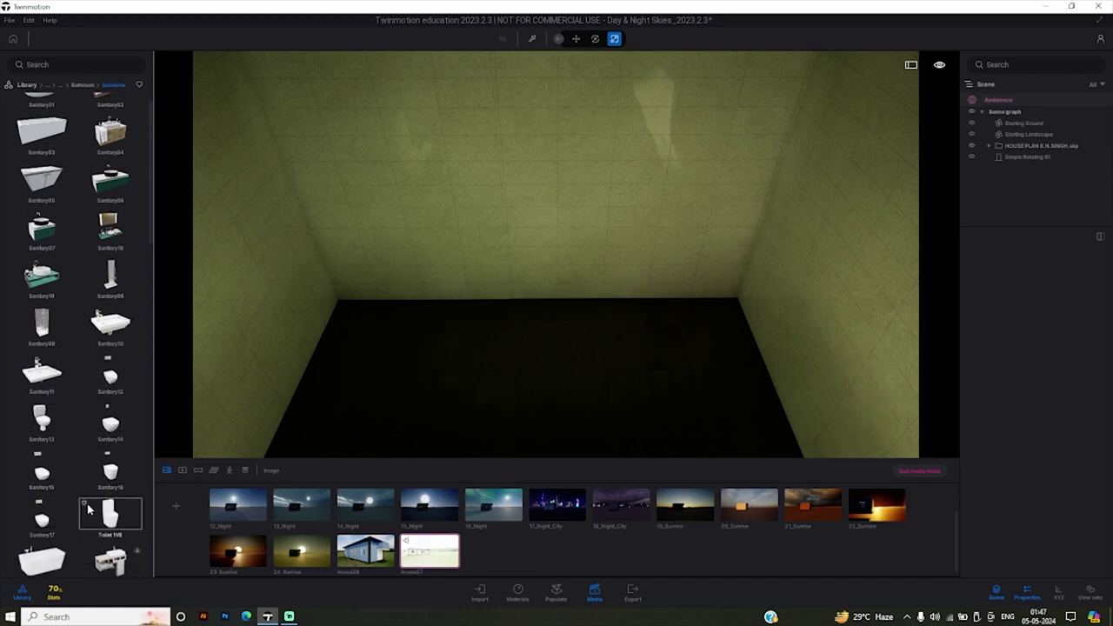
pyautogui.scroll(-1, 87, 509)
pyautogui.scroll(-2, 88, 503)
pyautogui.scroll(-1, 89, 498)
pyautogui.scroll(-1, 91, 494)
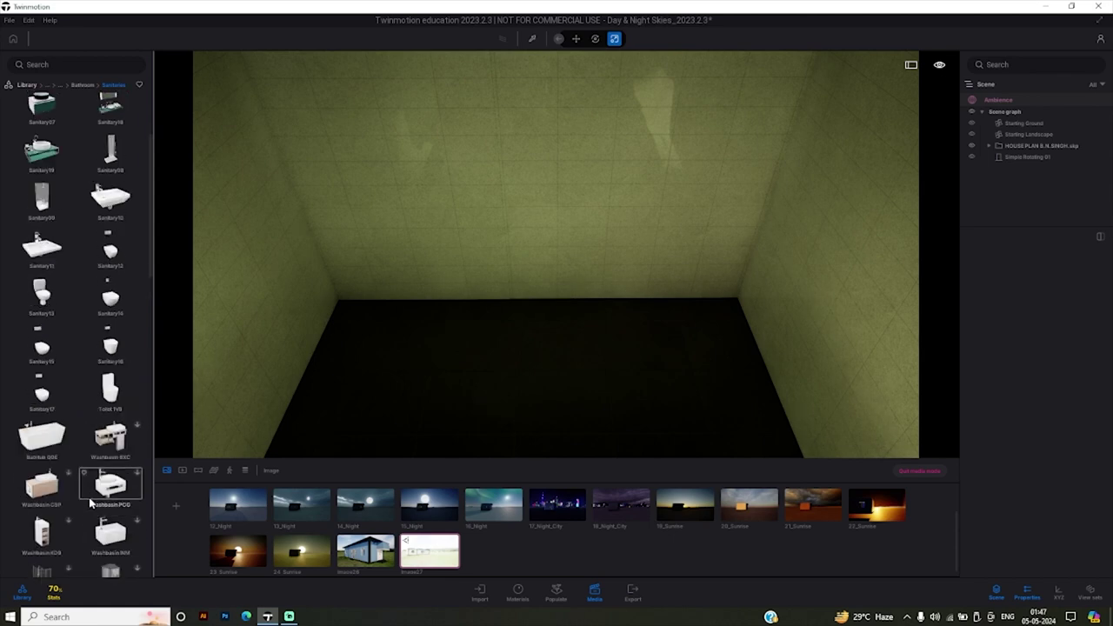
pyautogui.scroll(2, 90, 501)
pyautogui.scroll(2, 90, 494)
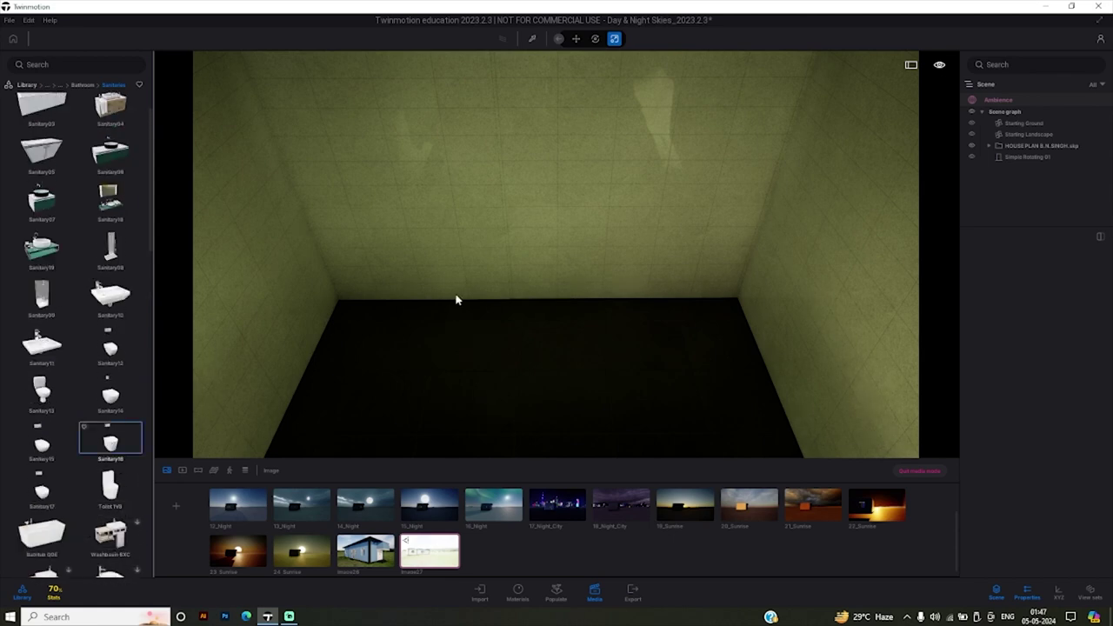
# Place the Sanitary16 wall-hung toilet low on the closet's back wall.
pyautogui.moveTo(456, 300); pyautogui.dragTo(528, 154)
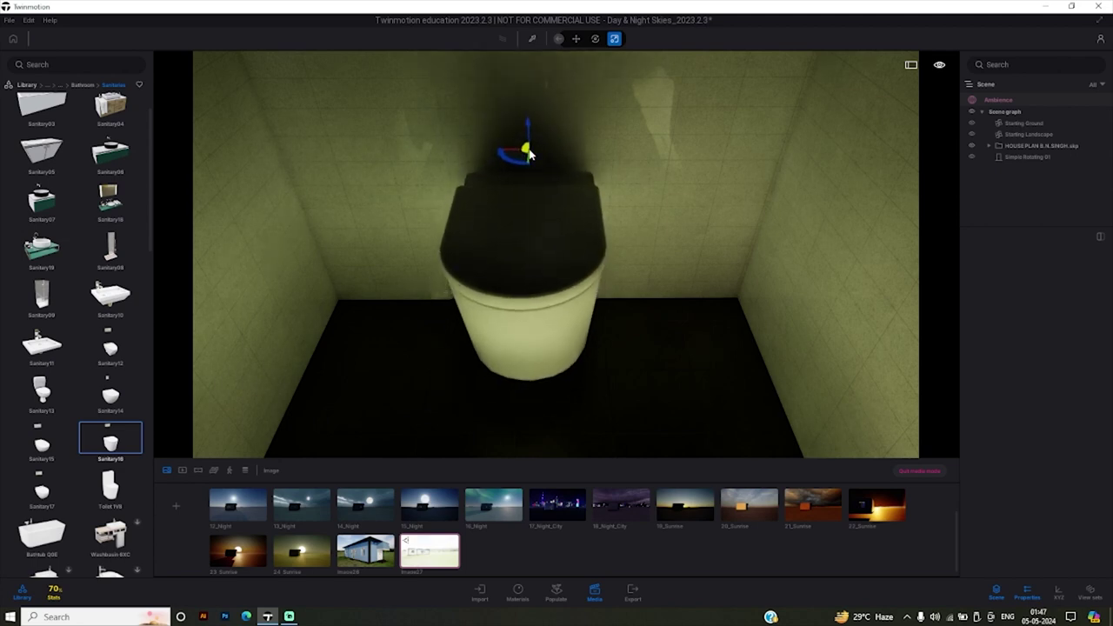
pyautogui.moveTo(527, 154)
pyautogui.mouseDown()
pyautogui.moveTo(530, 256)
pyautogui.moveTo(532, 202)
pyautogui.mouseUp()
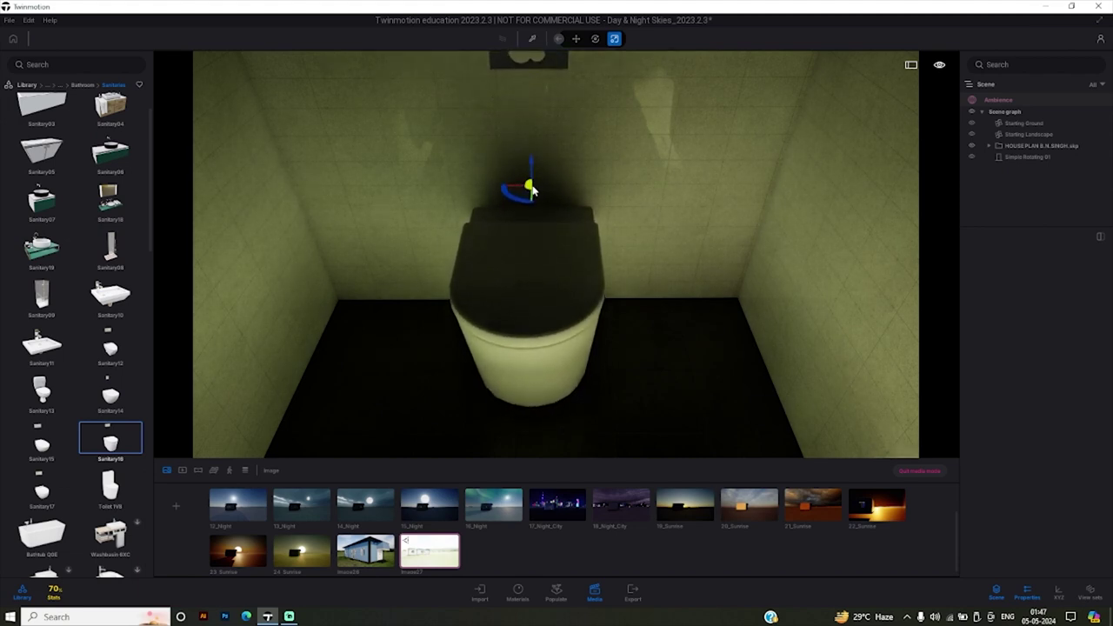
pyautogui.moveTo(532, 203); pyautogui.dragTo(525, 200)
pyautogui.moveTo(525, 200)
pyautogui.mouseDown(button='right')
pyautogui.moveTo(487, 243)
pyautogui.moveTo(487, 174)
pyautogui.moveTo(476, 413)
pyautogui.mouseUp(button='right')
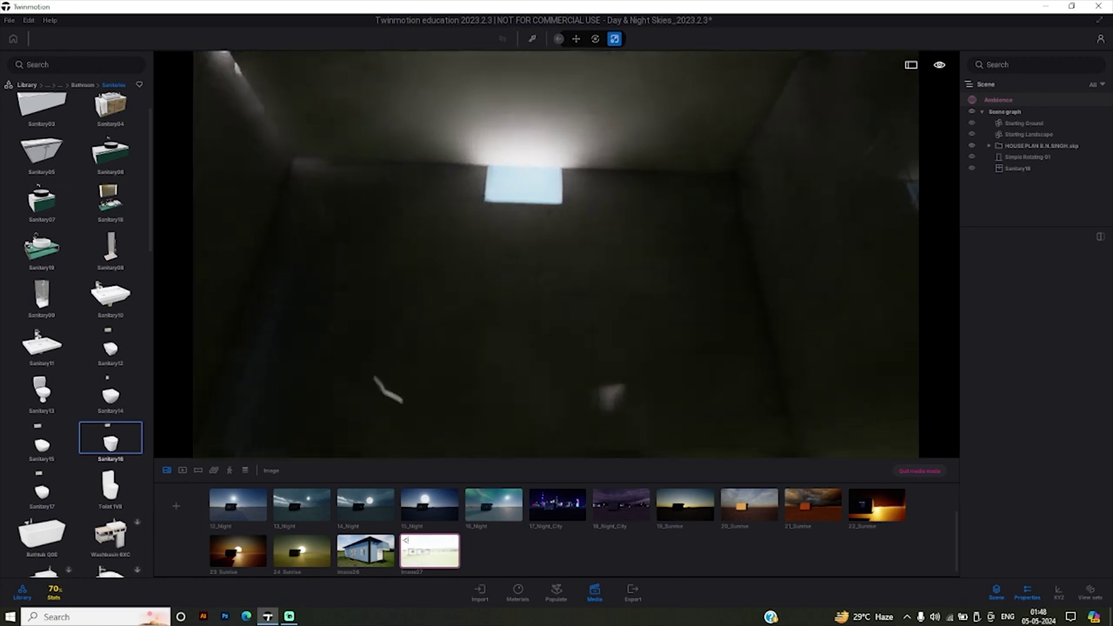
# Drag an Area light from the Lights library onto the bathroom ceiling.
pyautogui.click(27, 86)
pyautogui.click(111, 170)
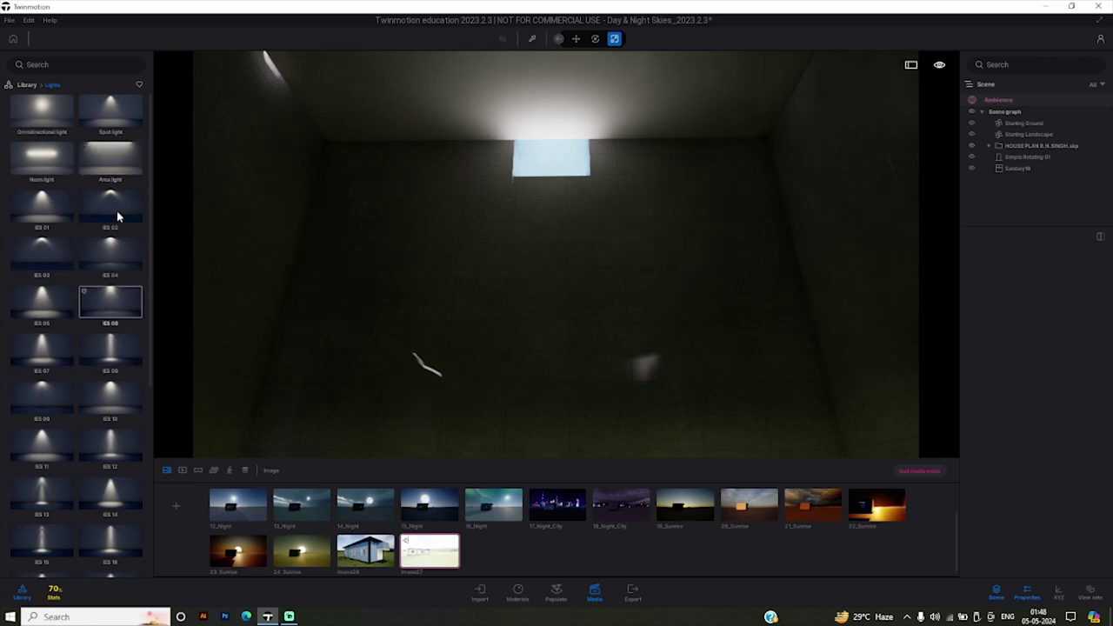
pyautogui.moveTo(109, 157)
pyautogui.mouseDown()
pyautogui.moveTo(493, 144)
pyautogui.moveTo(480, 157)
pyautogui.mouseUp()
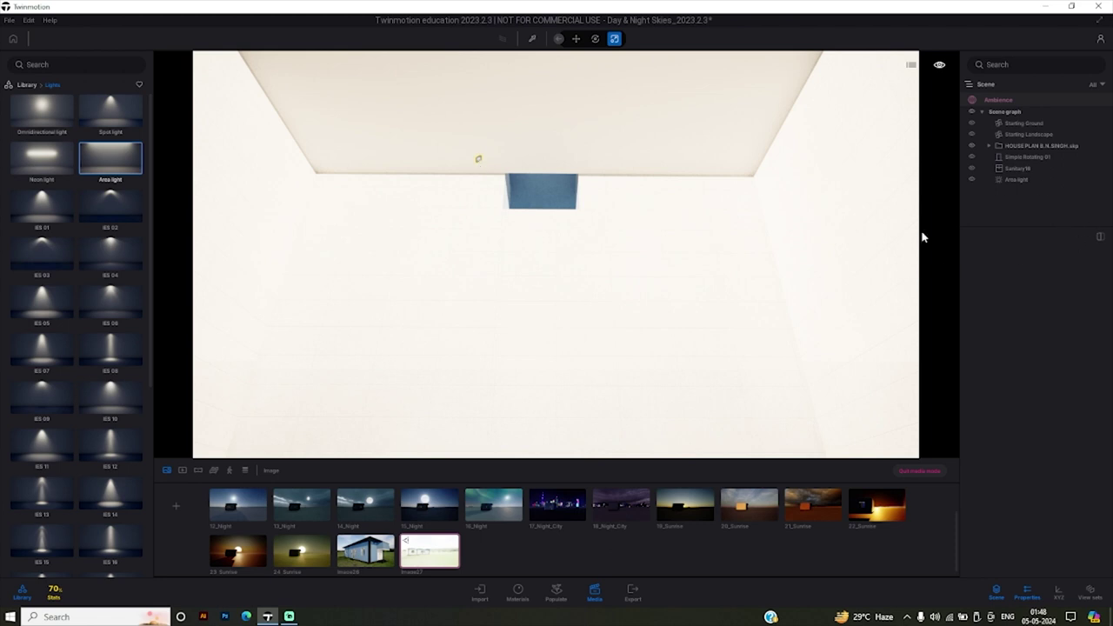
# Enter a lower Intensity for the bathroom area light for softer lighting, then deselect it.
pyautogui.click(479, 163)
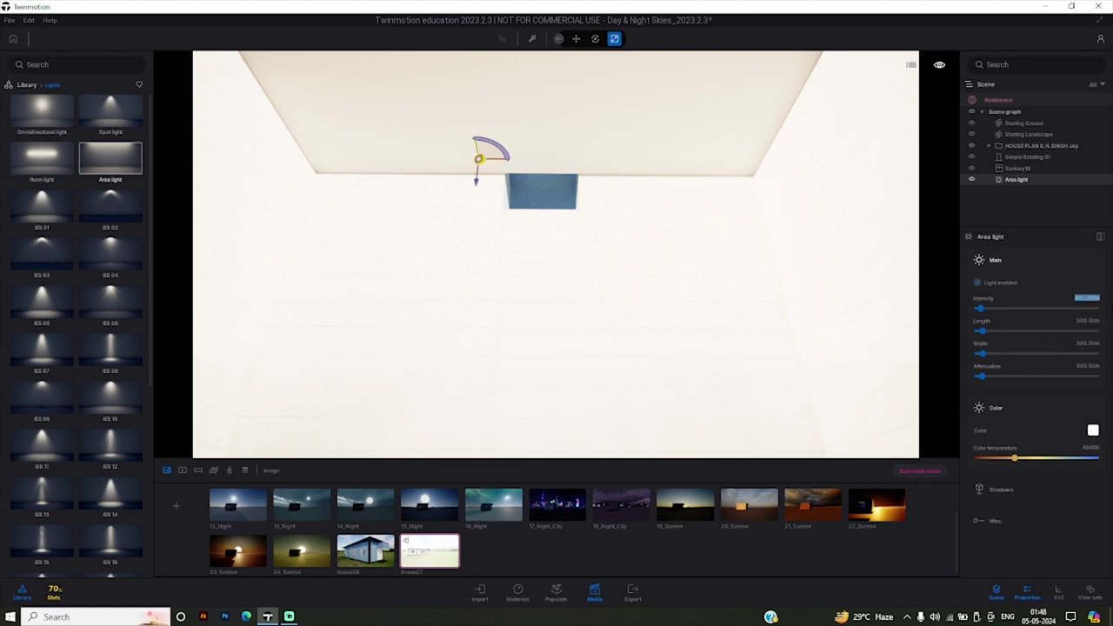
pyautogui.press('Return')
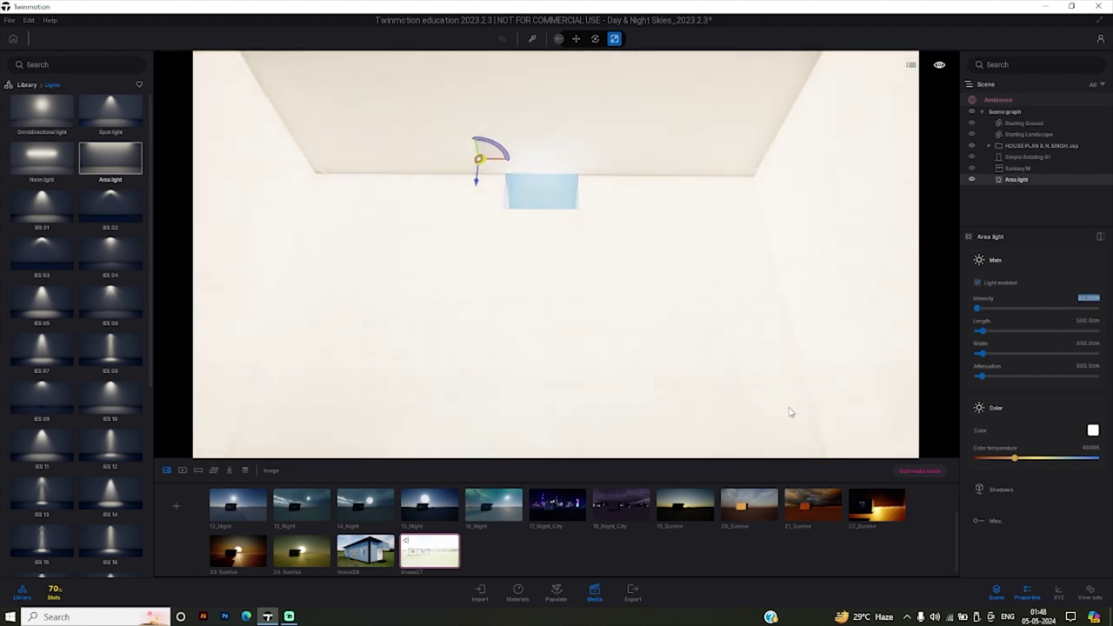
pyautogui.moveTo(790, 412)
pyautogui.mouseDown(button='right')
pyautogui.moveTo(787, 487)
pyautogui.moveTo(856, 500)
pyautogui.mouseUp(button='right')
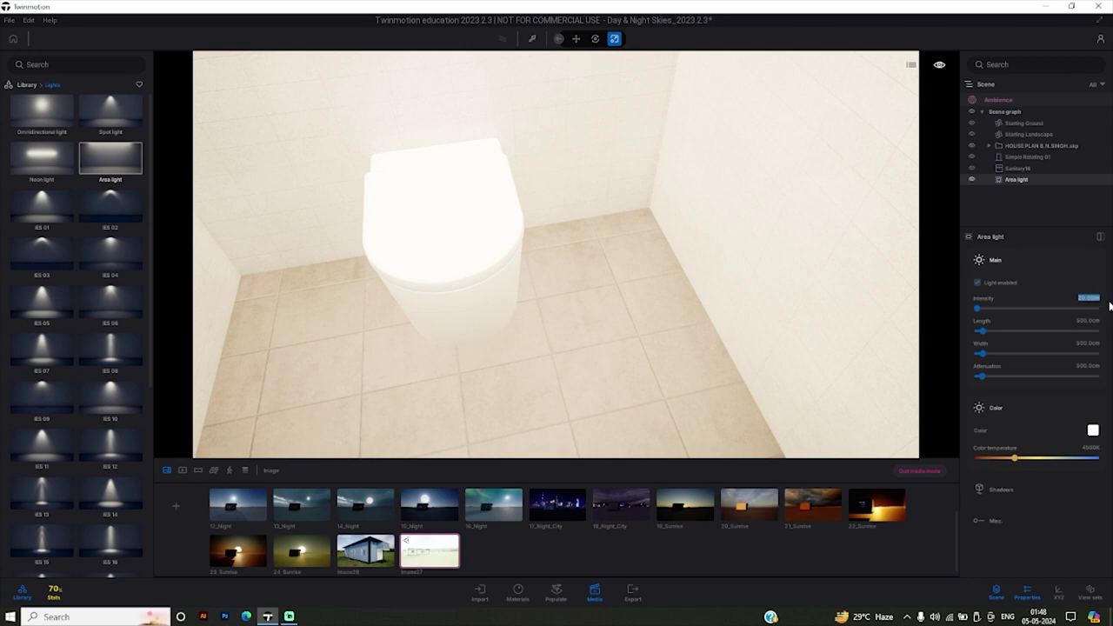
pyautogui.press('Return')
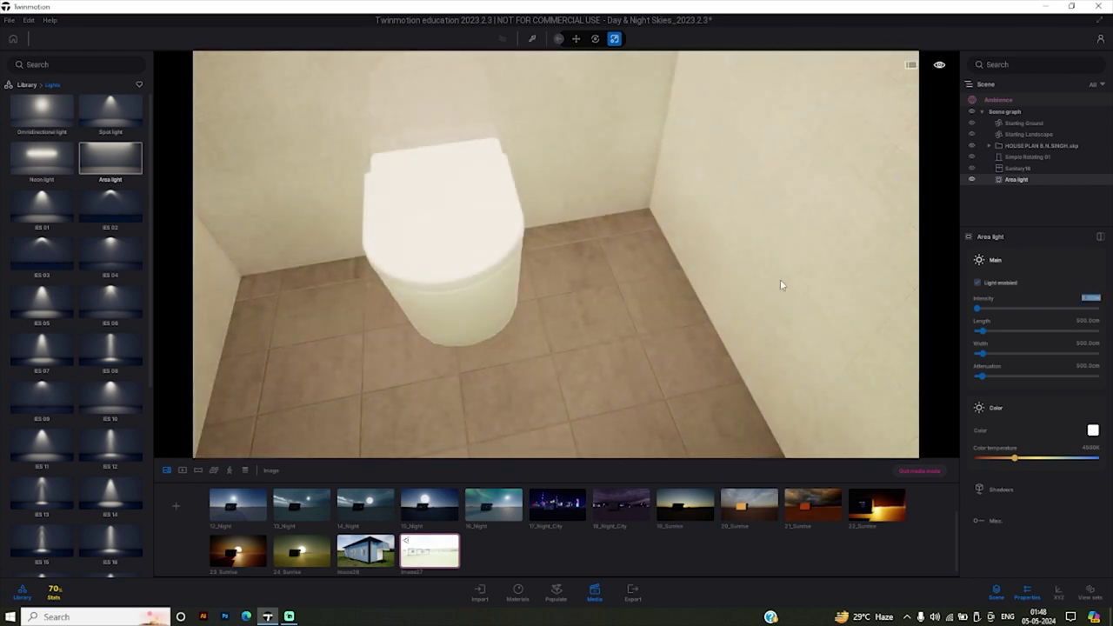
pyautogui.moveTo(405, 318); pyautogui.dragTo(500, 474, button='right')
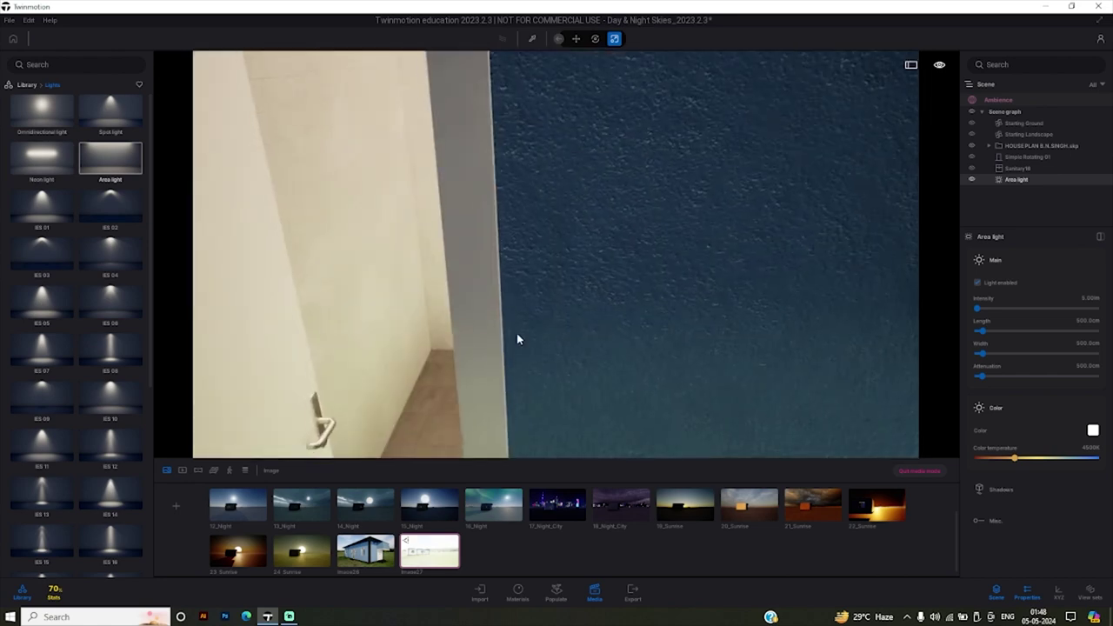
pyautogui.moveTo(516, 333); pyautogui.dragTo(578, 379, button='right')
pyautogui.moveTo(546, 137)
pyautogui.mouseDown(button='right')
pyautogui.moveTo(548, 400)
pyautogui.moveTo(785, 385)
pyautogui.mouseUp(button='right')
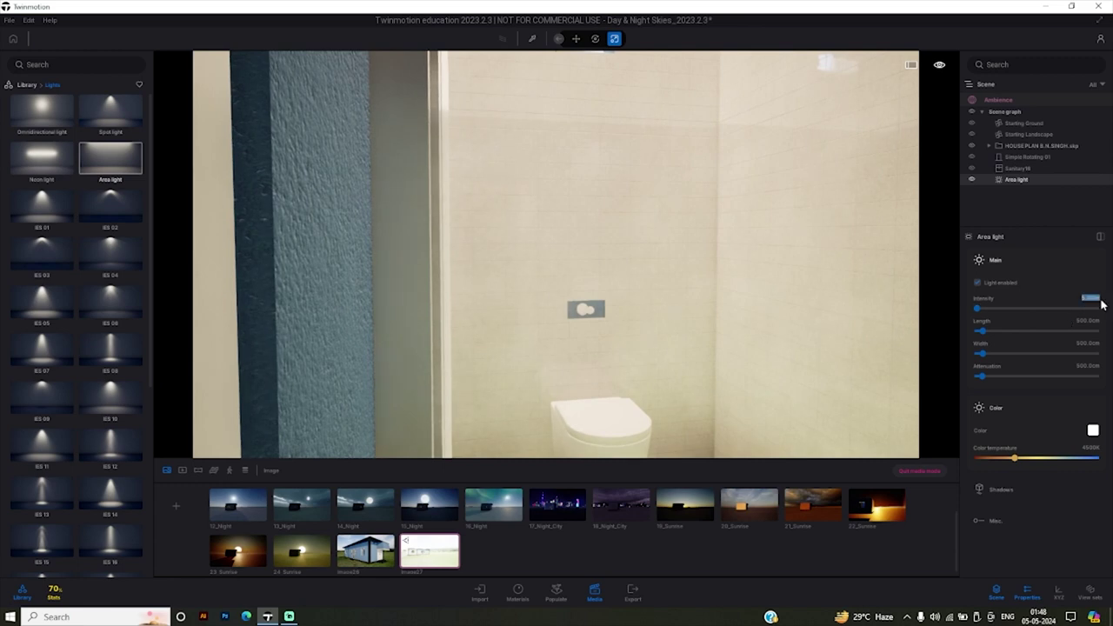
pyautogui.press('Return')
pyautogui.click(700, 292)
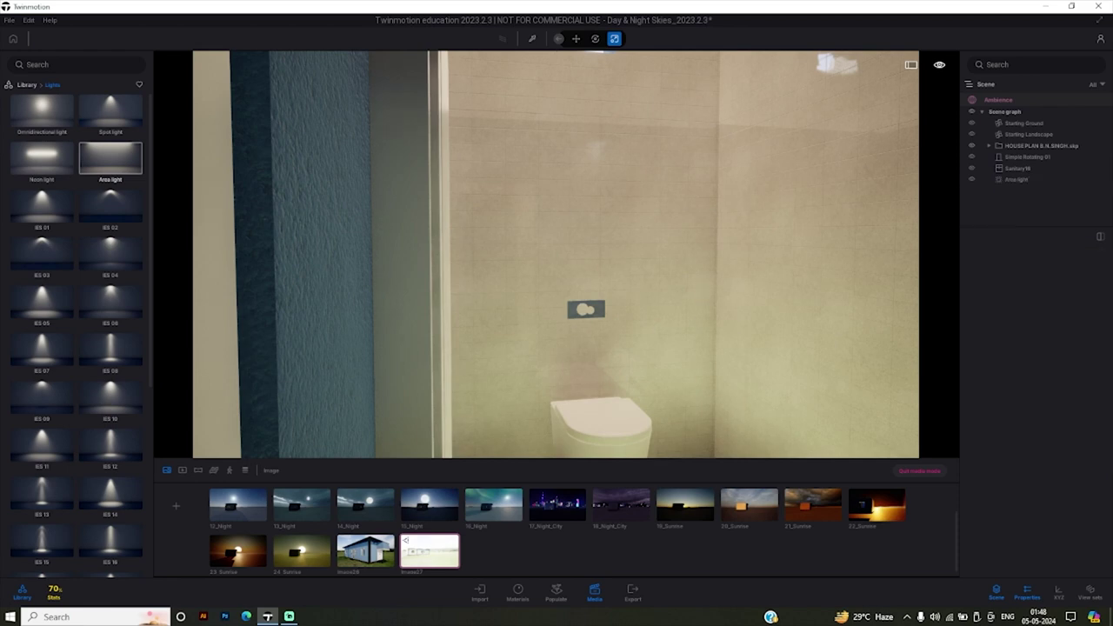
pyautogui.moveTo(701, 292); pyautogui.dragTo(610, 362, button='right')
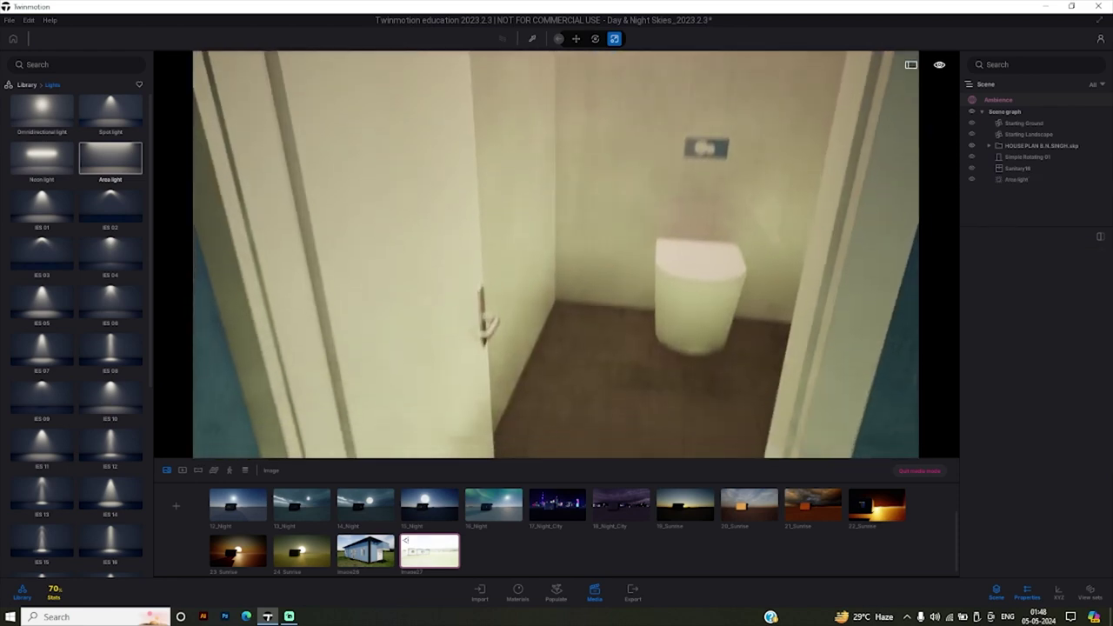
# Apply Grey sandstone from Materials > Stones to the bathroom floor.
pyautogui.scroll(-5, 612, 335)
pyautogui.scroll(3, 604, 312)
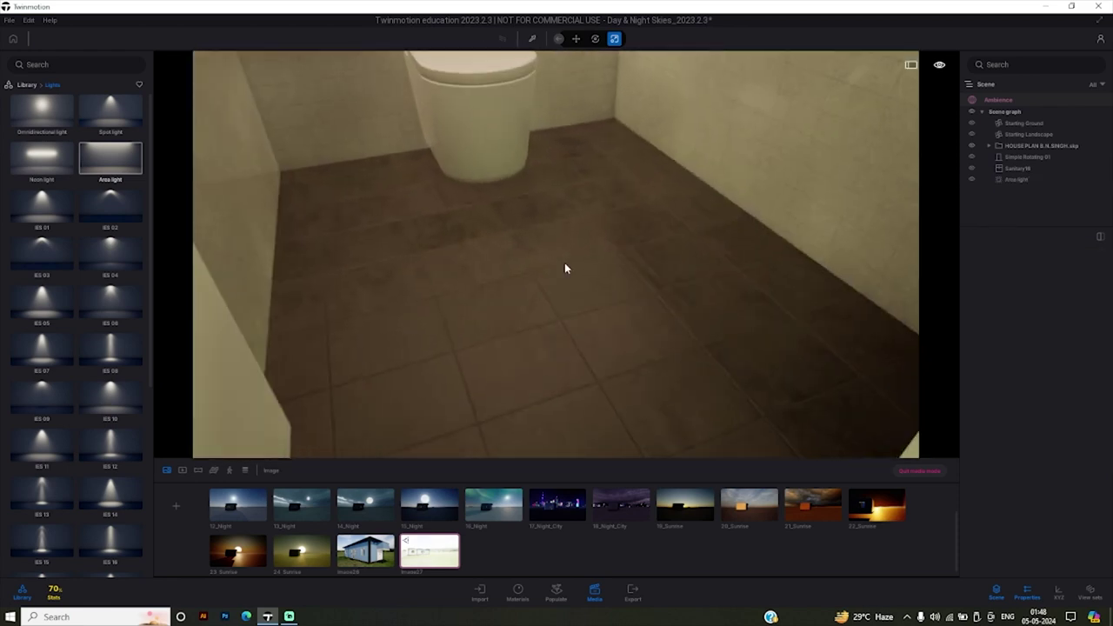
pyautogui.scroll(3, 565, 265)
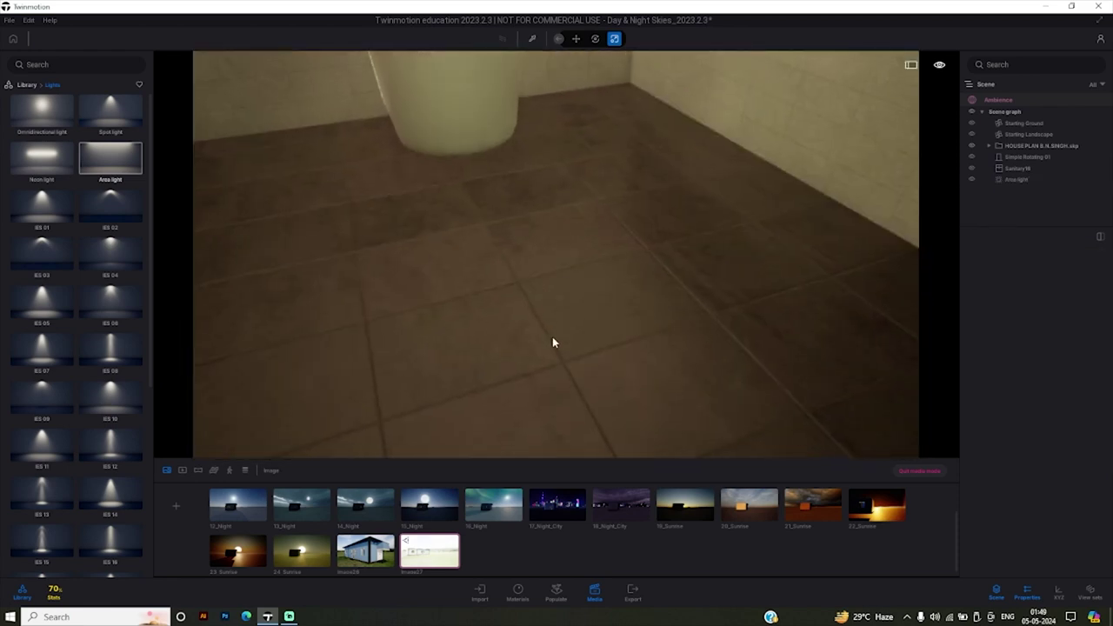
pyautogui.click(26, 84)
pyautogui.click(38, 122)
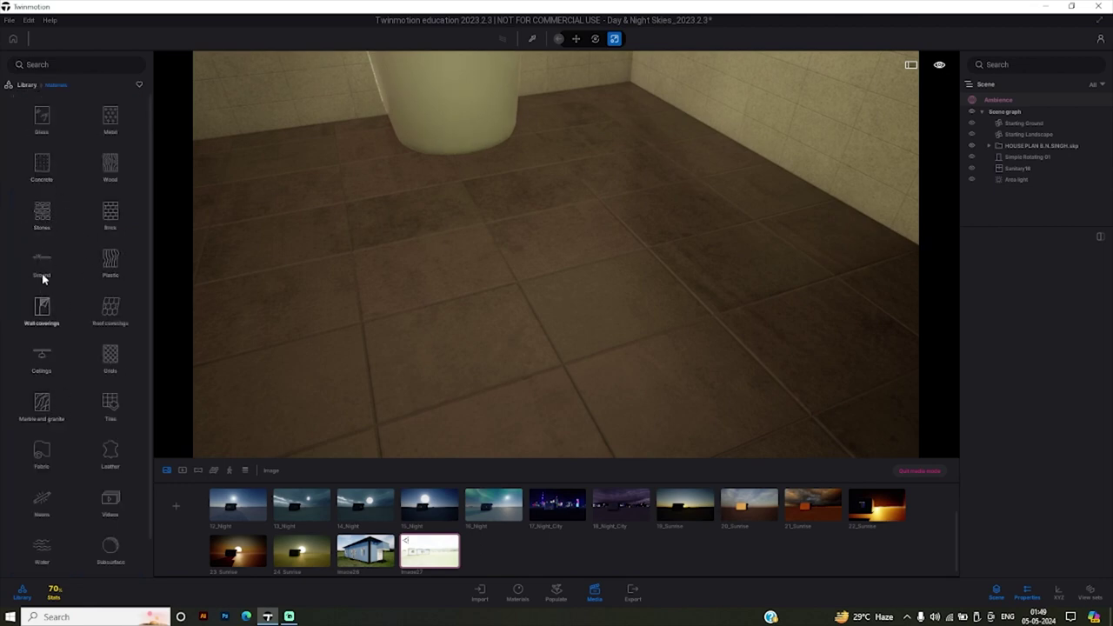
pyautogui.click(31, 217)
pyautogui.moveTo(41, 459)
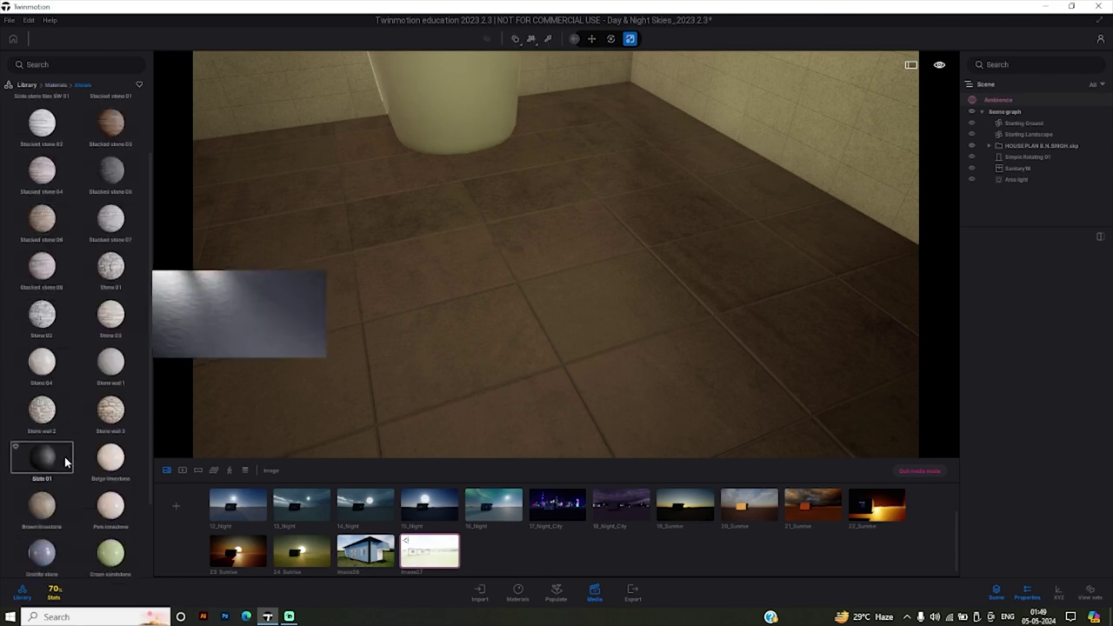
pyautogui.scroll(-2, 66, 465)
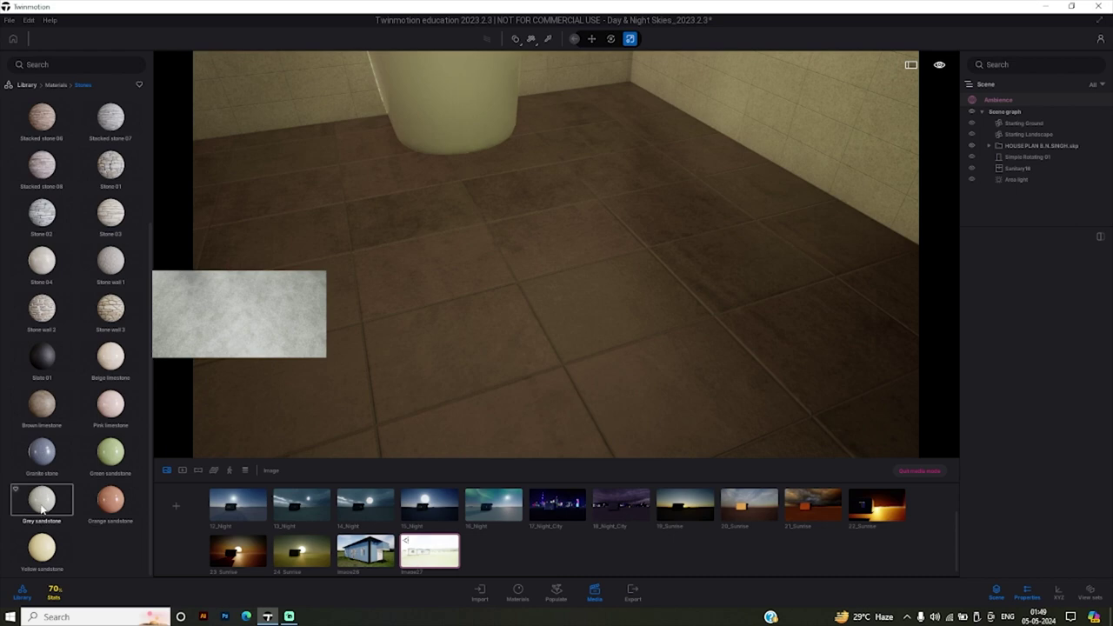
pyautogui.moveTo(42, 506); pyautogui.dragTo(467, 372)
# Move around the bathroom to inspect the sandstone floor beneath the toilet.
pyautogui.scroll(5, 453, 385)
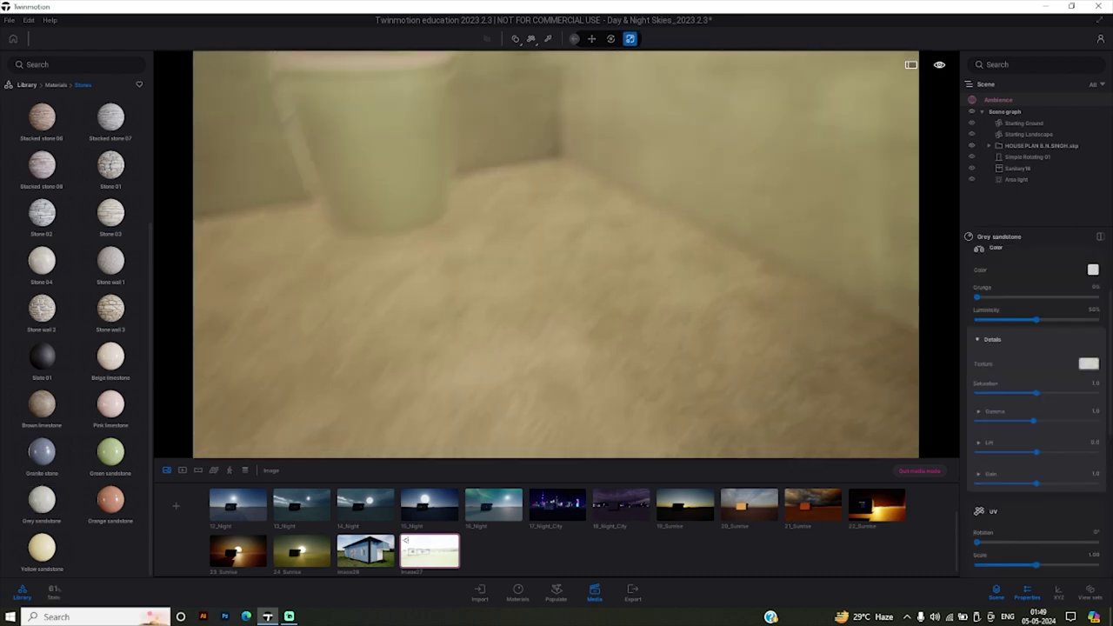
pyautogui.scroll(-5, 555, 254)
pyautogui.moveTo(556, 254); pyautogui.dragTo(469, 254)
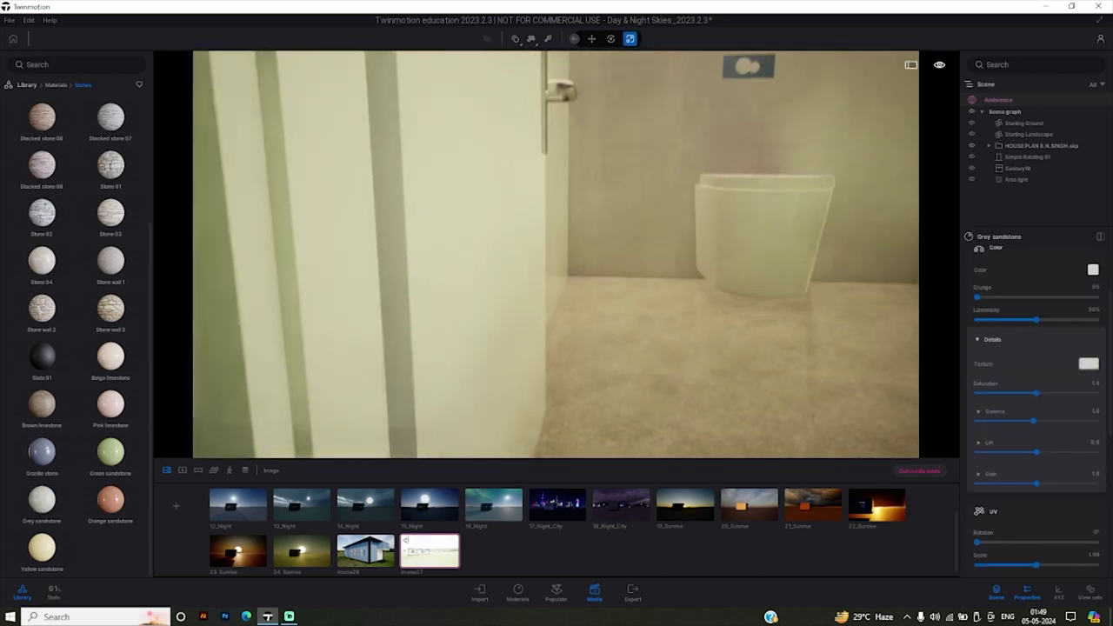
pyautogui.scroll(5, 556, 254)
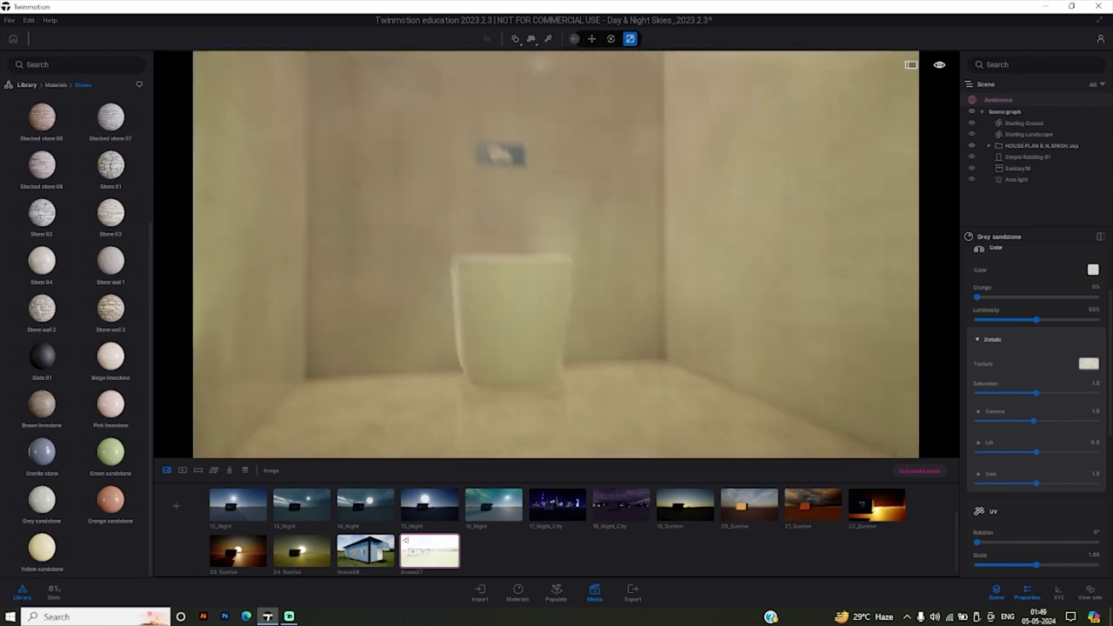
pyautogui.moveTo(555, 253)
pyautogui.mouseDown()
pyautogui.moveTo(556, 217)
pyautogui.moveTo(524, 346)
pyautogui.moveTo(560, 299)
pyautogui.mouseUp()
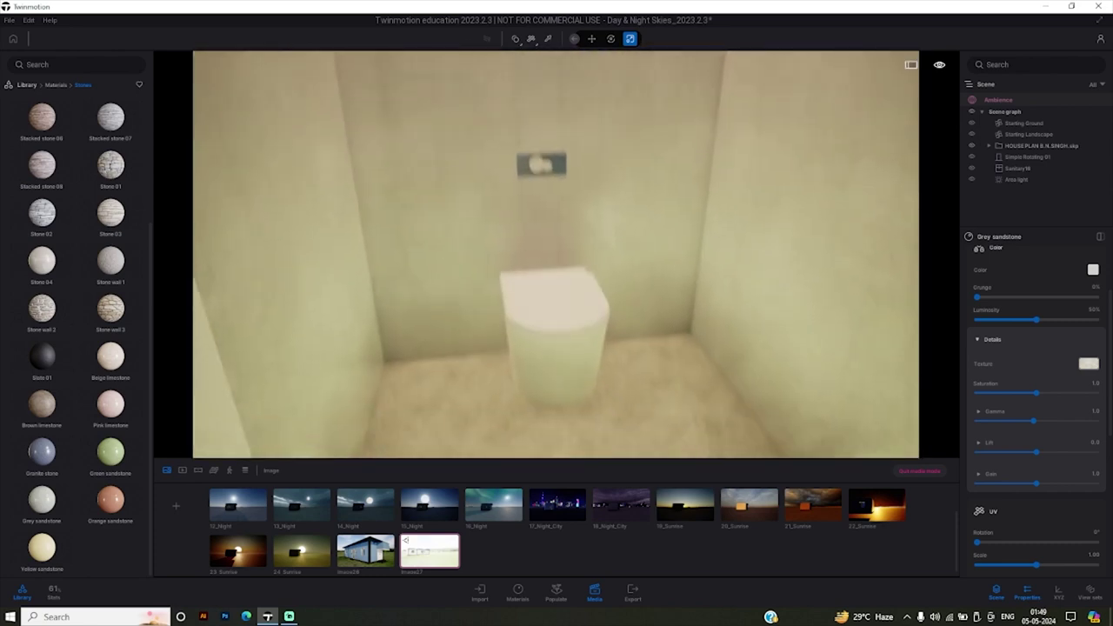
pyautogui.scroll(5, 560, 299)
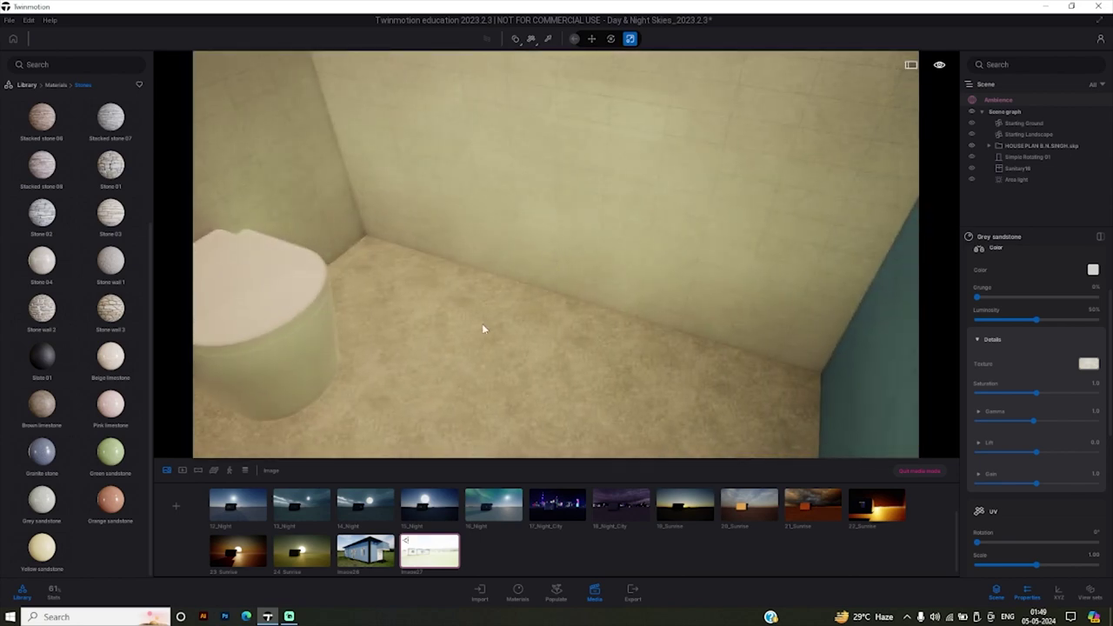
pyautogui.scroll(-5, 482, 324)
pyautogui.moveTo(481, 323); pyautogui.dragTo(435, 252)
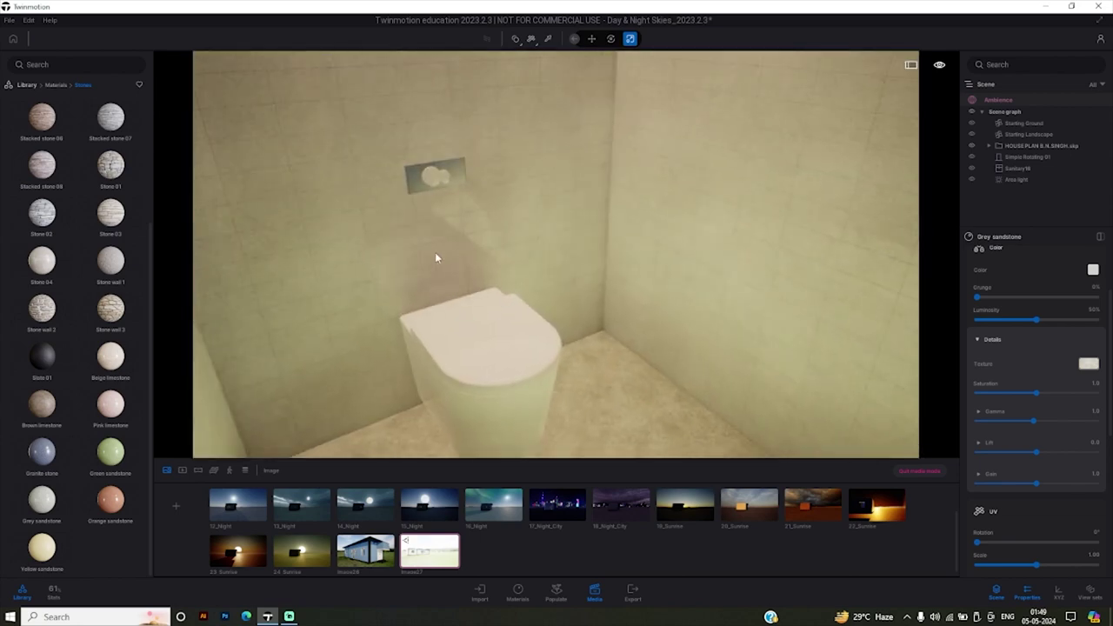
pyautogui.click(56, 85)
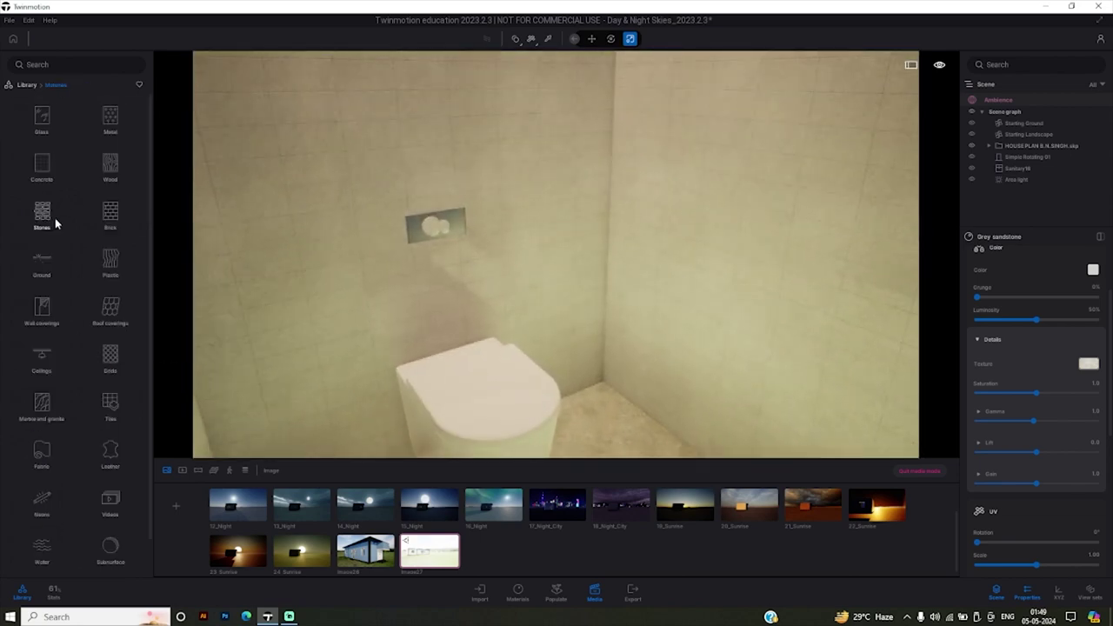
pyautogui.click(29, 85)
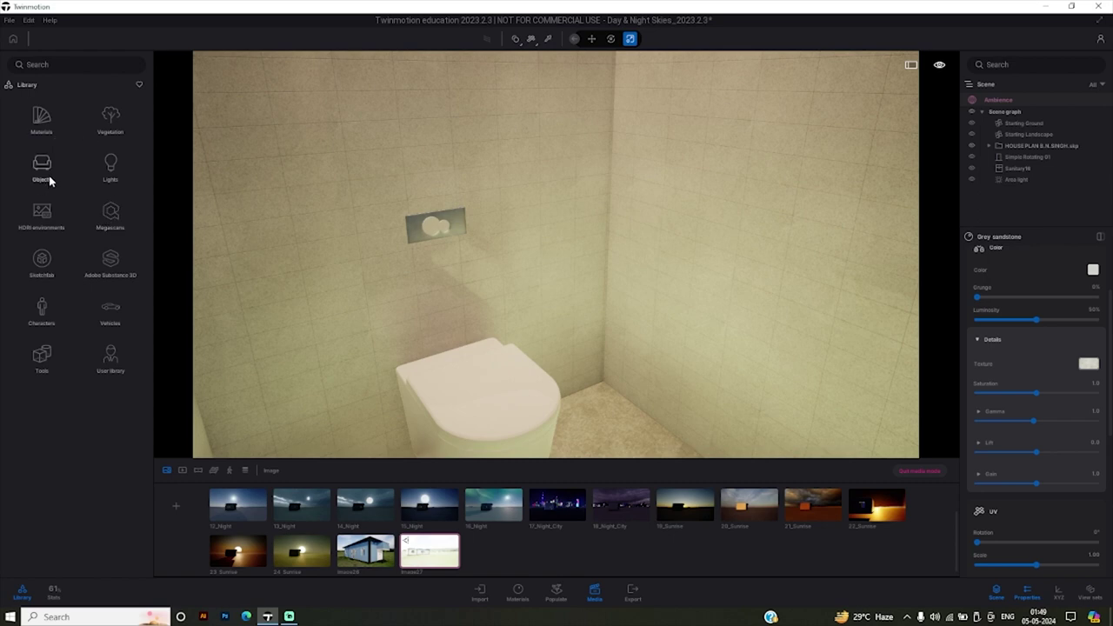
pyautogui.click(44, 170)
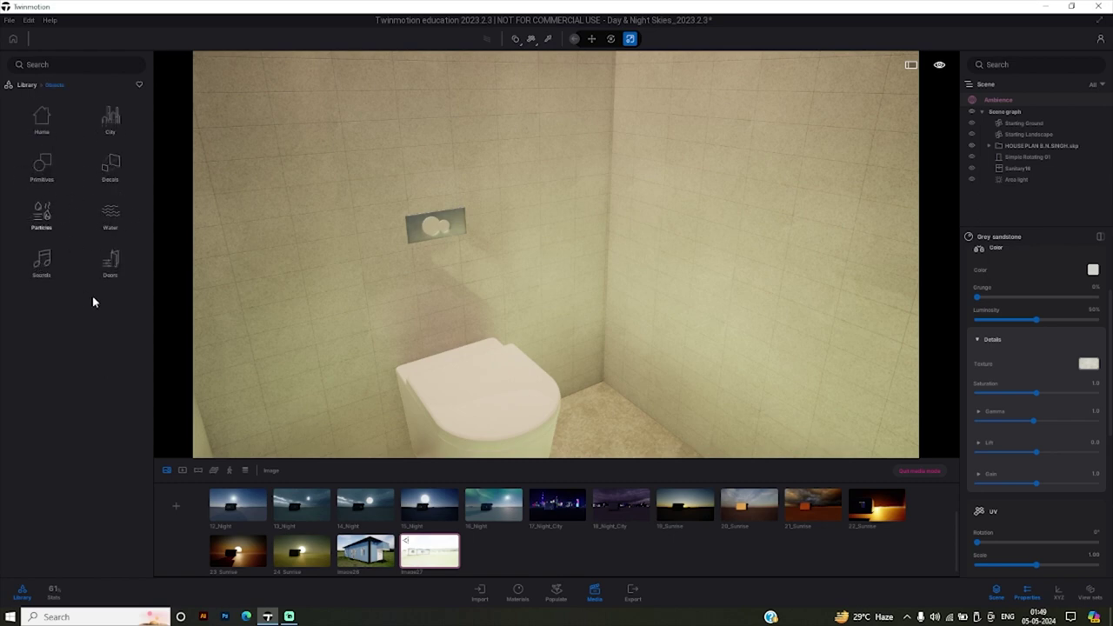
pyautogui.click(41, 118)
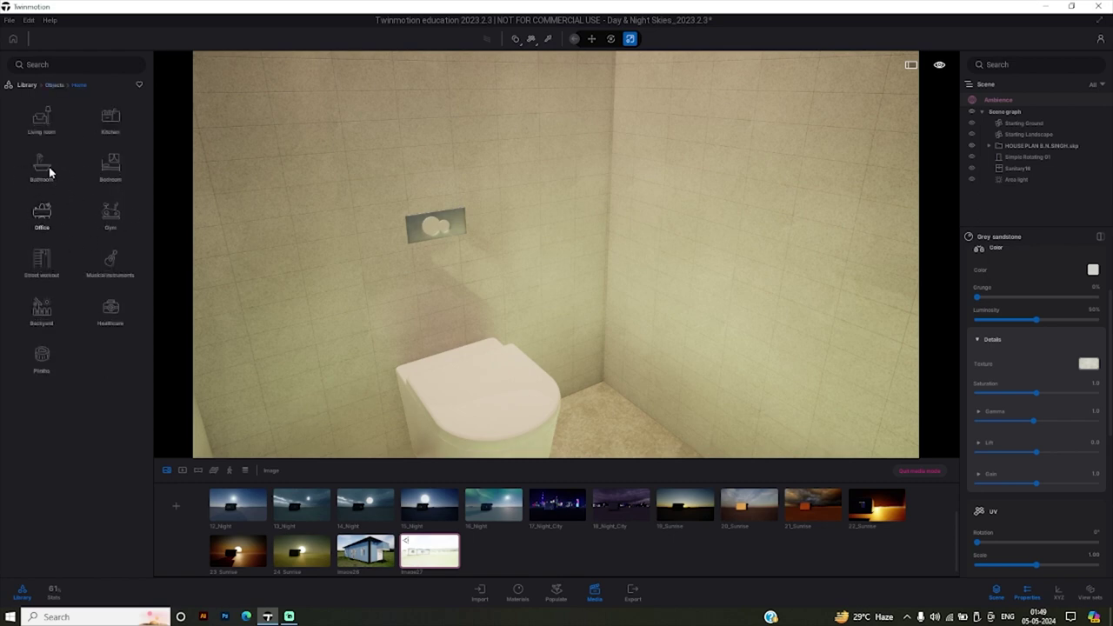
pyautogui.click(53, 175)
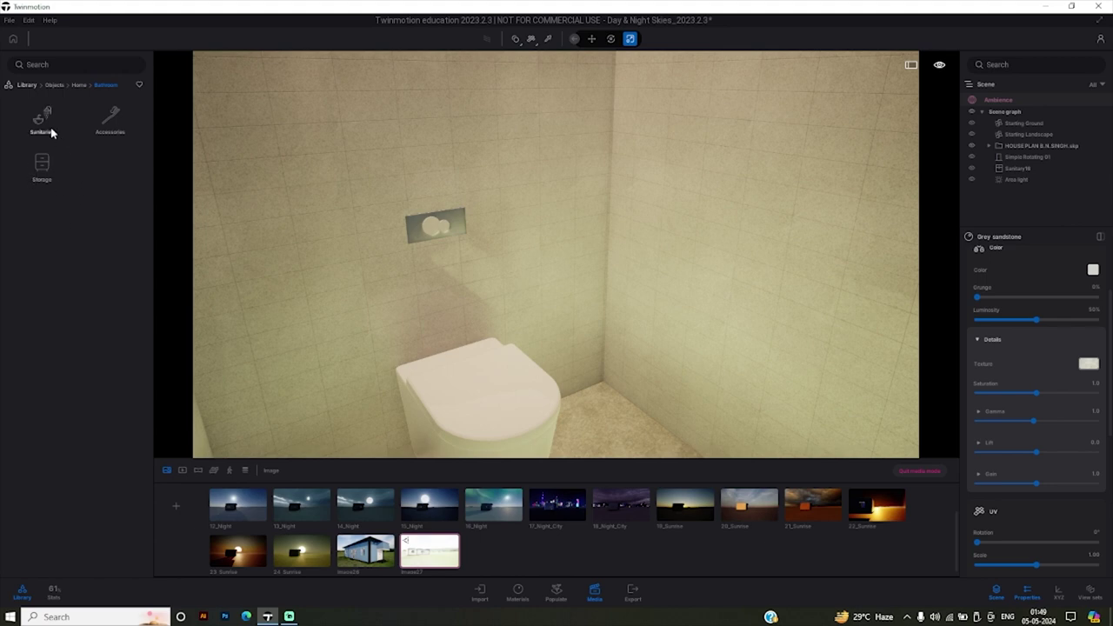
pyautogui.click(88, 132)
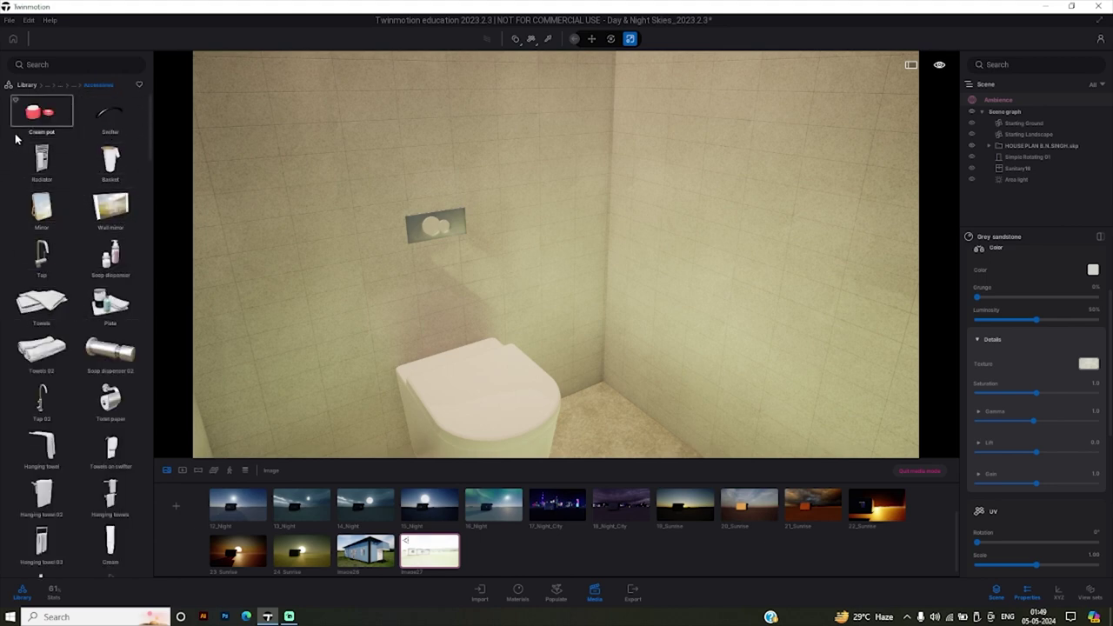
pyautogui.scroll(-2, 103, 324)
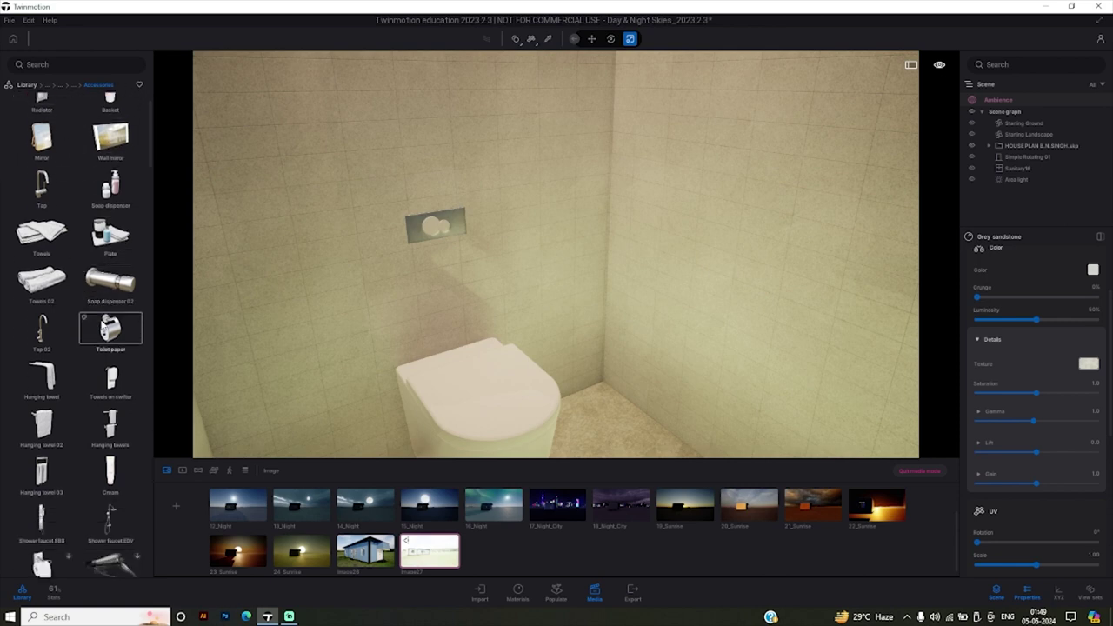
pyautogui.scroll(-1, 106, 269)
pyautogui.scroll(-1, 106, 267)
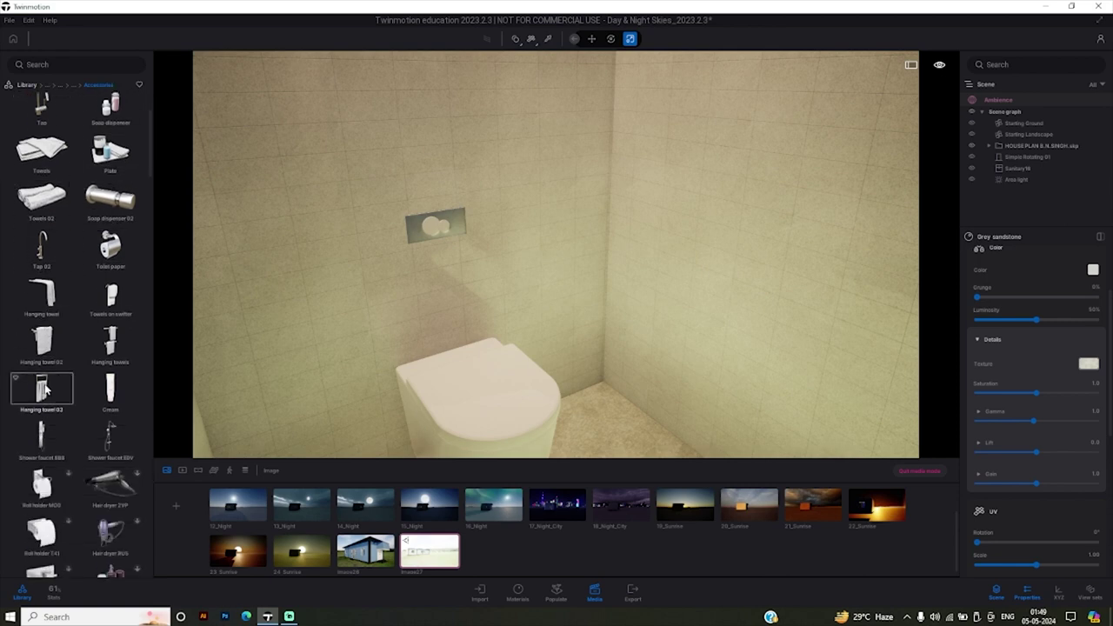
pyautogui.scroll(-1, 104, 265)
pyautogui.click(113, 222)
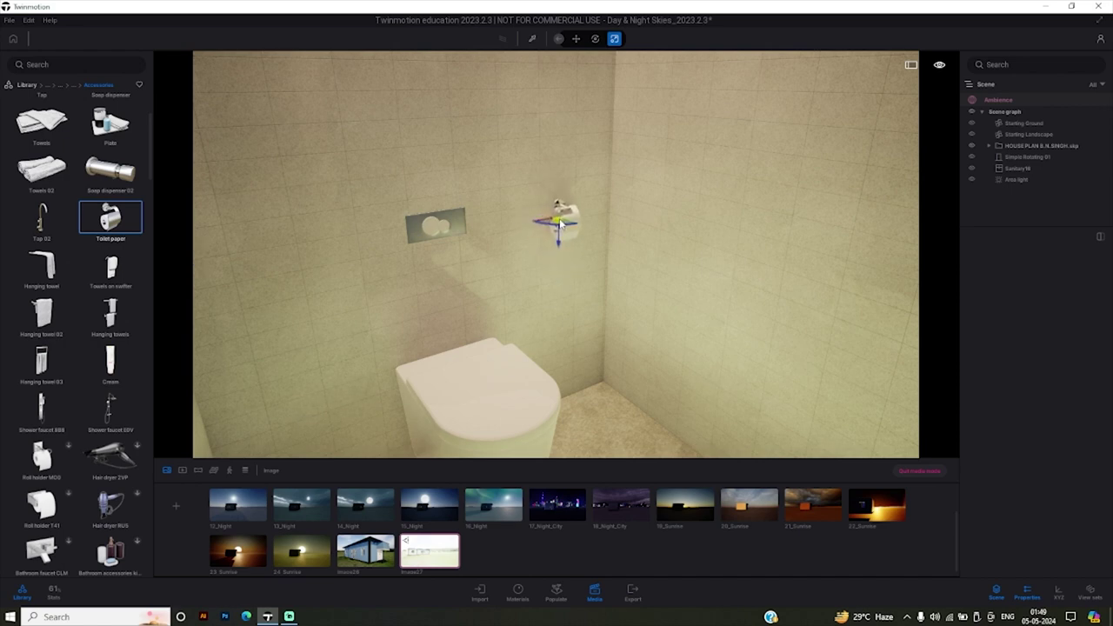
pyautogui.click(561, 225)
pyautogui.scroll(1, 65, 378)
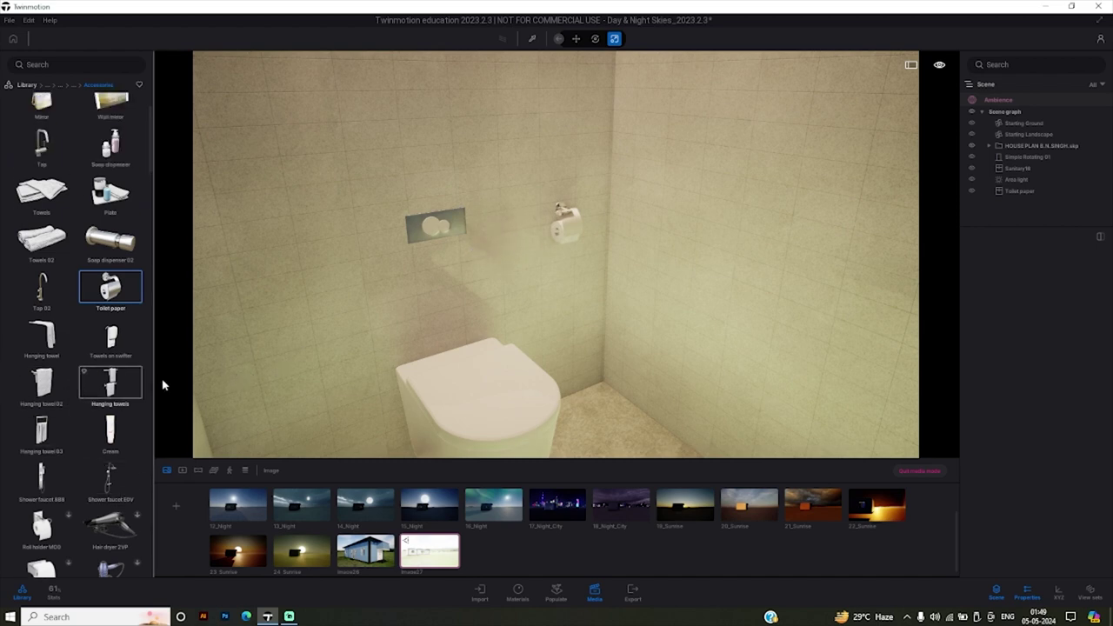
pyautogui.scroll(1, 84, 341)
pyautogui.scroll(1, 84, 341)
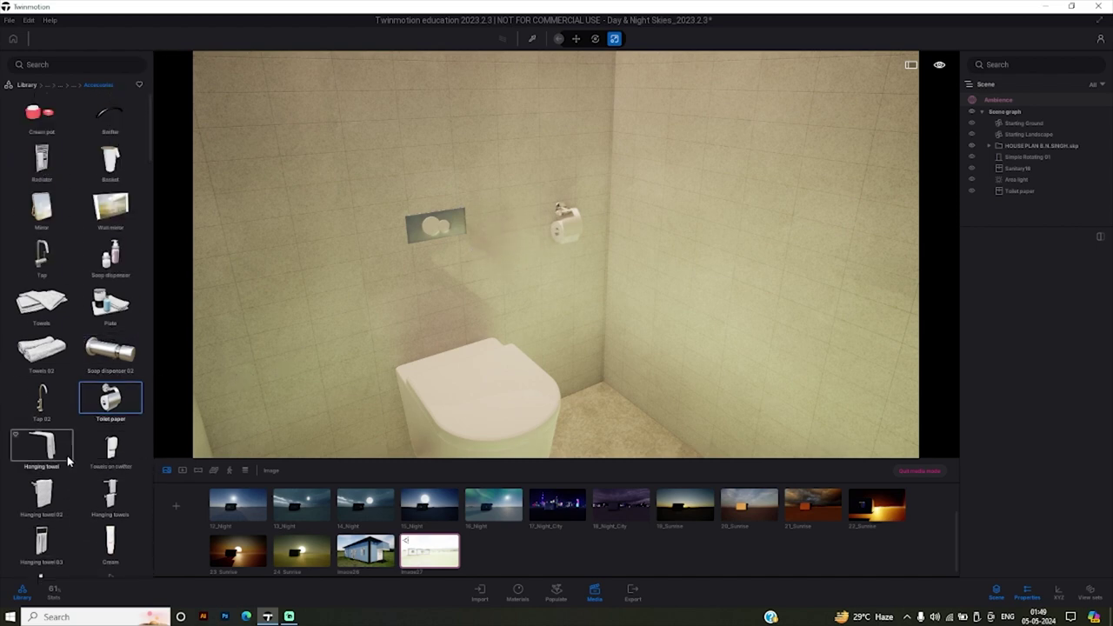
pyautogui.scroll(-2, 68, 456)
pyautogui.scroll(-2, 69, 455)
pyautogui.scroll(-2, 69, 455)
pyautogui.scroll(-2, 70, 457)
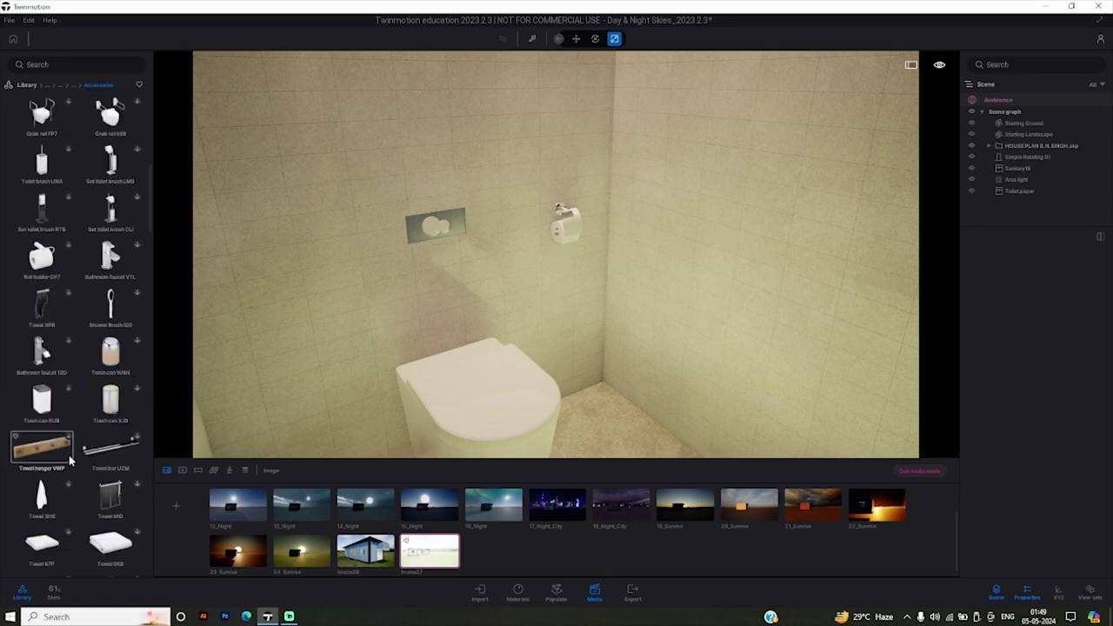
pyautogui.scroll(-3, 70, 461)
pyautogui.scroll(-3, 69, 461)
pyautogui.scroll(-2, 70, 461)
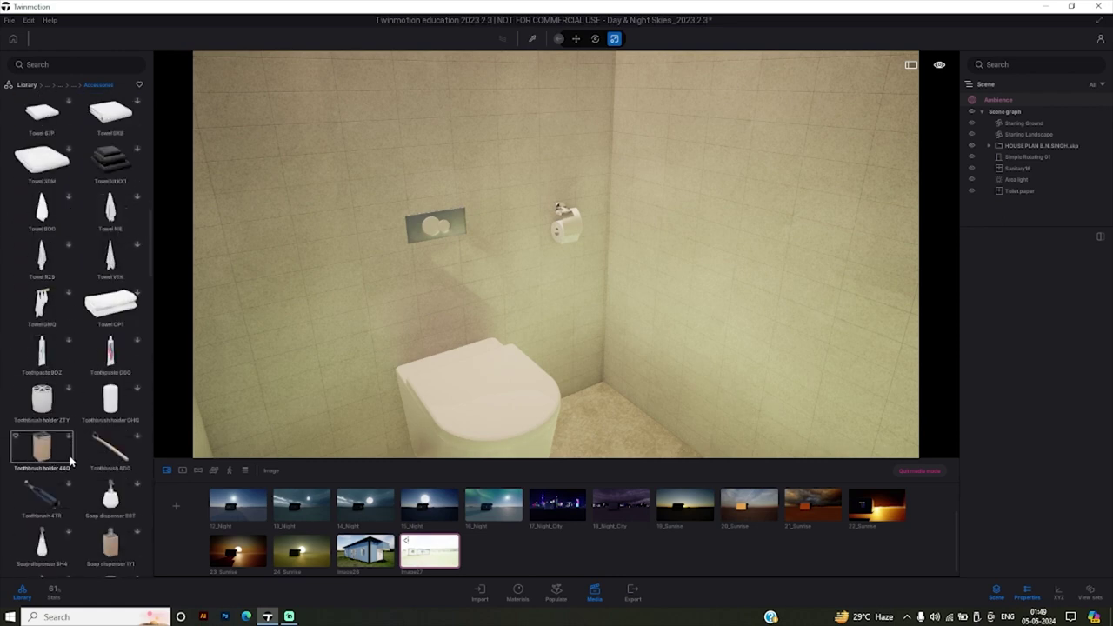
pyautogui.scroll(-2, 111, 409)
pyautogui.scroll(4, 109, 418)
pyautogui.scroll(2, 104, 426)
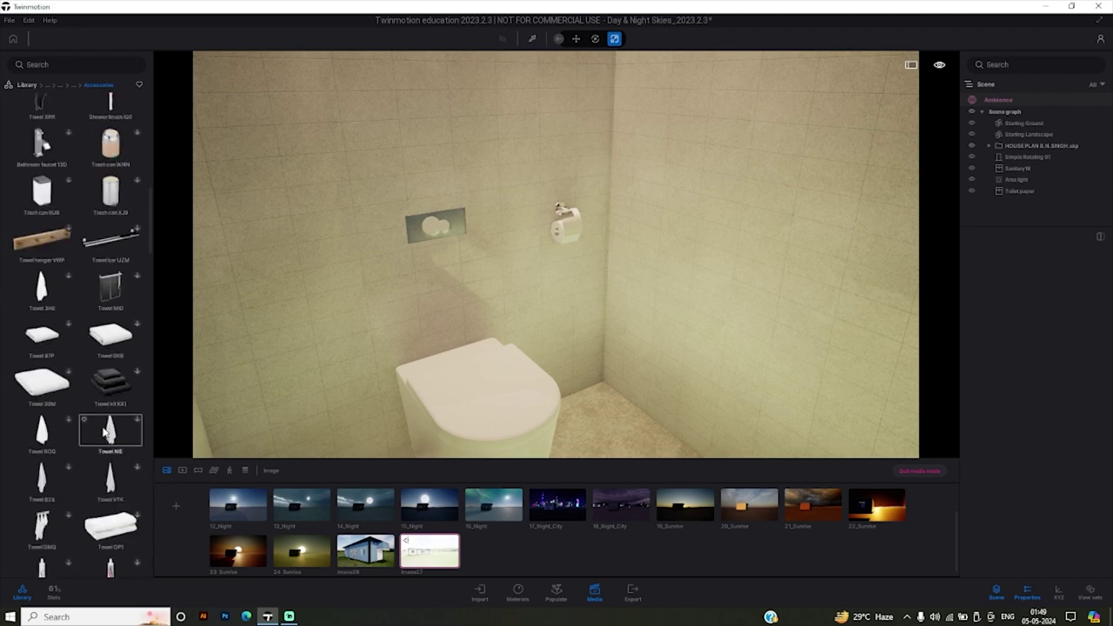
pyautogui.scroll(2, 105, 428)
pyautogui.scroll(2, 105, 426)
pyautogui.scroll(2, 104, 426)
pyautogui.scroll(2, 104, 424)
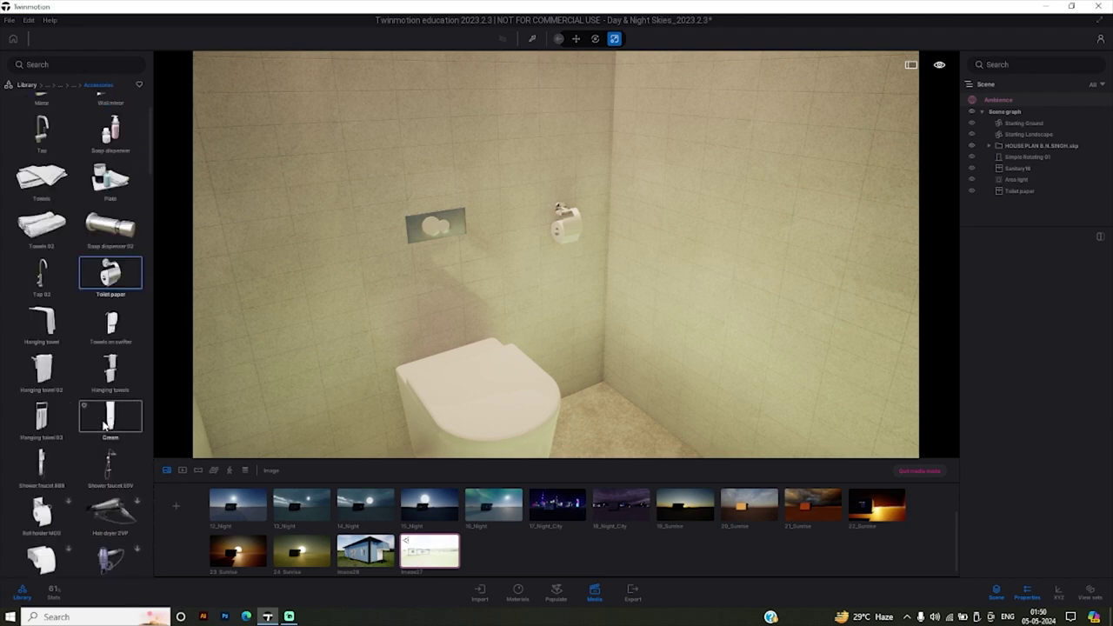
pyautogui.scroll(3, 105, 424)
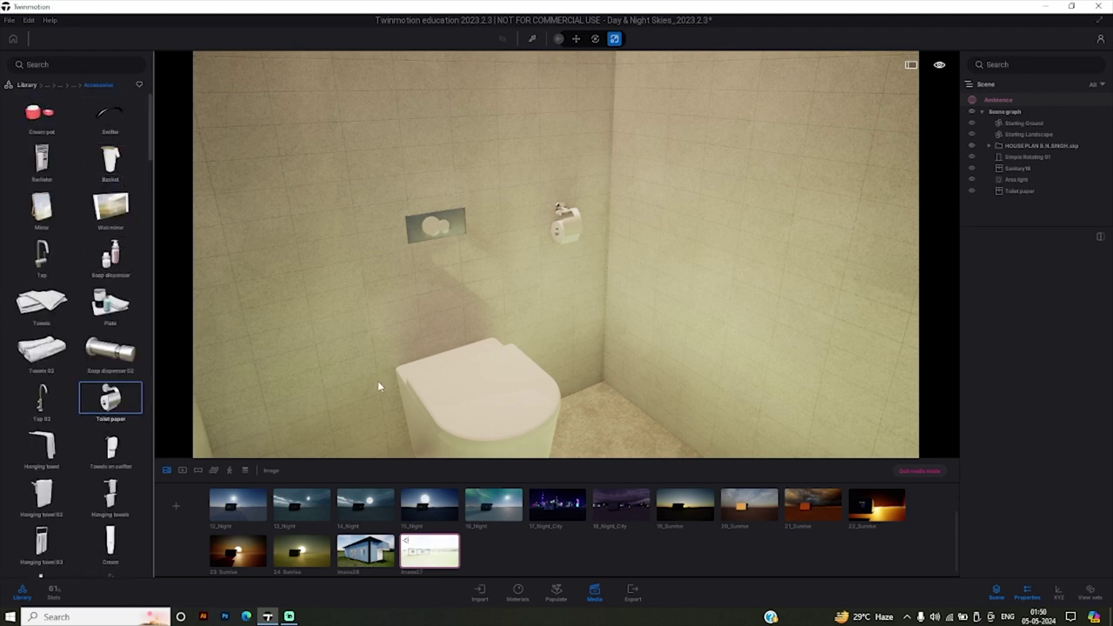
pyautogui.scroll(5, 377, 381)
# Turn the view to the bare tiled wall beside the door and return the library to Bathroom.
pyautogui.scroll(-3, 377, 381)
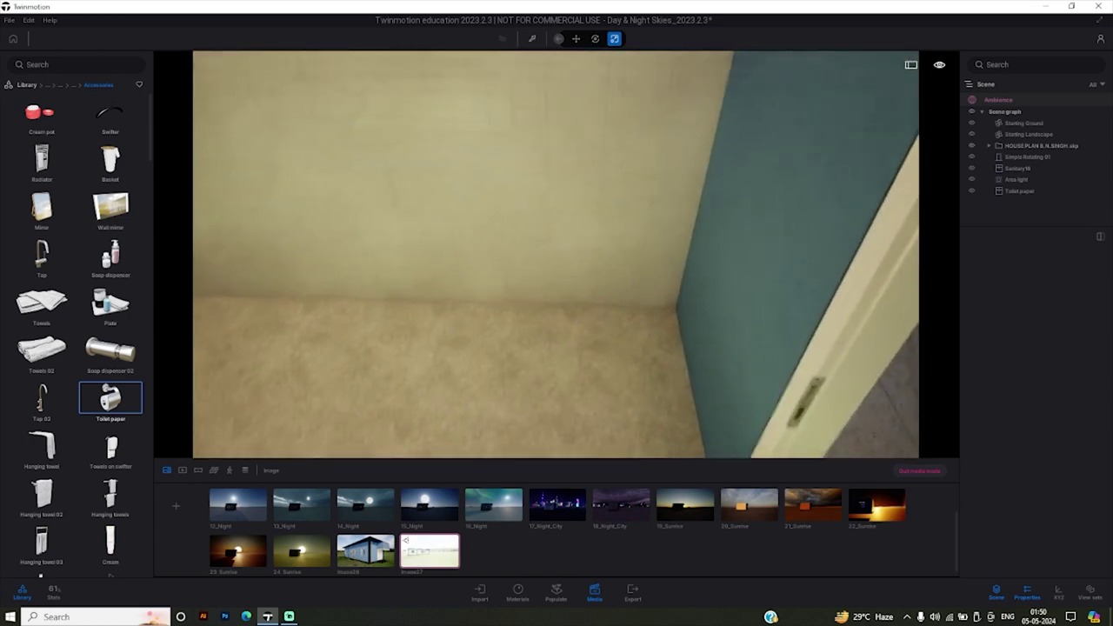
pyautogui.scroll(3, 377, 380)
pyautogui.scroll(-3, 377, 380)
pyautogui.moveTo(378, 381)
pyautogui.mouseDown()
pyautogui.moveTo(551, 294)
pyautogui.moveTo(487, 313)
pyautogui.moveTo(556, 287)
pyautogui.moveTo(522, 287)
pyautogui.moveTo(522, 261)
pyautogui.mouseUp()
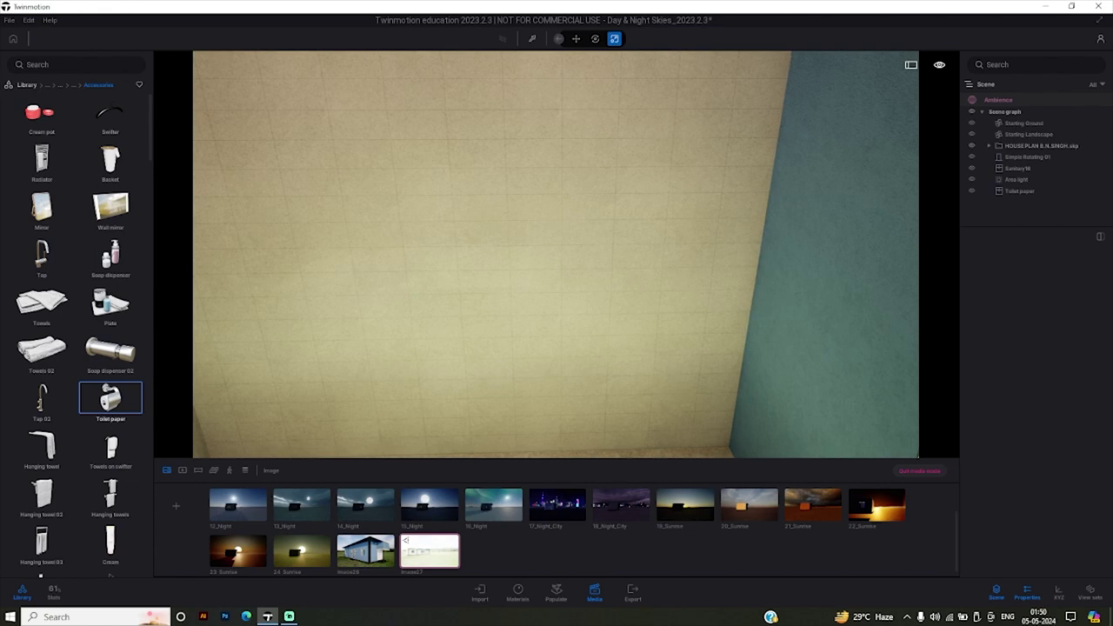
pyautogui.moveTo(541, 345)
pyautogui.mouseDown()
pyautogui.moveTo(557, 348)
pyautogui.moveTo(3, 298)
pyautogui.mouseUp()
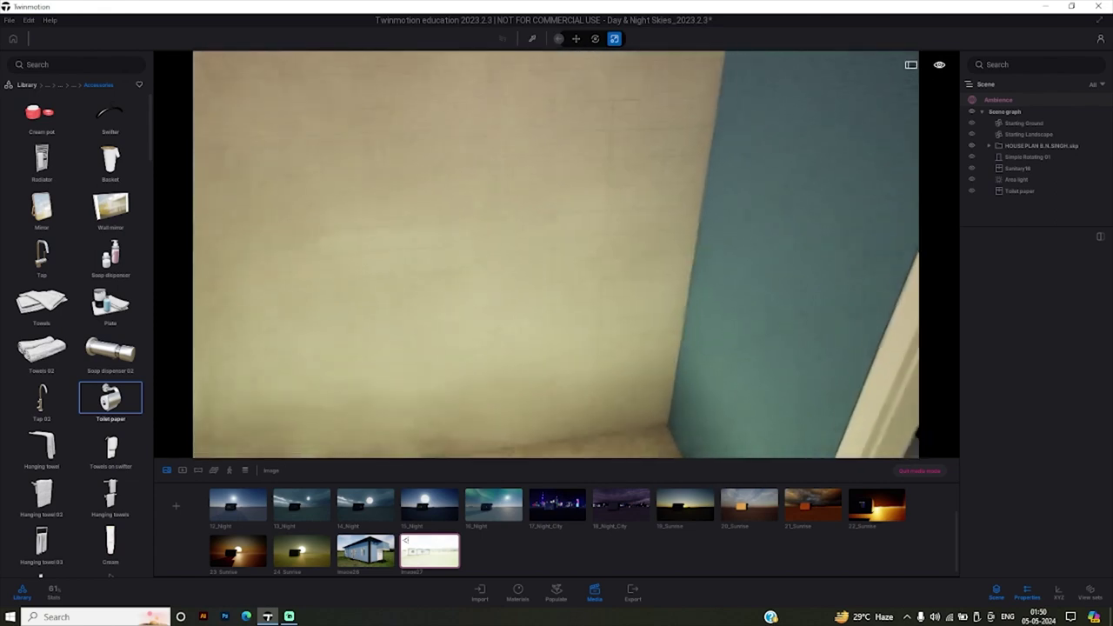
pyautogui.scroll(-2, 79, 293)
pyautogui.scroll(-2, 78, 293)
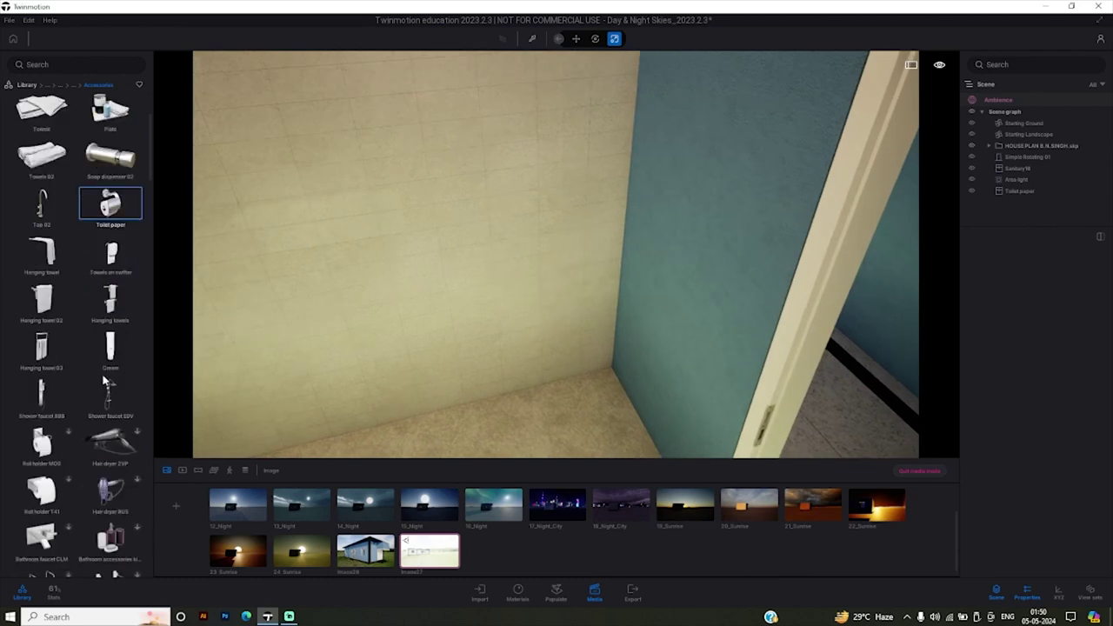
pyautogui.scroll(2, 78, 293)
pyautogui.scroll(2, 78, 293)
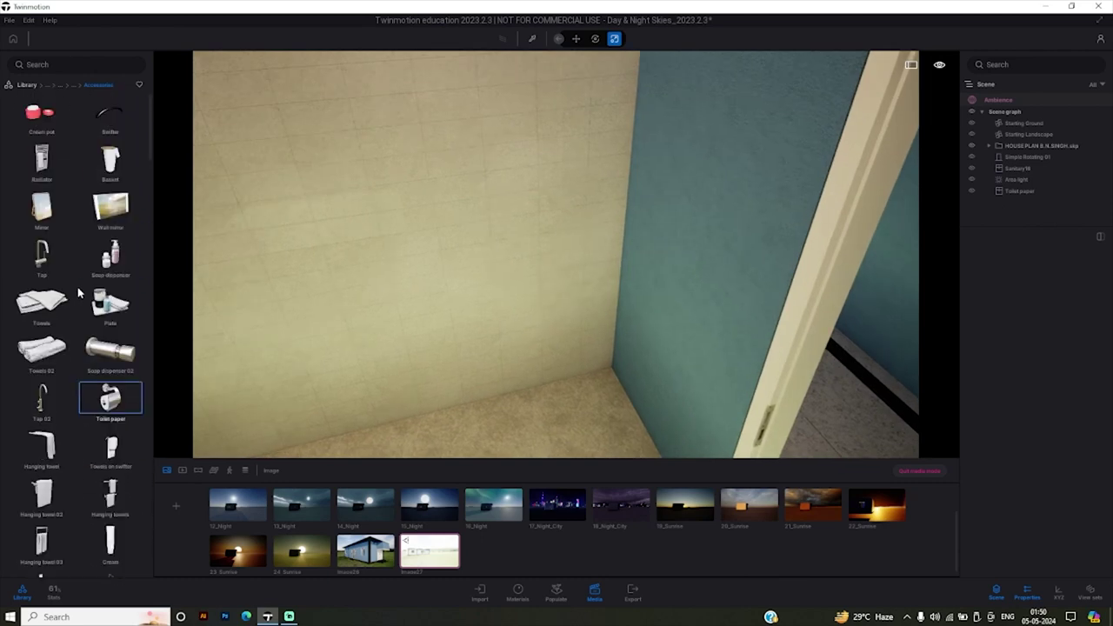
pyautogui.click(71, 85)
# Open Sanitaries and trial the Sanitary04 vanity against the tiled wall, viewing it from several angles.
pyautogui.click(50, 127)
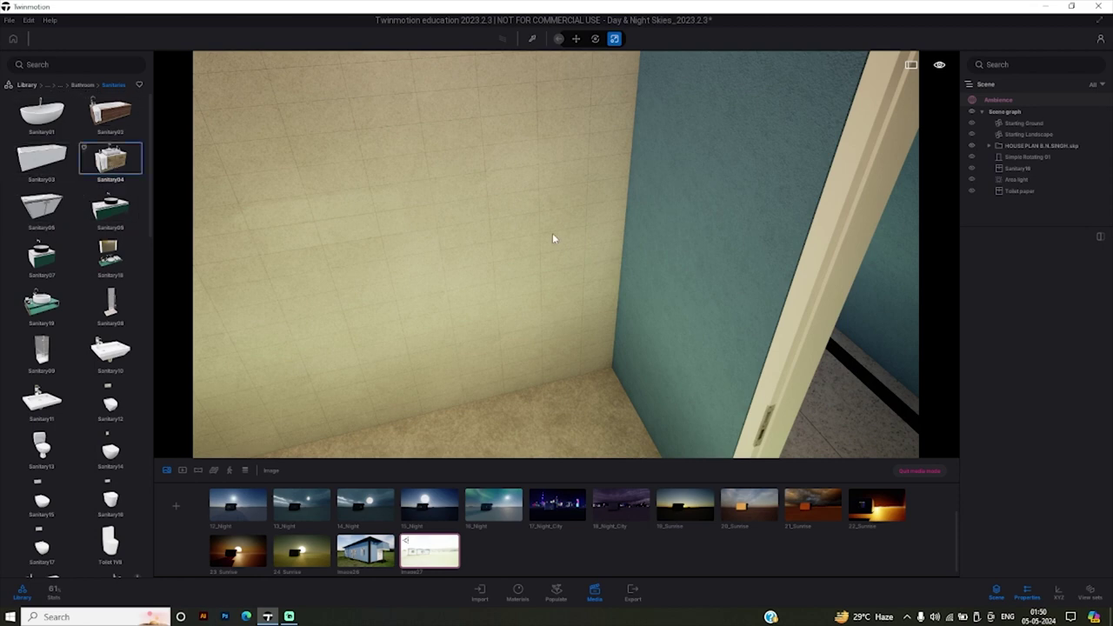
pyautogui.moveTo(552, 233)
pyautogui.mouseDown()
pyautogui.moveTo(499, 152)
pyautogui.moveTo(497, 126)
pyautogui.mouseUp()
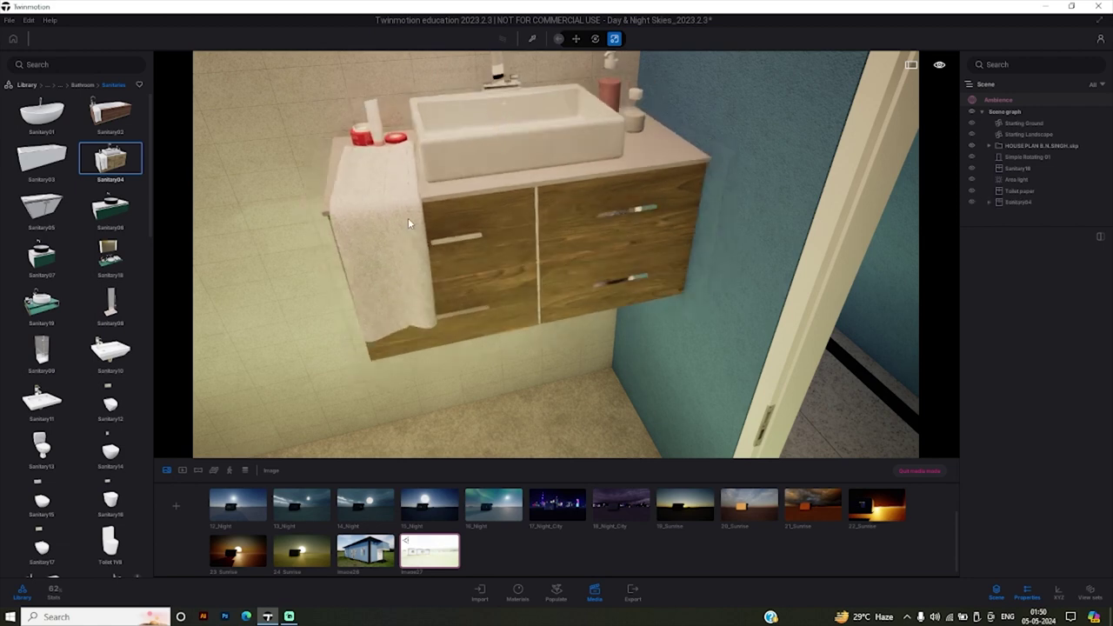
pyautogui.moveTo(408, 217); pyautogui.dragTo(218, 217, button='right')
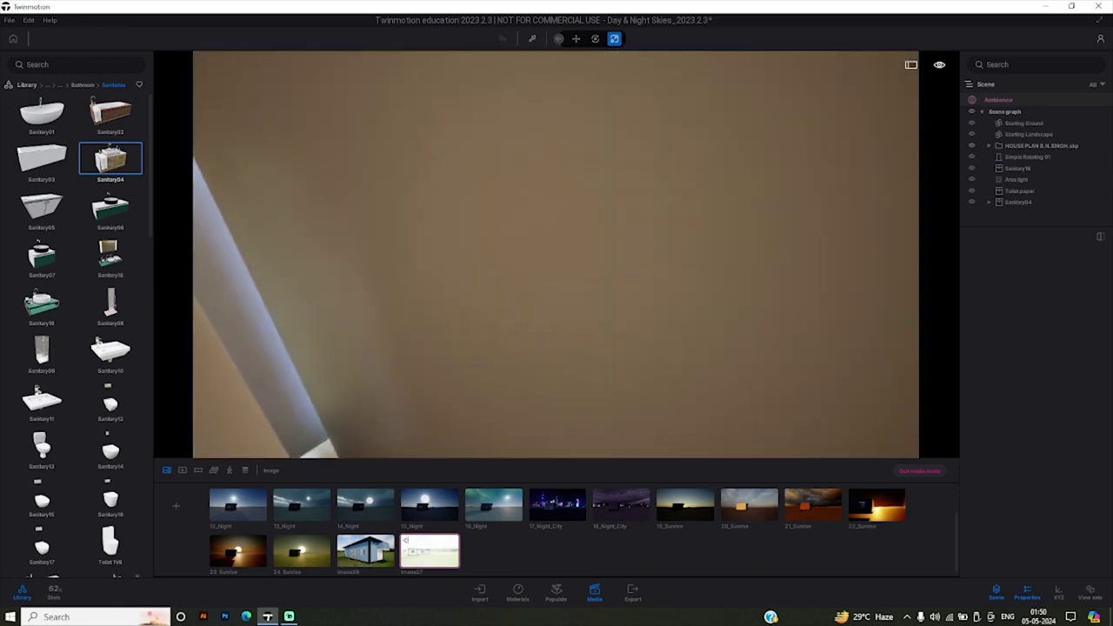
pyautogui.moveTo(462, 218); pyautogui.dragTo(348, 218, button='right')
pyautogui.moveTo(557, 253); pyautogui.dragTo(487, 261)
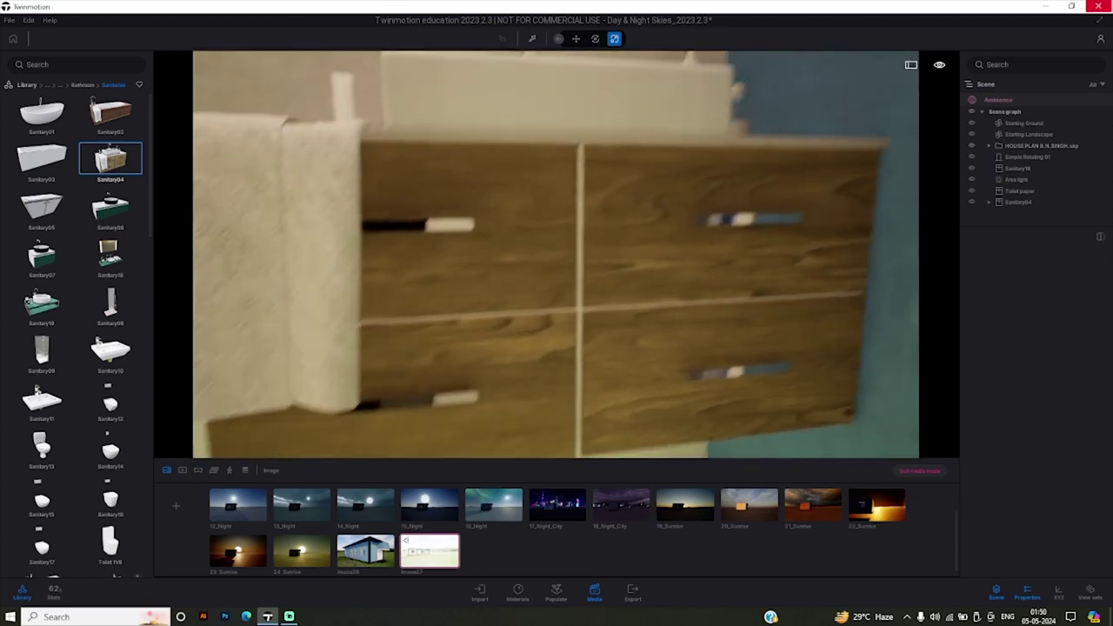
pyautogui.moveTo(574, 247)
pyautogui.mouseDown()
pyautogui.moveTo(673, 209)
pyautogui.moveTo(713, 261)
pyautogui.mouseUp()
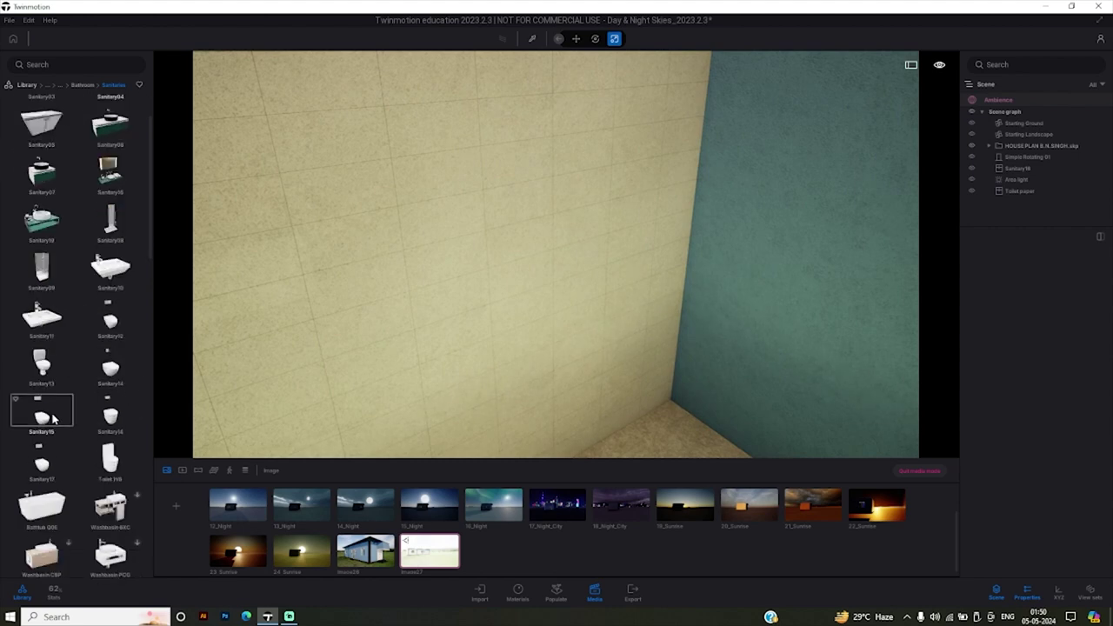
pyautogui.scroll(-3, 53, 419)
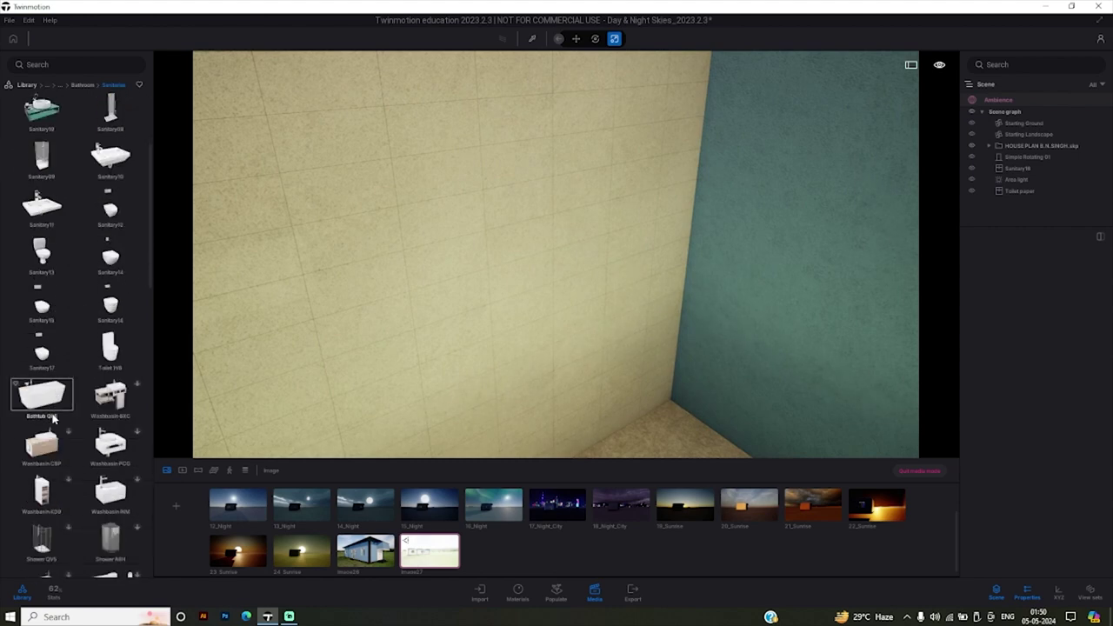
pyautogui.scroll(-3, 34, 404)
pyautogui.scroll(1, 98, 522)
# Mount the Sanitary10 washbasin on the wall opposite the toilet.
pyautogui.scroll(2, 97, 526)
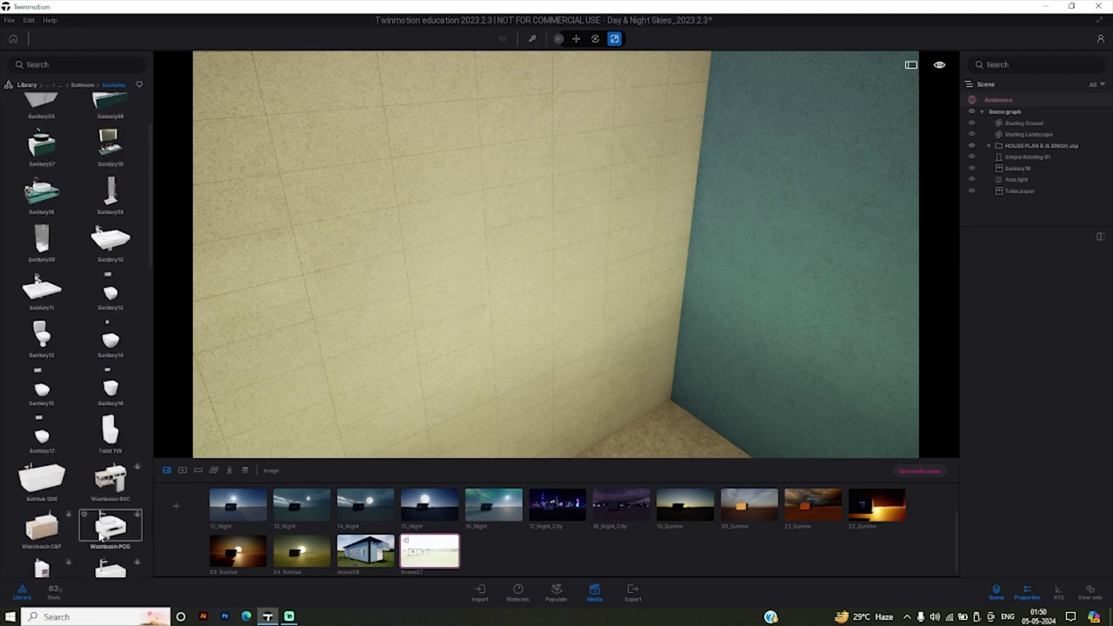
pyautogui.scroll(1, 98, 530)
pyautogui.scroll(2, 83, 468)
pyautogui.scroll(1, 93, 437)
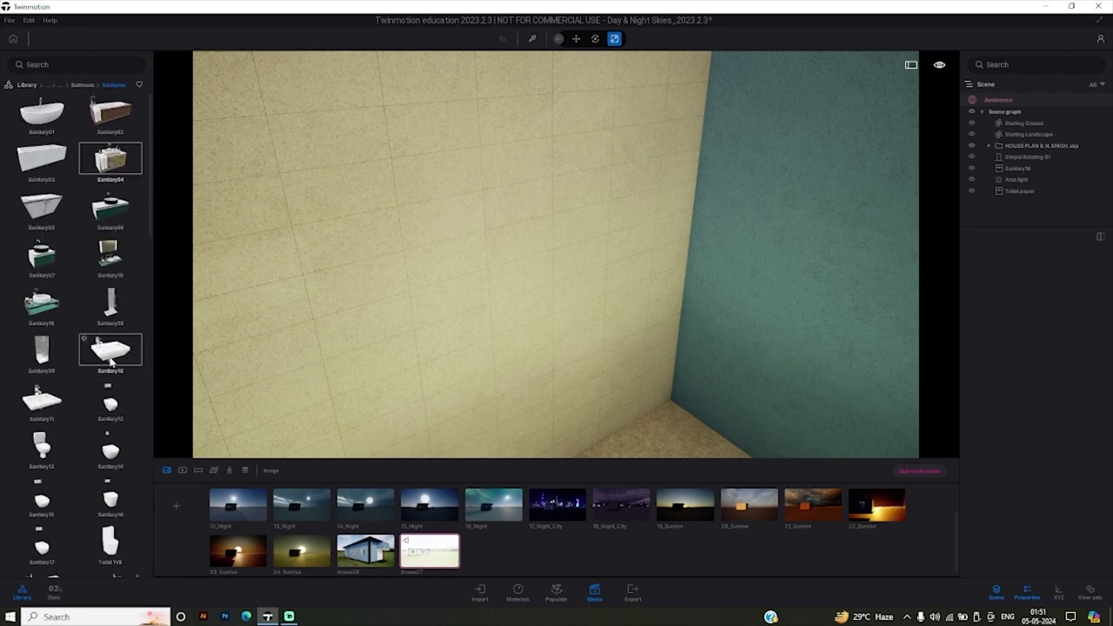
pyautogui.moveTo(435, 346)
pyautogui.mouseDown()
pyautogui.moveTo(603, 236)
pyautogui.moveTo(603, 201)
pyautogui.moveTo(623, 191)
pyautogui.moveTo(617, 164)
pyautogui.mouseUp()
pyautogui.click(618, 163)
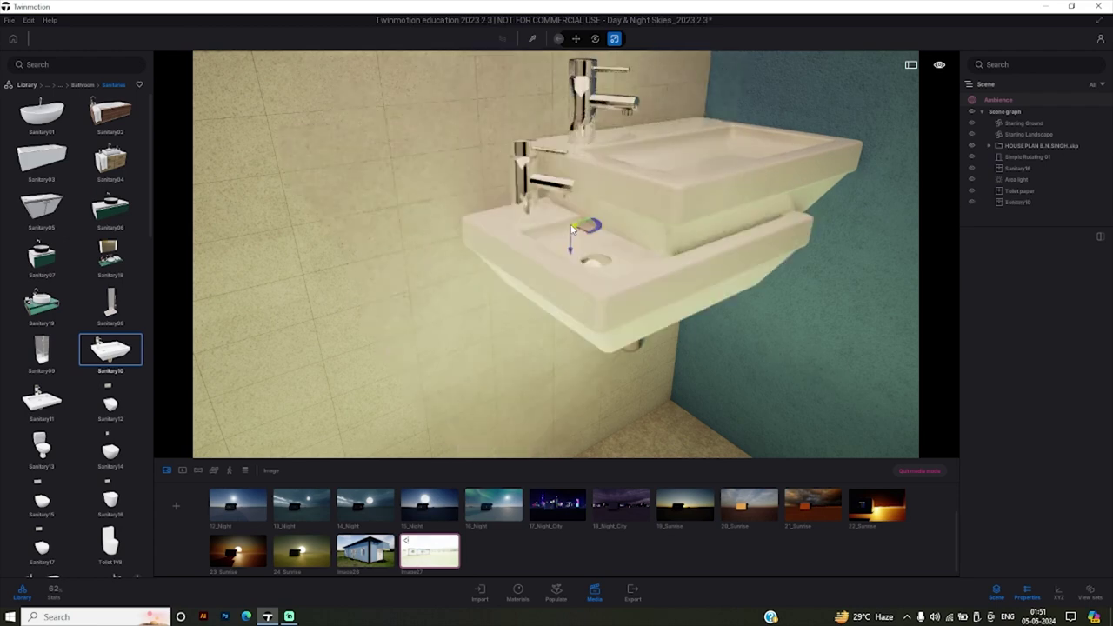
# View the basin and toilet together, then return the library to its top level.
pyautogui.scroll(5, 628, 203)
pyautogui.scroll(-4, 628, 204)
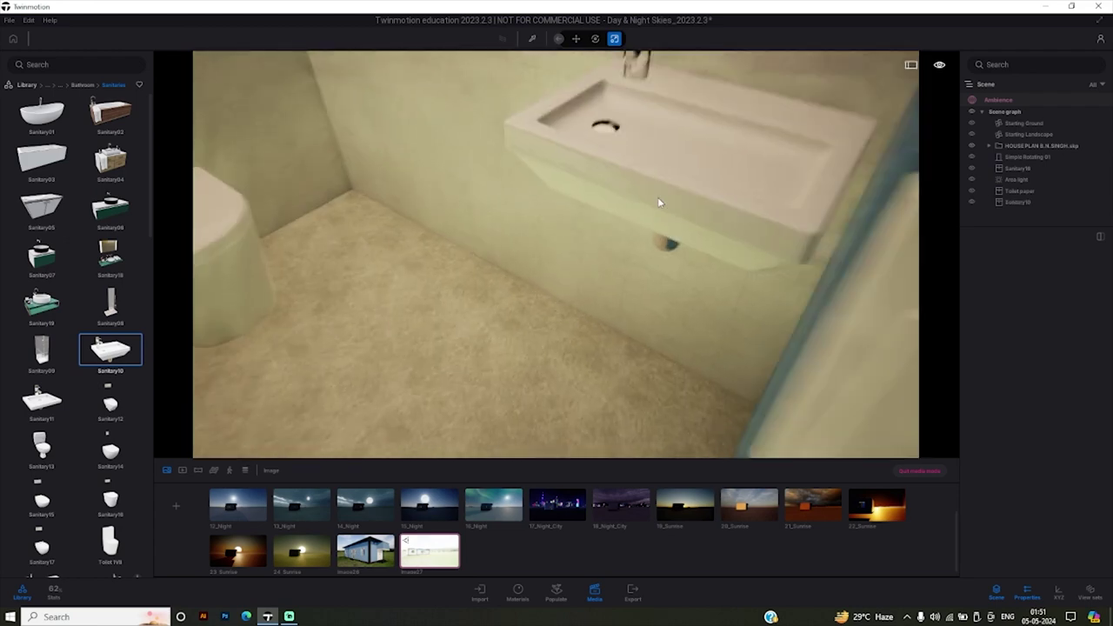
pyautogui.scroll(3, 645, 310)
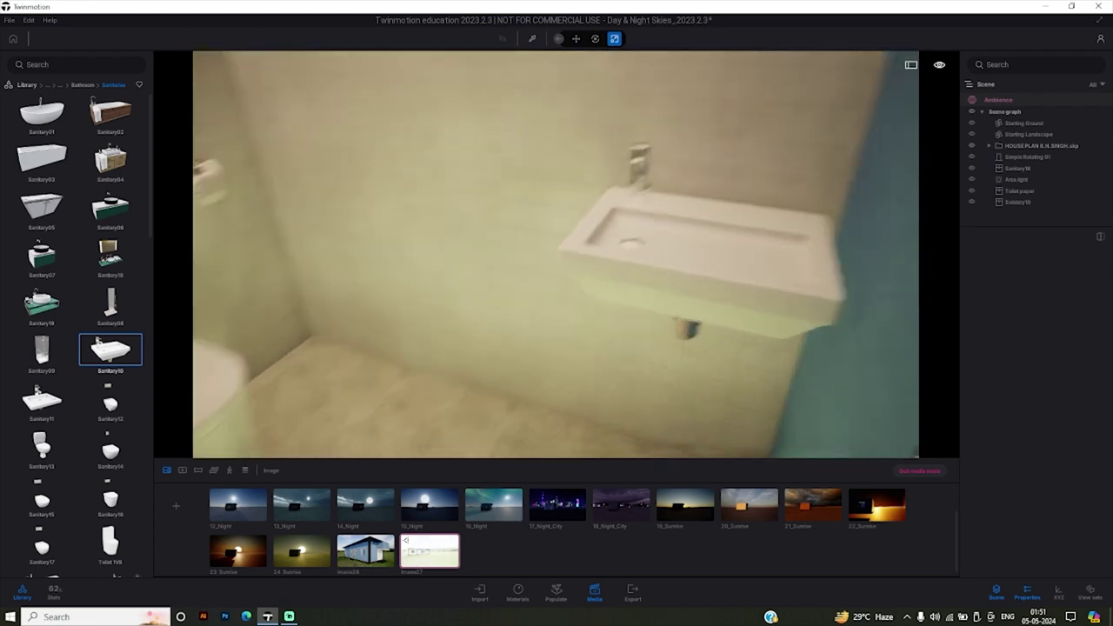
pyautogui.moveTo(608, 287); pyautogui.dragTo(658, 330, button='right')
pyautogui.scroll(-5, 657, 331)
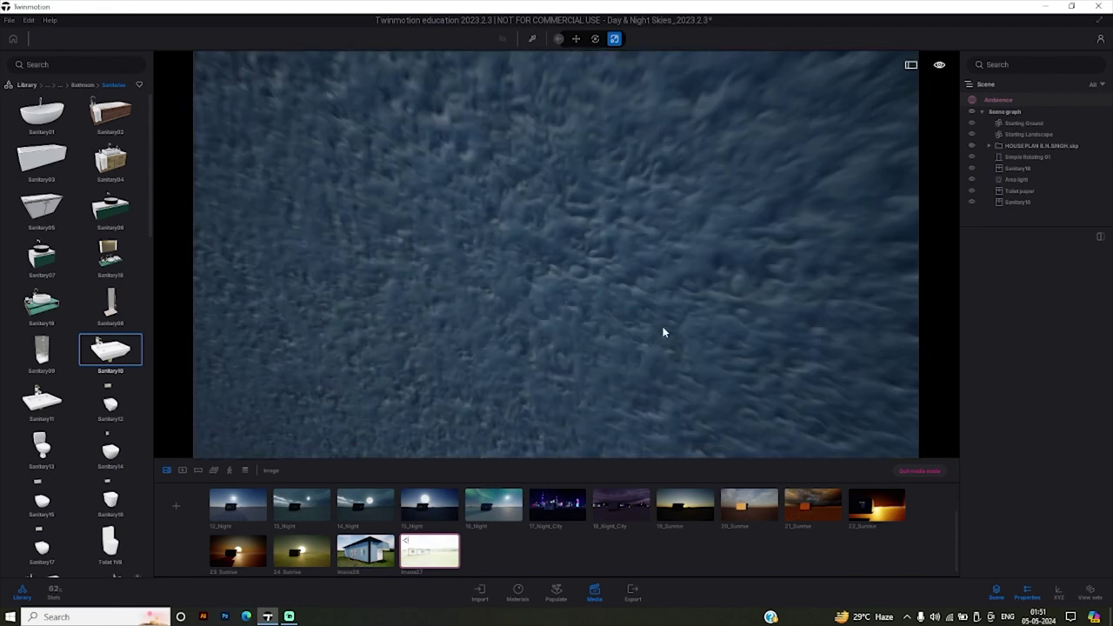
pyautogui.scroll(-3, 670, 346)
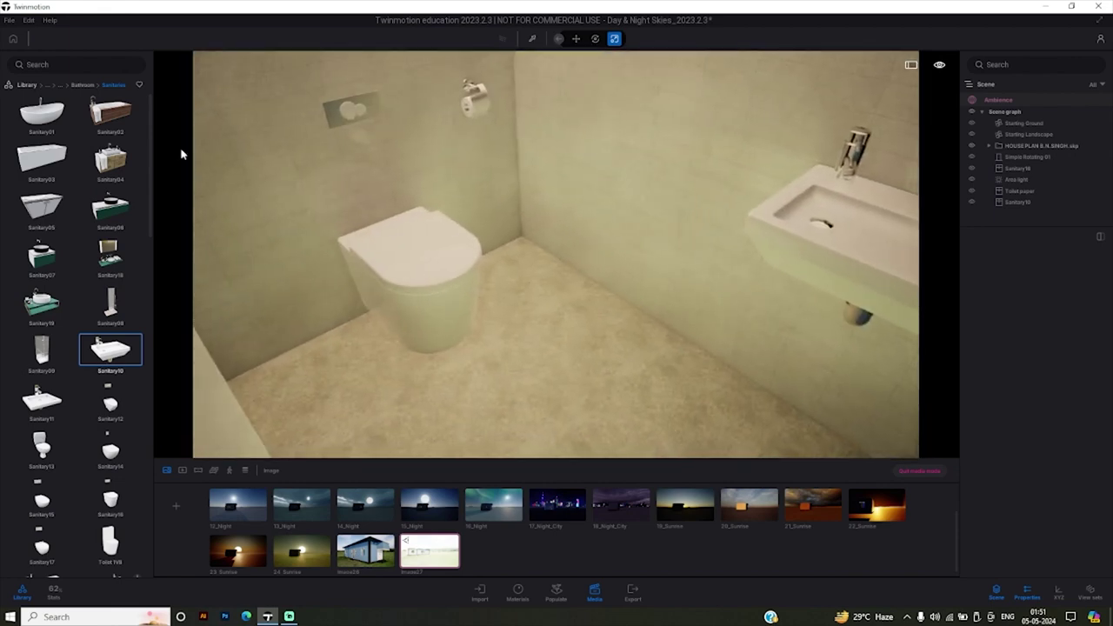
pyautogui.click(29, 85)
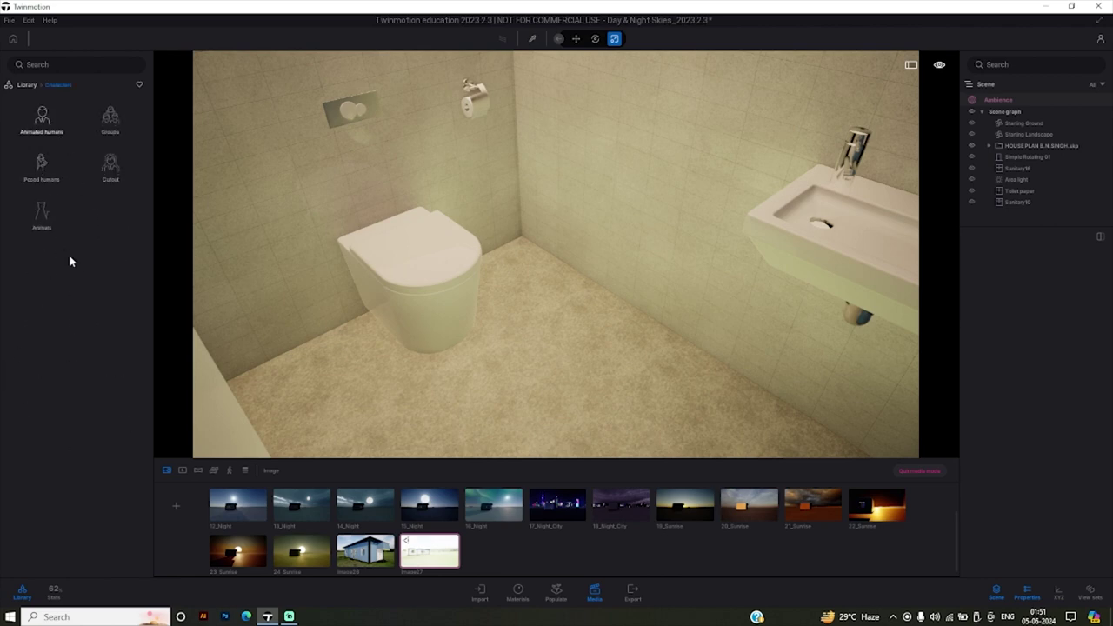
# Place the animated woman Sanaa beside the washbasin to compare its height.
pyautogui.click(42, 117)
pyautogui.scroll(-3, 81, 469)
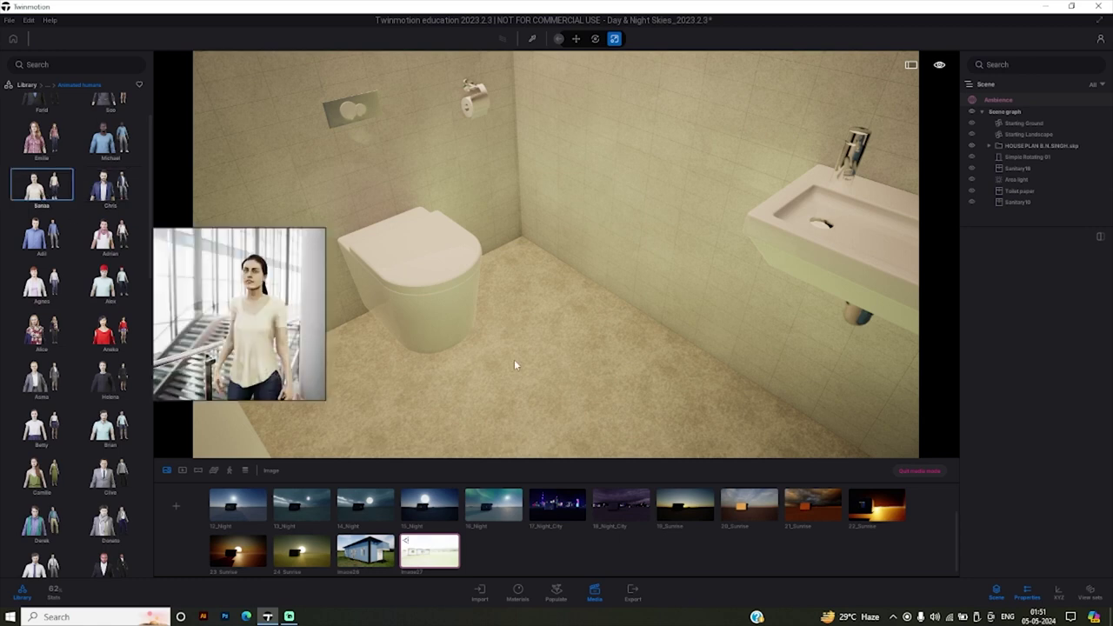
pyautogui.moveTo(514, 363)
pyautogui.mouseDown()
pyautogui.moveTo(630, 439)
pyautogui.moveTo(626, 412)
pyautogui.moveTo(650, 408)
pyautogui.mouseUp()
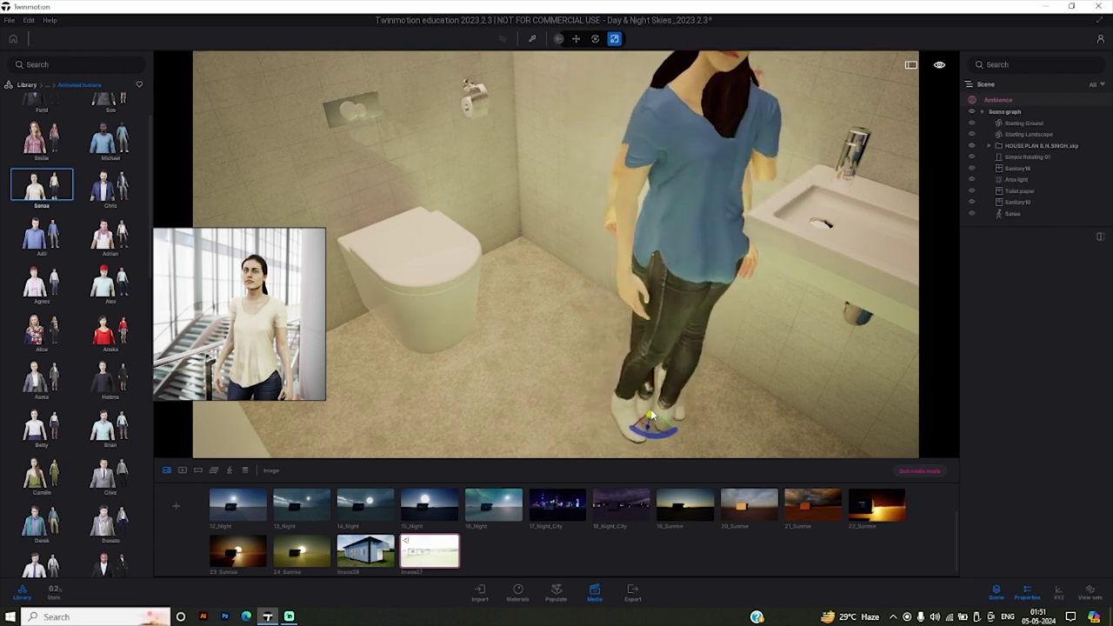
pyautogui.moveTo(650, 409); pyautogui.dragTo(651, 409)
pyautogui.moveTo(501, 403)
pyautogui.mouseDown()
pyautogui.moveTo(397, 449)
pyautogui.moveTo(431, 426)
pyautogui.mouseUp()
pyautogui.moveTo(713, 358)
pyautogui.mouseDown()
pyautogui.moveTo(567, 391)
pyautogui.moveTo(629, 370)
pyautogui.mouseUp()
# Lower the wall washbasin by 20 on the Z axis.
pyautogui.click(683, 334)
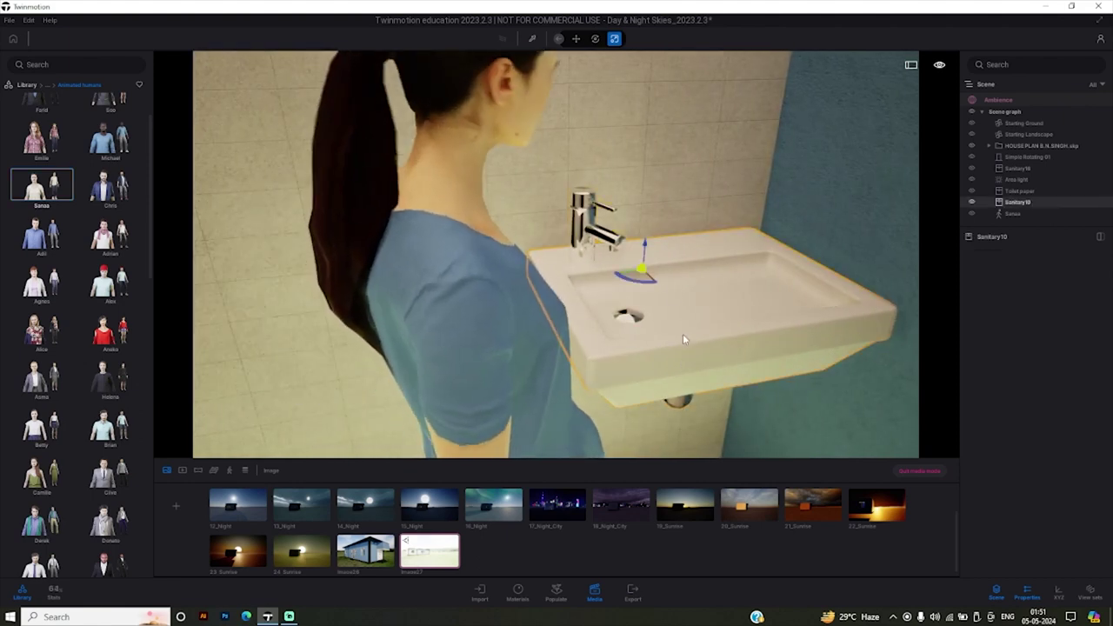
pyautogui.moveTo(646, 247)
pyautogui.mouseDown()
pyautogui.moveTo(648, 358)
pyautogui.moveTo(654, 341)
pyautogui.mouseUp()
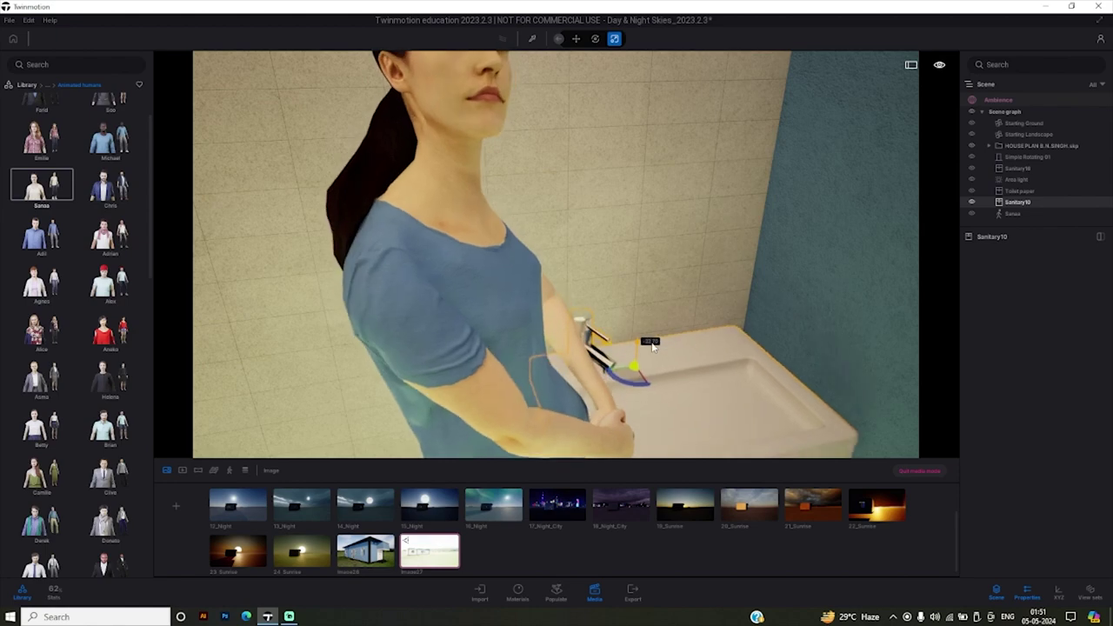
pyautogui.click(687, 300)
pyautogui.moveTo(687, 301); pyautogui.dragTo(600, 304)
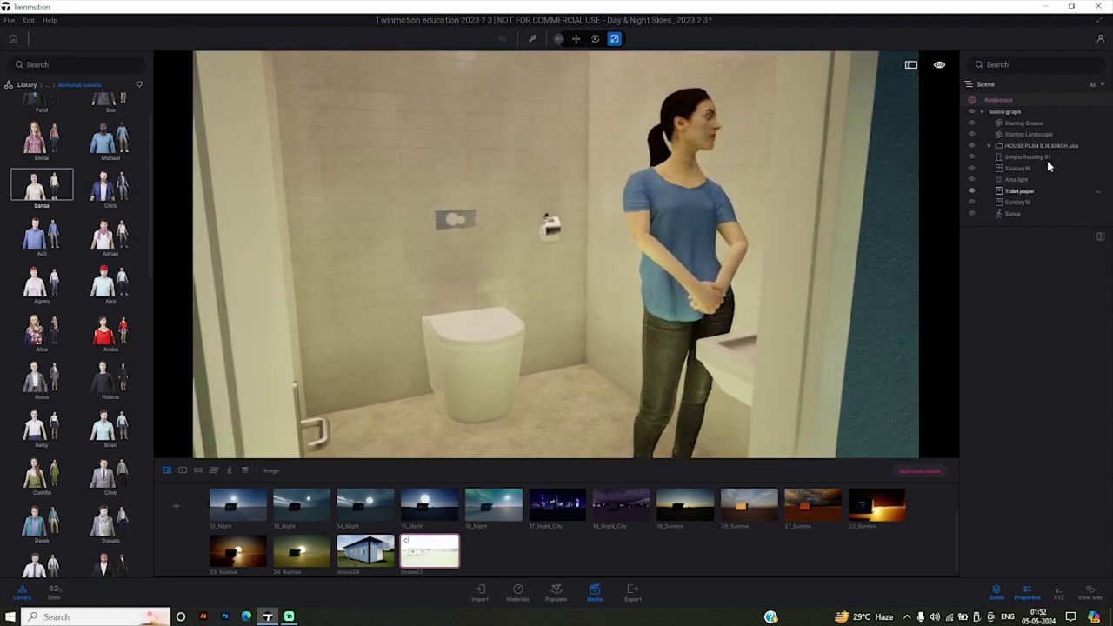
# Delete the animated woman figure from the bathroom.
pyautogui.click(1012, 215)
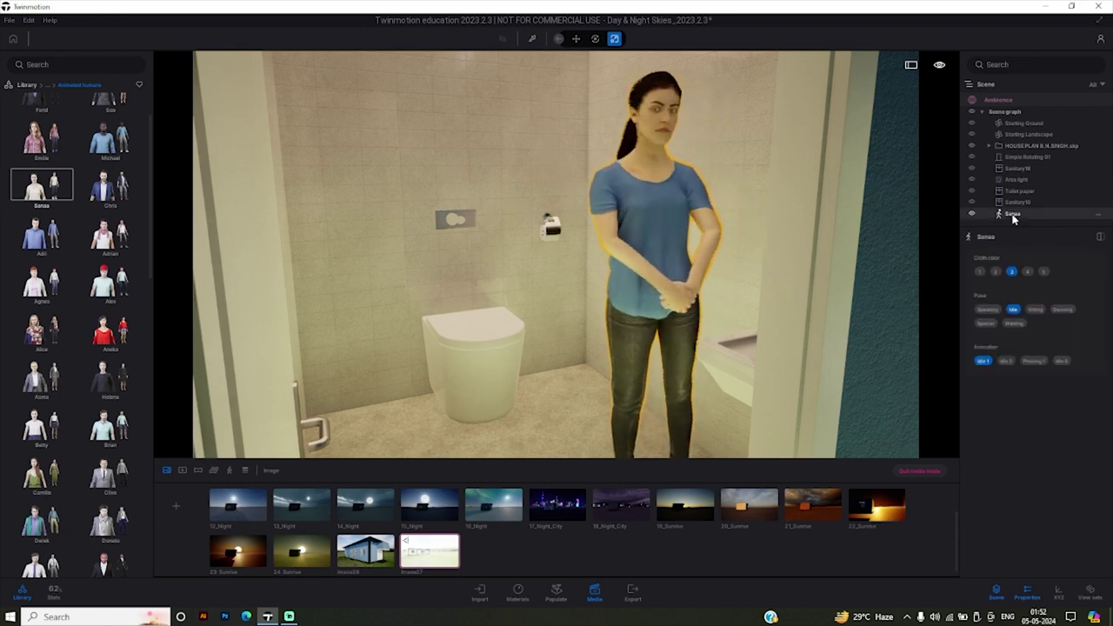
pyautogui.press('Delete')
pyautogui.click(467, 351)
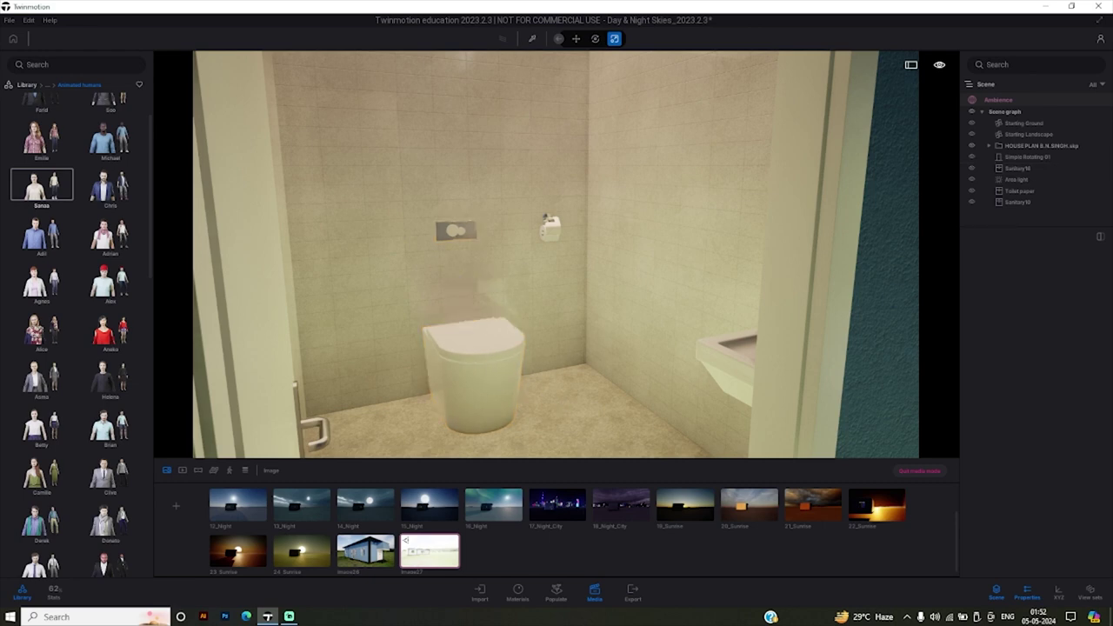
# Move the view past the toilet and into the blue-walled bedroom, facing its window.
pyautogui.press('Up')
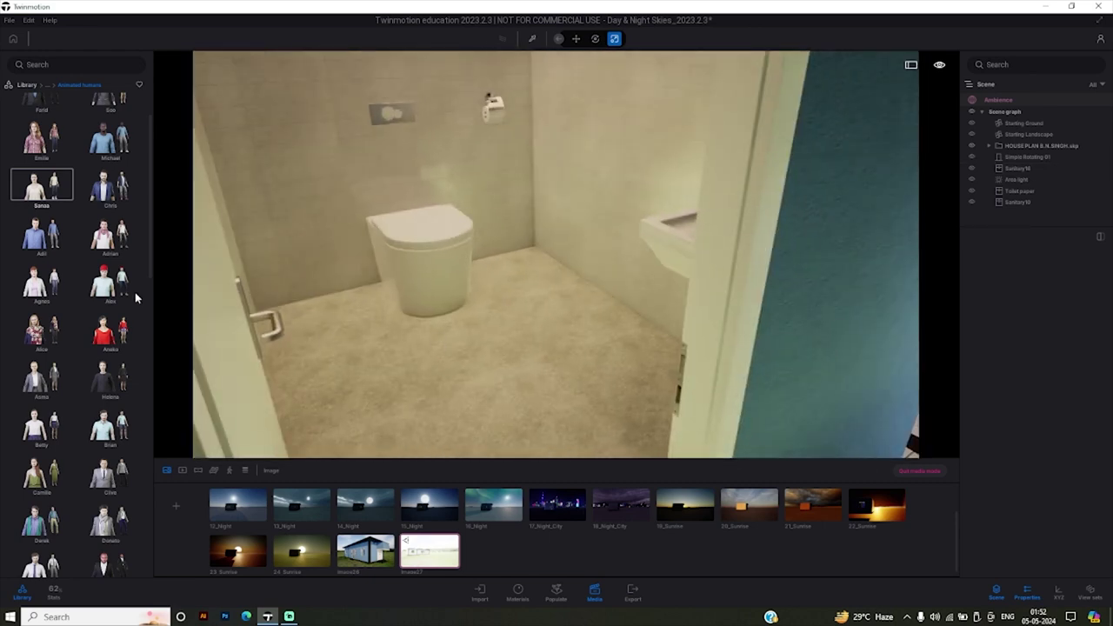
pyautogui.scroll(-3, 60, 341)
pyautogui.scroll(-4, 60, 341)
pyautogui.scroll(-2, 63, 343)
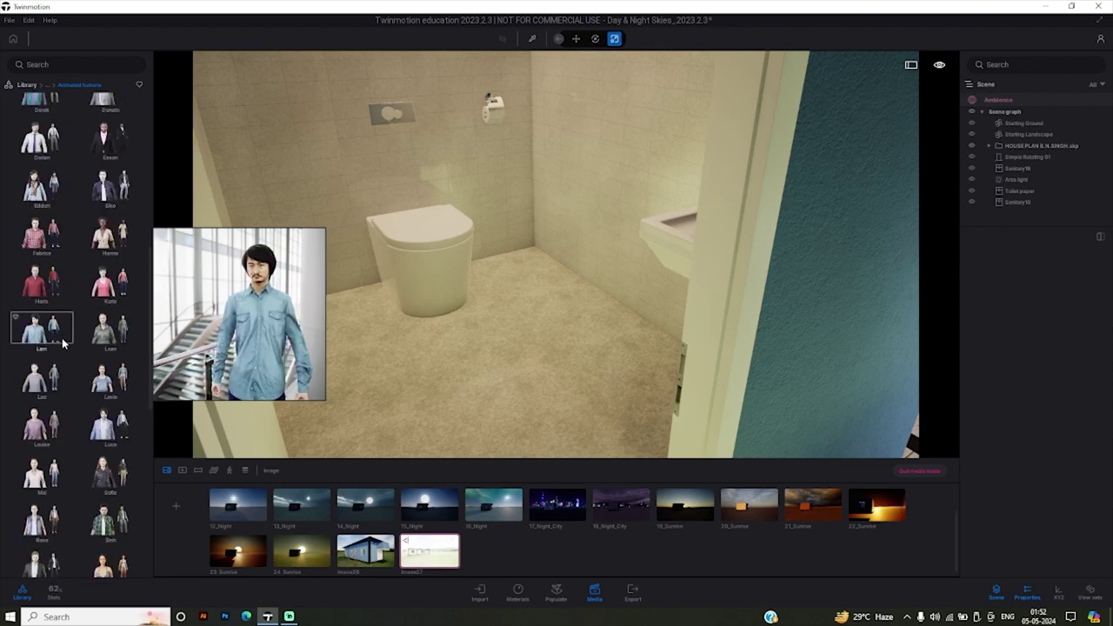
pyautogui.scroll(-4, 63, 344)
pyautogui.moveTo(488, 97); pyautogui.dragTo(609, 113)
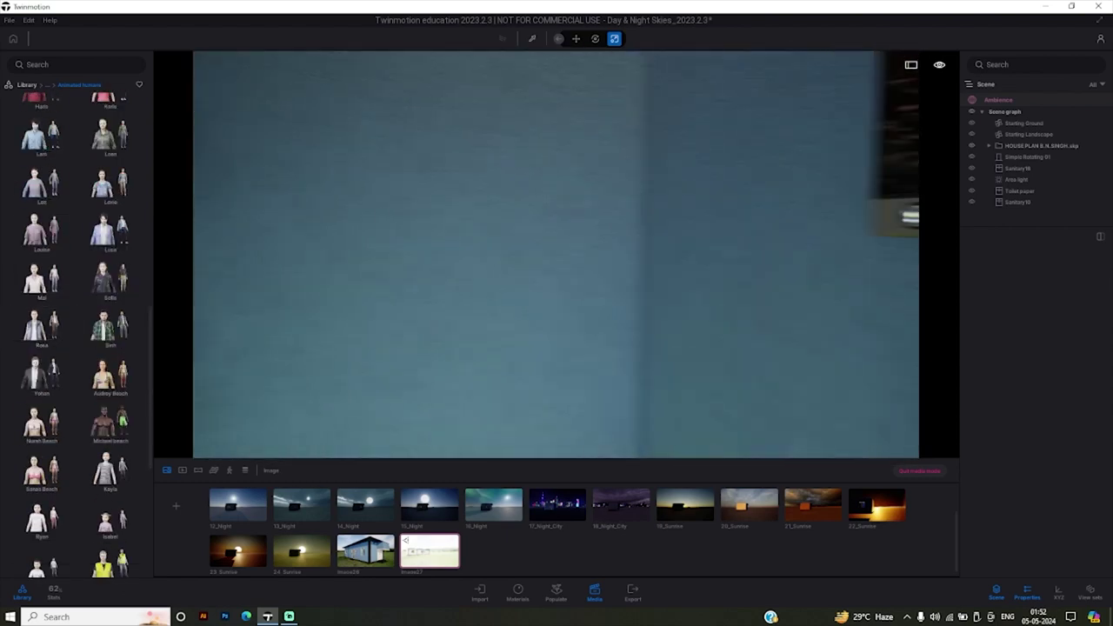
pyautogui.moveTo(471, 387)
pyautogui.mouseDown()
pyautogui.moveTo(485, 394)
pyautogui.moveTo(423, 394)
pyautogui.moveTo(423, 365)
pyautogui.moveTo(517, 422)
pyautogui.mouseUp()
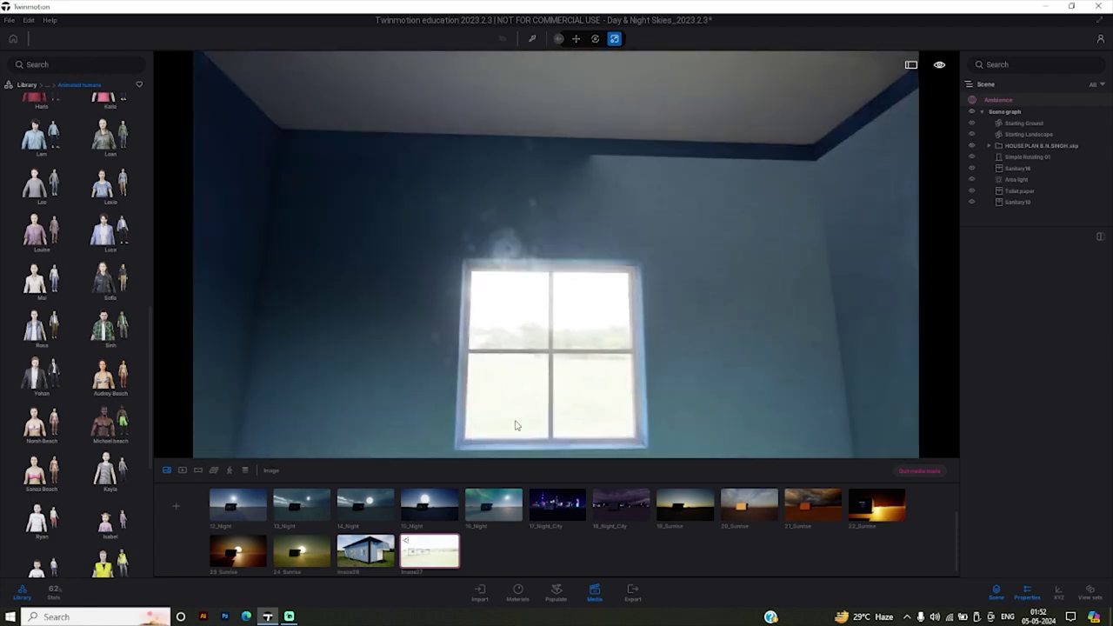
# Place an Area light from the Lights library on the bedroom ceiling with intensity 100.
pyautogui.click(27, 85)
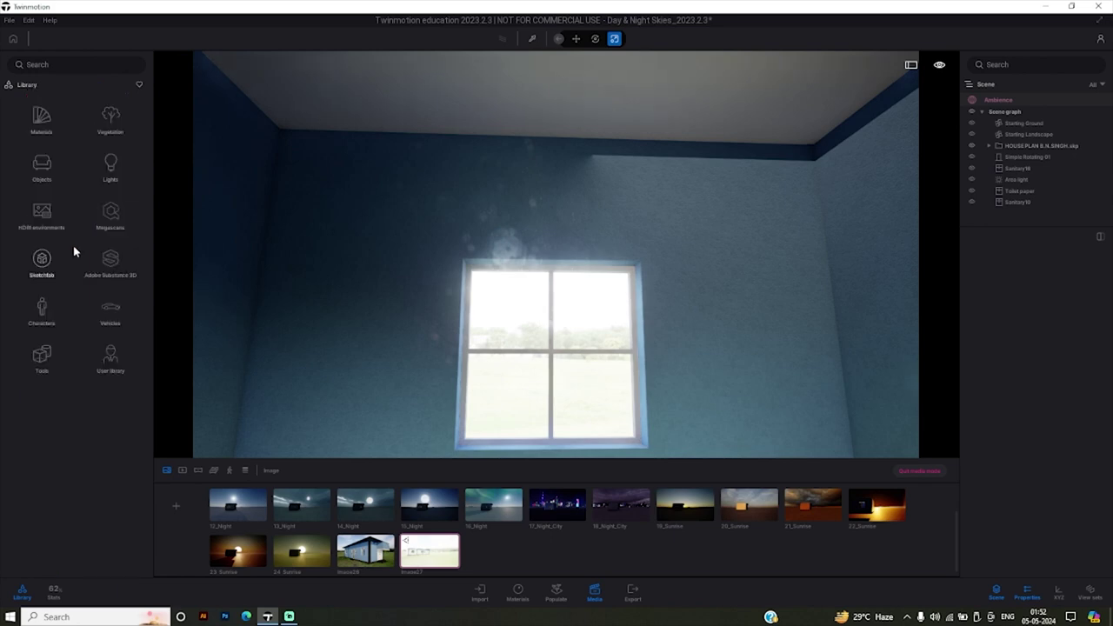
pyautogui.click(111, 167)
pyautogui.moveTo(112, 165); pyautogui.dragTo(563, 144)
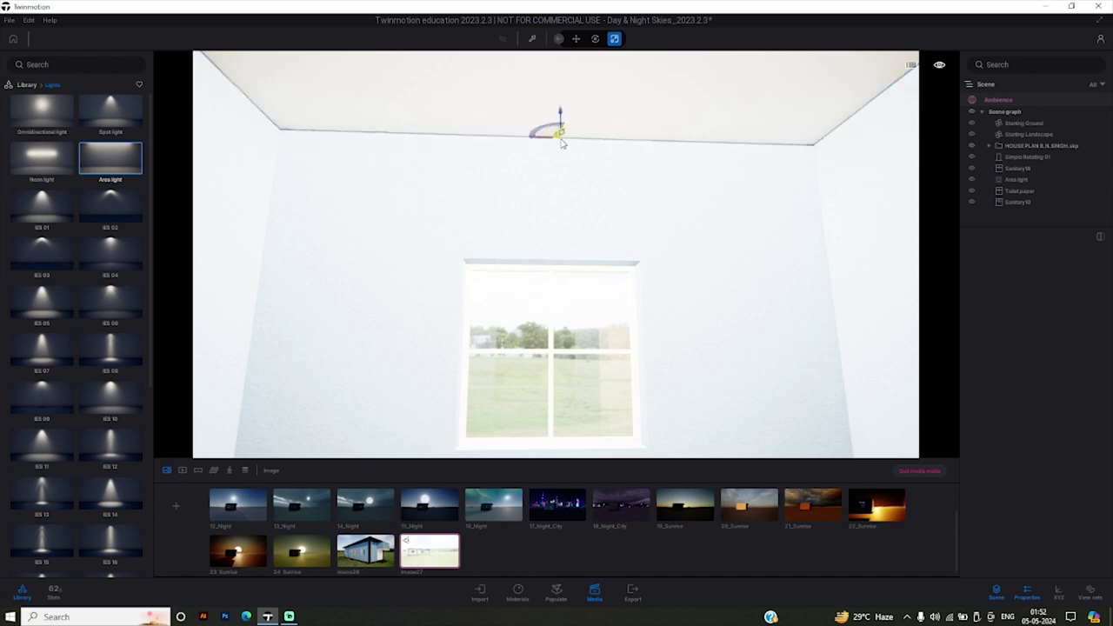
pyautogui.click(977, 127)
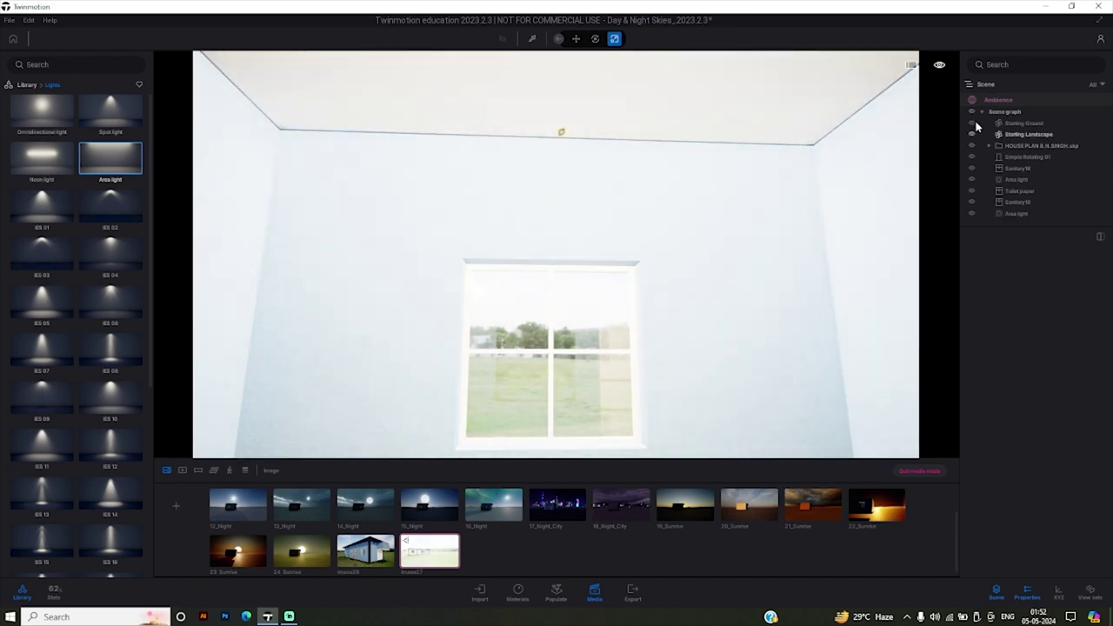
pyautogui.click(1016, 214)
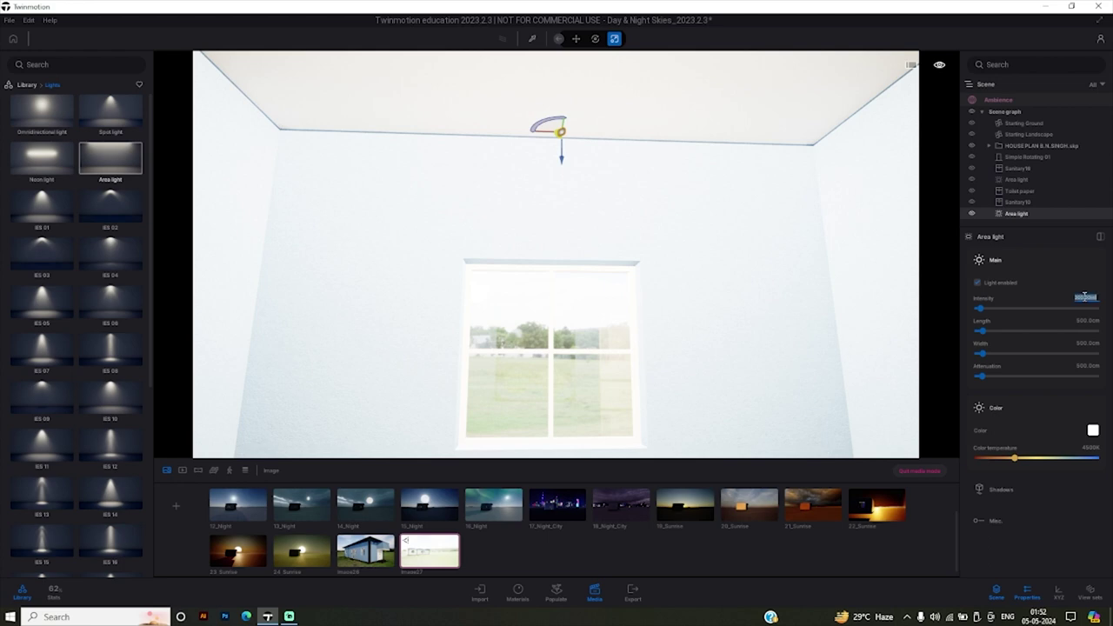
pyautogui.write('100')
pyautogui.press('Return')
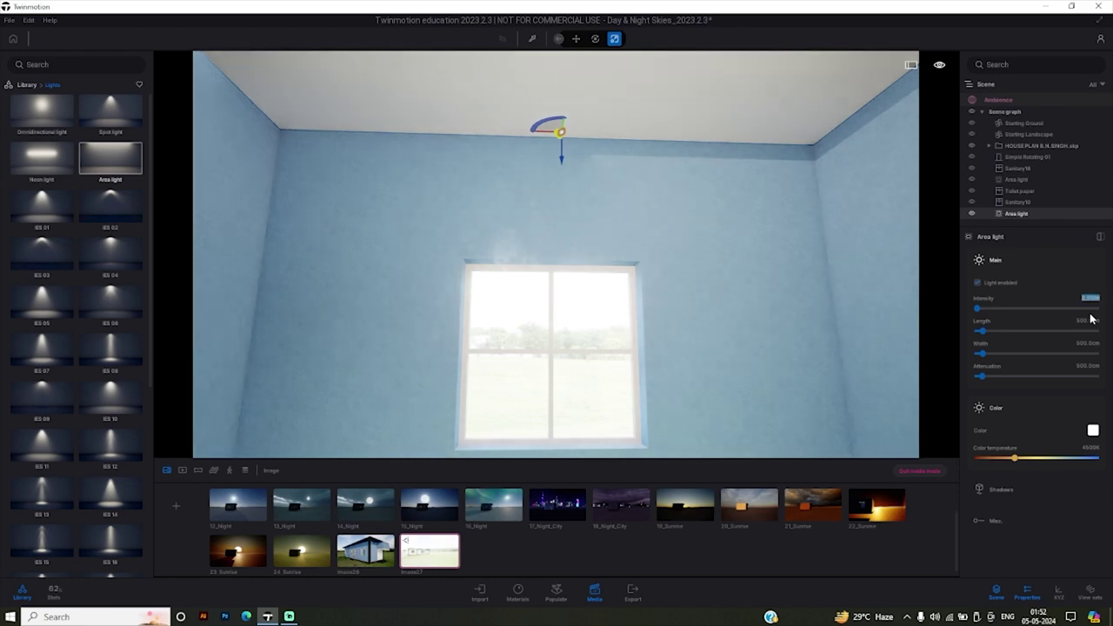
pyautogui.moveTo(723, 250)
pyautogui.mouseDown()
pyautogui.moveTo(473, 236)
pyautogui.moveTo(355, 214)
pyautogui.mouseUp()
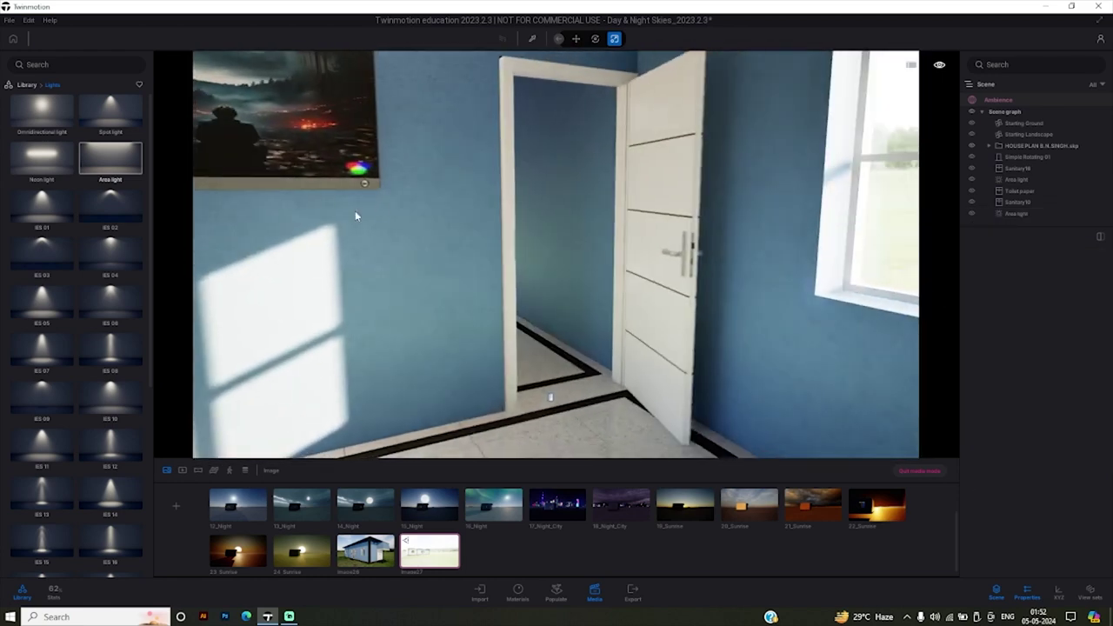
# Turn toward the white bedroom door and walk through into the living area.
pyautogui.moveTo(553, 399); pyautogui.dragTo(695, 348)
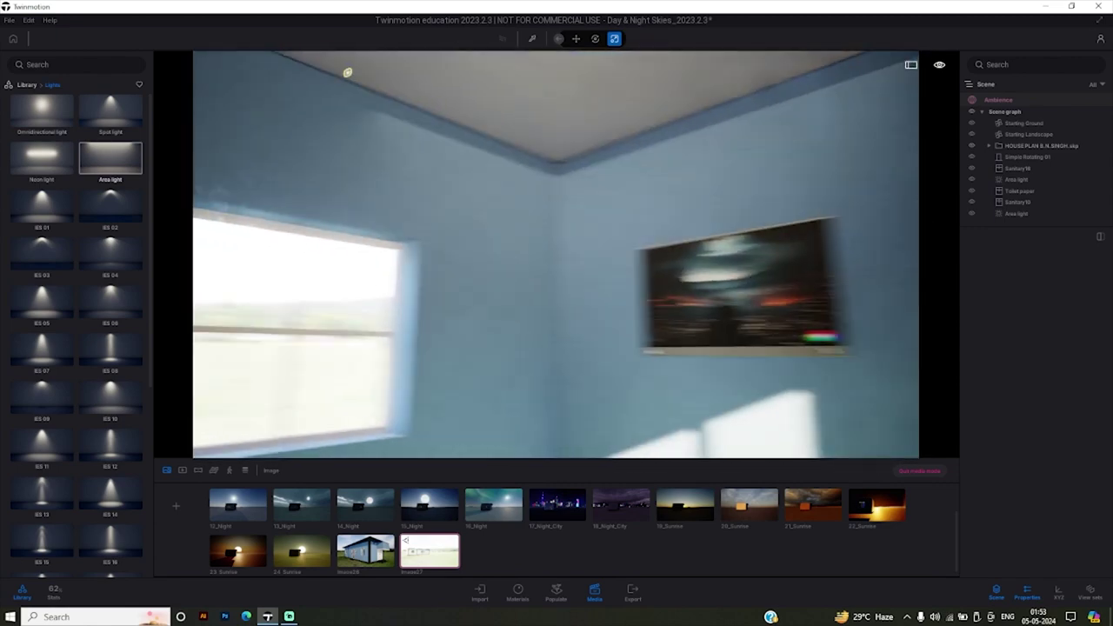
pyautogui.moveTo(347, 72); pyautogui.dragTo(510, 392)
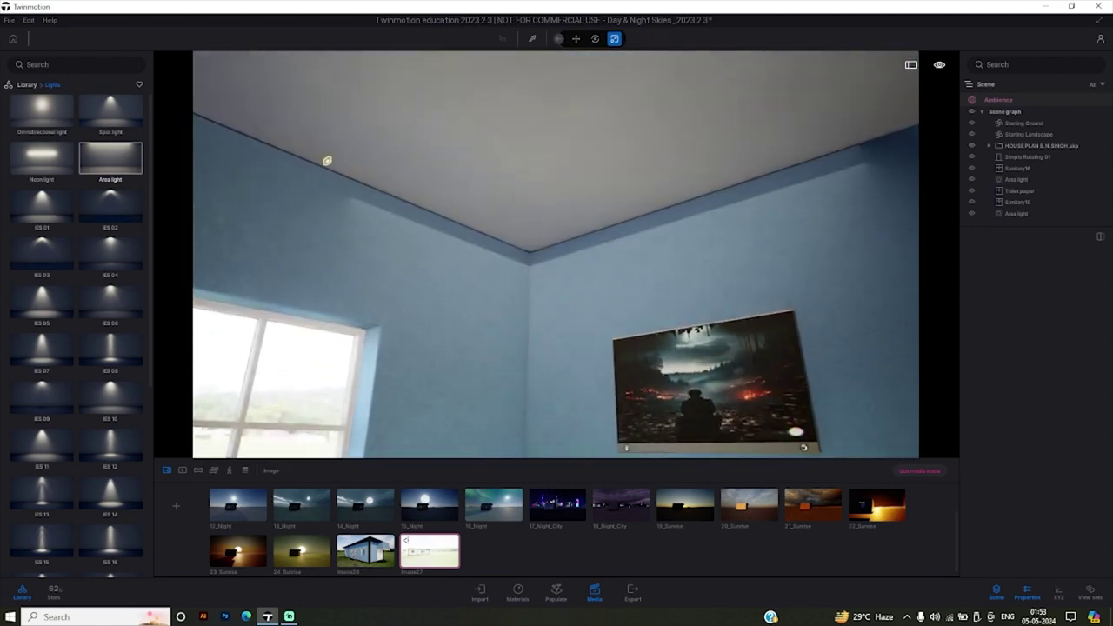
pyautogui.press('Up')
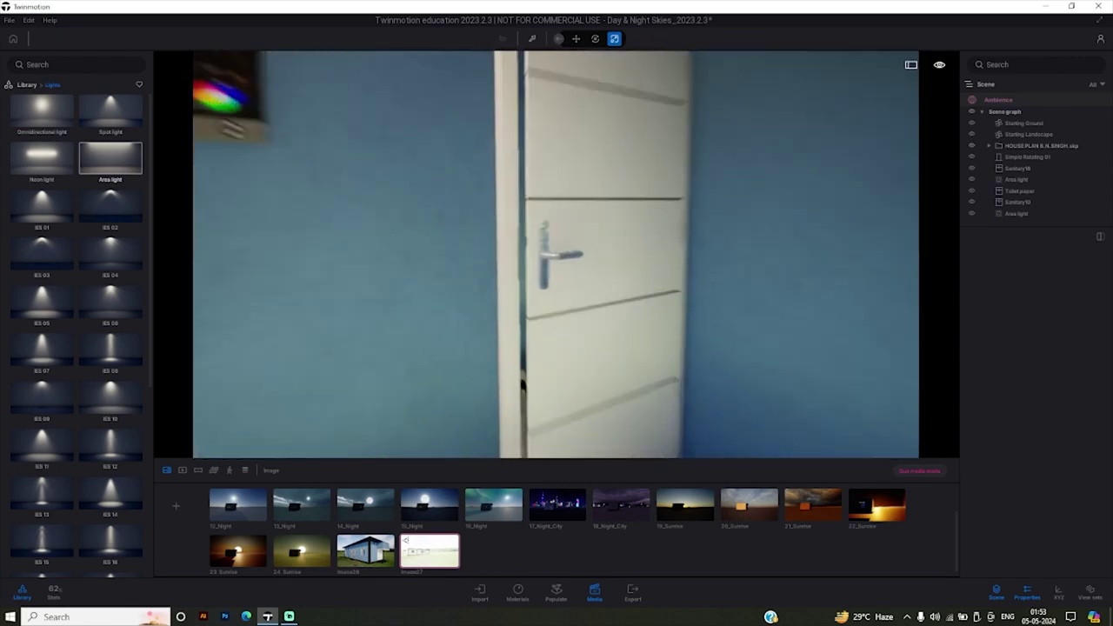
pyautogui.press('Up')
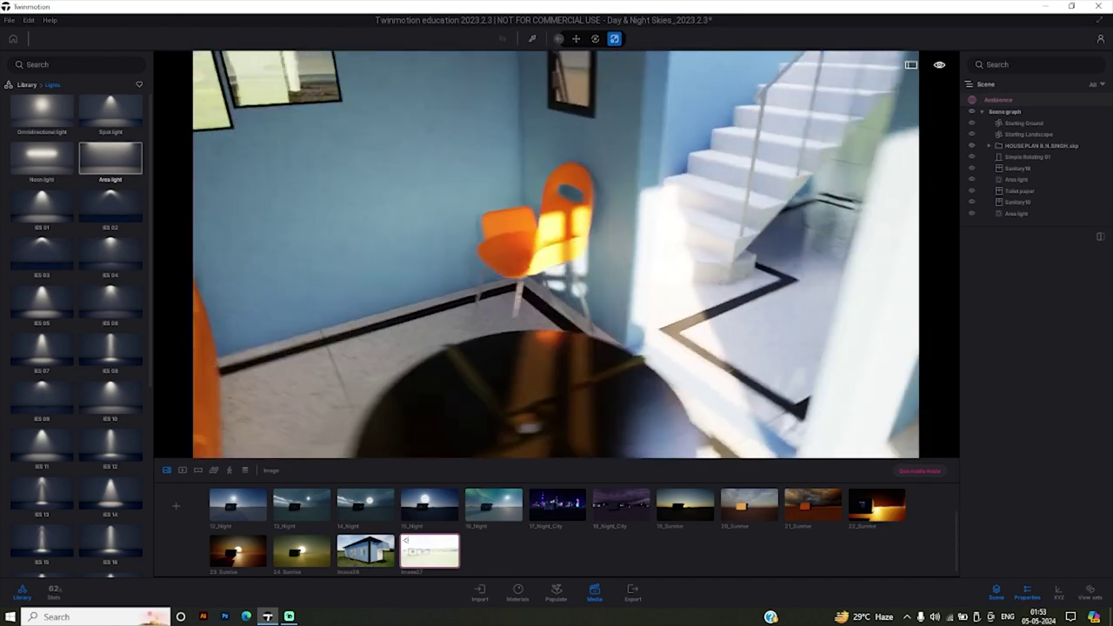
# Rotate the orange chair by the round table and shift it to the left.
pyautogui.click(508, 248)
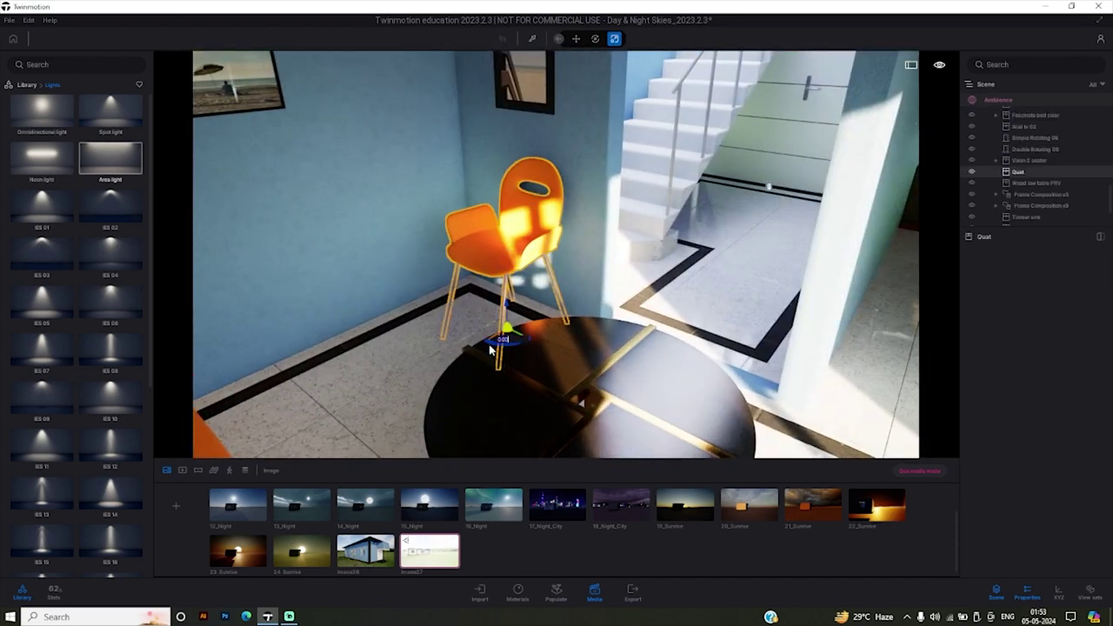
pyautogui.moveTo(509, 346)
pyautogui.mouseDown()
pyautogui.moveTo(591, 349)
pyautogui.moveTo(572, 348)
pyautogui.mouseUp()
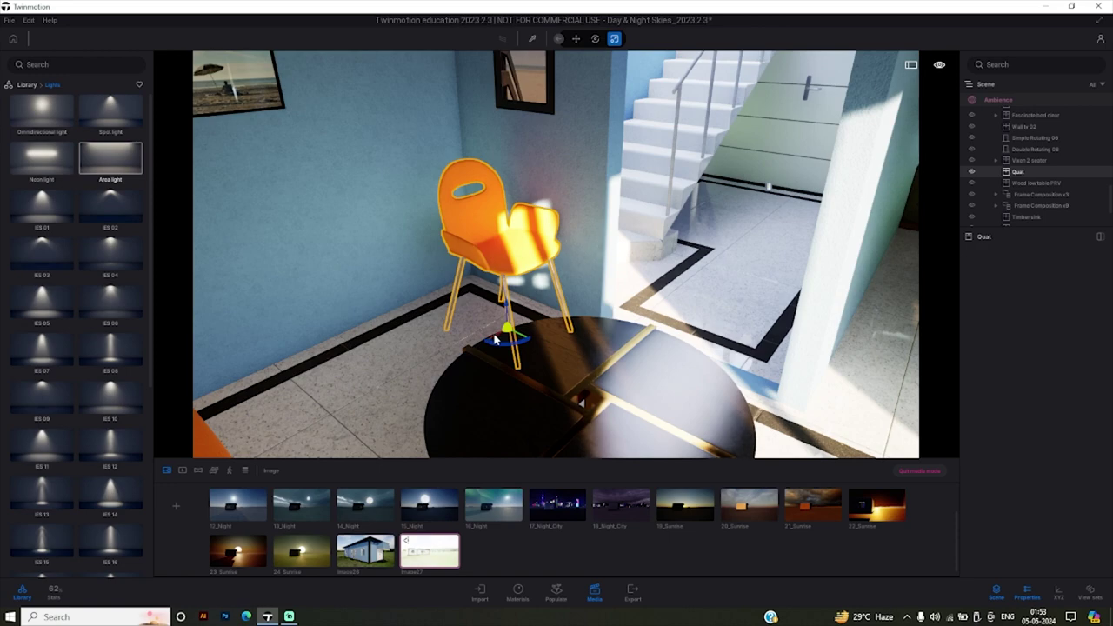
pyautogui.scroll(3, 494, 340)
pyautogui.scroll(2, 499, 329)
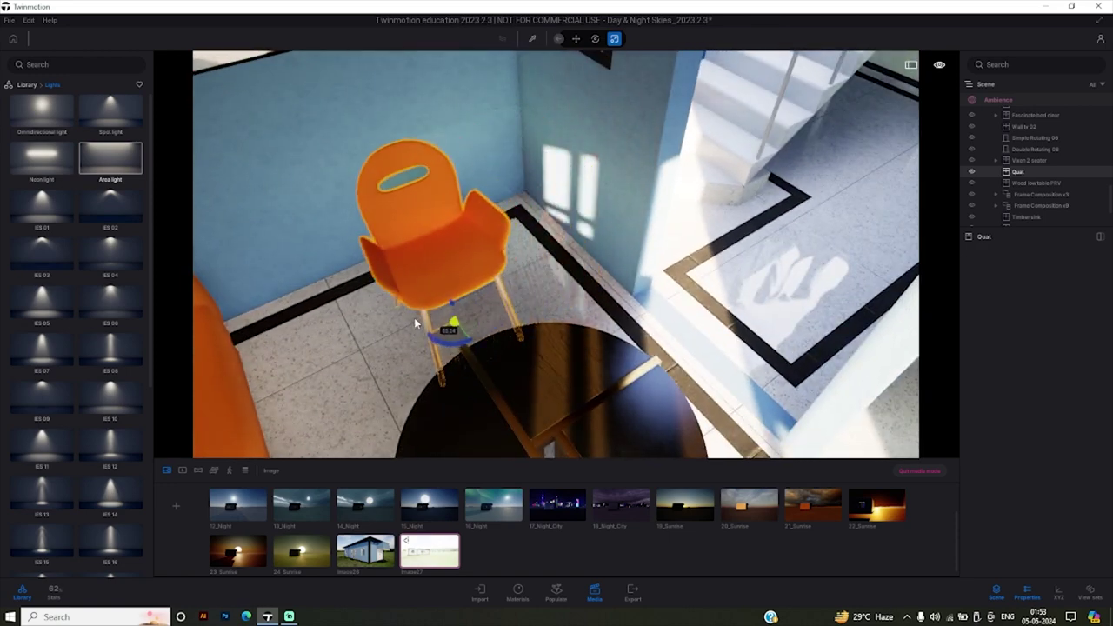
pyautogui.moveTo(517, 293); pyautogui.dragTo(390, 324)
pyautogui.press('Escape')
pyautogui.moveTo(515, 356)
pyautogui.mouseDown(button='right')
pyautogui.moveTo(514, 411)
pyautogui.moveTo(614, 422)
pyautogui.moveTo(698, 394)
pyautogui.moveTo(716, 400)
pyautogui.moveTo(596, 347)
pyautogui.mouseUp(button='right')
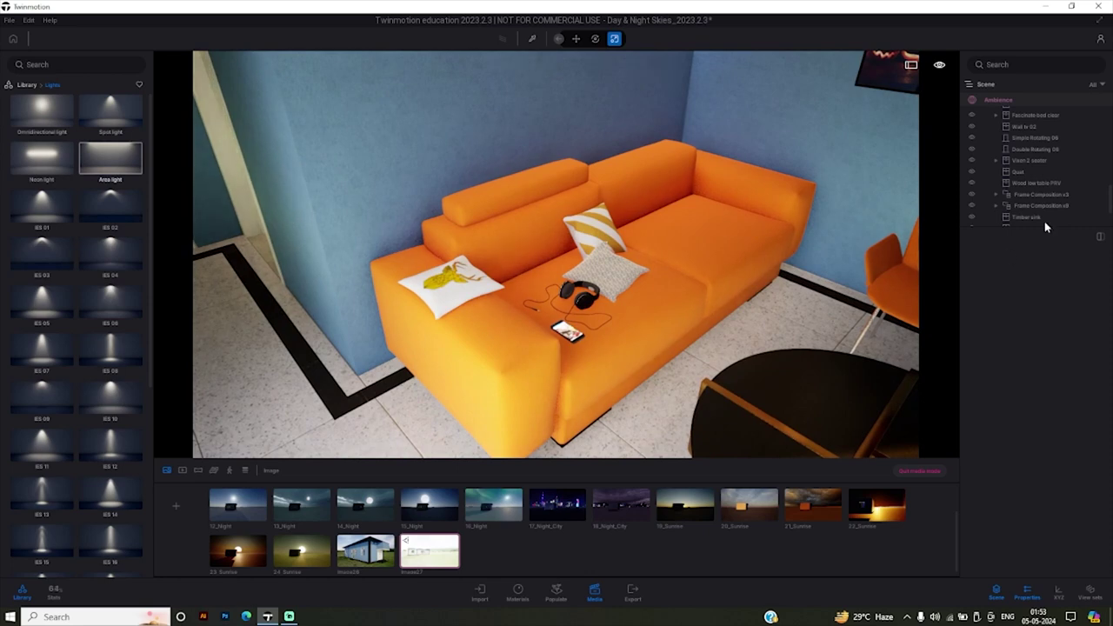
# Turn the orange two-seater sofa slightly on the floor in a few small rotations.
pyautogui.click(560, 350)
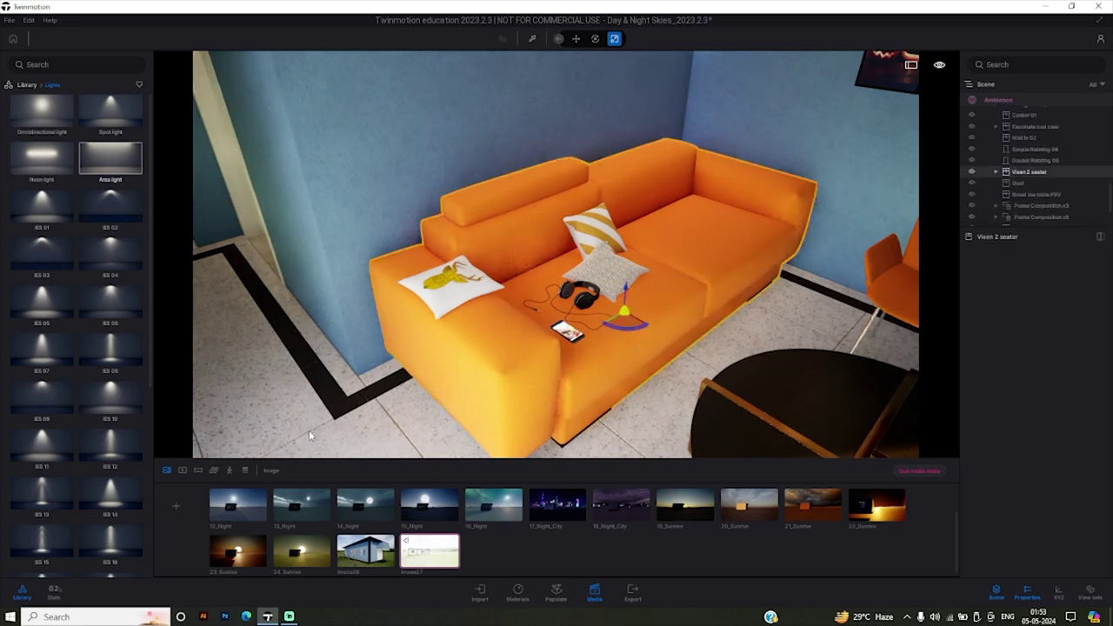
pyautogui.moveTo(606, 326); pyautogui.dragTo(599, 329)
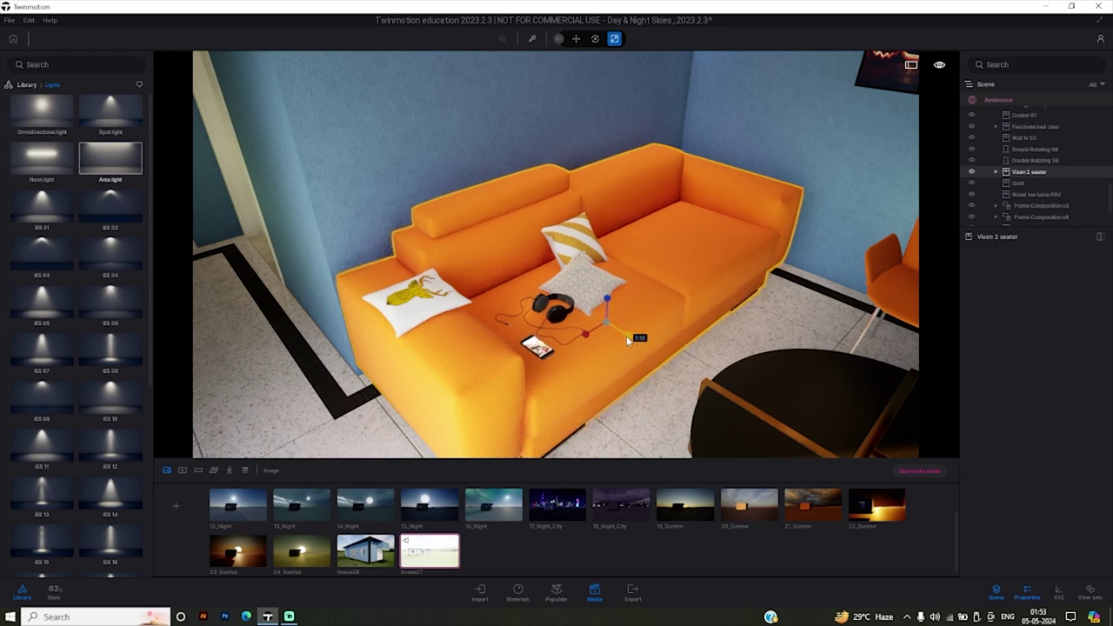
pyautogui.moveTo(628, 340); pyautogui.dragTo(619, 335)
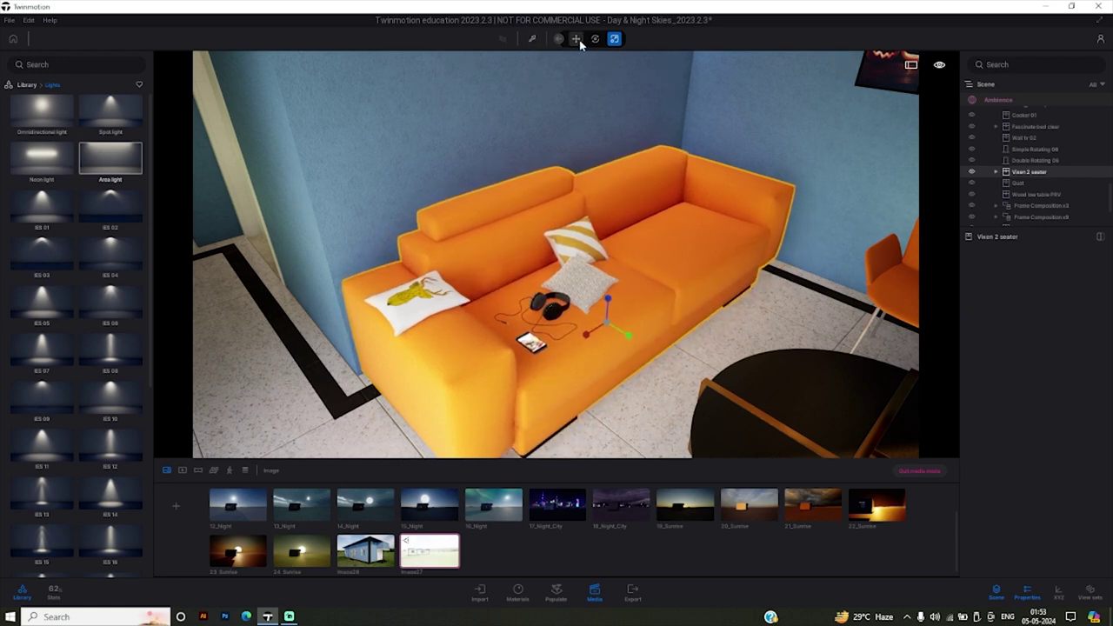
pyautogui.moveTo(623, 336); pyautogui.dragTo(618, 324)
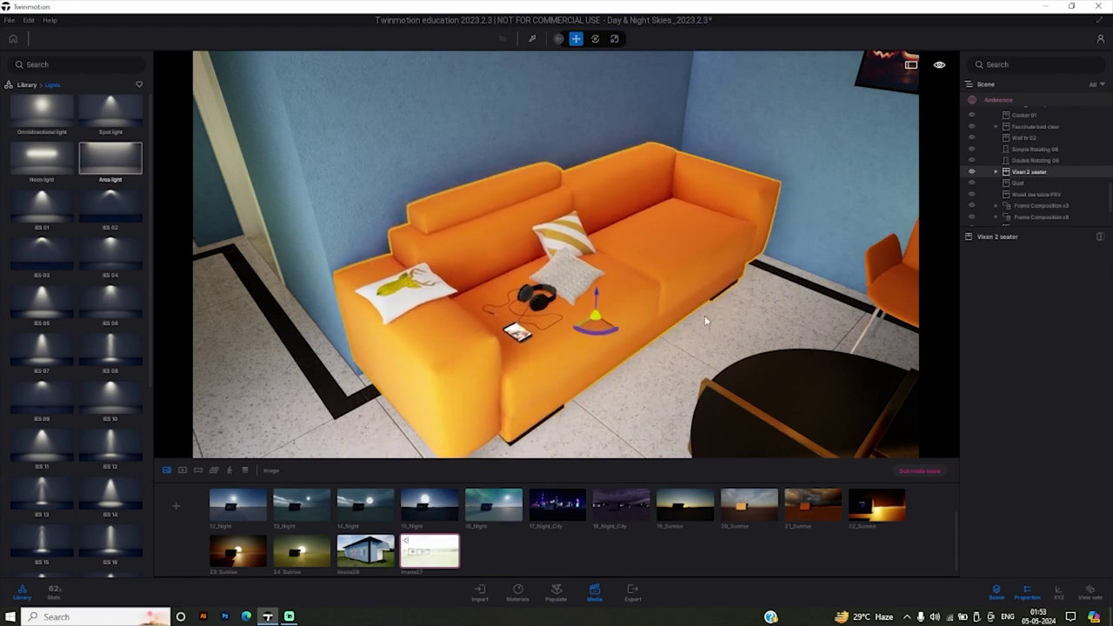
pyautogui.moveTo(354, 316)
pyautogui.mouseDown()
pyautogui.moveTo(539, 256)
pyautogui.moveTo(560, 219)
pyautogui.moveTo(439, 297)
pyautogui.mouseUp()
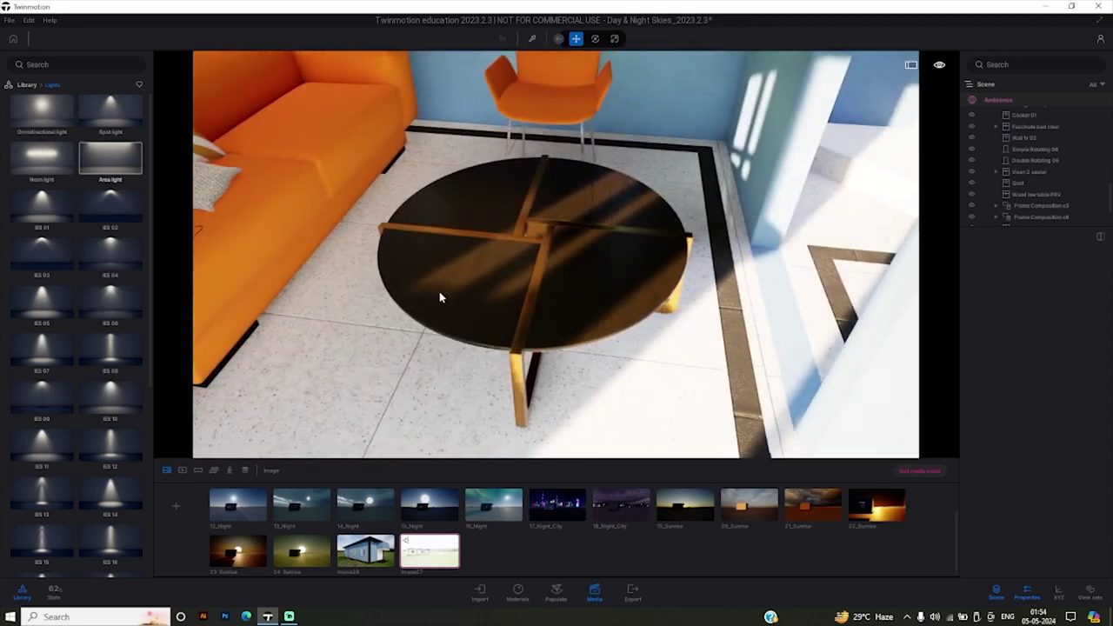
# Rotate the round wooden low table by about 17 degrees.
pyautogui.click(512, 309)
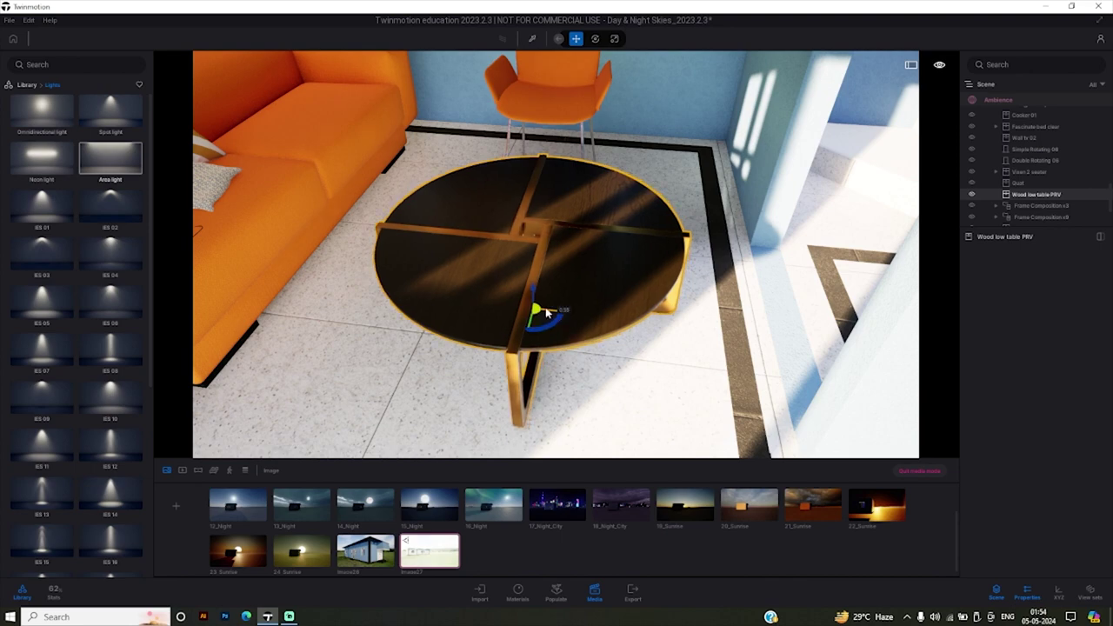
pyautogui.moveTo(546, 313); pyautogui.dragTo(608, 359)
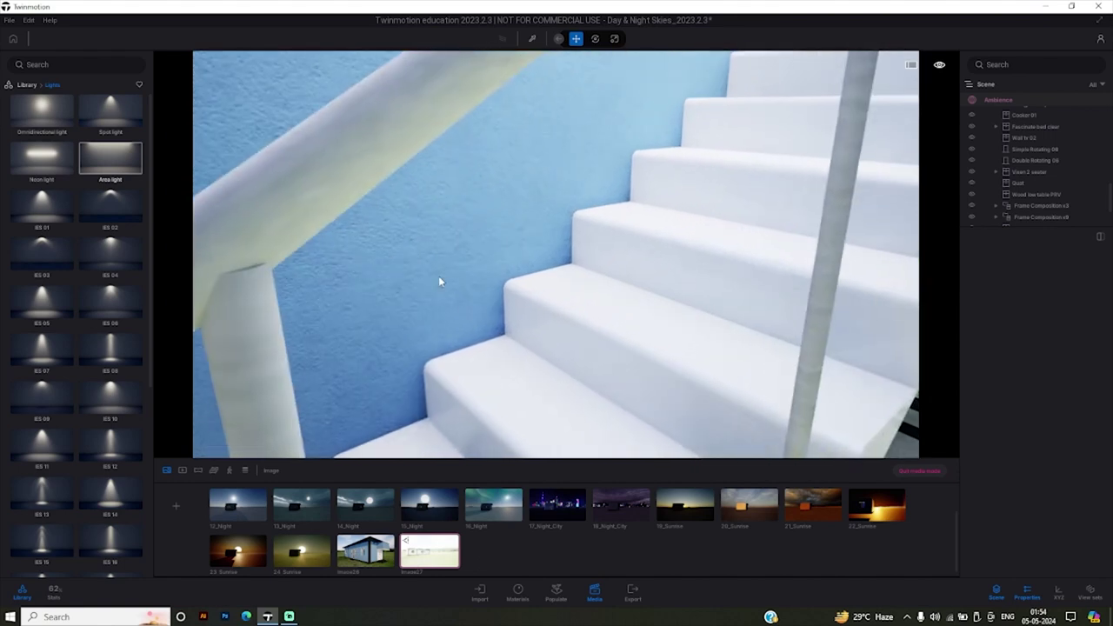
# Return to the library root and show the Materials categories.
pyautogui.click(27, 88)
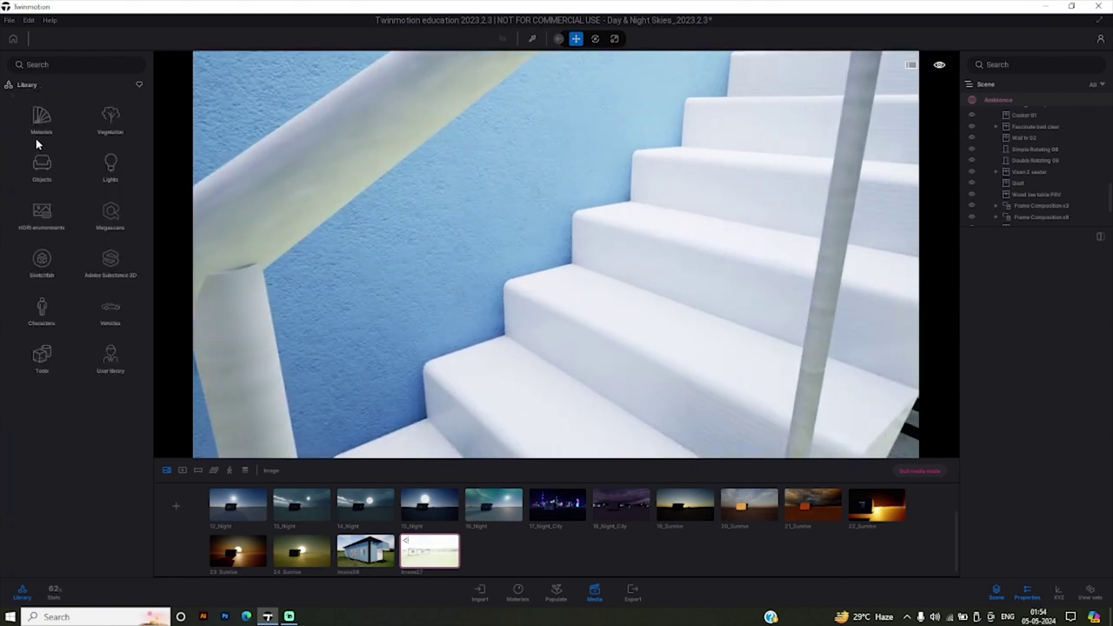
pyautogui.click(37, 136)
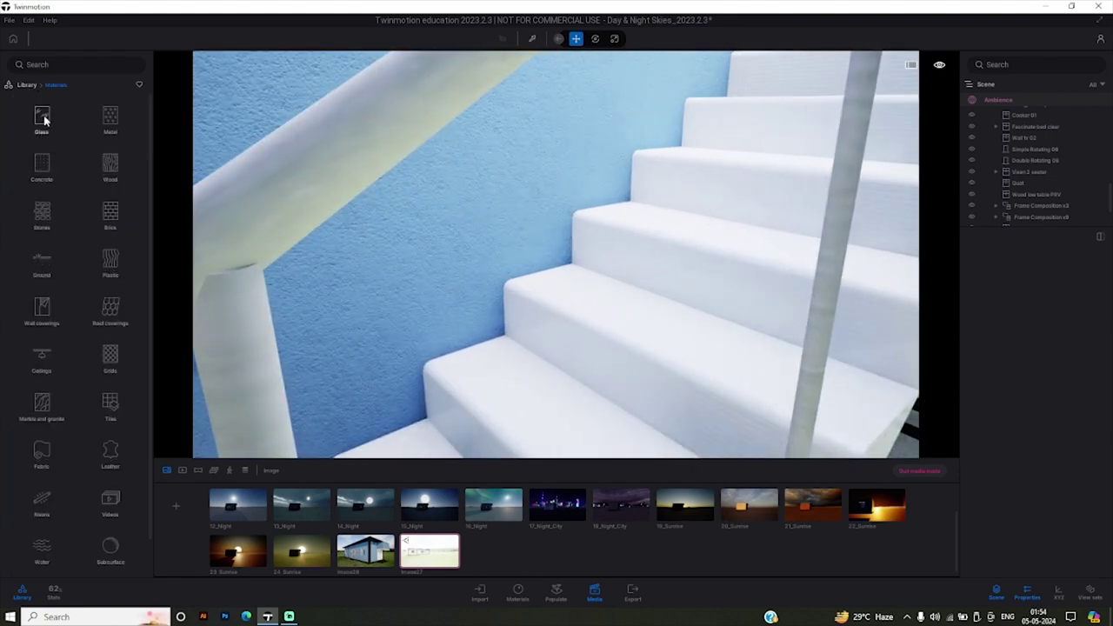
# Apply Heavy metal flake paint from the Metal materials to the stair handrail.
pyautogui.click(94, 128)
pyautogui.moveTo(111, 111)
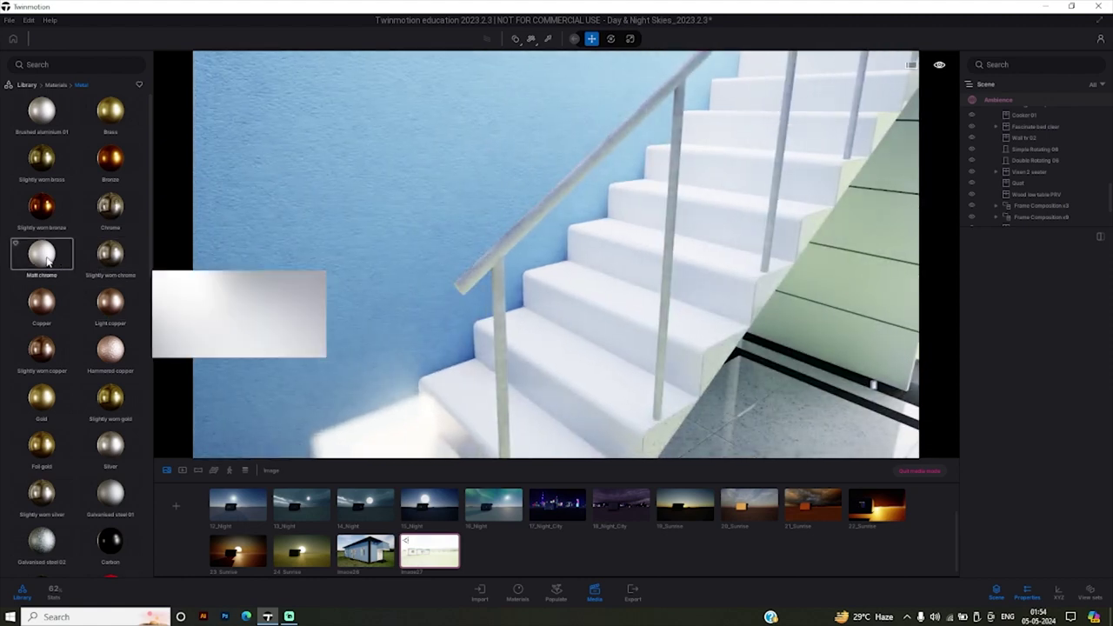
pyautogui.scroll(-1, 52, 256)
pyautogui.scroll(-3, 78, 248)
pyautogui.scroll(-1, 101, 242)
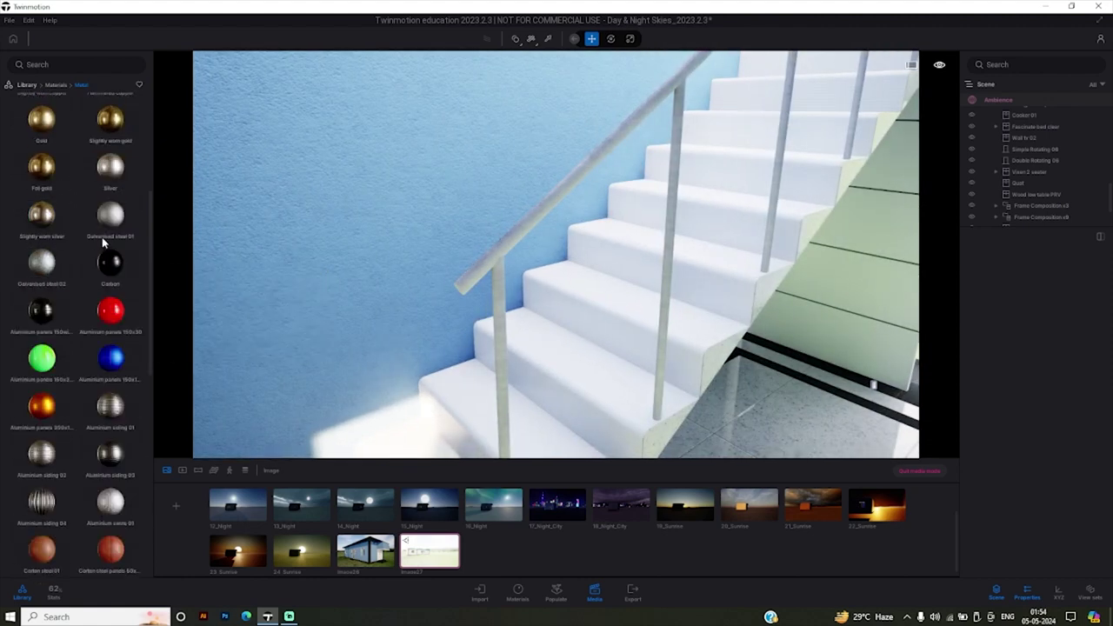
pyautogui.scroll(-1, 110, 322)
pyautogui.scroll(-2, 111, 309)
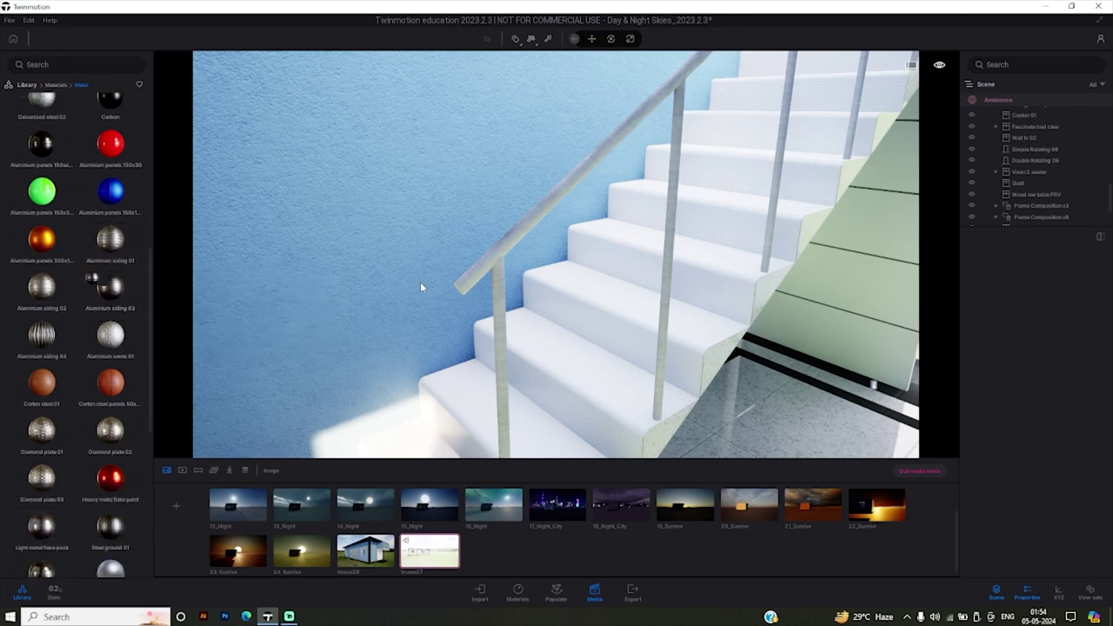
pyautogui.moveTo(420, 287); pyautogui.dragTo(500, 275)
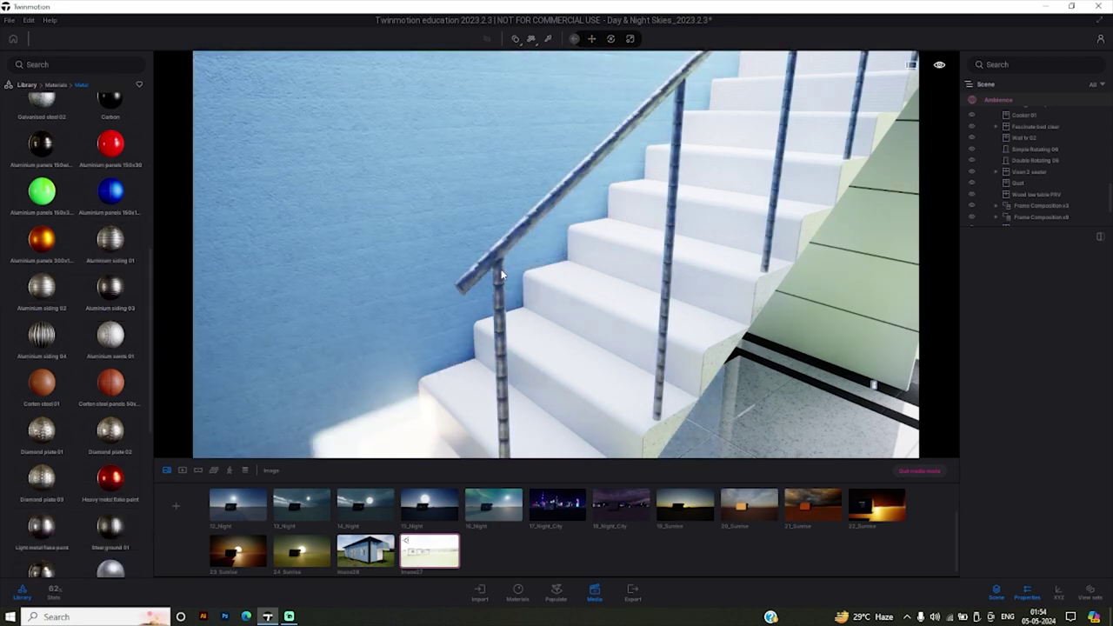
pyautogui.scroll(-2, 35, 374)
pyautogui.scroll(-1, 105, 368)
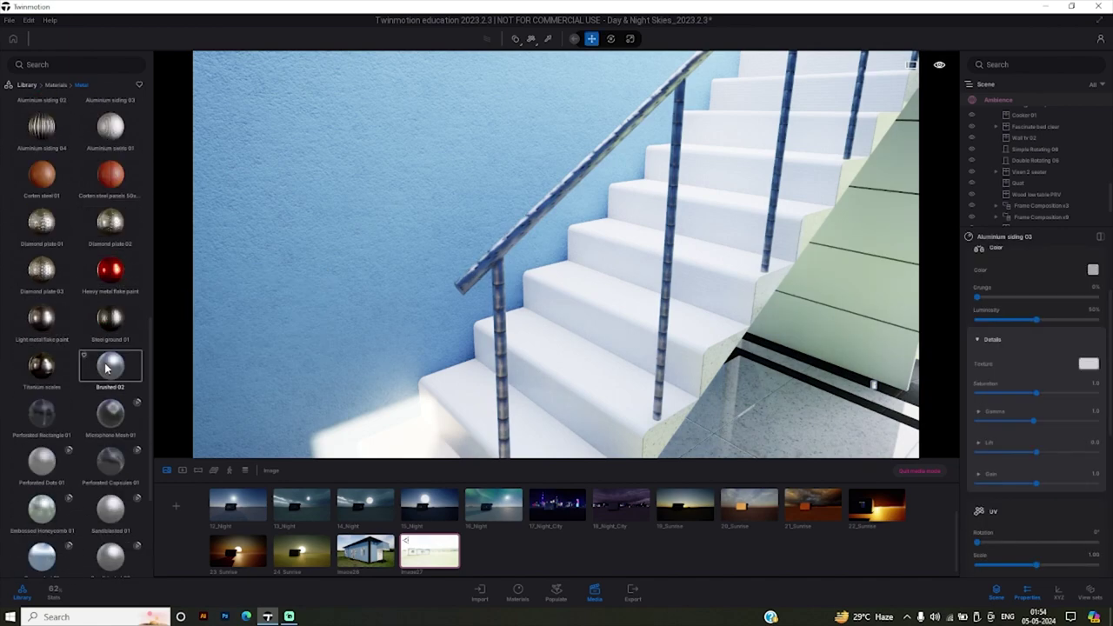
pyautogui.moveTo(113, 272); pyautogui.dragTo(498, 269)
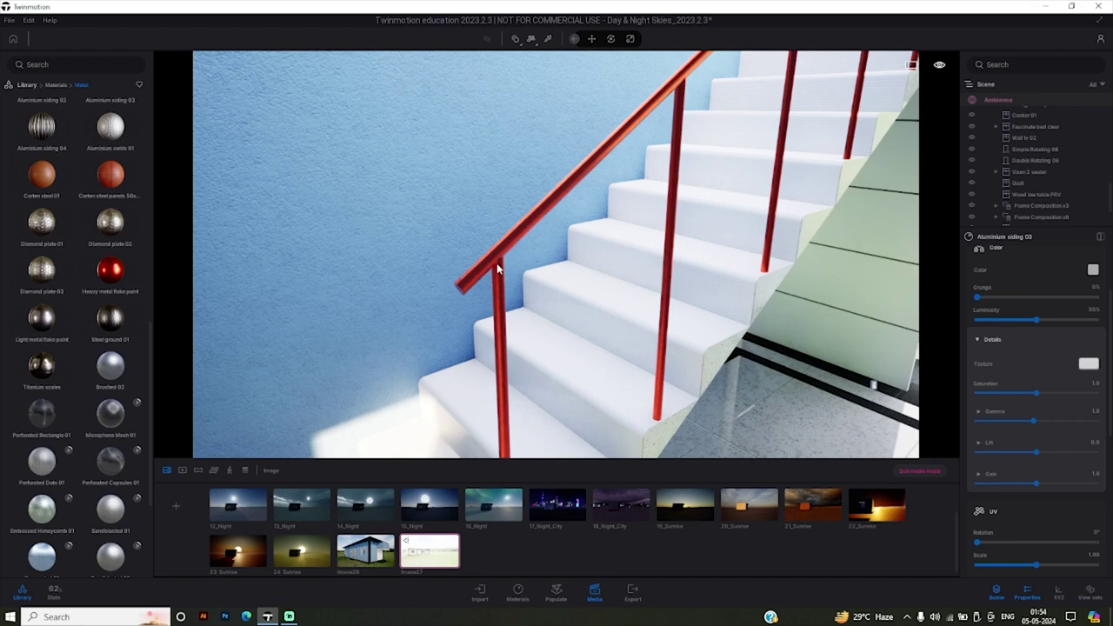
# Replace the handrail's finish with the Gold metal material.
pyautogui.scroll(1, 42, 400)
pyautogui.scroll(2, 43, 409)
pyautogui.scroll(1, 48, 417)
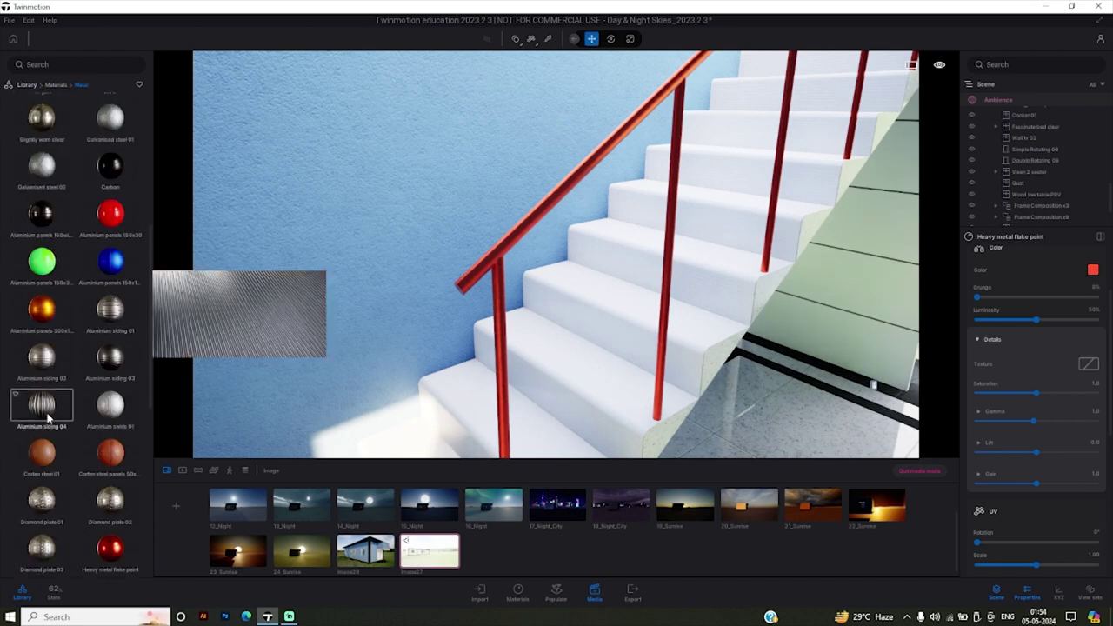
pyautogui.scroll(1, 47, 417)
pyautogui.scroll(1, 48, 417)
pyautogui.scroll(2, 47, 417)
pyautogui.scroll(1, 109, 396)
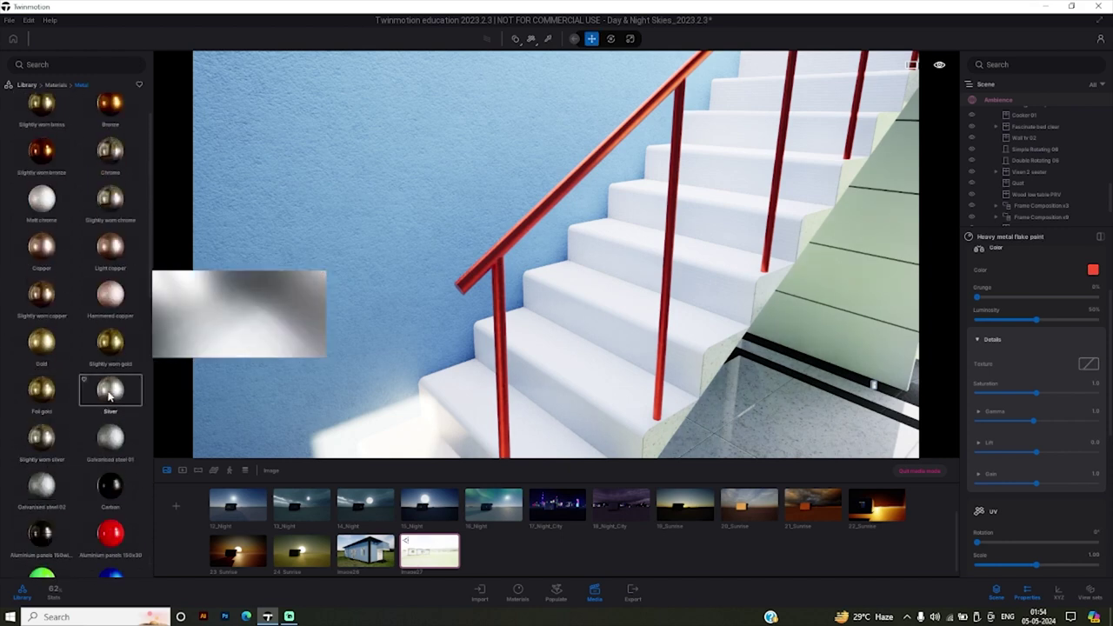
pyautogui.moveTo(42, 347); pyautogui.dragTo(491, 267)
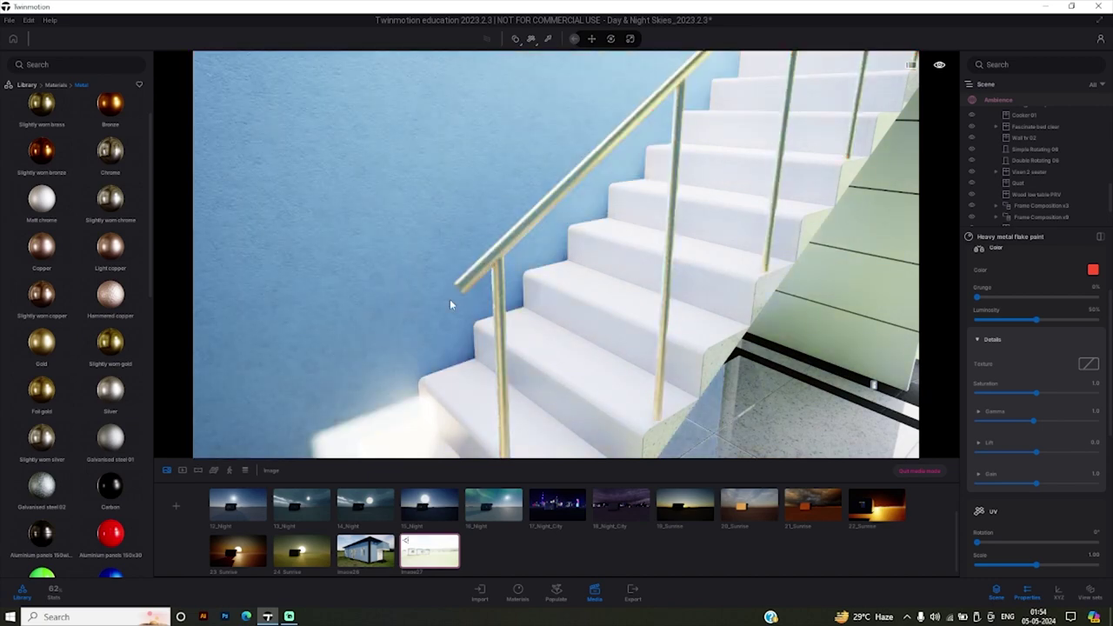
pyautogui.moveTo(405, 393); pyautogui.dragTo(331, 383, button='right')
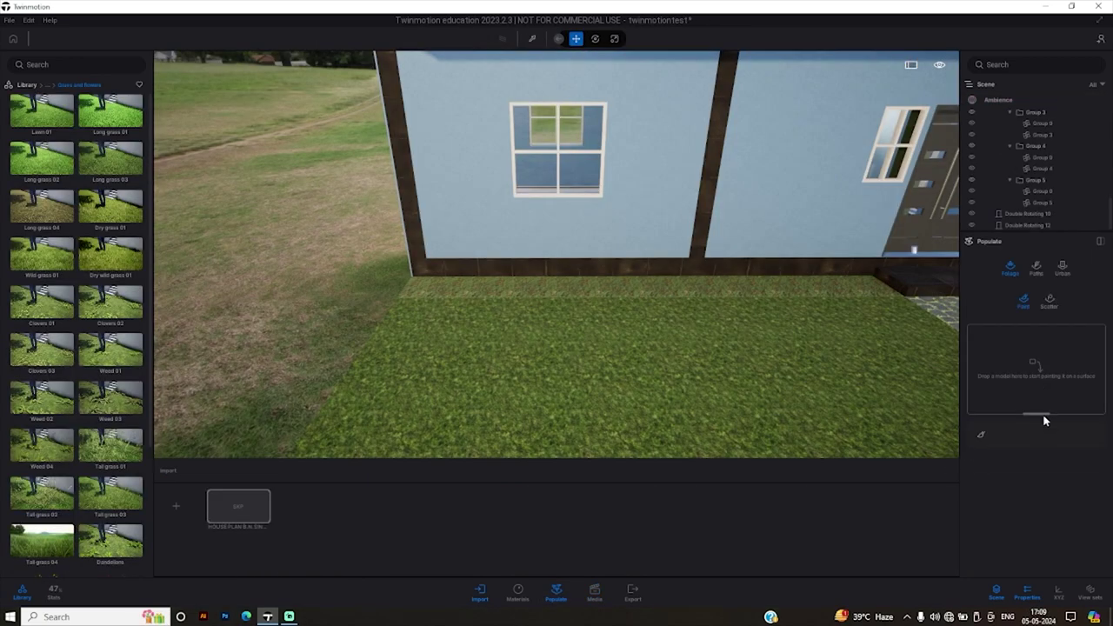
# Brush Lawn 01 grass over the ground in front of the blue house as Painted vegetation 1.
pyautogui.click(1024, 303)
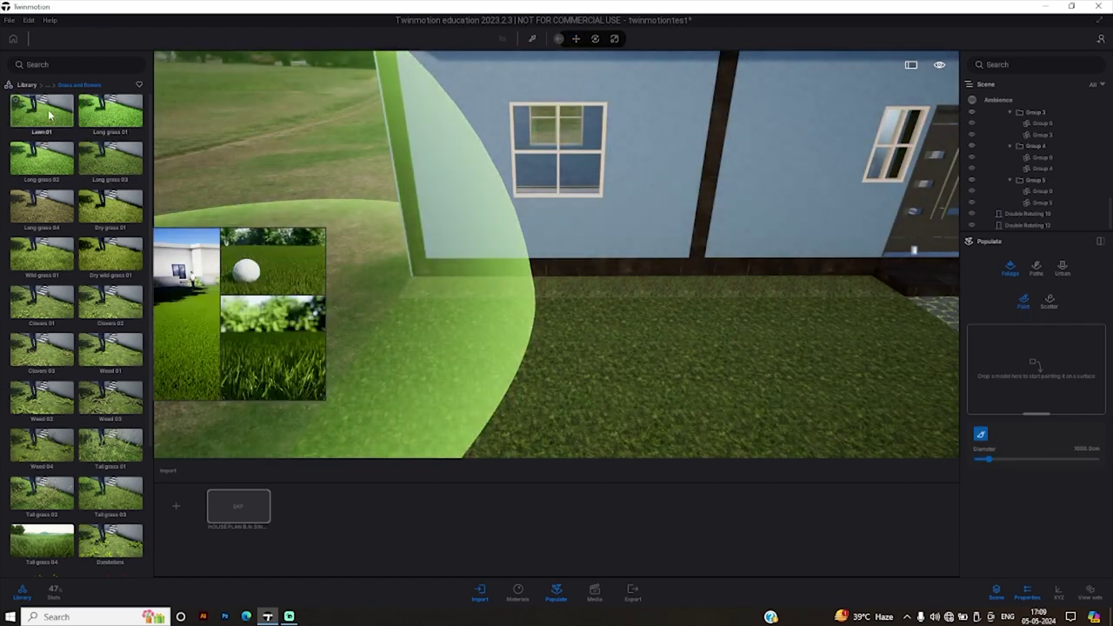
pyautogui.moveTo(42, 111)
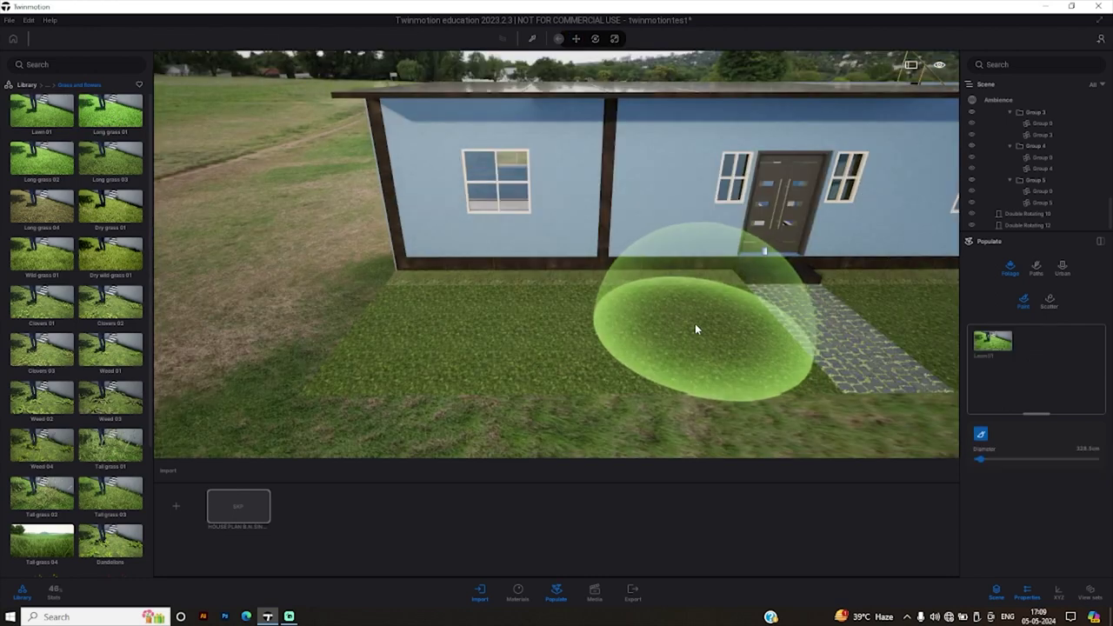
pyautogui.moveTo(695, 324); pyautogui.dragTo(400, 319)
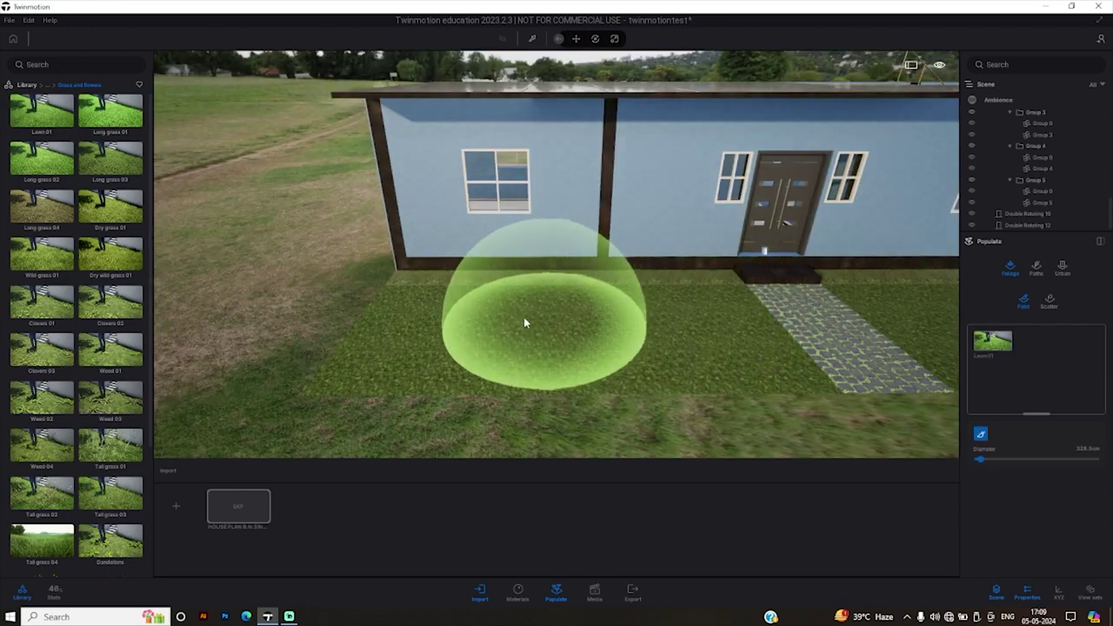
pyautogui.moveTo(585, 326); pyautogui.dragTo(501, 421)
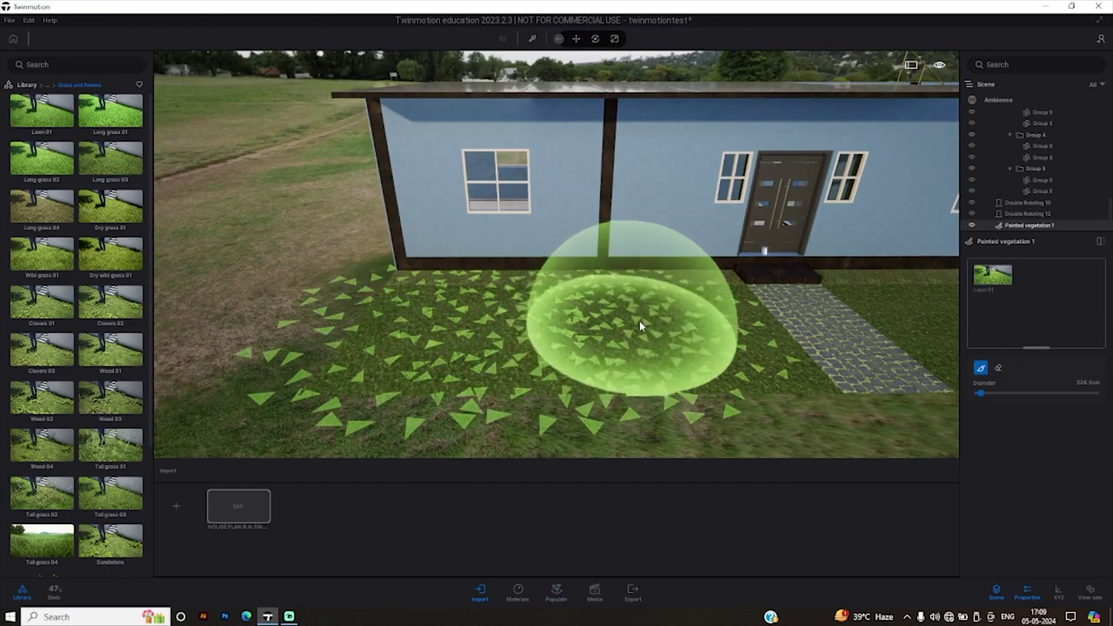
pyautogui.moveTo(500, 421)
pyautogui.mouseDown(button='right')
pyautogui.moveTo(795, 376)
pyautogui.moveTo(578, 338)
pyautogui.mouseUp(button='right')
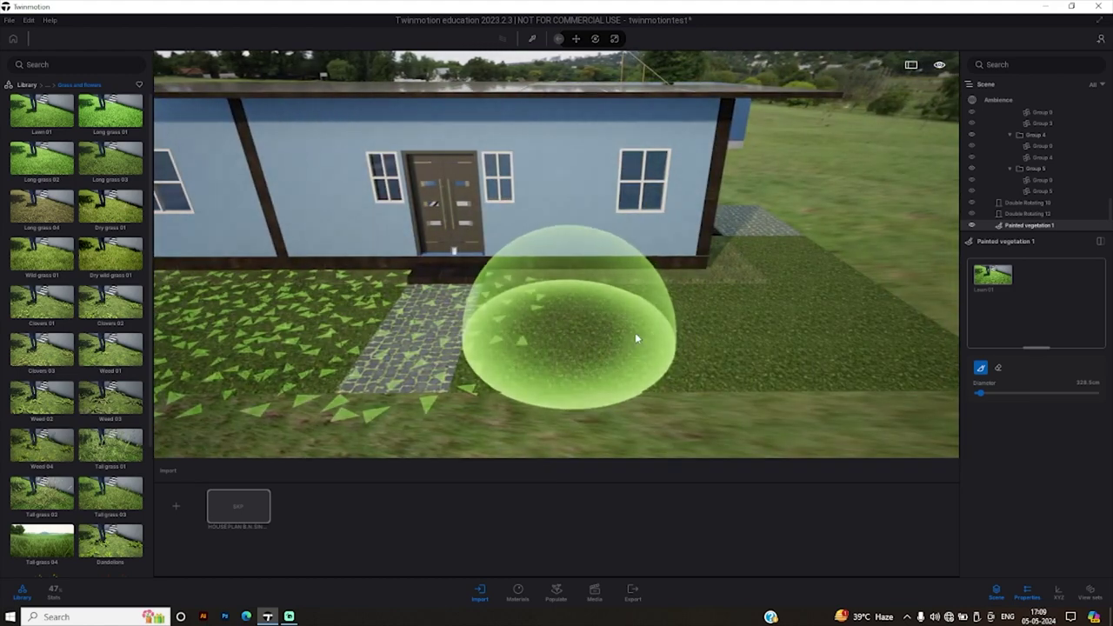
pyautogui.moveTo(844, 322)
pyautogui.mouseDown(button='right')
pyautogui.moveTo(760, 301)
pyautogui.moveTo(355, 95)
pyautogui.mouseUp(button='right')
pyautogui.press('Escape')
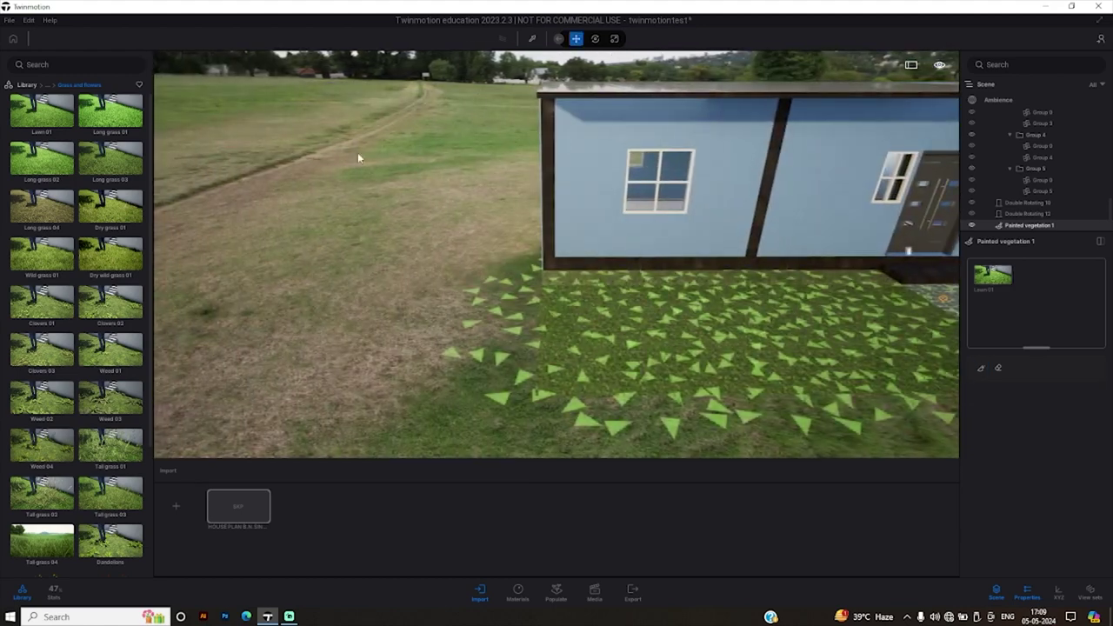
pyautogui.click(342, 265)
pyautogui.scroll(-3, 665, 371)
pyautogui.scroll(-3, 665, 370)
pyautogui.scroll(-2, 608, 368)
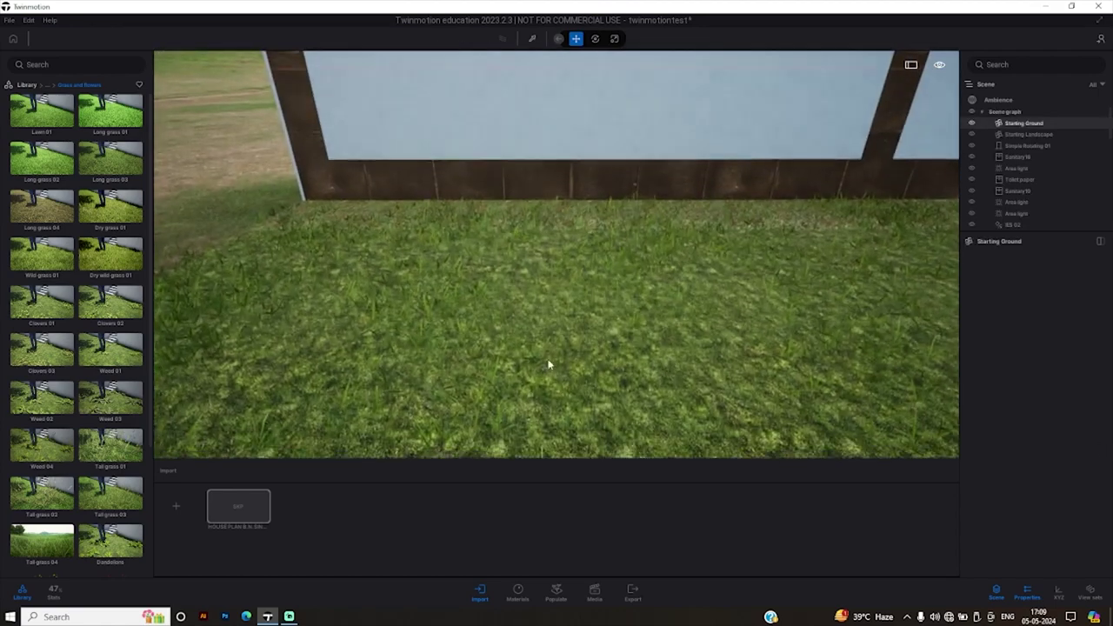
pyautogui.scroll(-3, 549, 365)
pyautogui.scroll(-3, 519, 336)
pyautogui.scroll(-3, 519, 335)
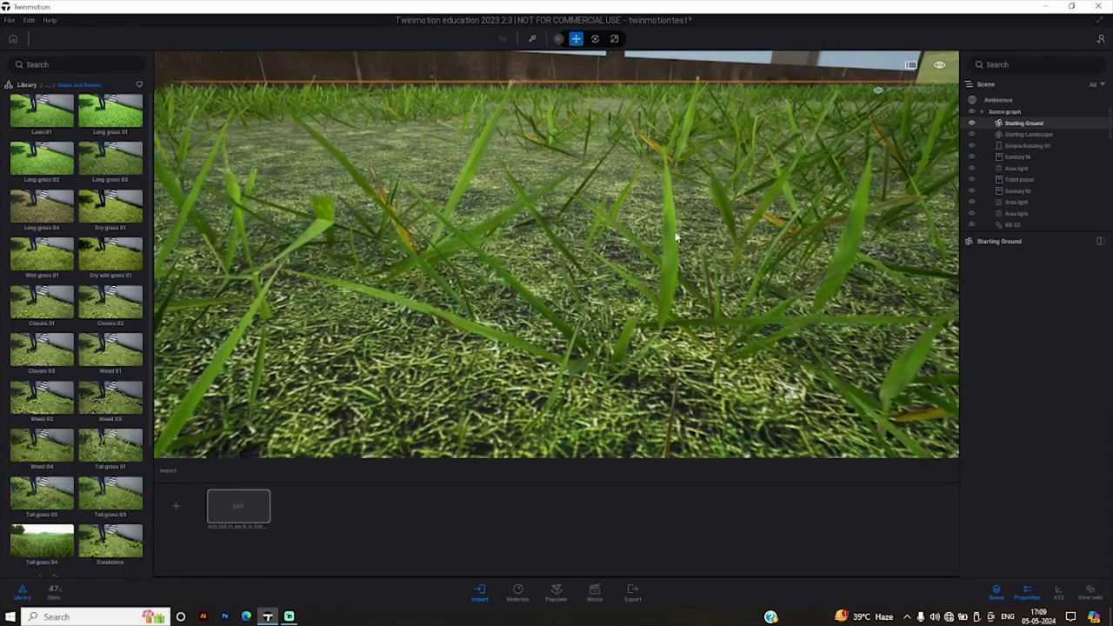
pyautogui.scroll(3, 675, 234)
pyautogui.scroll(-3, 671, 238)
pyautogui.scroll(3, 672, 237)
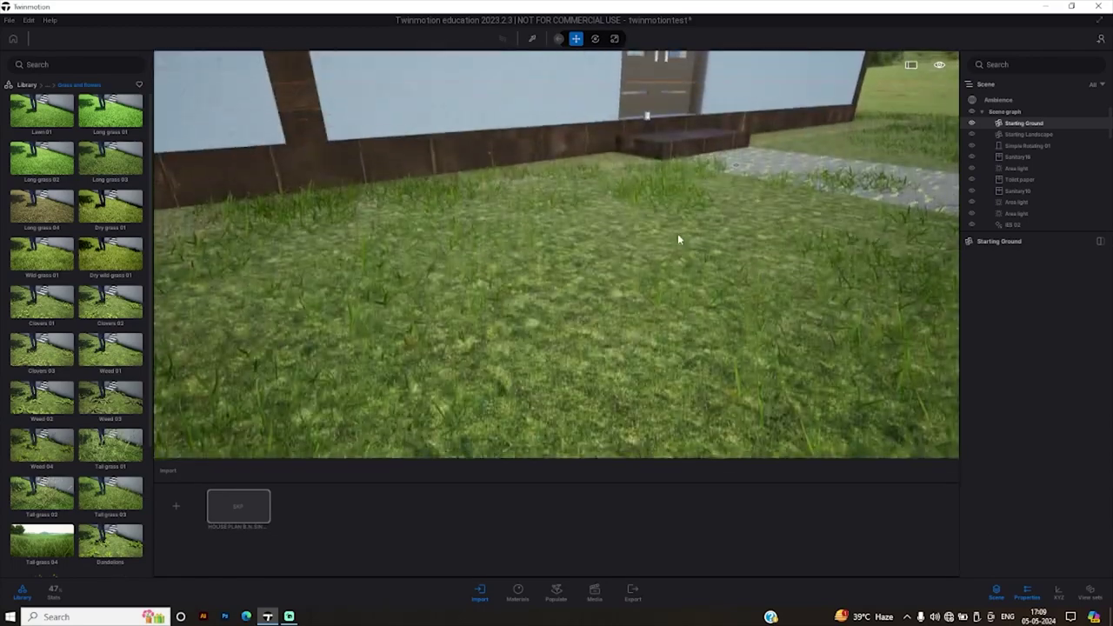
pyautogui.moveTo(677, 233)
pyautogui.mouseDown()
pyautogui.moveTo(609, 261)
pyautogui.moveTo(726, 166)
pyautogui.mouseUp()
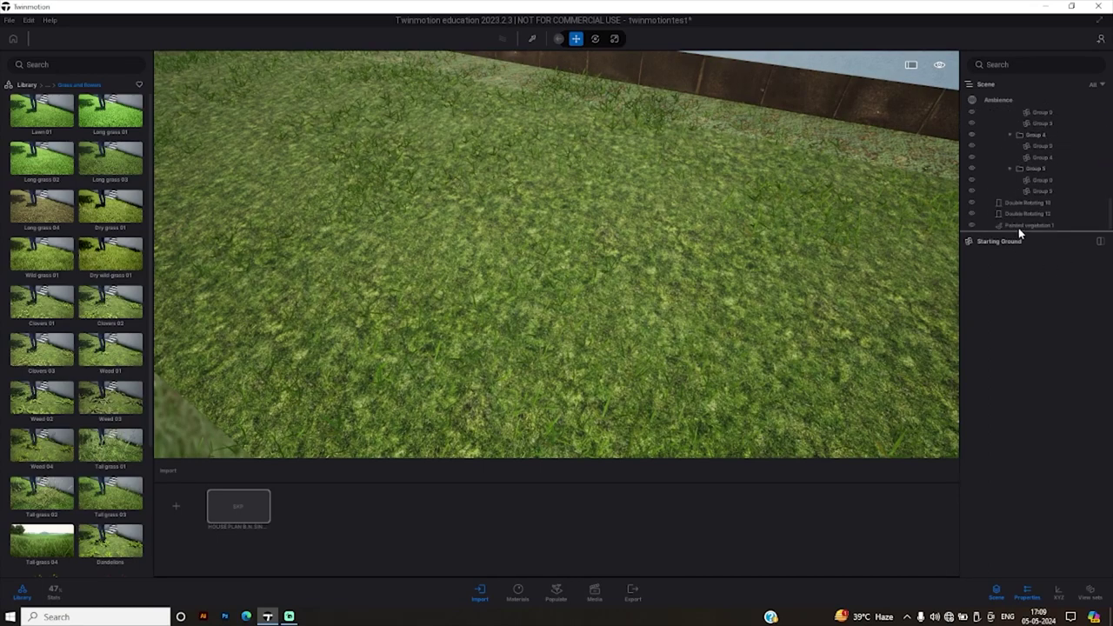
# Add a second Lawn 01 to Painted vegetation 1 and paint more grass around the front path.
pyautogui.doubleClick(1020, 226)
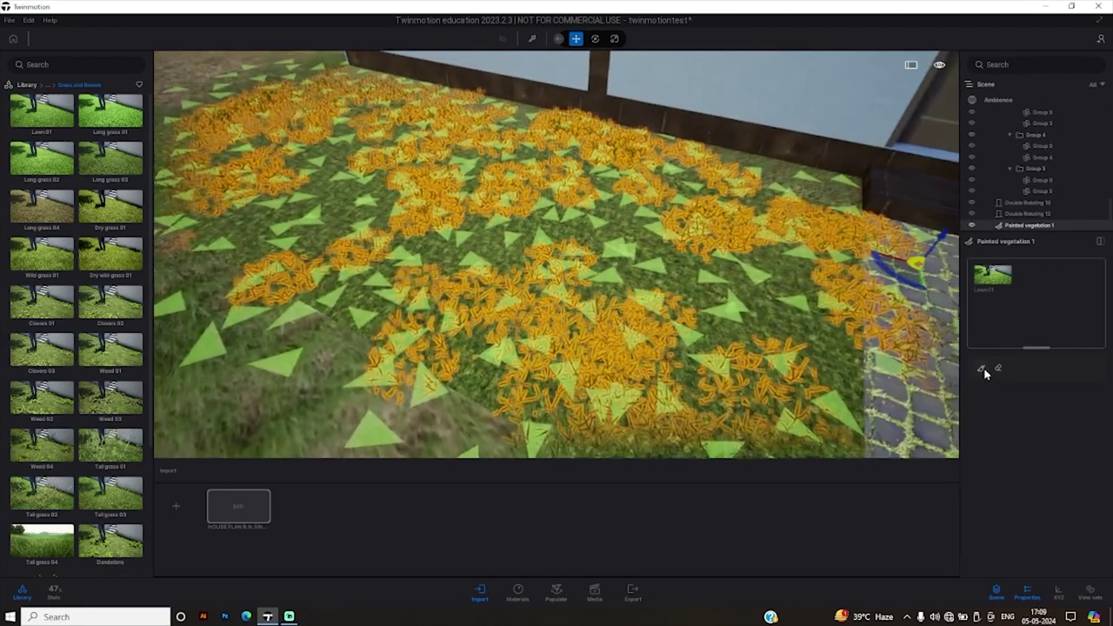
pyautogui.click(981, 369)
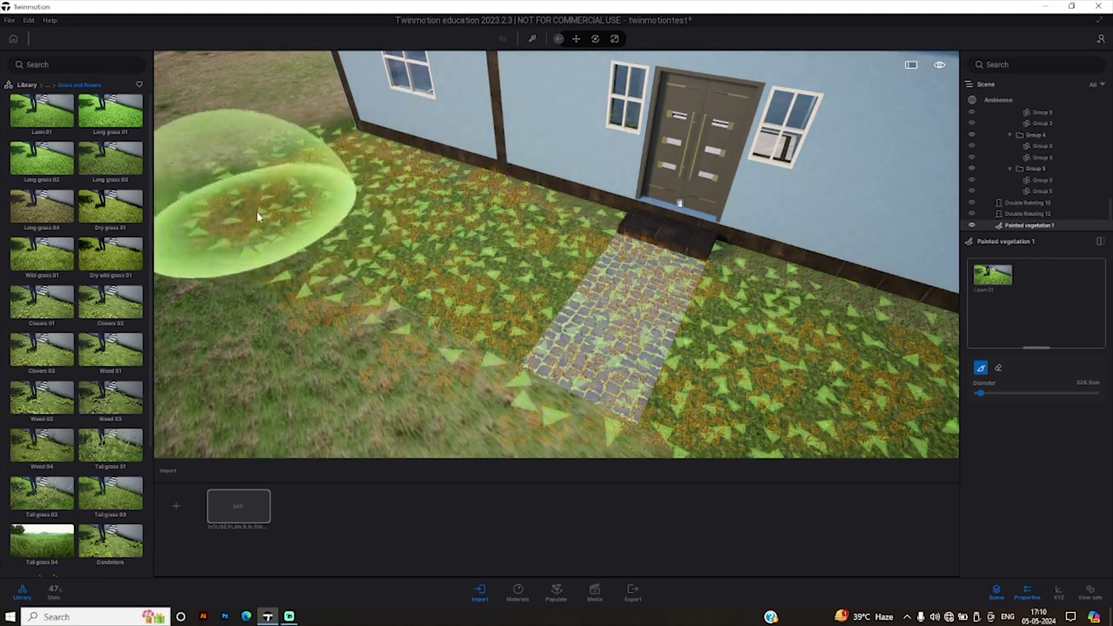
pyautogui.moveTo(53, 120); pyautogui.dragTo(1107, 356)
pyautogui.moveTo(1071, 299); pyautogui.dragTo(1069, 299)
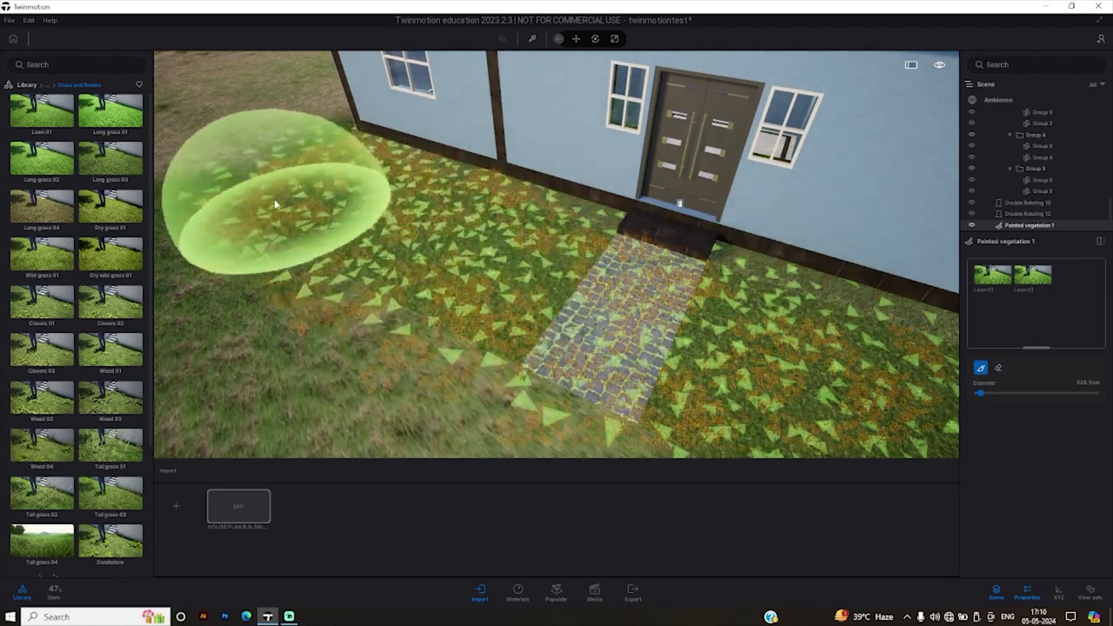
pyautogui.scroll(5, 452, 304)
pyautogui.scroll(-5, 445, 337)
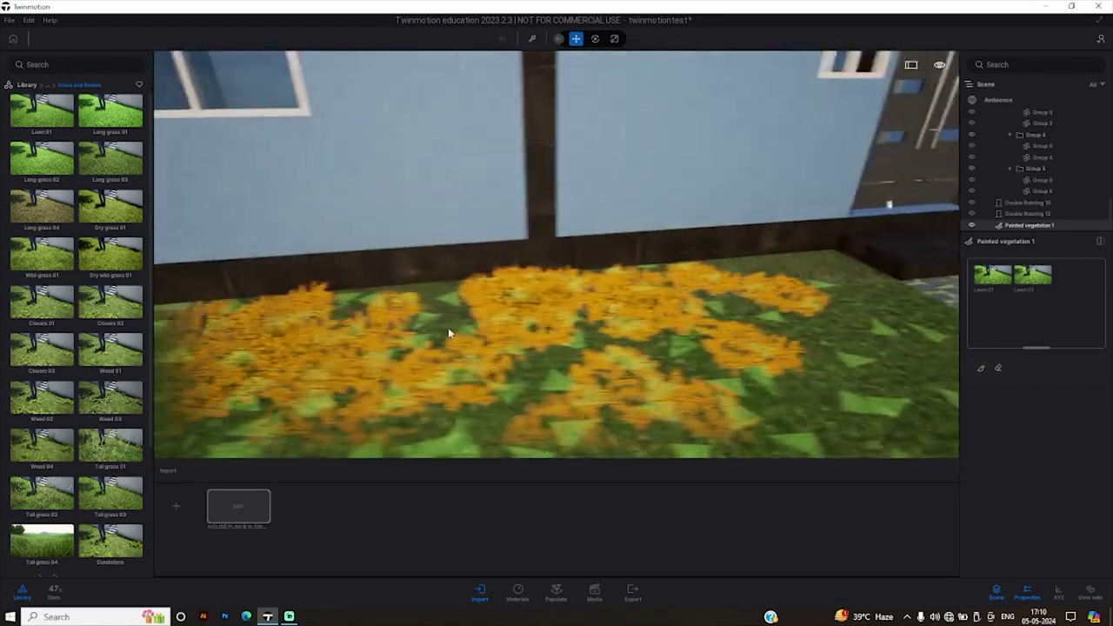
# Browse the Vegetation Trees category down to the Common Rhododendron.
pyautogui.click(50, 87)
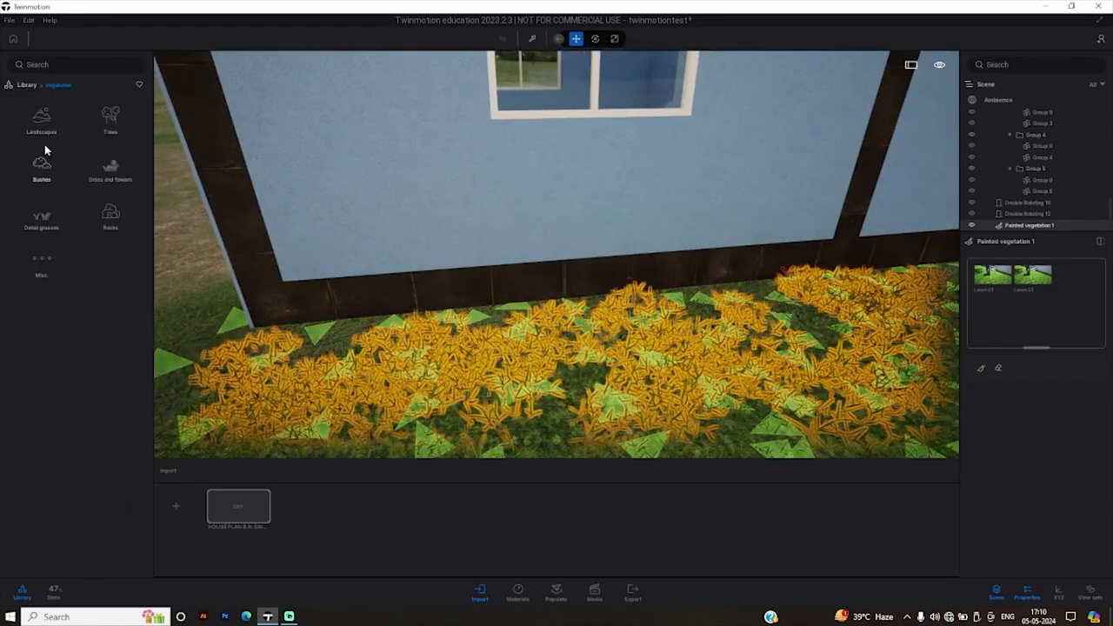
pyautogui.click(113, 120)
pyautogui.moveTo(110, 209)
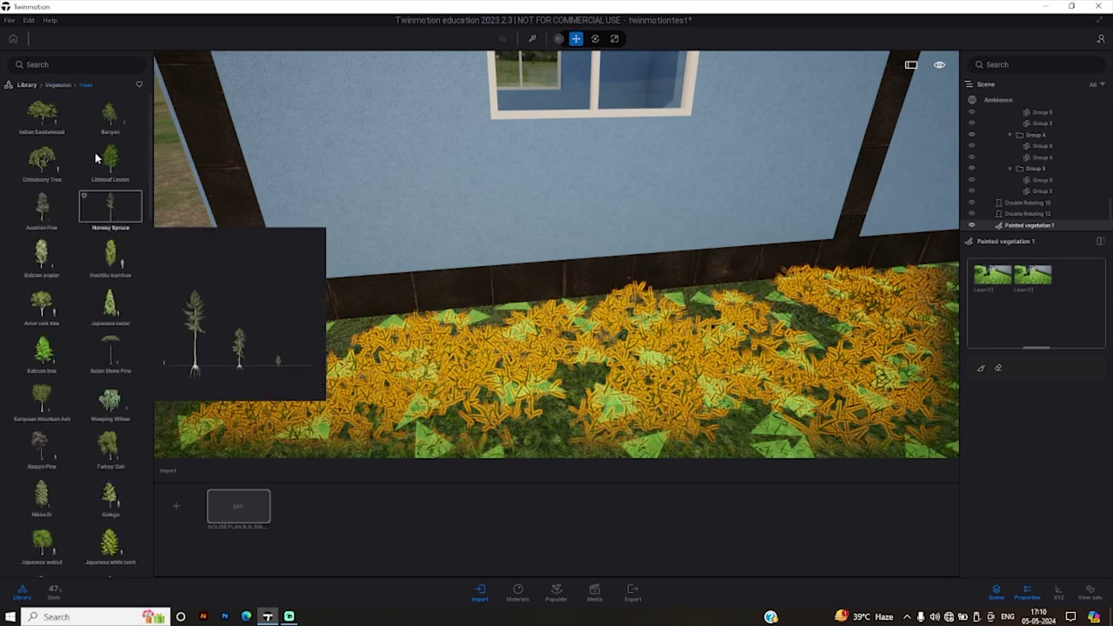
pyautogui.scroll(-3, 98, 430)
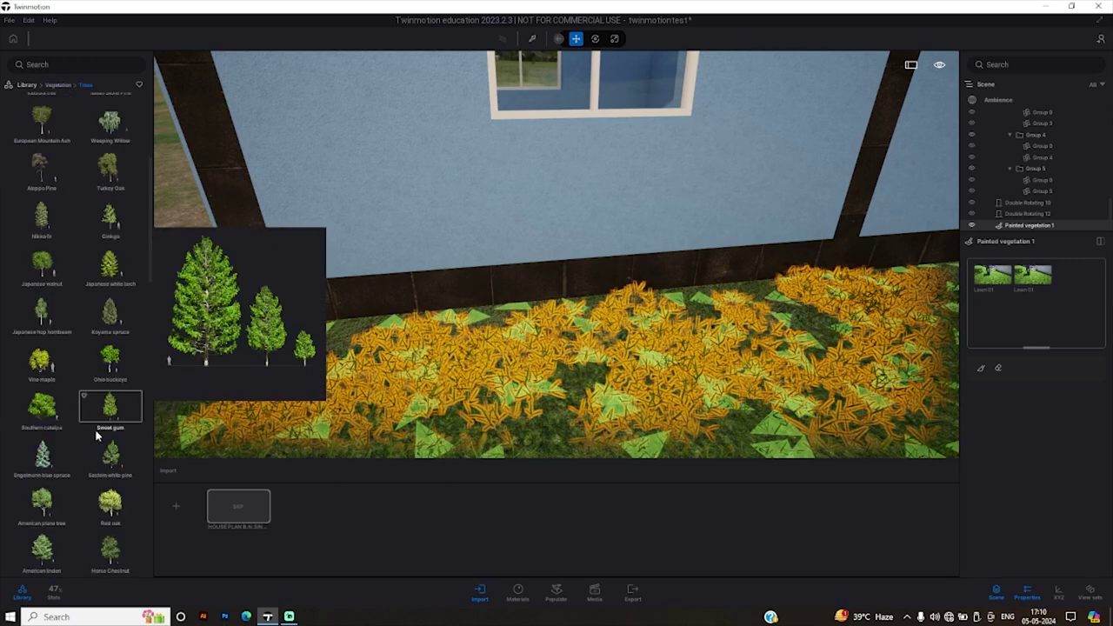
pyautogui.scroll(-3, 98, 433)
pyautogui.scroll(-3, 97, 435)
pyautogui.scroll(-2, 97, 435)
pyautogui.scroll(-3, 97, 435)
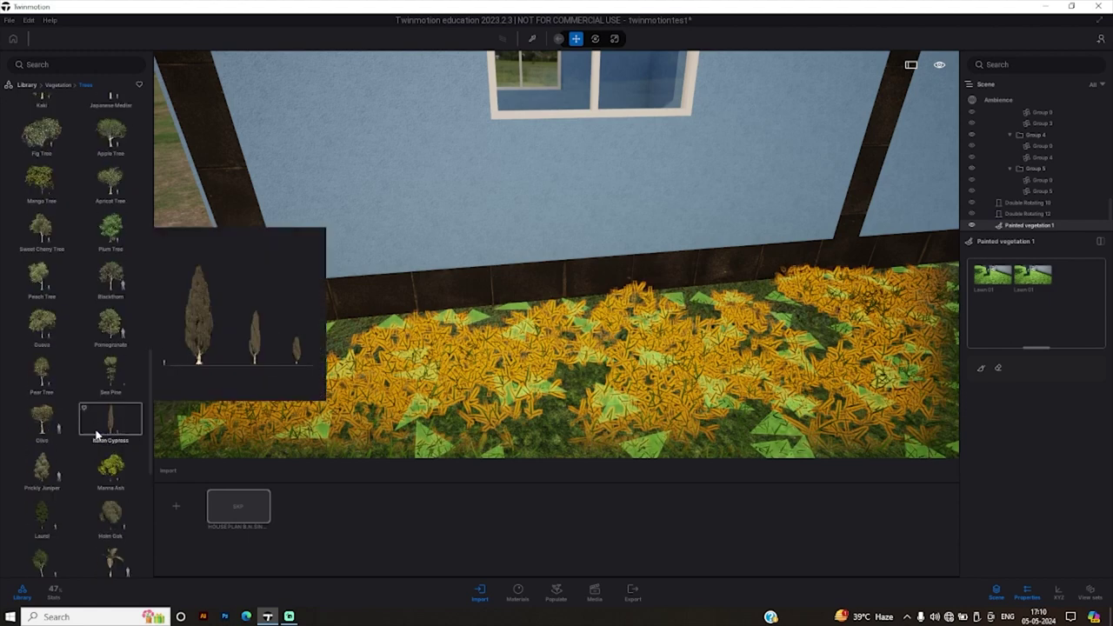
pyautogui.scroll(-3, 97, 435)
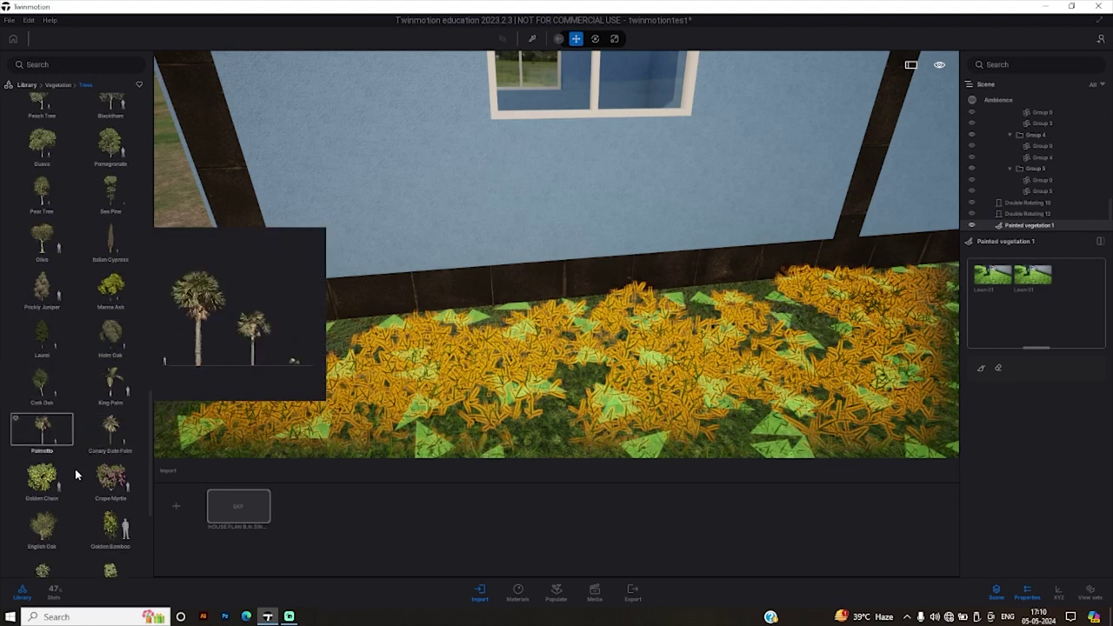
pyautogui.scroll(-3, 75, 470)
pyautogui.scroll(-2, 75, 470)
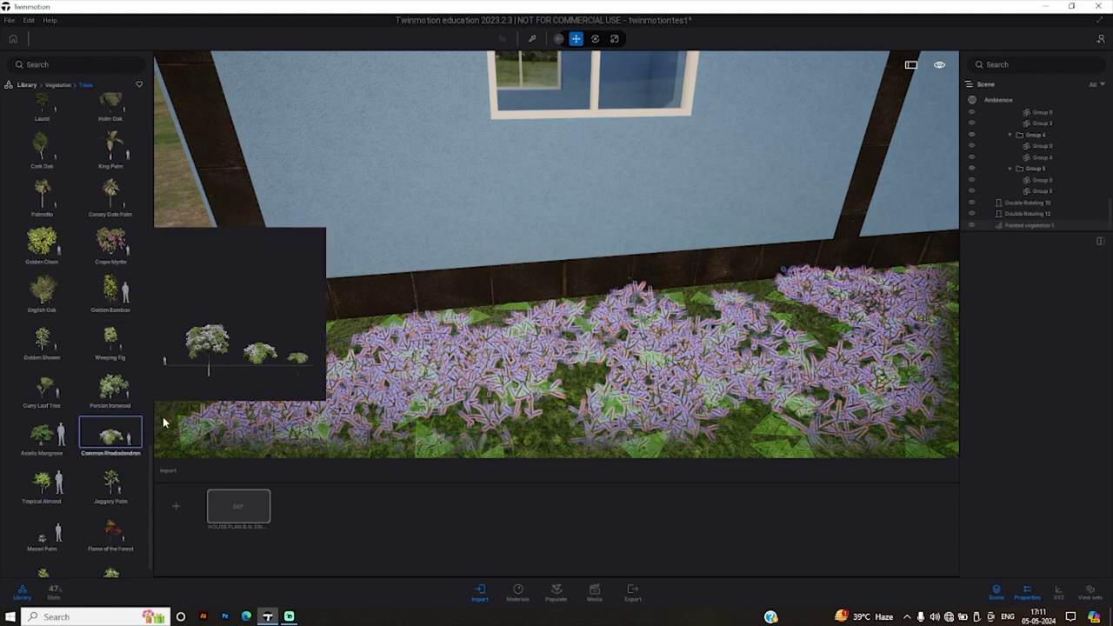
# Drop a Common Rhododendron into the scene and move it to the house's front-left corner.
pyautogui.click(543, 372)
pyautogui.scroll(-5, 542, 367)
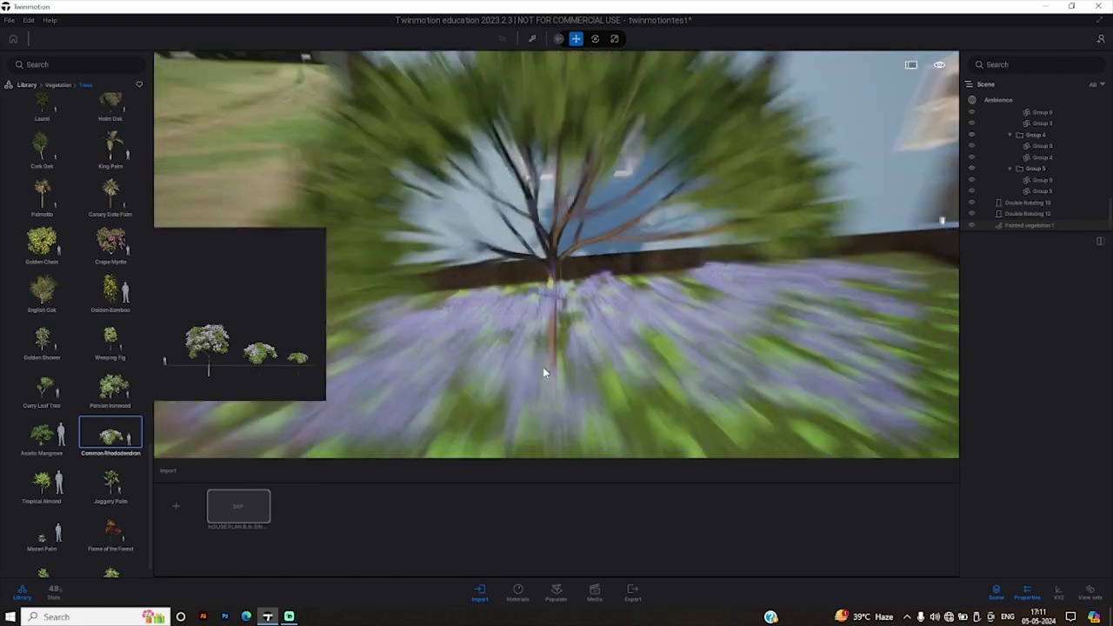
pyautogui.moveTo(544, 356); pyautogui.dragTo(452, 318)
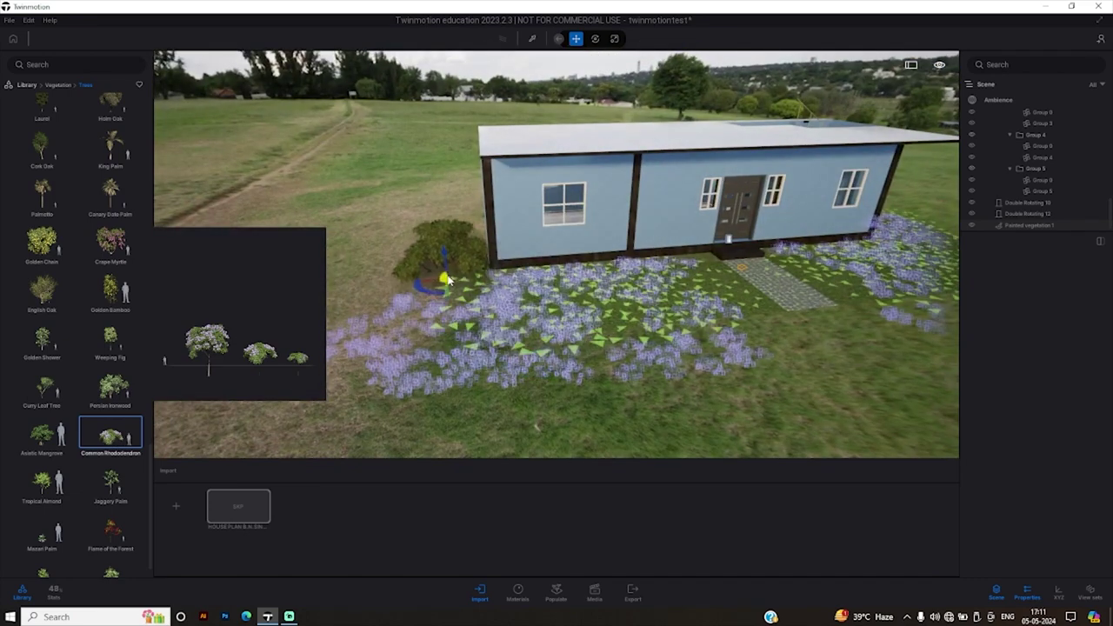
pyautogui.scroll(3, 447, 279)
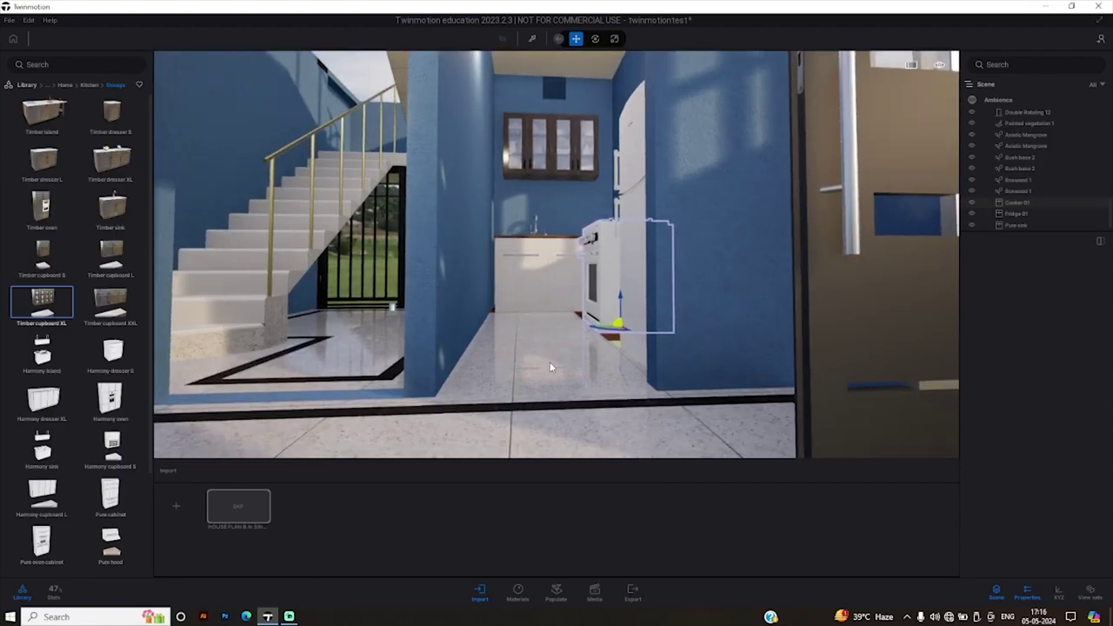
pyautogui.moveTo(549, 362); pyautogui.dragTo(513, 352)
pyautogui.moveTo(604, 359)
pyautogui.mouseDown()
pyautogui.moveTo(285, 79)
pyautogui.moveTo(291, 328)
pyautogui.moveTo(465, 320)
pyautogui.mouseUp()
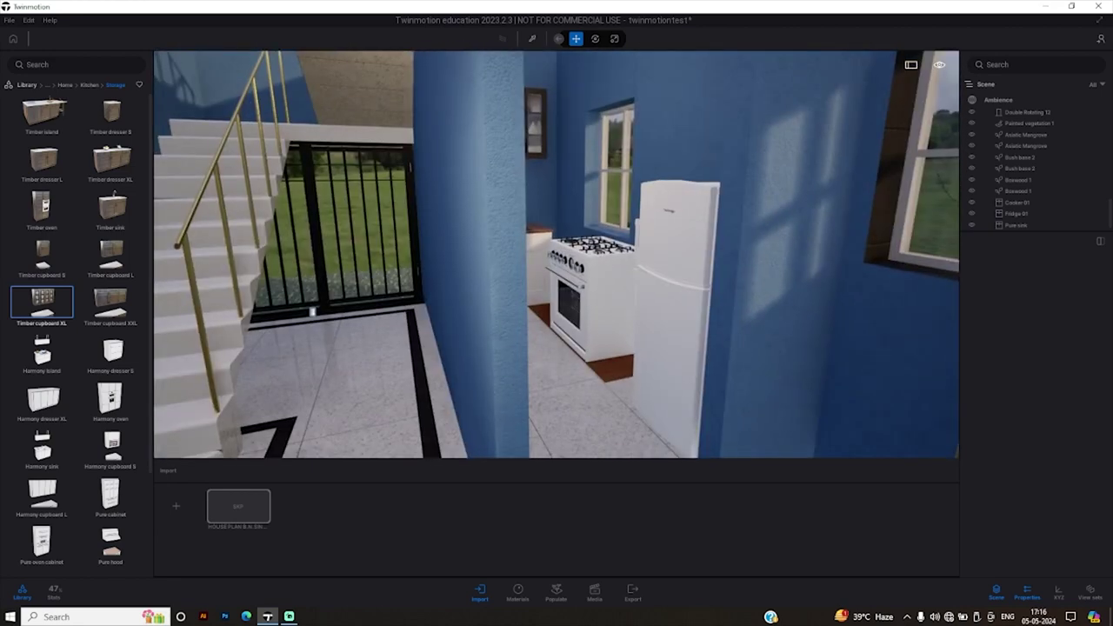
pyautogui.scroll(-2, 90, 374)
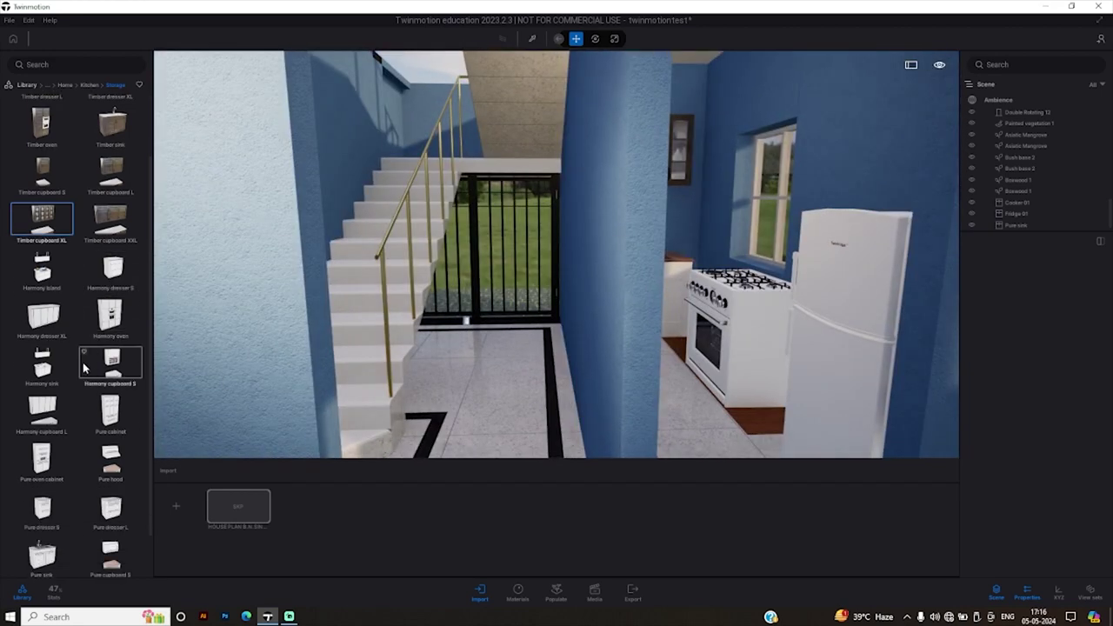